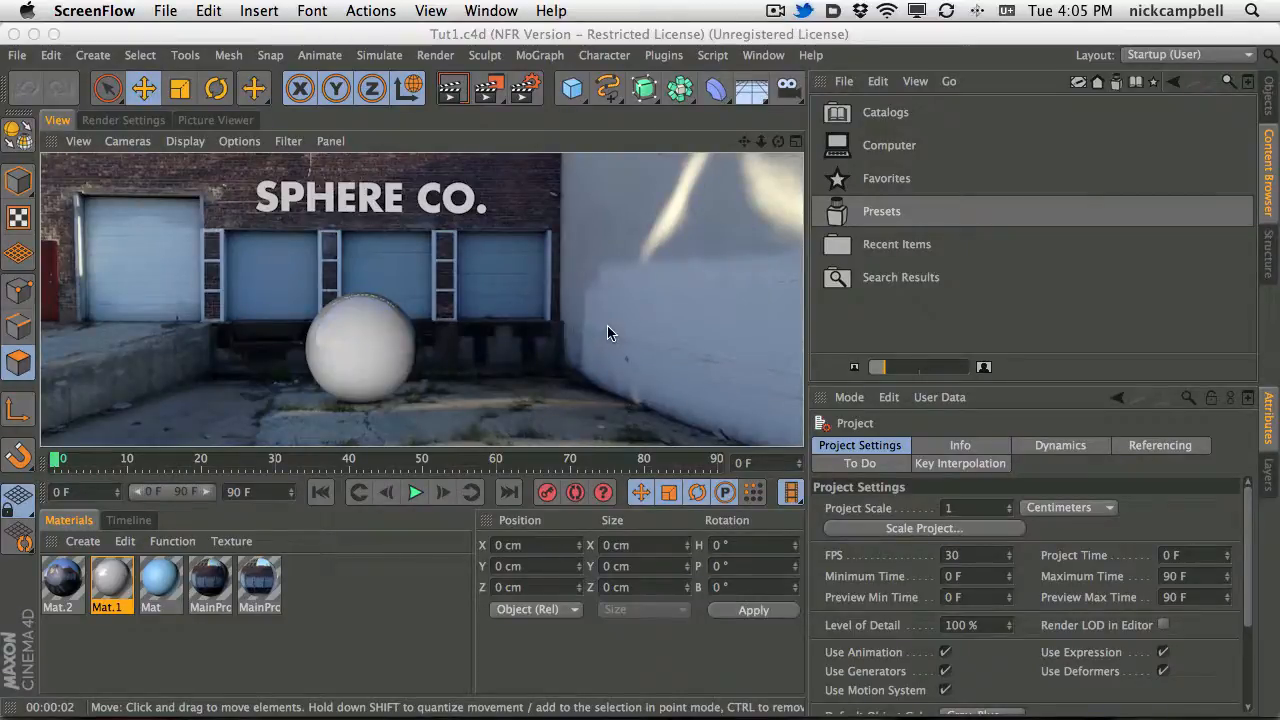
Turn off the Sky object's visibility in both the editor and the renderer.
key(super+Tab)
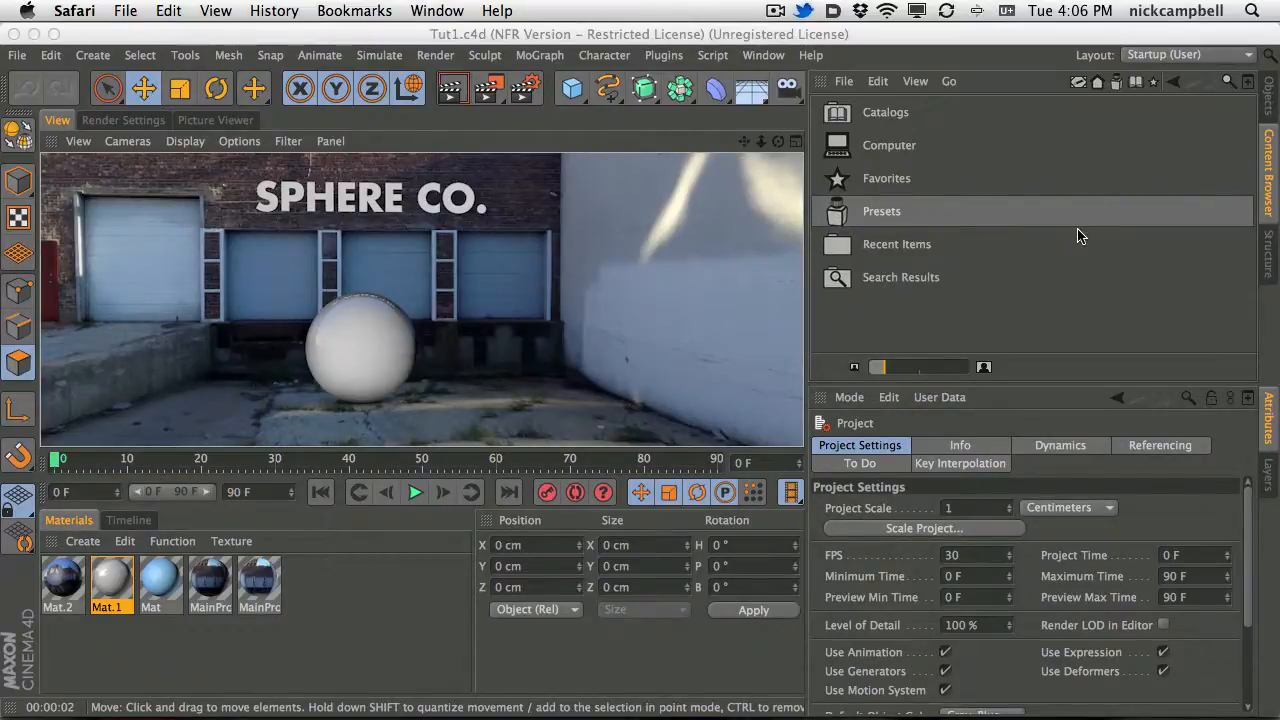
click(1270, 104)
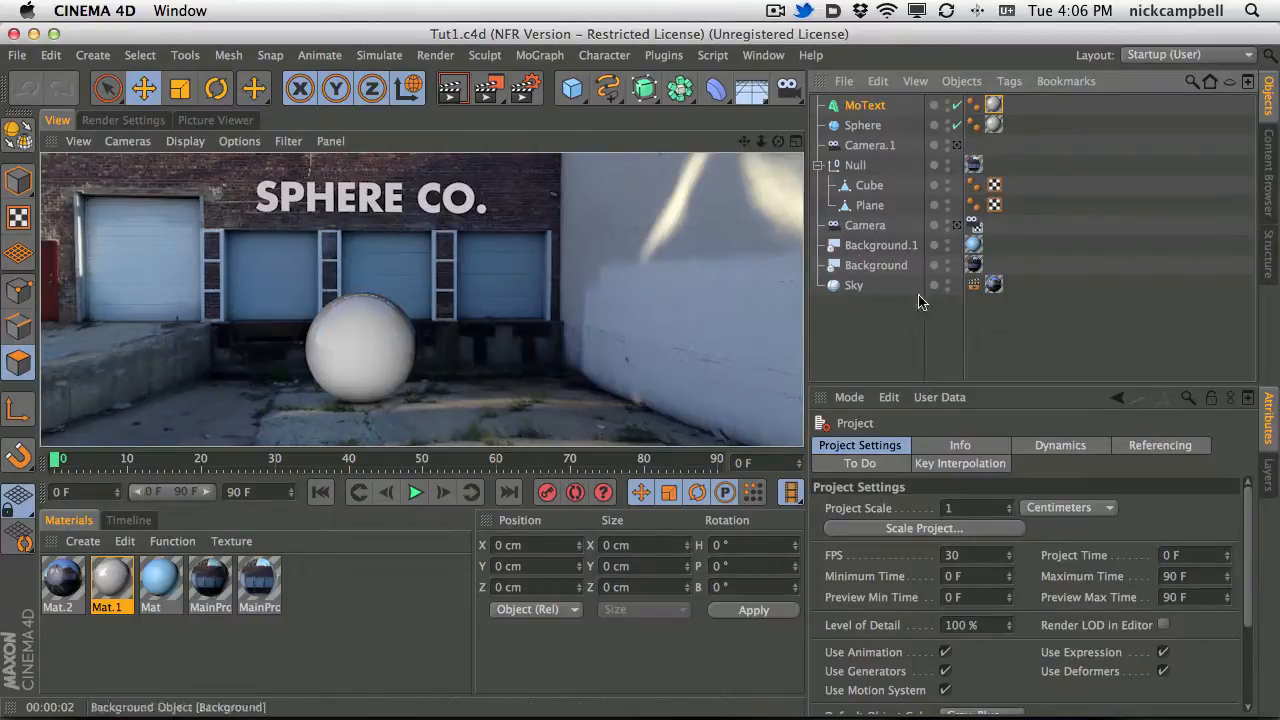
click(855, 288)
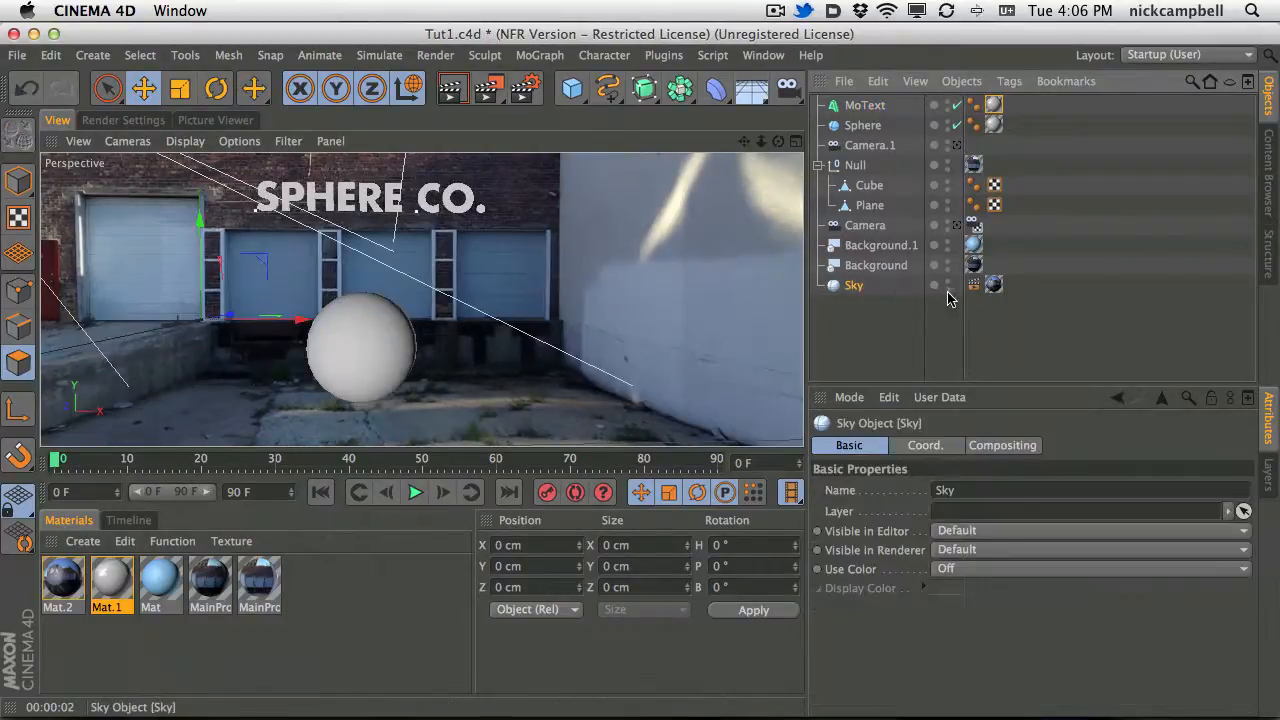
alt+click(947, 288)
alt+click(947, 288)
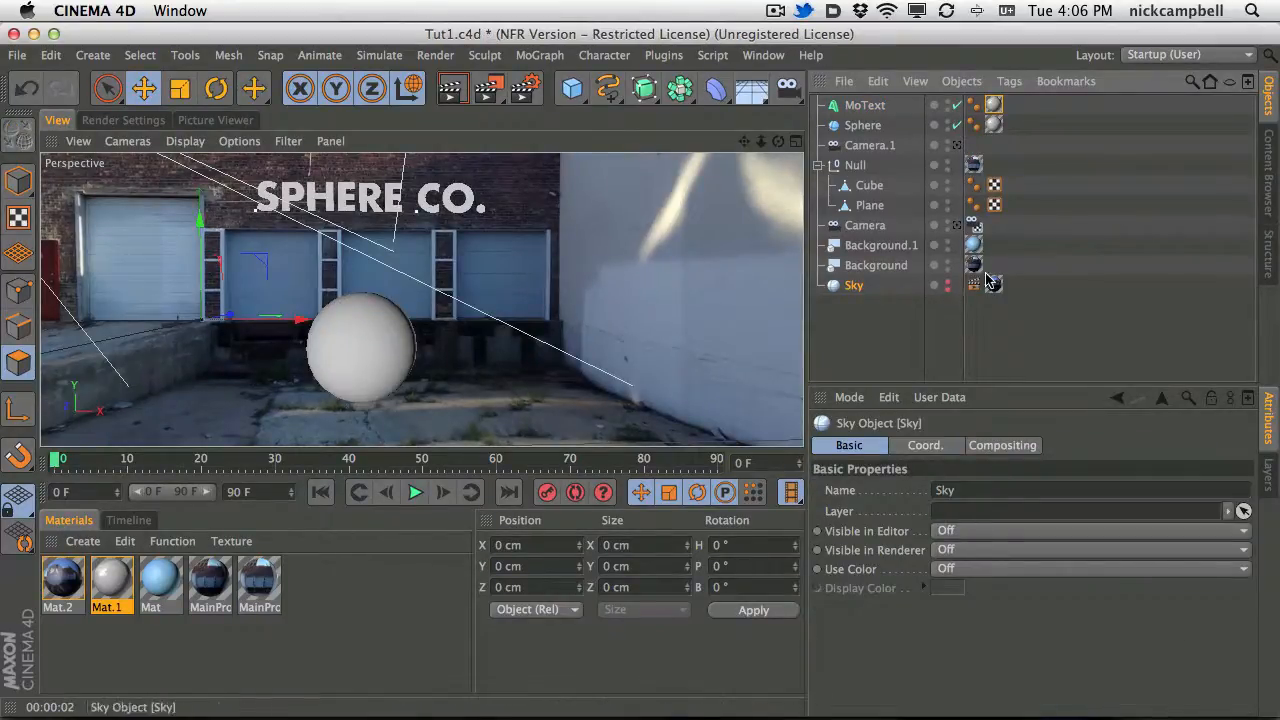
Load HDRStudioRig.c4d from the GSG_HDRI_Studio_Pack presets into the scene.
click(1269, 160)
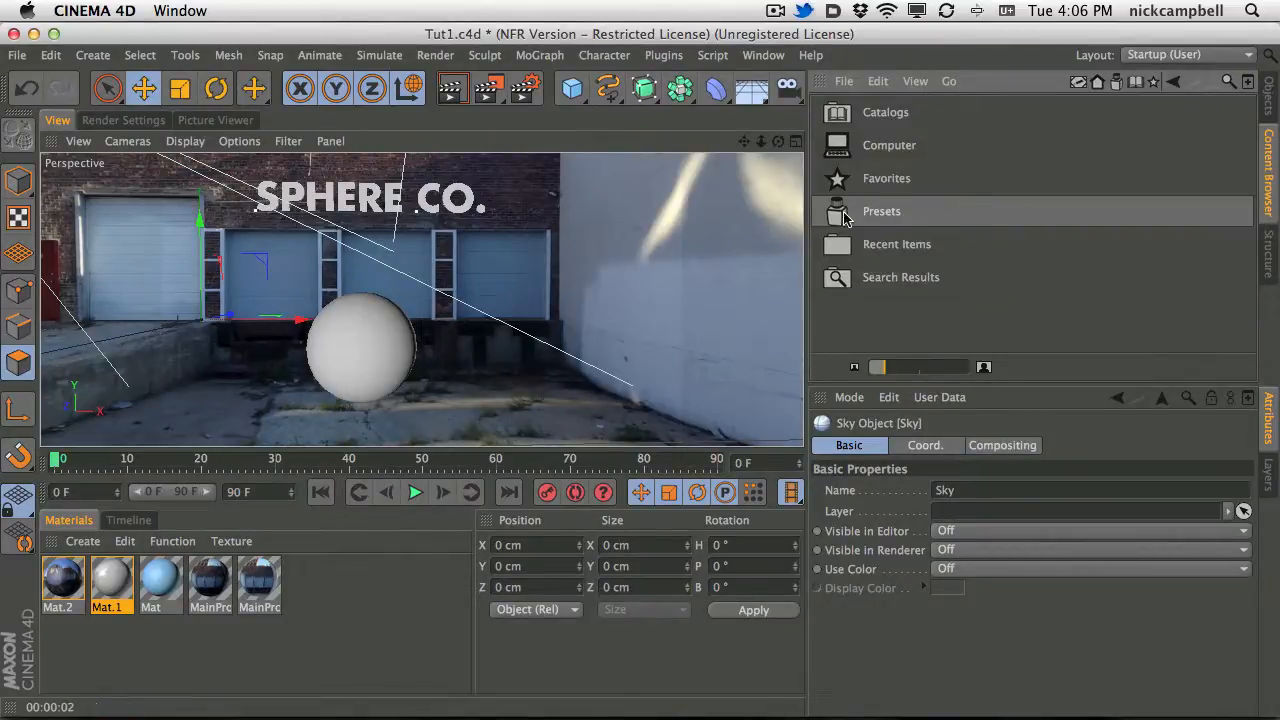
double_click(846, 214)
scroll(1240, 205, down, 4)
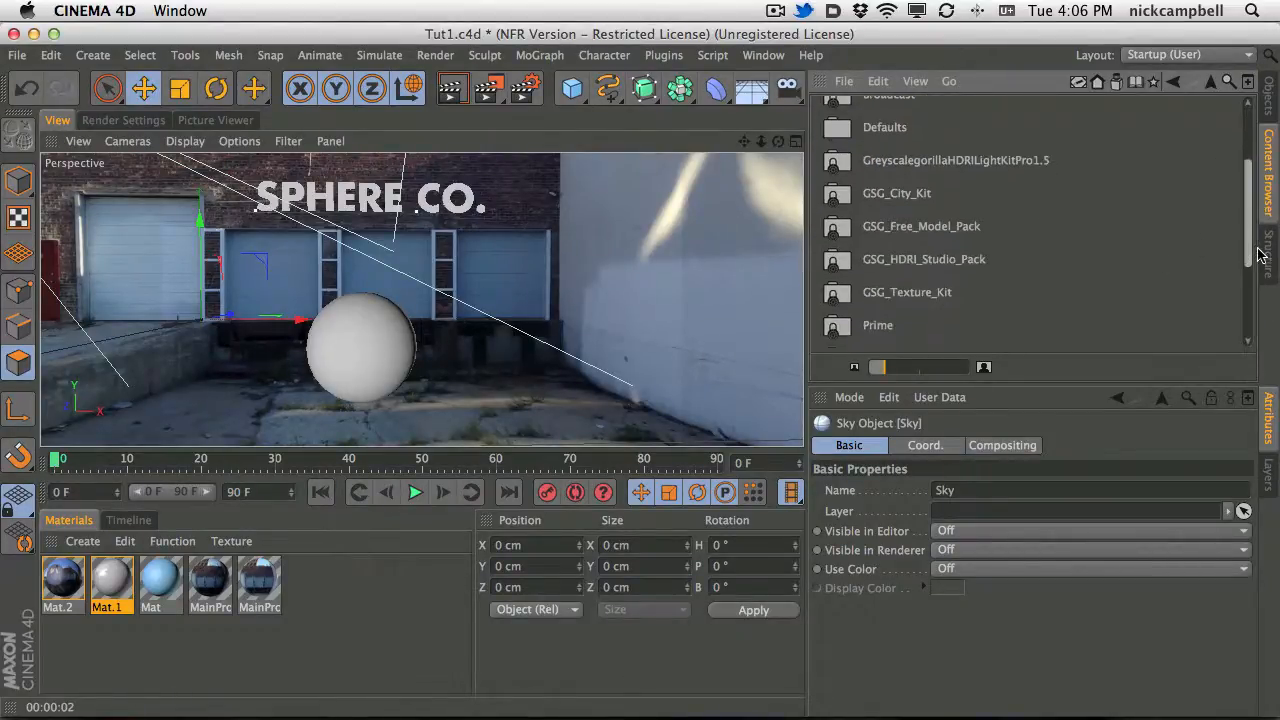
double_click(840, 257)
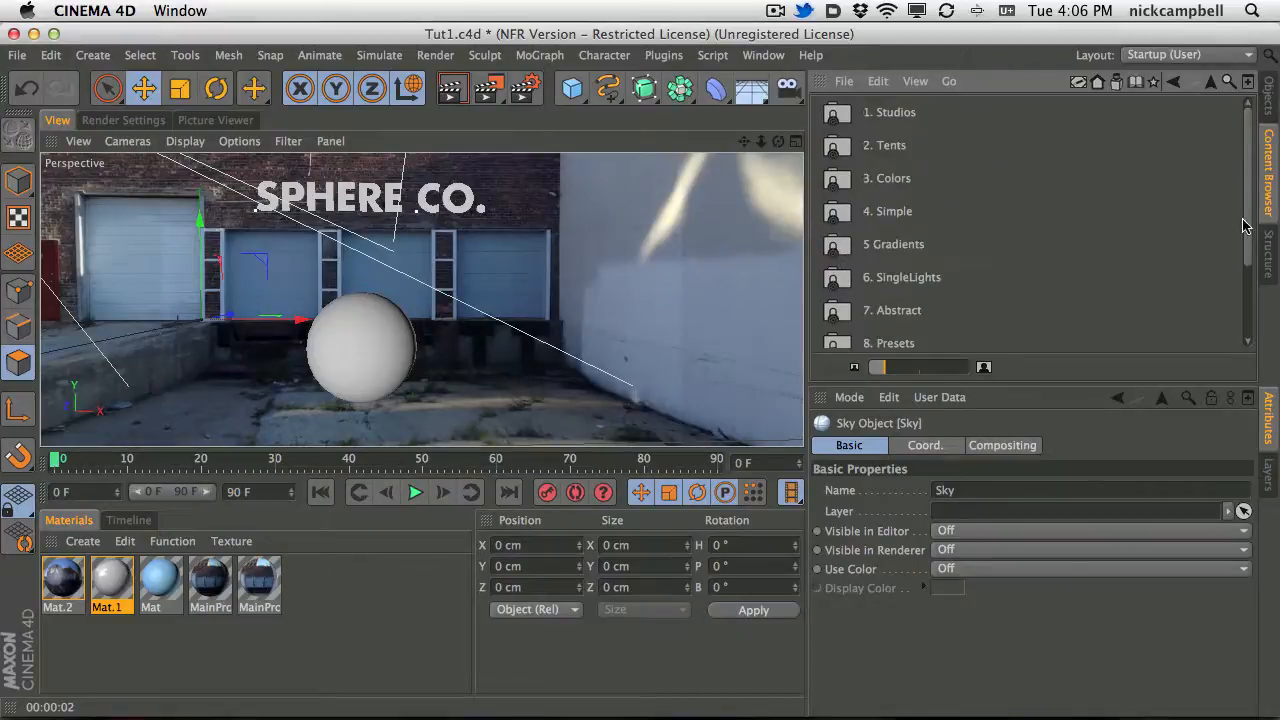
scroll(838, 270, down, 3)
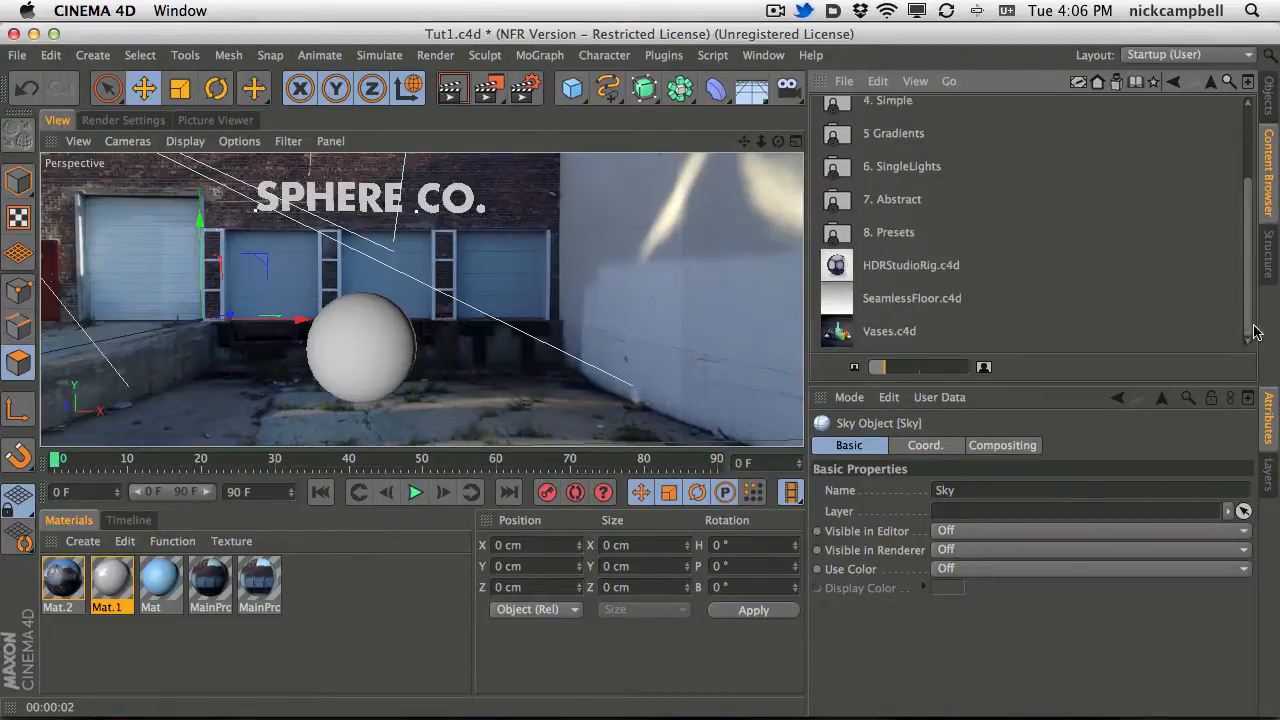
double_click(837, 266)
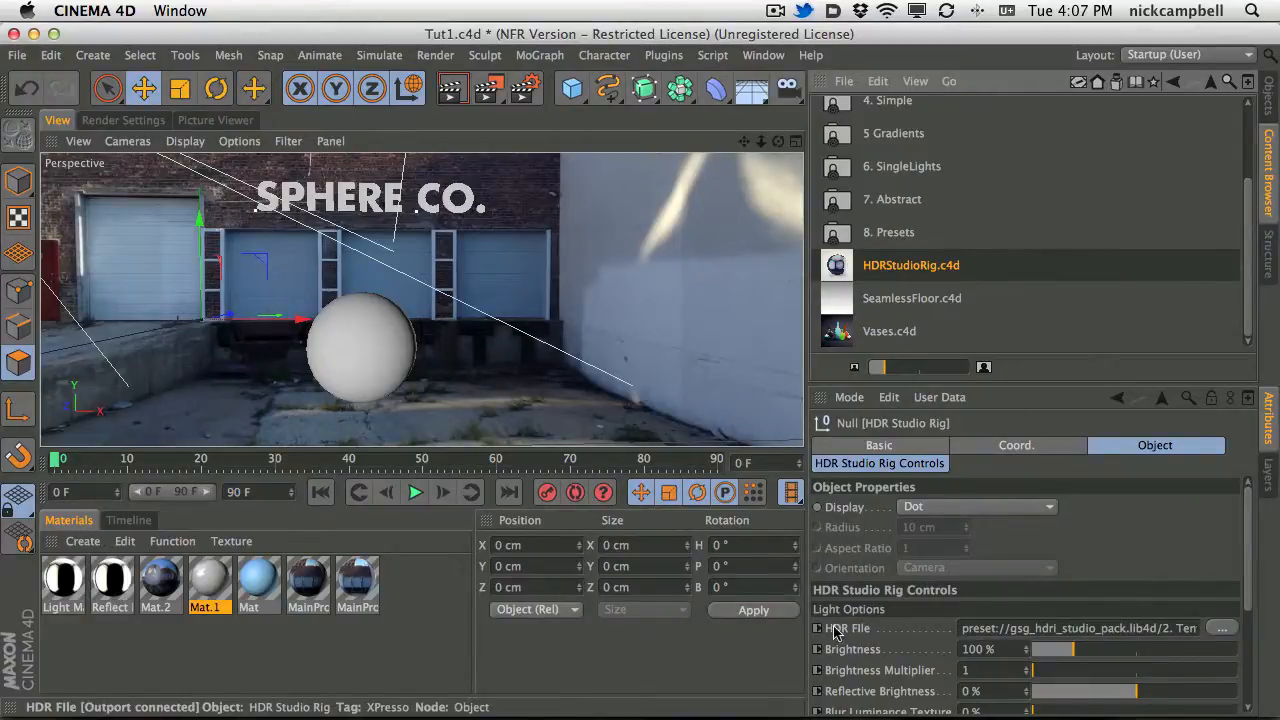
Set the HDR Studio Rig's HDR file to MeatPlant360.psd from the CameraCalibrateTutorial folder.
click(1224, 630)
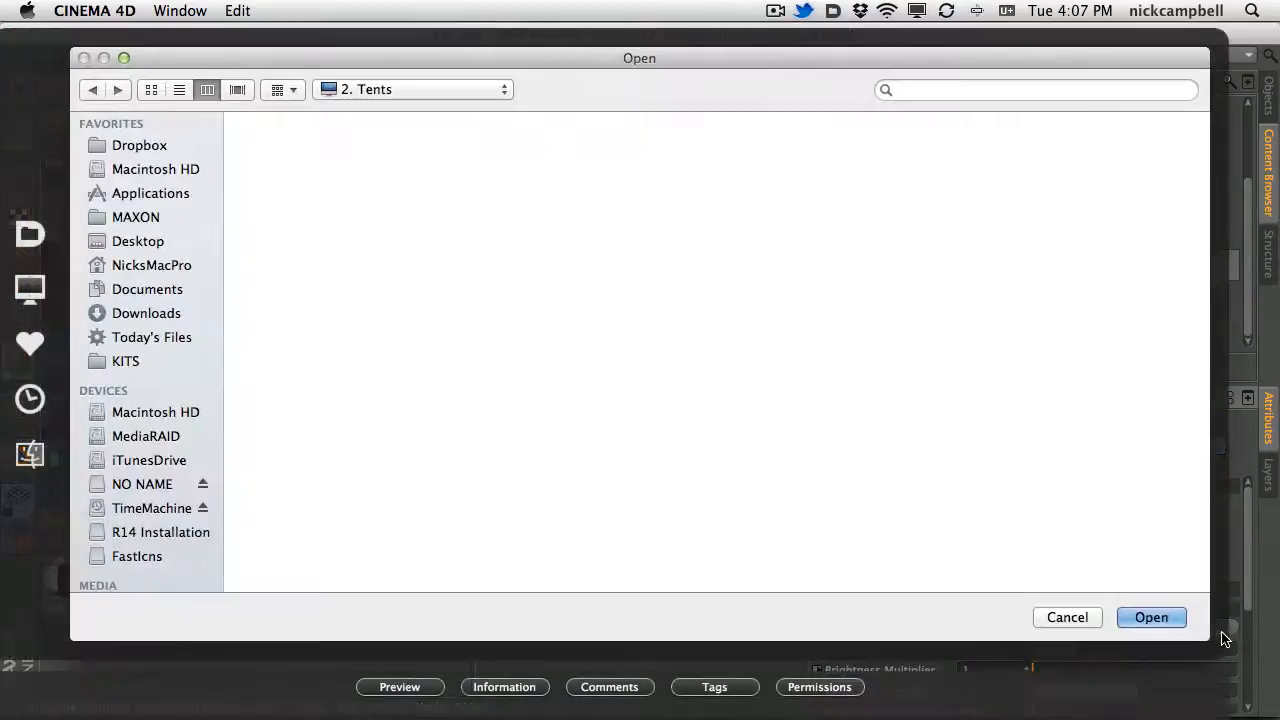
click(30, 398)
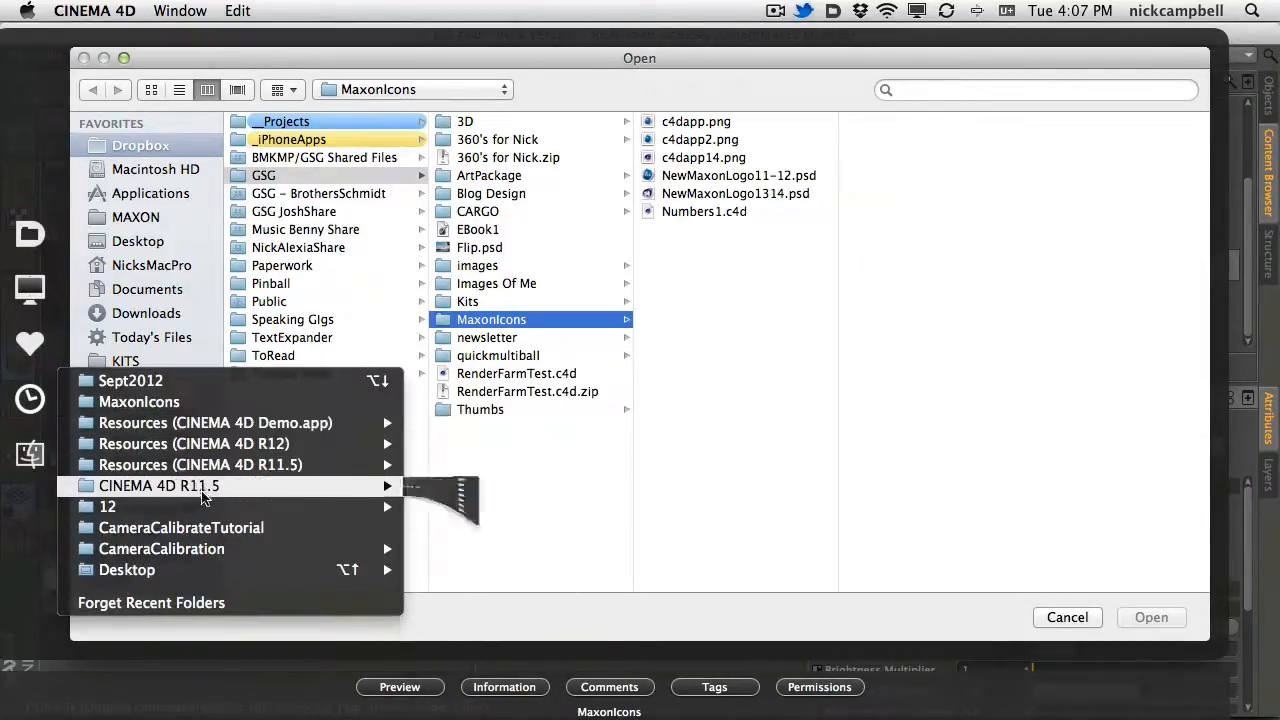
click(210, 532)
click(950, 160)
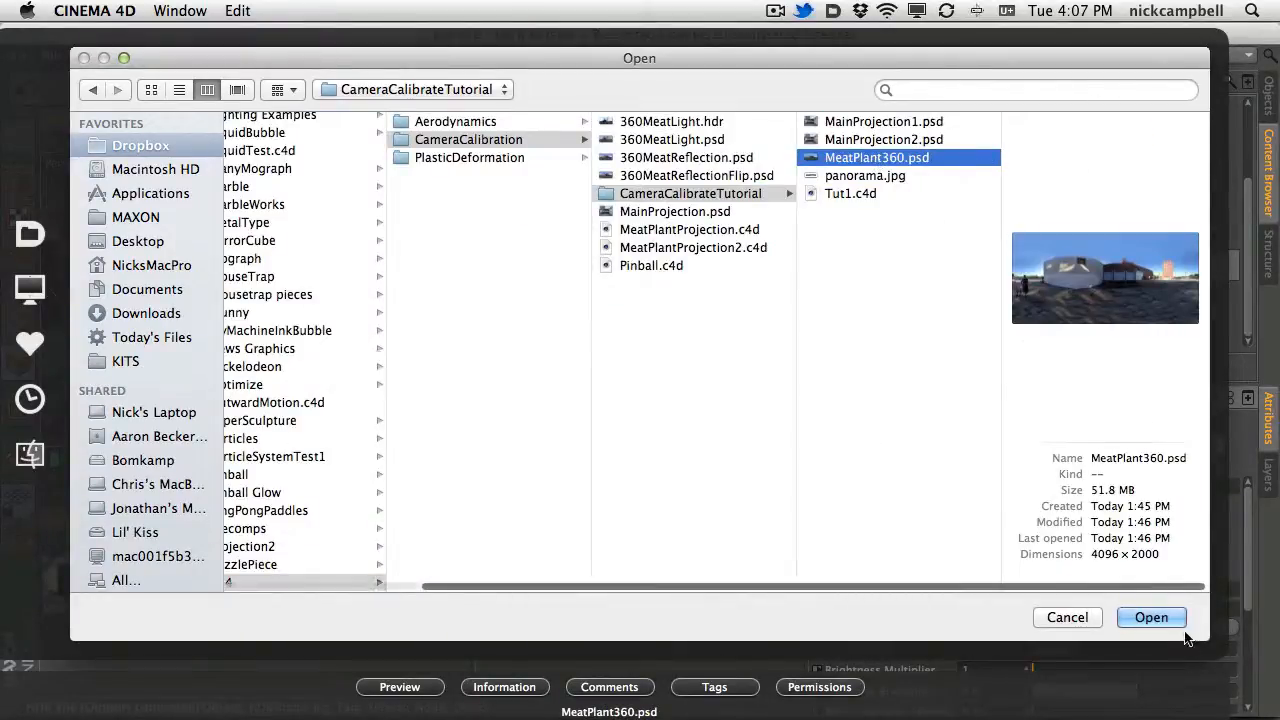
click(1151, 617)
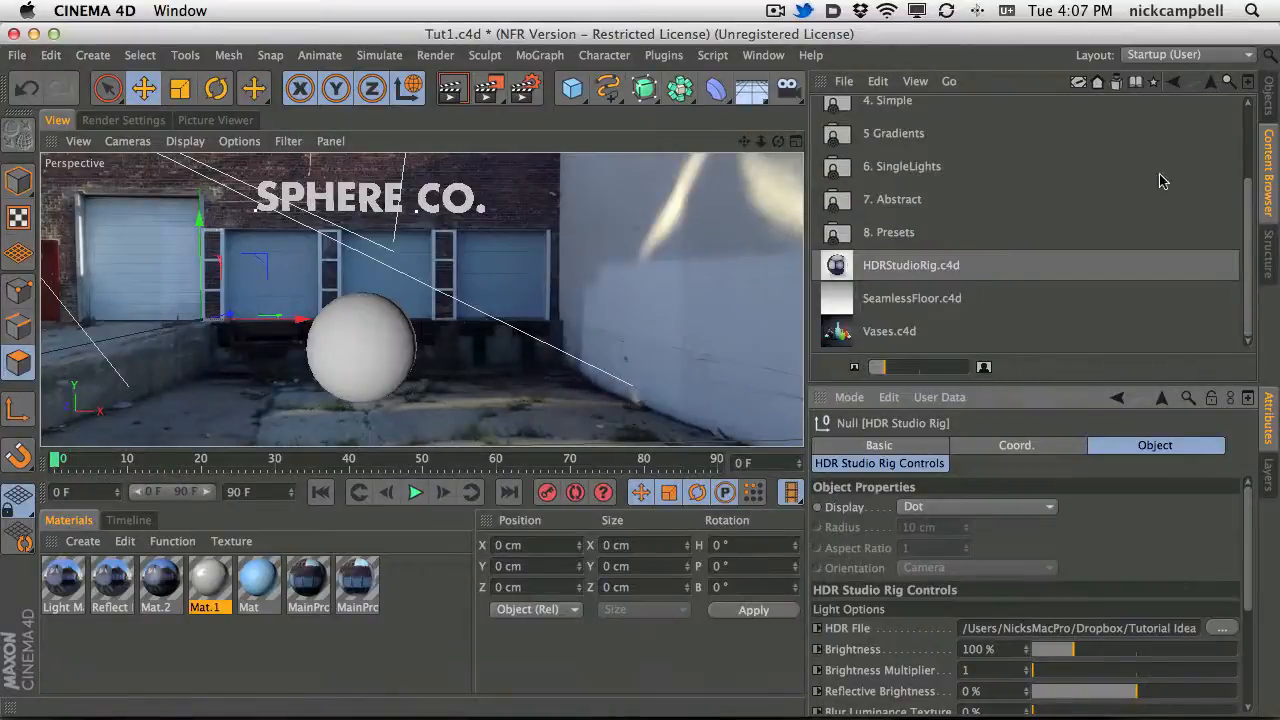
Enable Seen By Camera for the HDR Studio Rig so its panorama can be compared with the projected buildings.
click(1270, 108)
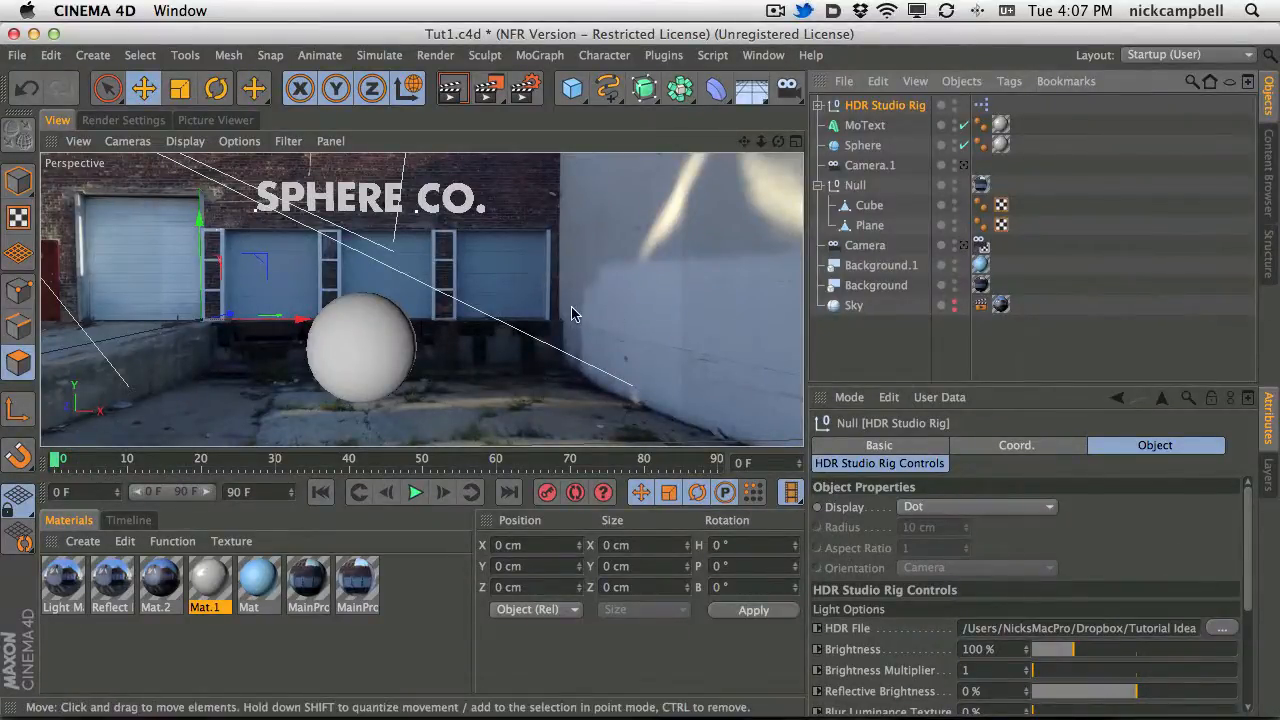
scroll(484, 272, down, 10)
scroll(484, 272, down, 2)
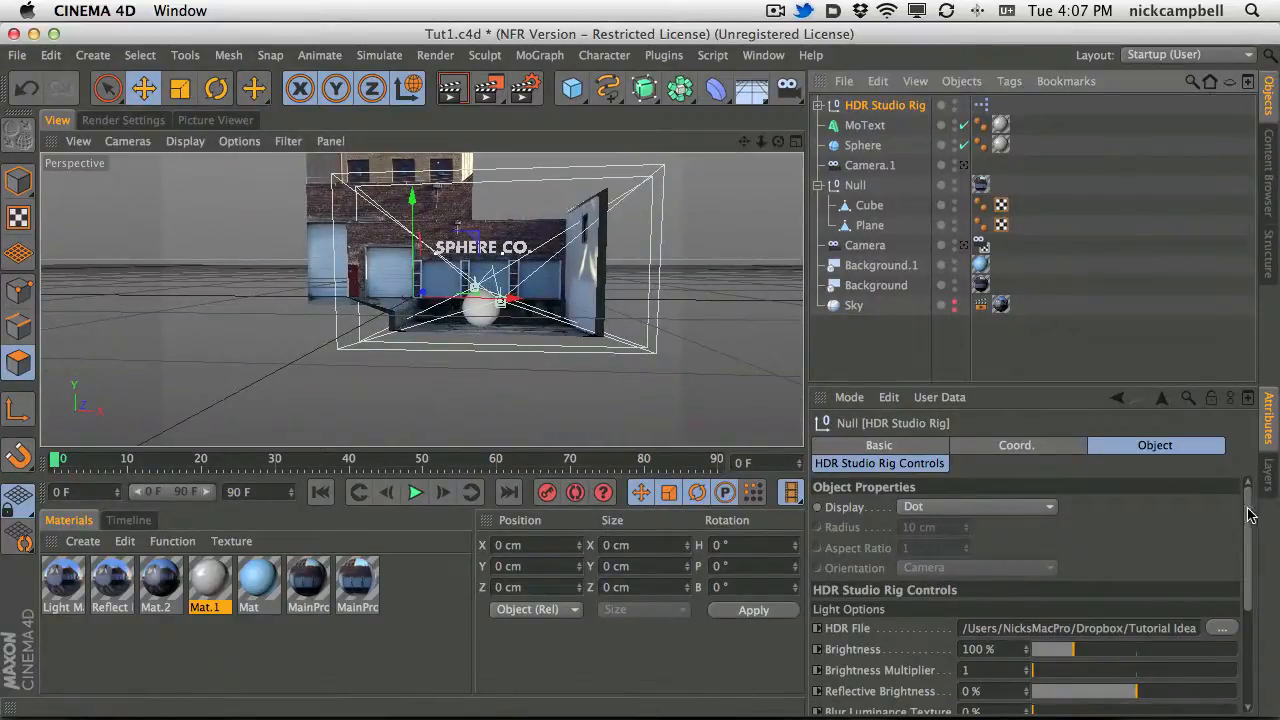
drag(1248, 508, 1252, 612)
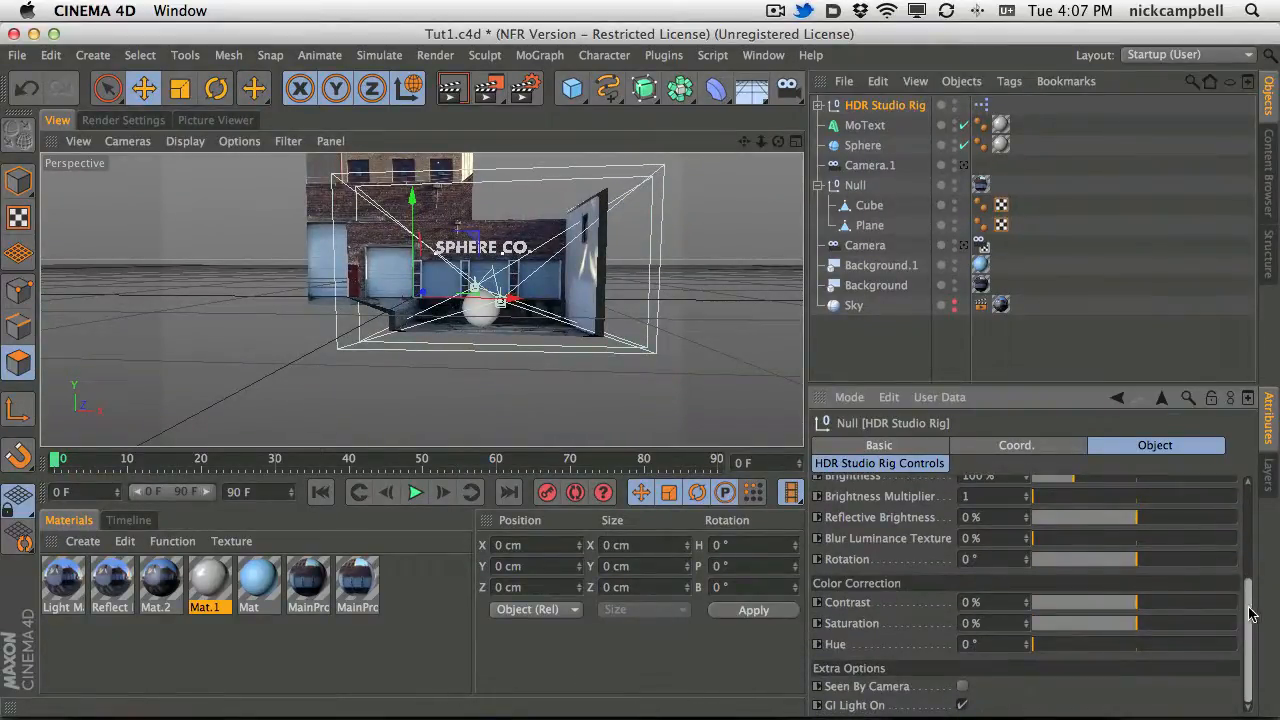
click(962, 686)
Set the HDR Studio Rig's rotation to -115° to line the panorama up with the projected buildings.
alt+drag(505, 295, 790, 328)
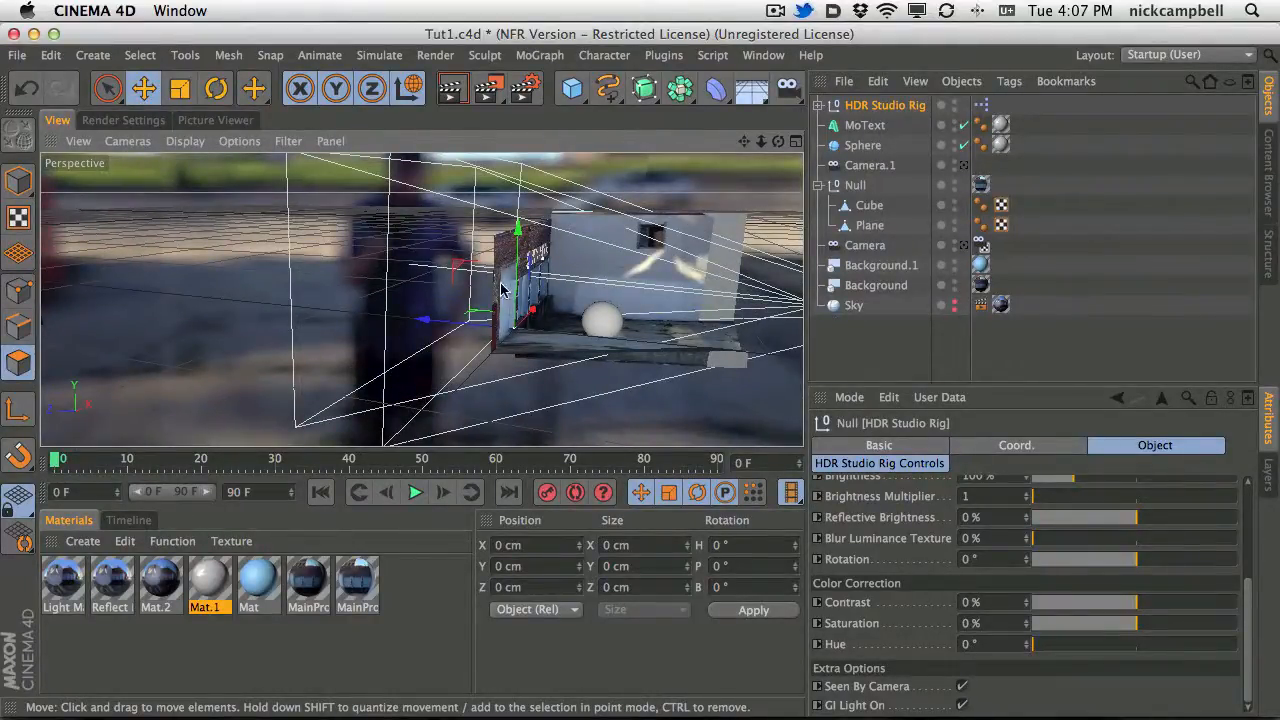
alt+drag(503, 290, 912, 311)
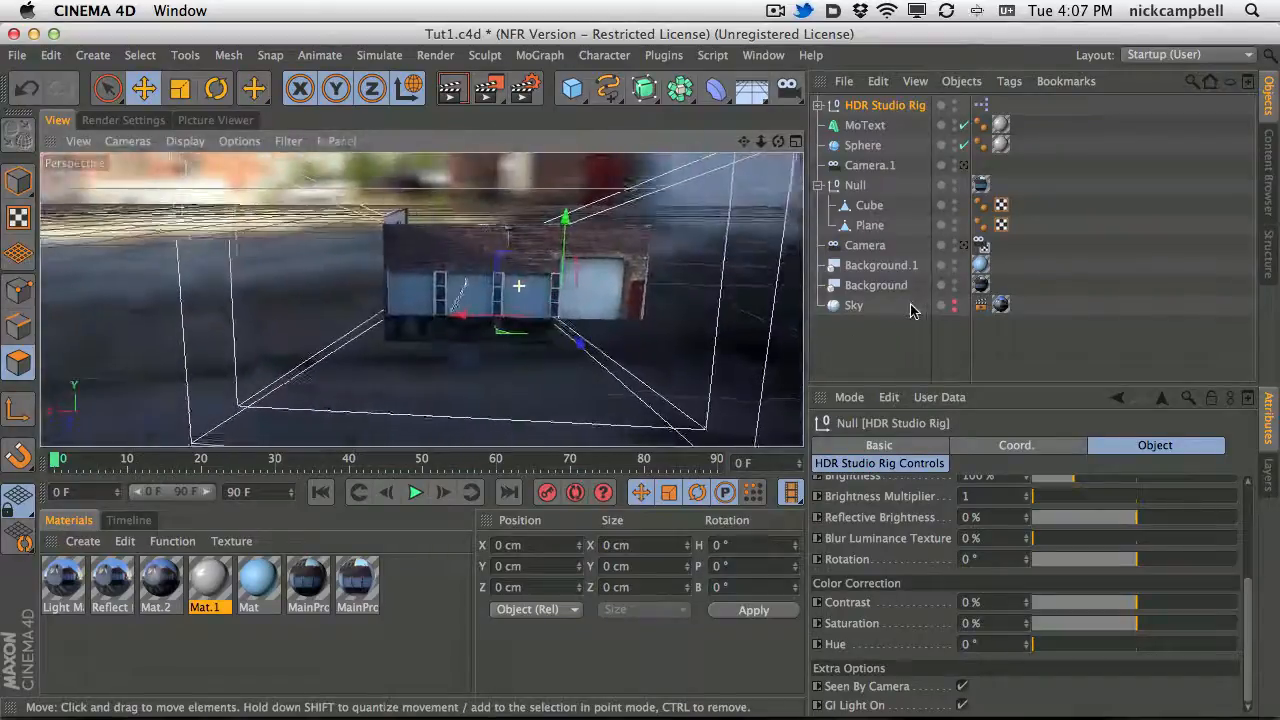
alt+right_drag(504, 265, 628, 238)
alt+drag(520, 385, 417, 343)
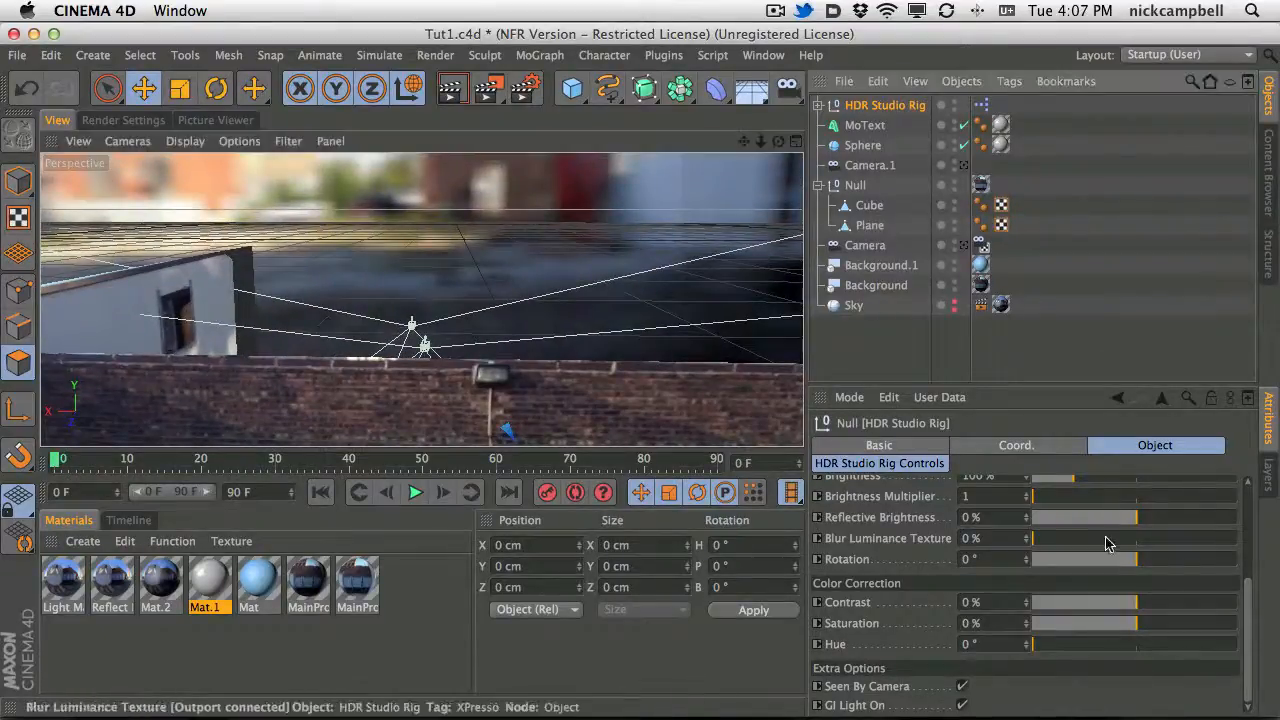
drag(1248, 583, 1262, 560)
drag(1126, 638, 1101, 630)
Check the panorama's alignment against the modelled walls and turn off Seen By Camera for the HDR Studio Rig.
alt+drag(456, 326, 388, 193)
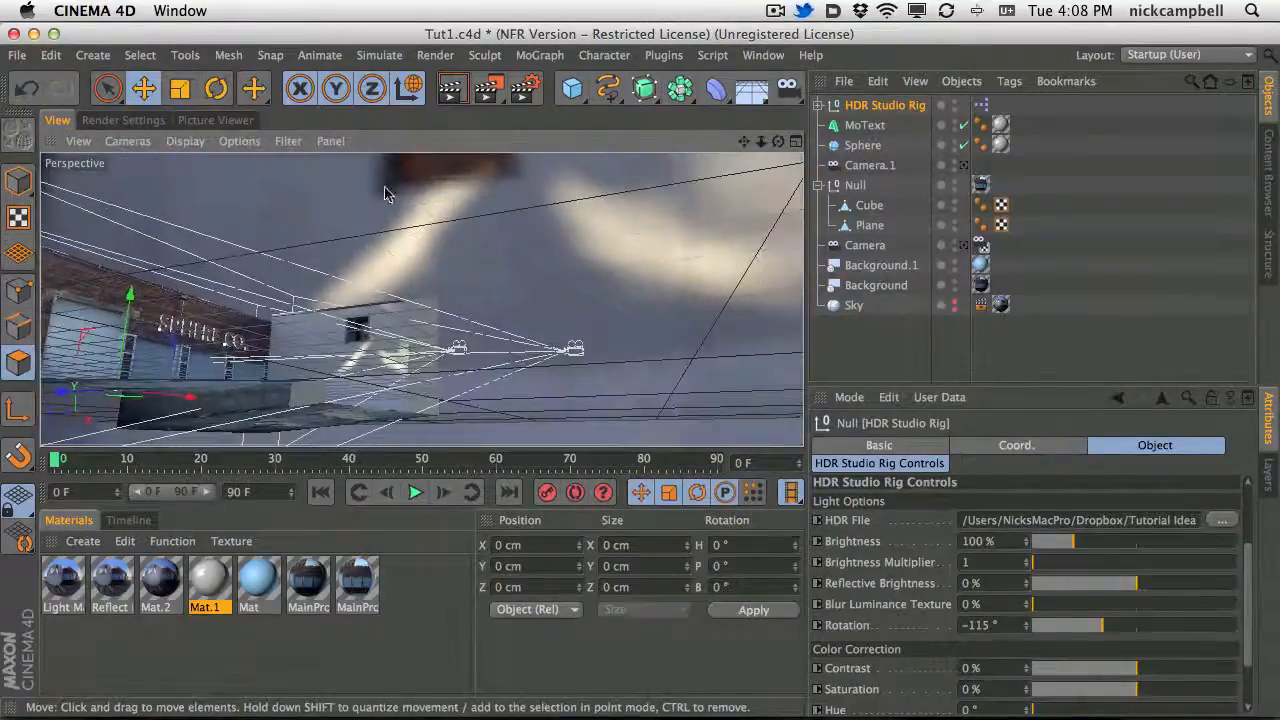
alt+drag(403, 286, 320, 247)
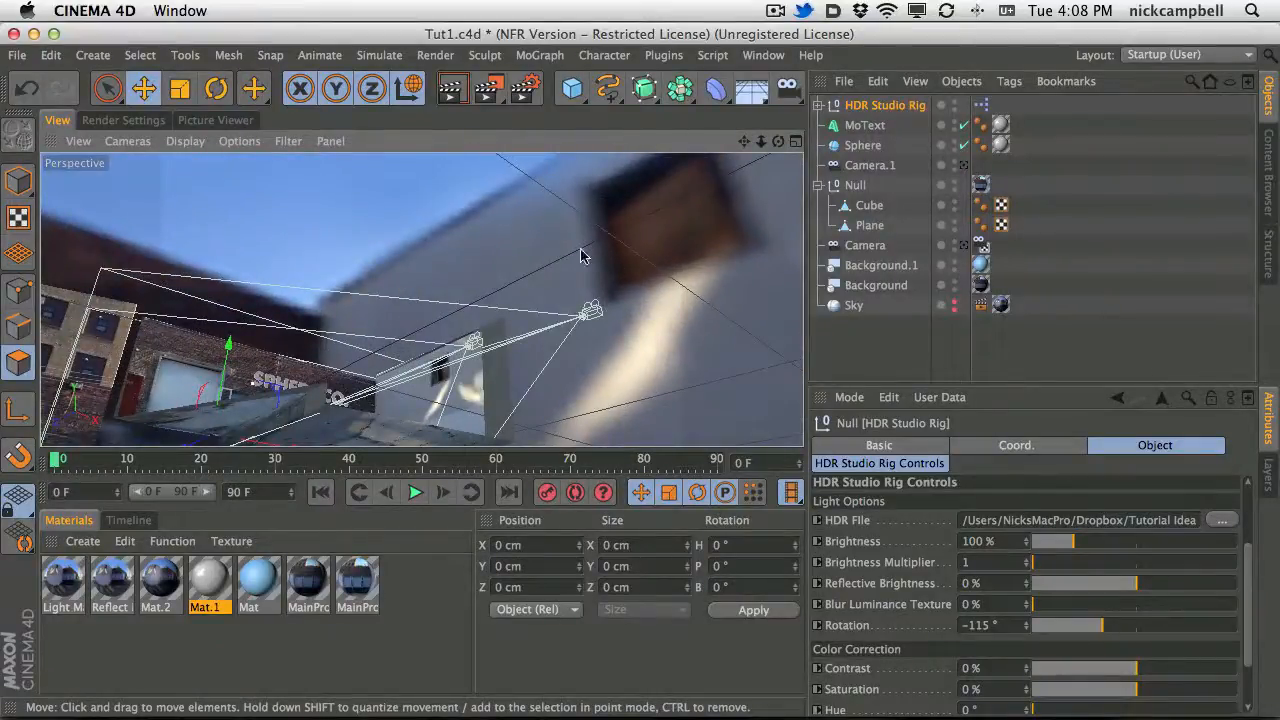
alt+drag(581, 256, 413, 166)
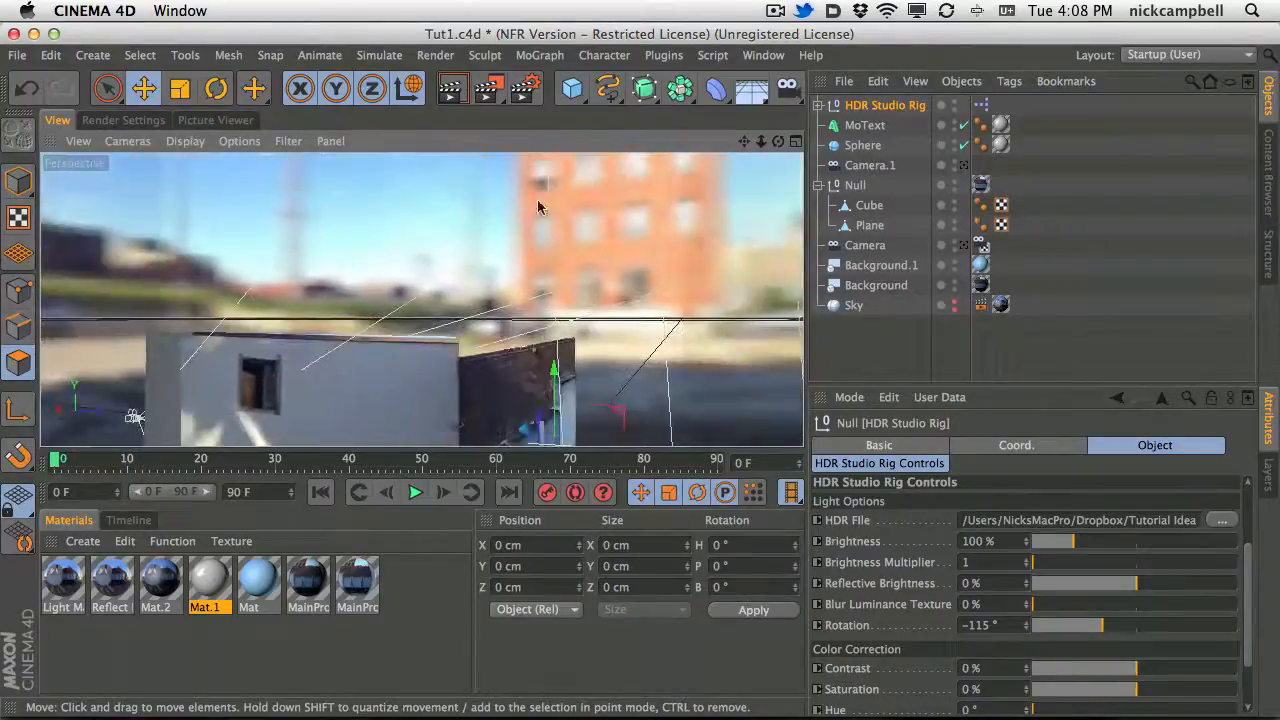
alt+drag(420, 298, 955, 283)
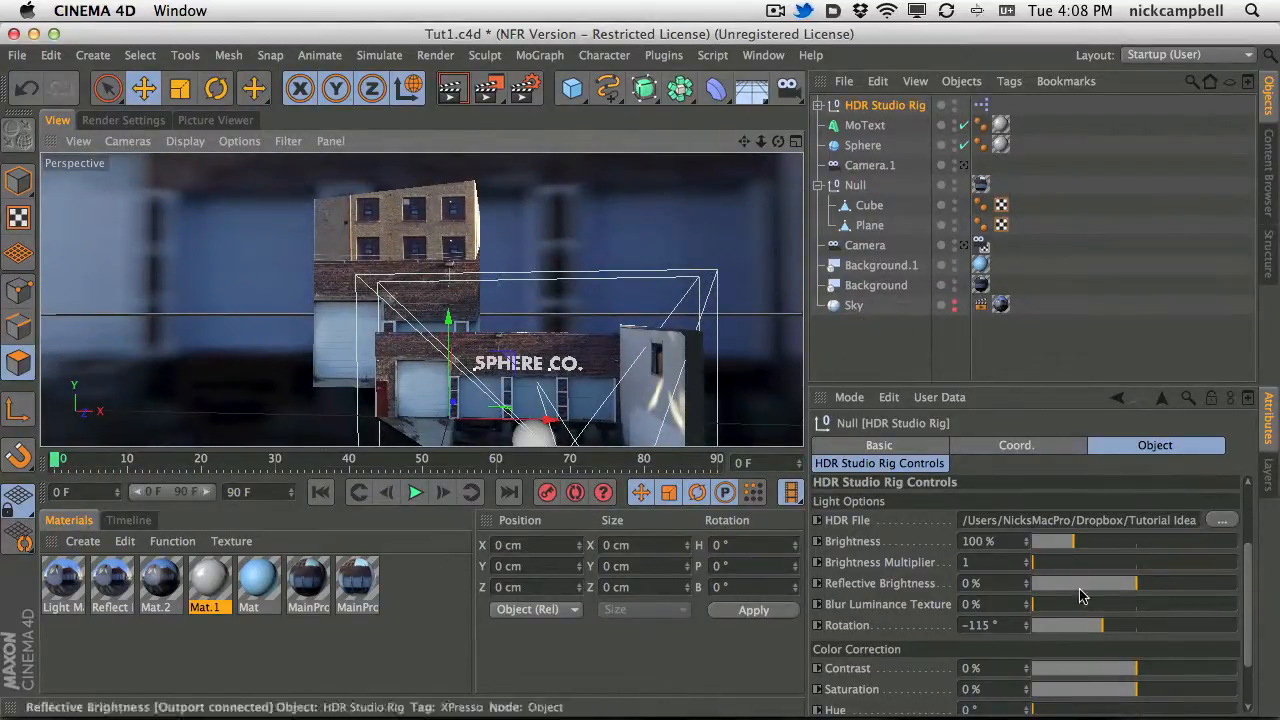
drag(1248, 560, 1260, 622)
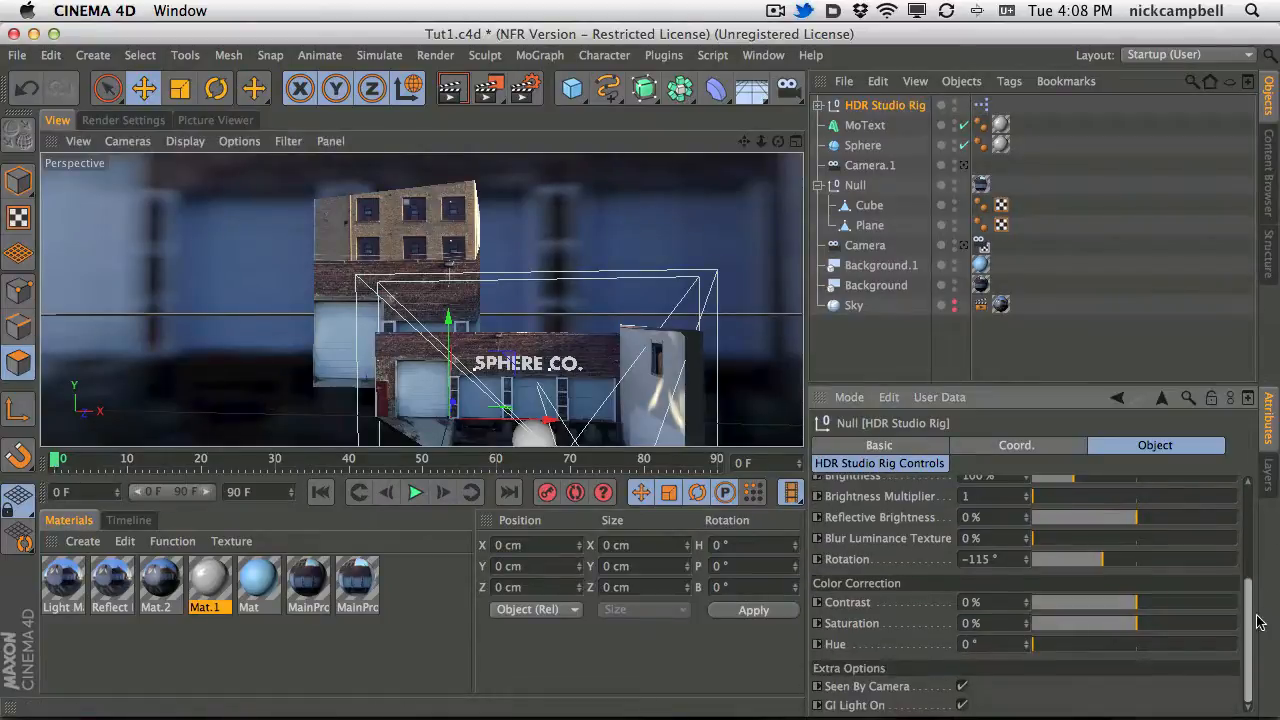
click(962, 687)
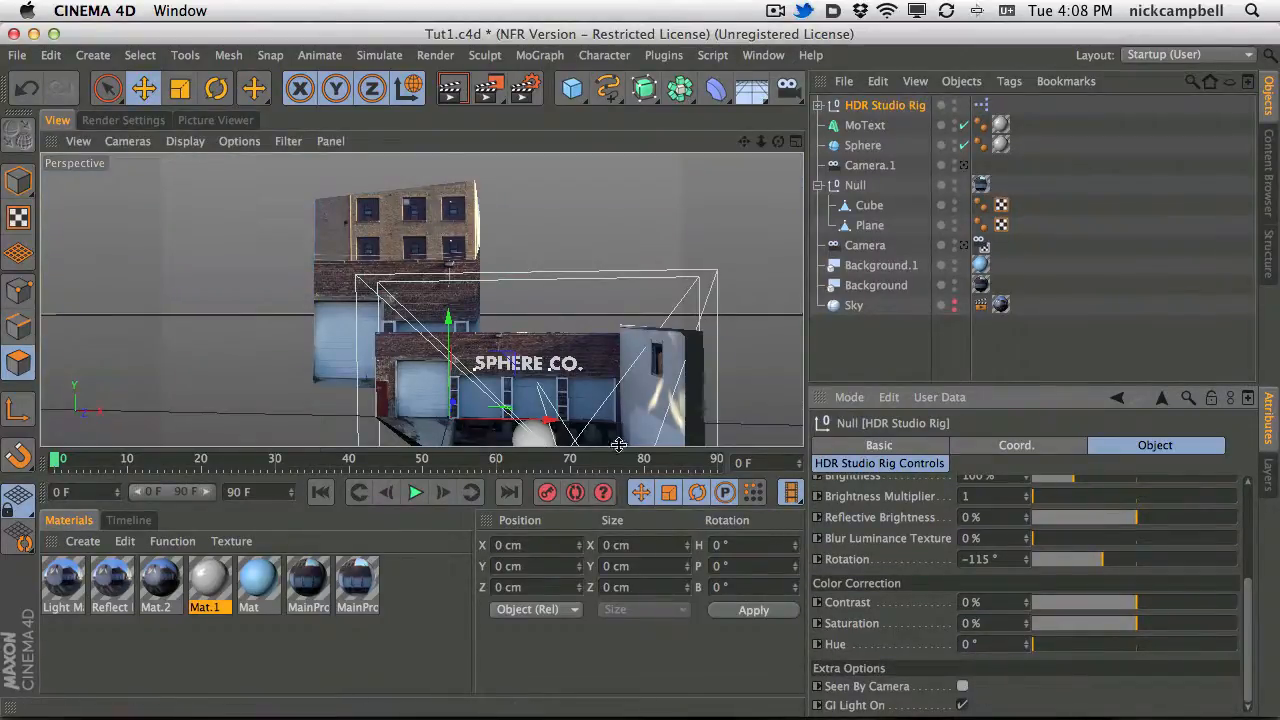
Set the HDR Studio Rig's Blur Luminance Texture to 19%.
alt+right_drag(584, 372, 621, 347)
alt+middle_drag(621, 347, 680, 283)
alt+right_drag(680, 283, 674, 283)
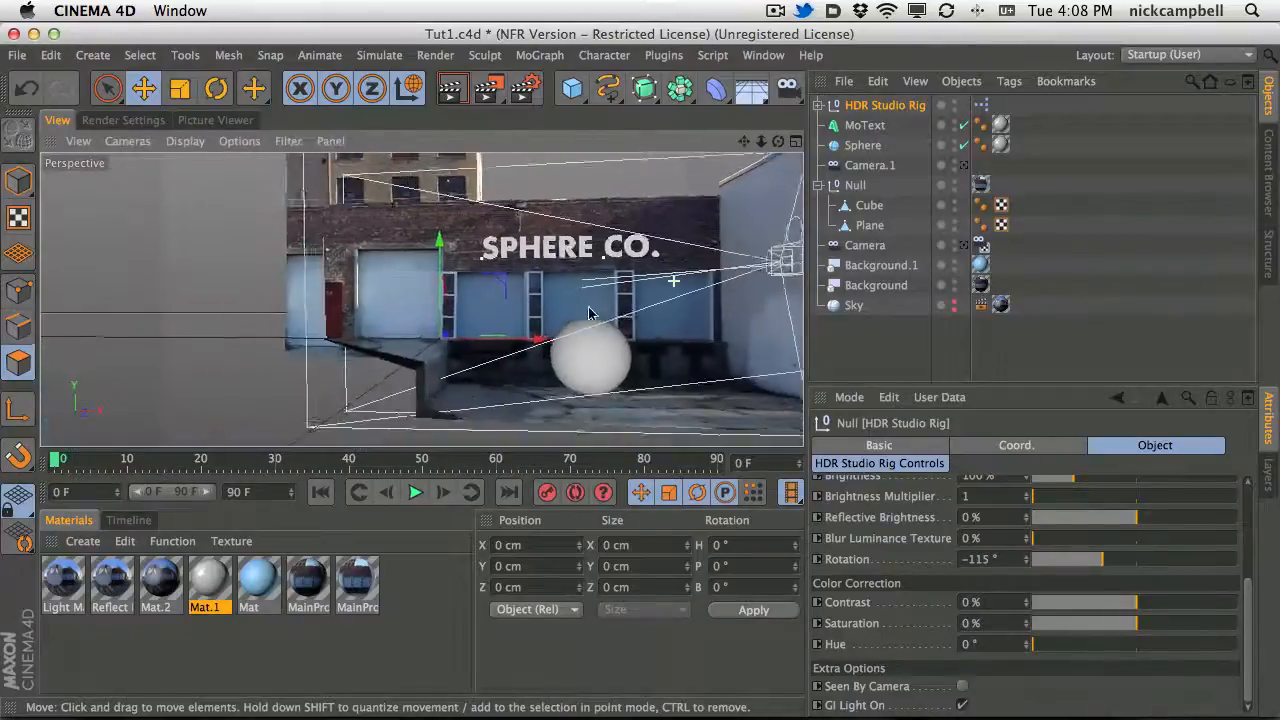
alt+middle_drag(651, 368, 567, 377)
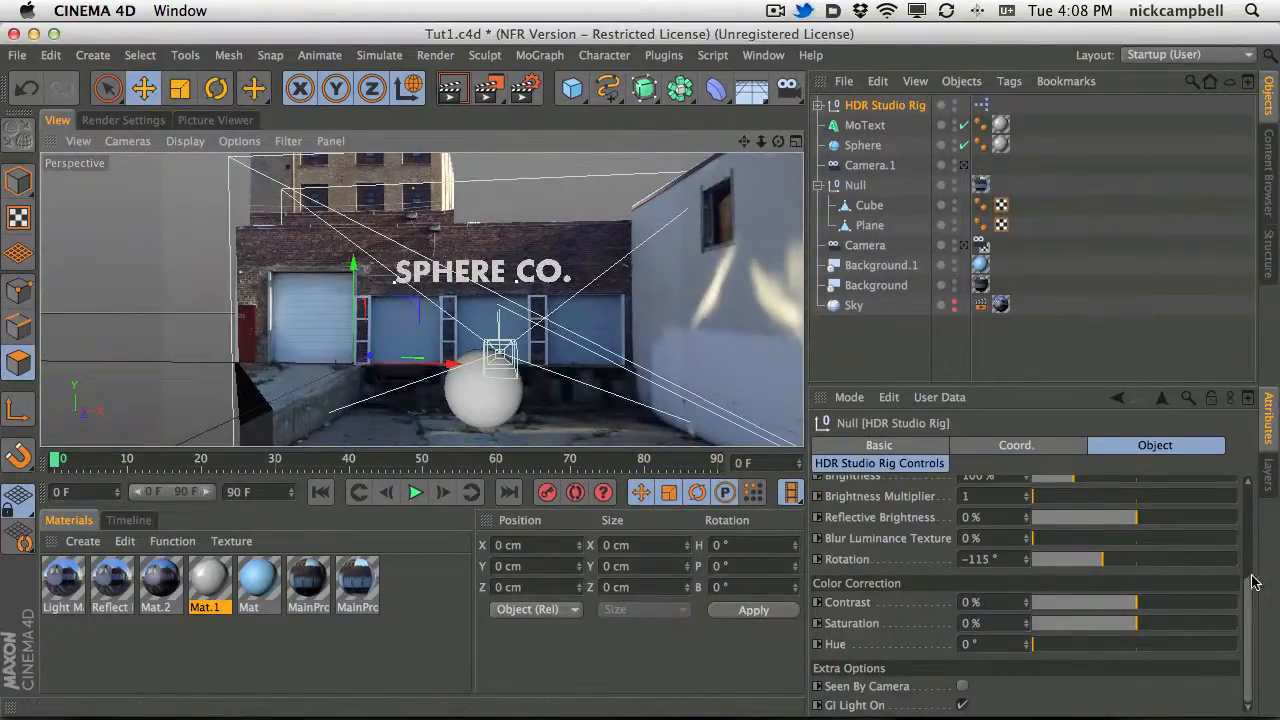
scroll(1249, 586, up, 3)
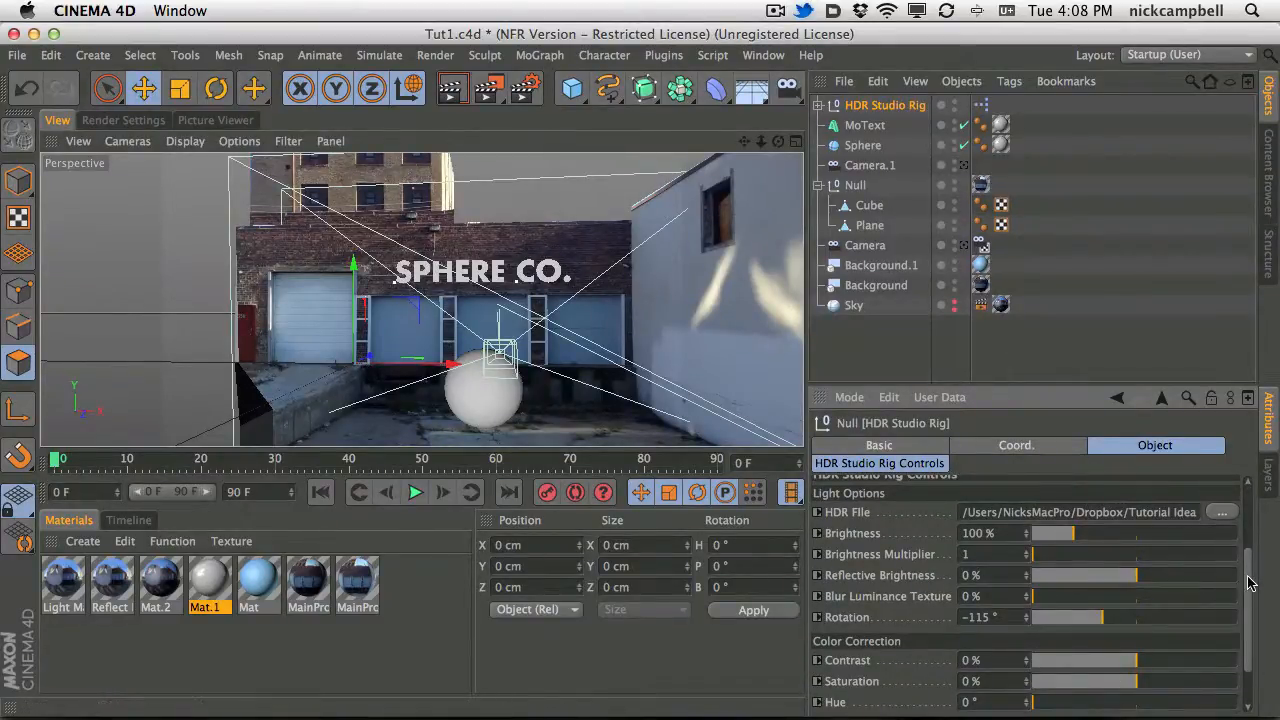
scroll(1249, 571, down, 1)
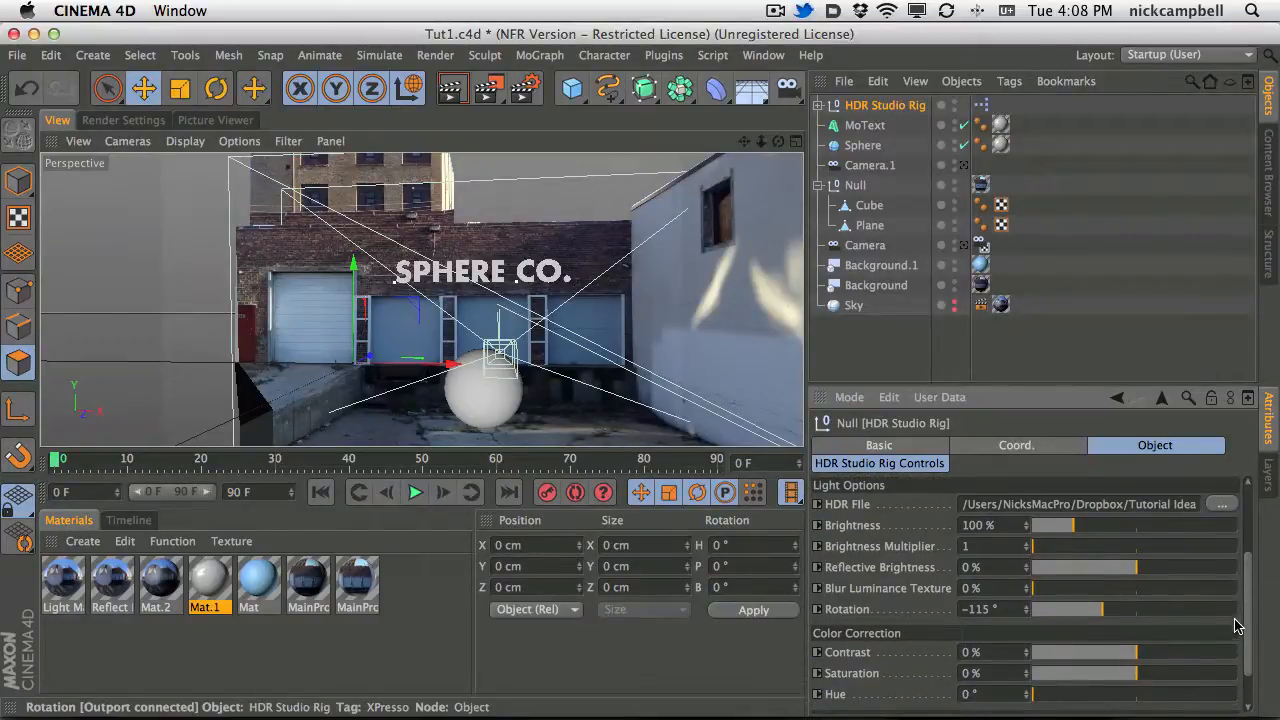
scroll(1248, 613, up, 1)
scroll(1248, 613, down, 1)
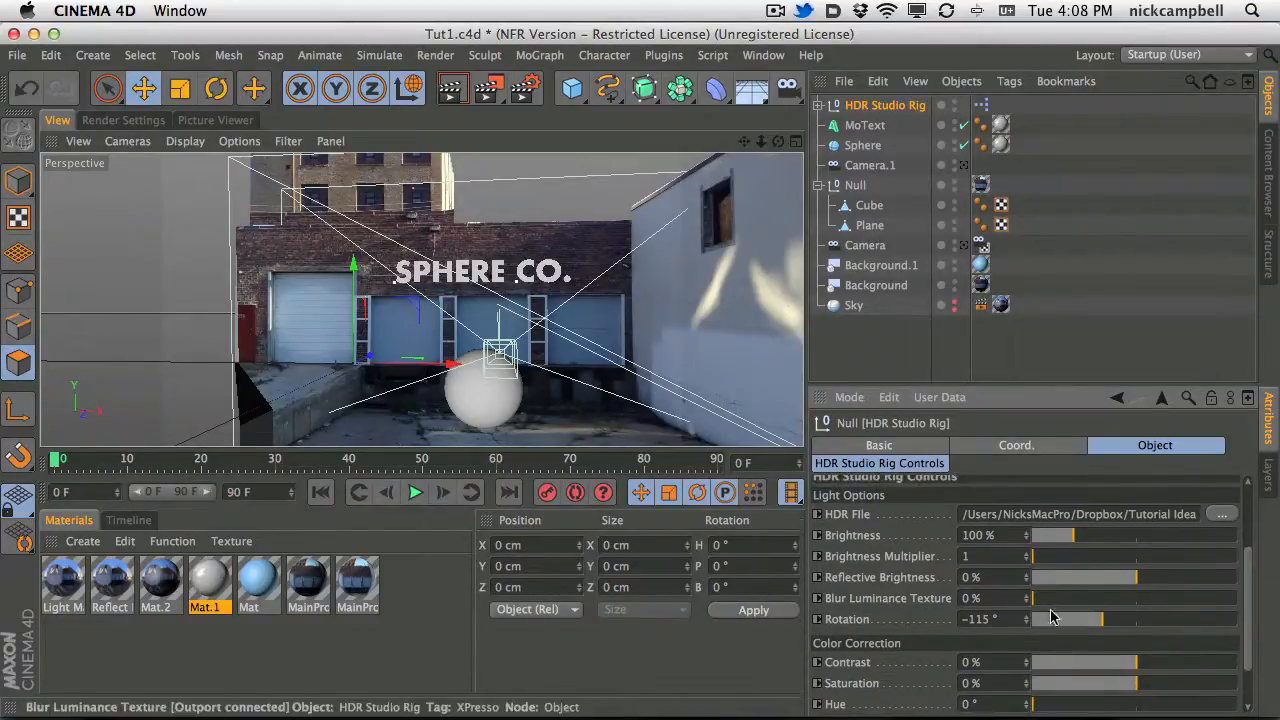
drag(1034, 603, 1064, 600)
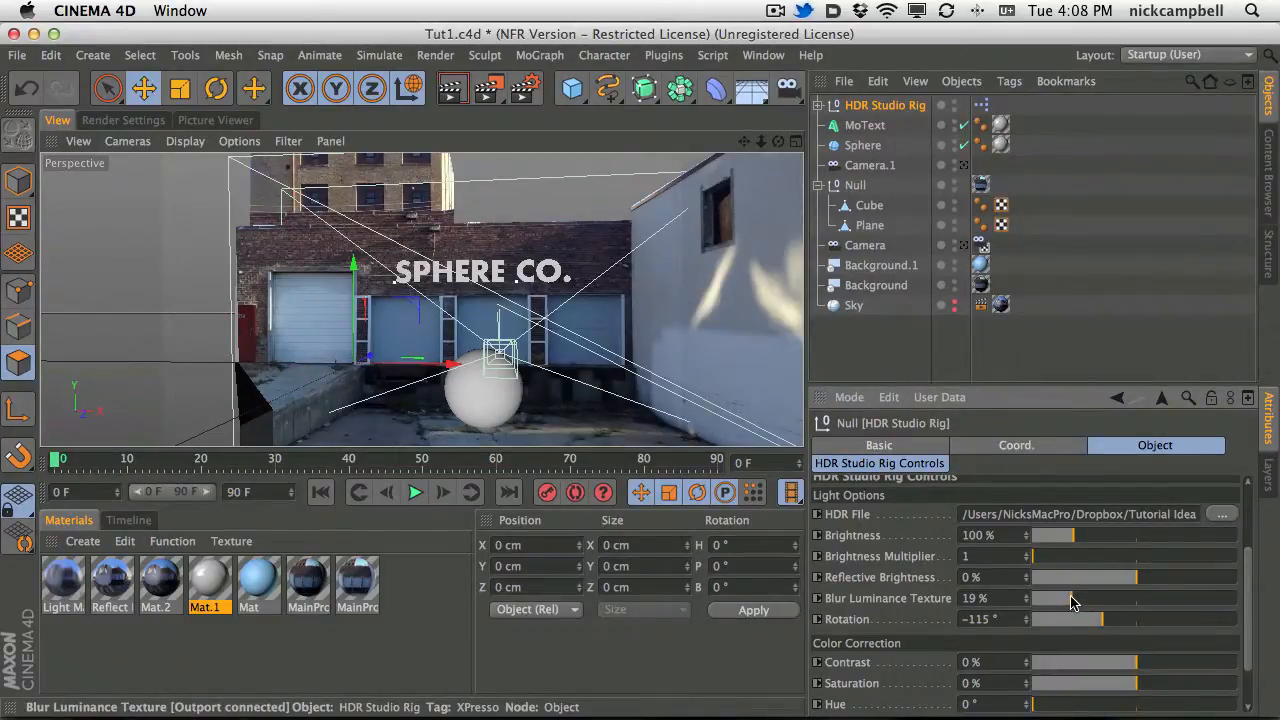
Render the active view close up on the sphere to examine its new lighting and reflections.
click(461, 92)
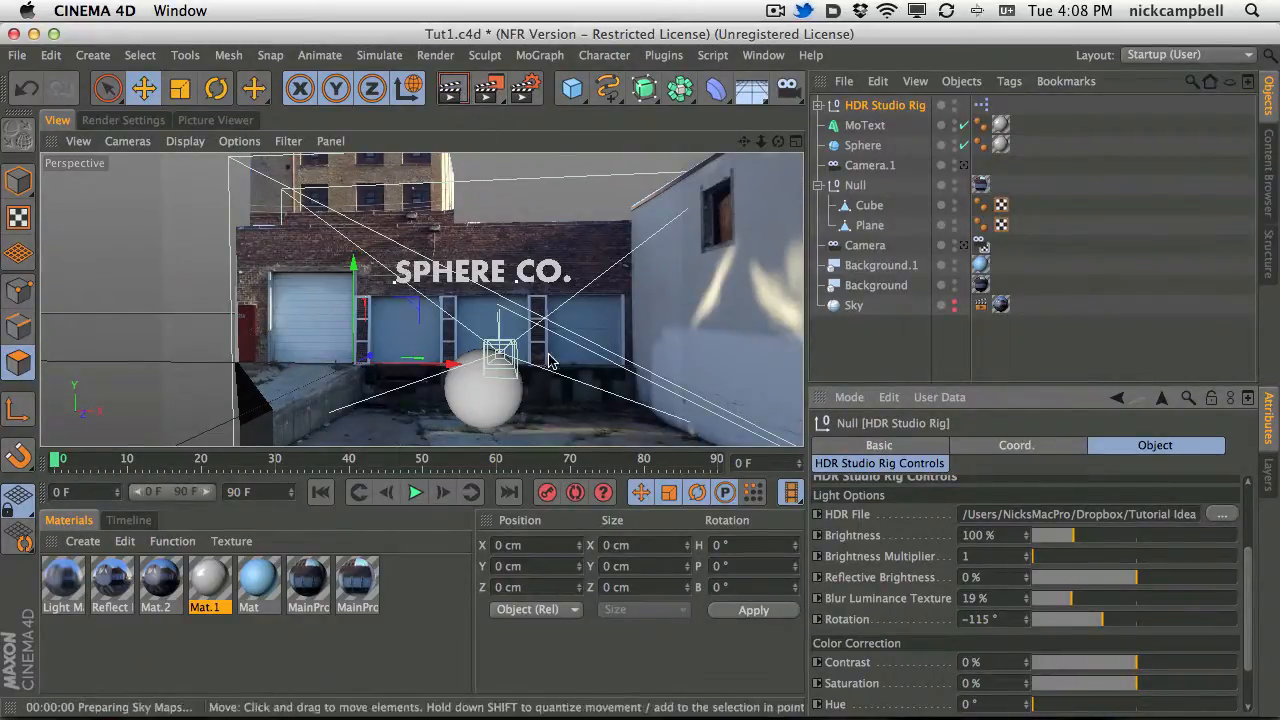
scroll(486, 394, up, 6)
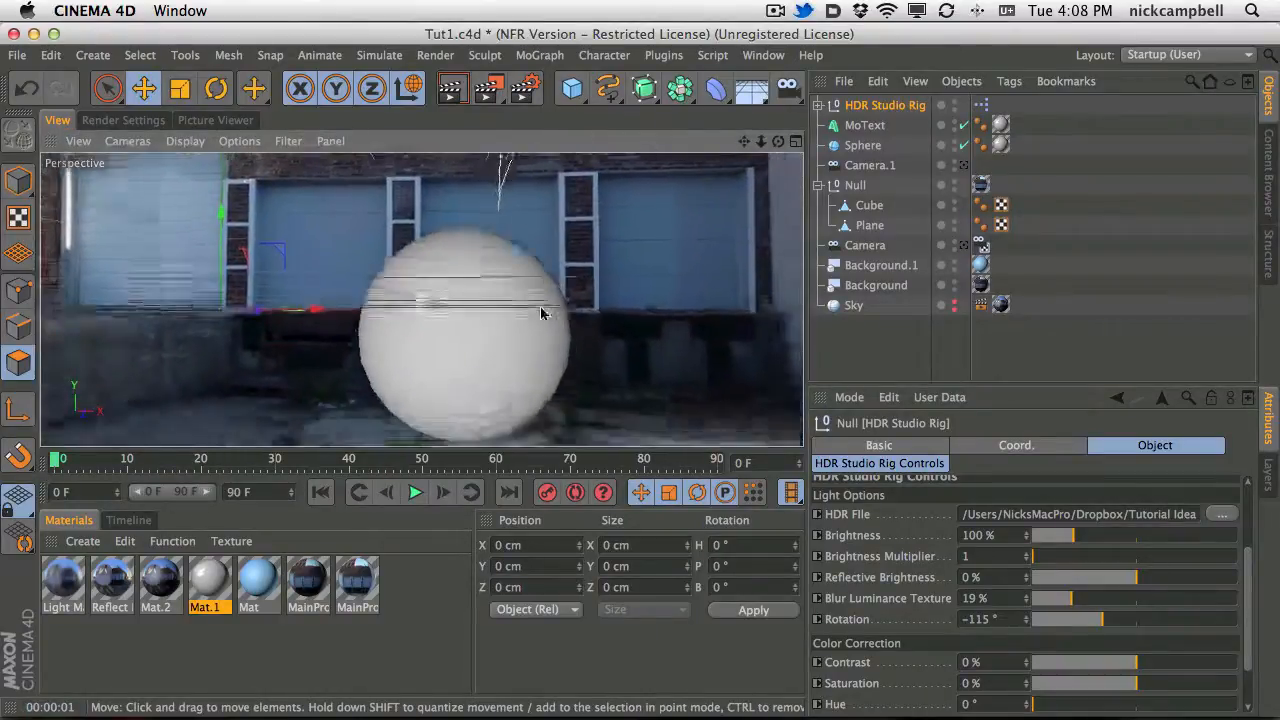
click(451, 90)
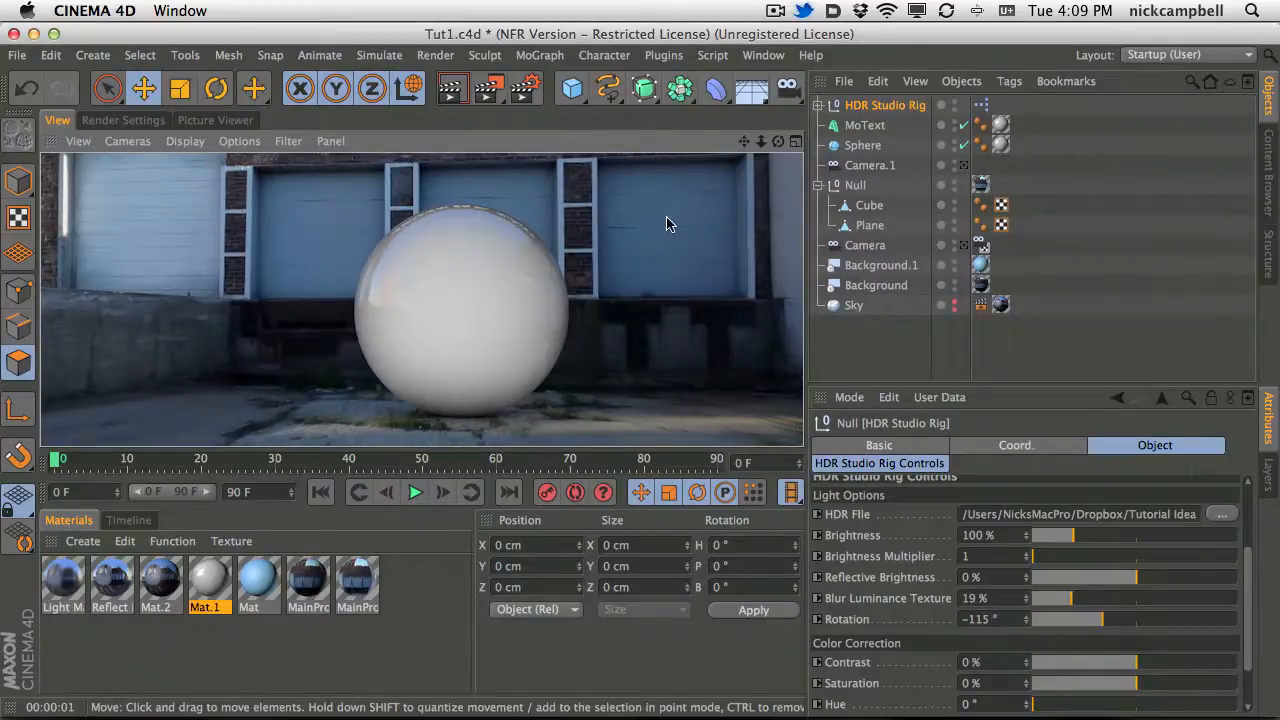
alt+right_drag(541, 312, 523, 289)
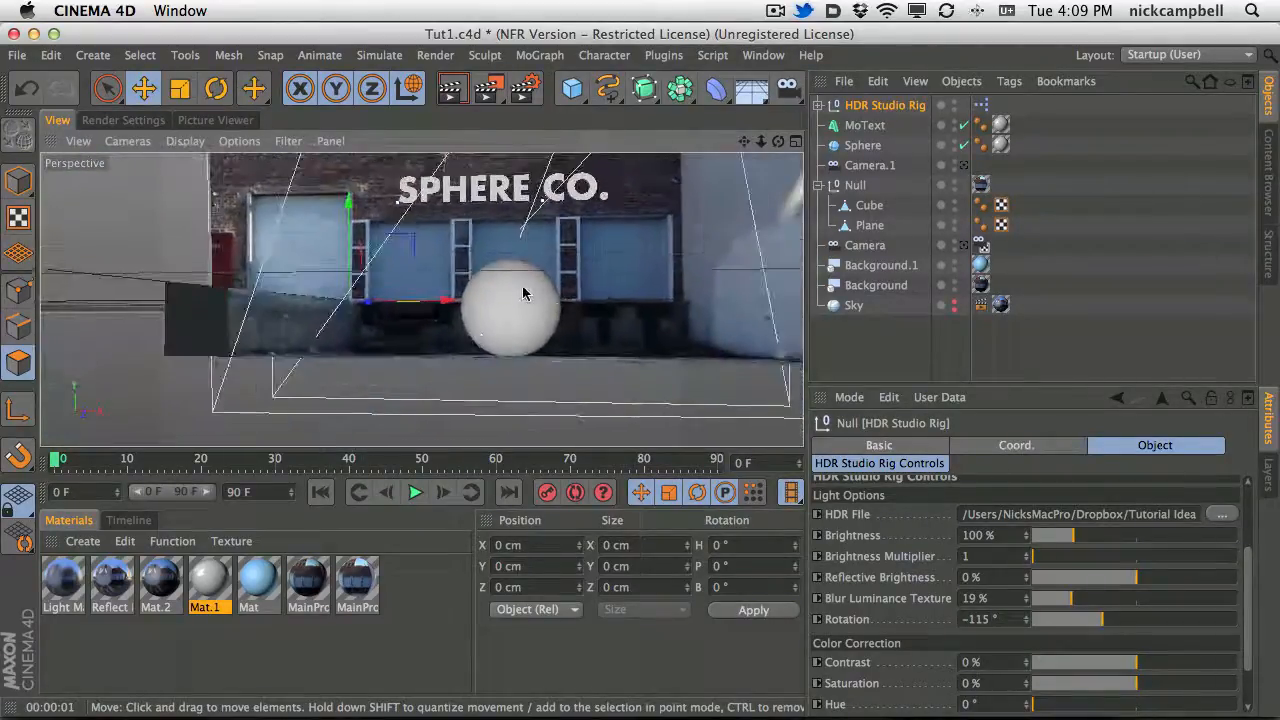
Add the Global Illumination effect to the render settings and set its GI Mode to QMC.
alt+middle_drag(523, 289, 494, 352)
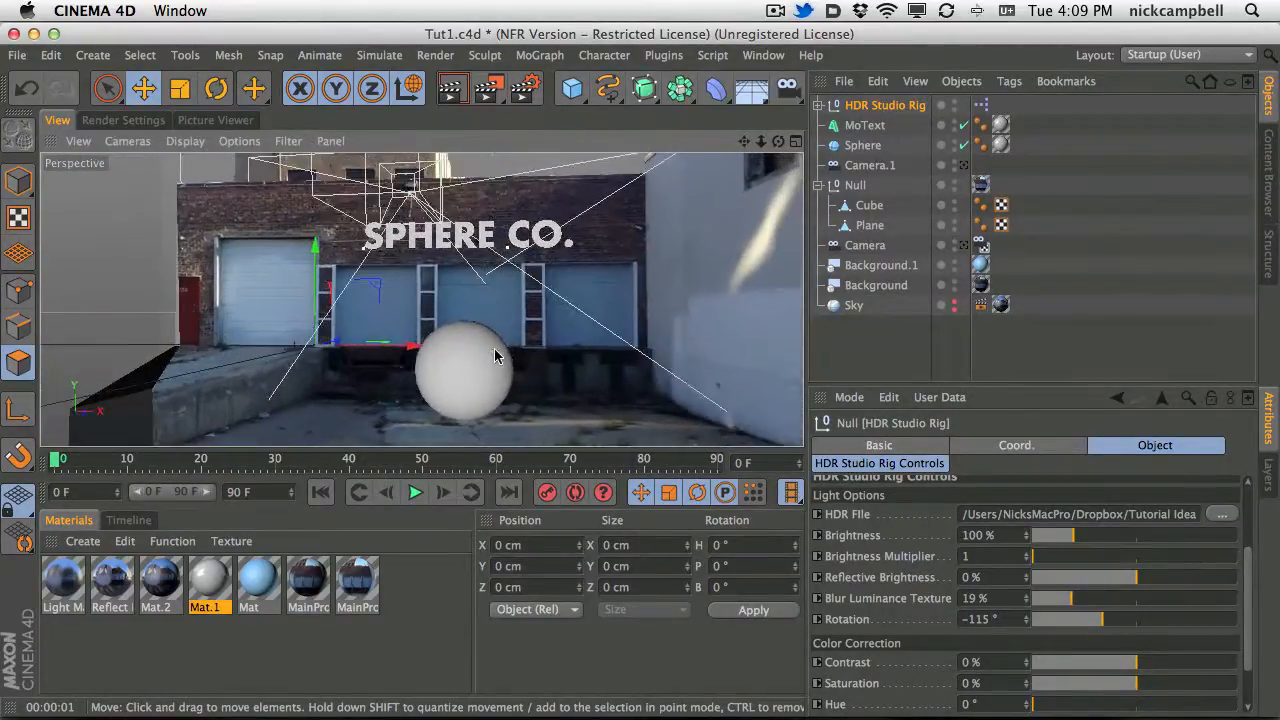
alt+right_drag(494, 352, 520, 342)
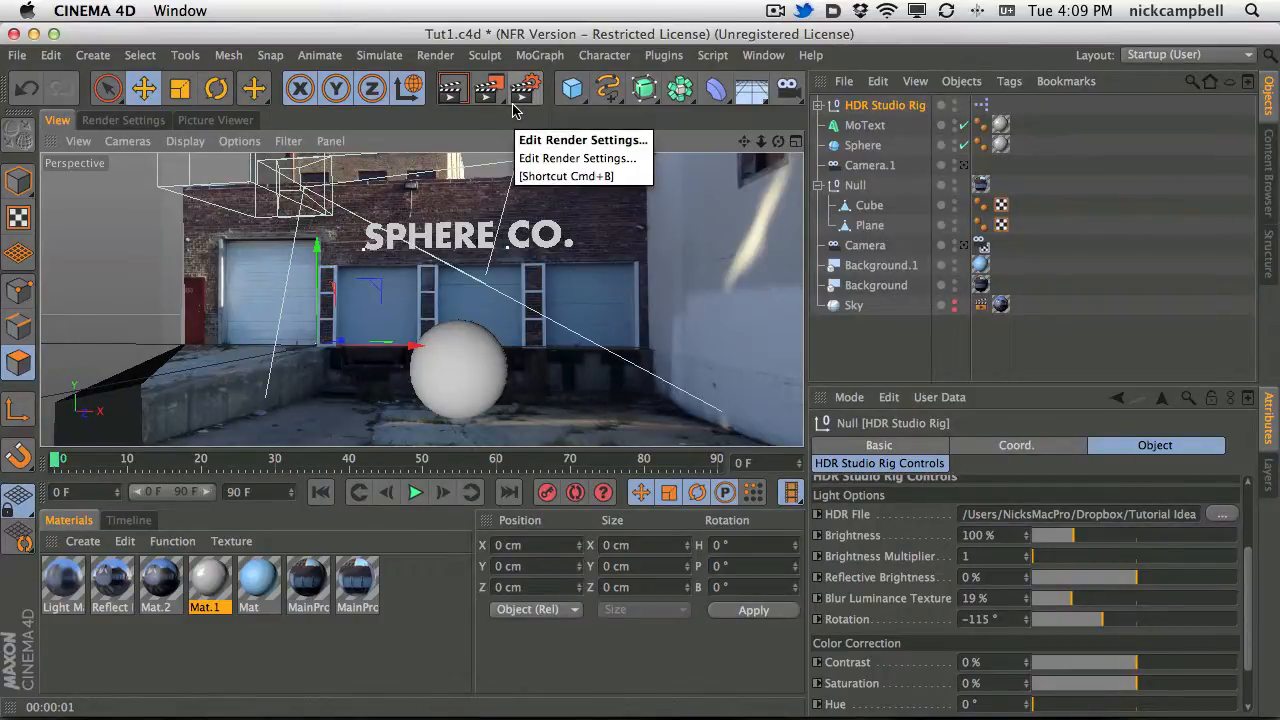
key(super+Tab)
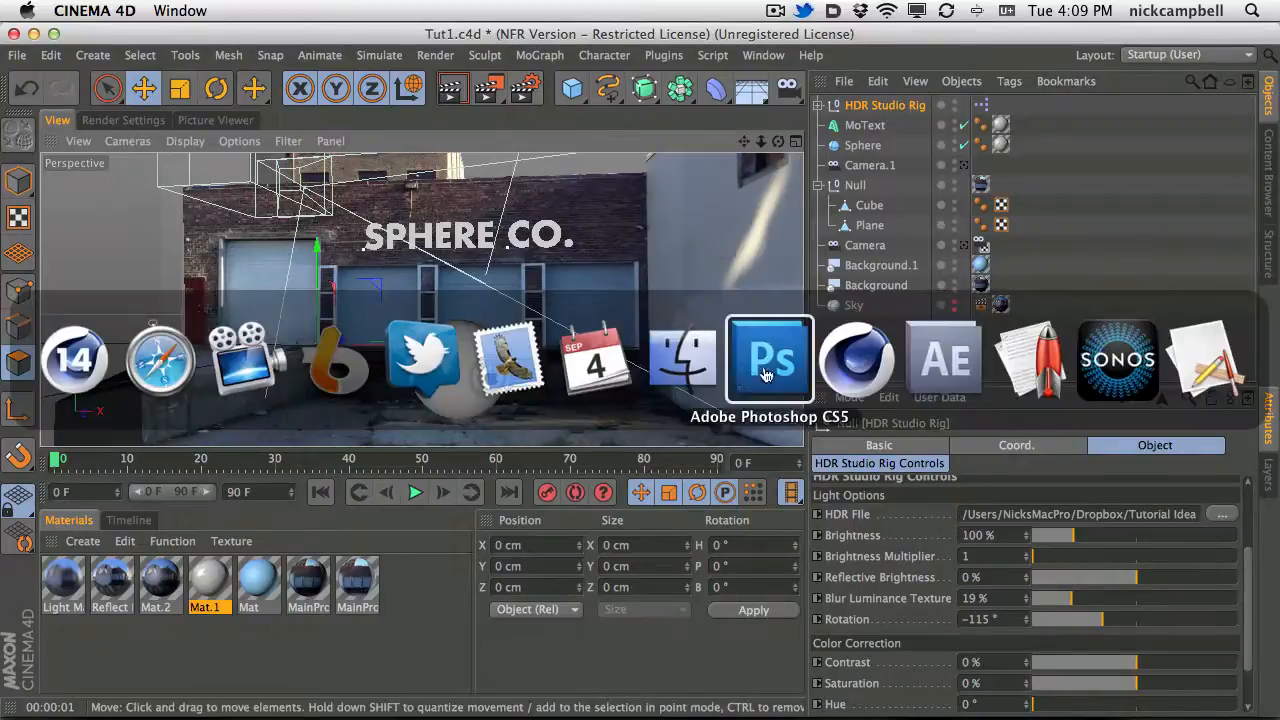
click(97, 364)
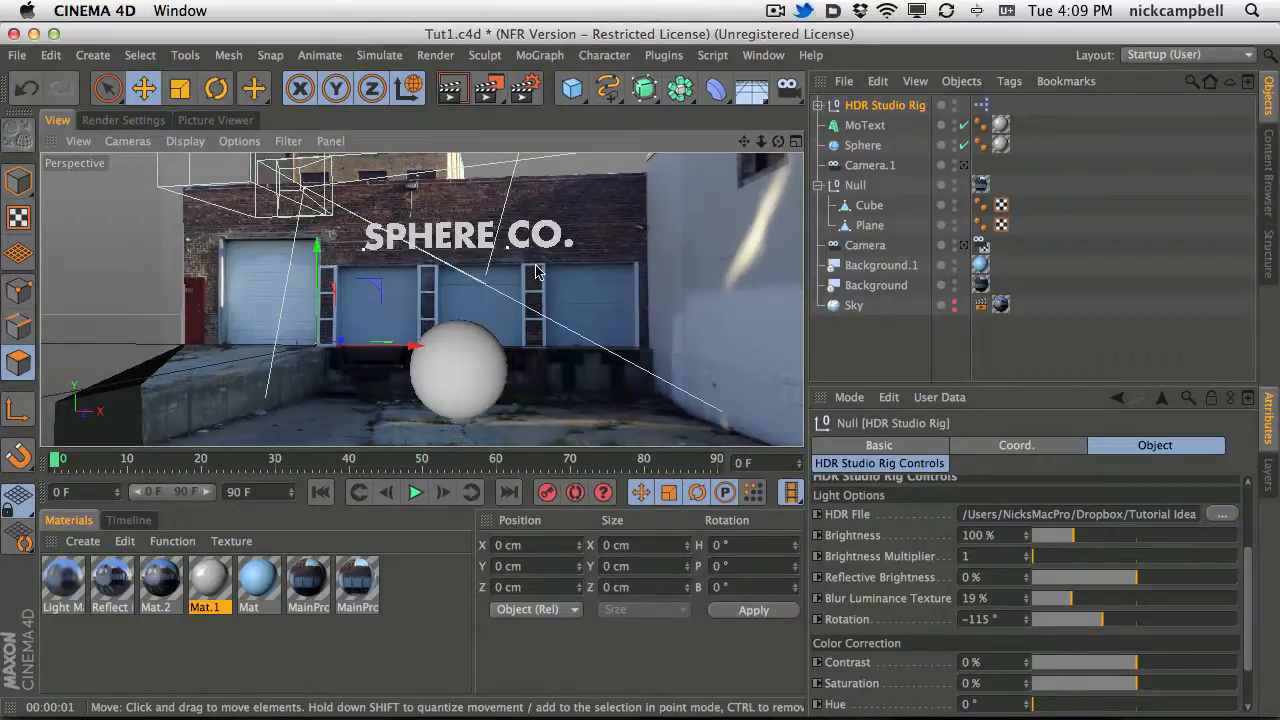
click(108, 121)
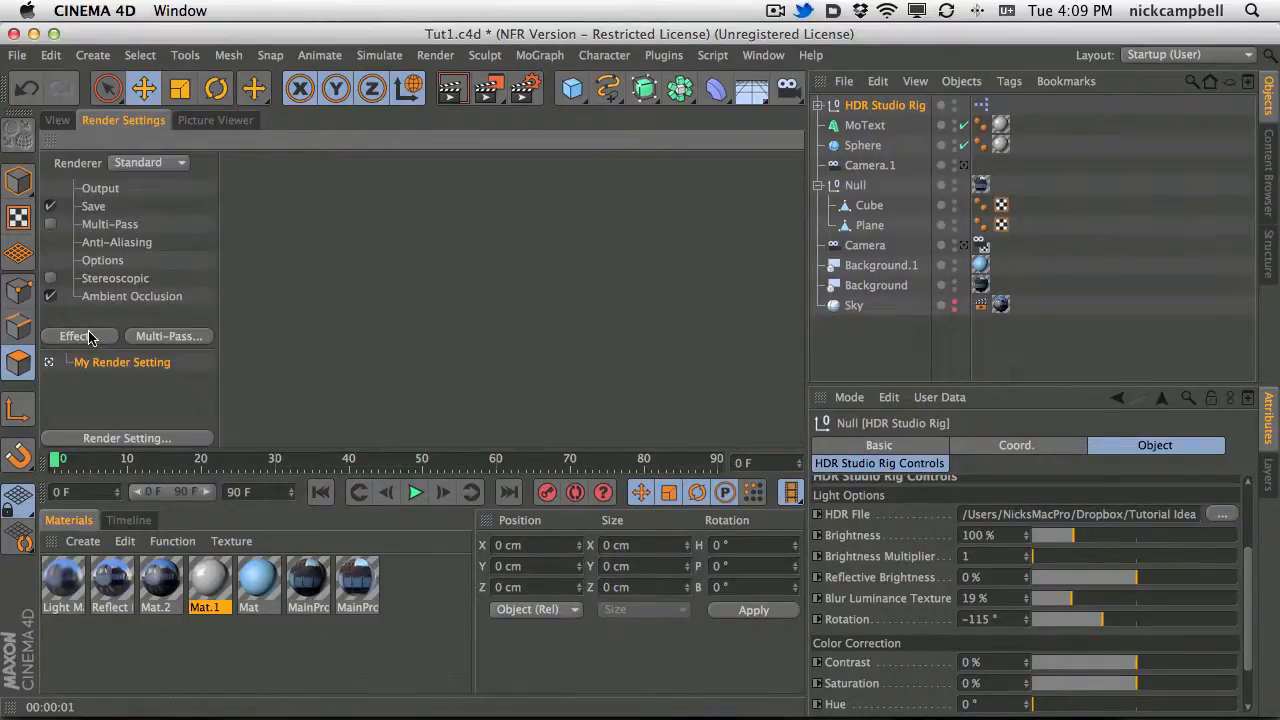
click(88, 337)
click(214, 413)
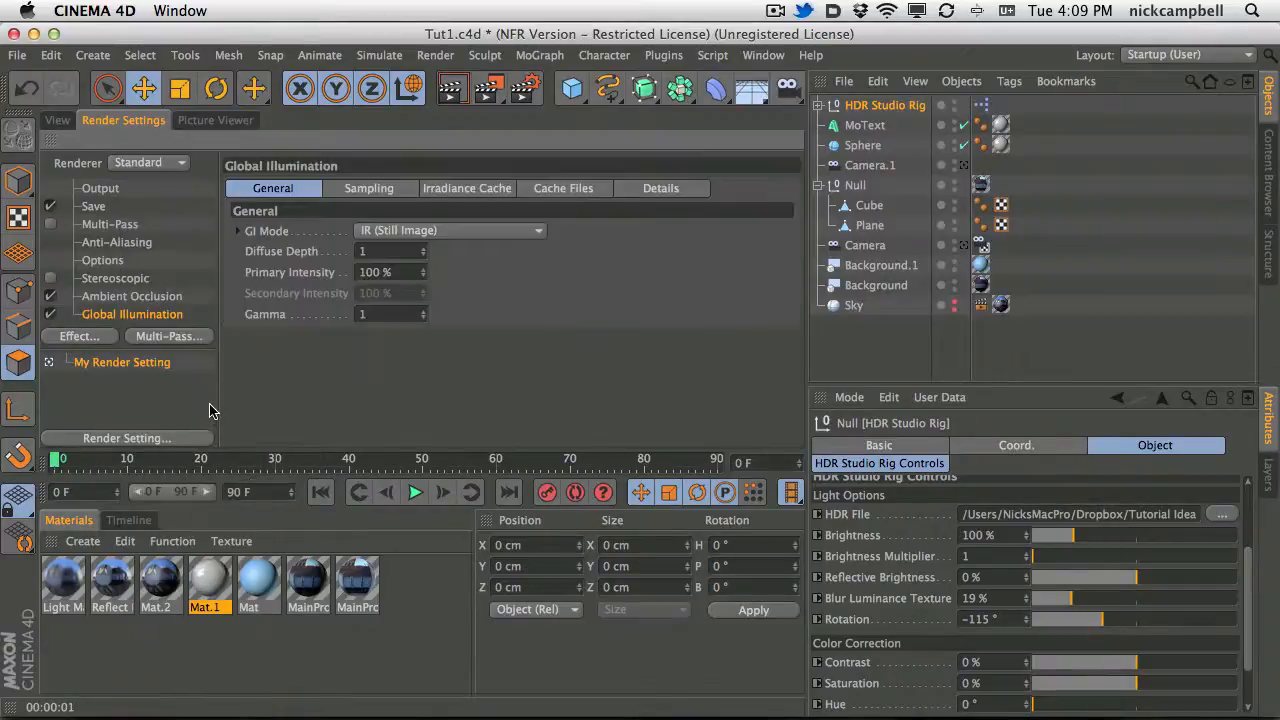
click(365, 232)
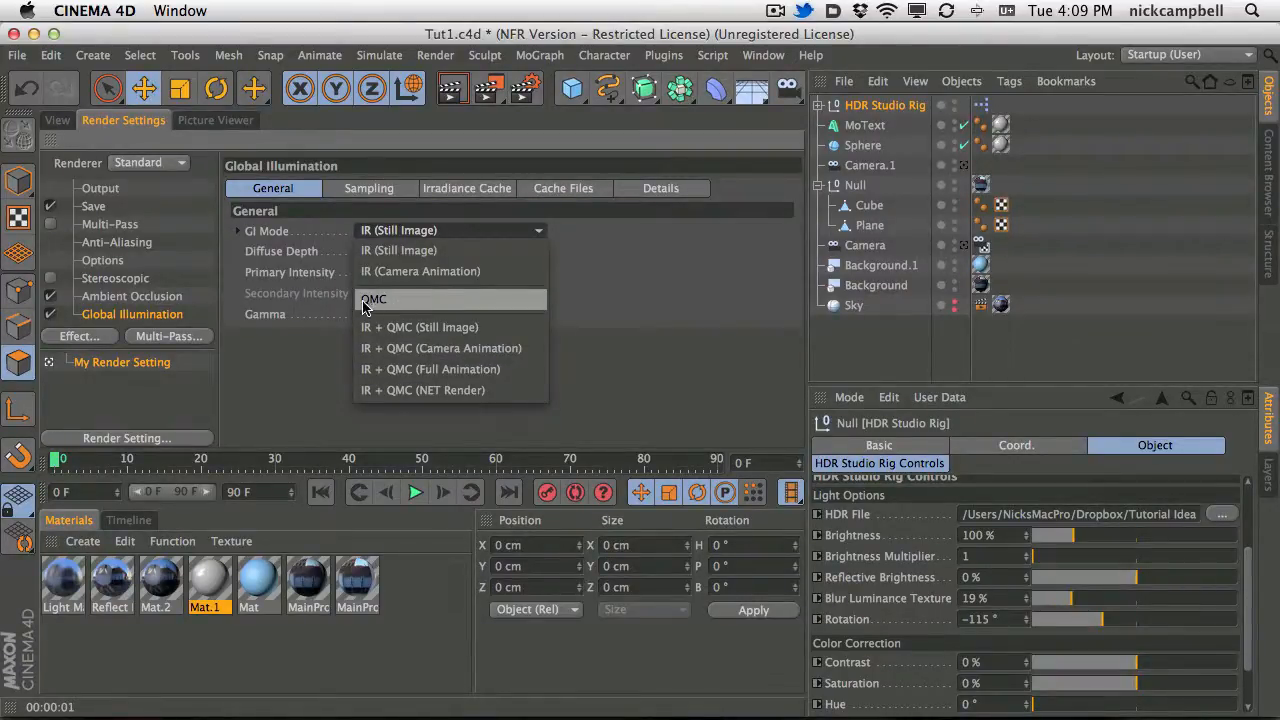
click(429, 300)
Set the Global Illumination samples to Low and render the active view of the warehouse and sphere.
click(80, 336)
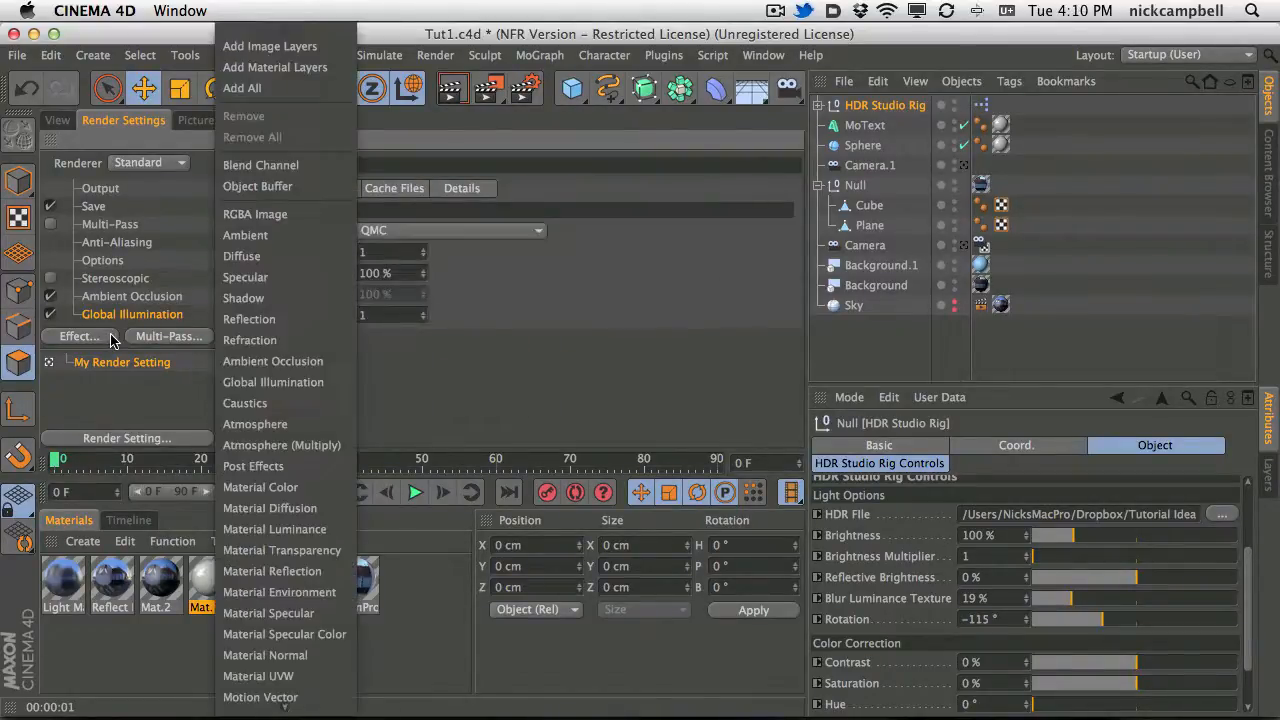
click(364, 315)
double_click(362, 315)
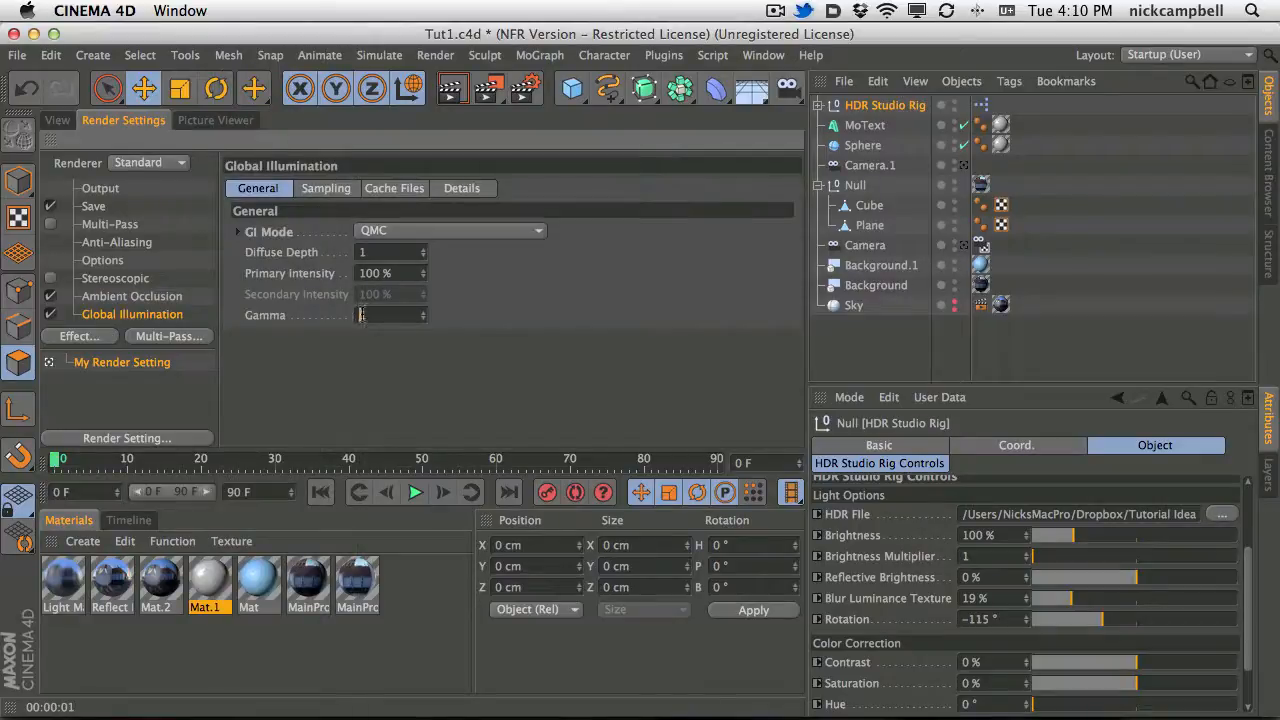
click(316, 189)
click(409, 233)
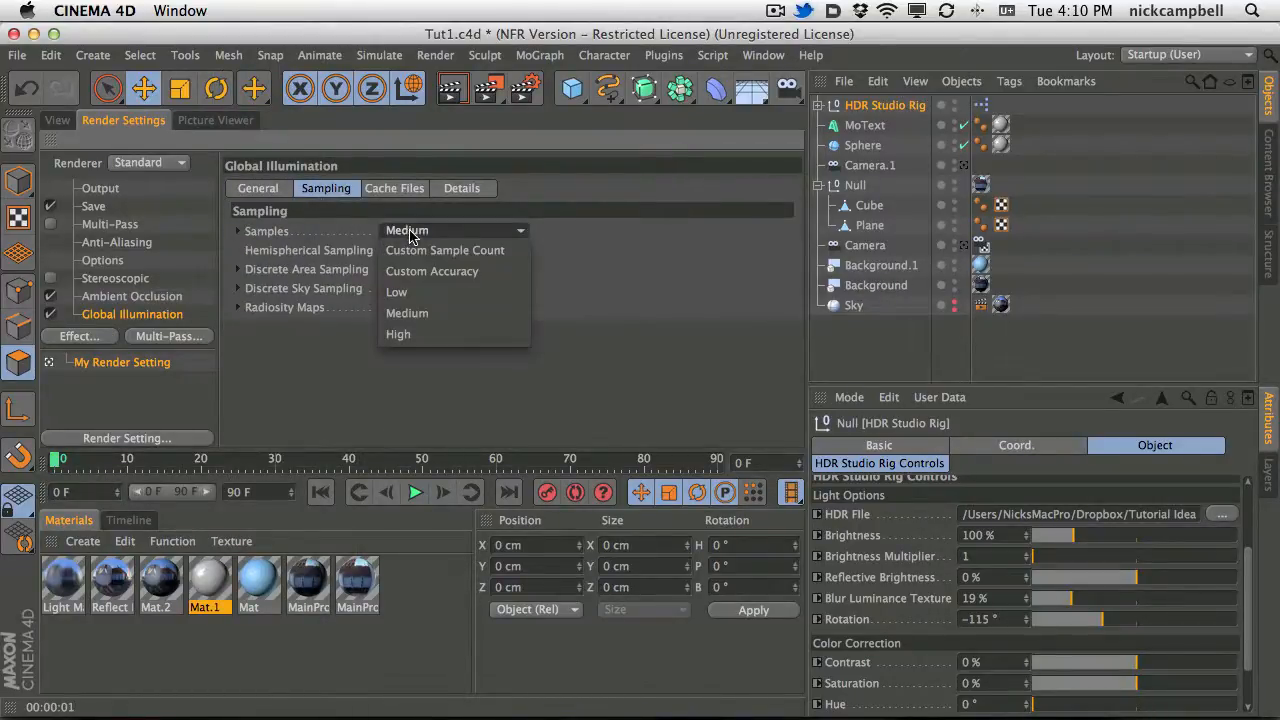
click(414, 292)
click(58, 121)
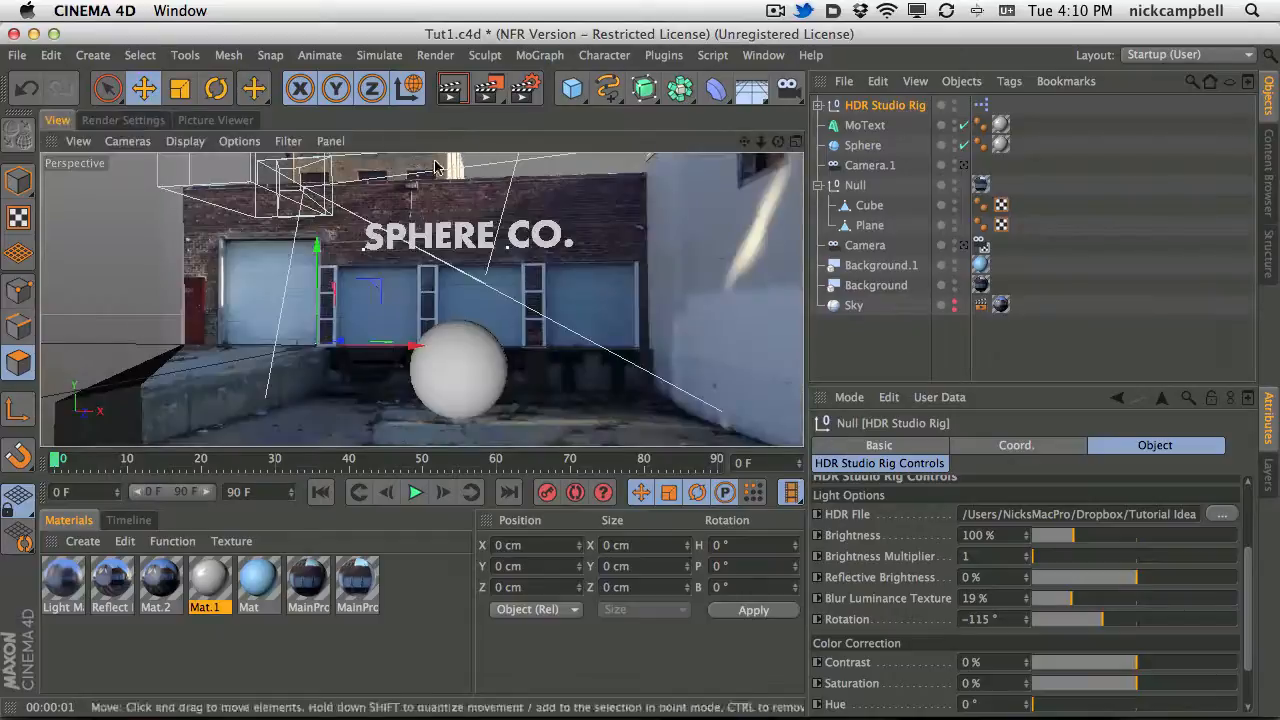
click(447, 100)
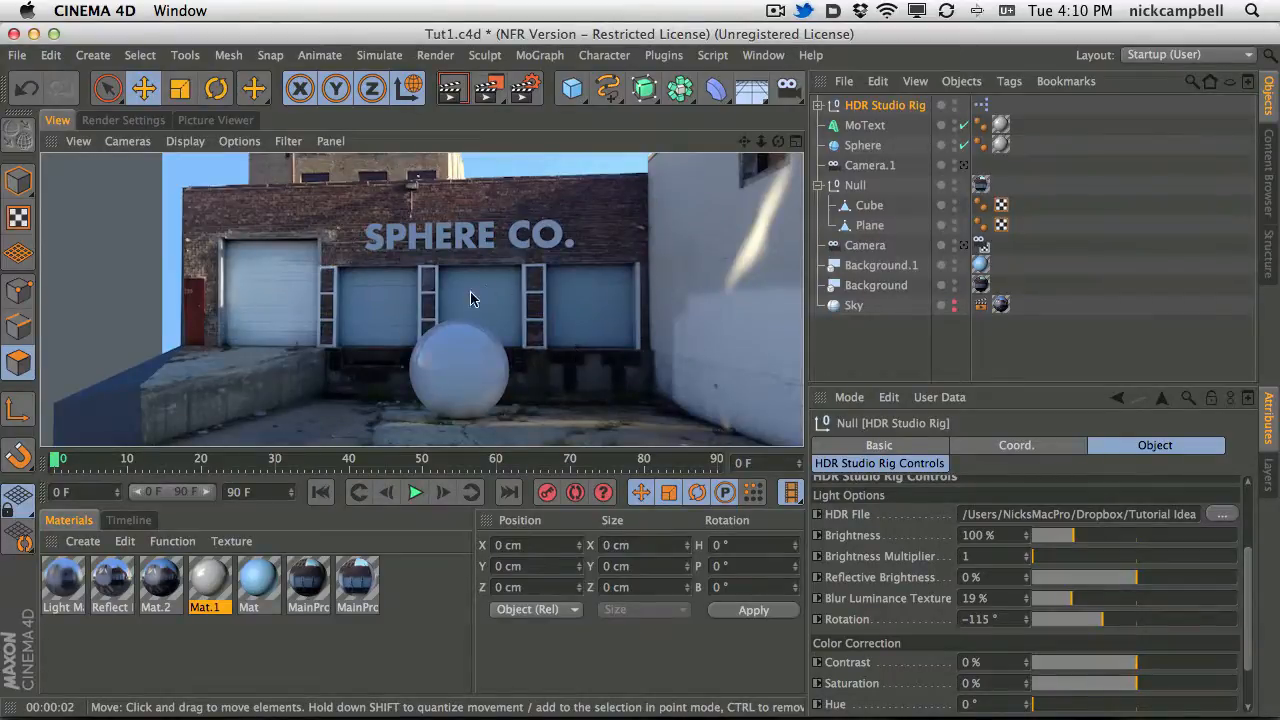
Turn on Seen By Camera for the HDR Studio Rig.
mouse_move(532, 274)
alt+mouse_down()
mouse_move(291, 303)
mouse_move(540, 312)
mouse_move(536, 322)
alt+mouse_up()
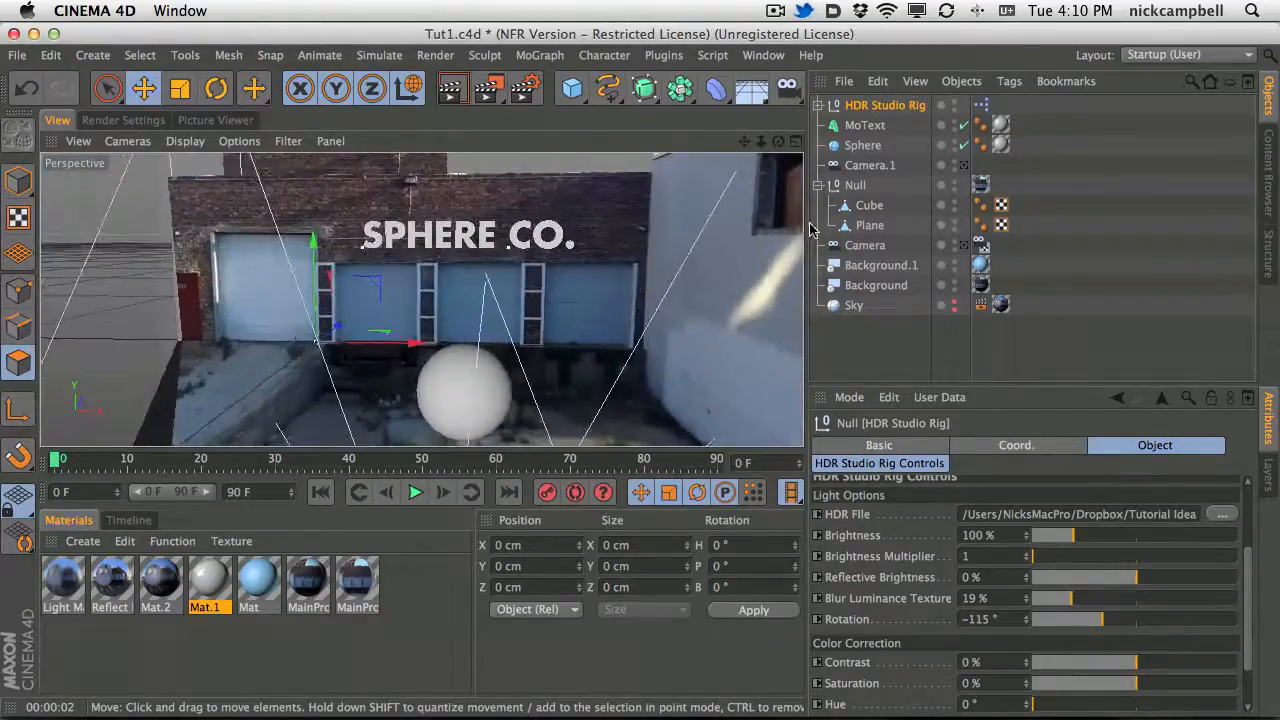
scroll(1248, 590, down, 2)
click(962, 686)
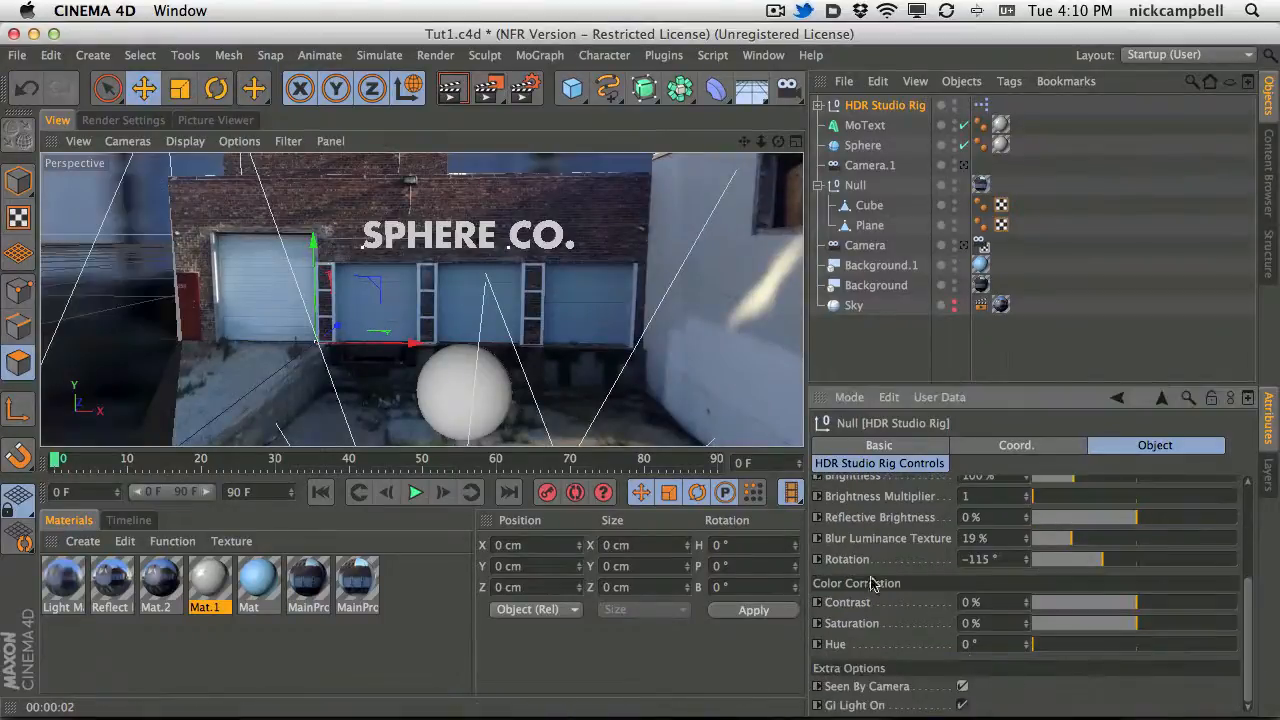
Render the active view close up on the sphere to examine its Global Illumination shading and ground contact.
mouse_move(520, 300)
alt+mouse_down()
mouse_move(500, 310)
mouse_move(300, 210)
mouse_move(538, 262)
mouse_move(420, 300)
mouse_move(250, 290)
mouse_move(537, 366)
alt+mouse_up()
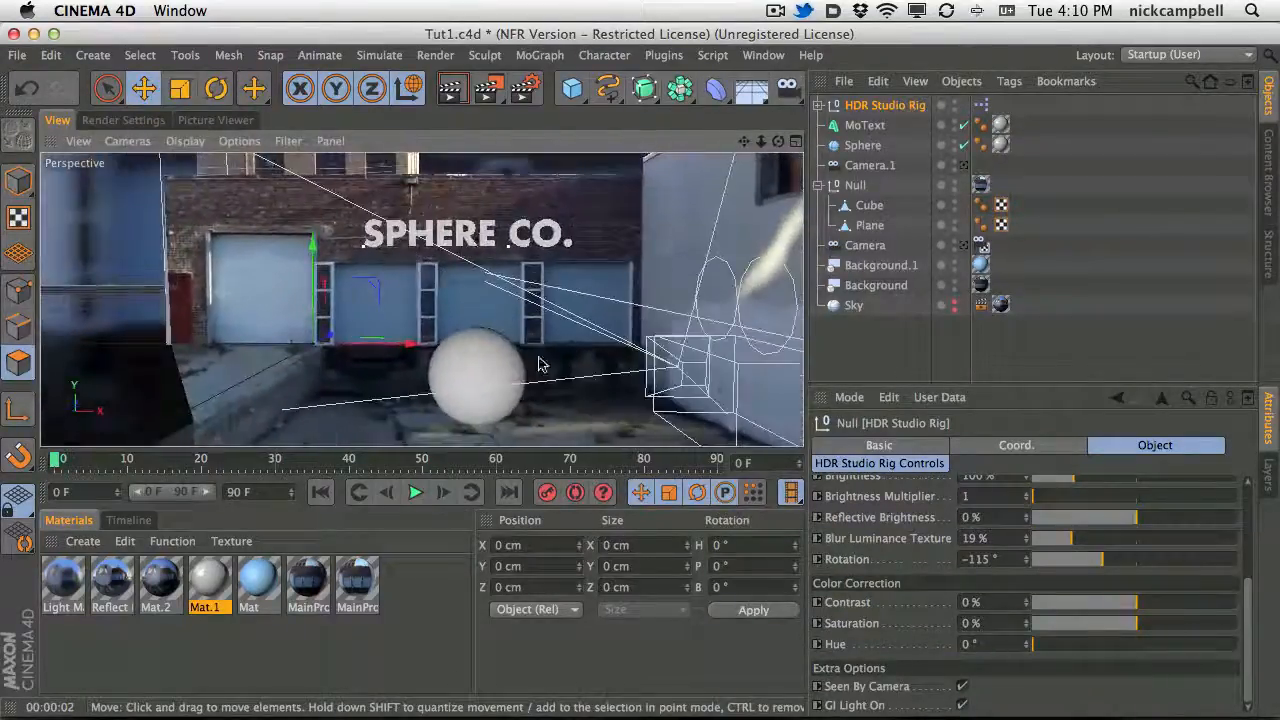
alt+right_drag(514, 385, 557, 354)
alt+middle_drag(557, 354, 560, 309)
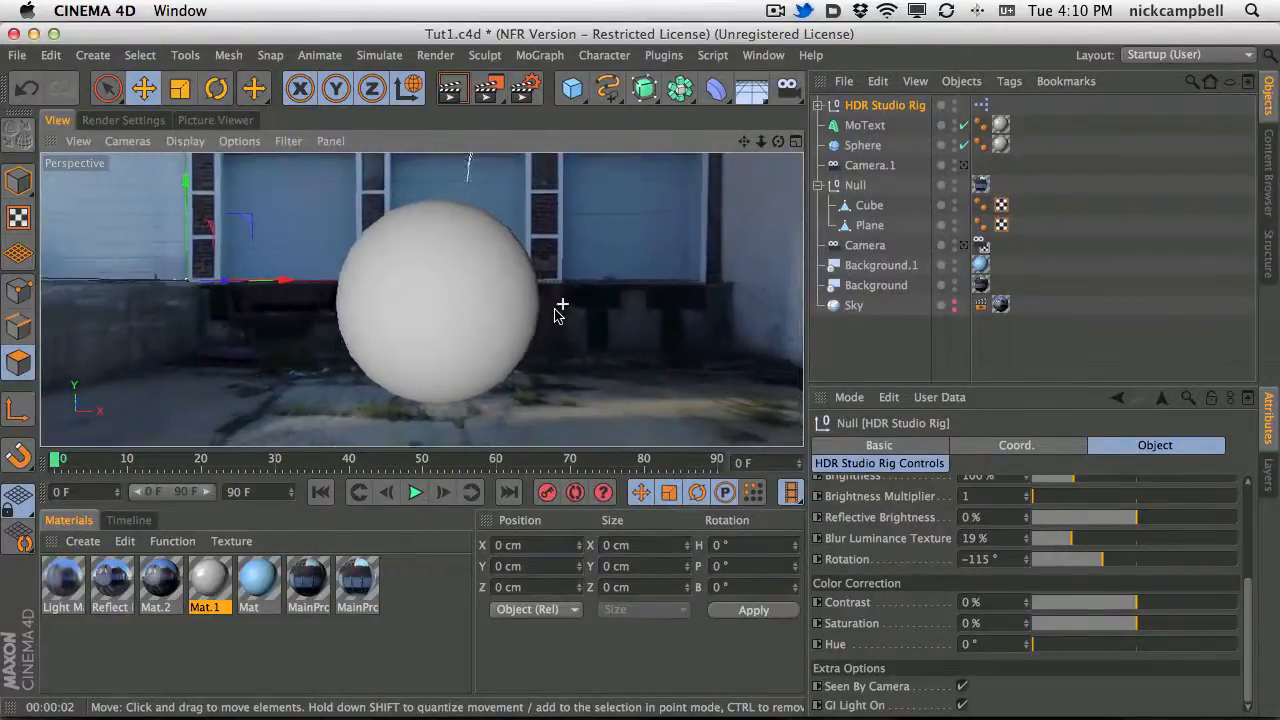
click(450, 88)
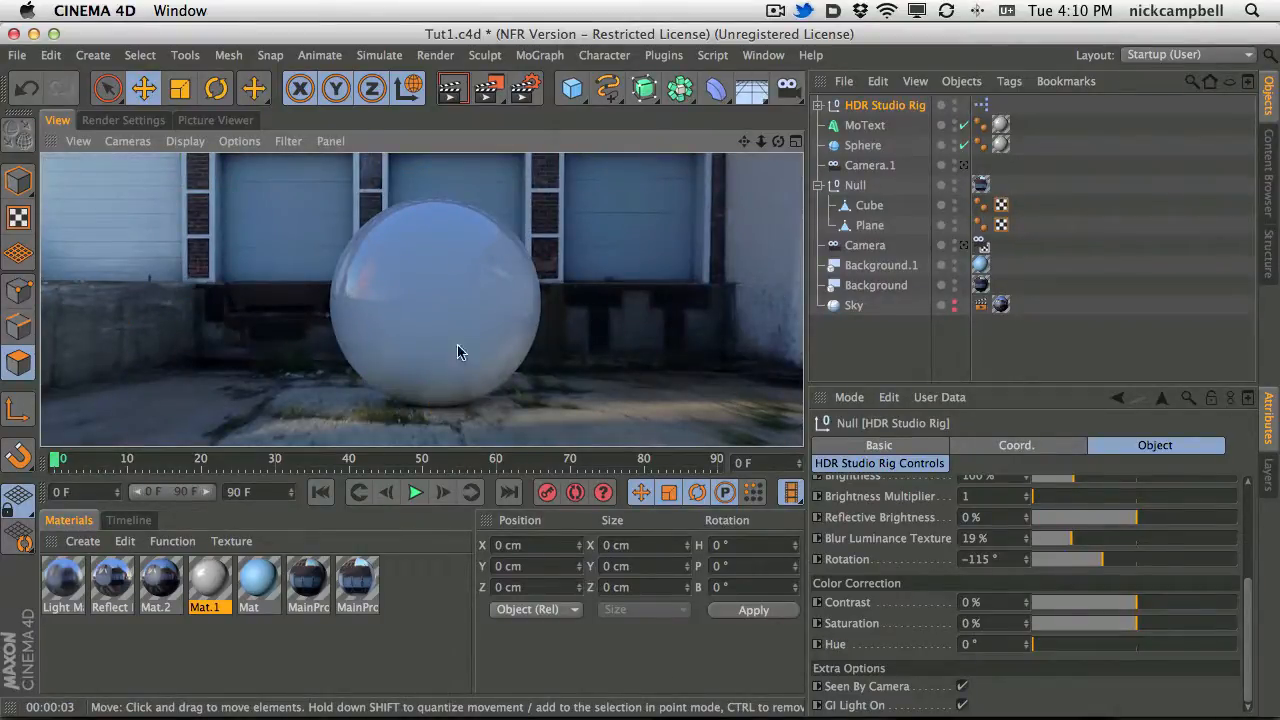
Render a wider view that takes in the sphere, the SPHERE CO. lettering and the loading doors.
alt+right_drag(560, 312, 528, 316)
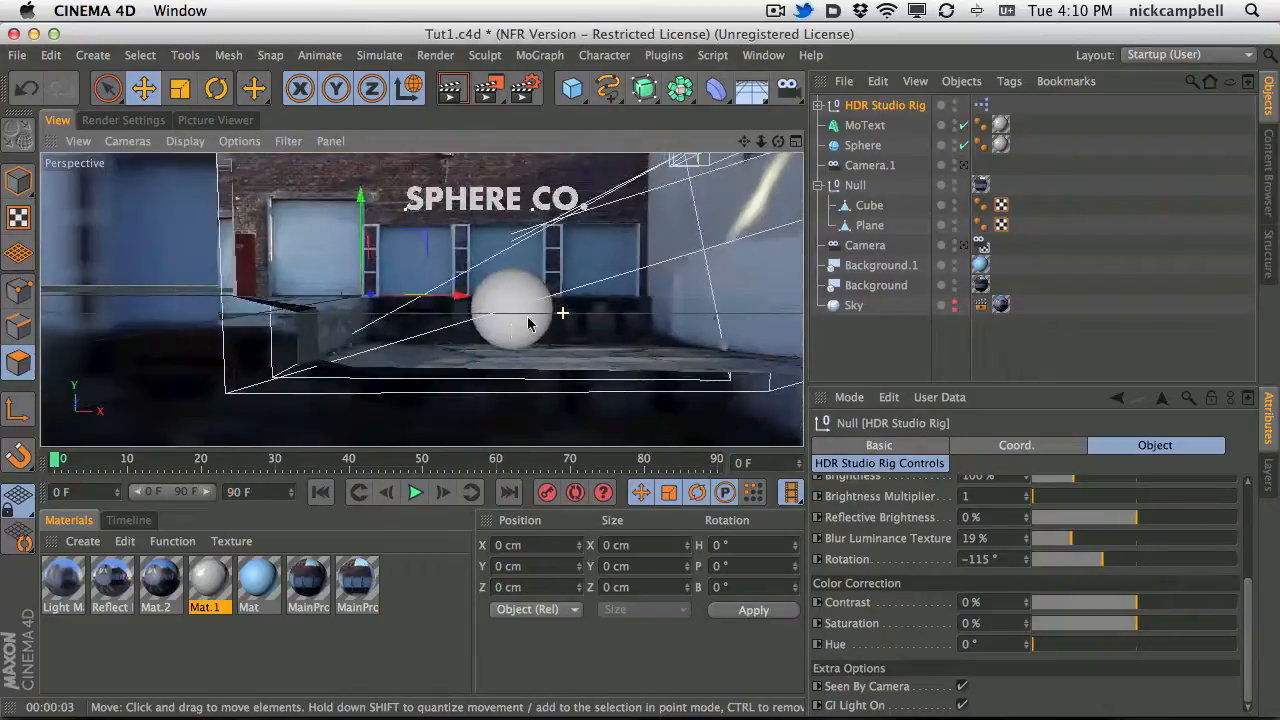
alt+middle_drag(524, 316, 483, 348)
alt+drag(484, 347, 521, 330)
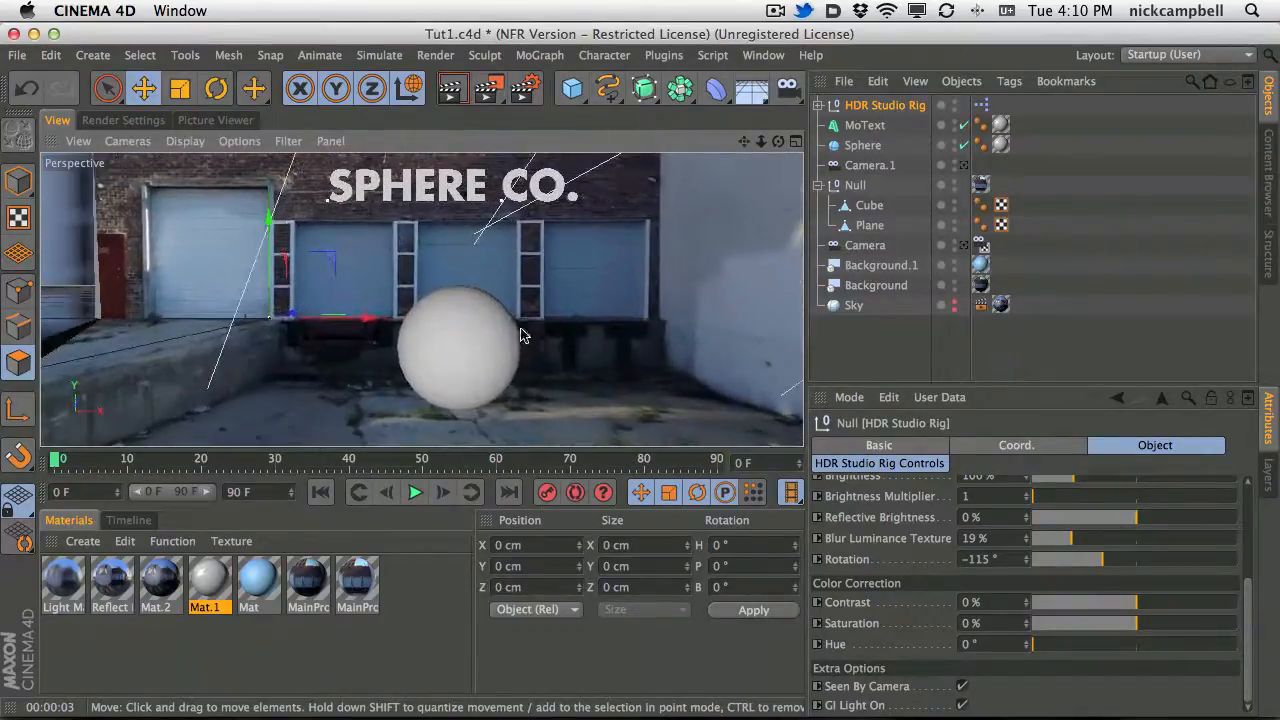
alt+middle_drag(521, 330, 506, 362)
alt+drag(506, 362, 497, 354)
click(451, 88)
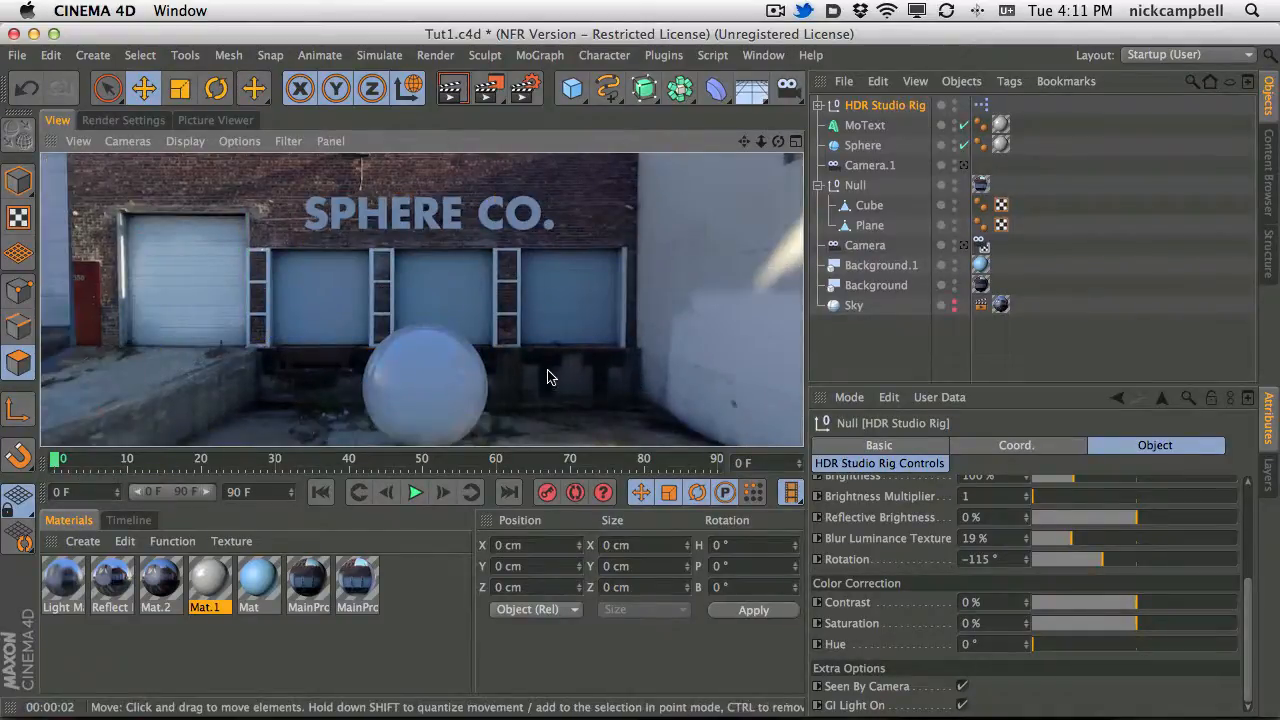
Activate Live Selection and rename the Plane object inside the Null to Main Wall.
alt+drag(541, 377, 584, 350)
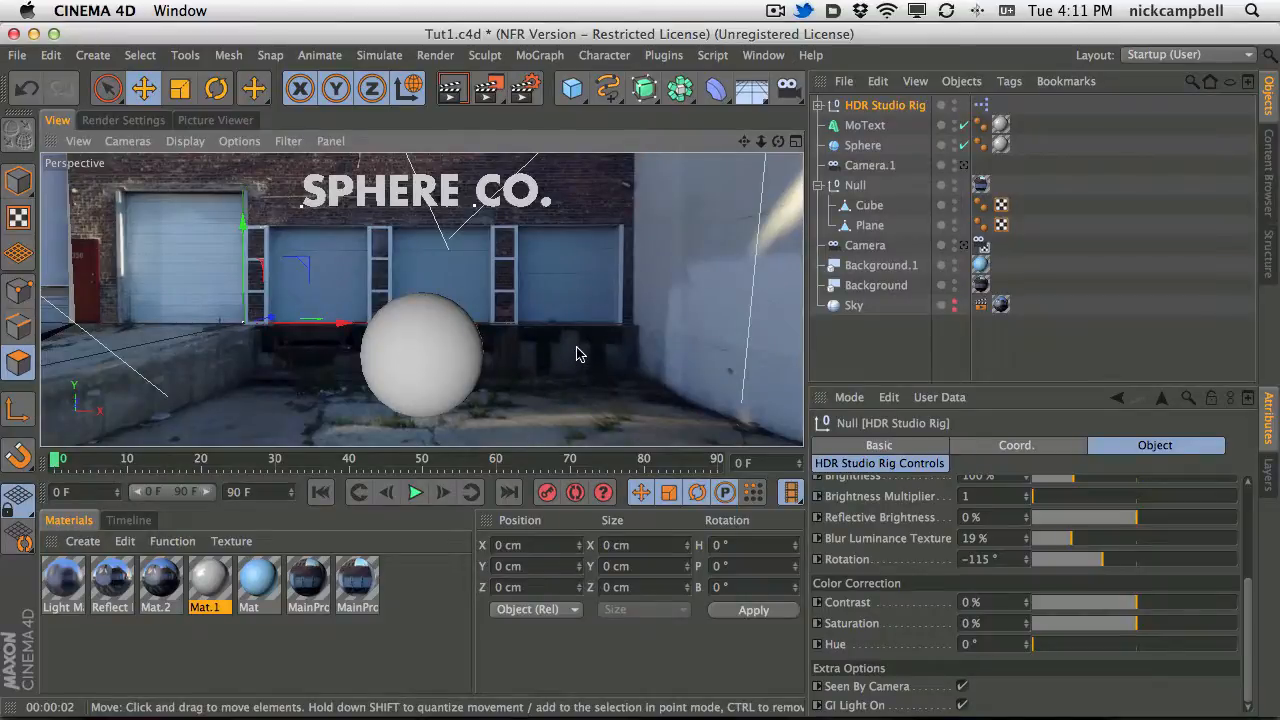
scroll(556, 357, down, 2)
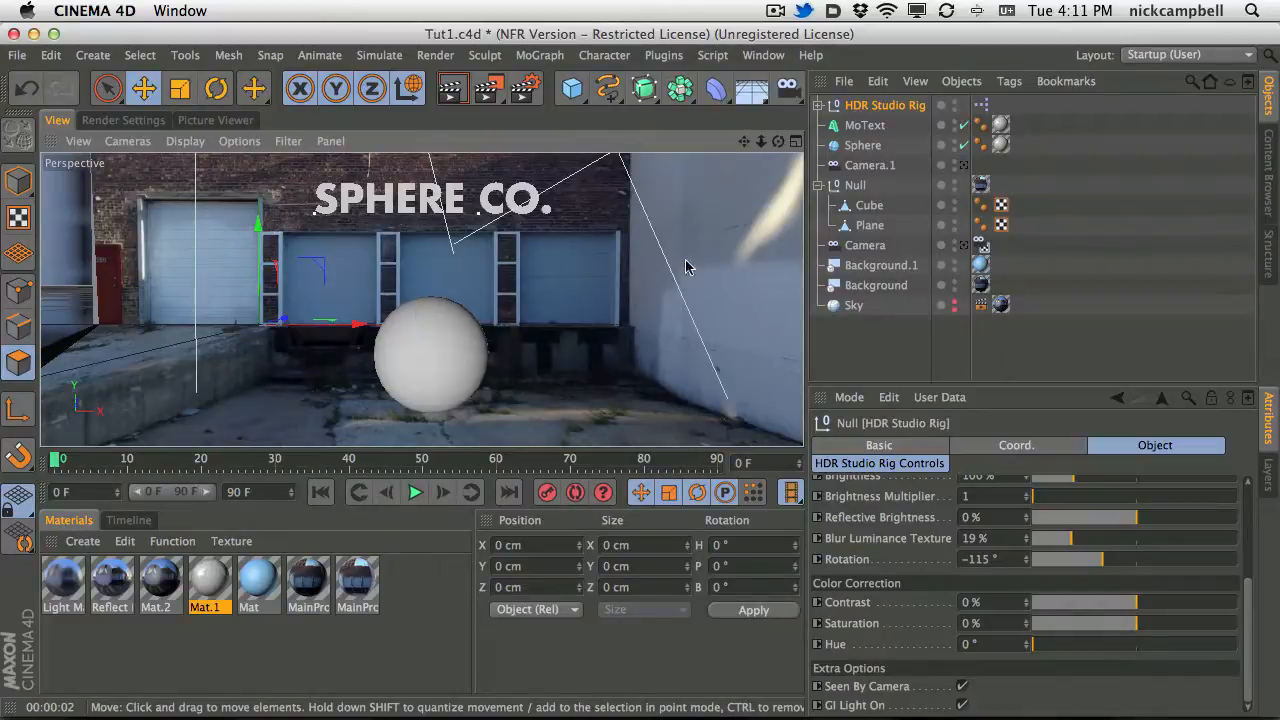
alt+drag(410, 300, 893, 318)
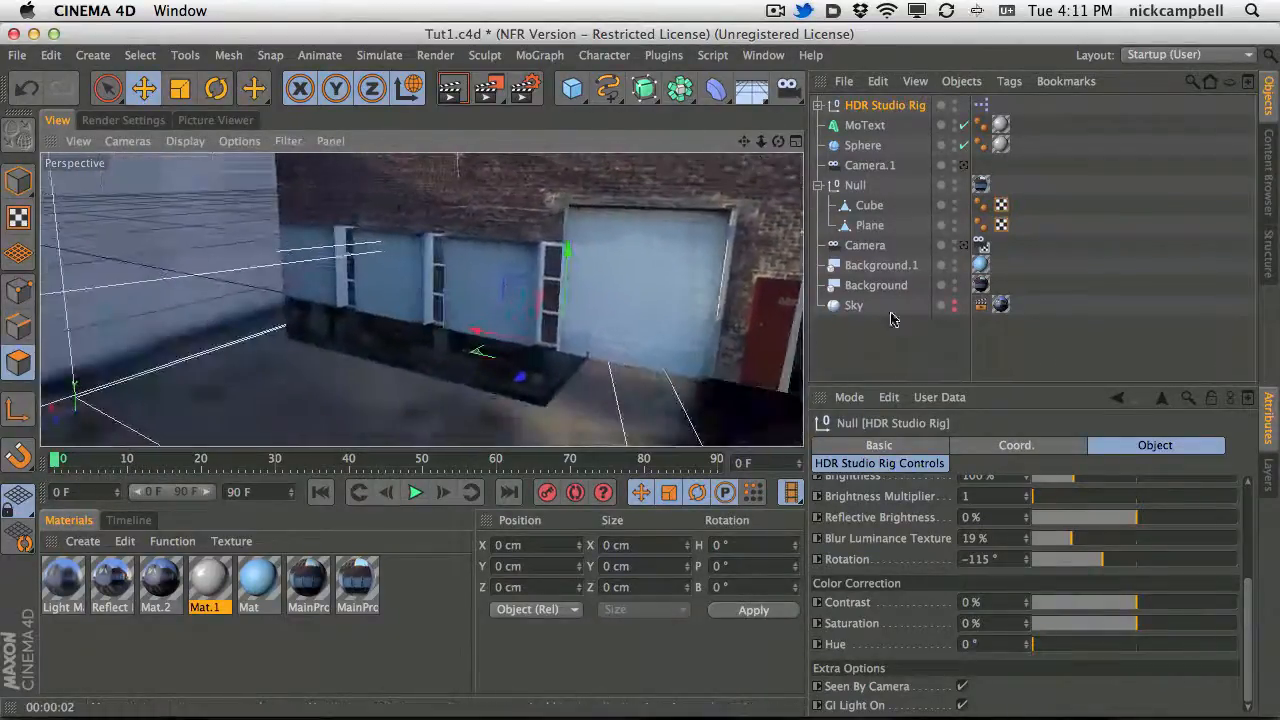
alt+right_drag(487, 303, 514, 298)
click(108, 90)
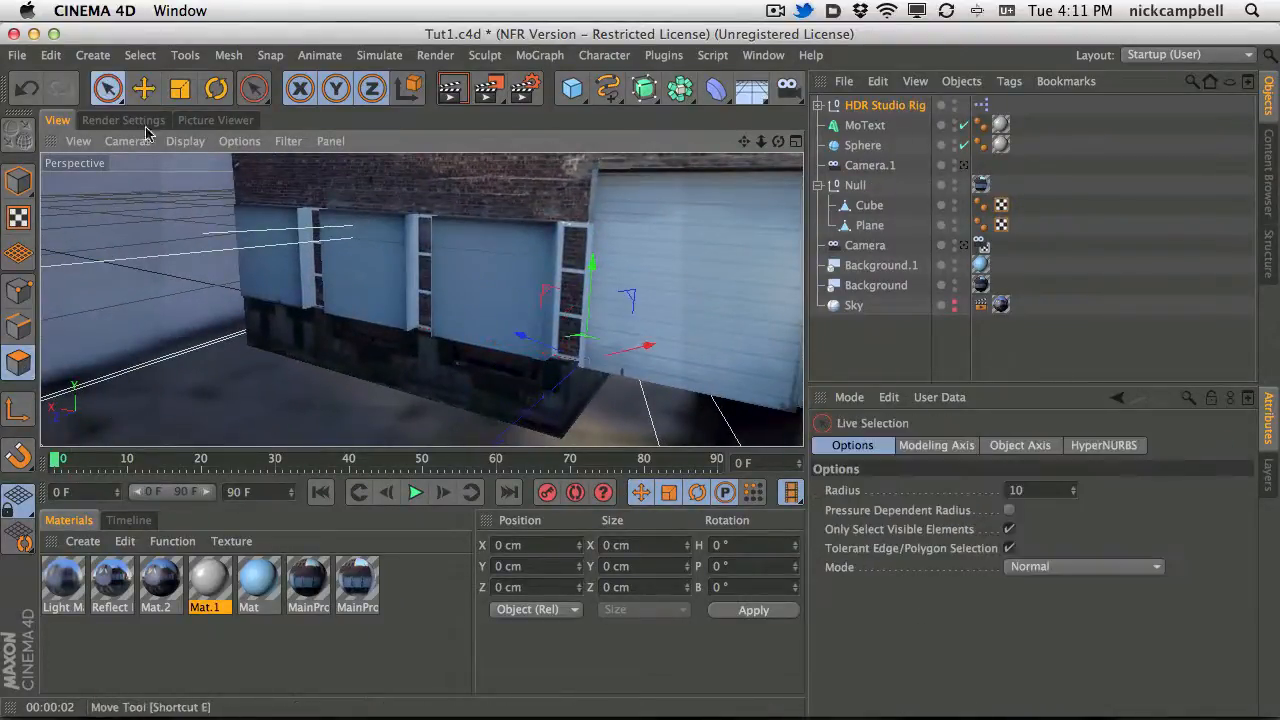
click(866, 228)
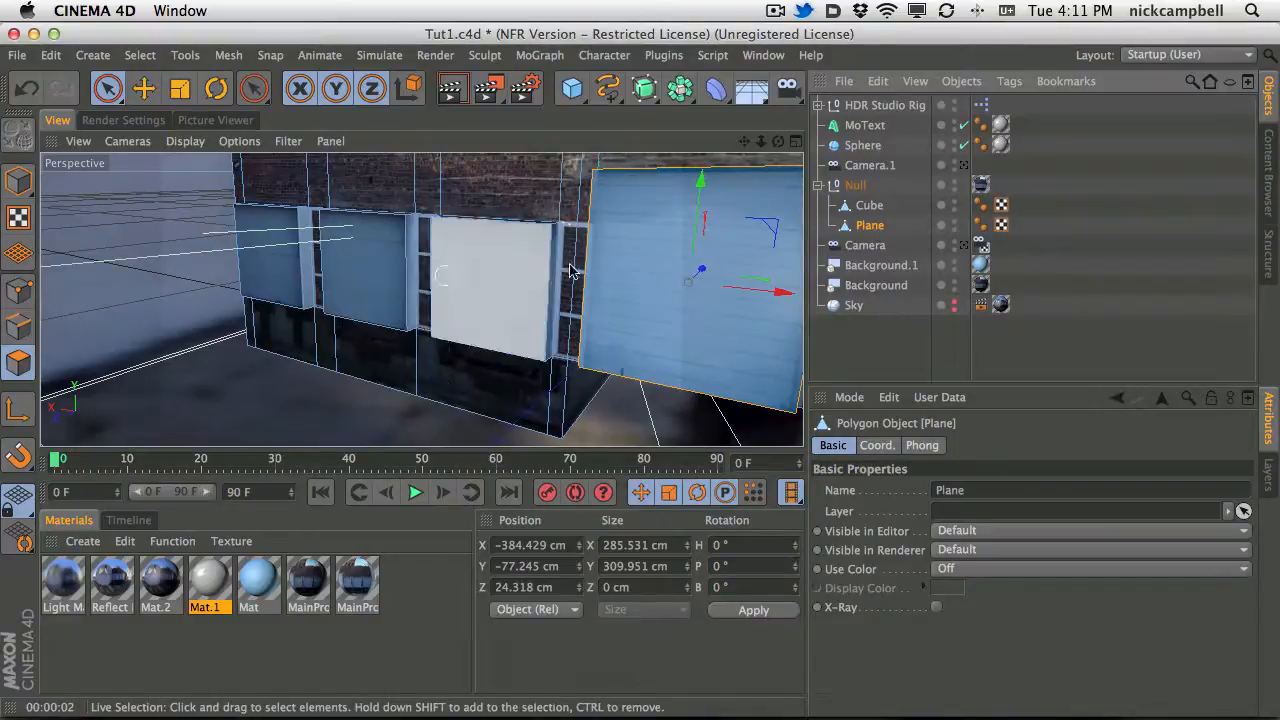
double_click(867, 228)
text(Na)
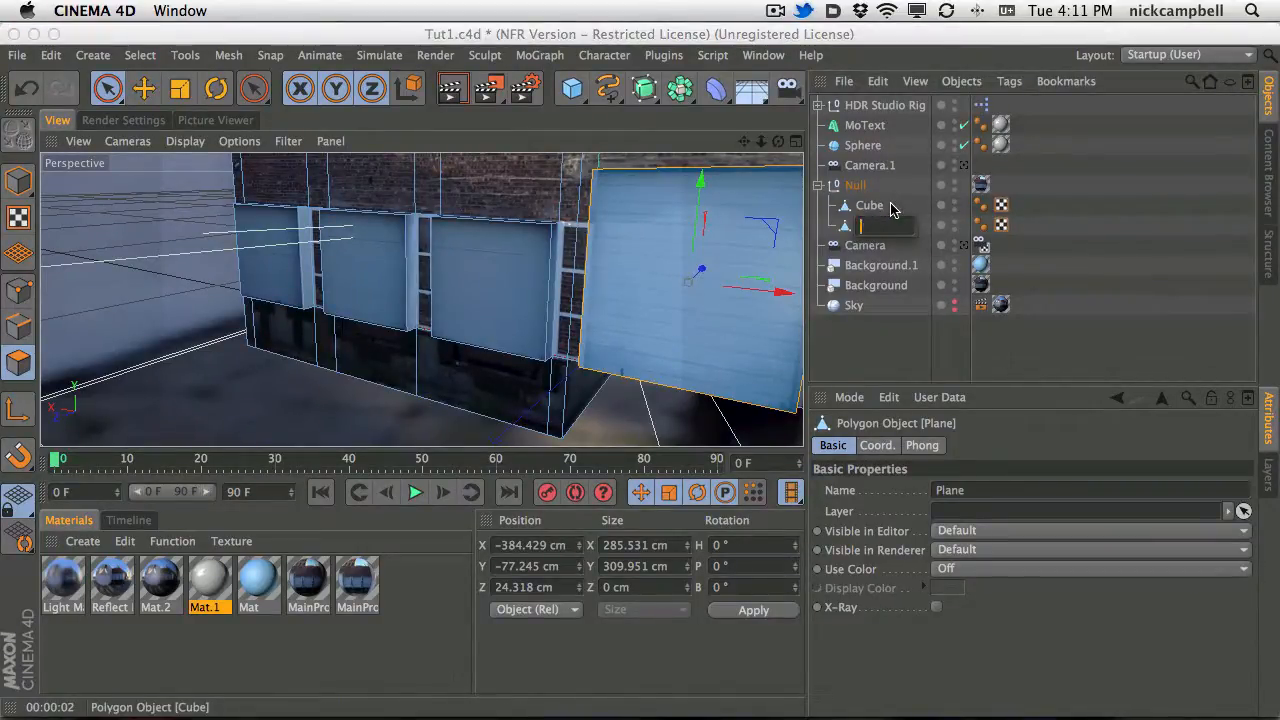
text(in Wall)
key(Return)
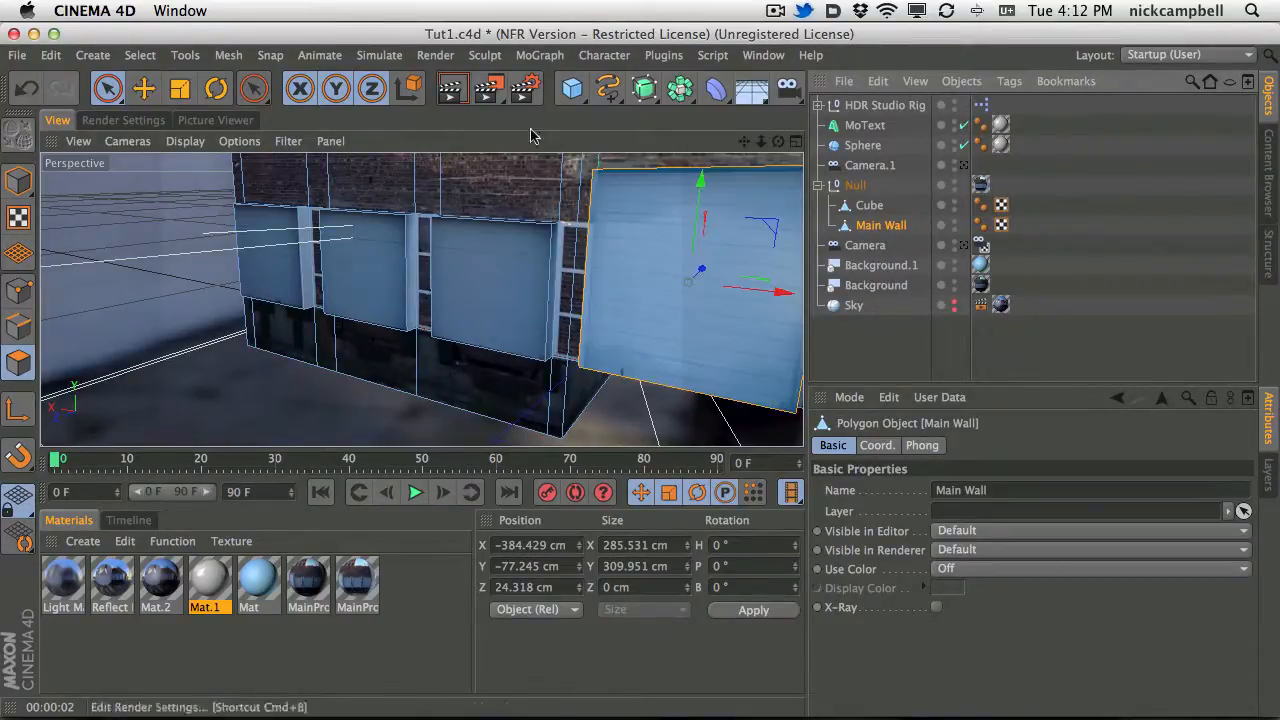
Select the face of Main Wall's loading door nearest the large roller door.
click(500, 293)
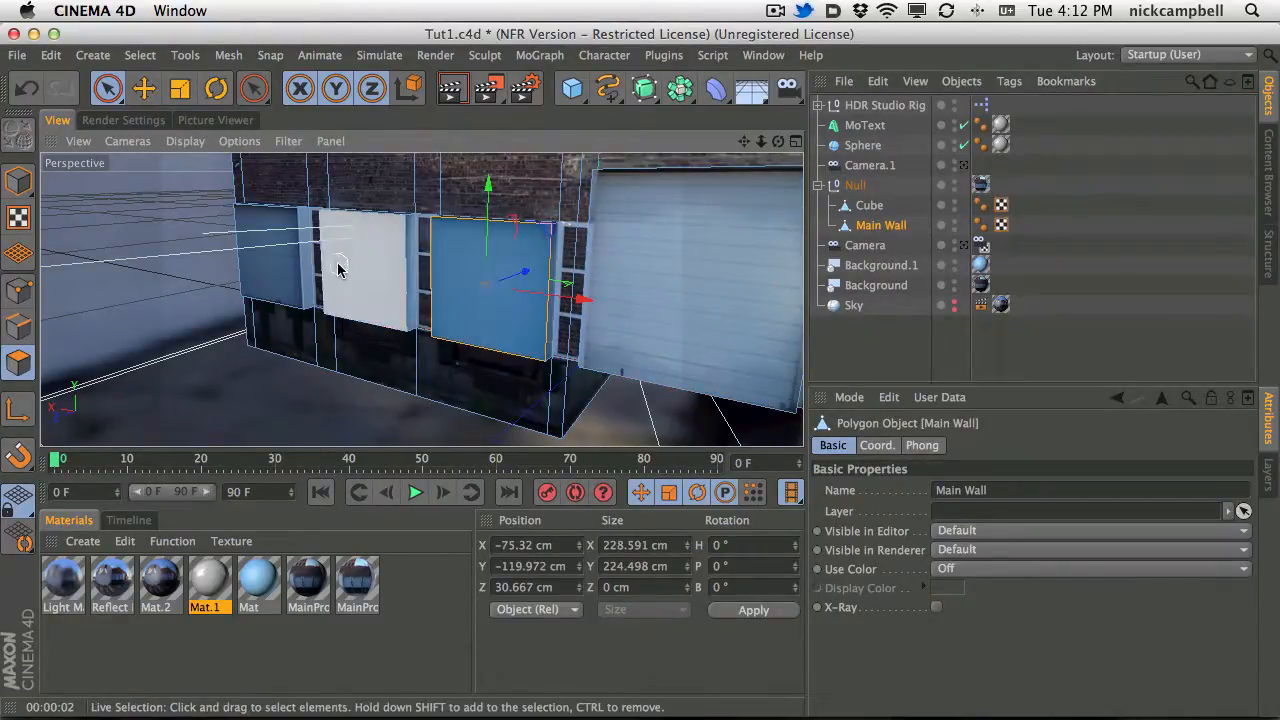
click(875, 229)
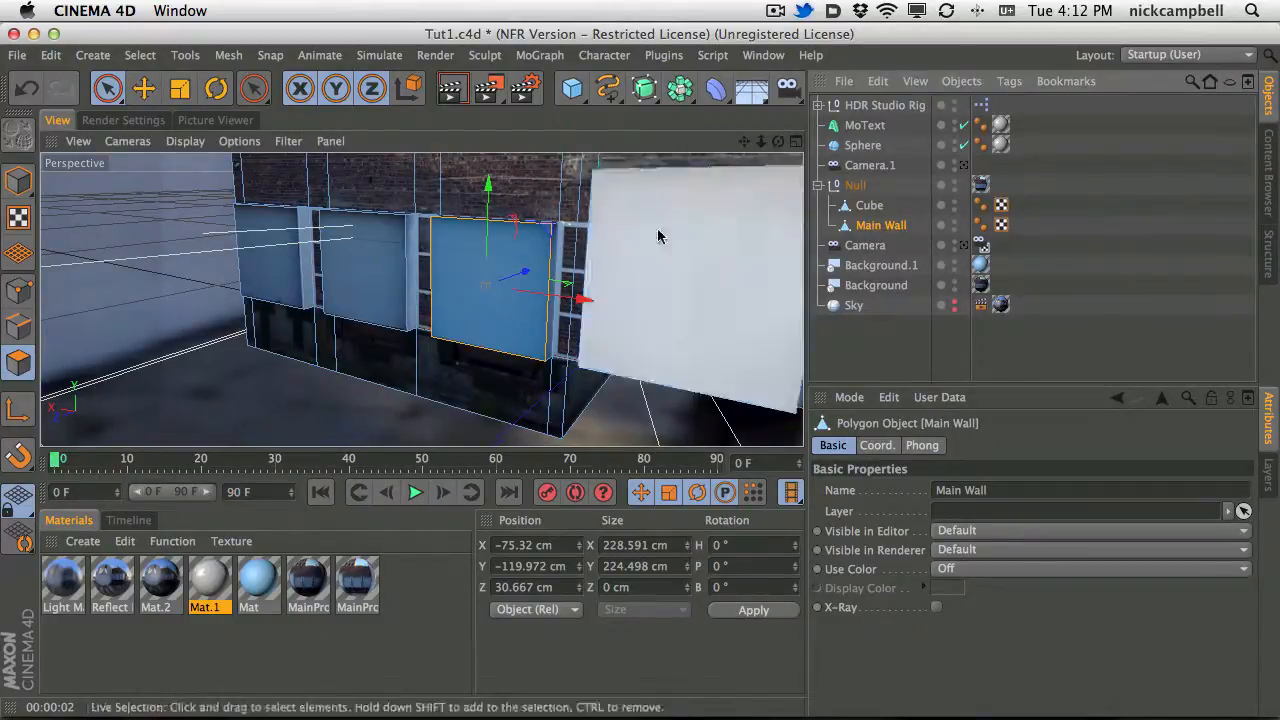
alt+drag(486, 314, 491, 286)
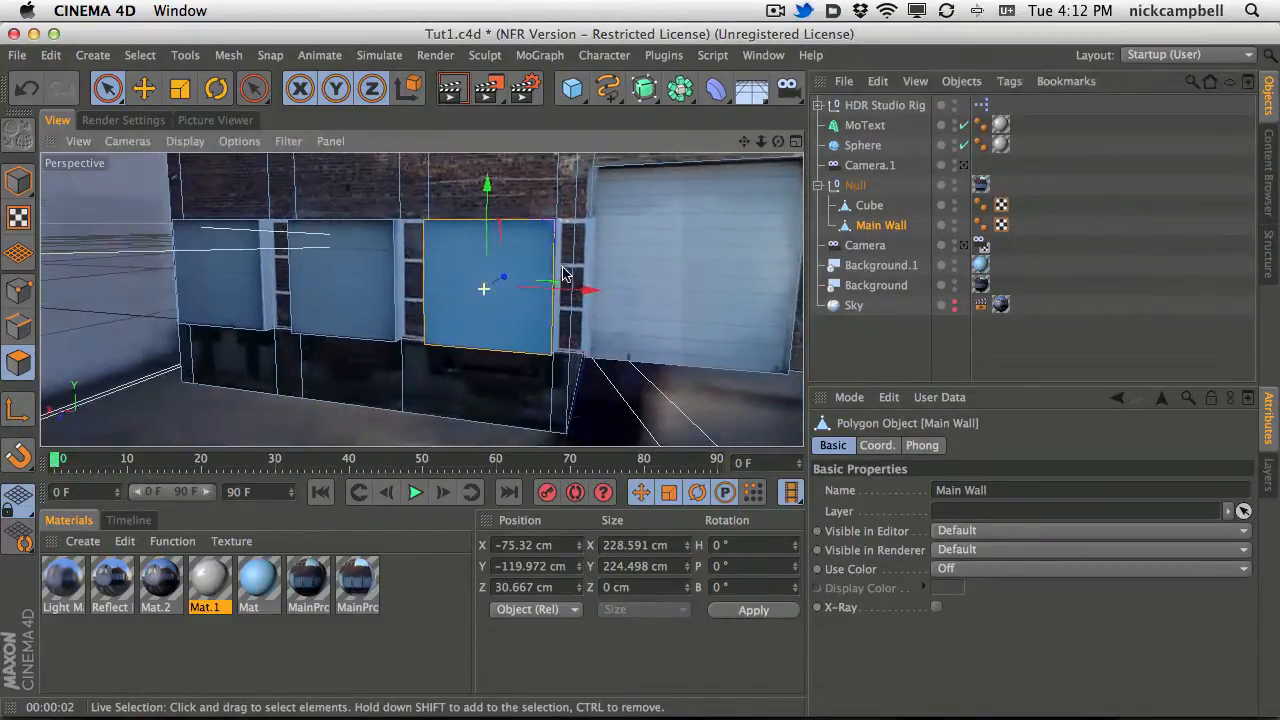
Look up the Split command in Notational Velocity's note on modeling in Cinema 4D and return to Cinema 4D.
key(super+space)
text(scree)
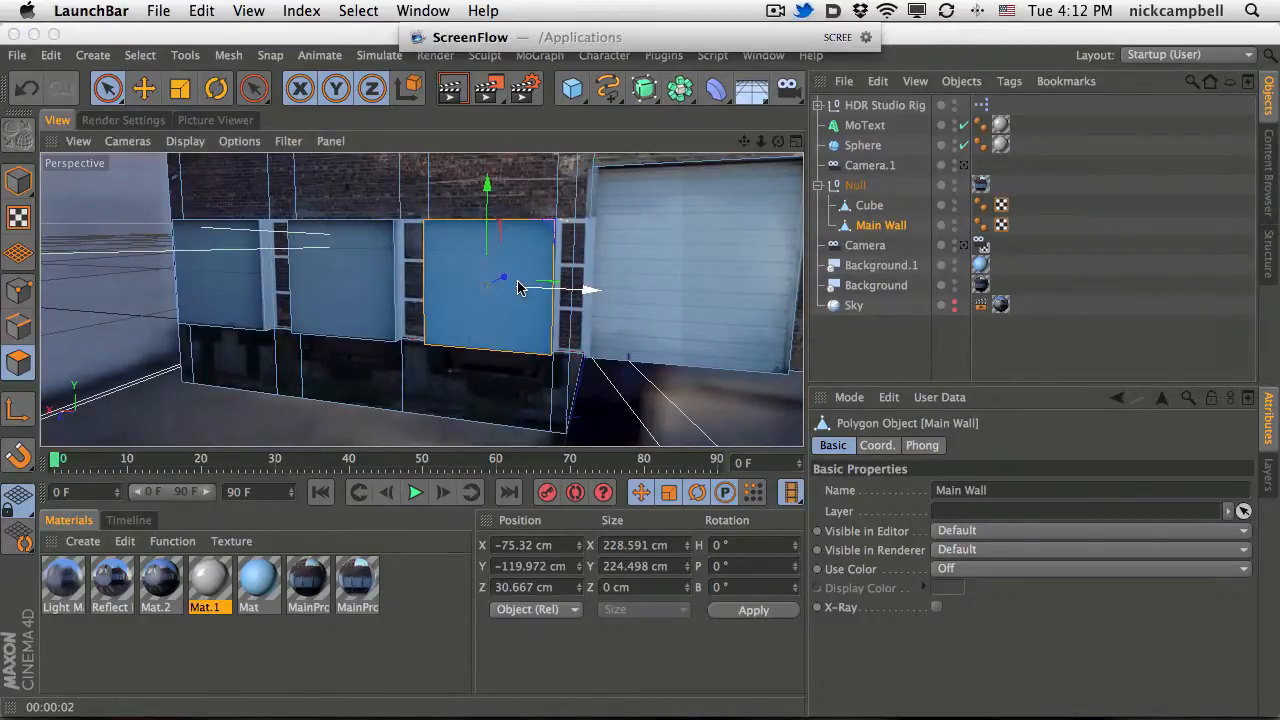
text(not)
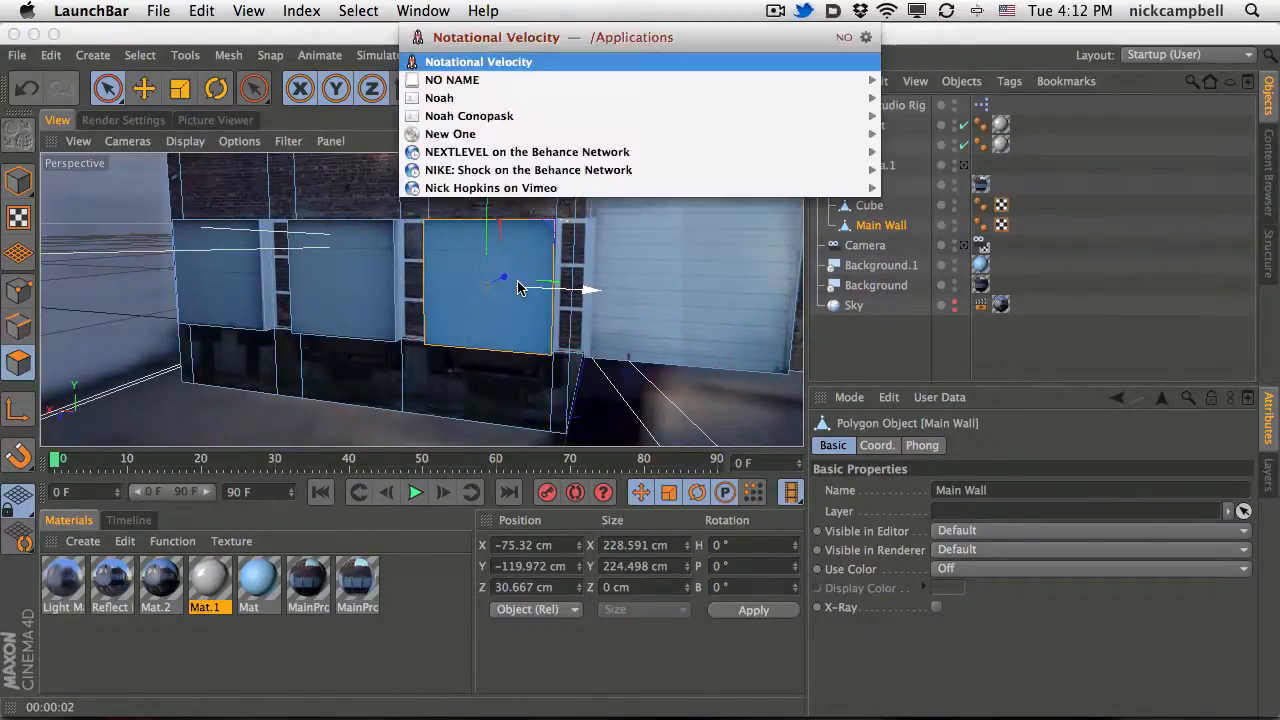
key(Return)
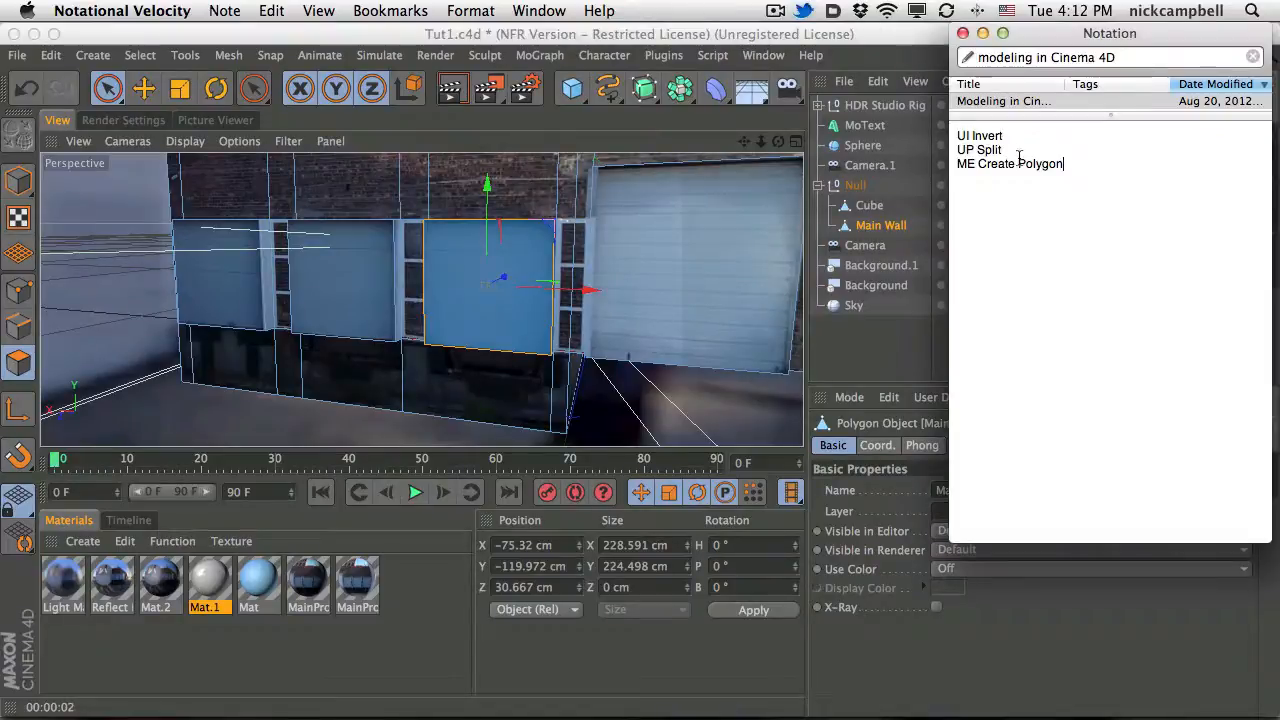
drag(1018, 150, 903, 152)
click(1021, 190)
drag(1015, 149, 960, 160)
click(989, 190)
click(726, 33)
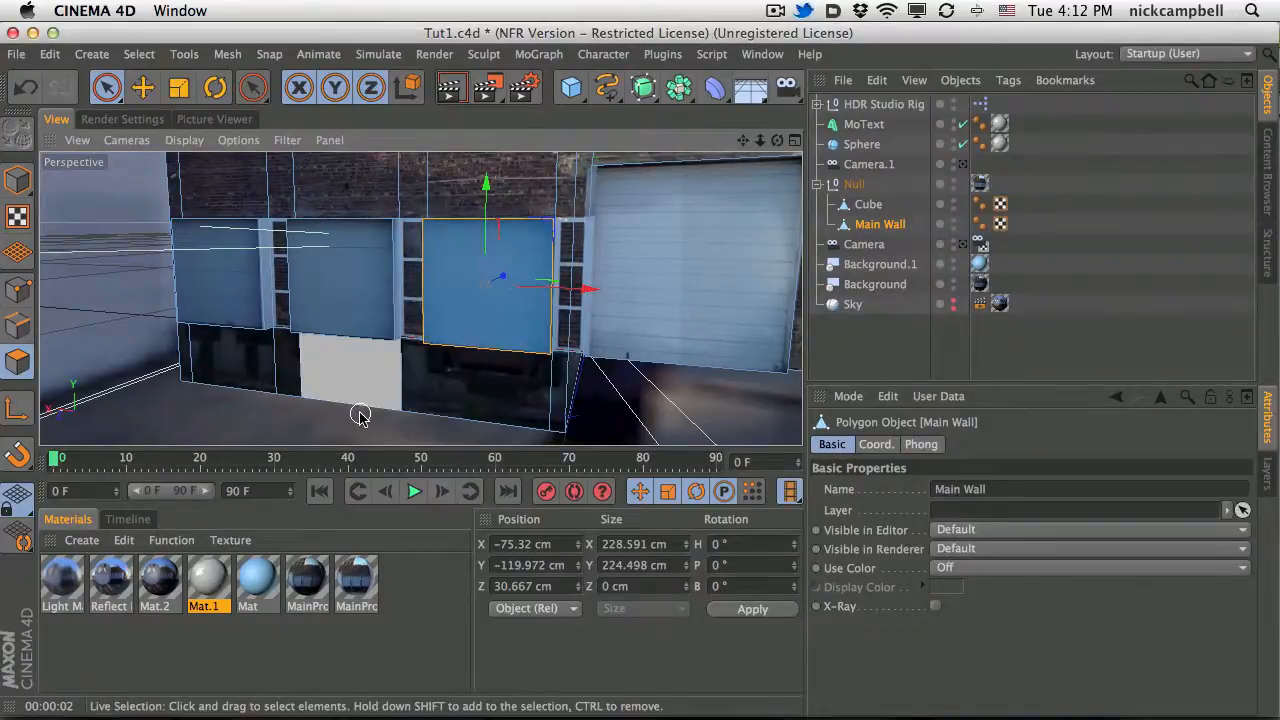
Split the selected loading door face into its own object and delete the original polygon from Main Wall.
key(u)
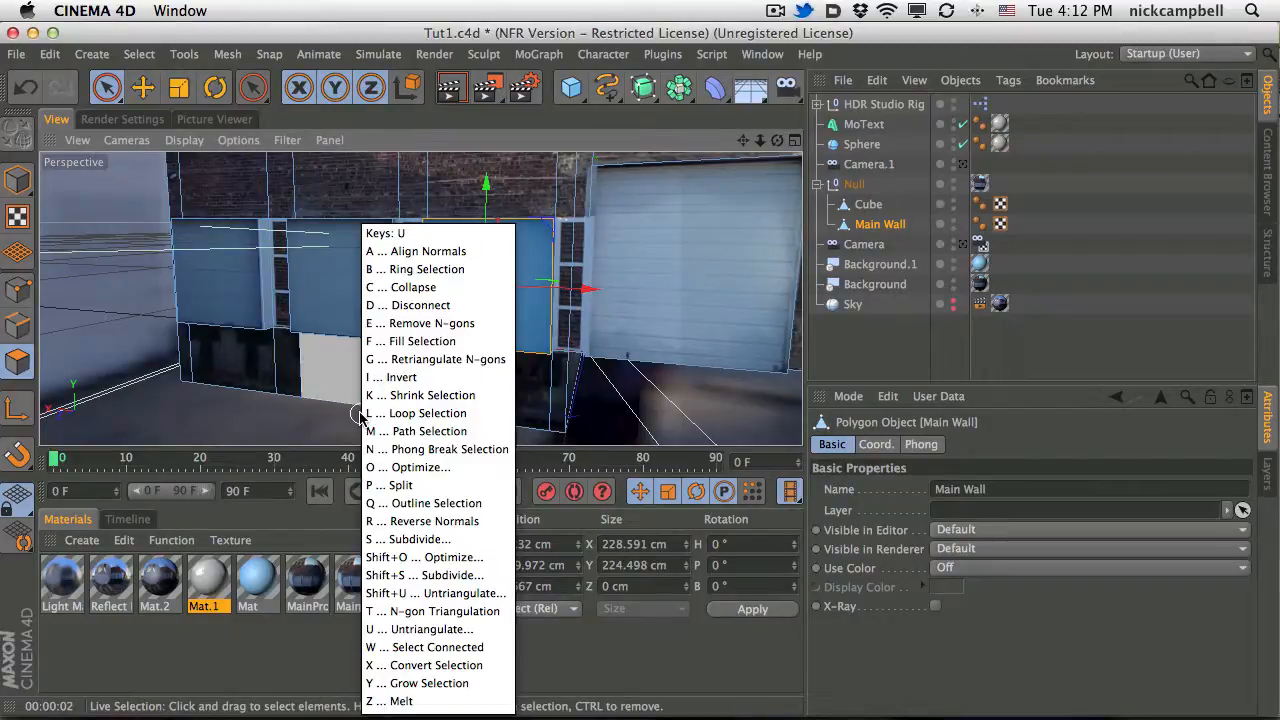
key(p)
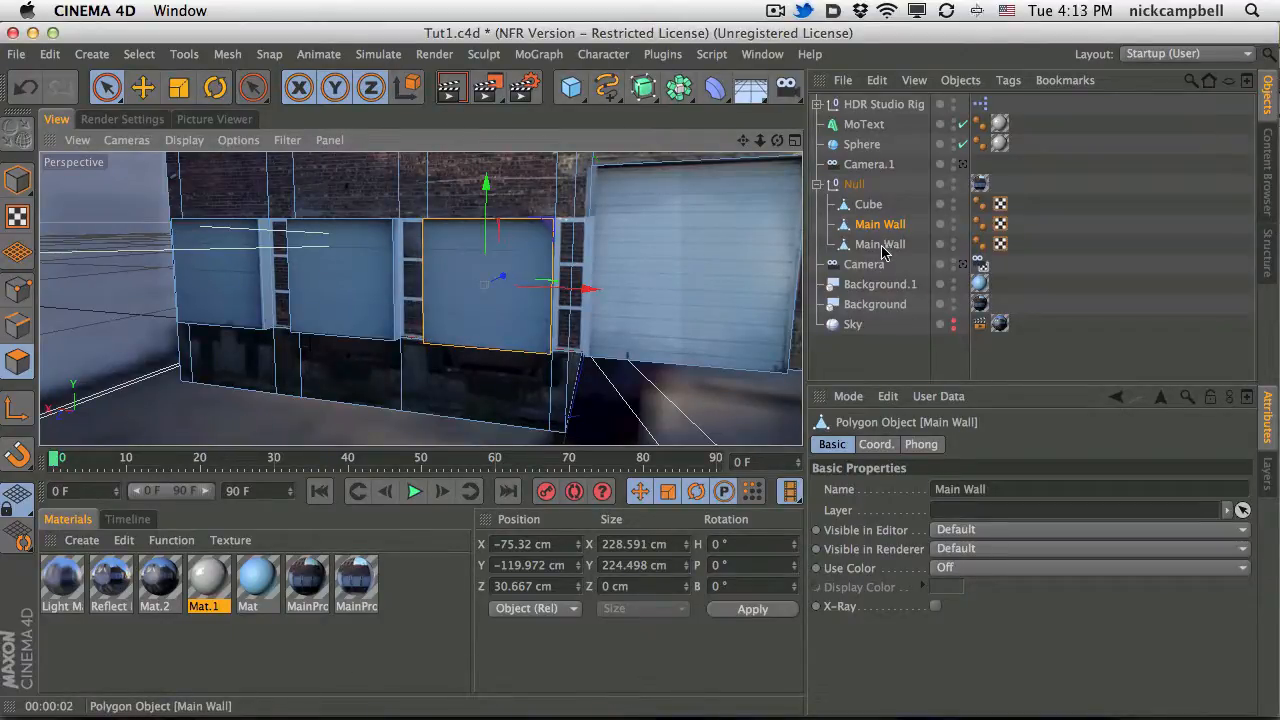
click(498, 273)
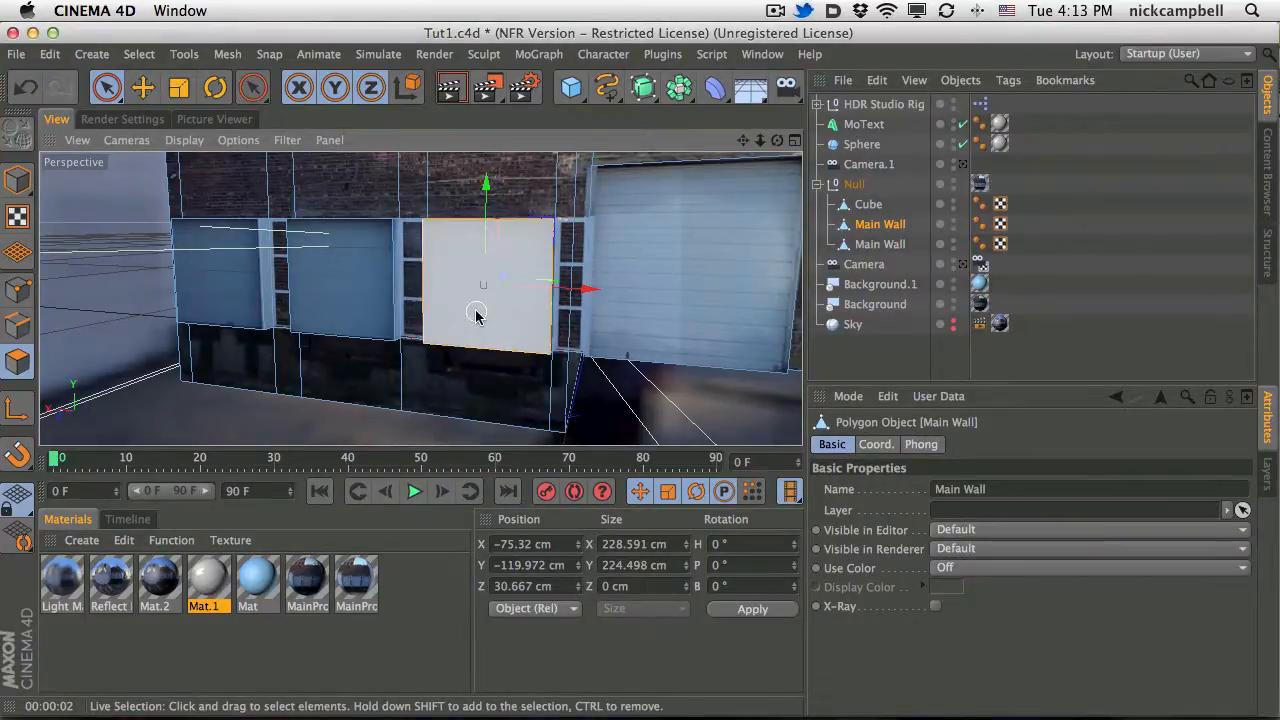
key(Delete)
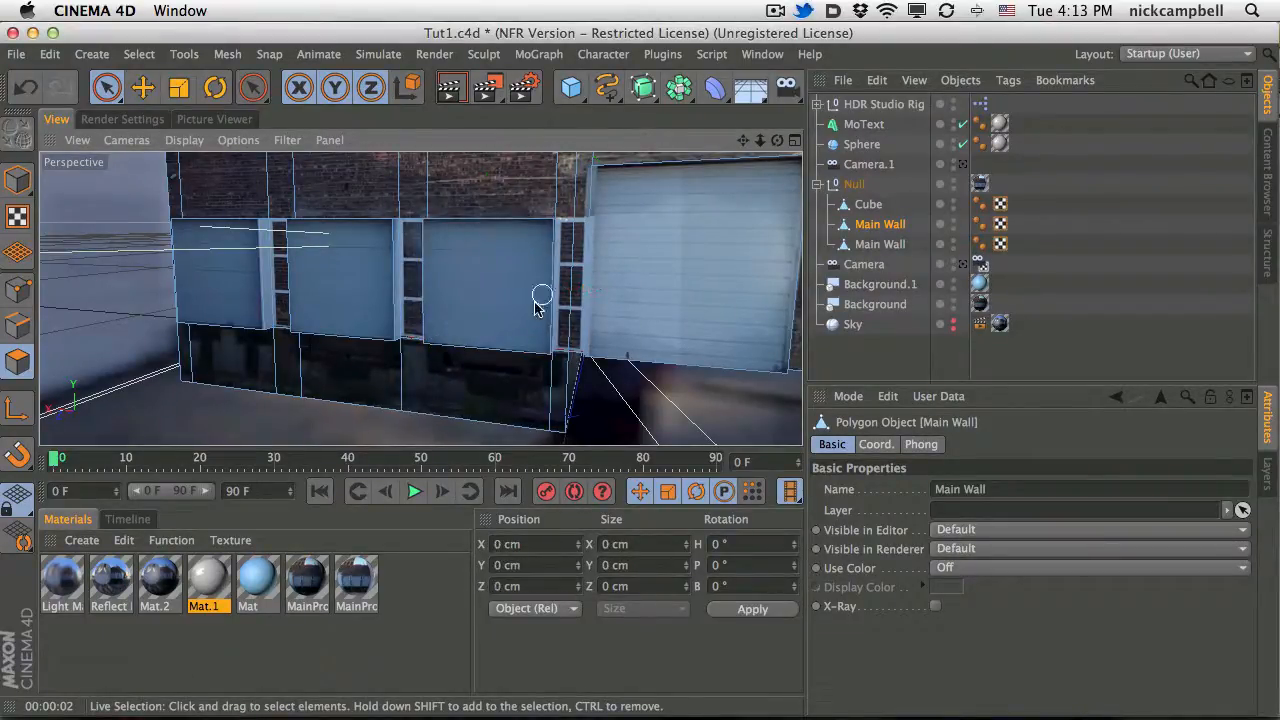
Switch to whole-object editing on the split-off door and raise it with the Move tool to about Y 279.1 cm.
click(885, 244)
click(18, 180)
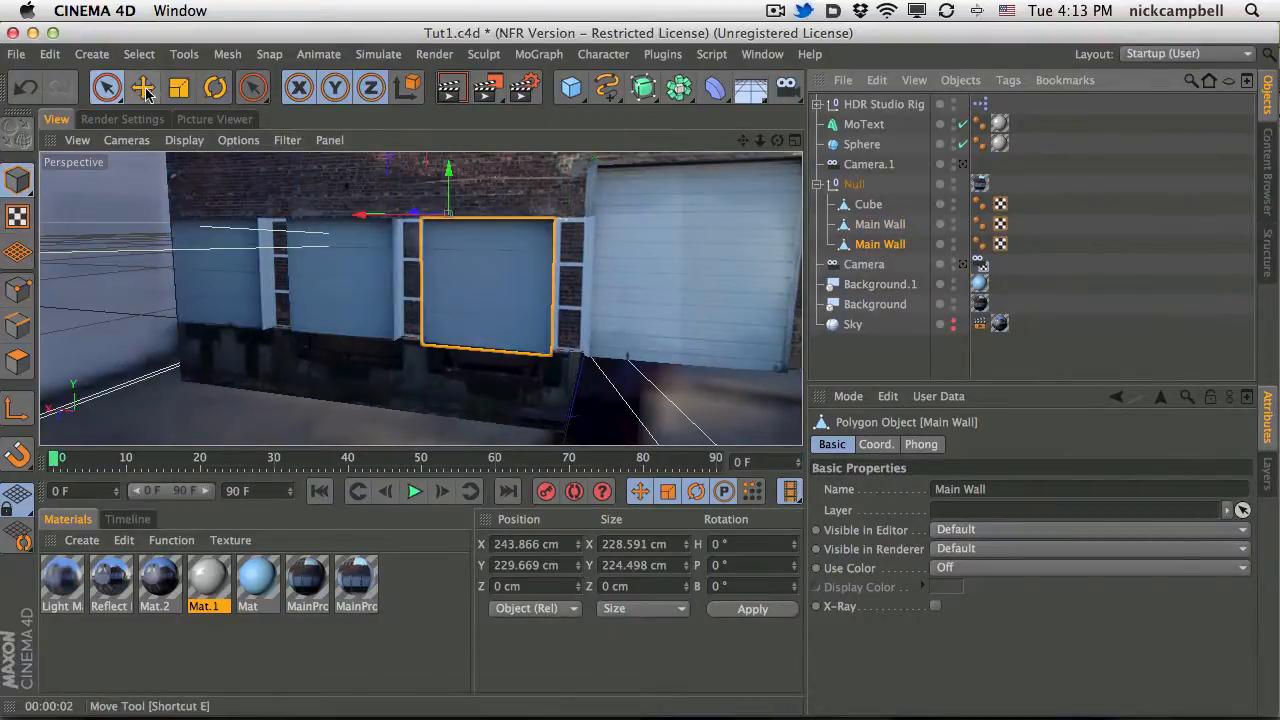
click(143, 88)
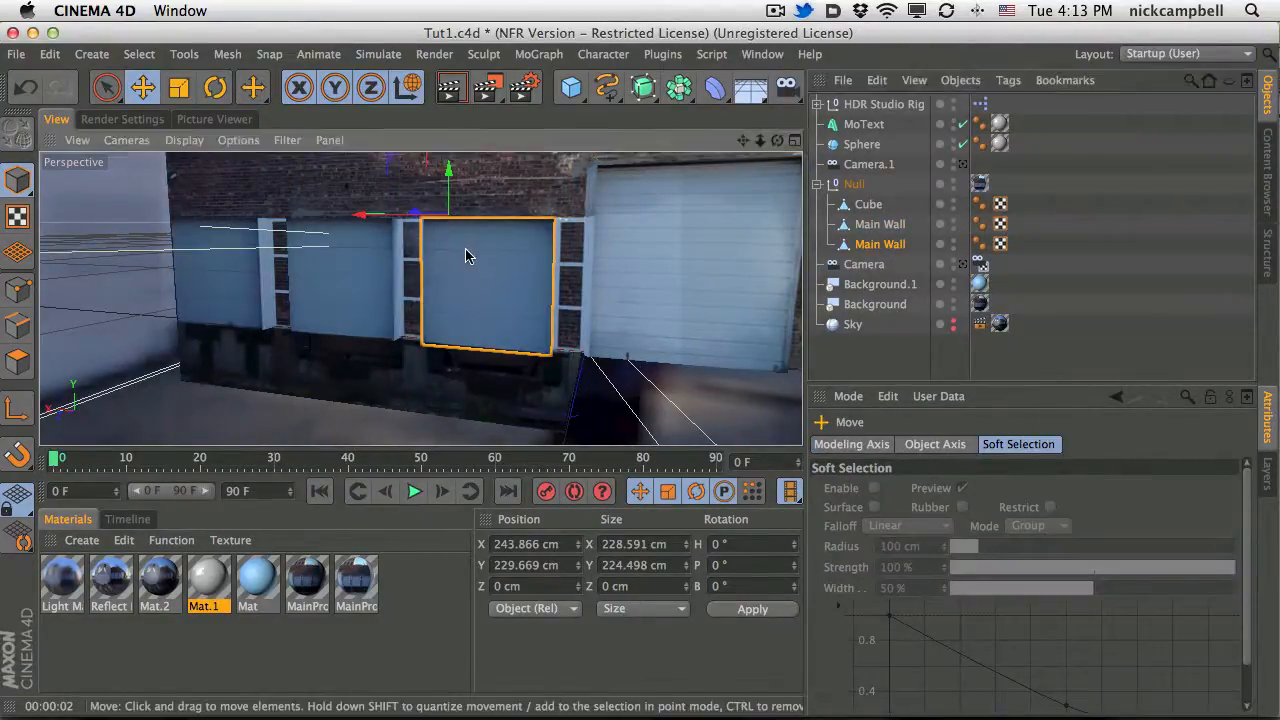
mouse_move(465, 256)
alt+mouse_down()
mouse_move(416, 234)
mouse_move(266, 292)
mouse_move(443, 223)
mouse_move(390, 224)
mouse_move(447, 238)
alt+mouse_up()
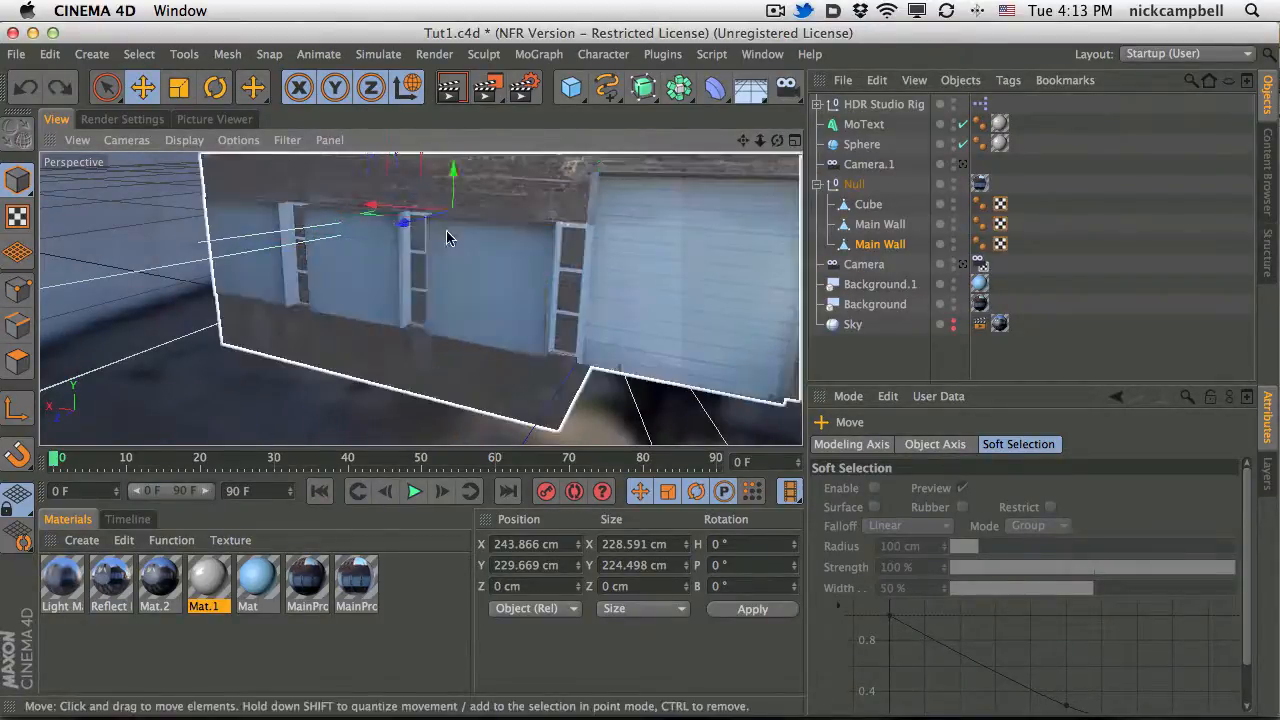
mouse_move(543, 266)
alt+mouse_down()
mouse_move(434, 283)
mouse_move(250, 280)
mouse_move(529, 275)
alt+mouse_up()
alt+middle_drag(529, 275, 344, 326)
mouse_move(427, 247)
mouse_down()
mouse_move(426, 290)
mouse_move(426, 262)
mouse_up()
Lower the split-off door back into its opening, to about Y 223.4 cm.
mouse_move(443, 327)
alt+mouse_down()
mouse_move(430, 260)
mouse_move(428, 308)
alt+mouse_up()
mouse_move(427, 309)
alt+right_down()
mouse_move(463, 299)
mouse_move(443, 292)
alt+right_up()
alt+middle_drag(457, 207, 510, 242)
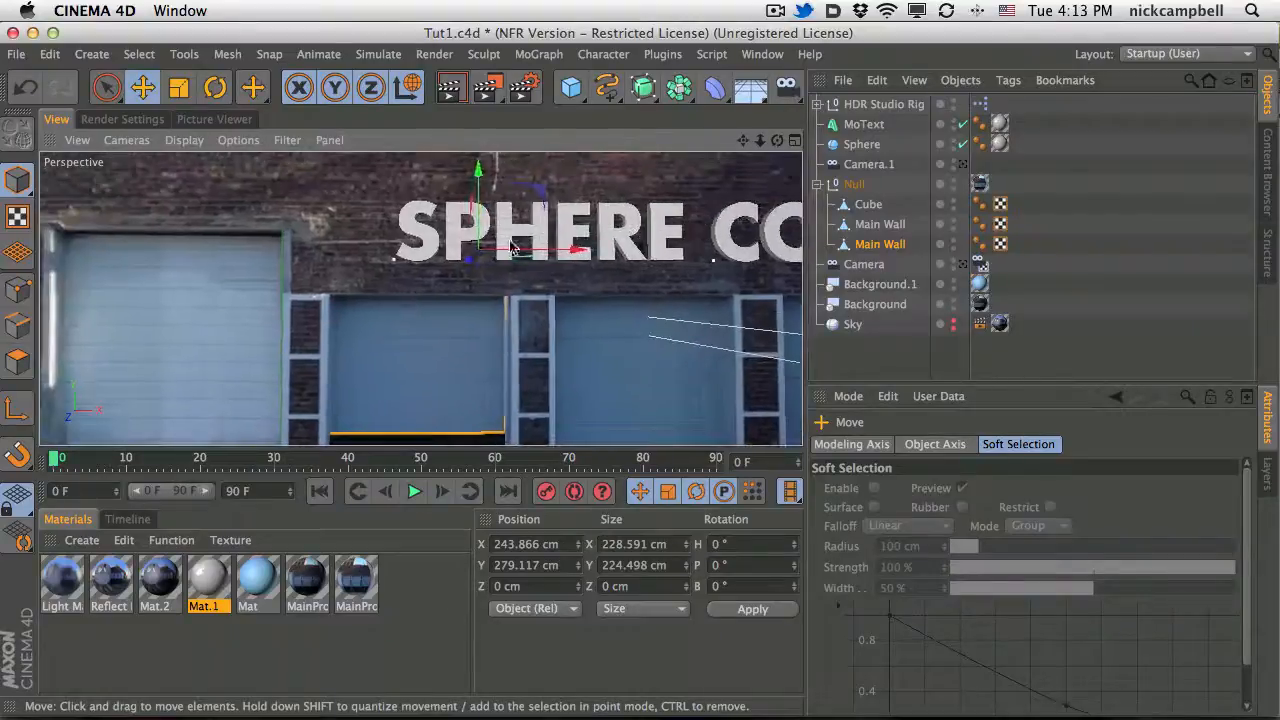
alt+drag(466, 343, 457, 374)
alt+middle_drag(465, 359, 476, 326)
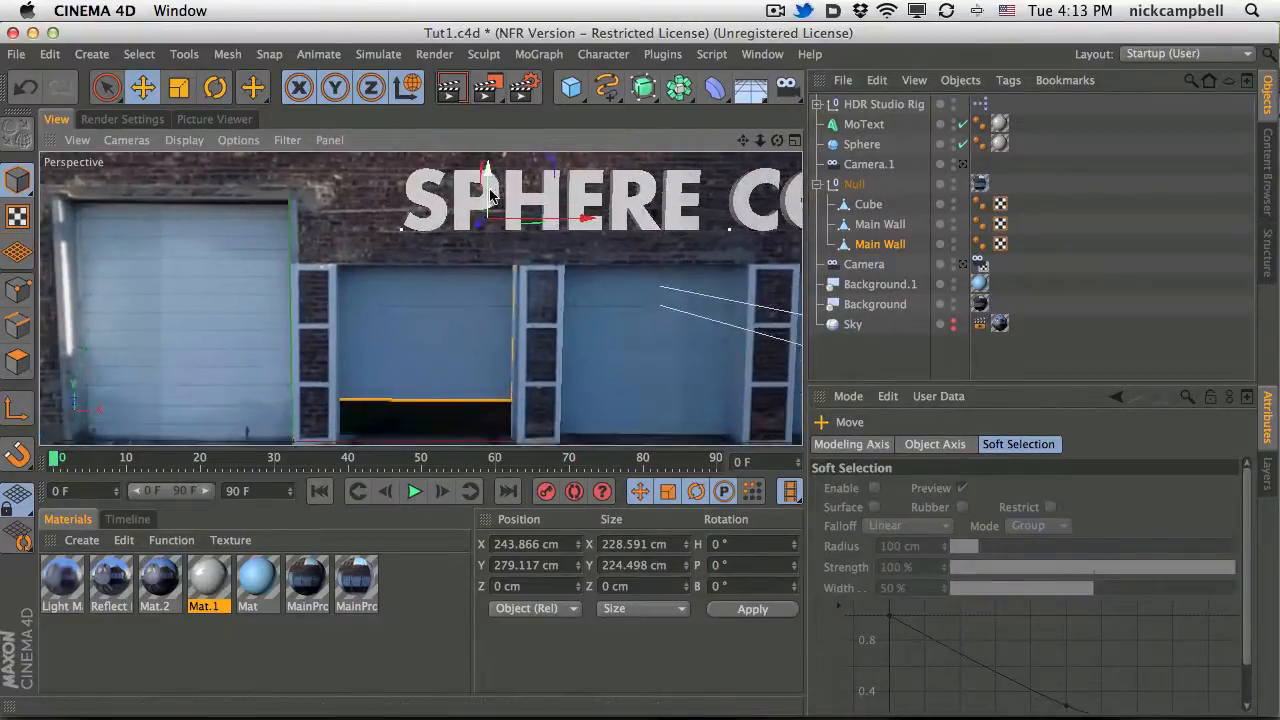
drag(490, 196, 503, 226)
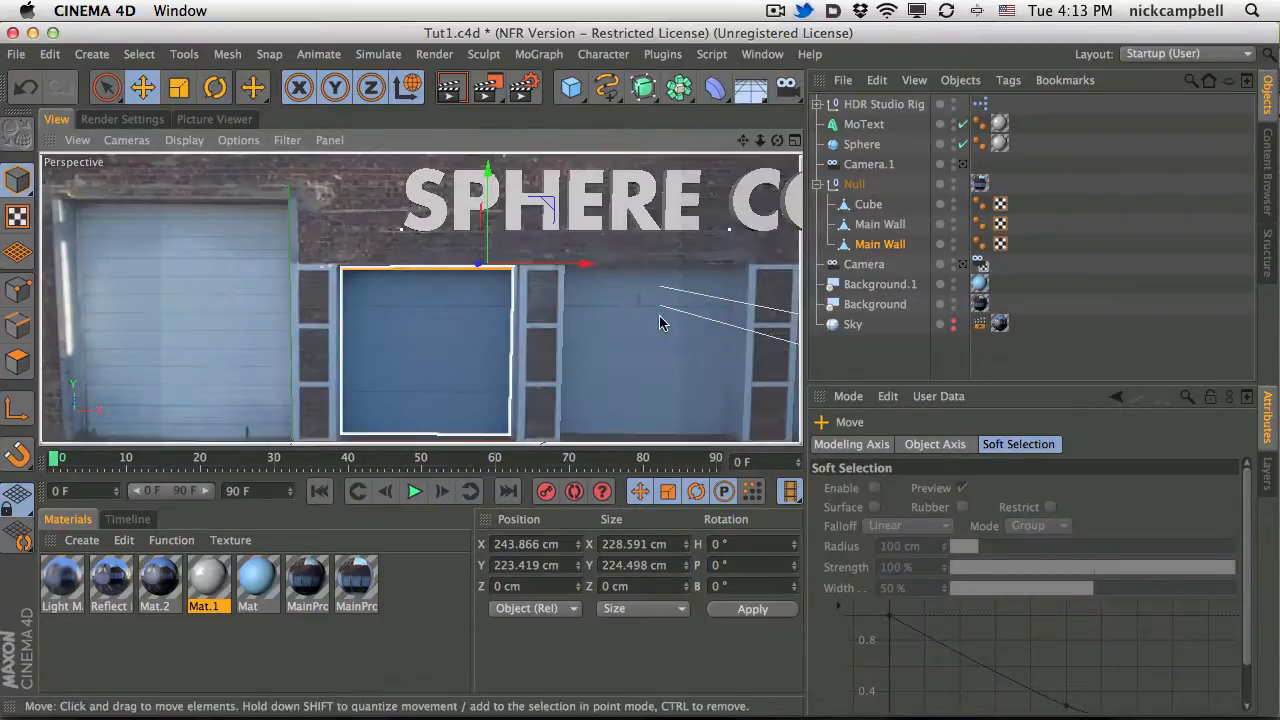
Examine the projecting Camera's position and field of view relative to the warehouse walls and the split-off door.
alt+right_drag(660, 323, 626, 333)
alt+drag(651, 325, 557, 337)
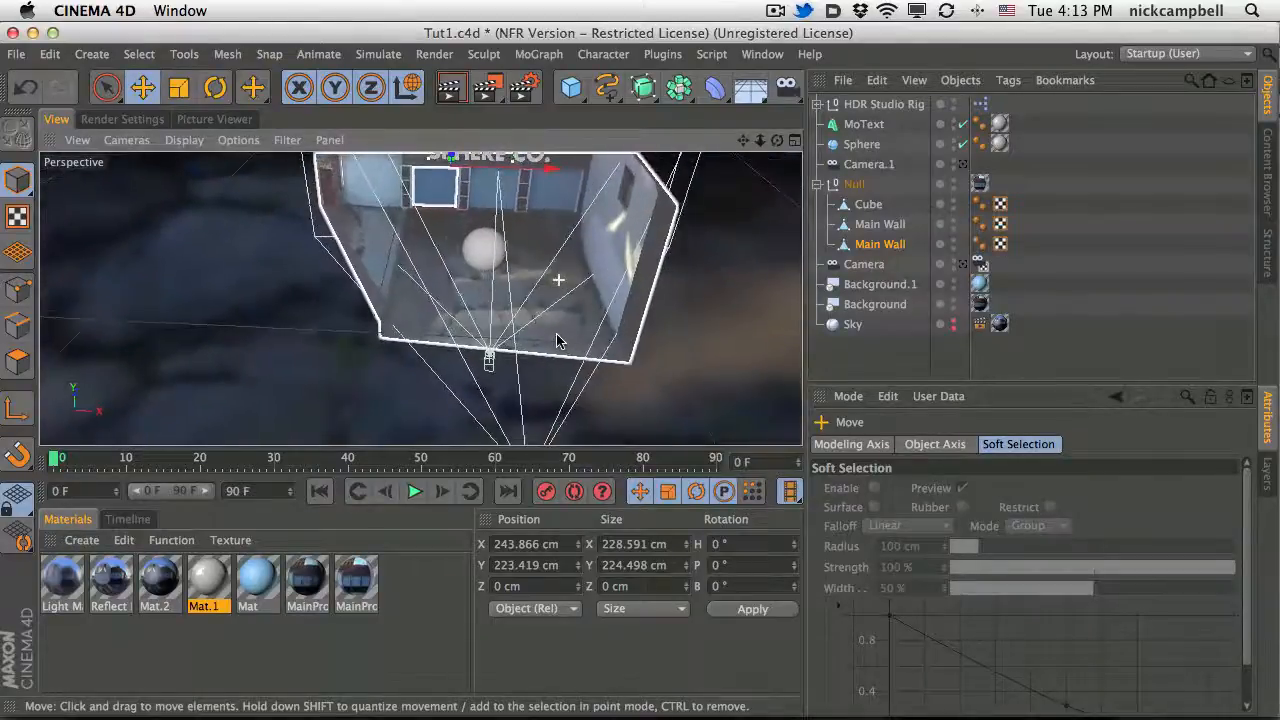
click(864, 264)
alt+drag(570, 385, 686, 420)
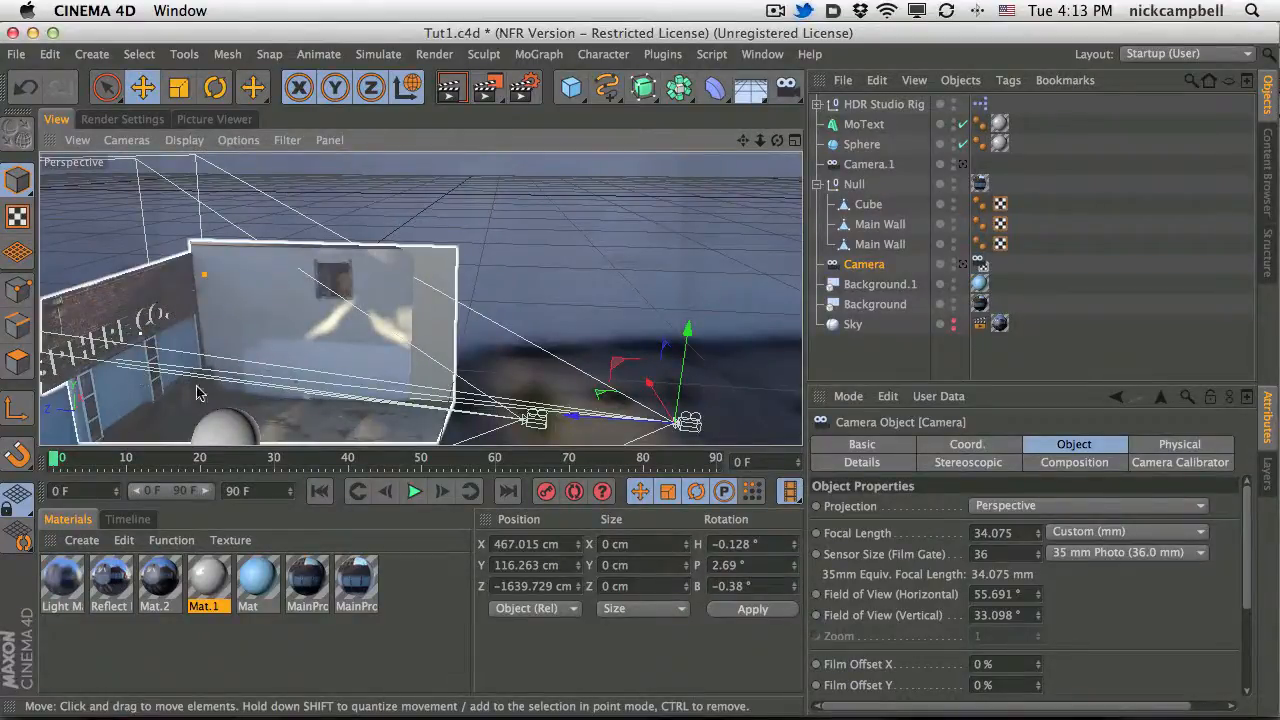
alt+drag(570, 386, 548, 428)
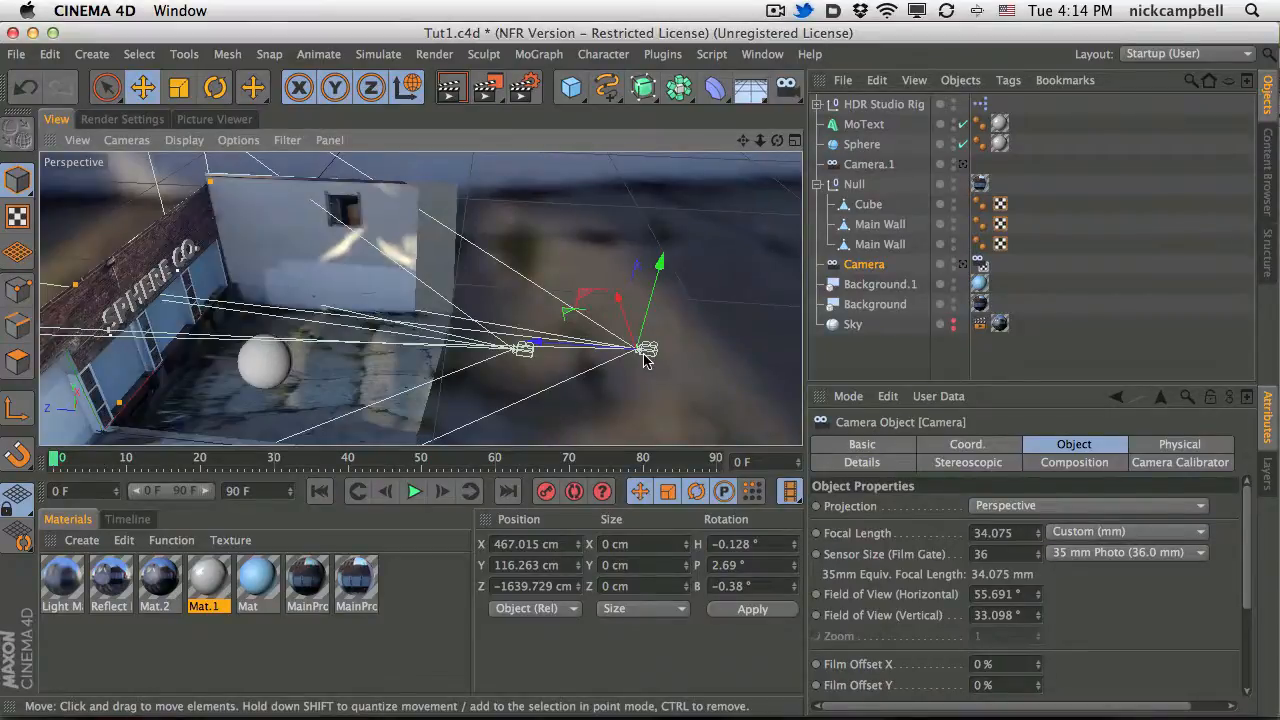
Try moving the split-off door vertically along the wall beneath the SPHERE CO. lettering and undo the move.
click(888, 245)
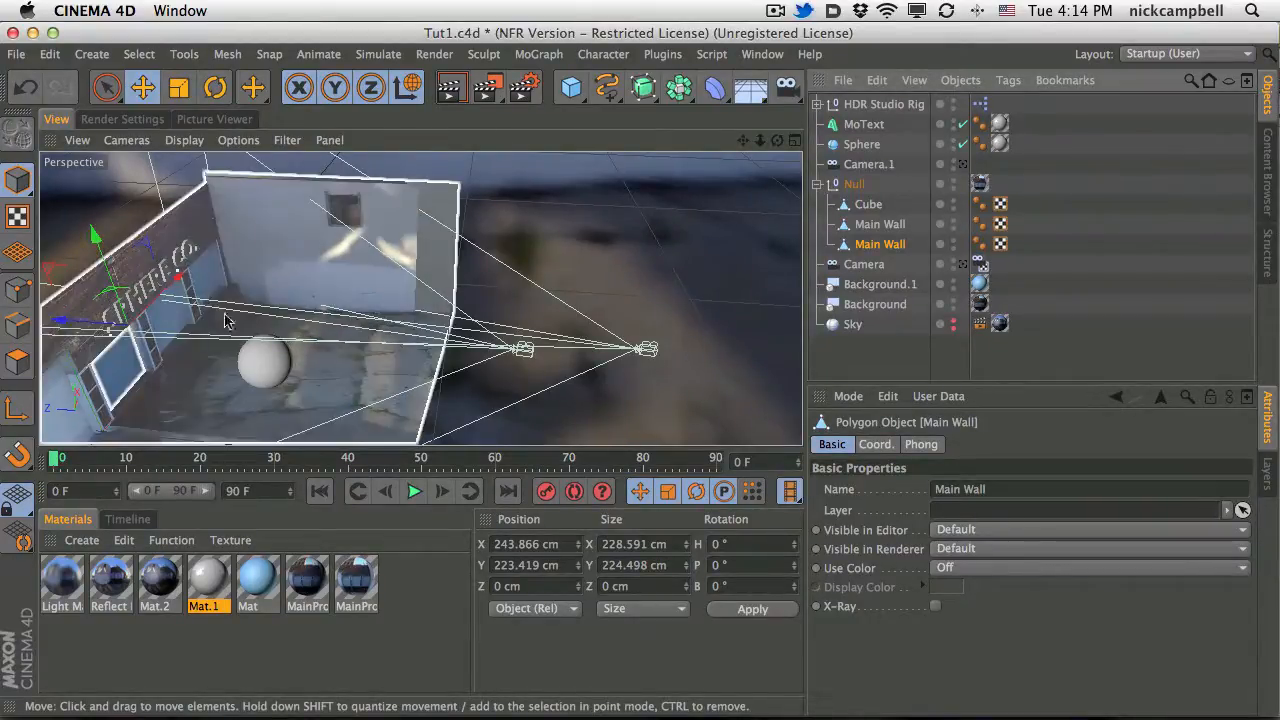
alt+drag(171, 353, 20, 261)
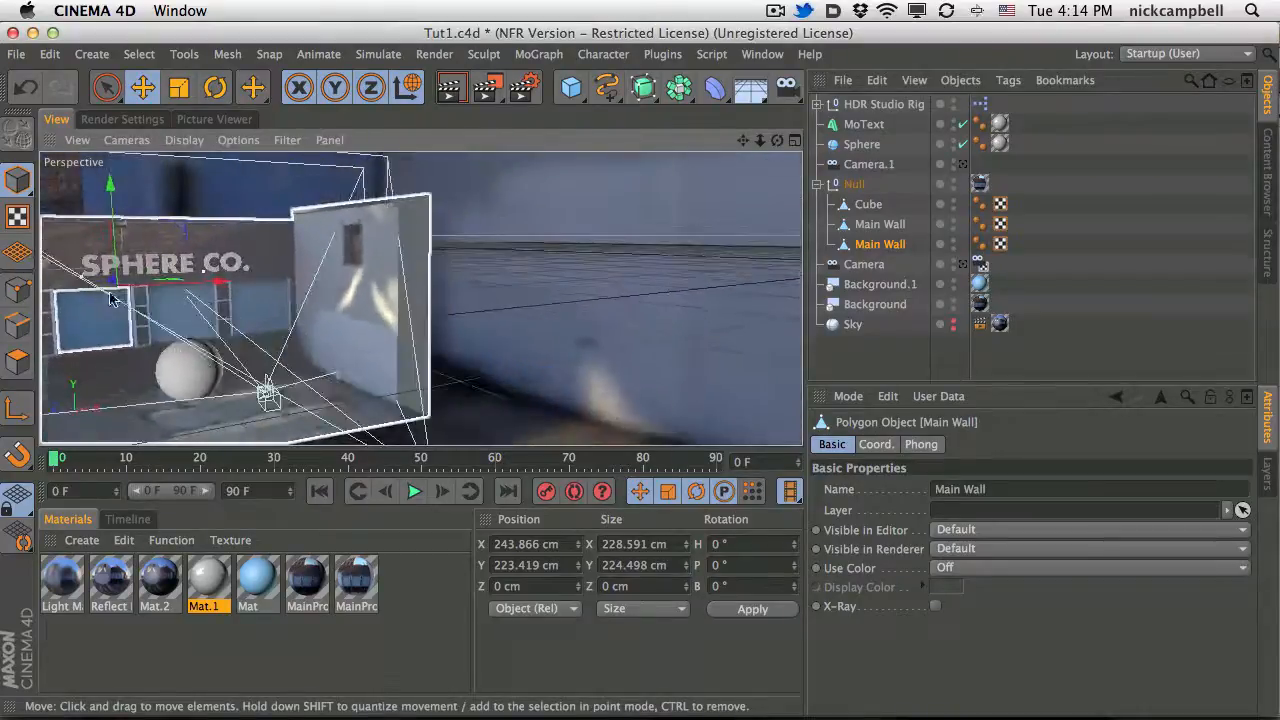
alt+drag(109, 294, 316, 327)
alt+drag(224, 308, 352, 314)
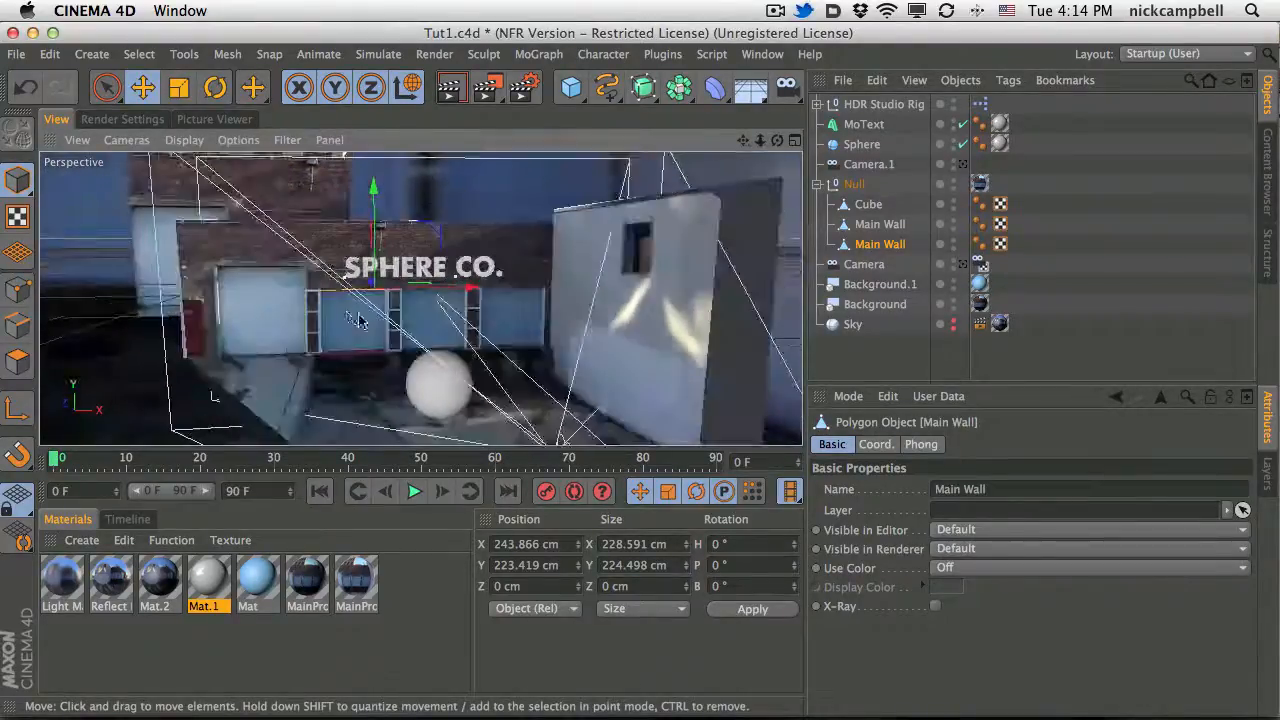
alt+right_drag(352, 314, 391, 305)
mouse_move(425, 232)
mouse_down()
mouse_move(405, 160)
mouse_move(412, 240)
mouse_move(405, 170)
mouse_move(415, 213)
mouse_move(410, 185)
mouse_move(405, 200)
mouse_move(425, 187)
mouse_move(425, 212)
mouse_up()
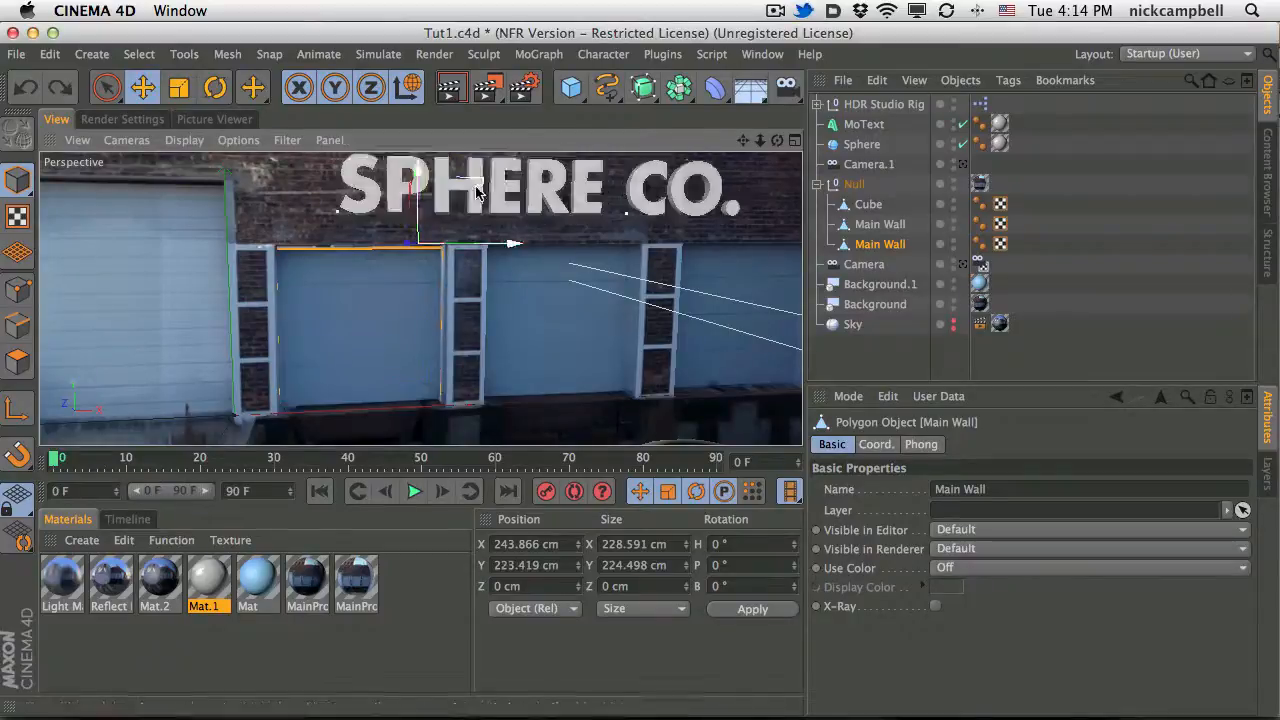
click(878, 349)
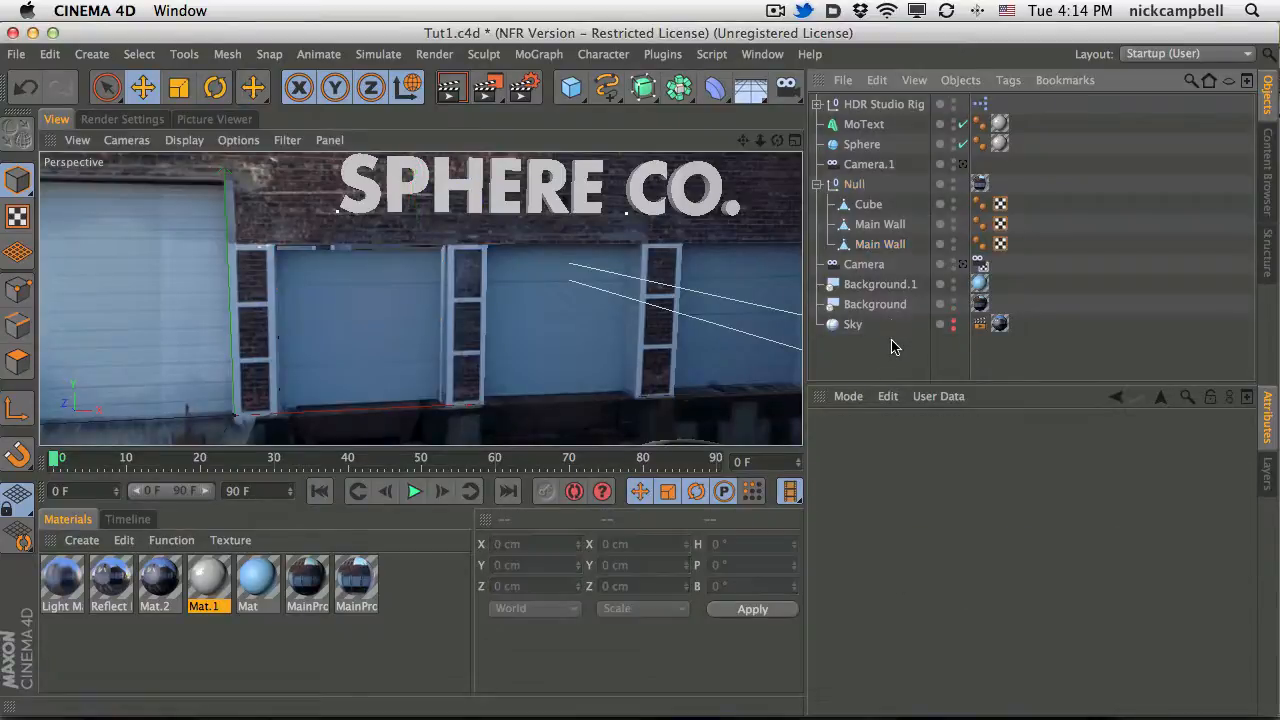
click(890, 244)
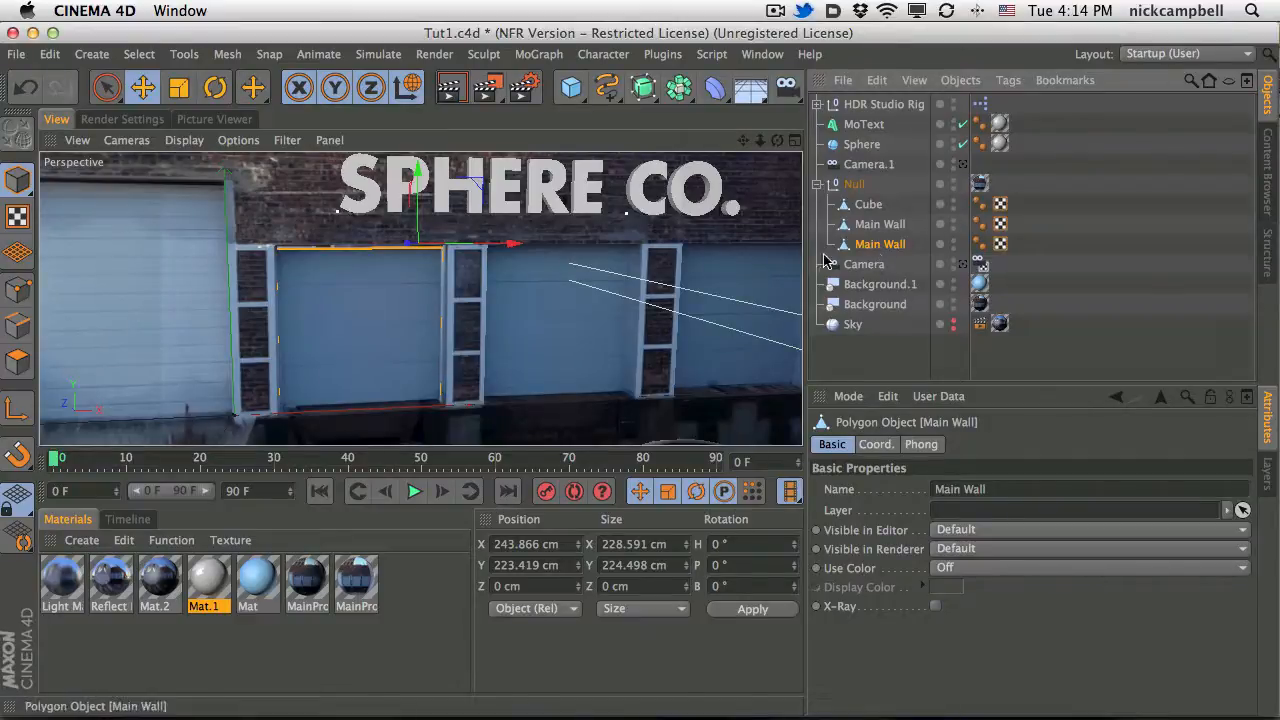
Rename Camera to Projector Camera and place a copy of it as a child of the split-off door object.
alt+right_drag(426, 334, 371, 346)
alt+drag(414, 334, 510, 330)
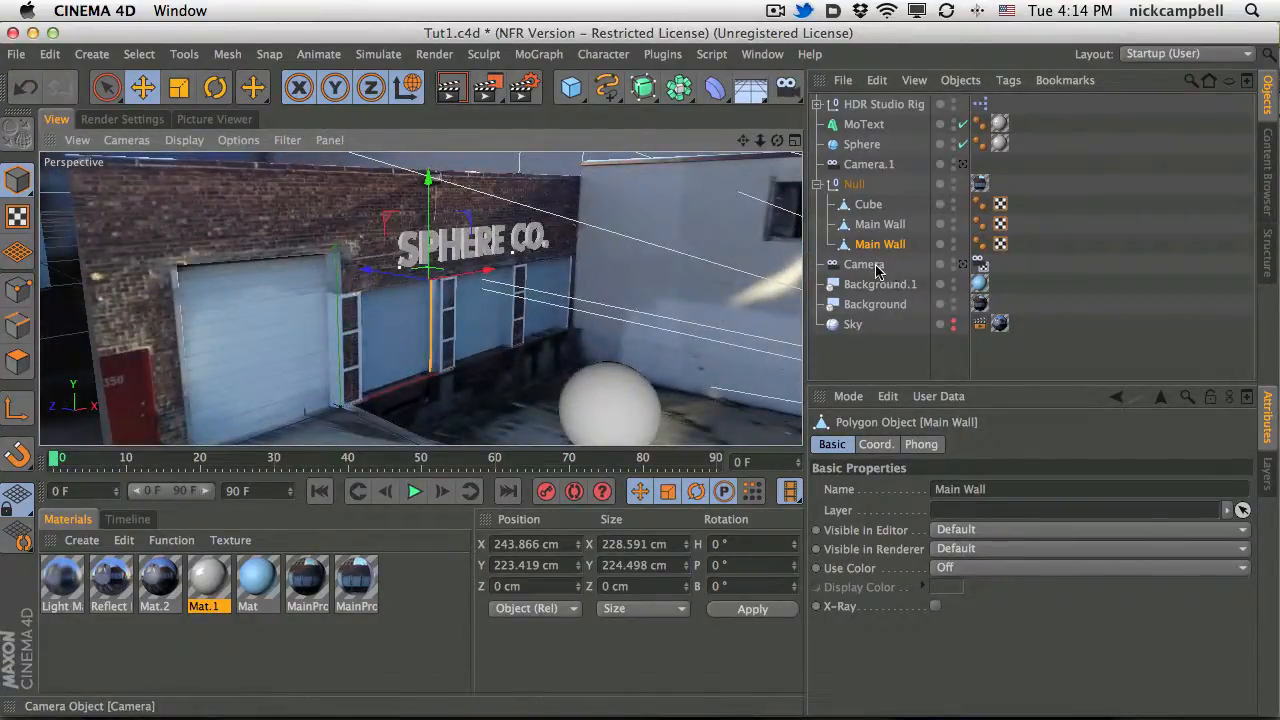
click(867, 263)
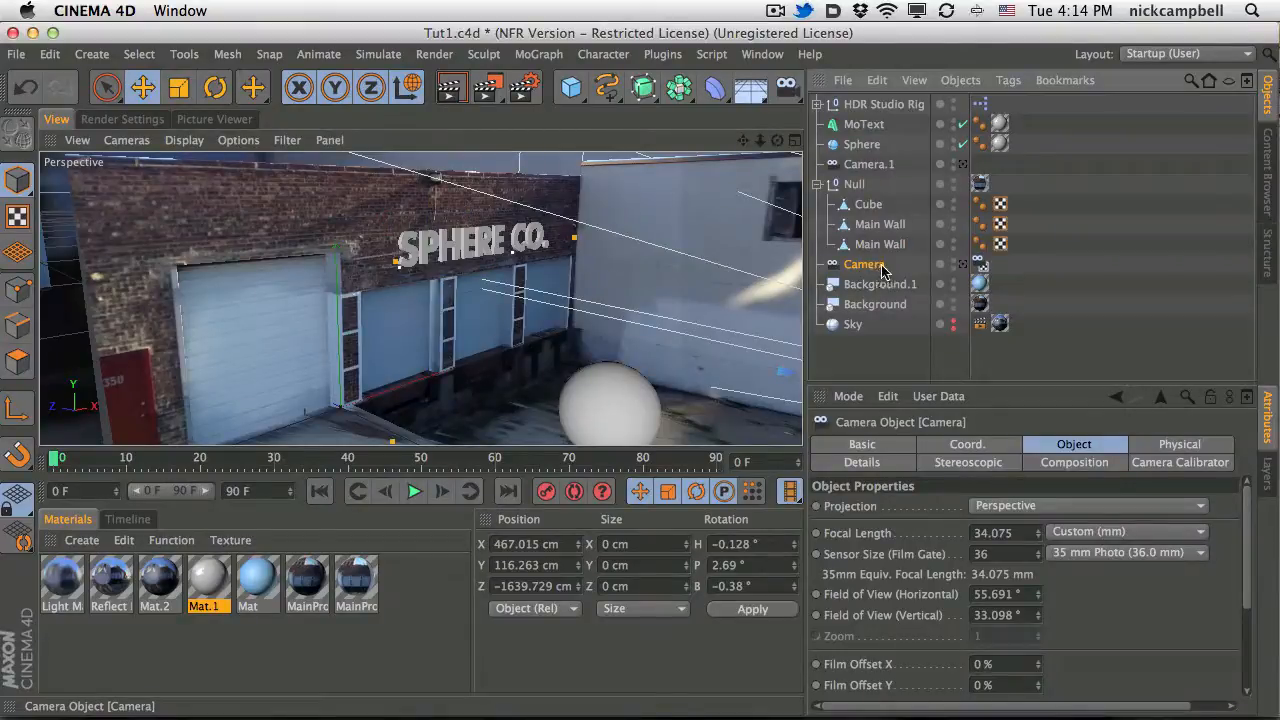
double_click(864, 264)
text(Pro)
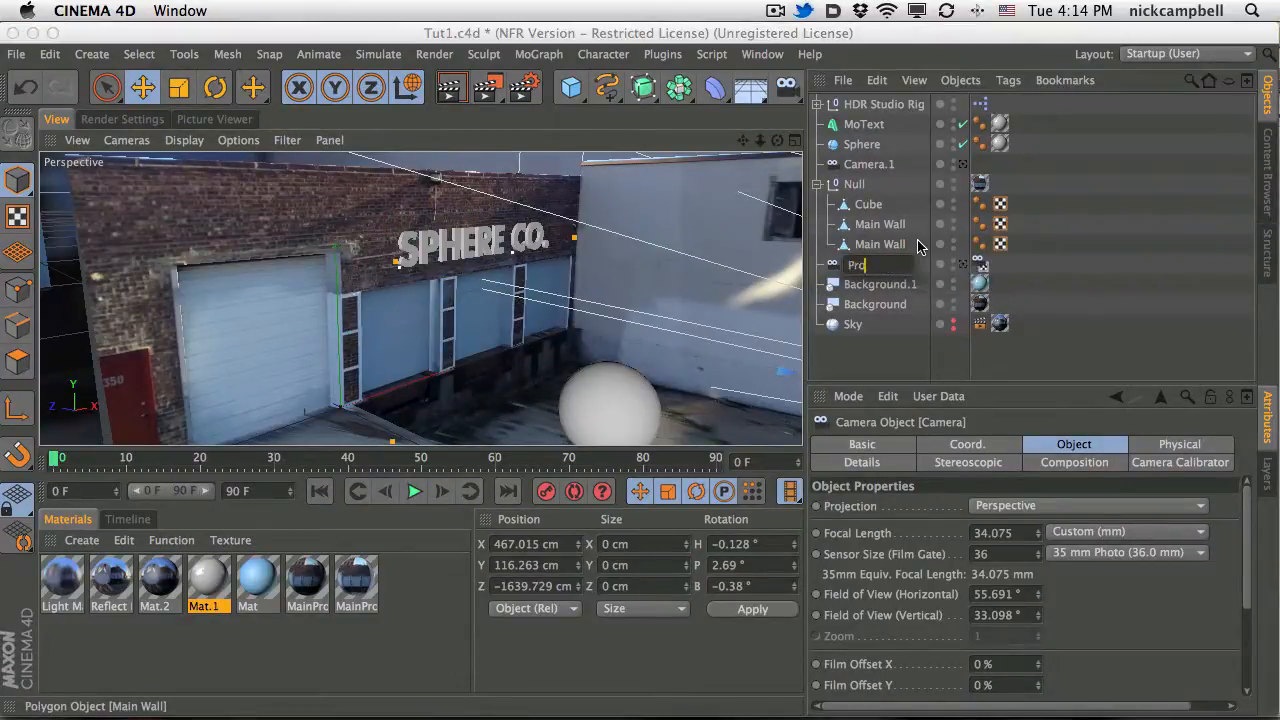
text(jector Camera)
key(Return)
ctrl+drag(897, 284, 870, 103)
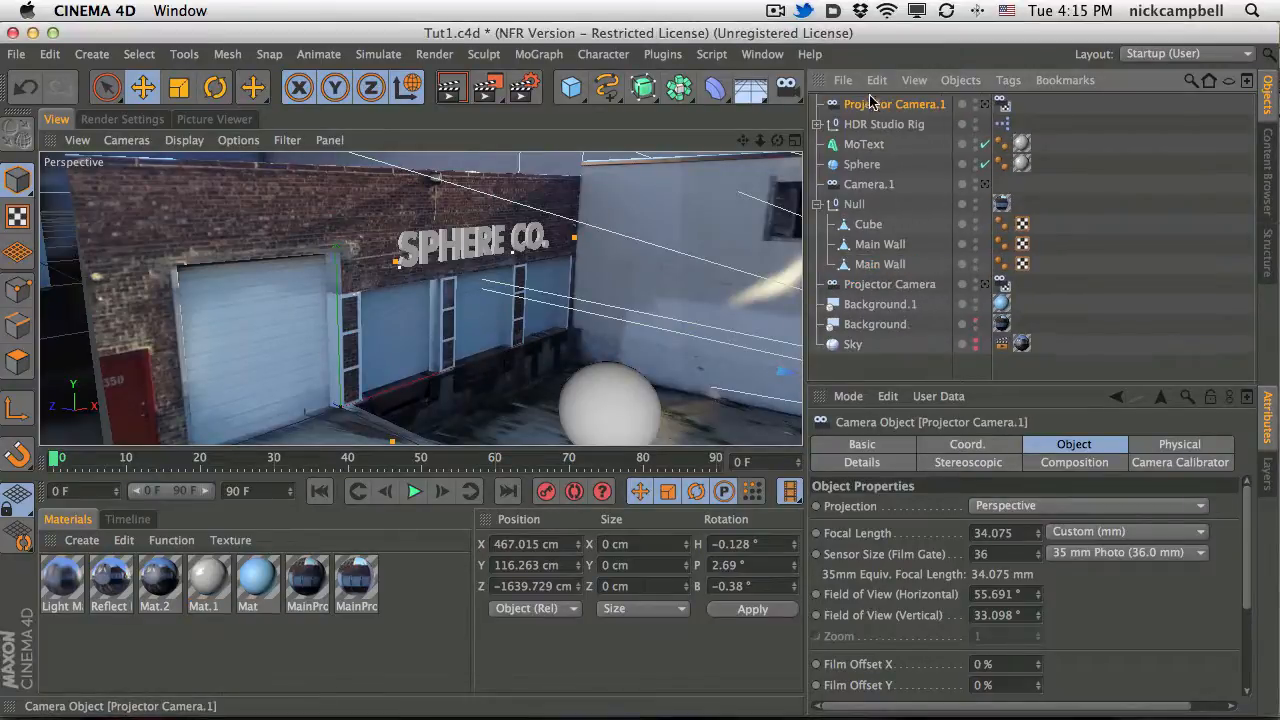
drag(884, 268, 886, 262)
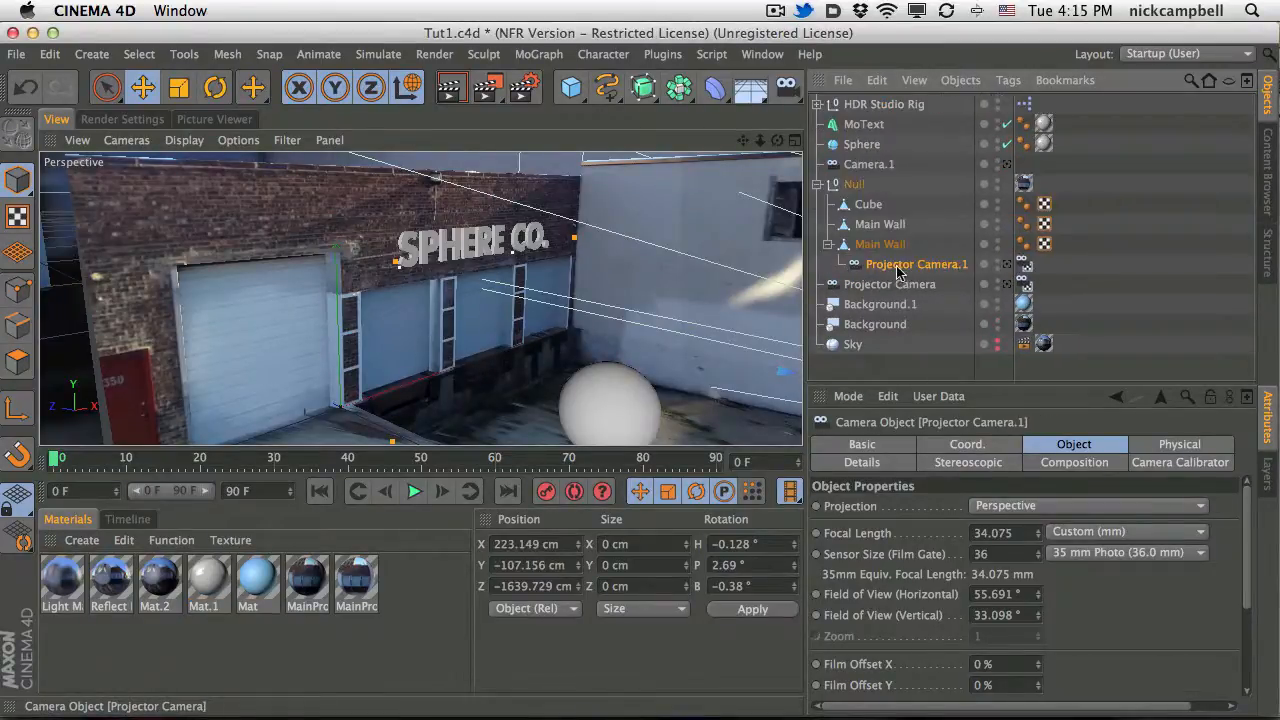
Try moving the split-off door vertically together with its child camera and undo the move.
click(886, 250)
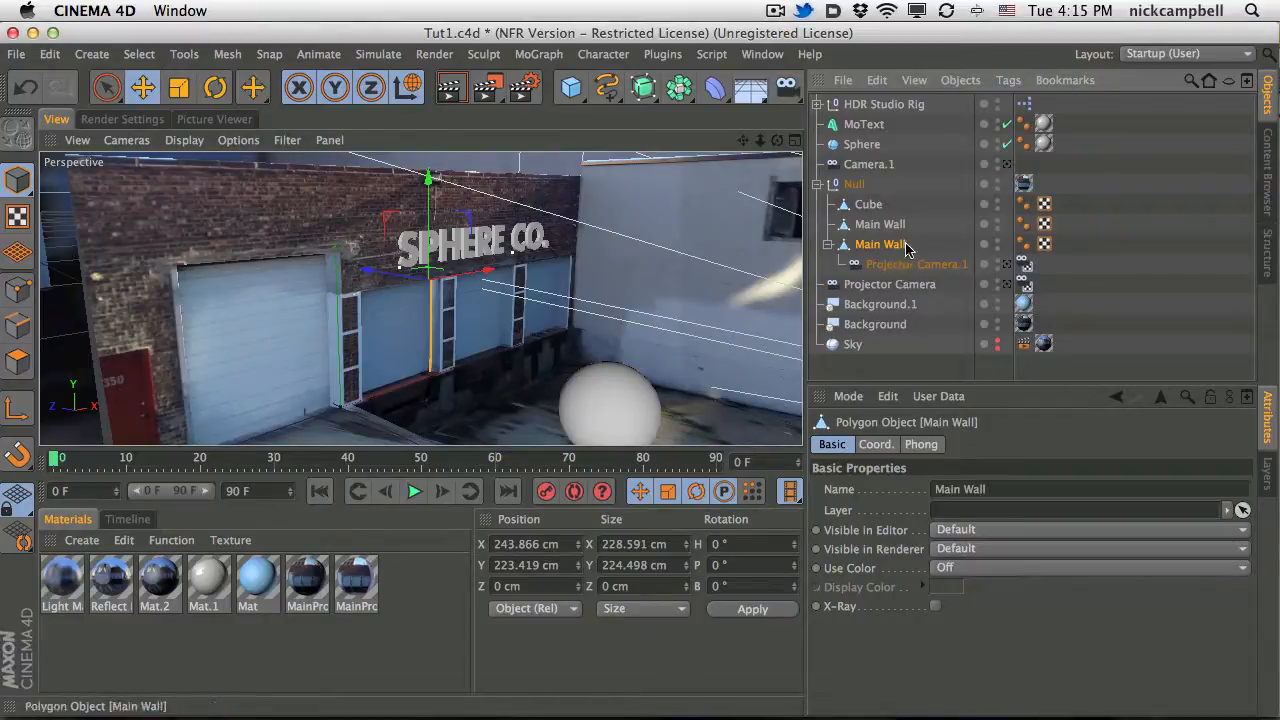
alt+right_drag(590, 325, 483, 348)
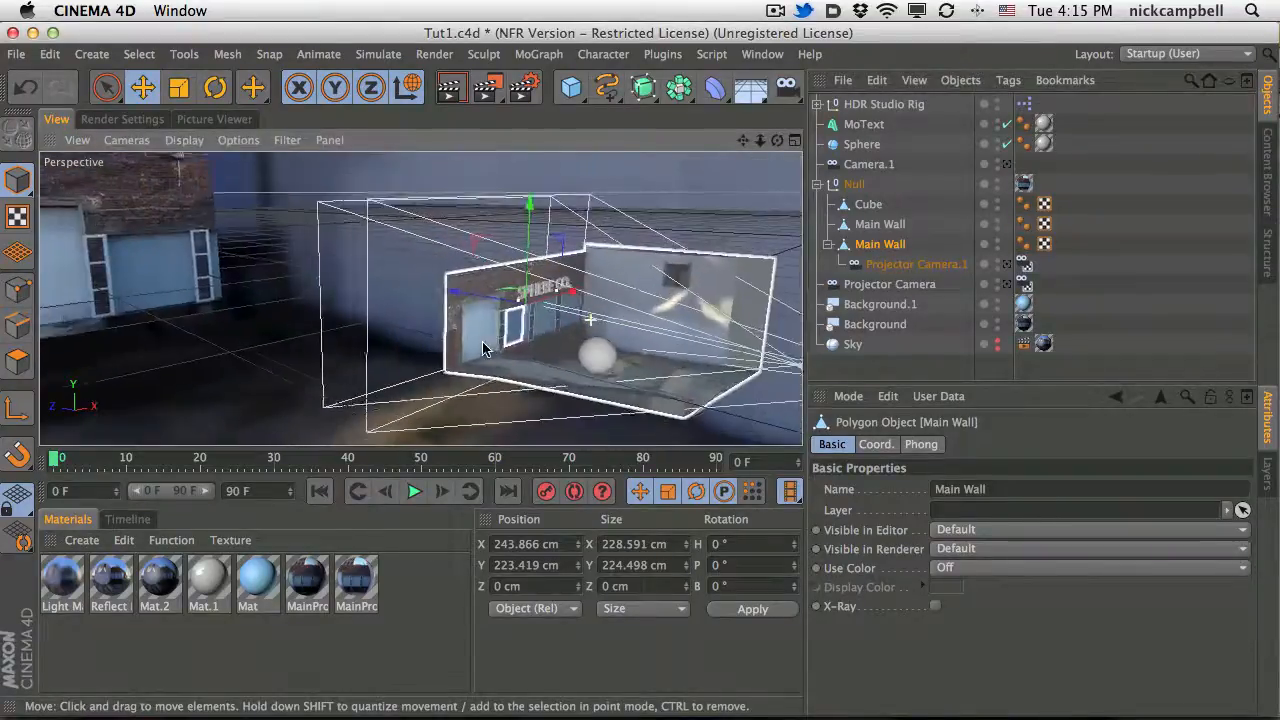
alt+middle_drag(600, 325, 471, 323)
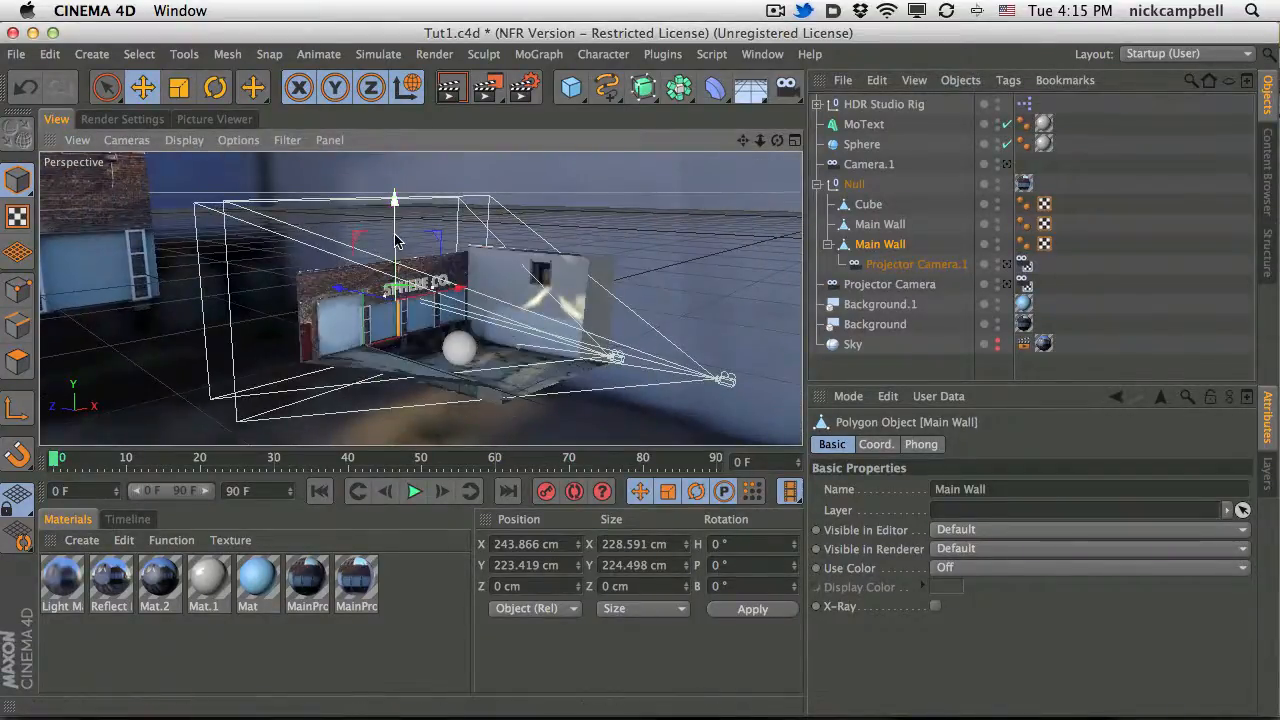
drag(395, 242, 395, 255)
key(super+z)
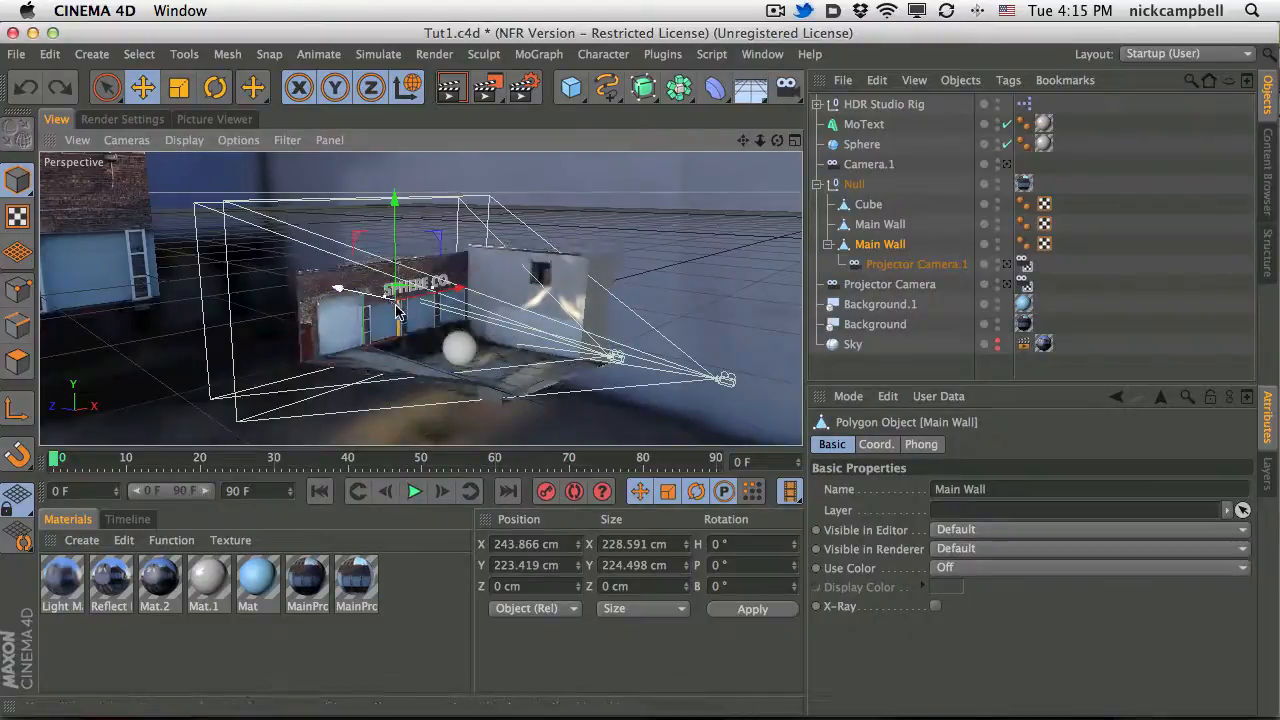
Copy the Null's MainProjection2 texture tag onto the split-off door object and rename that object Garage Door 1.
alt+drag(474, 342, 349, 316)
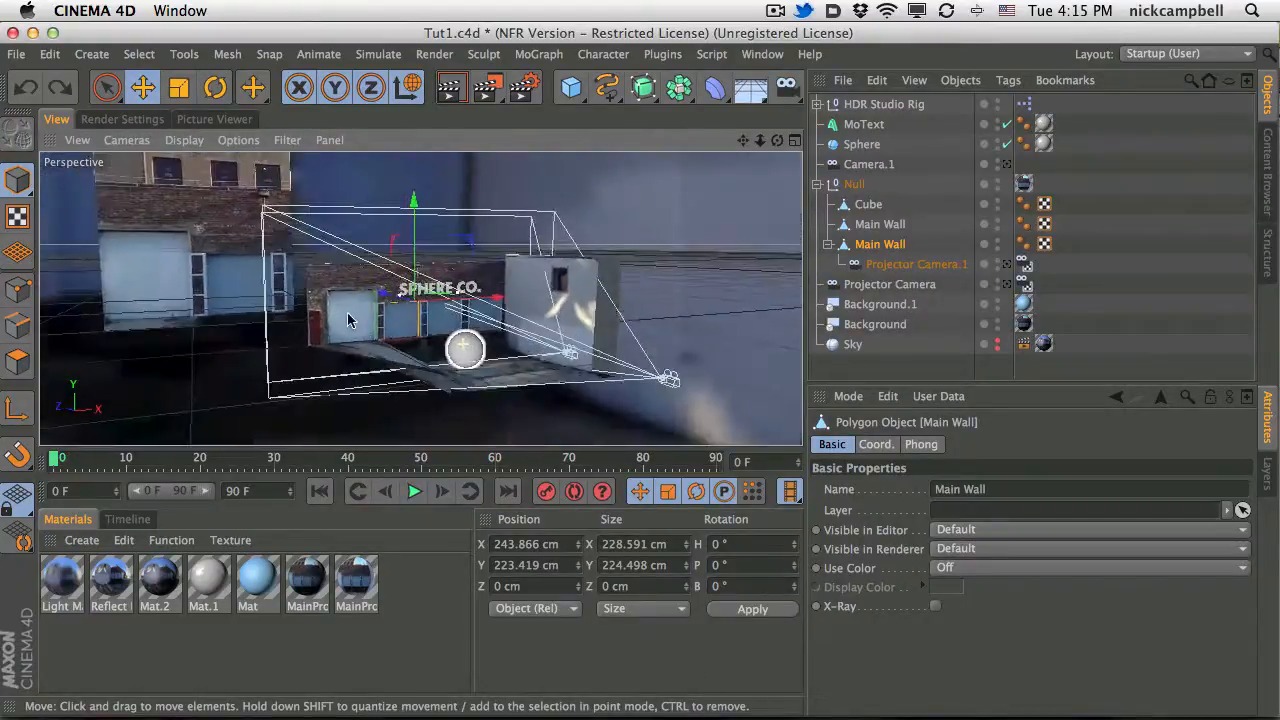
alt+right_drag(405, 318, 551, 287)
alt+drag(551, 290, 415, 322)
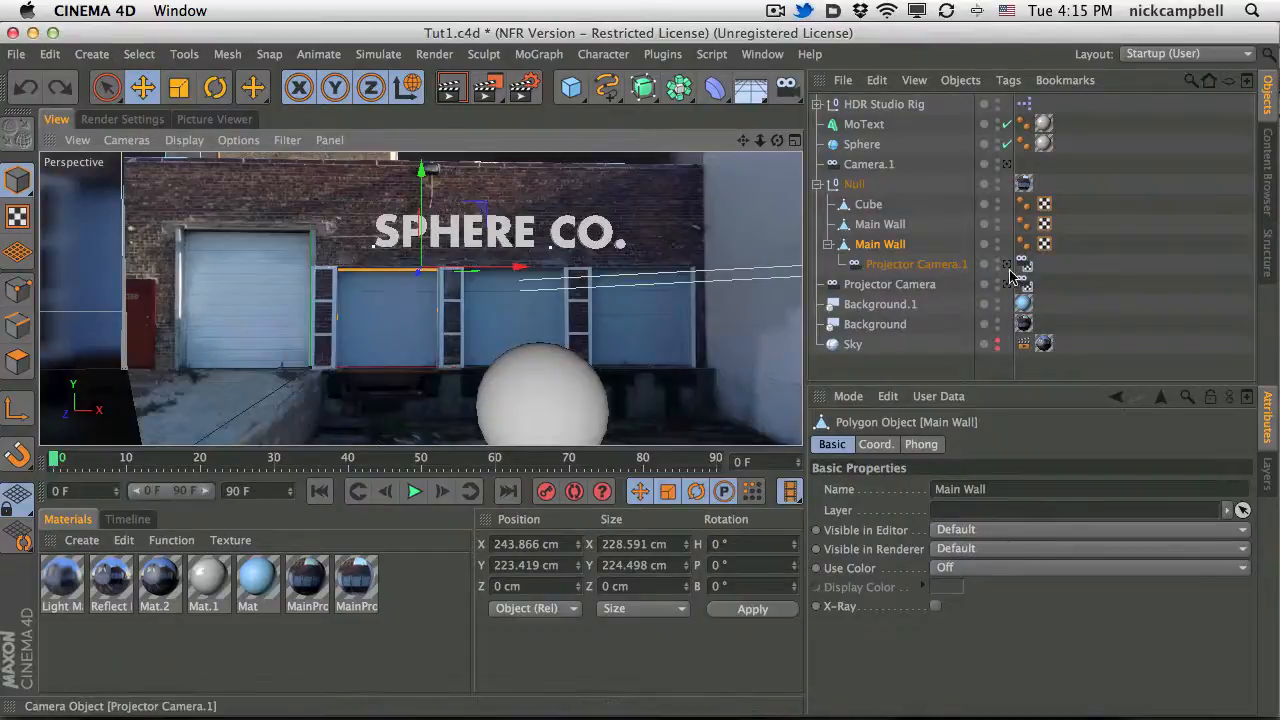
click(1024, 186)
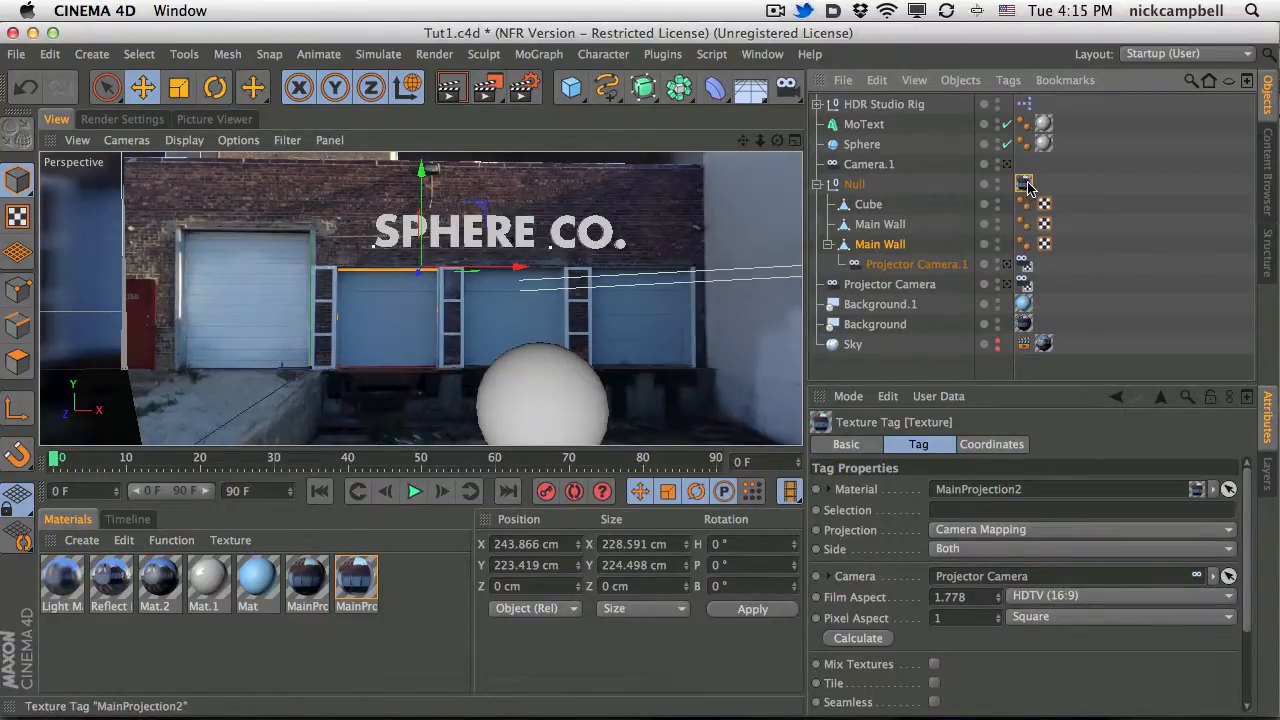
key(ctrl+v)
key(ctrl+z)
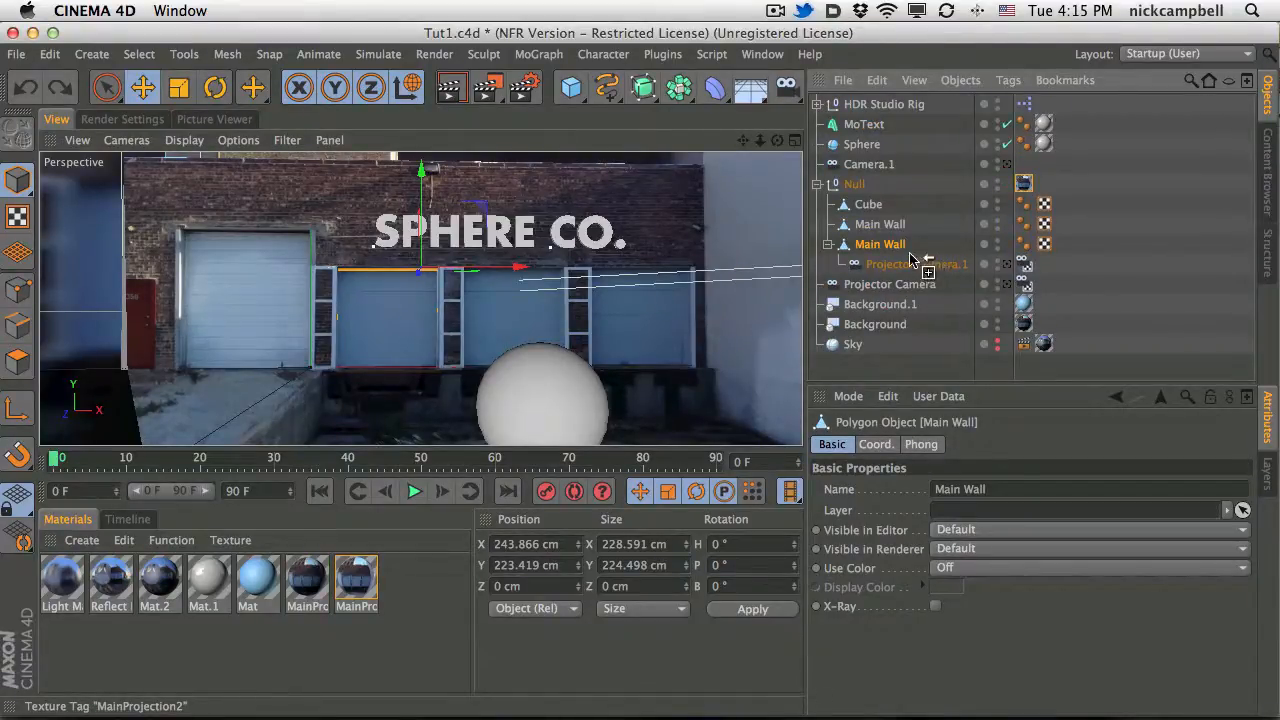
ctrl+drag(896, 249, 896, 249)
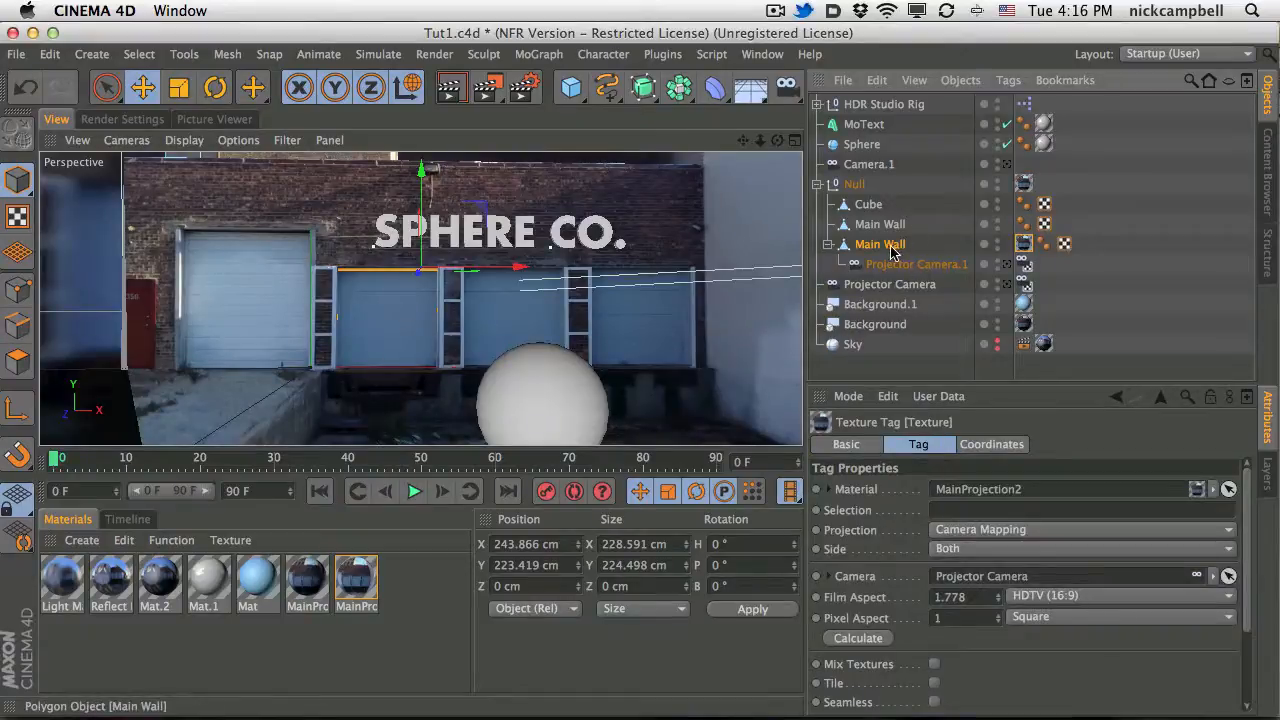
double_click(893, 250)
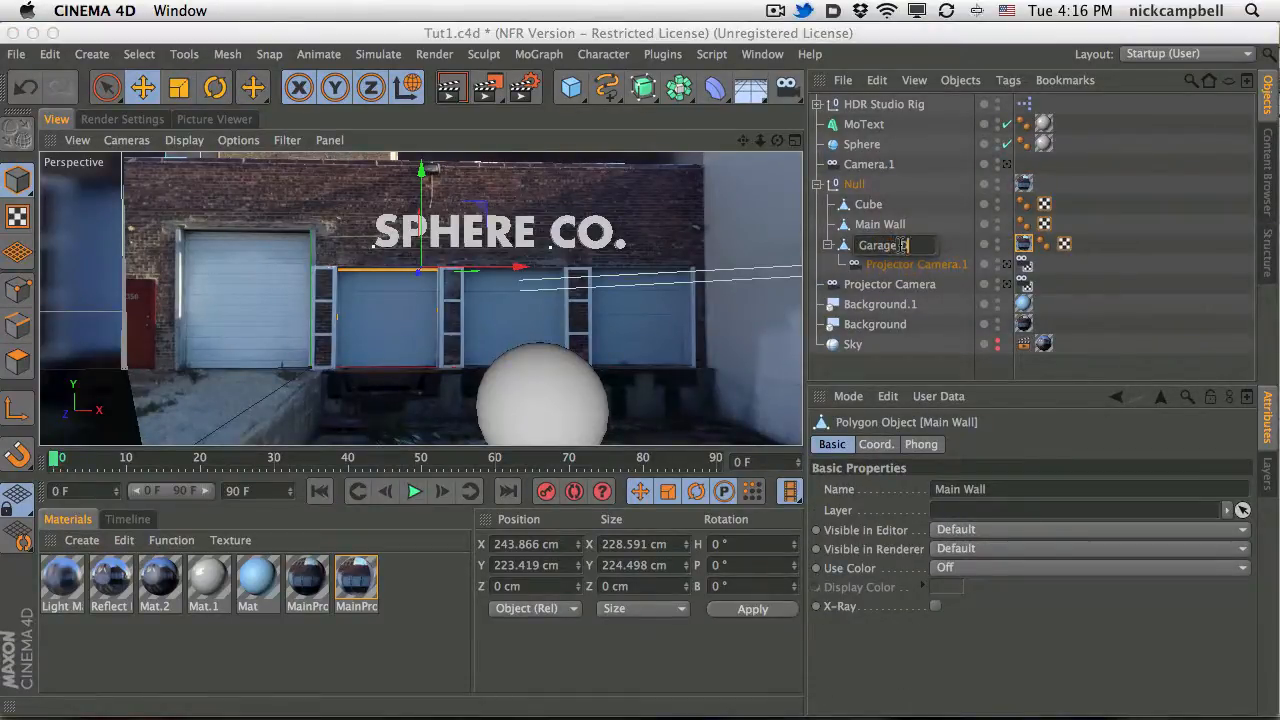
click(899, 244)
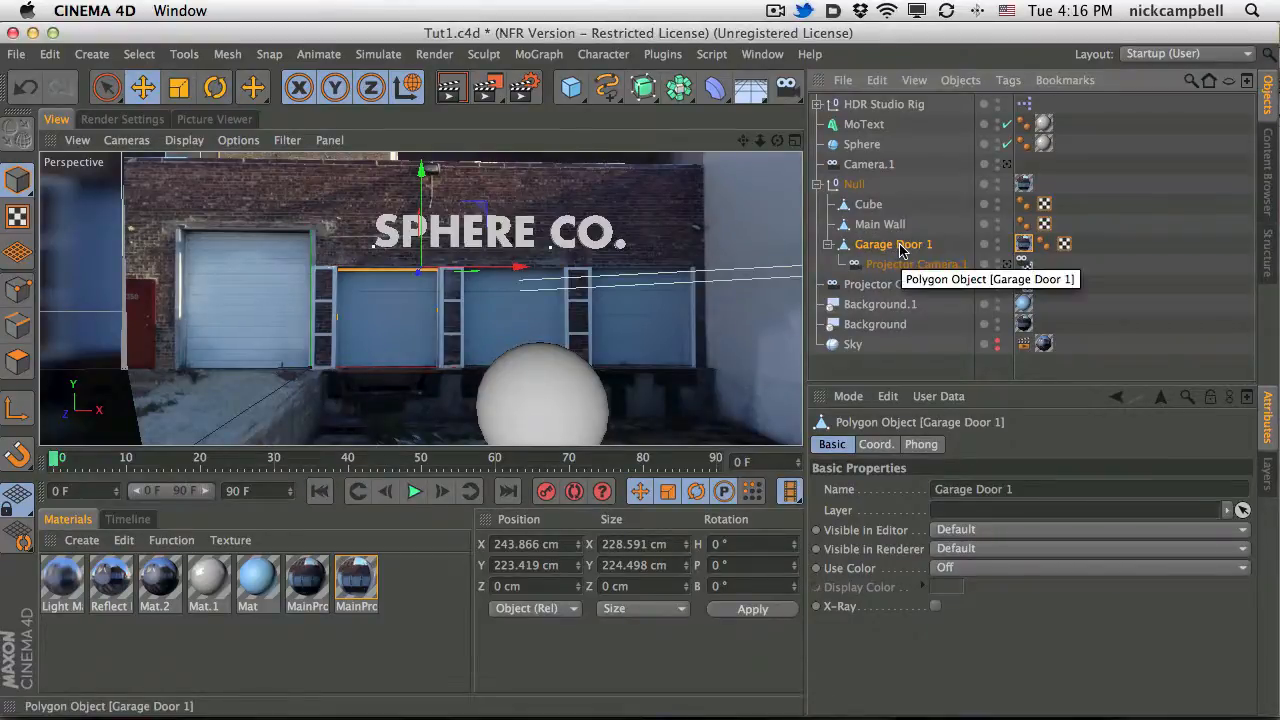
Set Projector Camera.1 as the projection camera in Garage Door 1's MainProjection2 texture tag.
click(1022, 247)
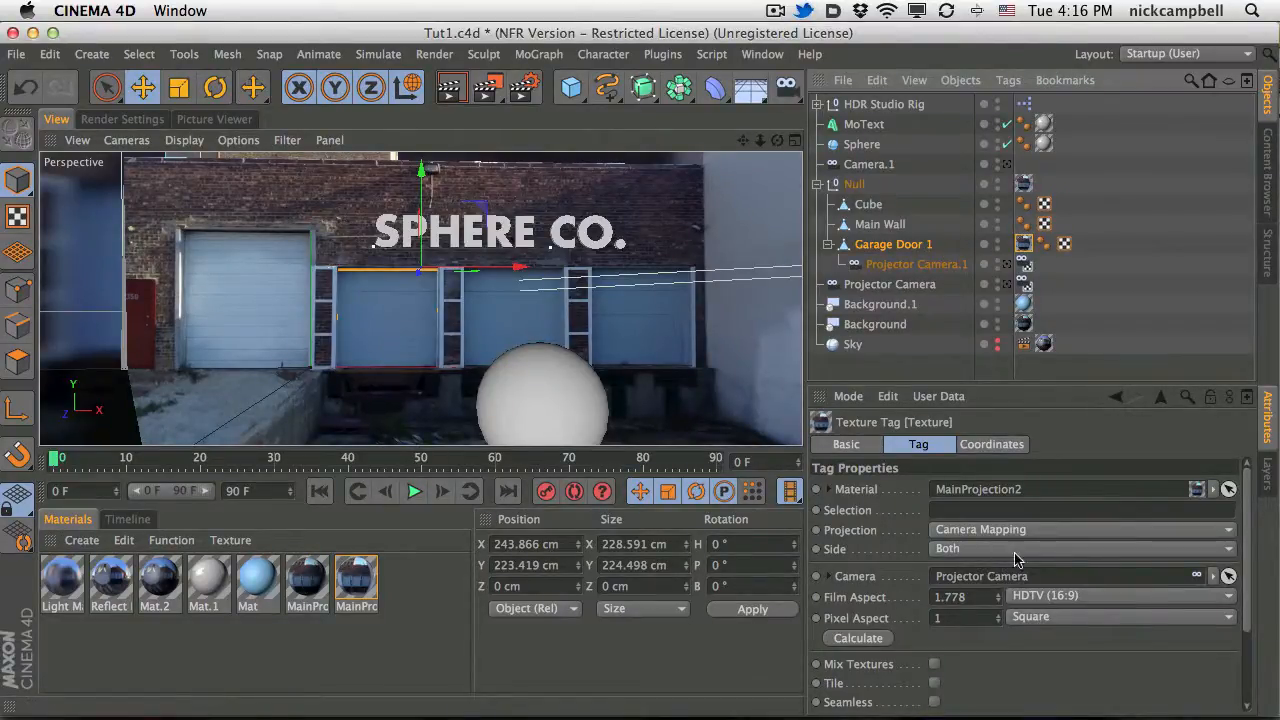
drag(930, 266, 998, 586)
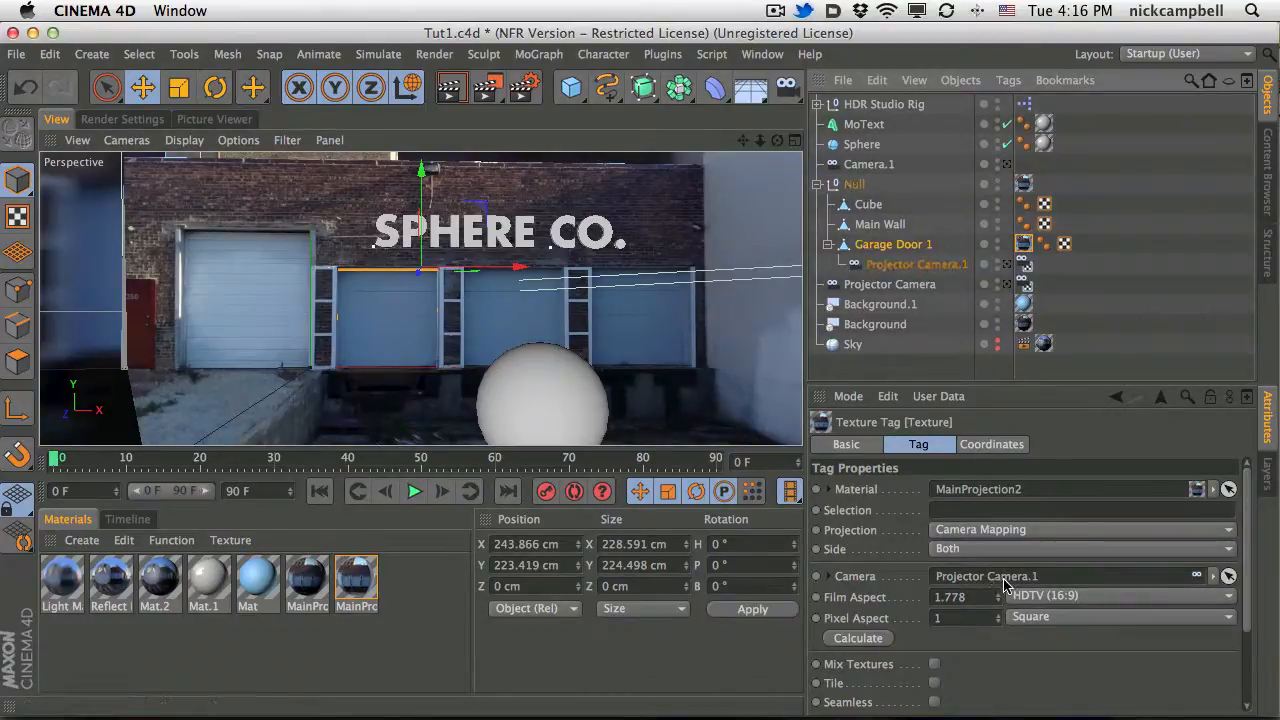
click(1024, 264)
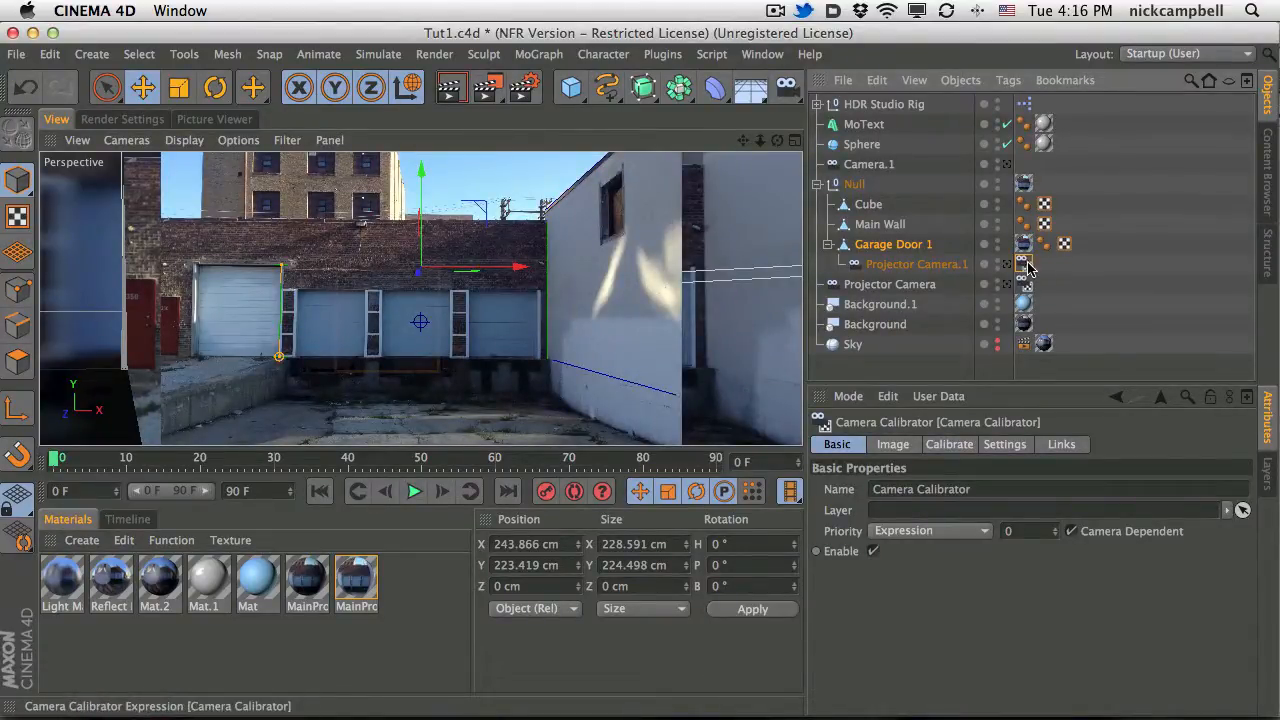
Try lowering Garage Door 1 to about Y 201 cm and undo the move.
click(893, 244)
drag(420, 246, 421, 286)
scroll(609, 264, down, 6)
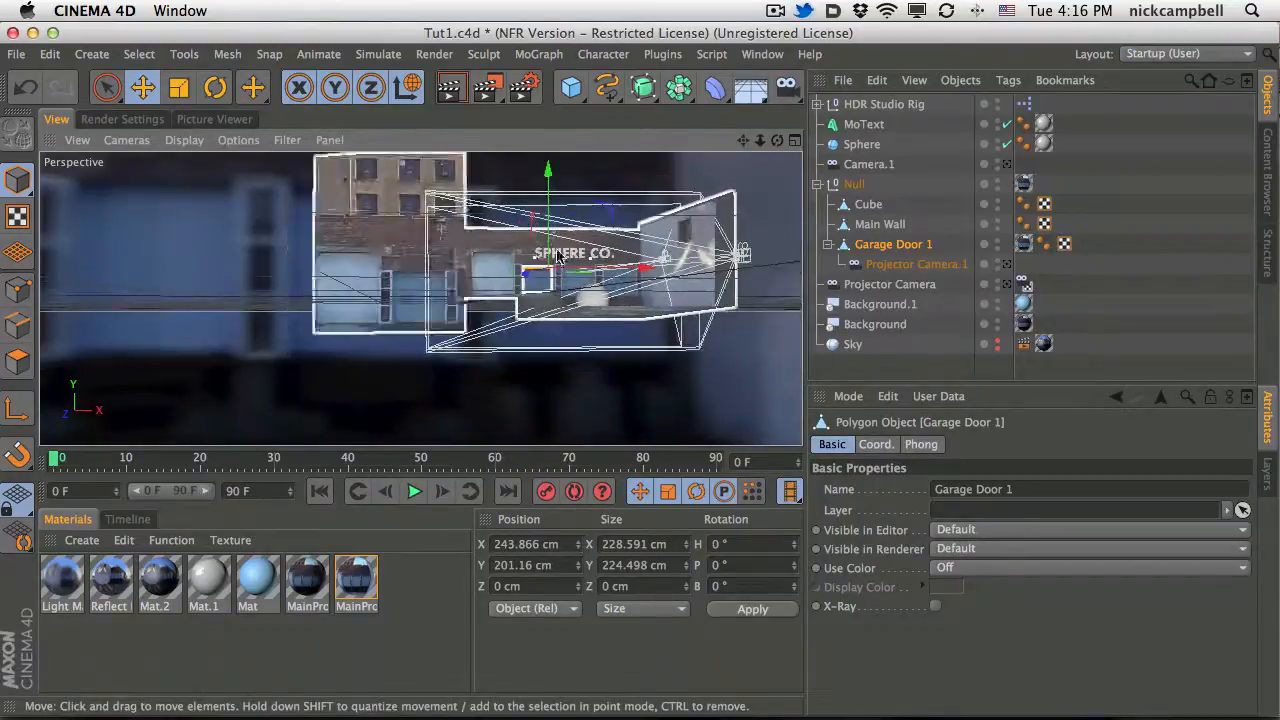
alt+drag(609, 264, 476, 270)
key(super+z)
key(super+z)
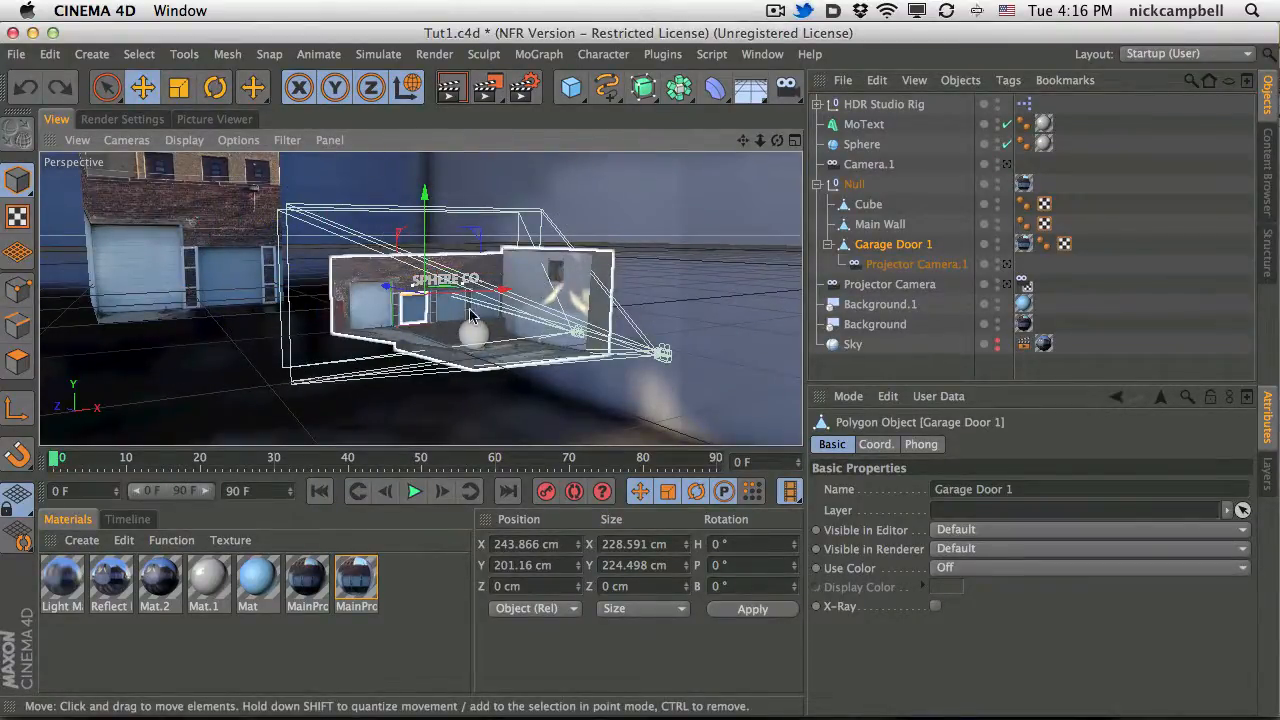
Render a close-up of the Garage Door 1 area to examine its projected texture.
click(912, 266)
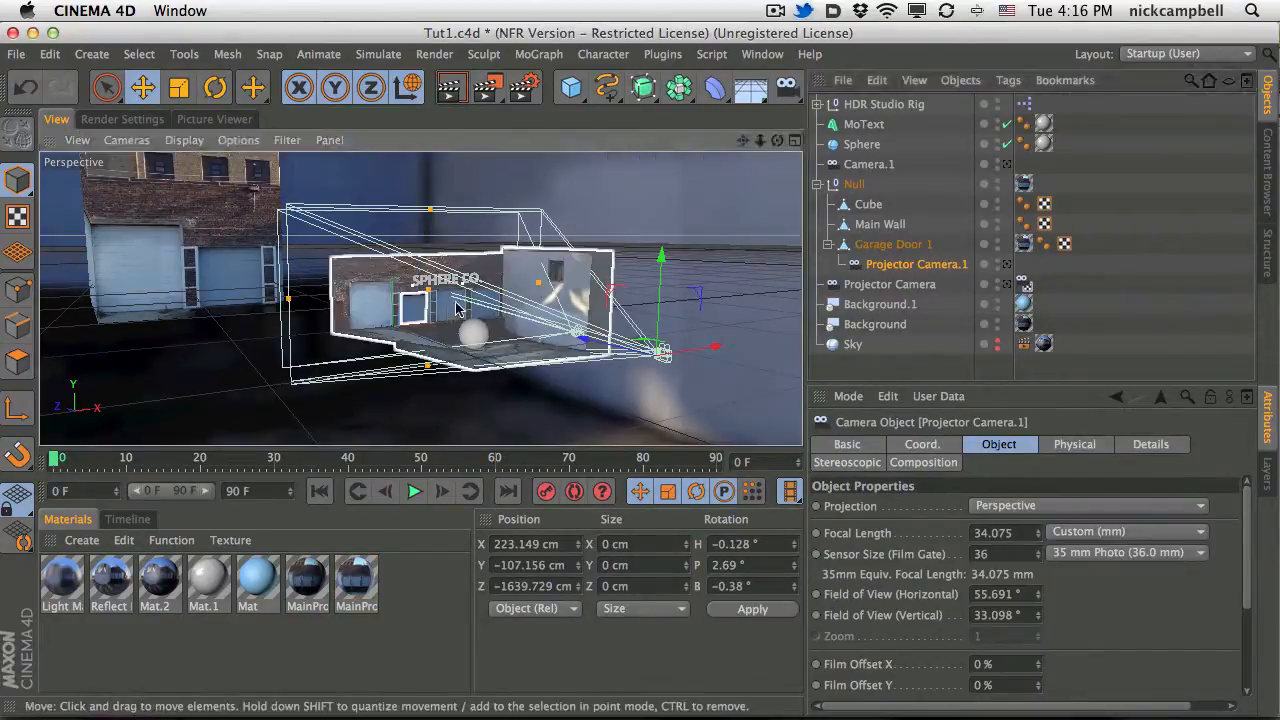
alt+right_drag(443, 309, 659, 259)
alt+right_drag(417, 314, 397, 305)
click(403, 305)
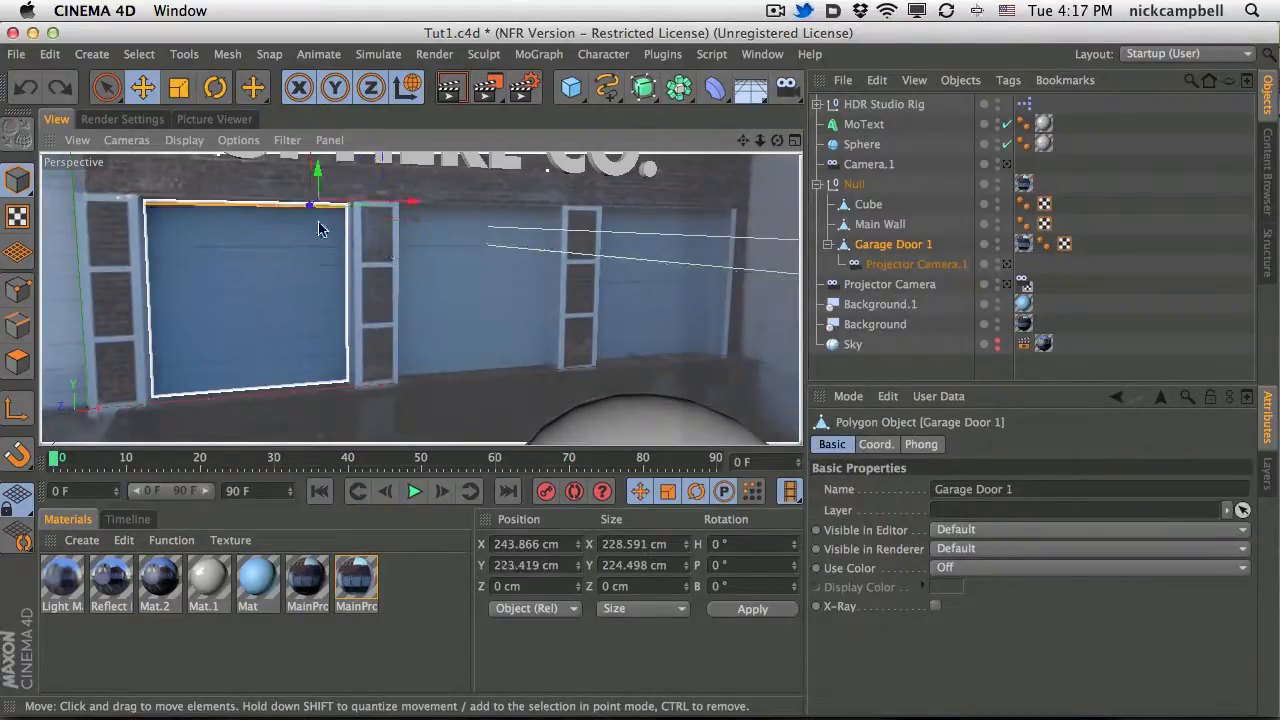
drag(318, 222, 318, 205)
click(449, 88)
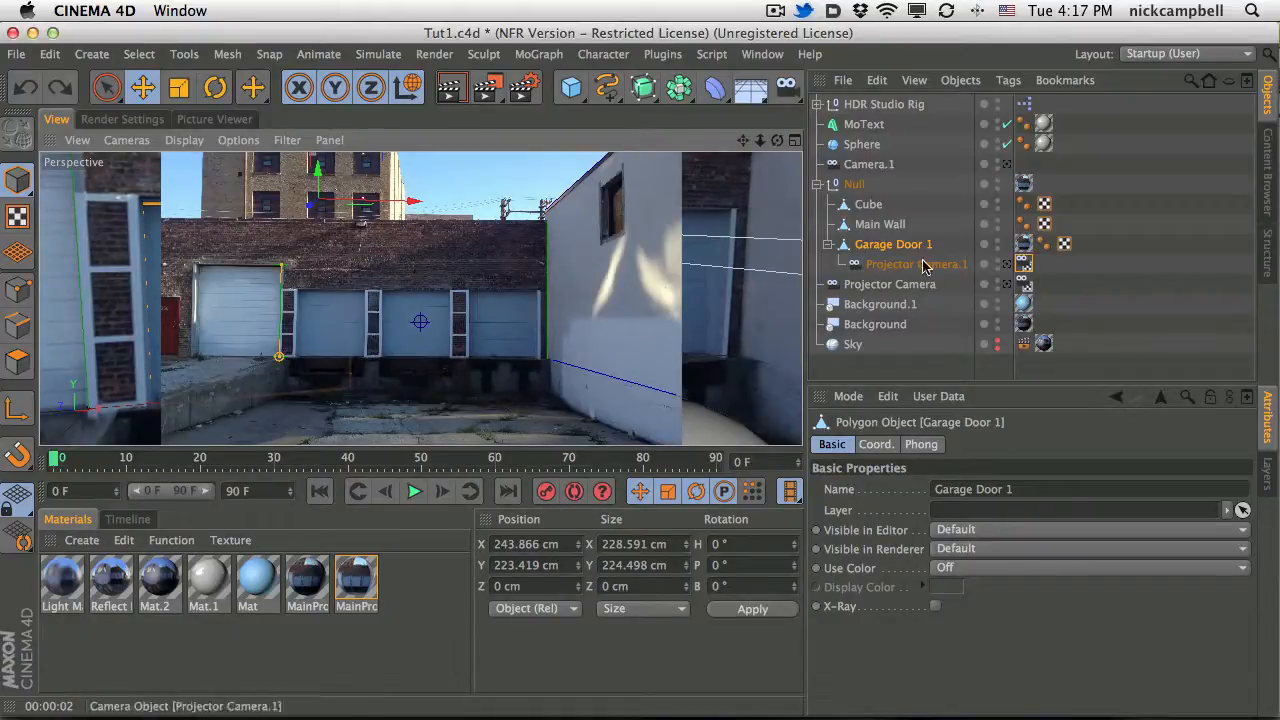
Delete the Camera Calibrator tag from Projector Camera.1 beneath Garage Door 1.
click(911, 360)
click(1023, 244)
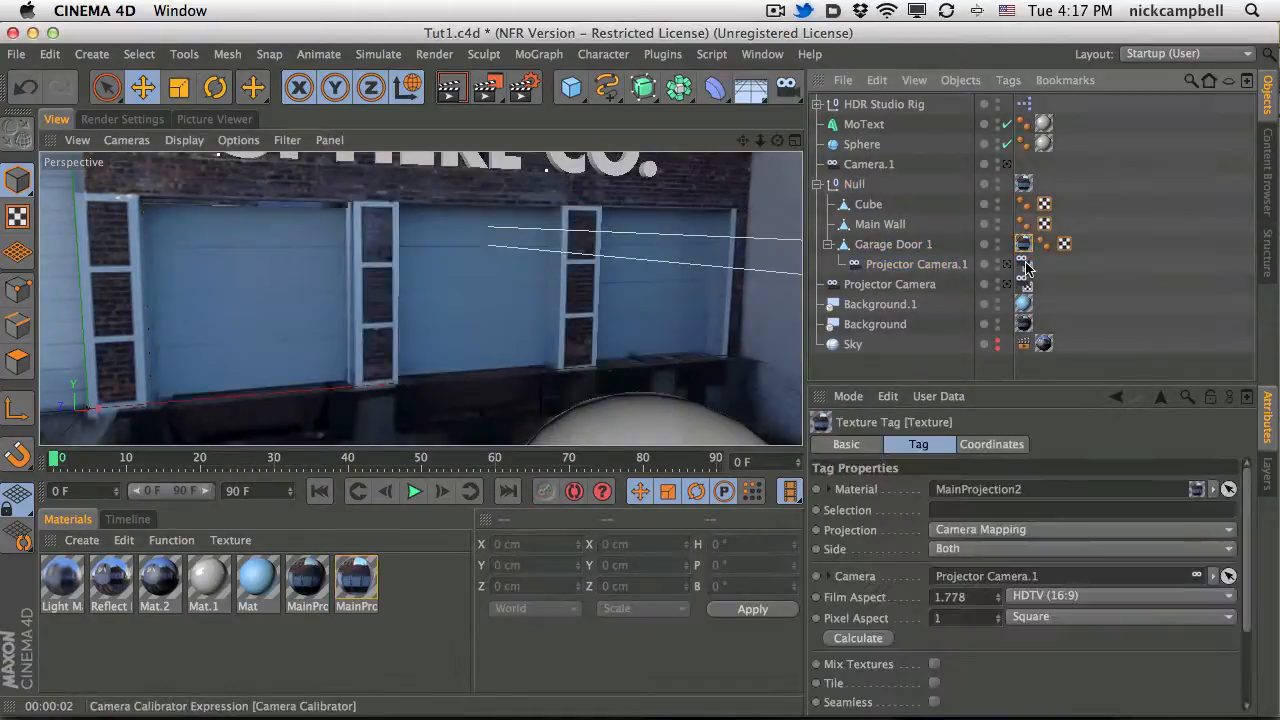
click(1023, 264)
click(1040, 278)
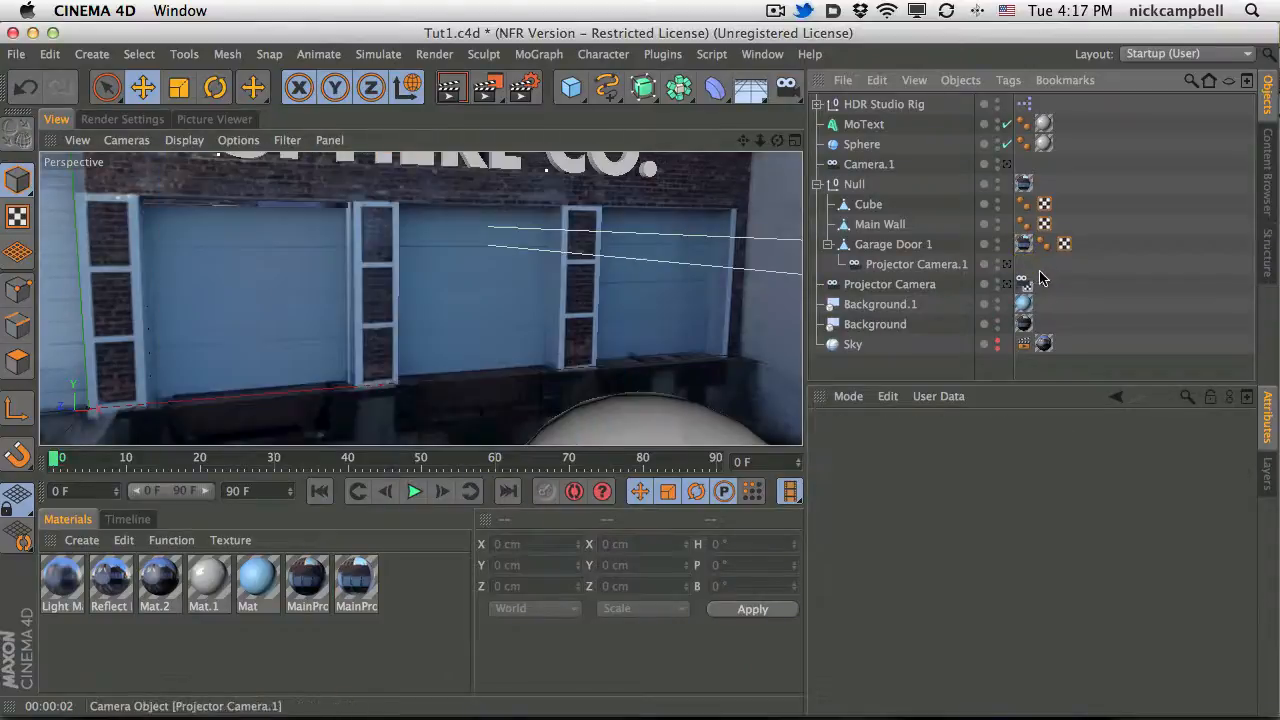
Raise Garage Door 1 slightly to about Y 226.7 cm and render the view.
click(890, 264)
click(893, 244)
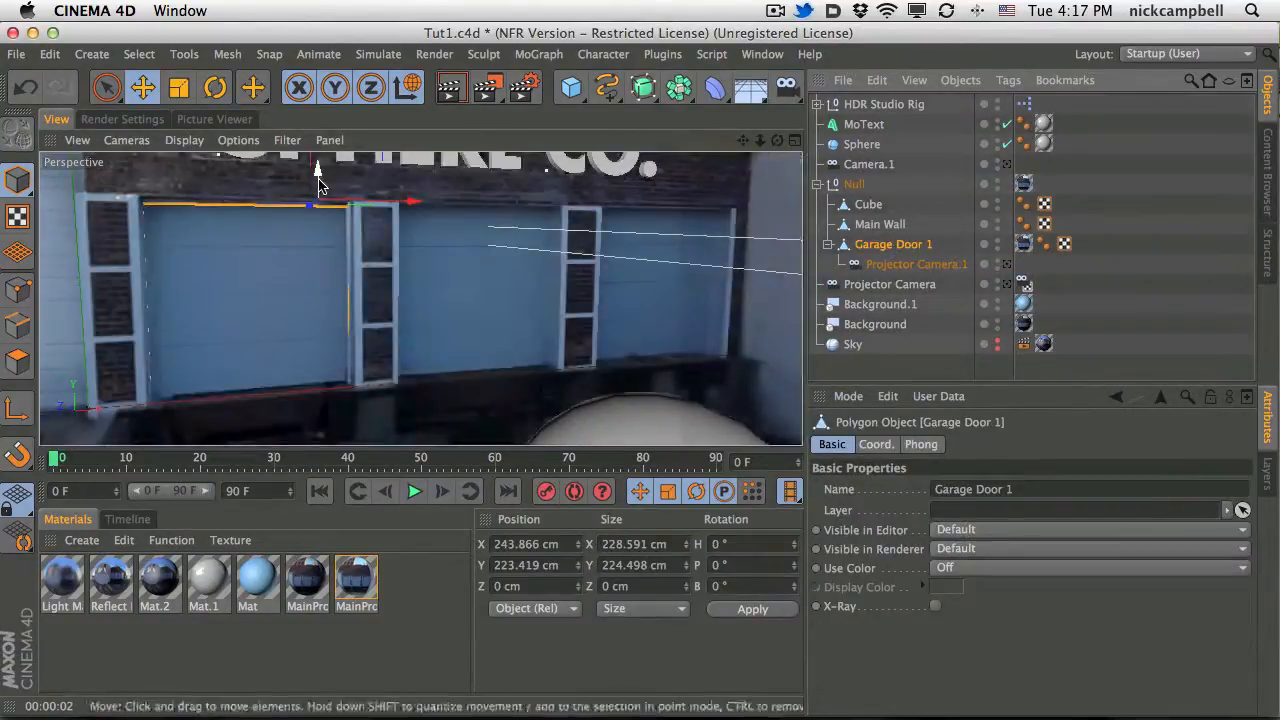
drag(319, 184, 322, 182)
click(447, 100)
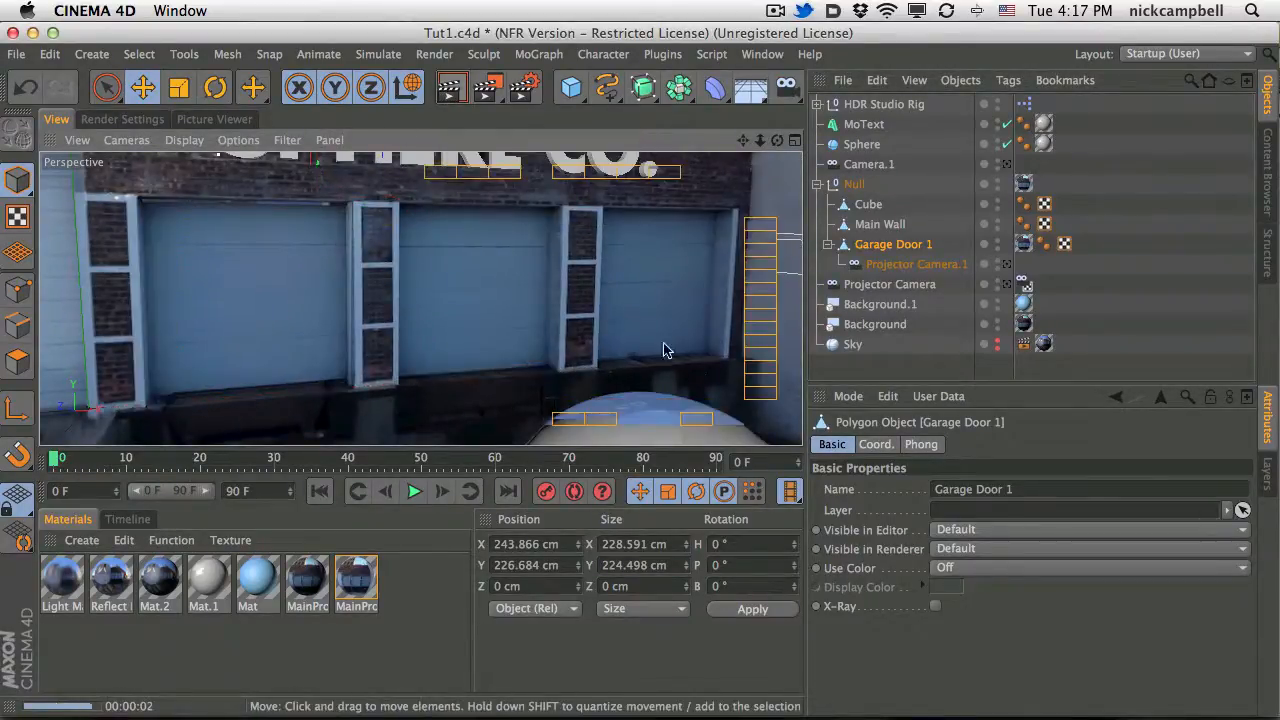
From behind the wall, raise Garage Door 1 slightly further to about Y 227.7 cm.
alt+drag(300, 286, 1030, 270)
alt+drag(411, 219, 314, 206)
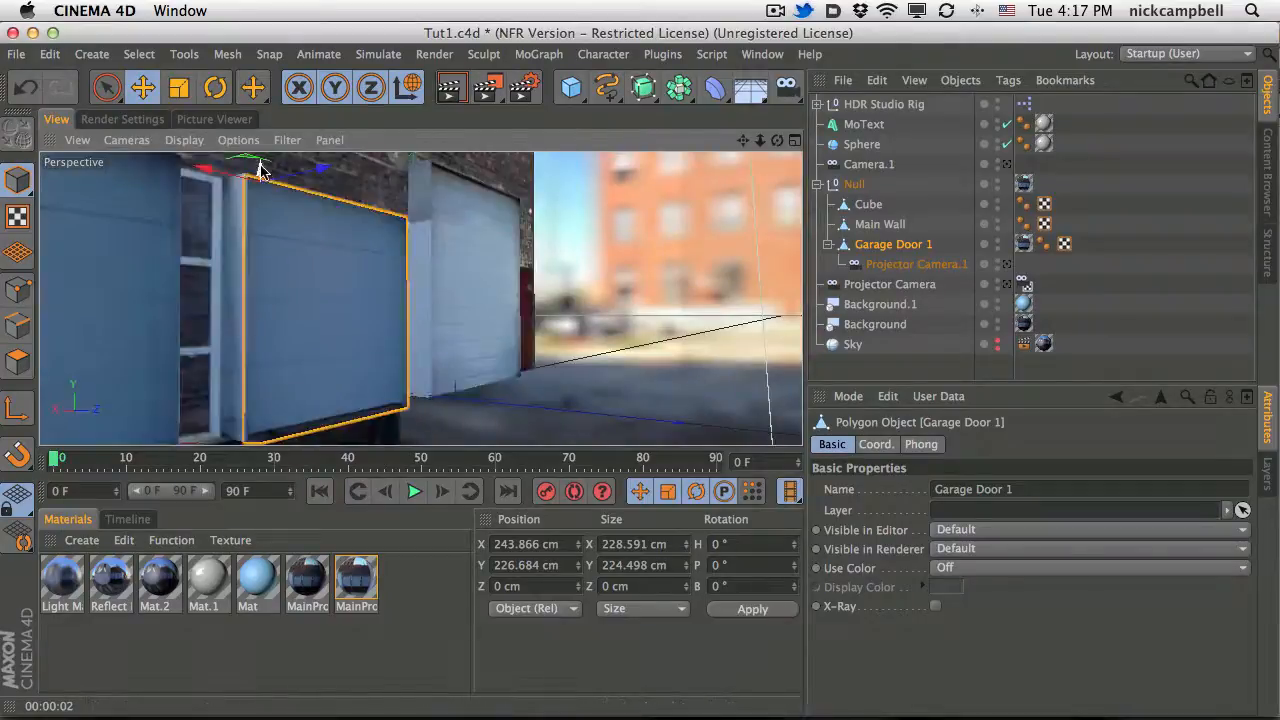
mouse_move(263, 170)
mouse_down()
mouse_move(264, 149)
mouse_move(271, 174)
mouse_up()
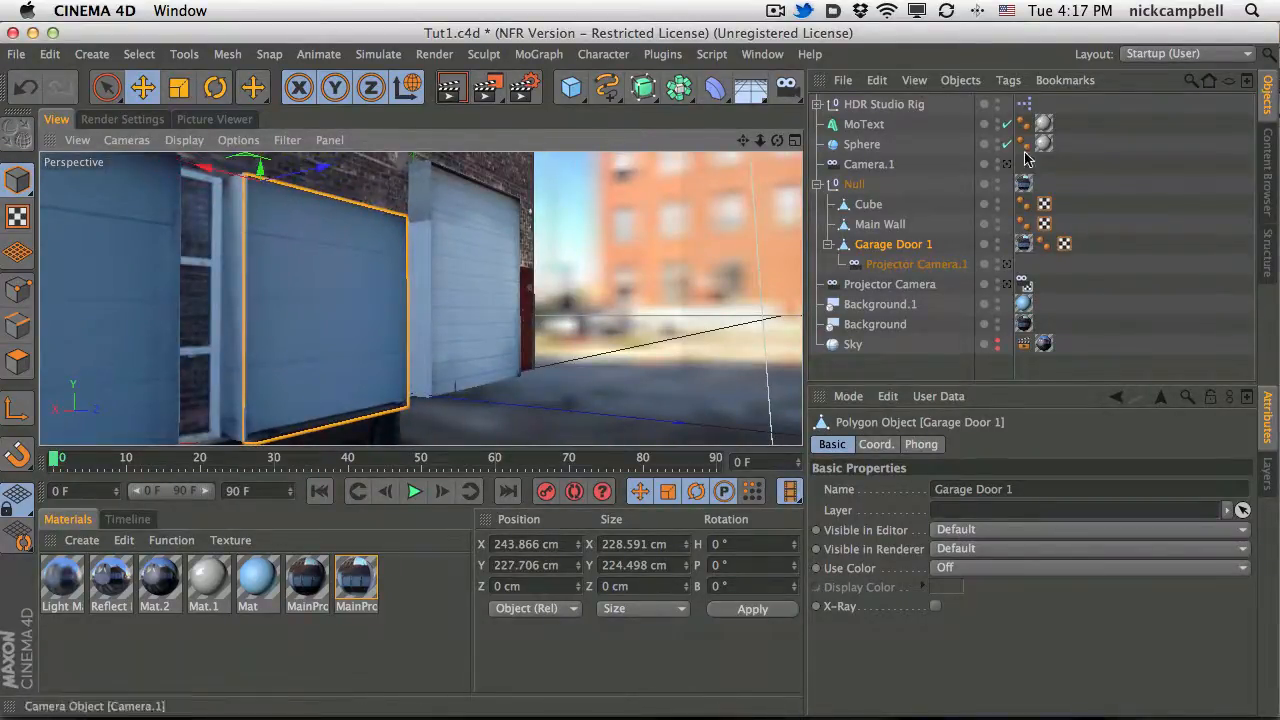
Switch Main Wall to polygon editing and activate Live Selection.
alt+drag(370, 296, 250, 297)
alt+right_drag(486, 288, 320, 295)
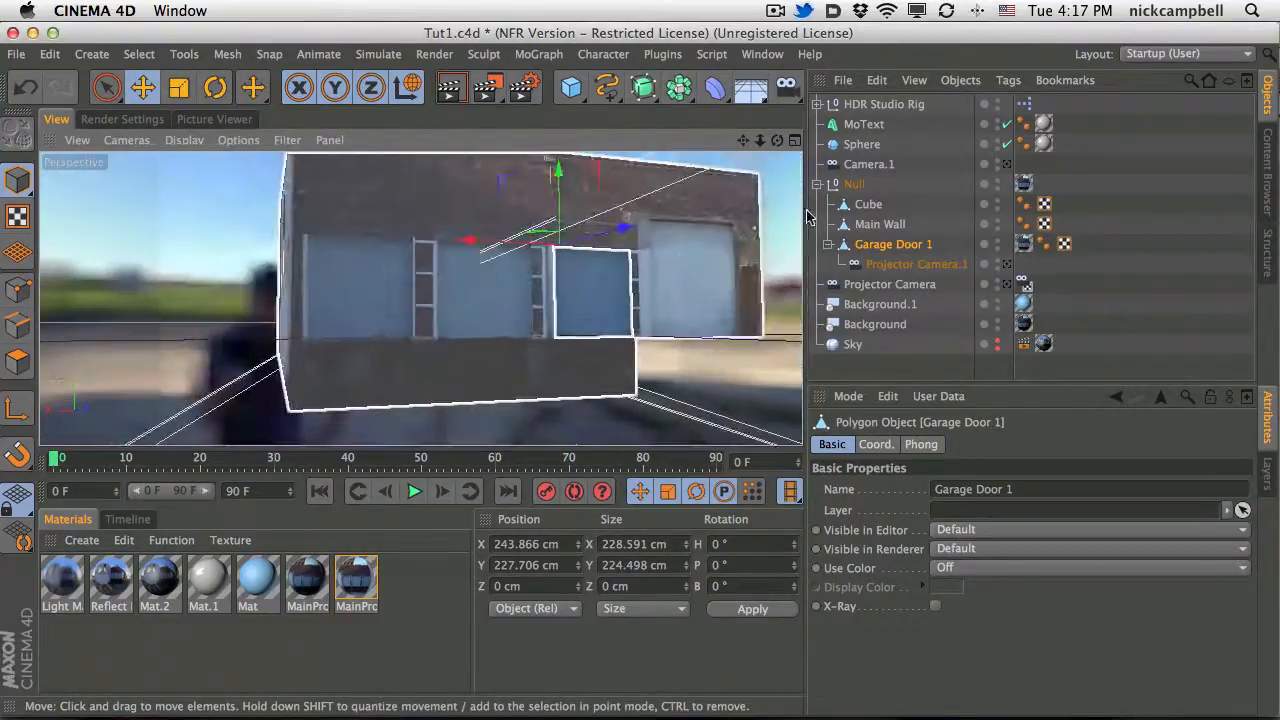
click(882, 224)
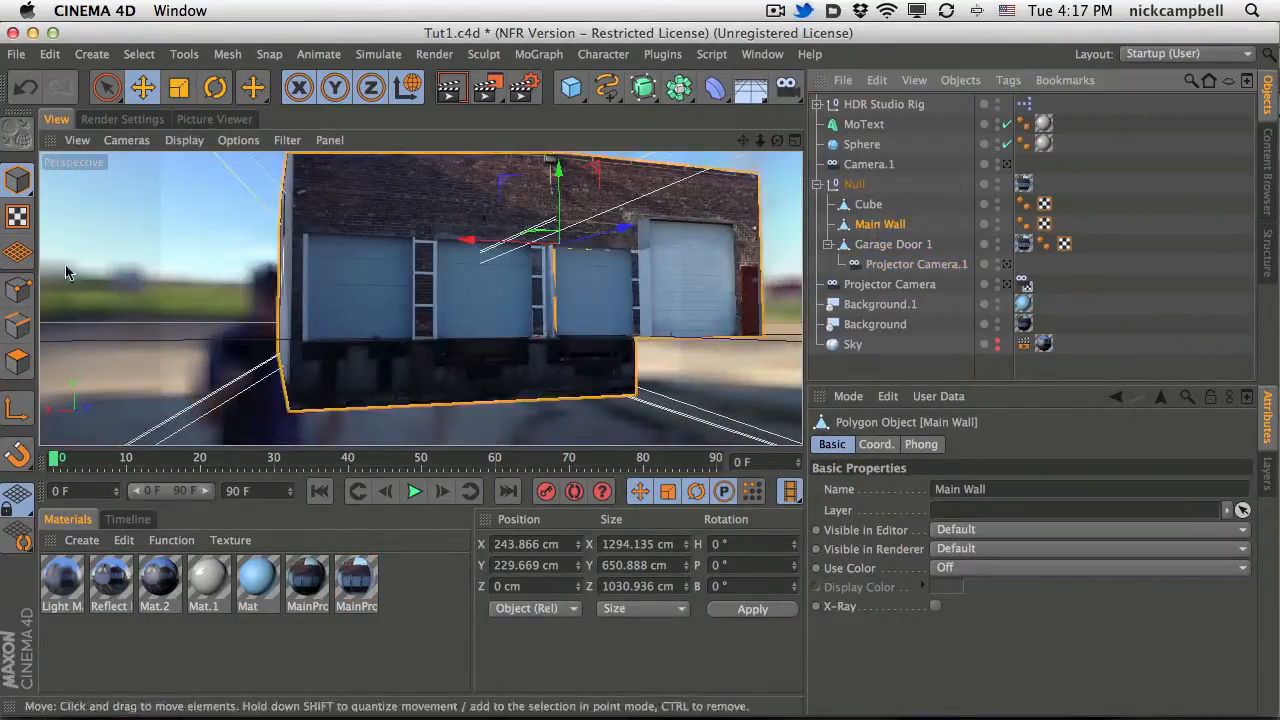
click(17, 362)
click(107, 87)
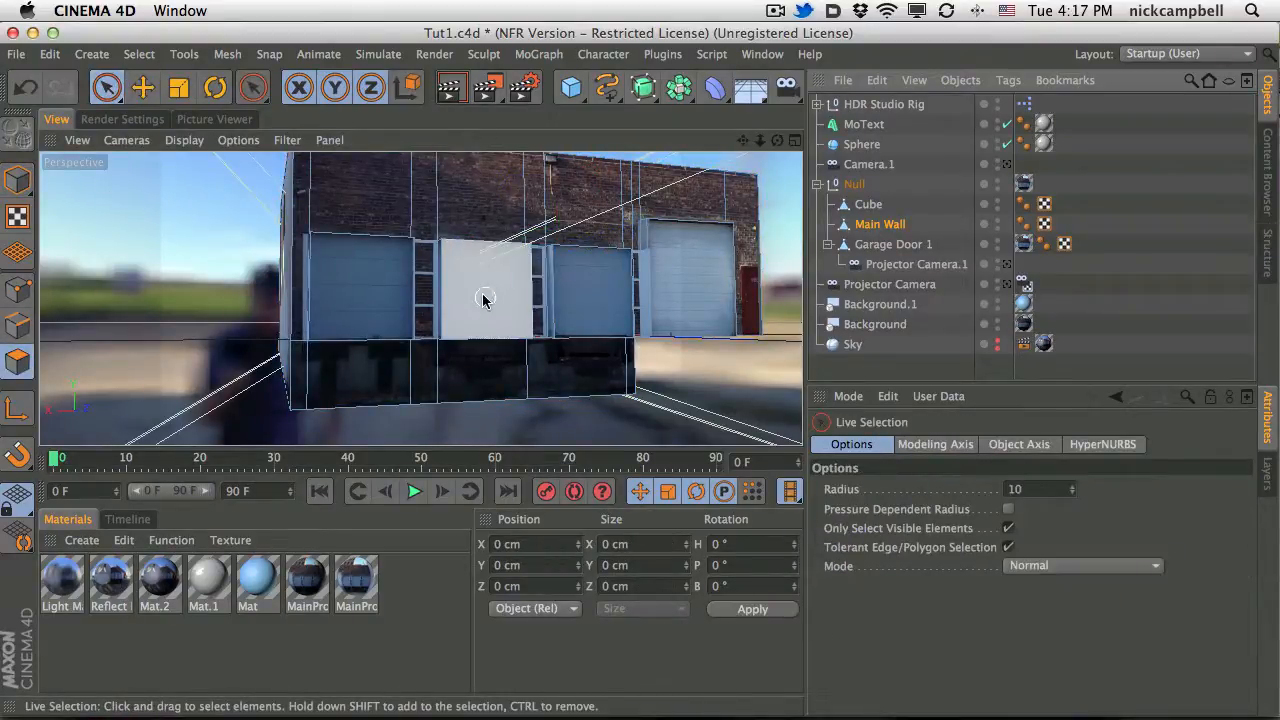
Try splitting the middle blue garage door polygon off Main Wall into its own object.
alt+drag(492, 295, 362, 306)
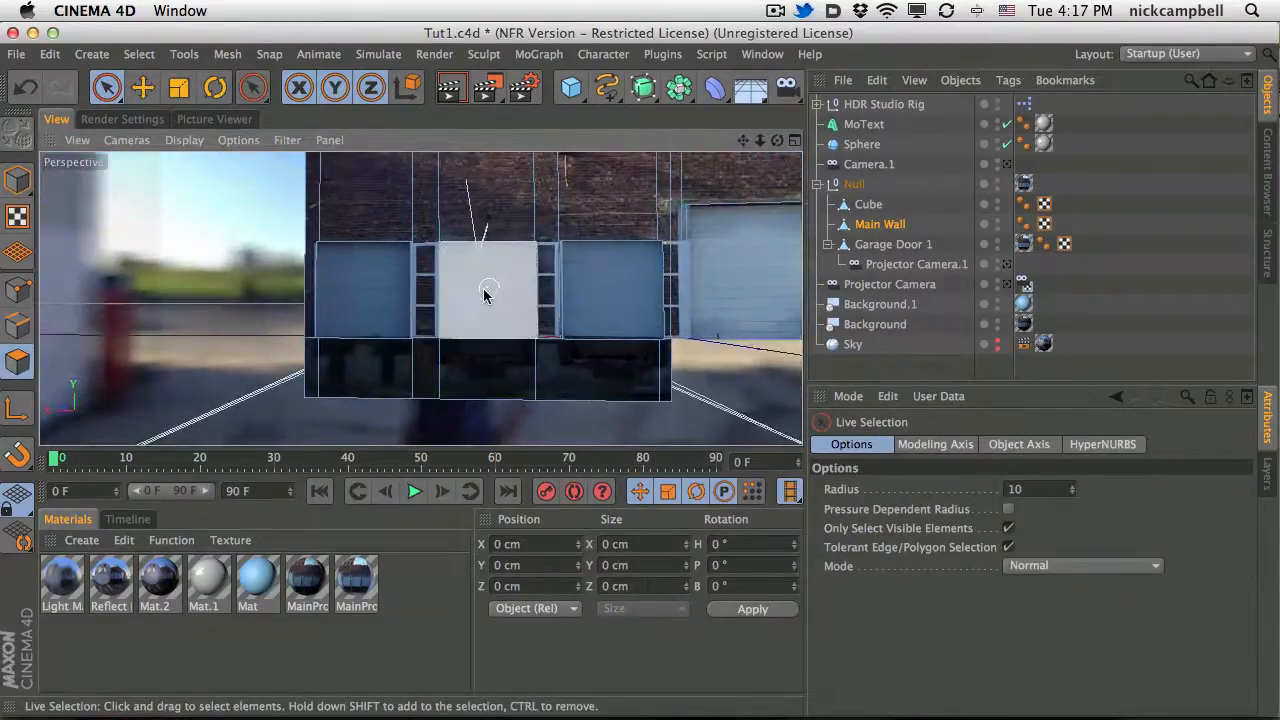
click(484, 294)
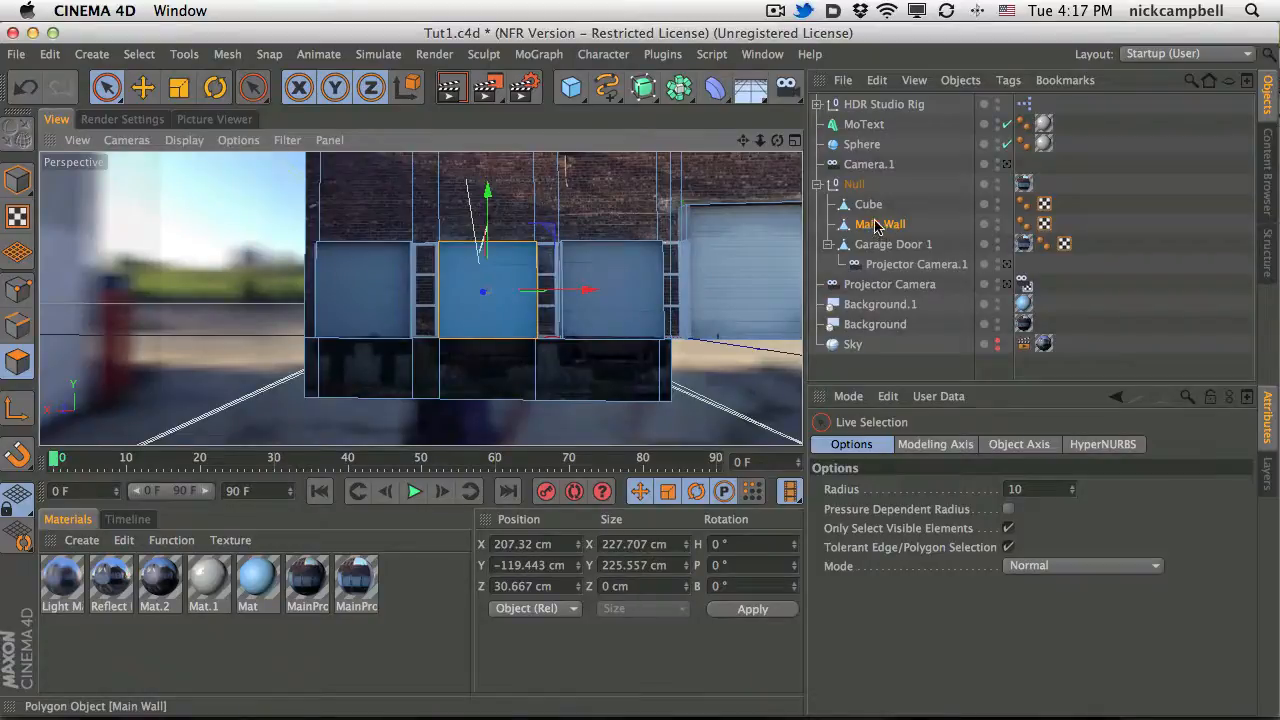
key(u)
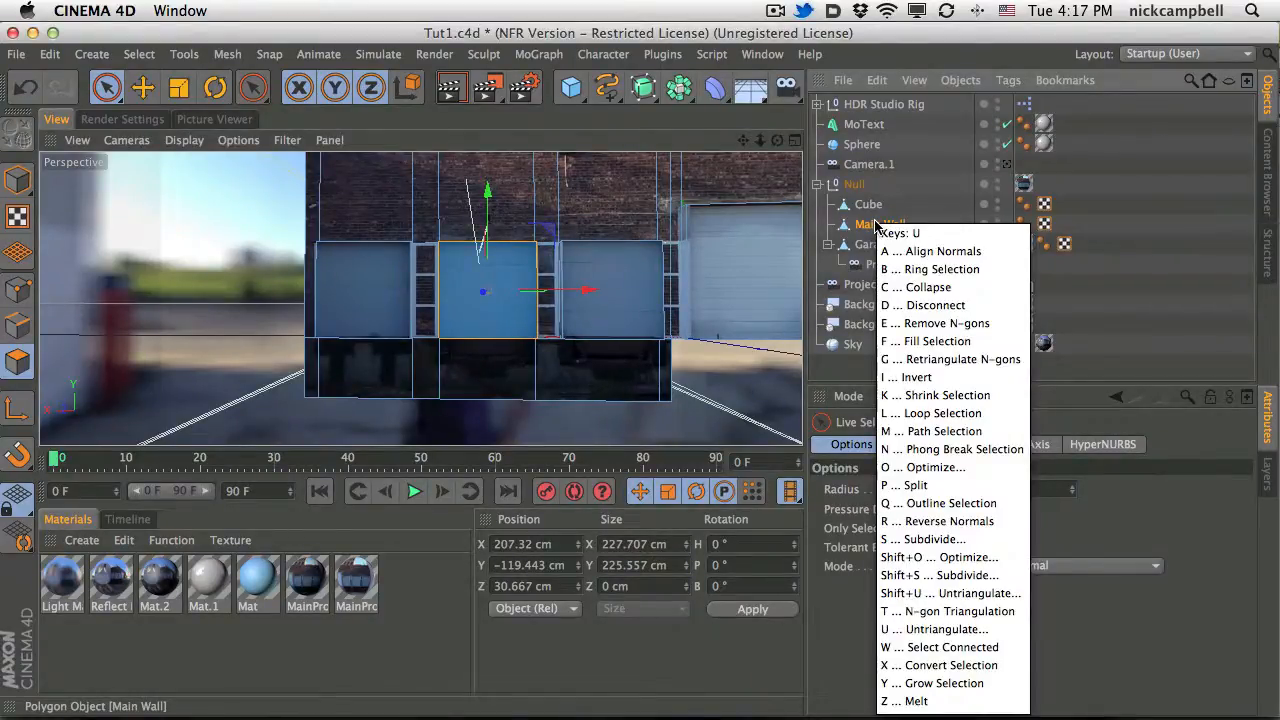
key(p)
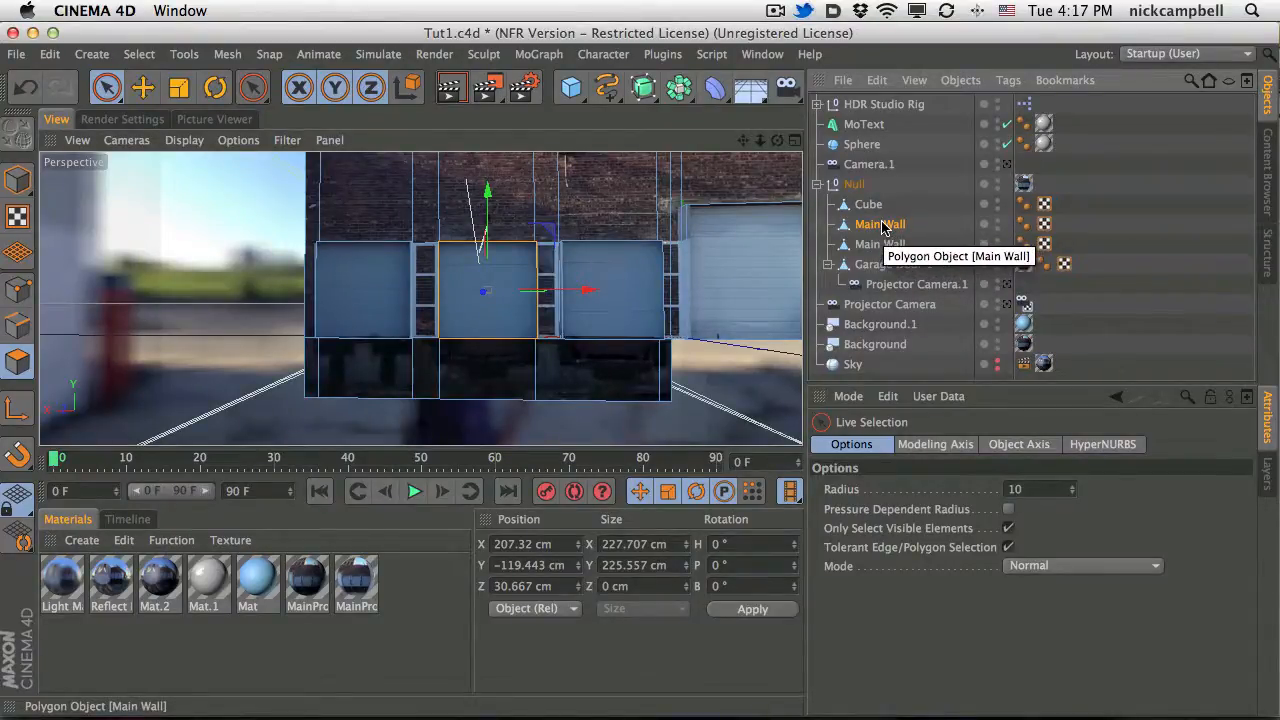
Try deleting the original Main Wall, restore it, and undo the door polygon's split.
key(Delete)
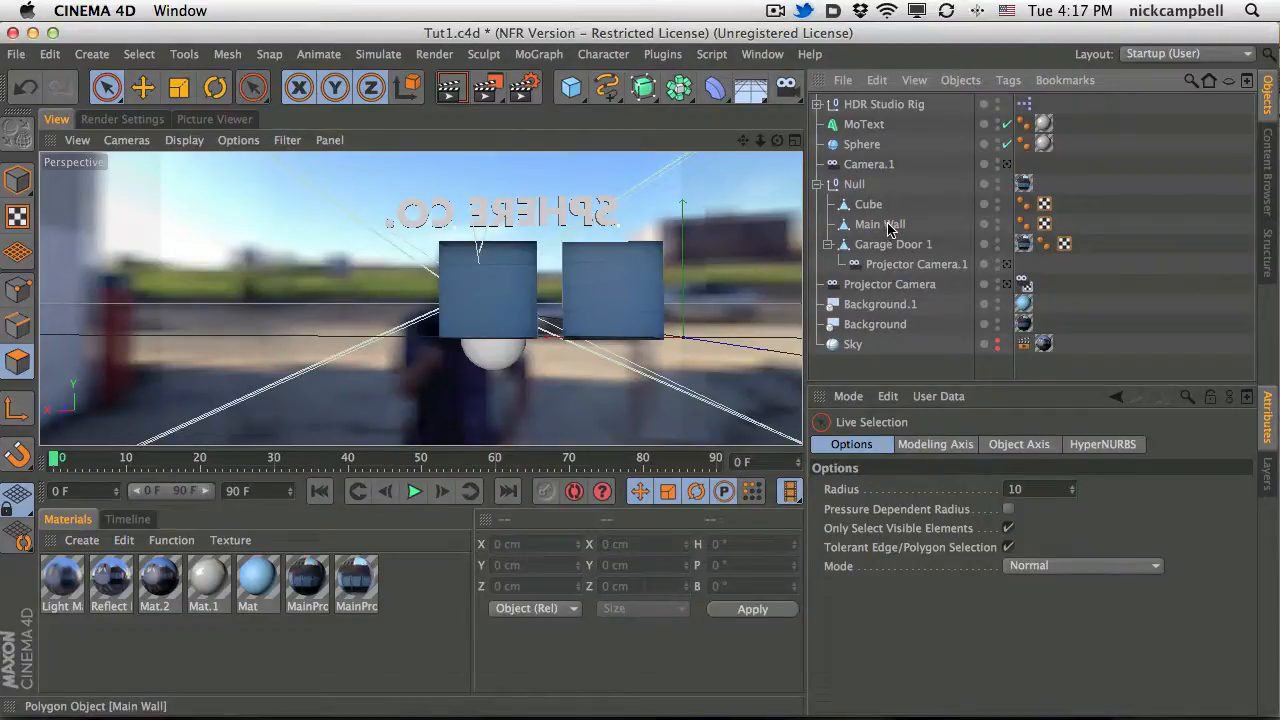
key(super+z)
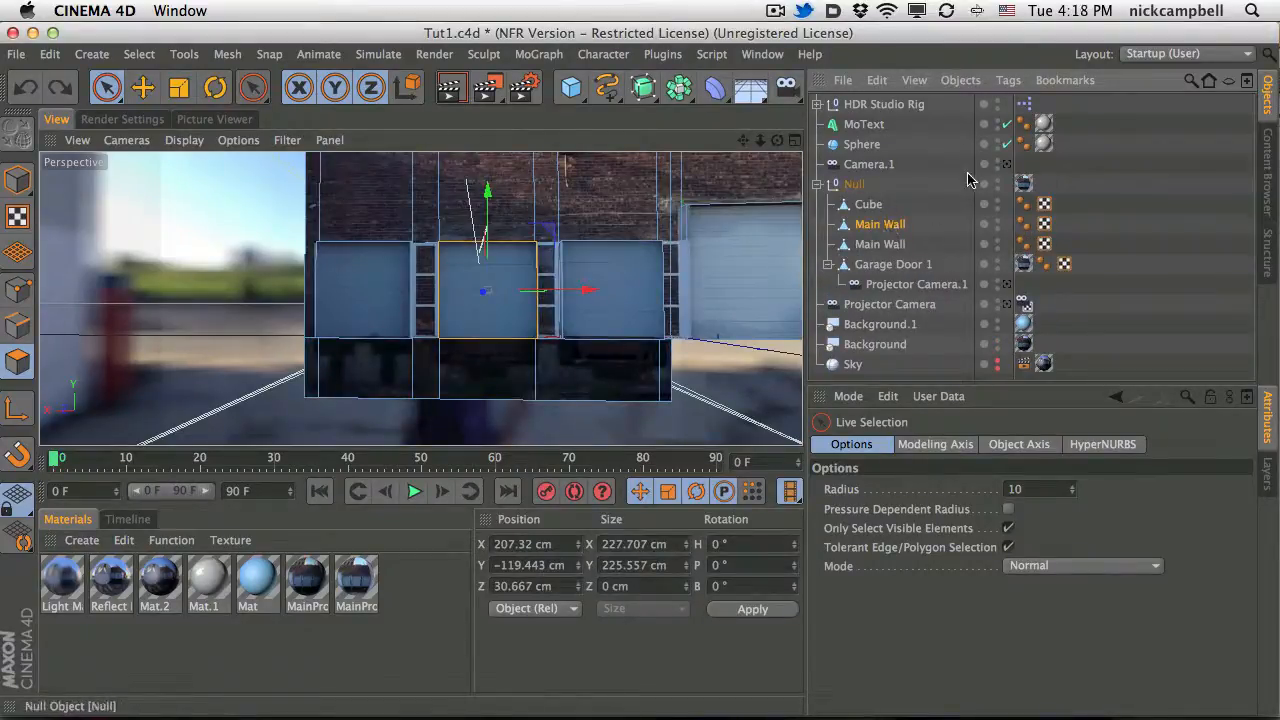
key(Delete)
key(super+z)
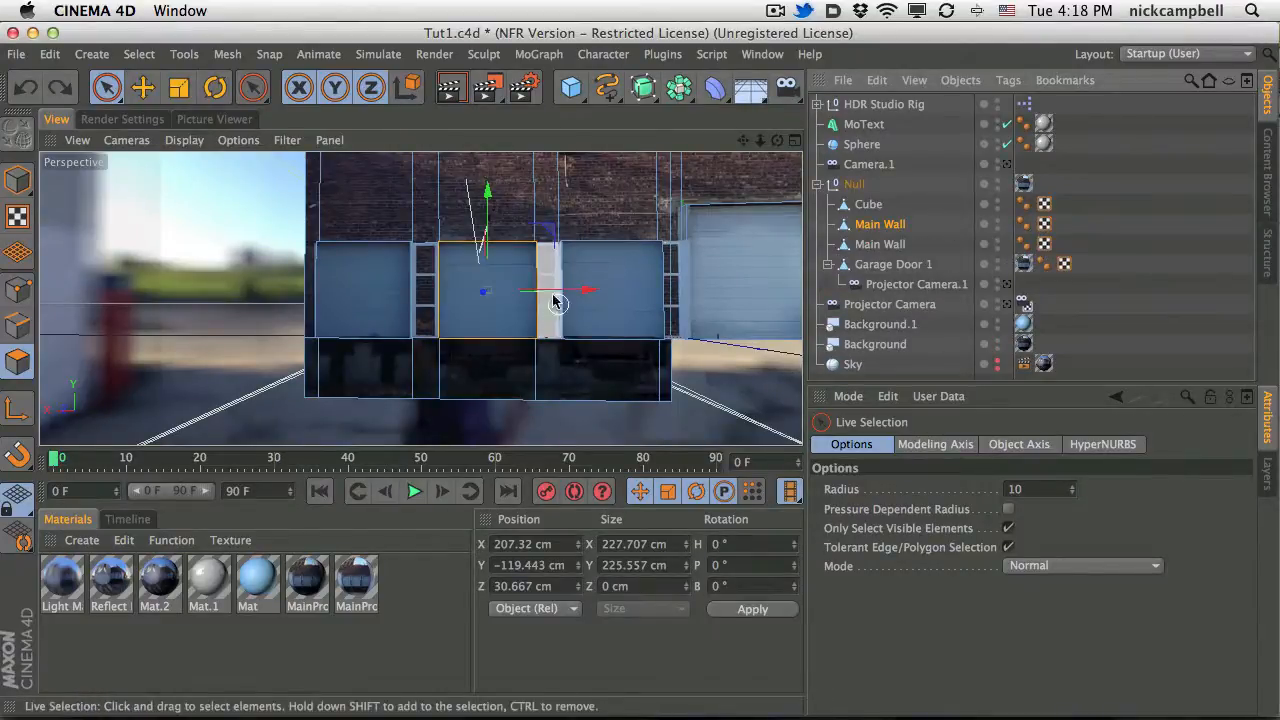
alt+drag(480, 300, 531, 351)
key(super+z)
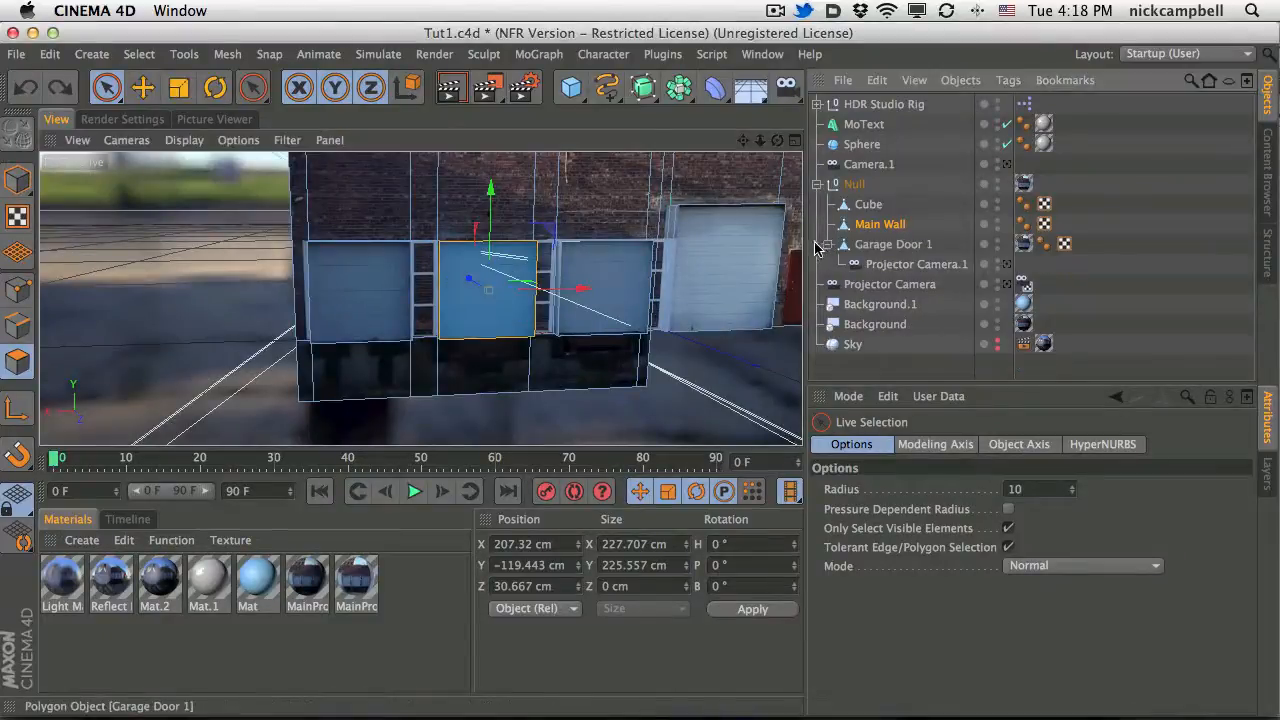
Select Main Wall's blue garage door polygon farthest from Garage Door 1, beside the side wall.
click(898, 246)
click(888, 226)
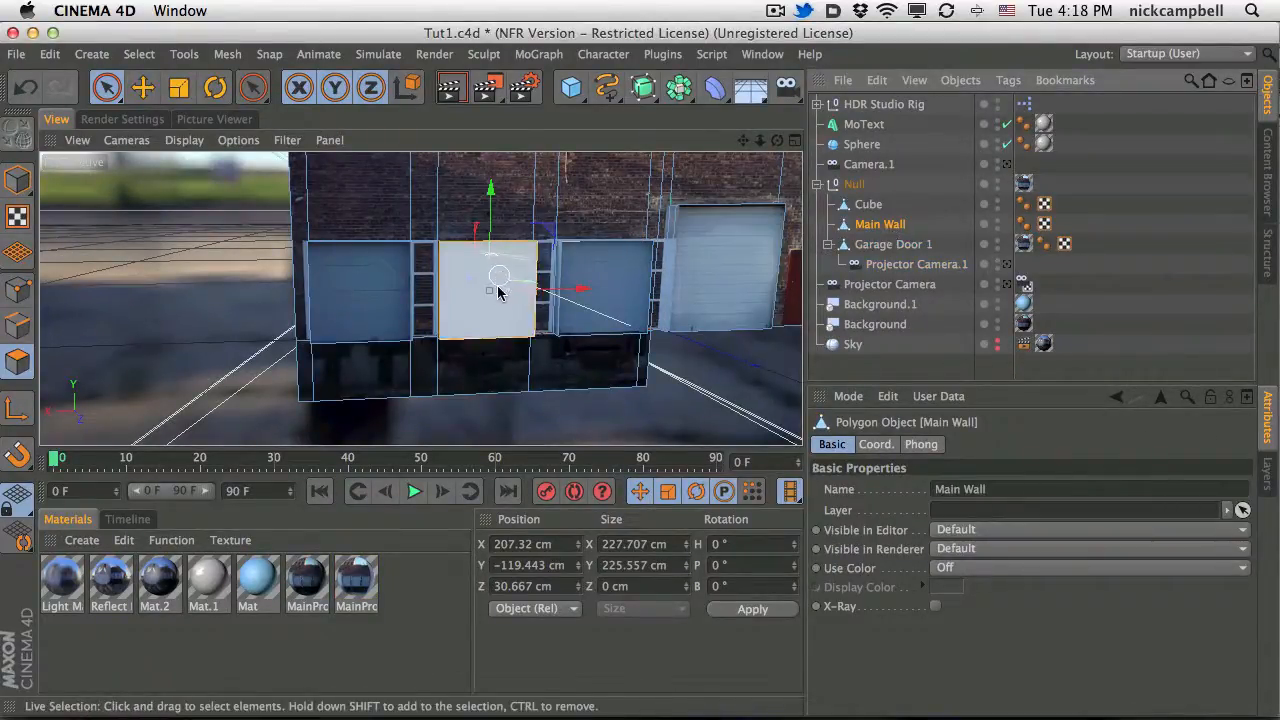
click(360, 290)
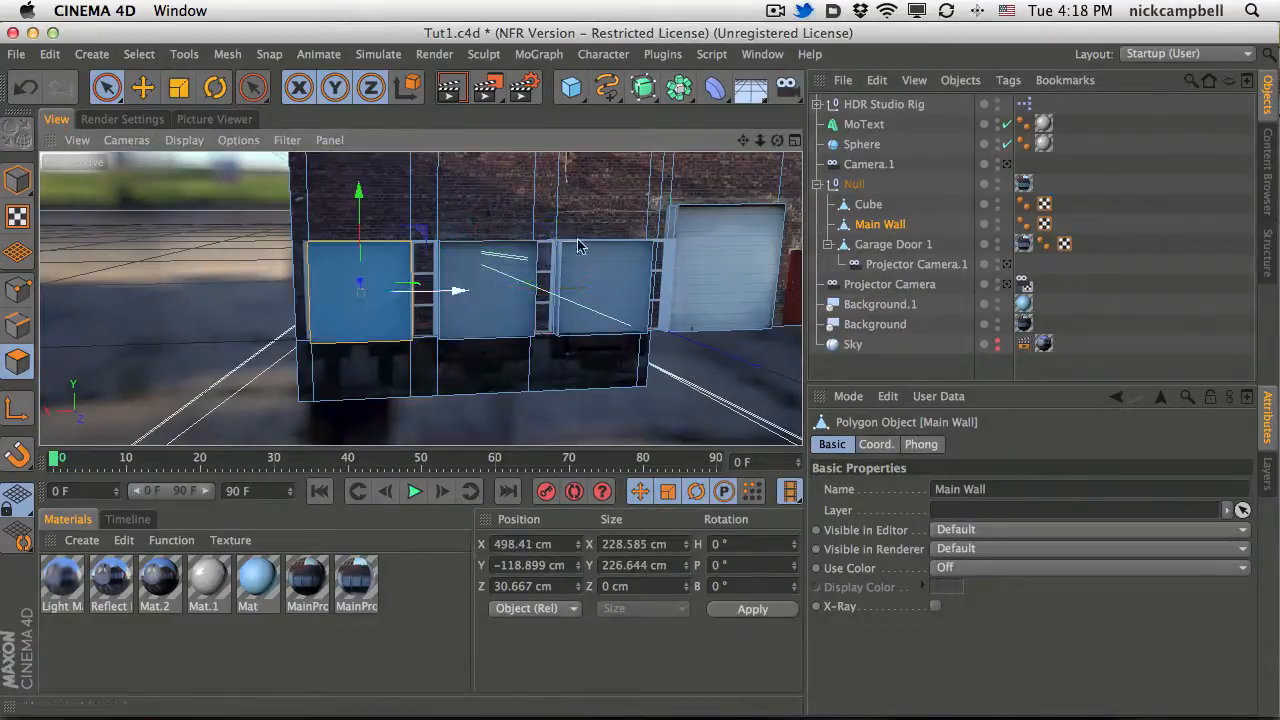
Try moving Garage Door 1 and the selected Main Wall door polygon, undoing each move.
click(880, 250)
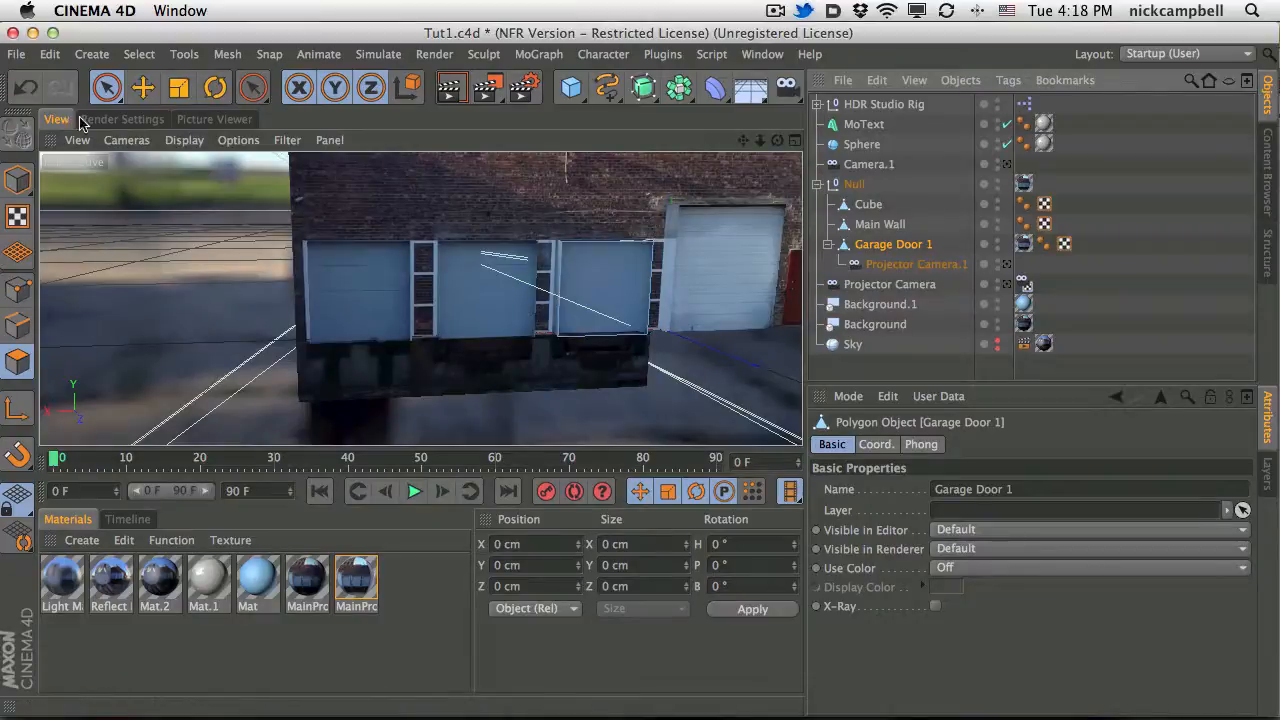
click(143, 87)
drag(592, 292, 602, 204)
key(super+z)
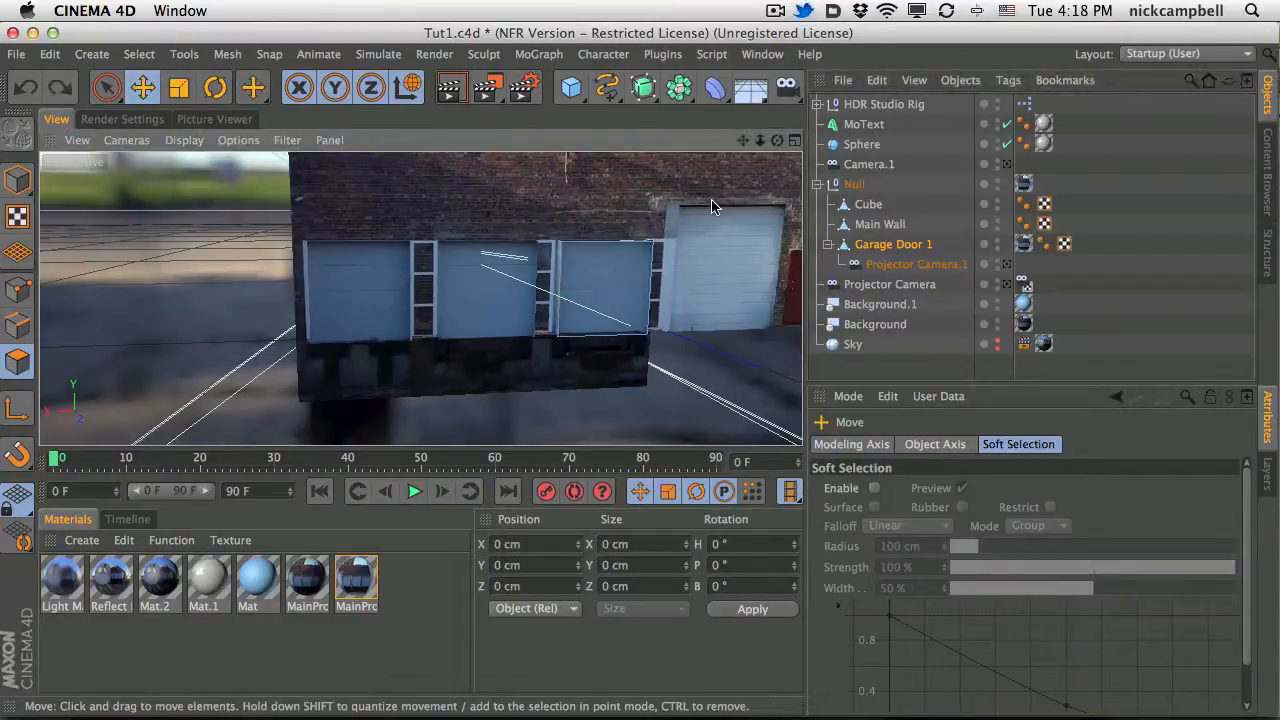
click(884, 225)
mouse_move(323, 311)
mouse_down()
mouse_move(260, 309)
mouse_move(303, 309)
mouse_up()
key(super+z)
Split the selected door polygon beside the side wall off Main Wall into a separate object.
click(873, 230)
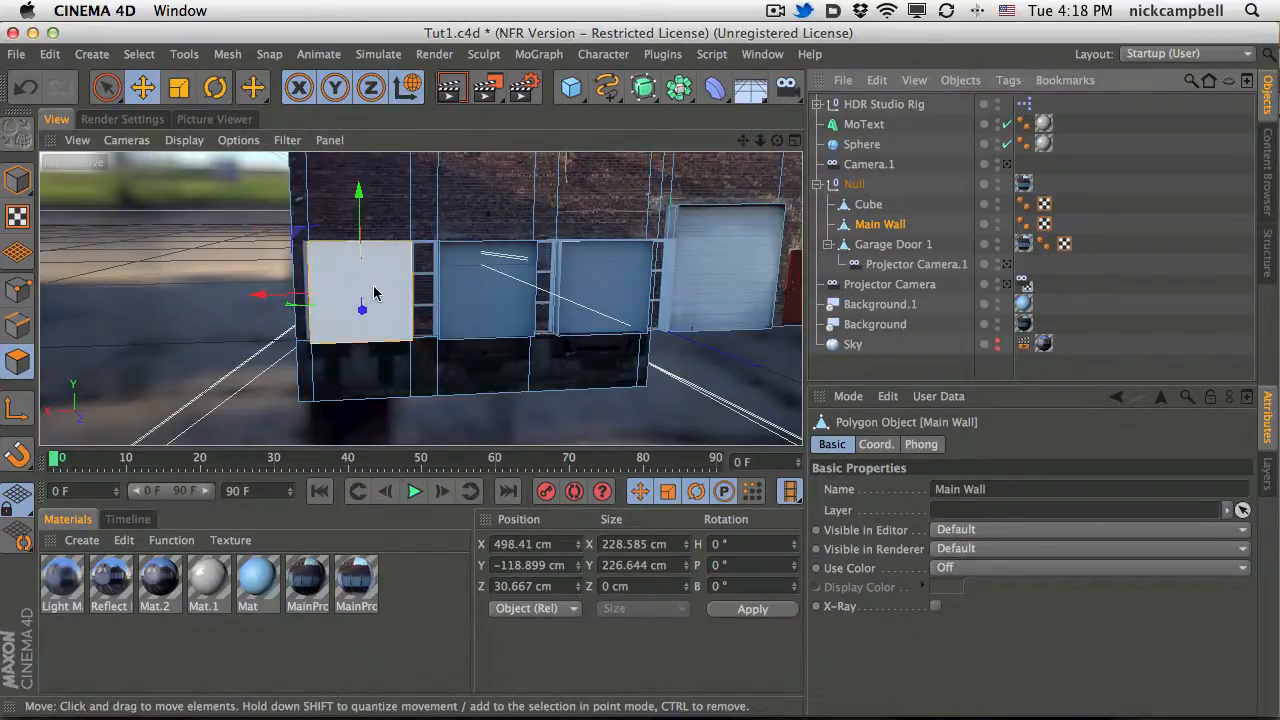
mouse_move(378, 288)
alt+mouse_down()
mouse_move(1075, 290)
mouse_move(300, 290)
mouse_move(391, 300)
alt+mouse_up()
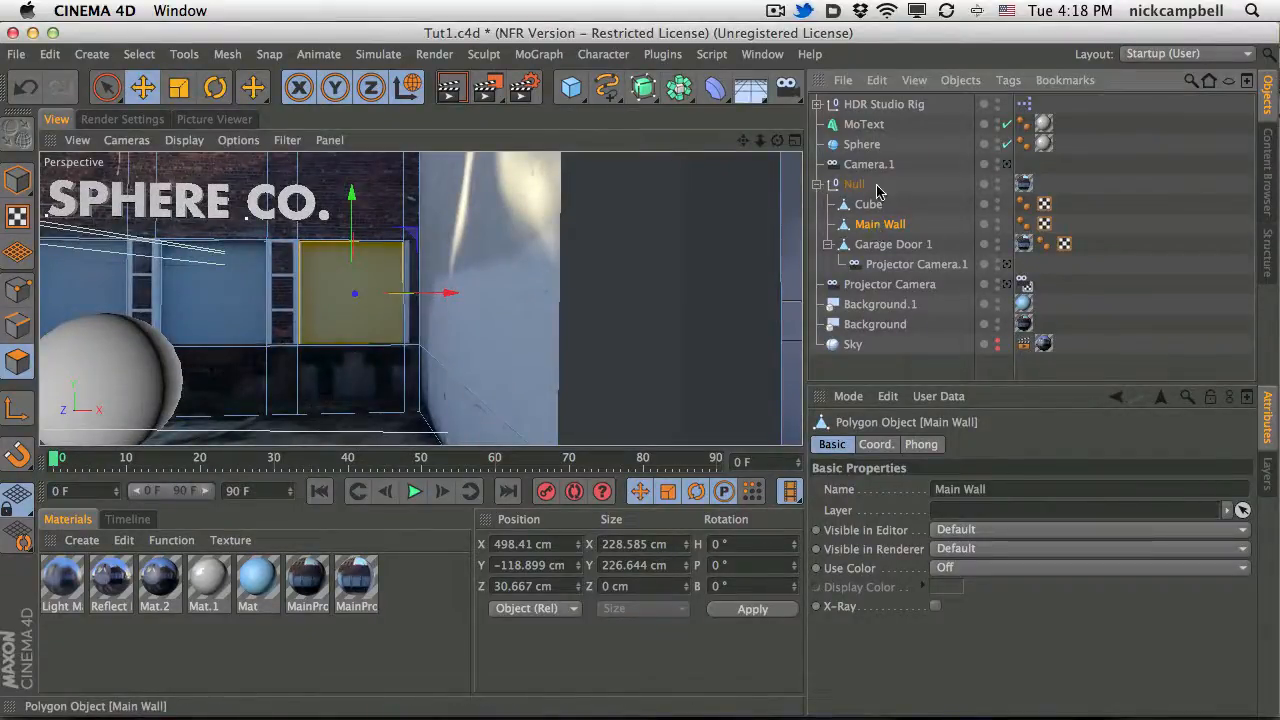
key(u)
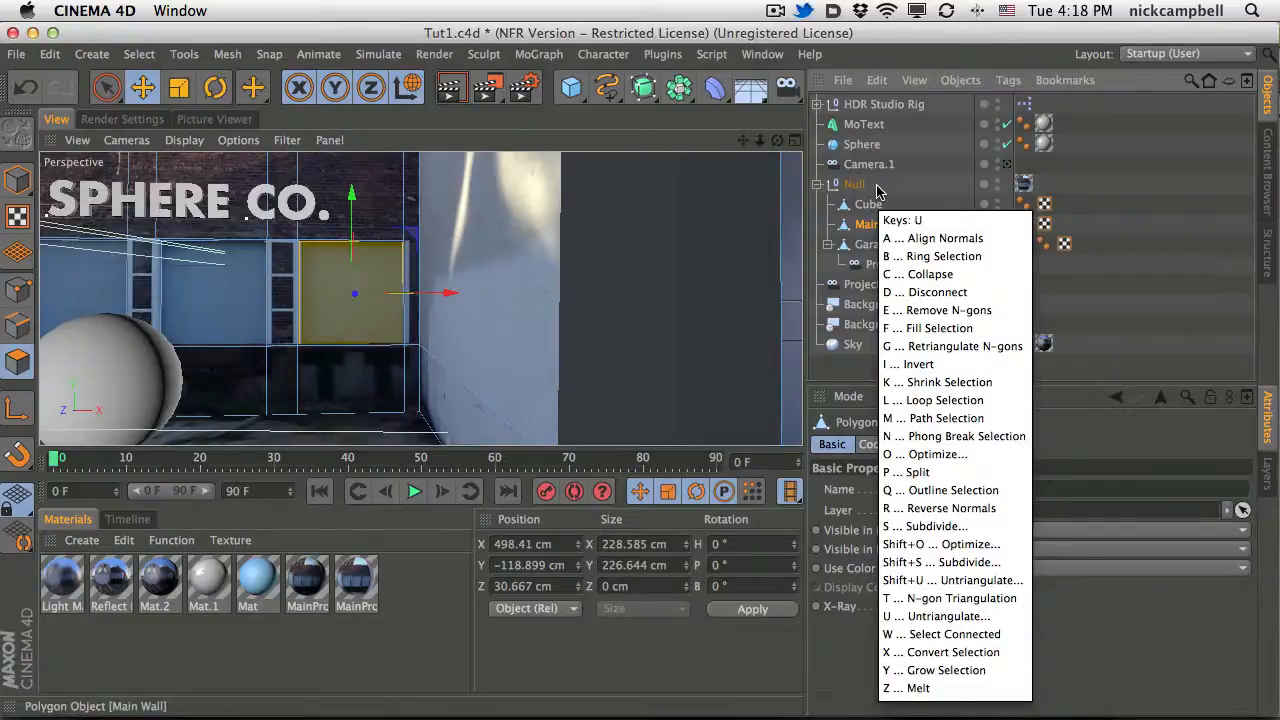
key(p)
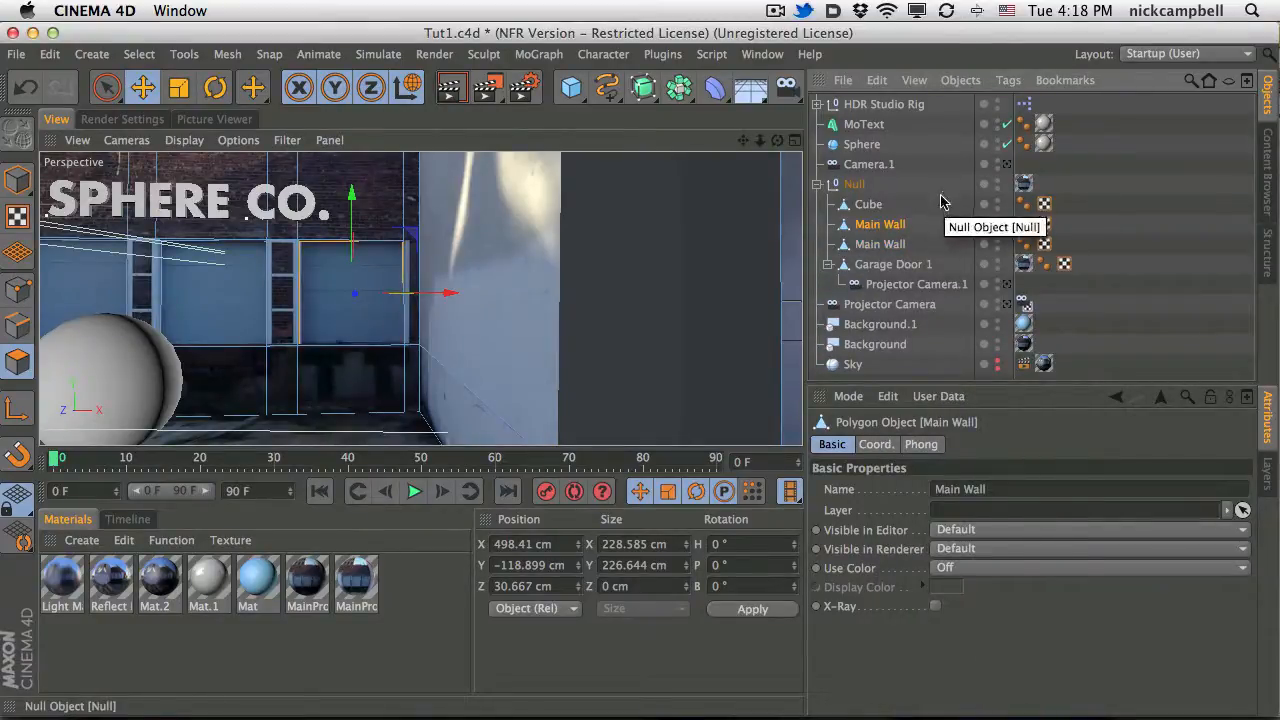
Delete the original Main Wall object and look through Projector Camera.
key(Delete)
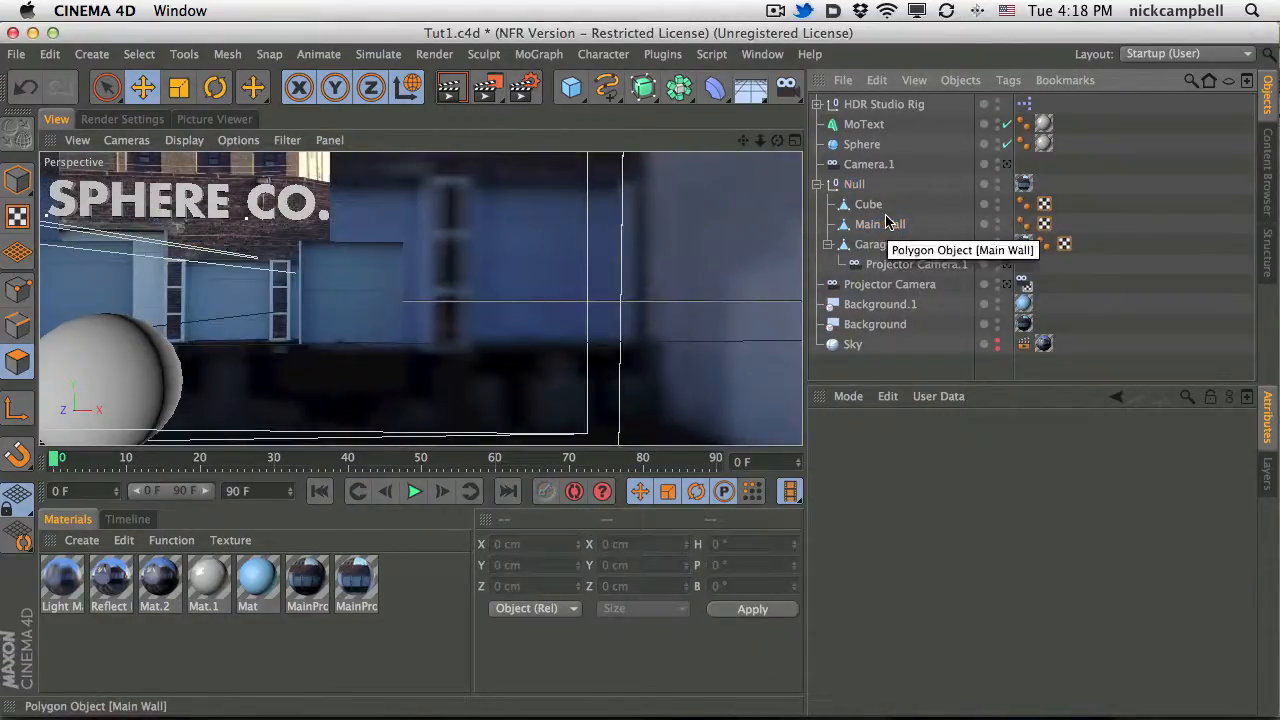
click(1018, 285)
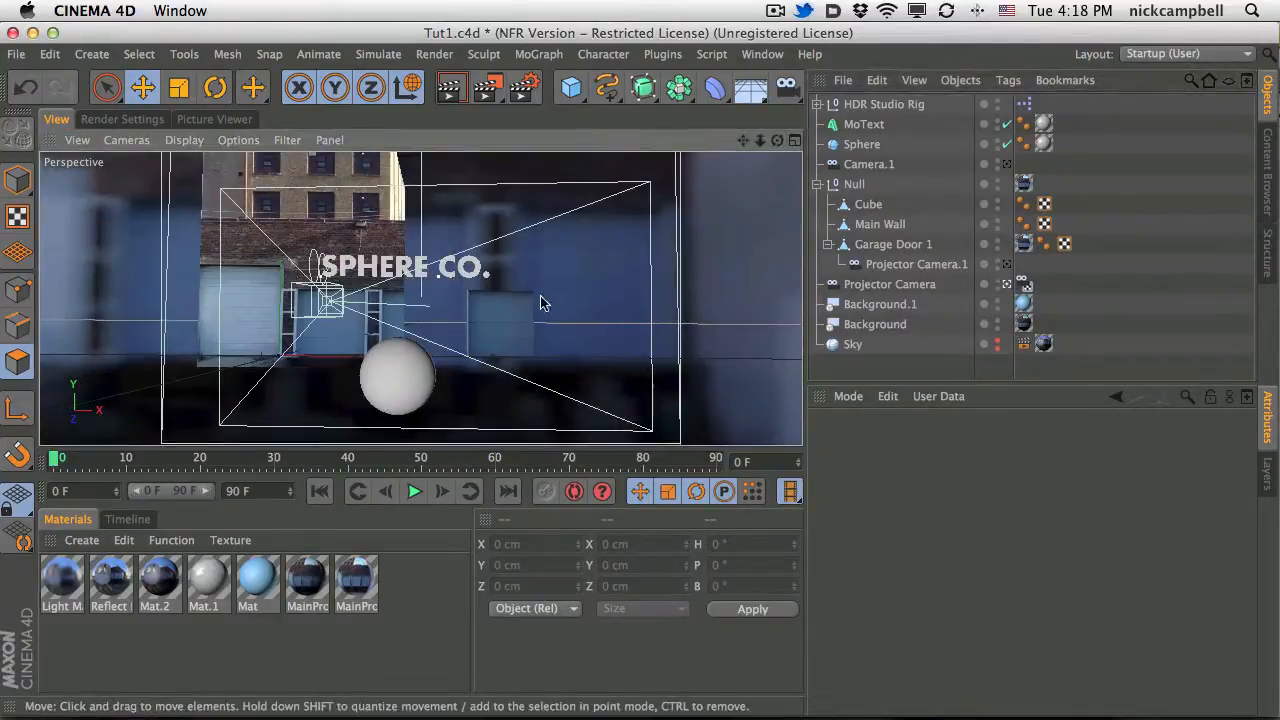
Leave Projector Camera's view and examine the separated garage doors without the original Main Wall from behind.
click(1008, 284)
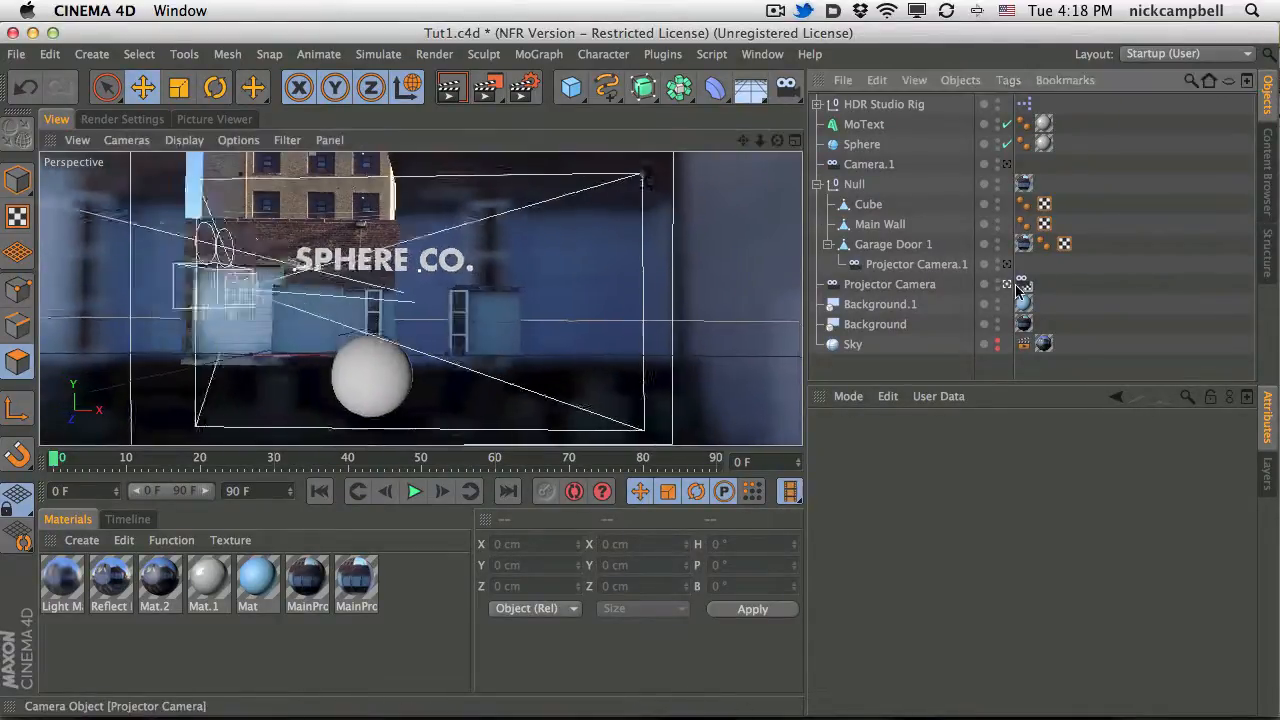
alt+drag(475, 316, 371, 297)
key(super+shift+z)
click(477, 326)
click(1007, 285)
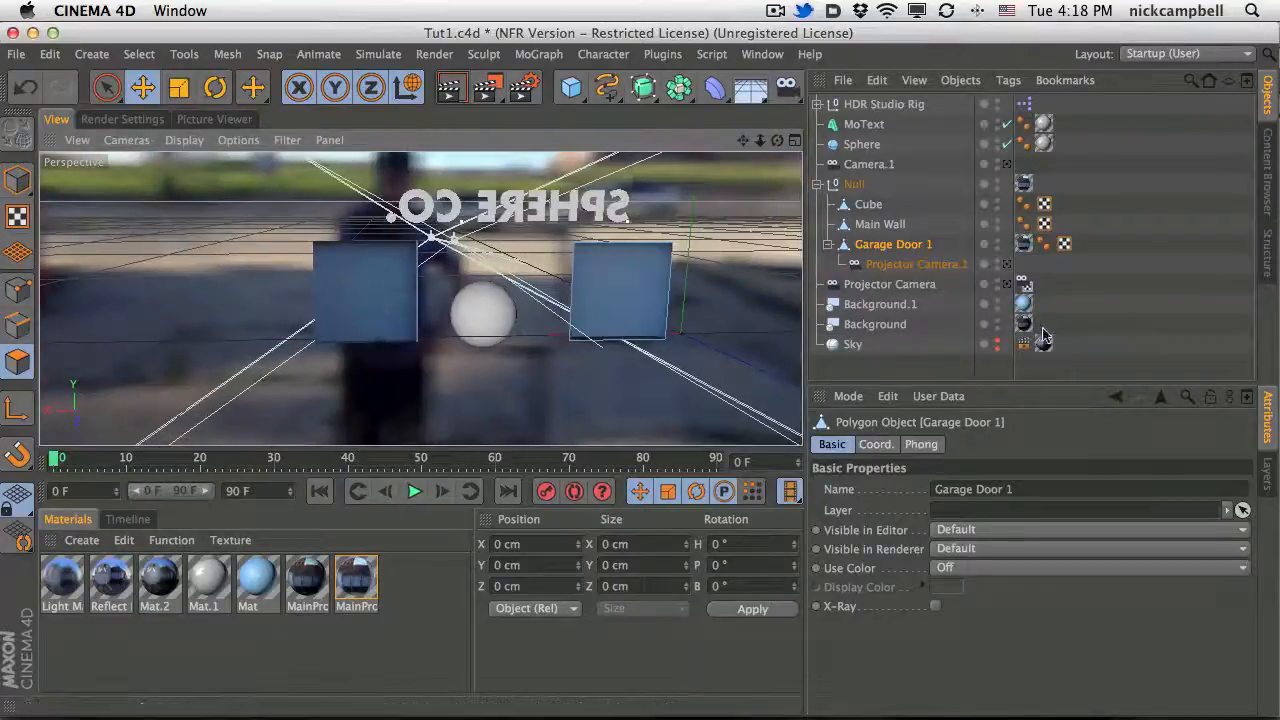
click(1008, 265)
click(1009, 258)
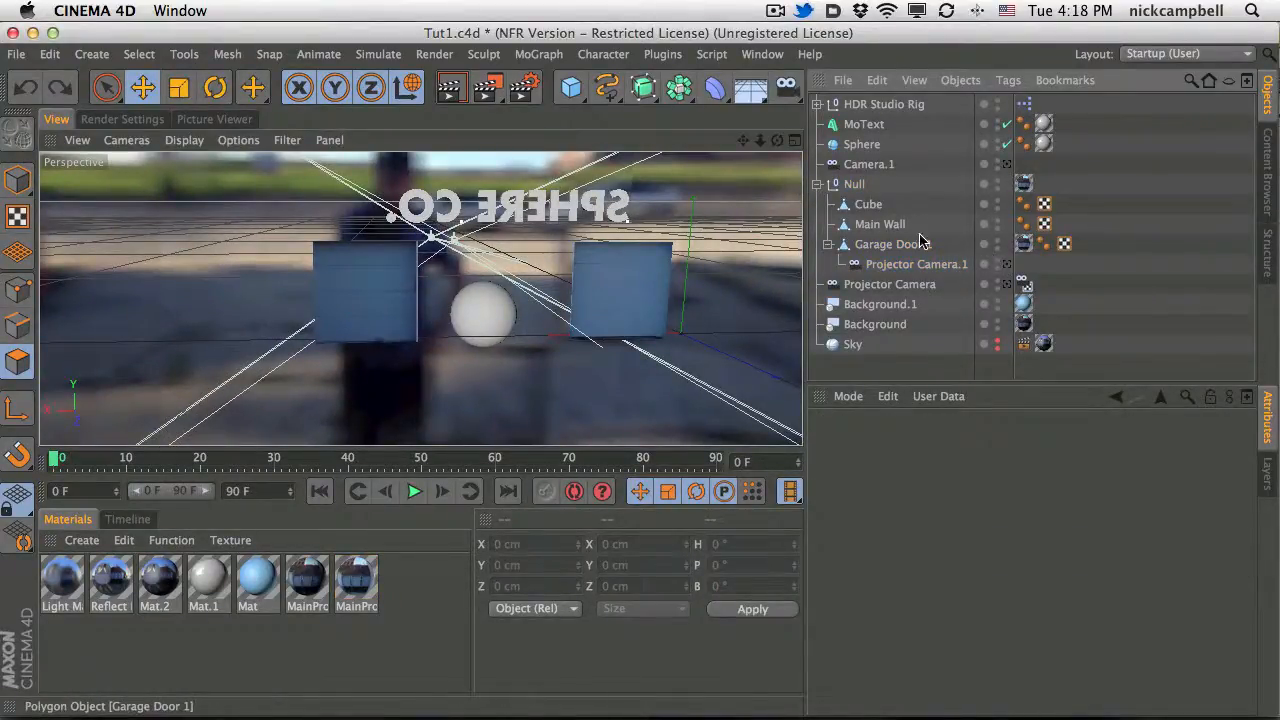
Undo the deletion of the original Main Wall and select it as a whole object in Model mode.
key(super+z)
click(883, 244)
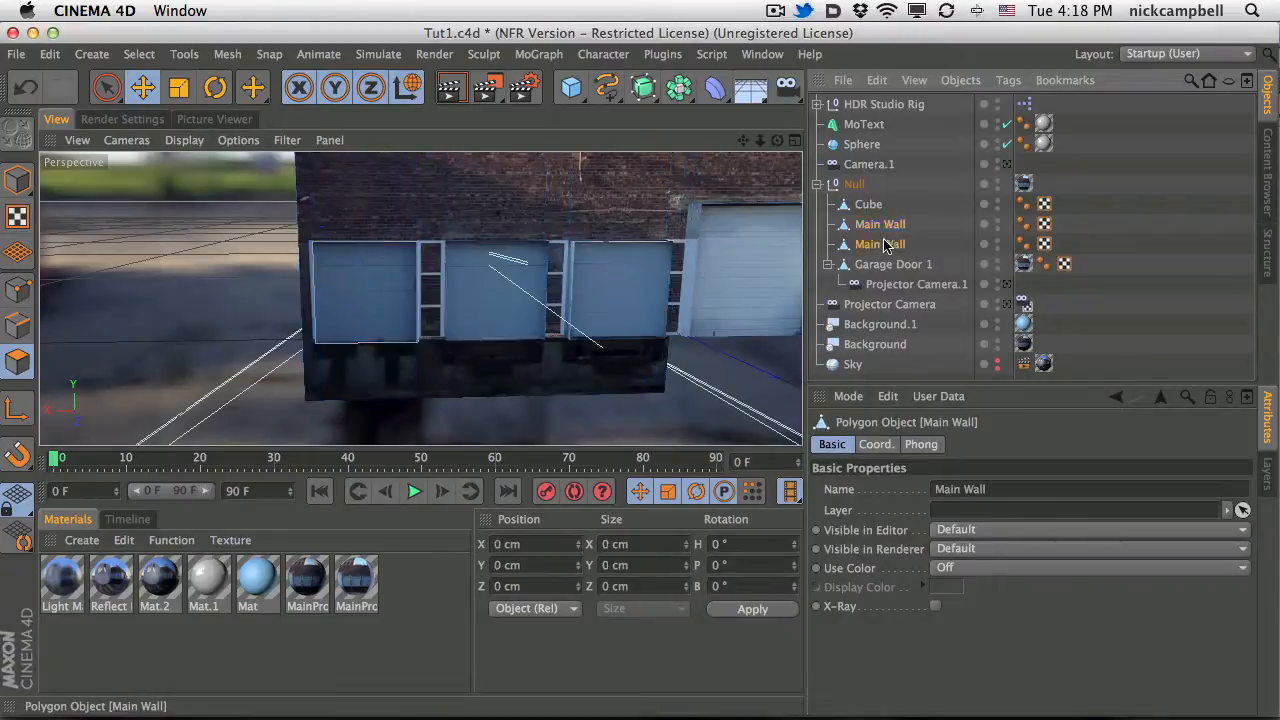
click(893, 224)
click(18, 180)
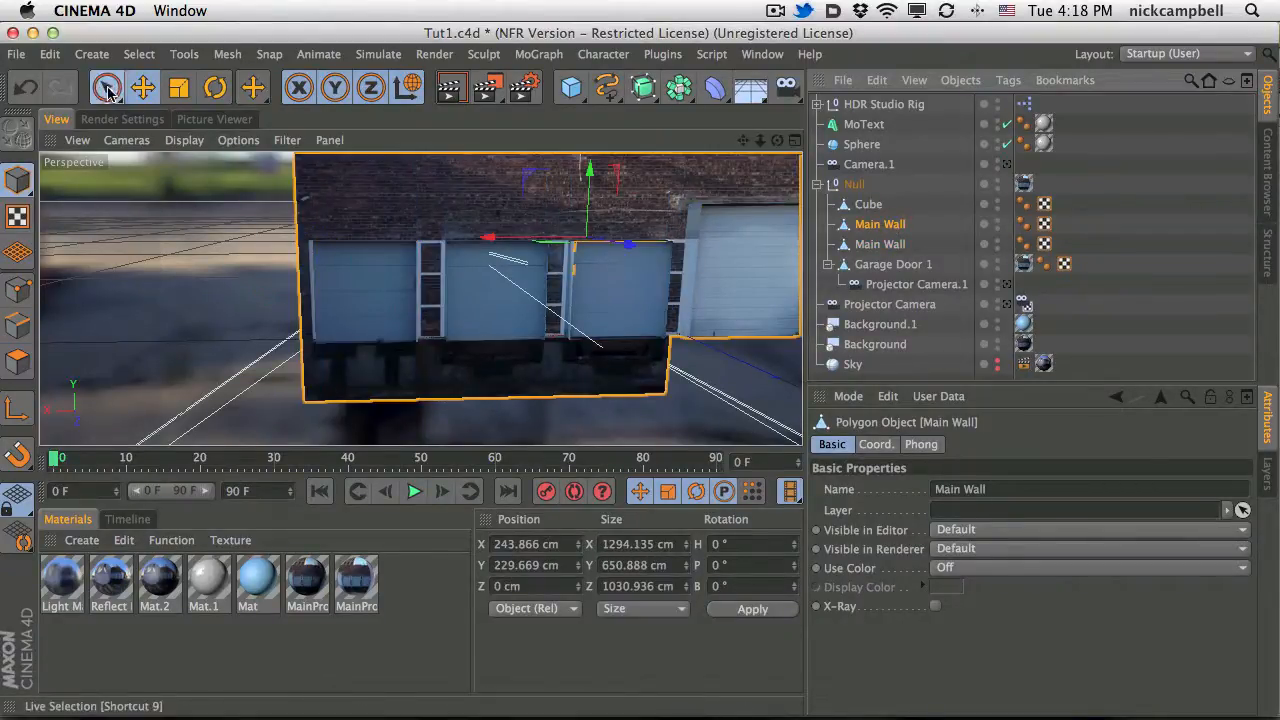
click(107, 87)
mouse_move(551, 240)
mouse_down()
mouse_move(463, 240)
mouse_move(600, 243)
mouse_move(560, 242)
mouse_up()
click(887, 229)
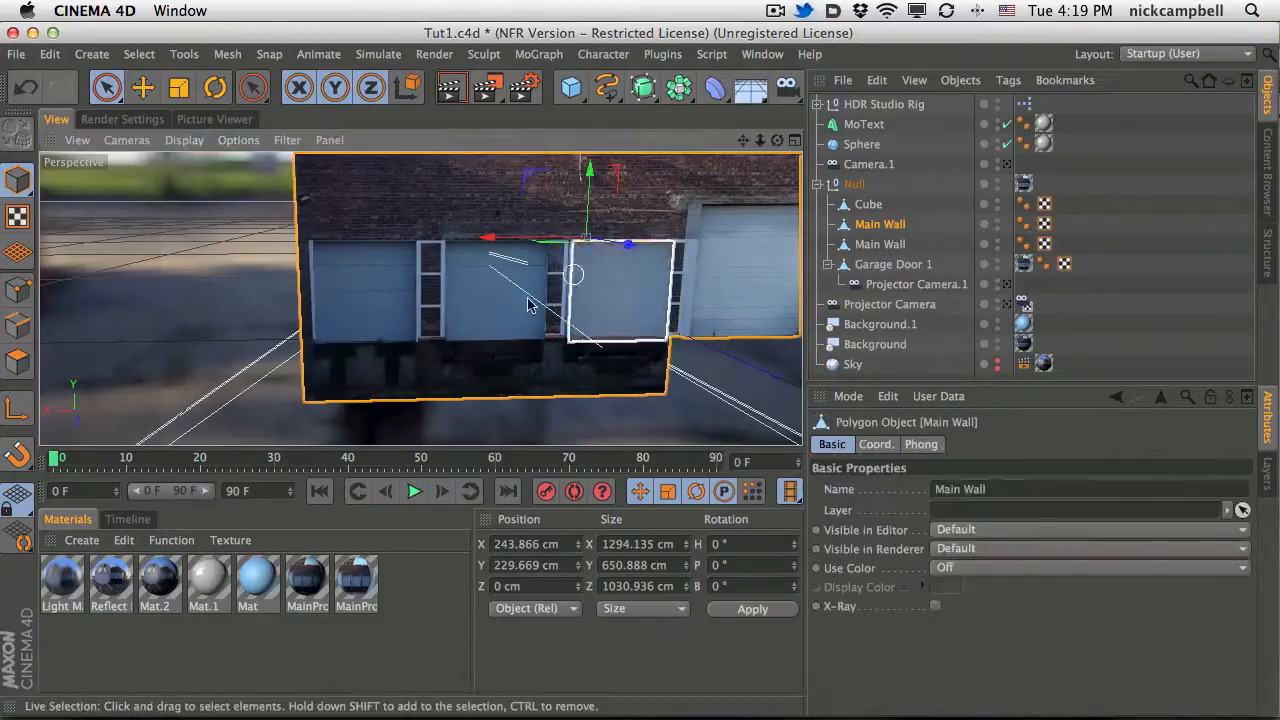
Try moving the original Main Wall as a whole object, undoing each move.
alt+drag(586, 306, 1140, 290)
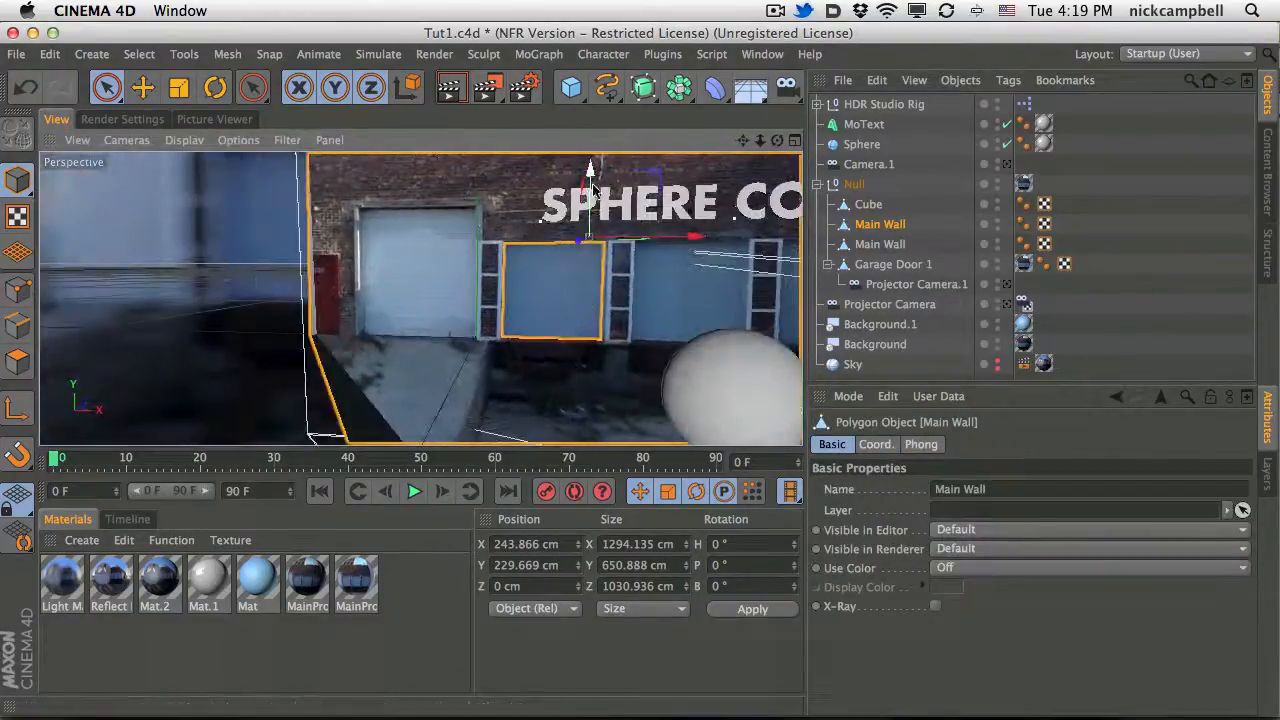
drag(662, 237, 668, 262)
key(super+z)
alt+right_drag(672, 270, 580, 275)
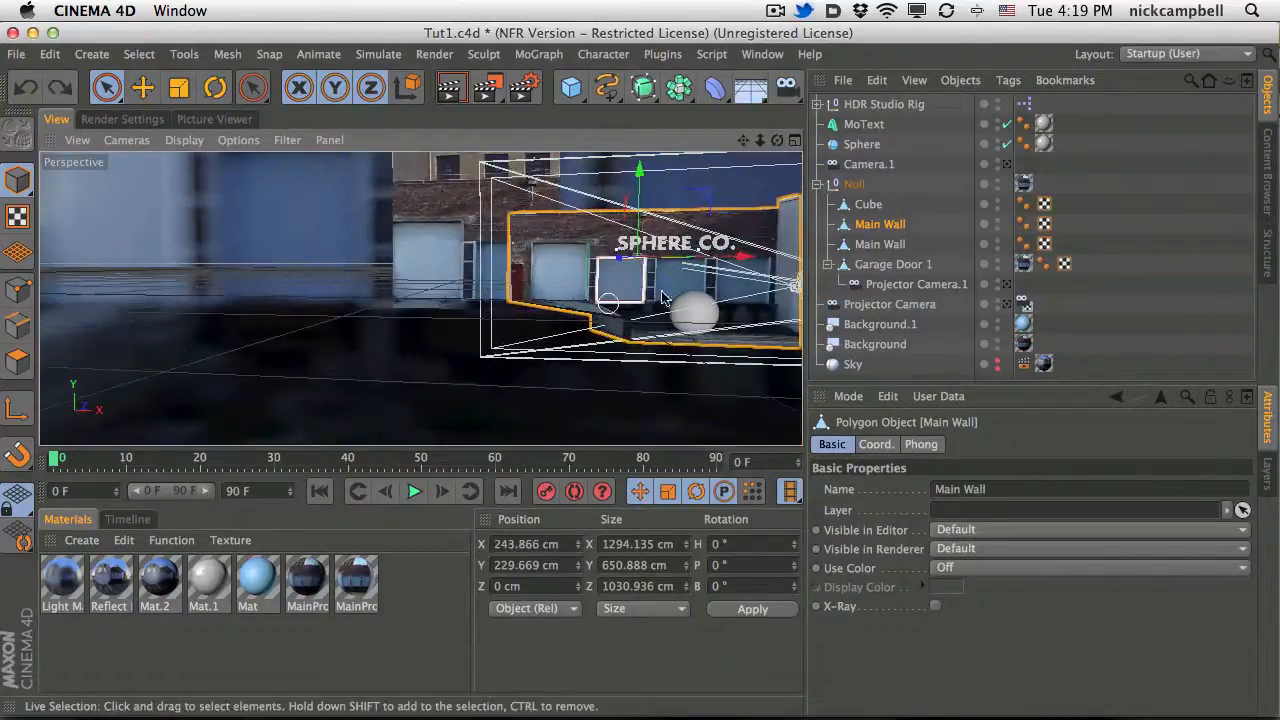
alt+middle_drag(672, 270, 549, 293)
mouse_move(549, 293)
alt+mouse_down()
mouse_move(580, 329)
mouse_move(557, 288)
alt+mouse_up()
alt+middle_drag(320, 175, 420, 297)
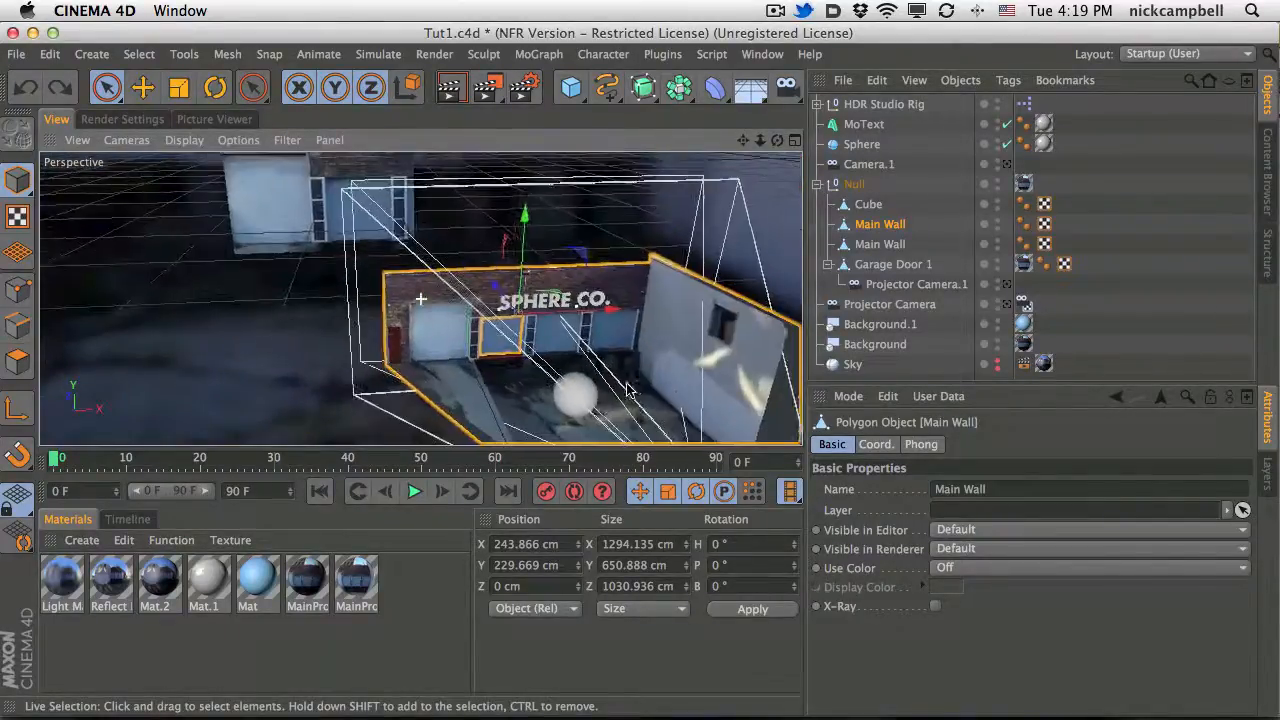
drag(520, 234, 509, 300)
key(super+z)
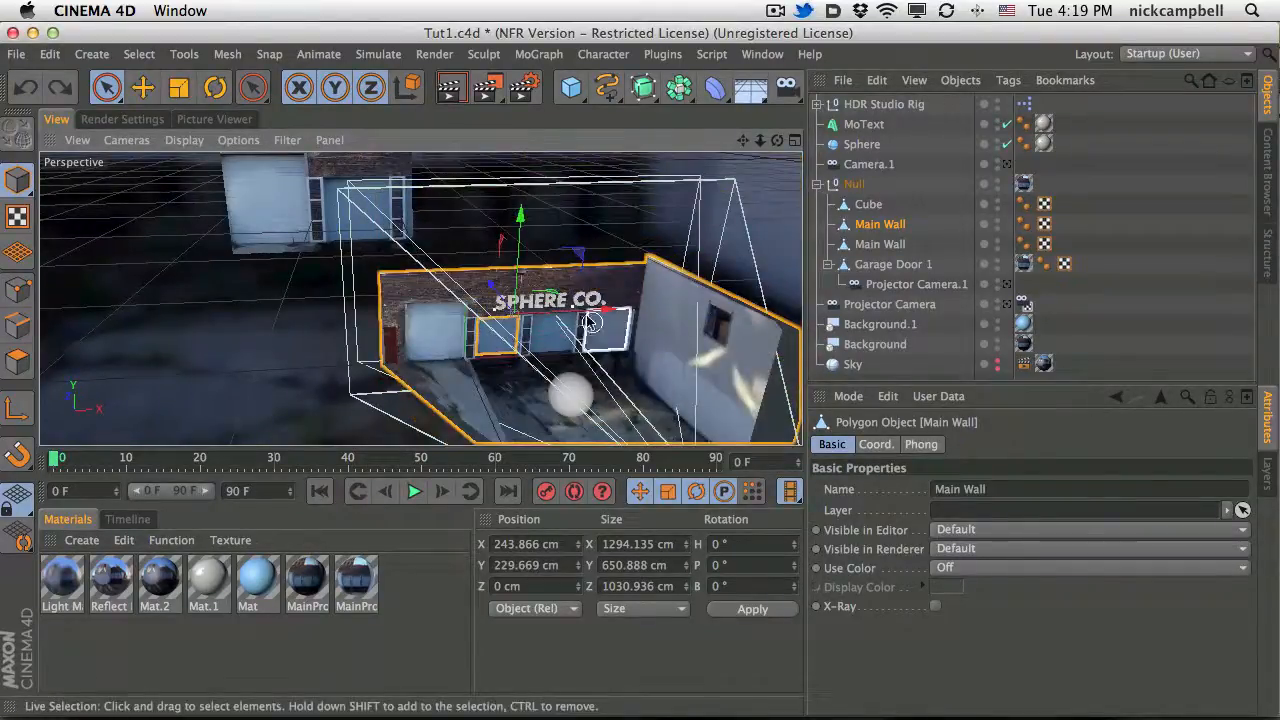
Delete the split-off Main Wall object holding only the garage door beside the side wall.
alt+drag(587, 311, 532, 276)
click(885, 246)
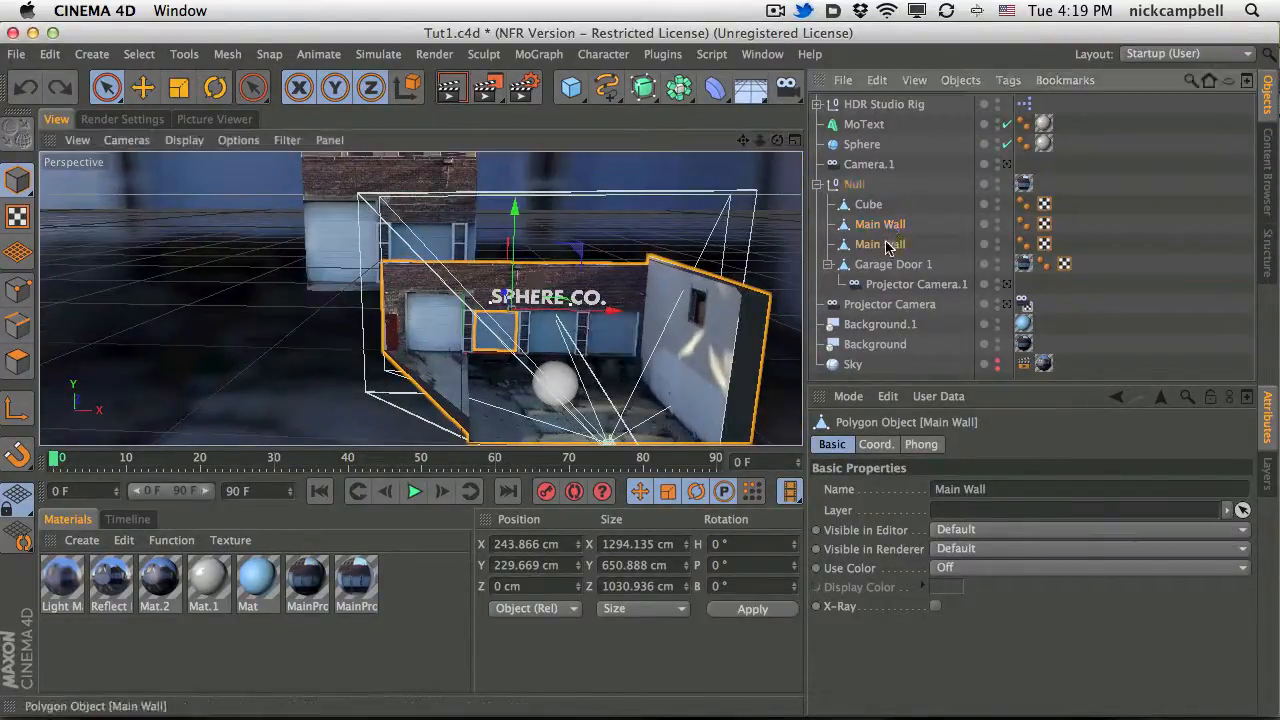
click(898, 226)
click(608, 332)
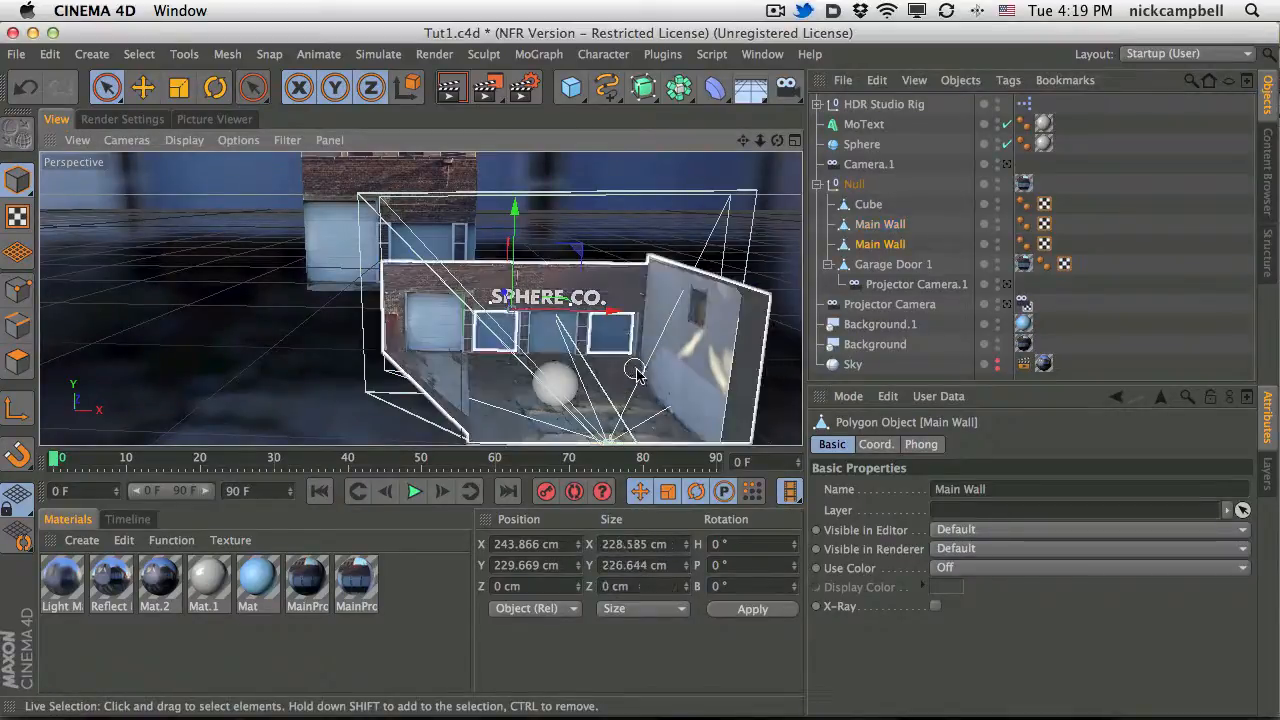
drag(23, 183, 53, 207)
click(21, 179)
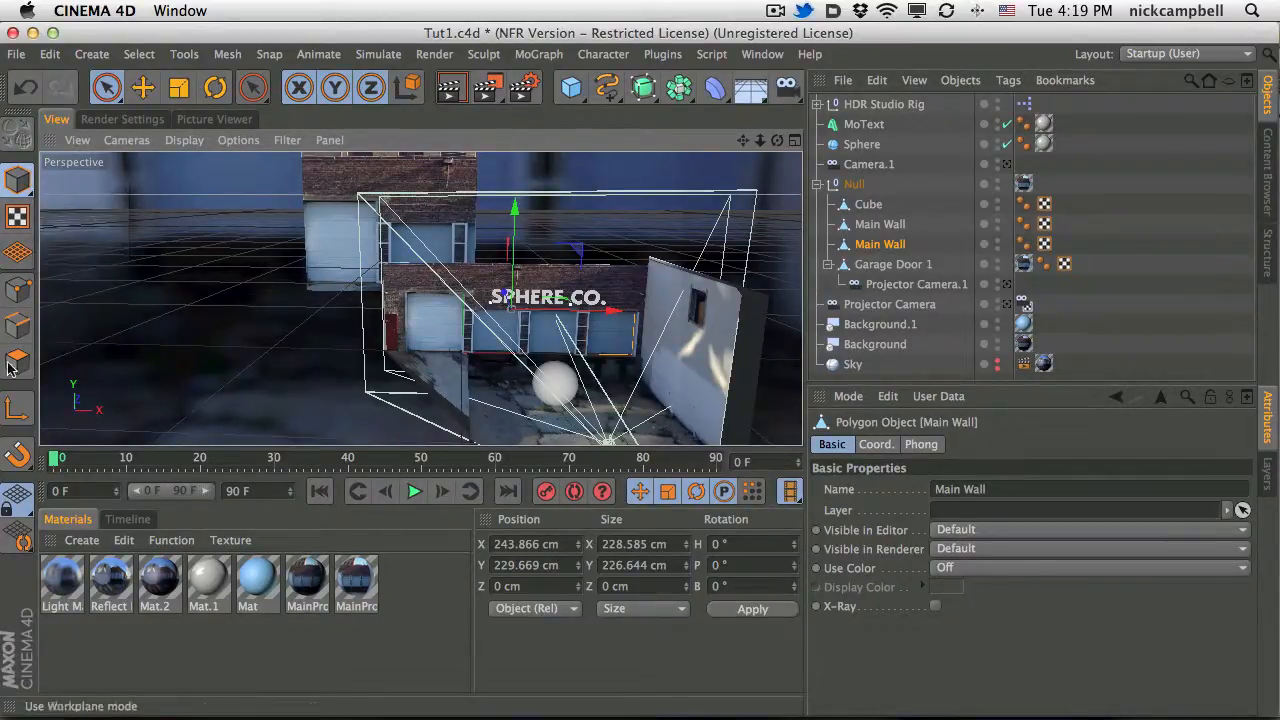
click(28, 366)
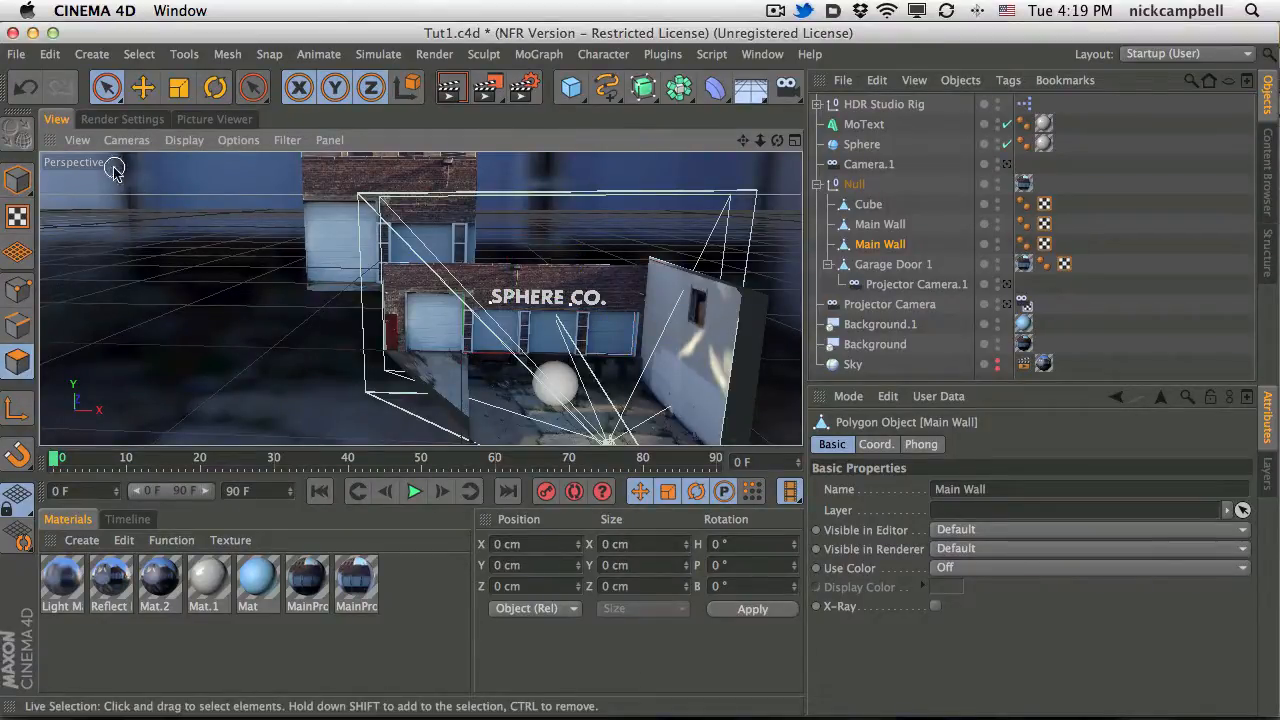
click(612, 340)
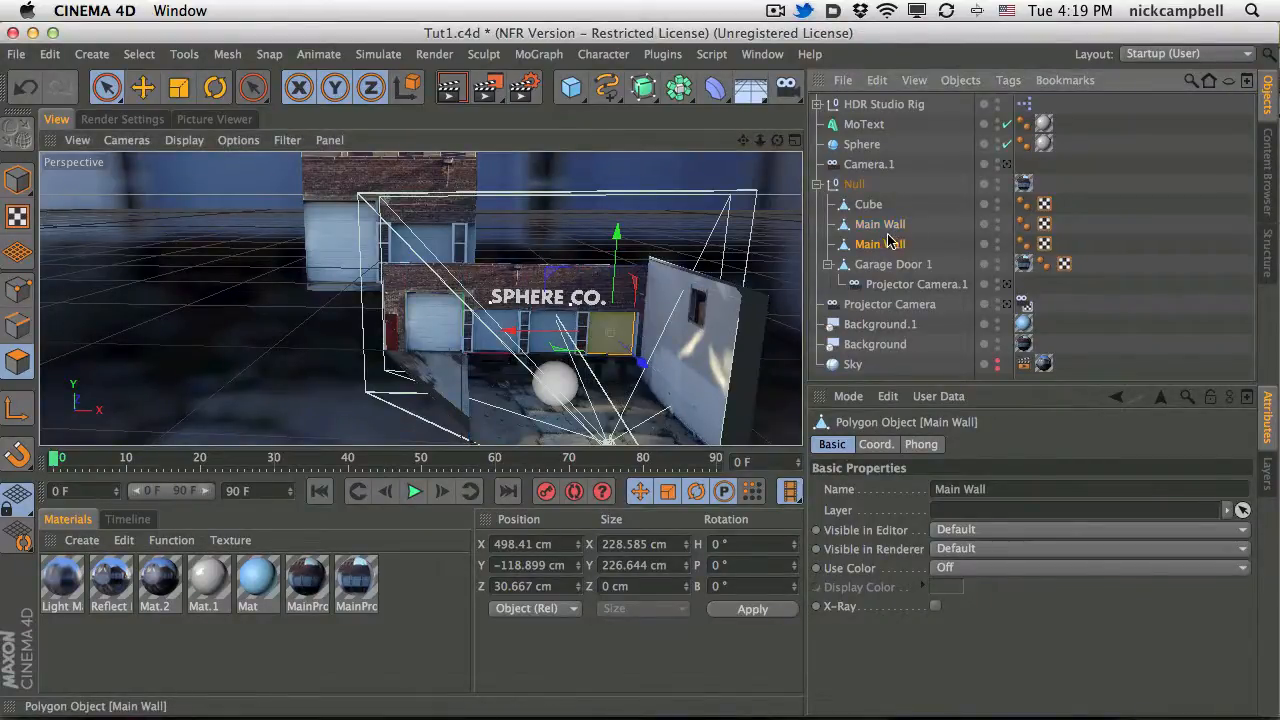
key(Delete)
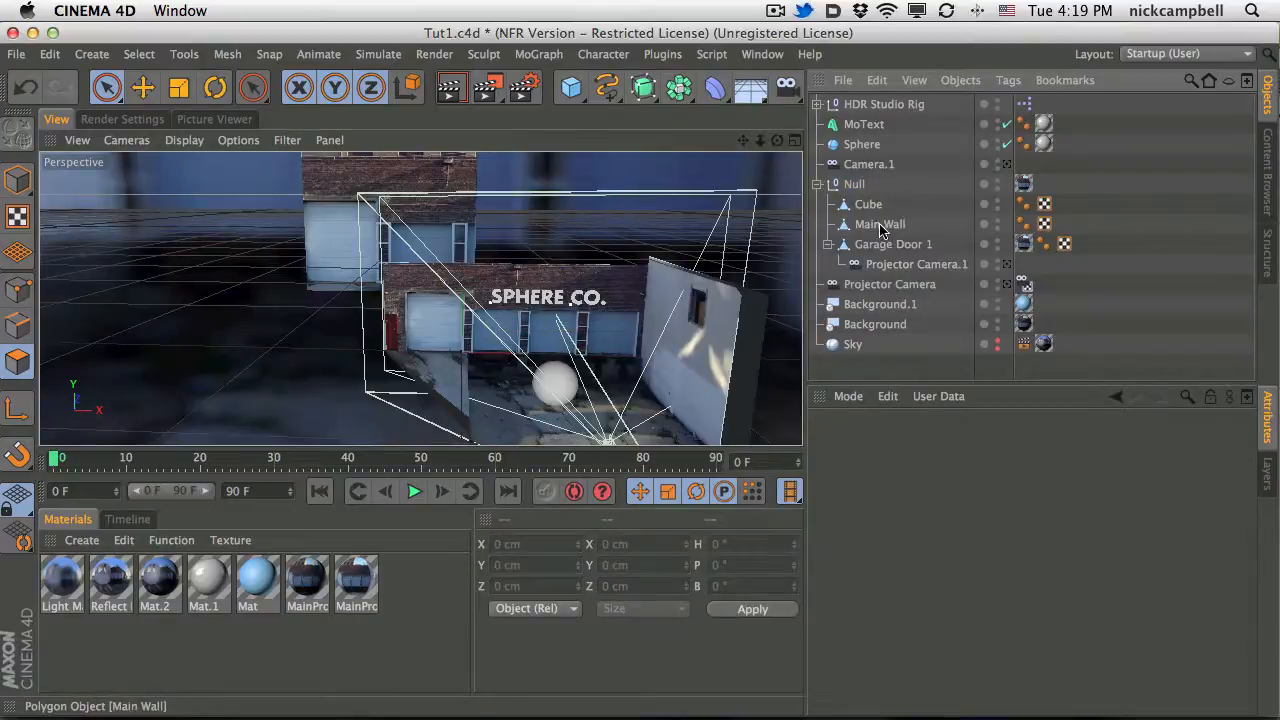
Split the garage door polygon beside the side wall off the remaining Main Wall.
click(880, 226)
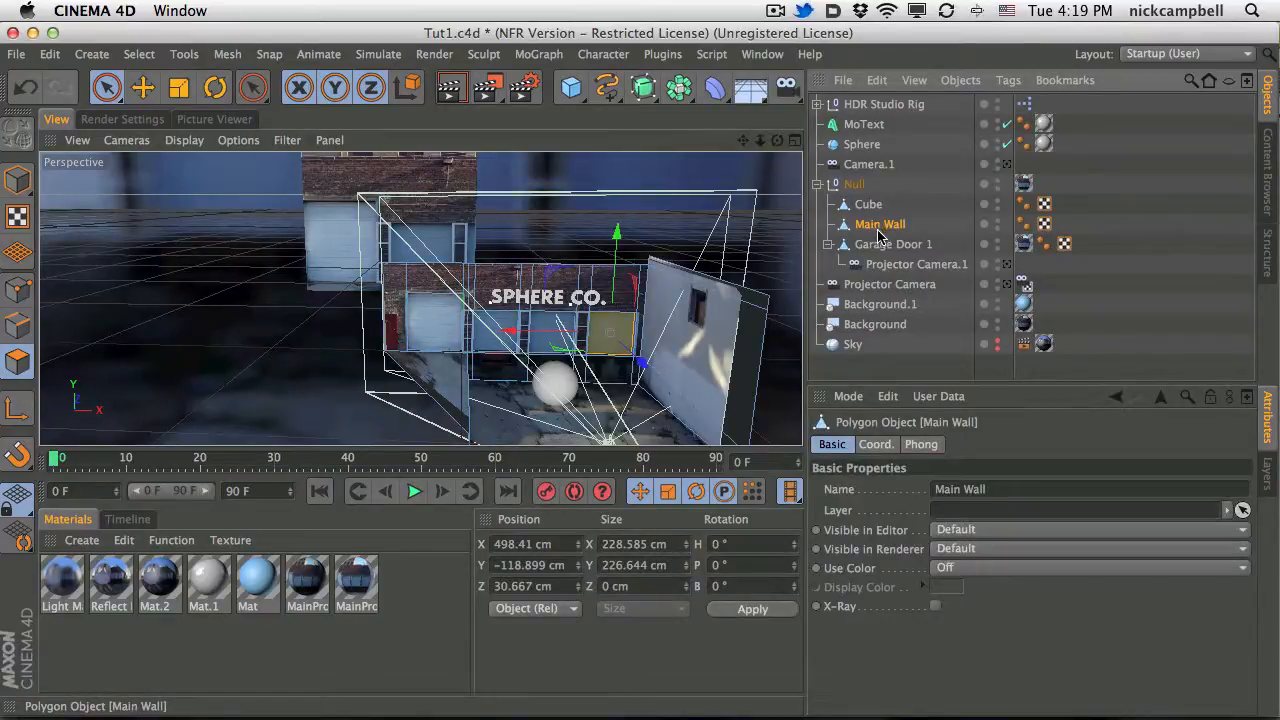
click(868, 204)
click(606, 262)
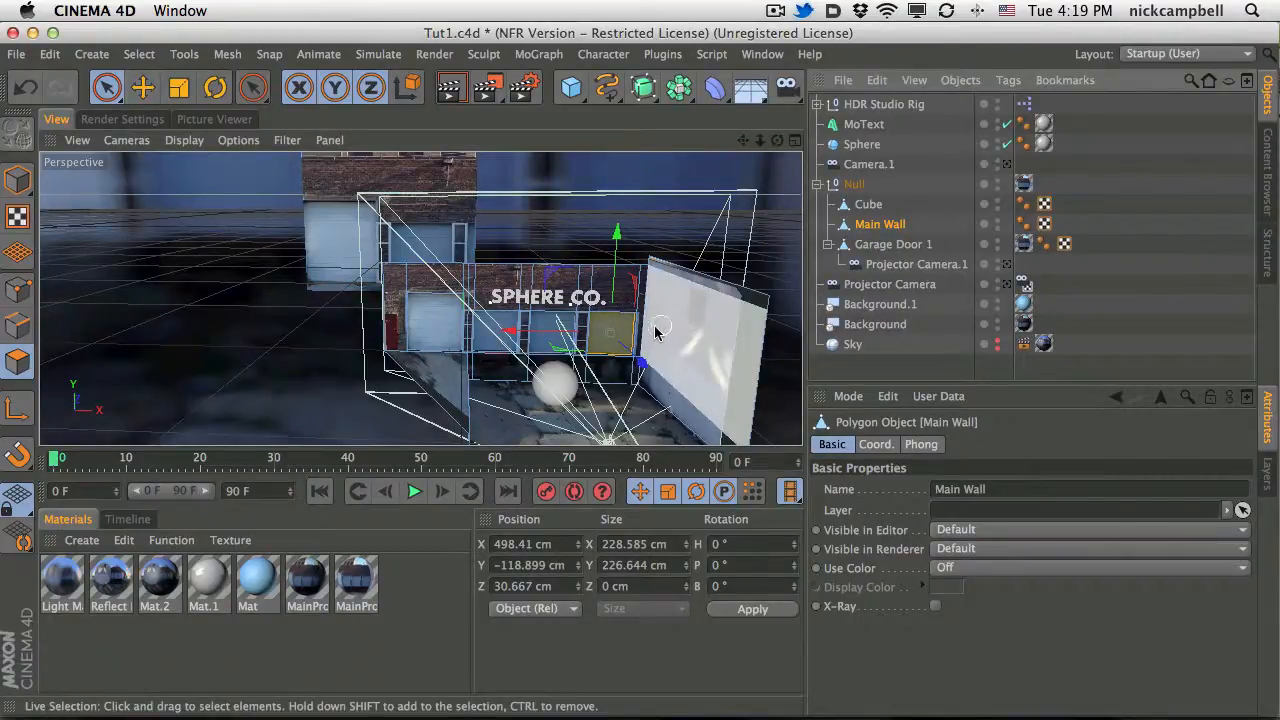
key(u)
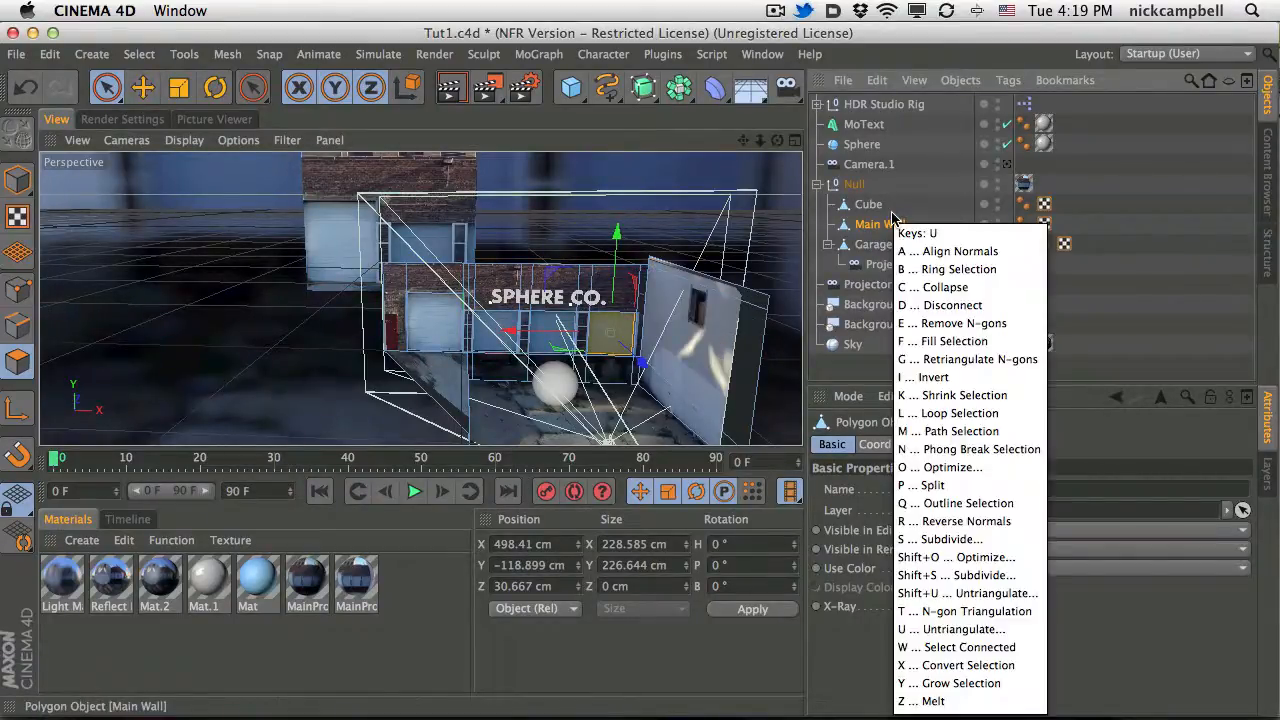
key(p)
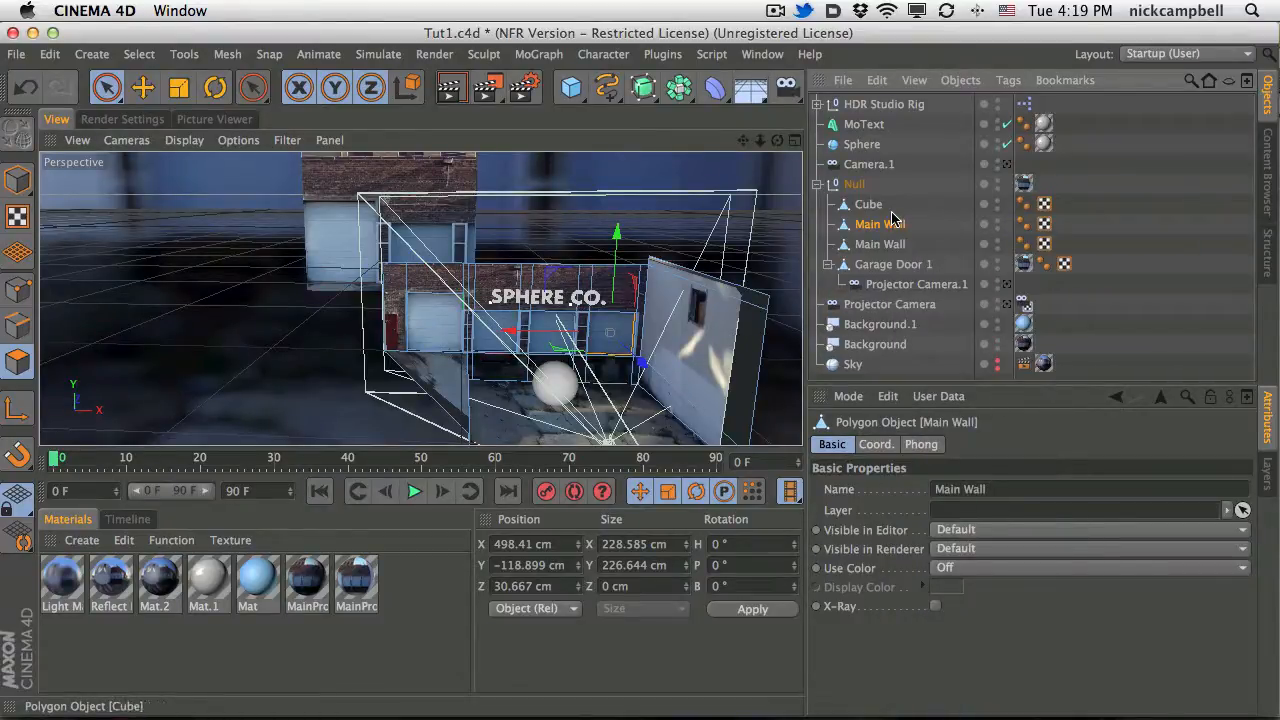
Try deleting the original Main Wall and clearing its polygon selection, then undo everything back through the split.
key(Delete)
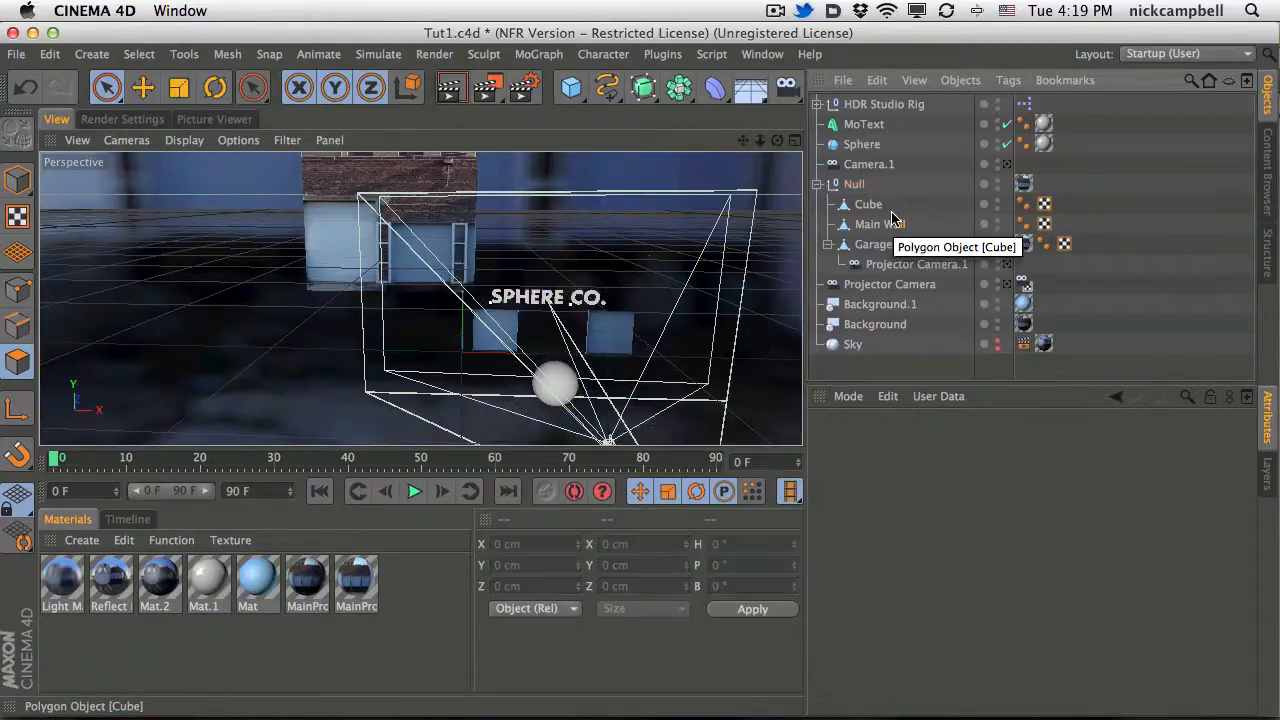
key(ctrl+z)
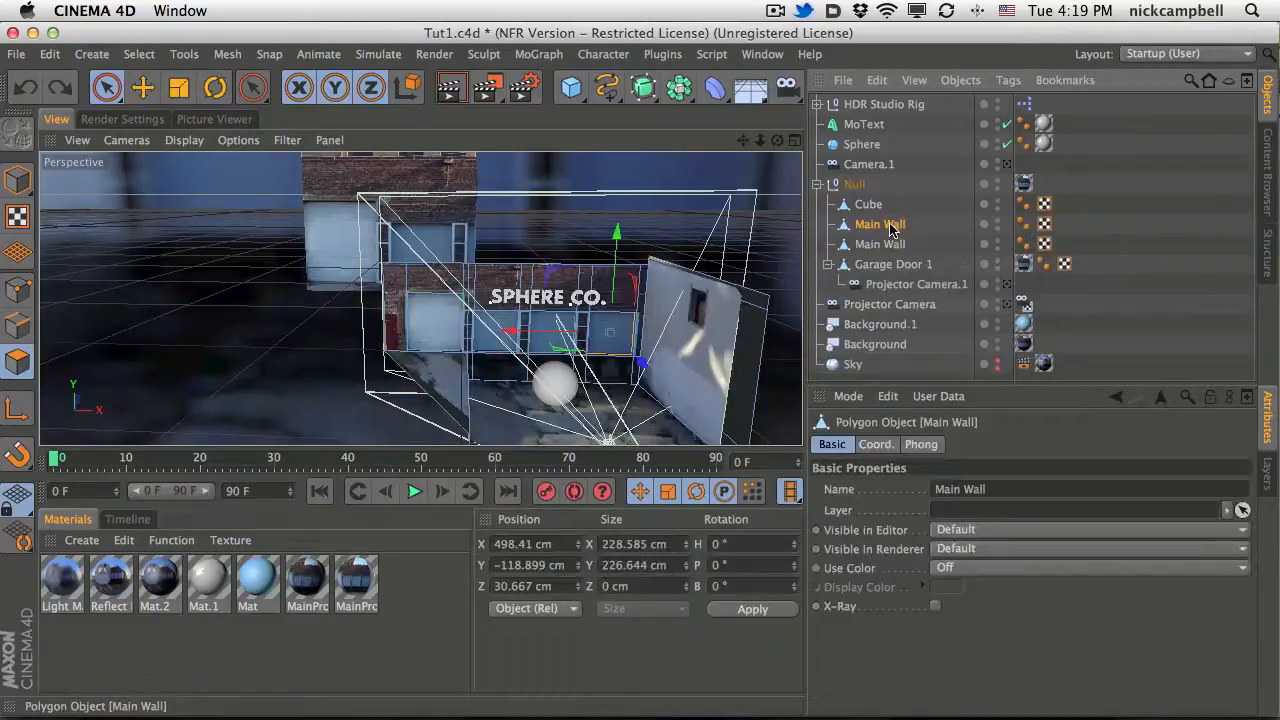
click(533, 238)
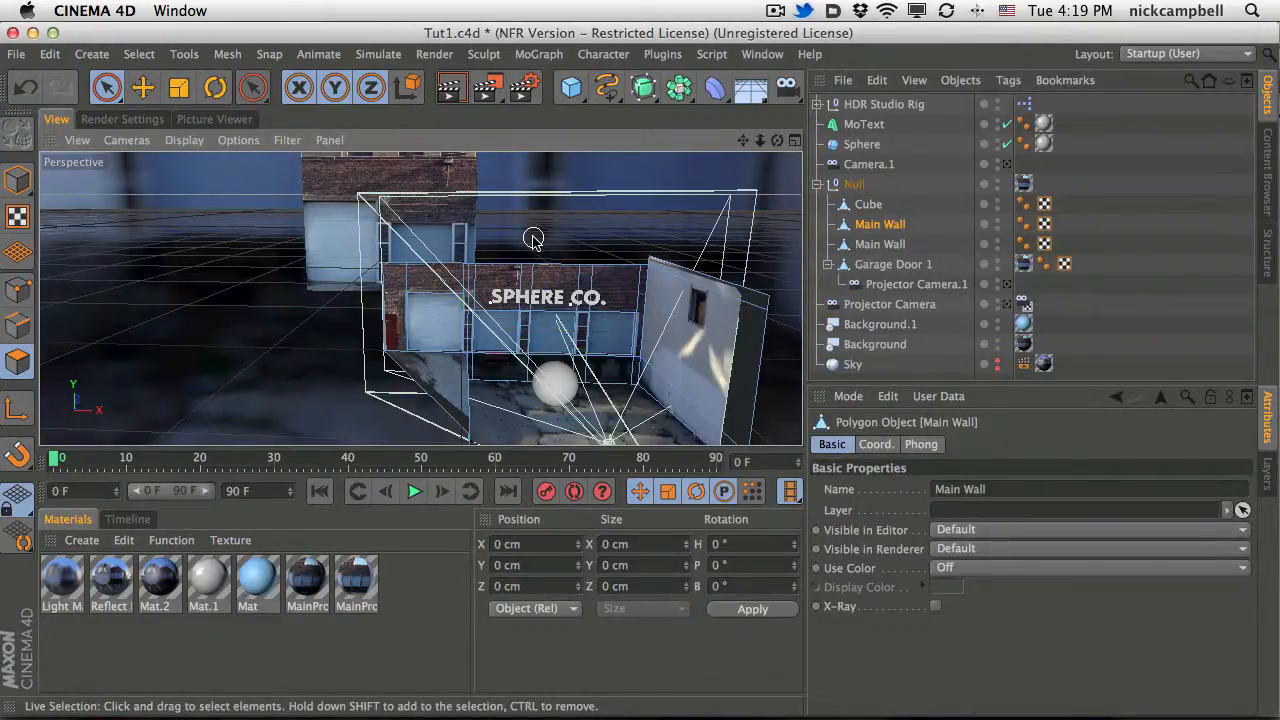
key(ctrl+z)
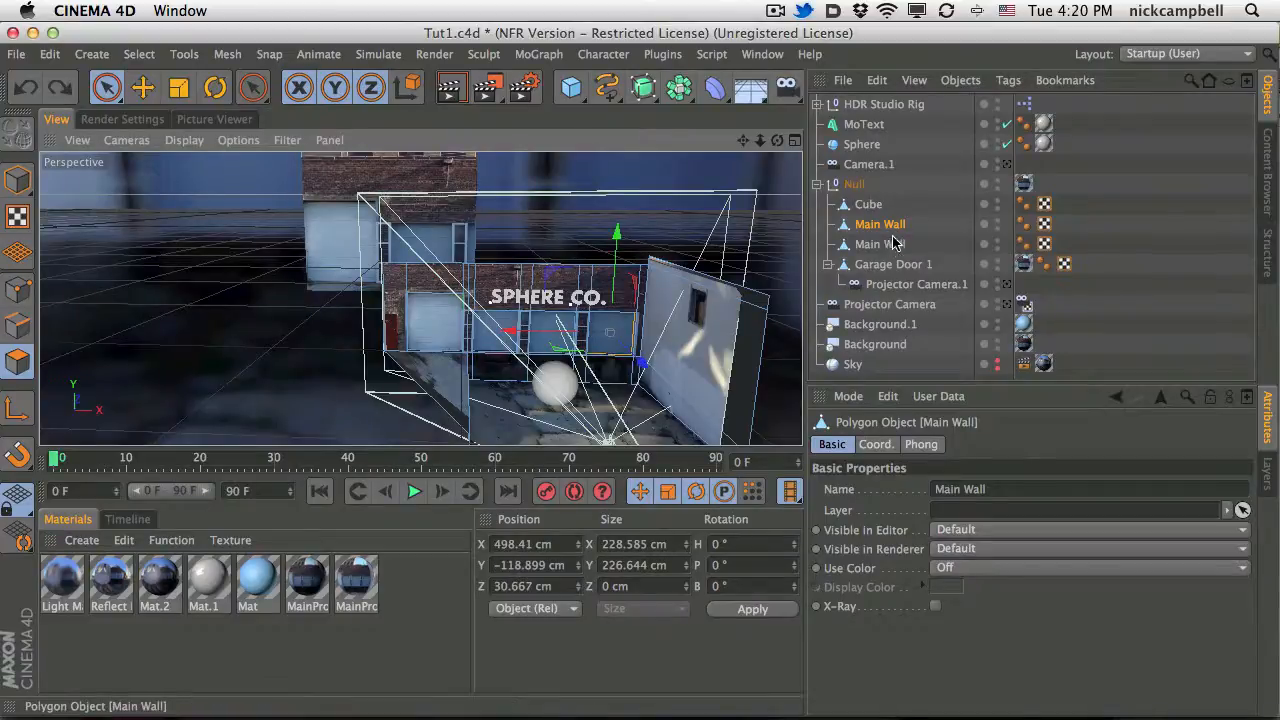
key(super+z)
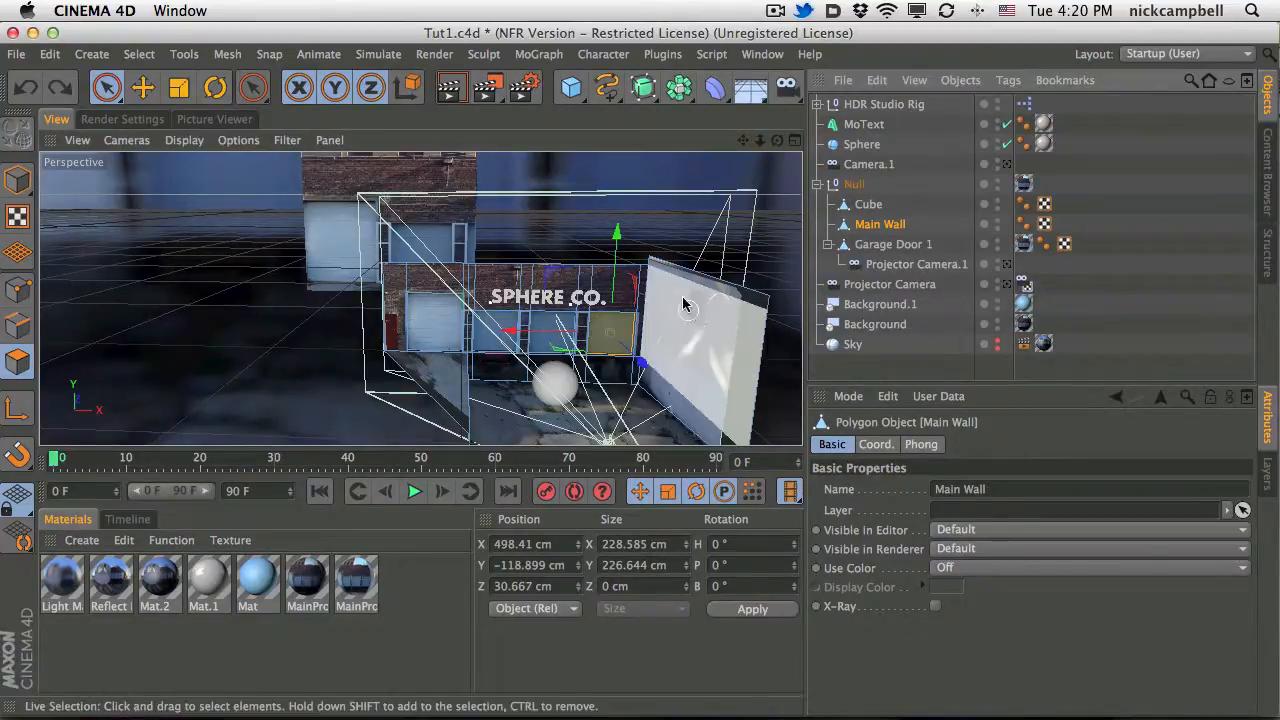
Split Main Wall's selected door polygon beside the side wall into a separate object again.
alt+drag(590, 320, 534, 334)
alt+right_drag(517, 329, 540, 311)
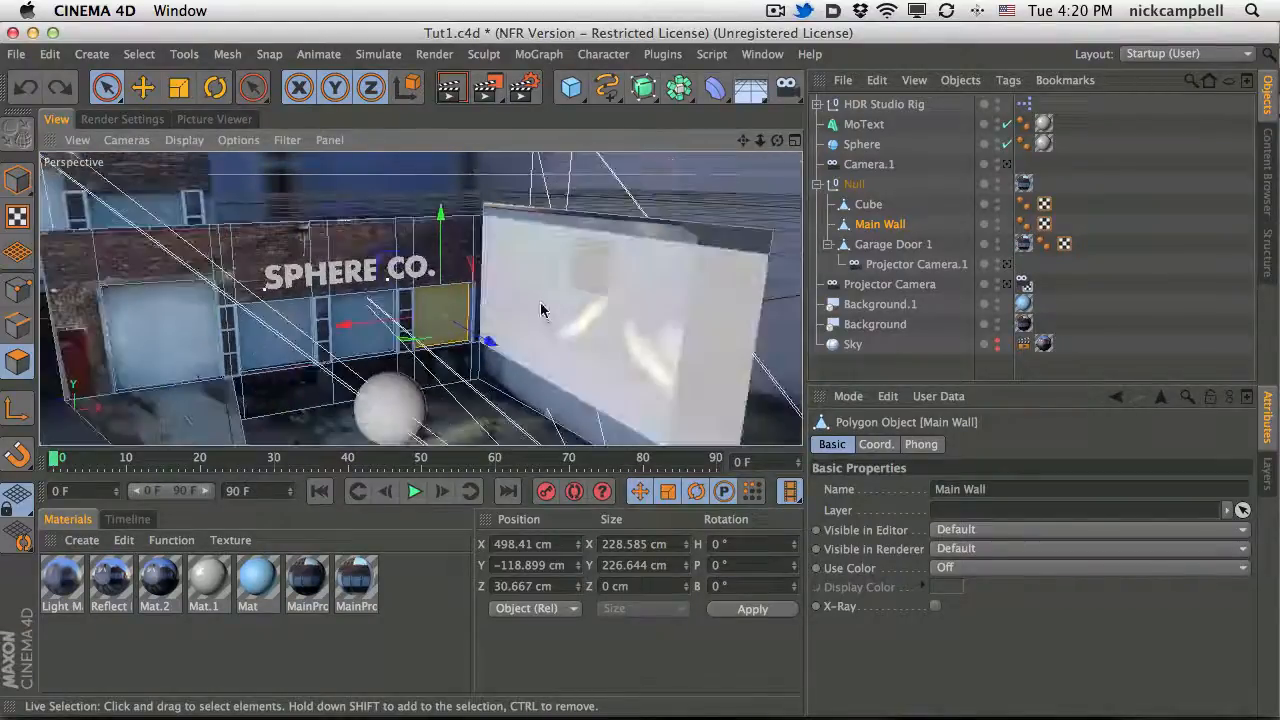
mouse_move(540, 311)
alt+mouse_down()
mouse_move(598, 318)
mouse_move(553, 314)
mouse_move(523, 349)
mouse_move(529, 334)
alt+mouse_up()
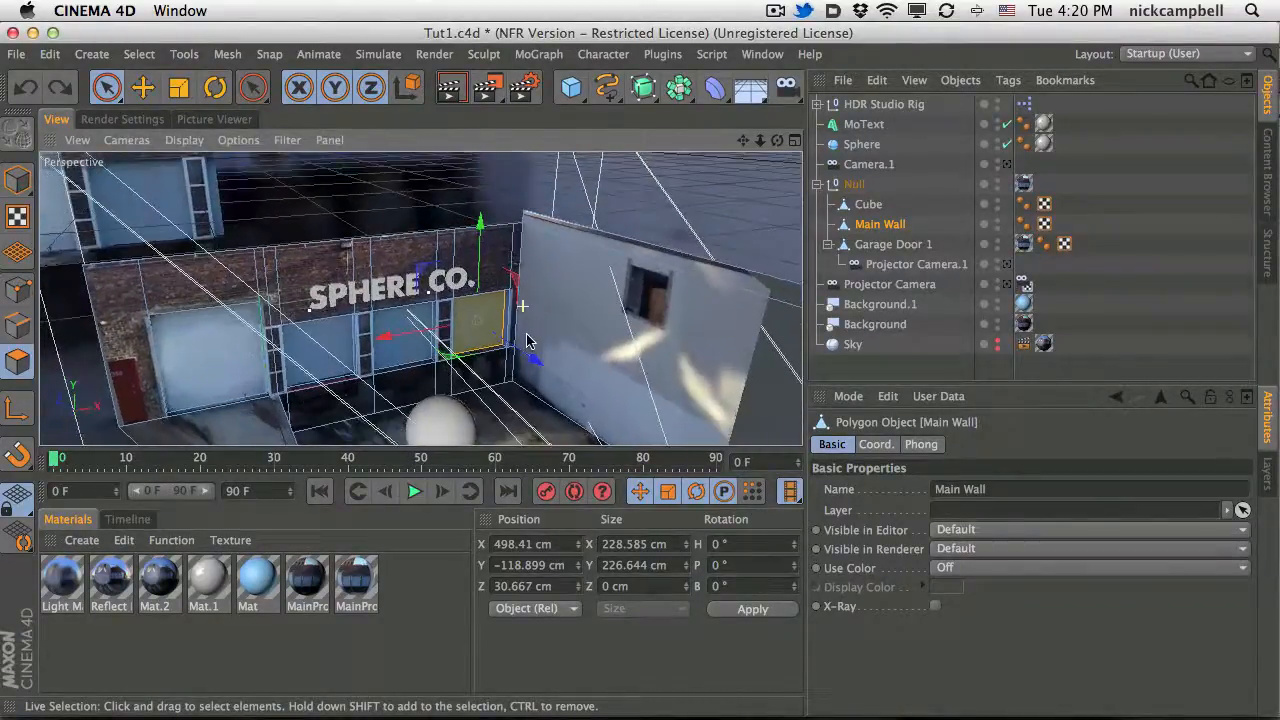
click(882, 225)
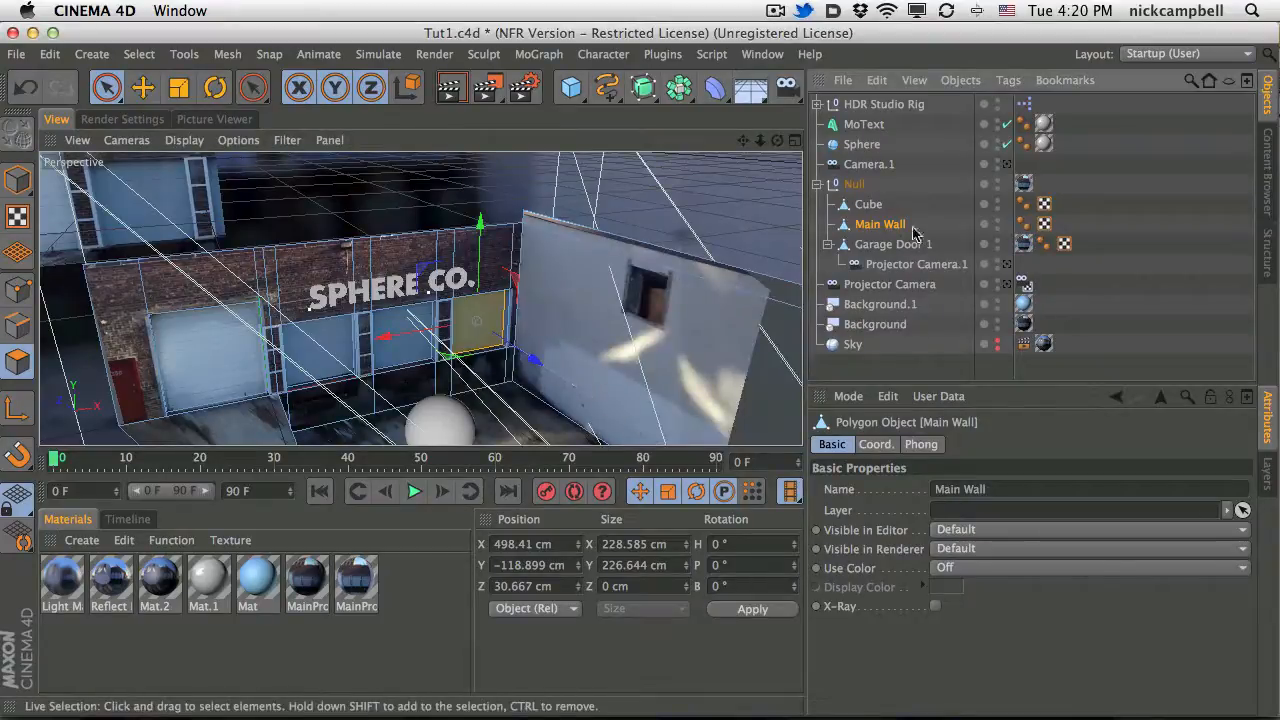
key(u)
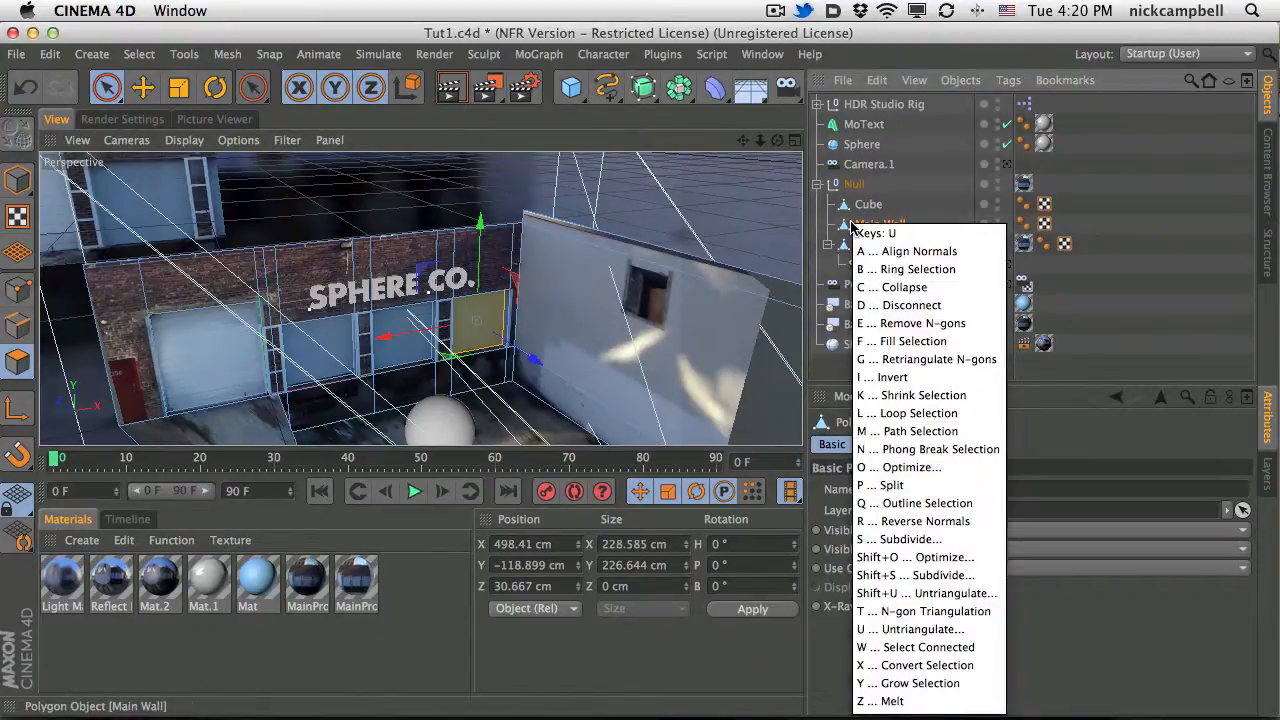
key(p)
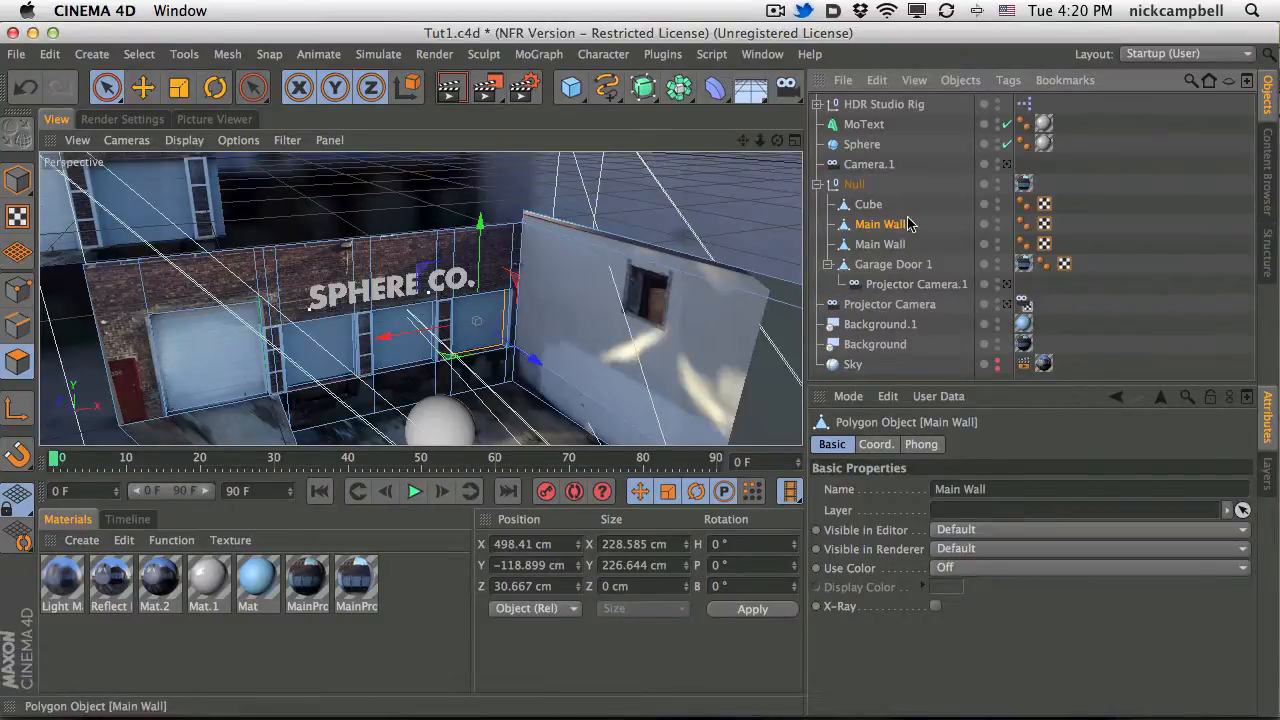
Try deleting the original Main Wall object with and without its door polygon selected, undoing each deletion.
key(Delete)
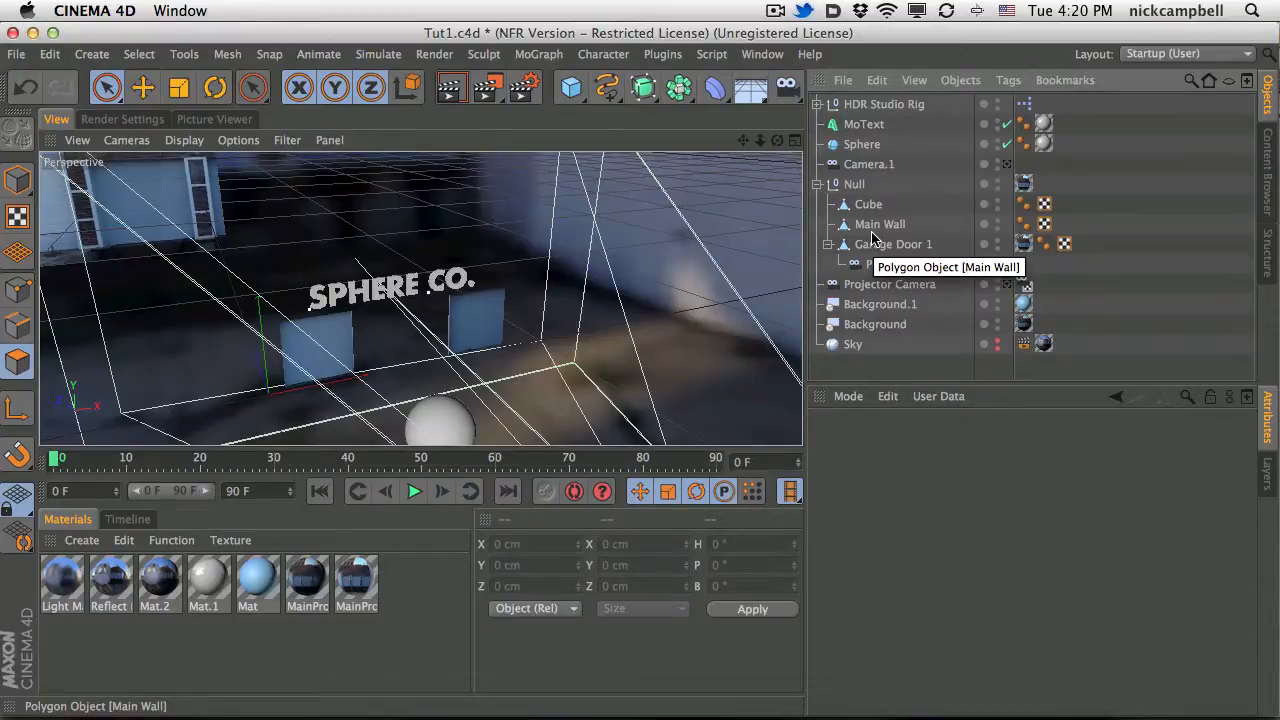
key(super+z)
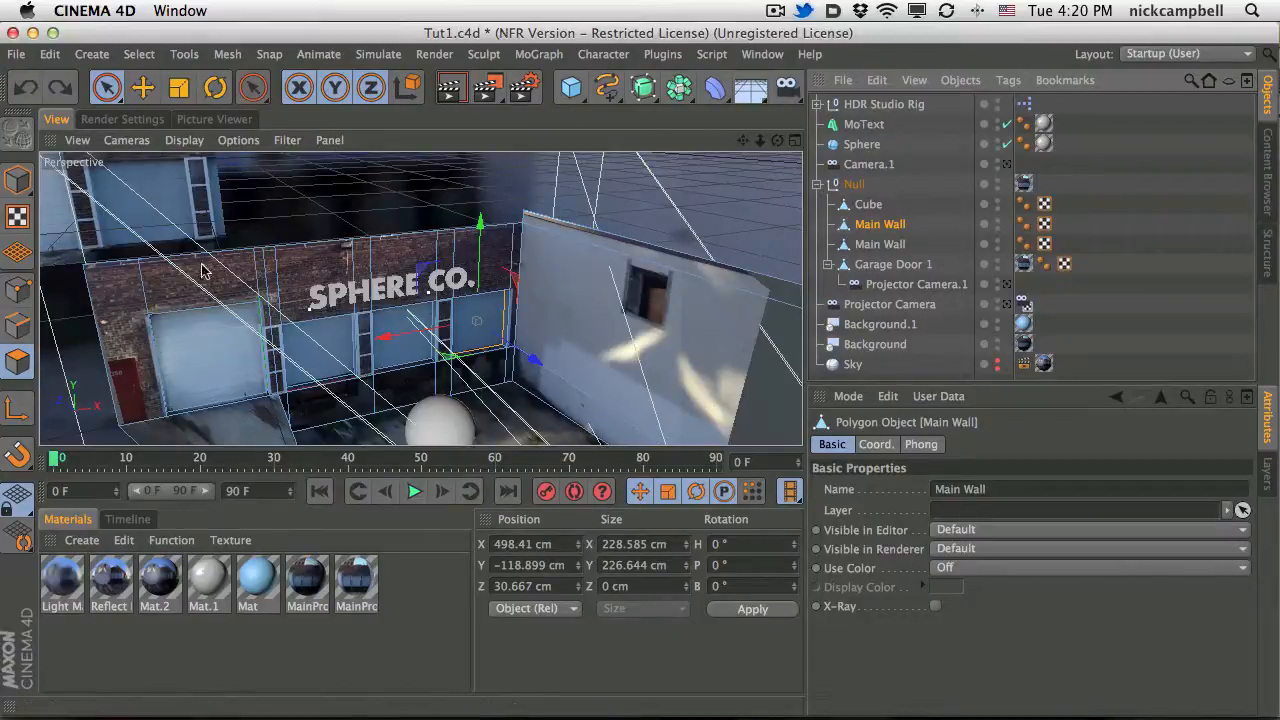
click(445, 268)
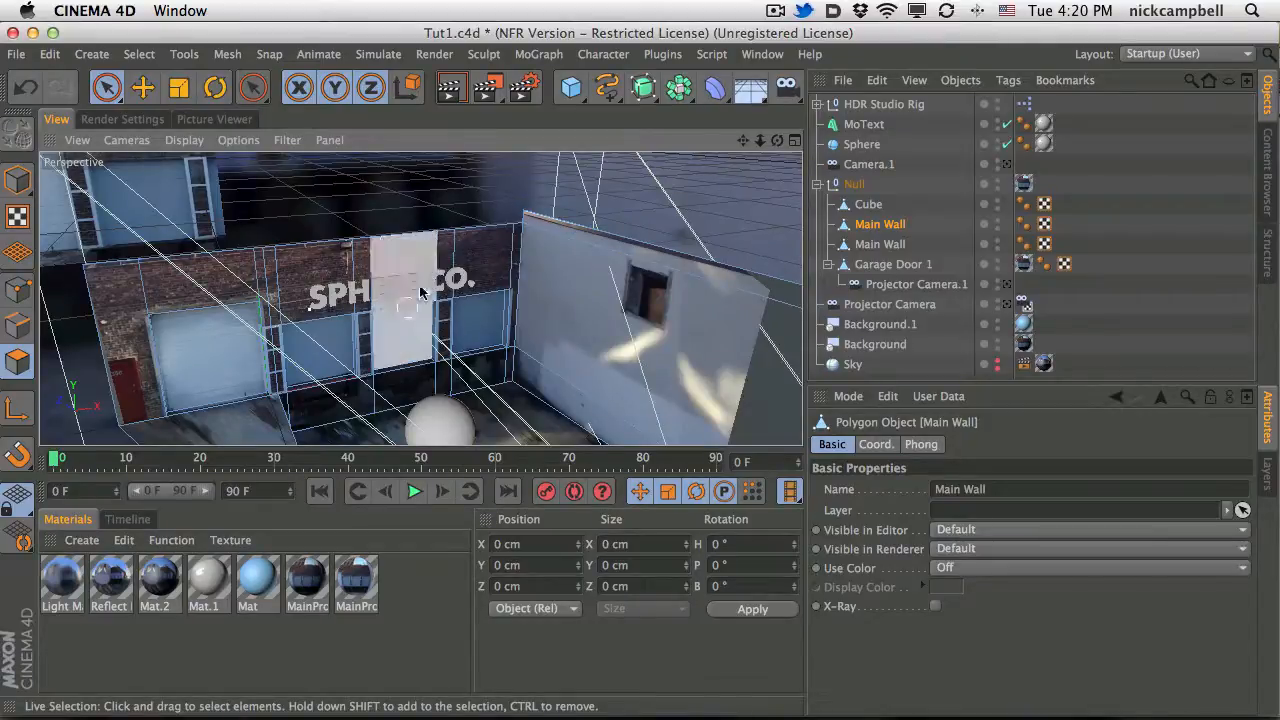
click(880, 229)
key(Delete)
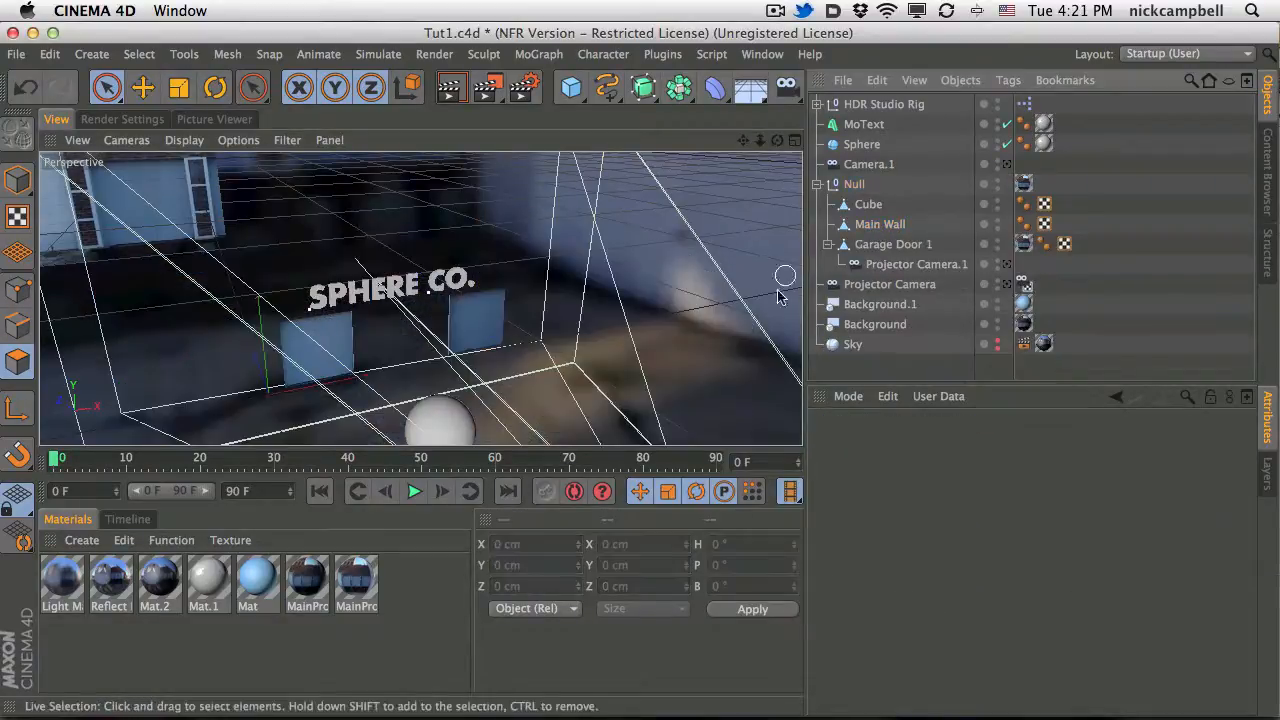
key(super+z)
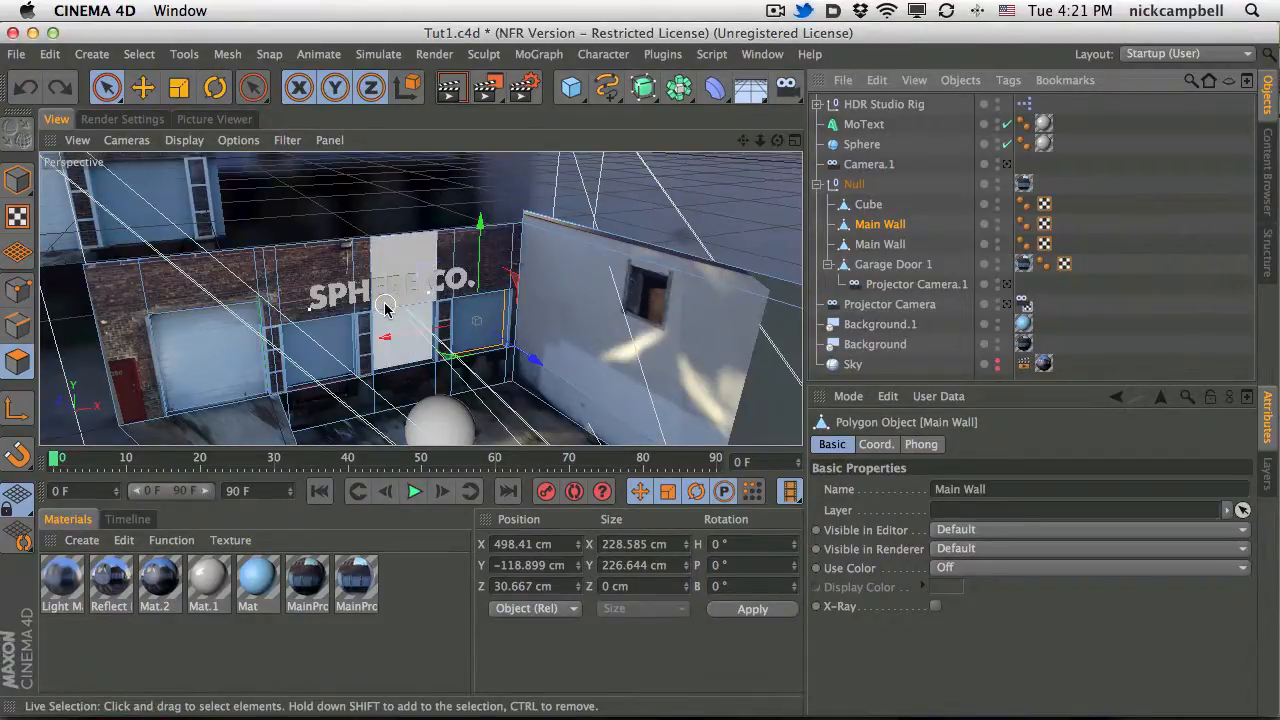
Clear Main Wall's polygon selection, then try moving the split door object as a whole model and undo the move.
key(shift+super+a)
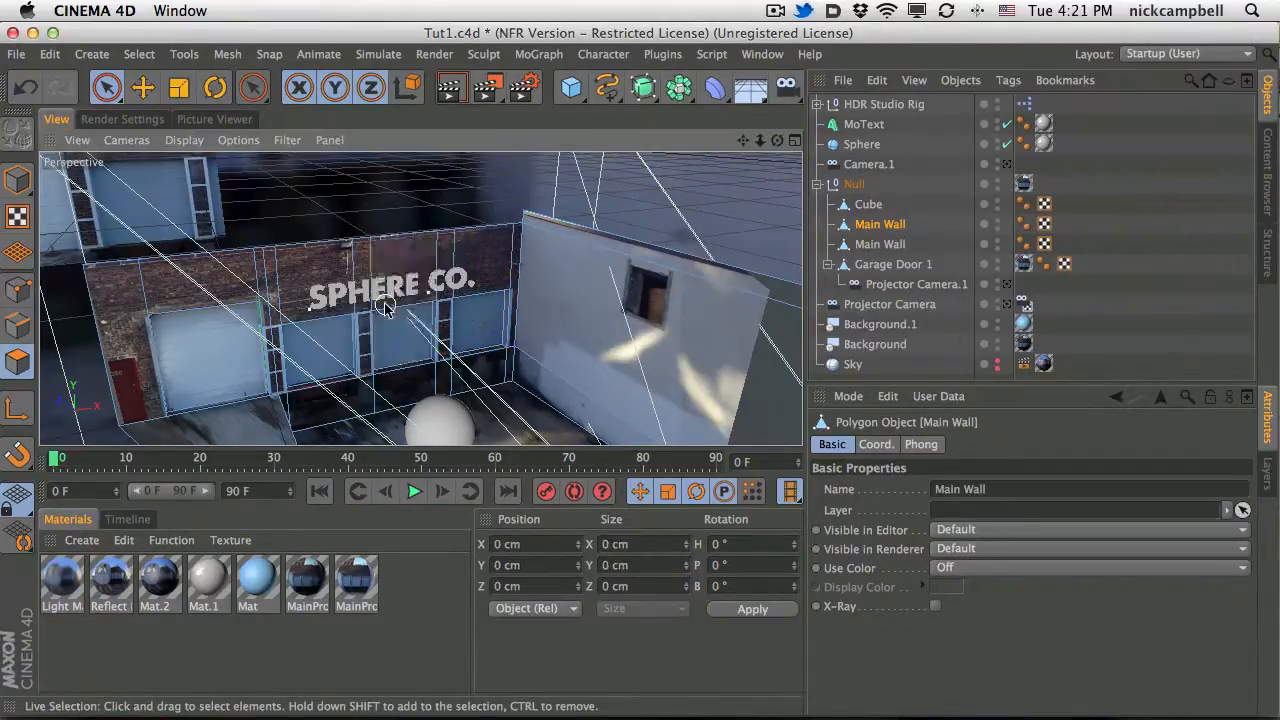
click(885, 245)
alt+drag(454, 320, 1050, 305)
click(143, 87)
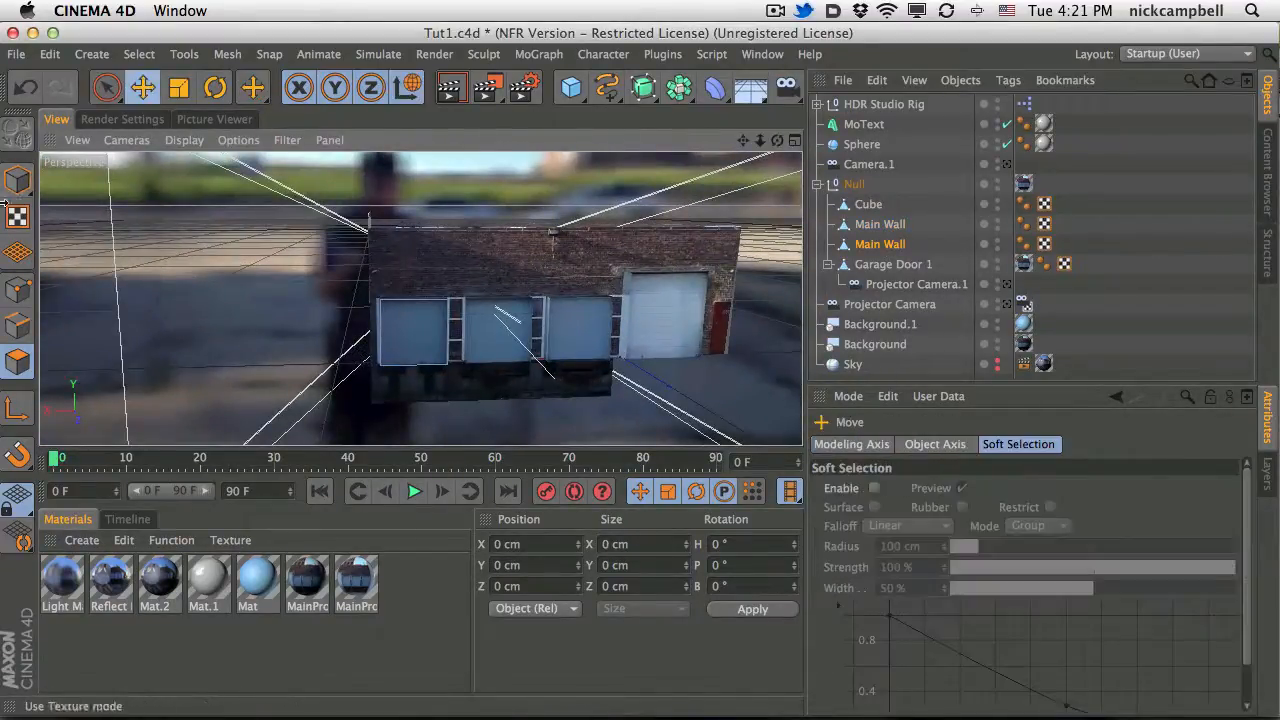
click(18, 182)
mouse_move(574, 270)
mouse_down()
mouse_move(546, 246)
mouse_move(571, 269)
mouse_up()
key(super+z)
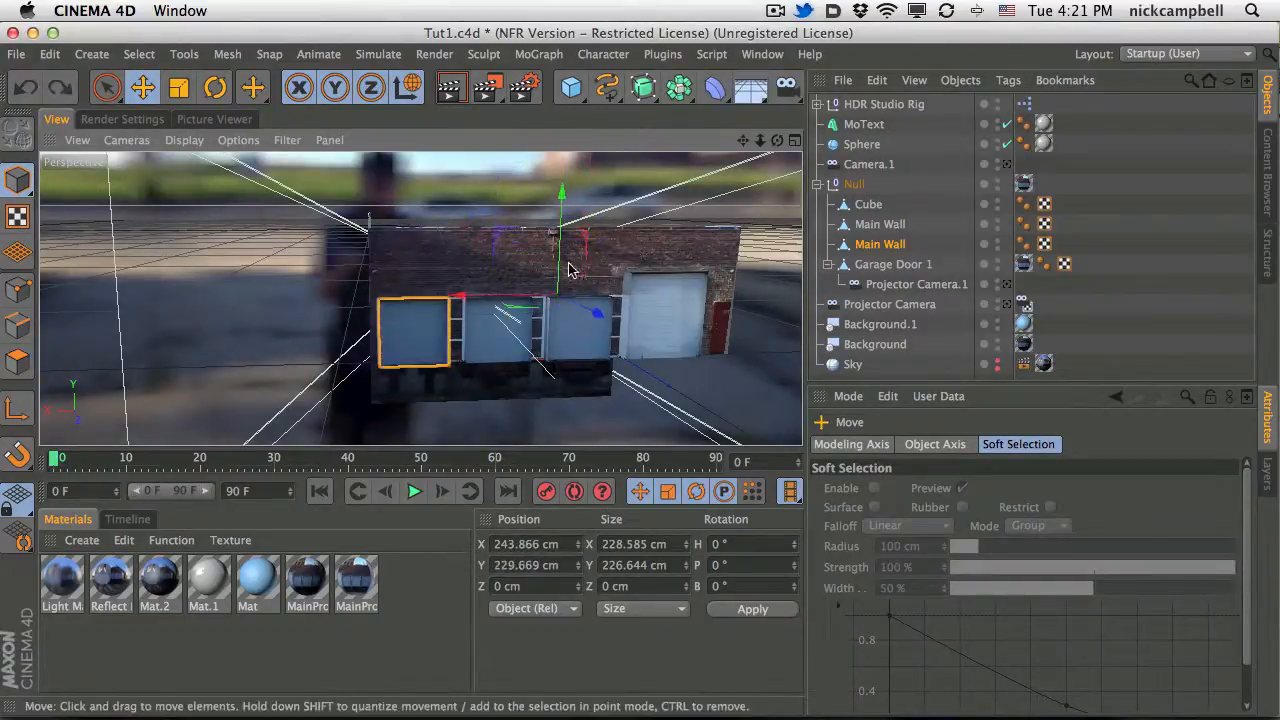
Rename the split door object beside the side wall to Garage Door 3.
double_click(868, 245)
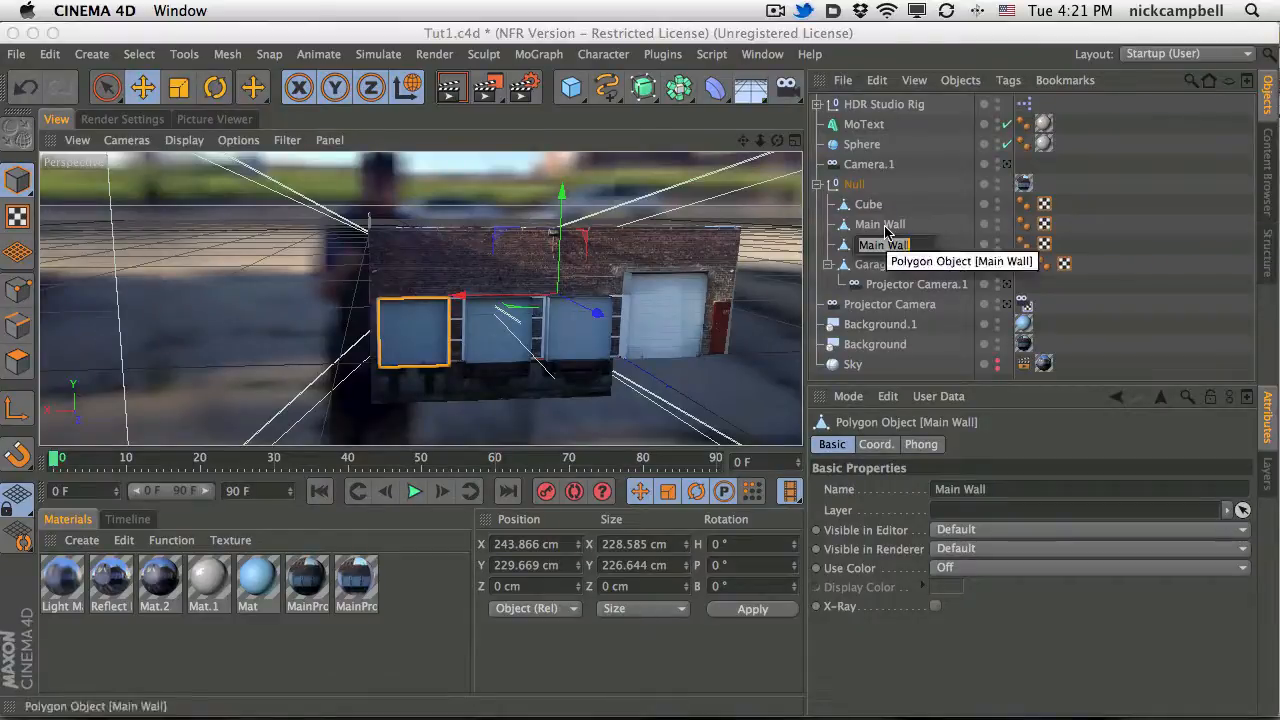
text(Garage Door)
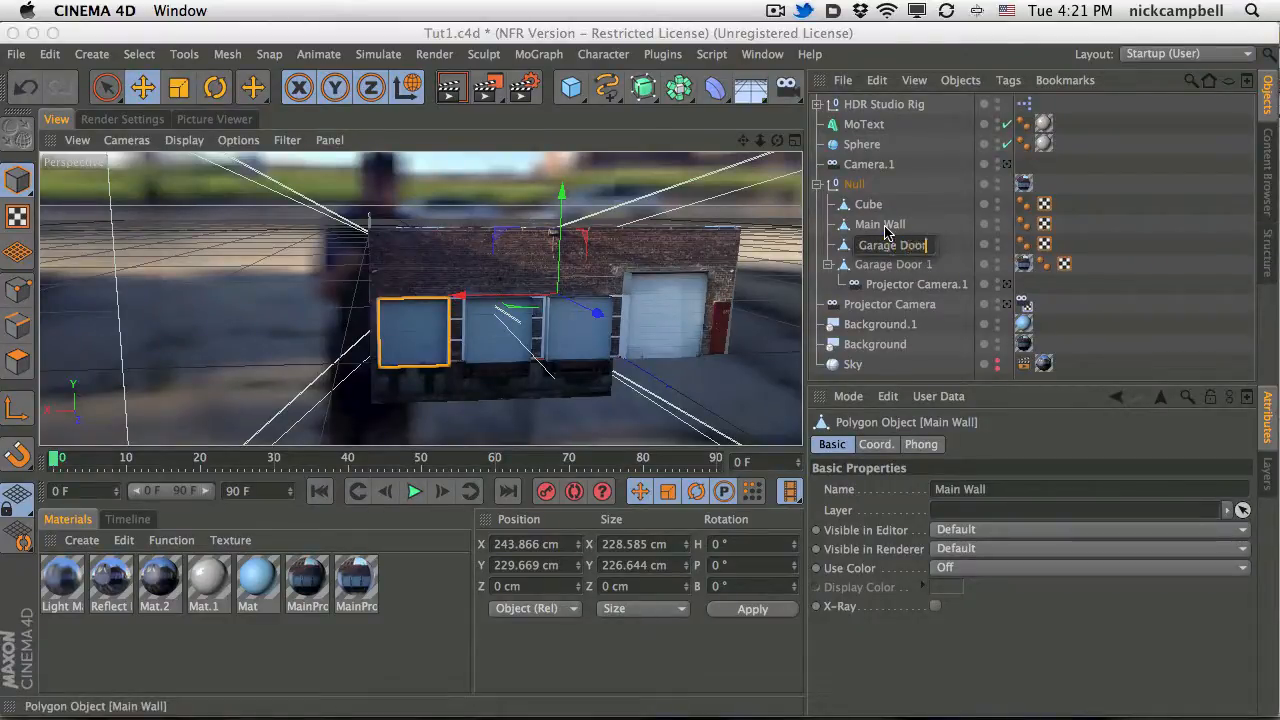
text( 4)
key(Return)
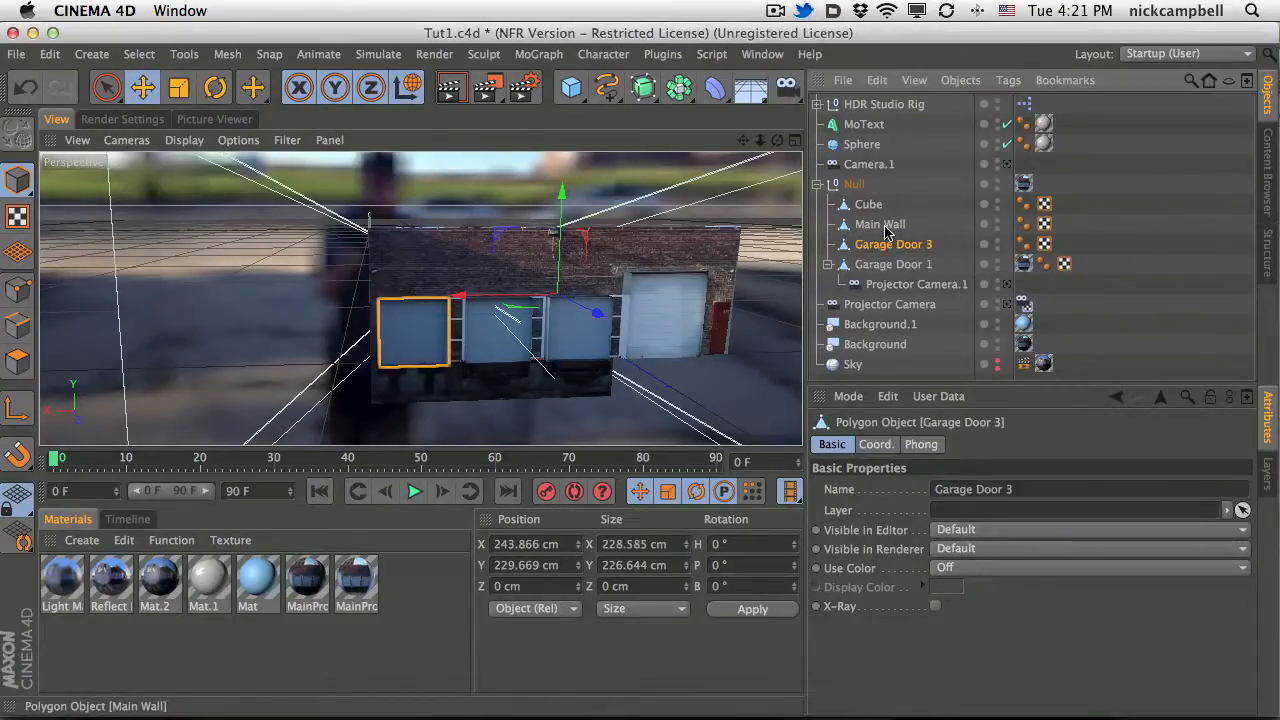
Copy Garage Door 1's Projector Camera.1 under Garage Door 3 and its MainProjection2 texture tag onto that door.
ctrl+drag(897, 286, 915, 245)
key(super+z)
click(916, 286)
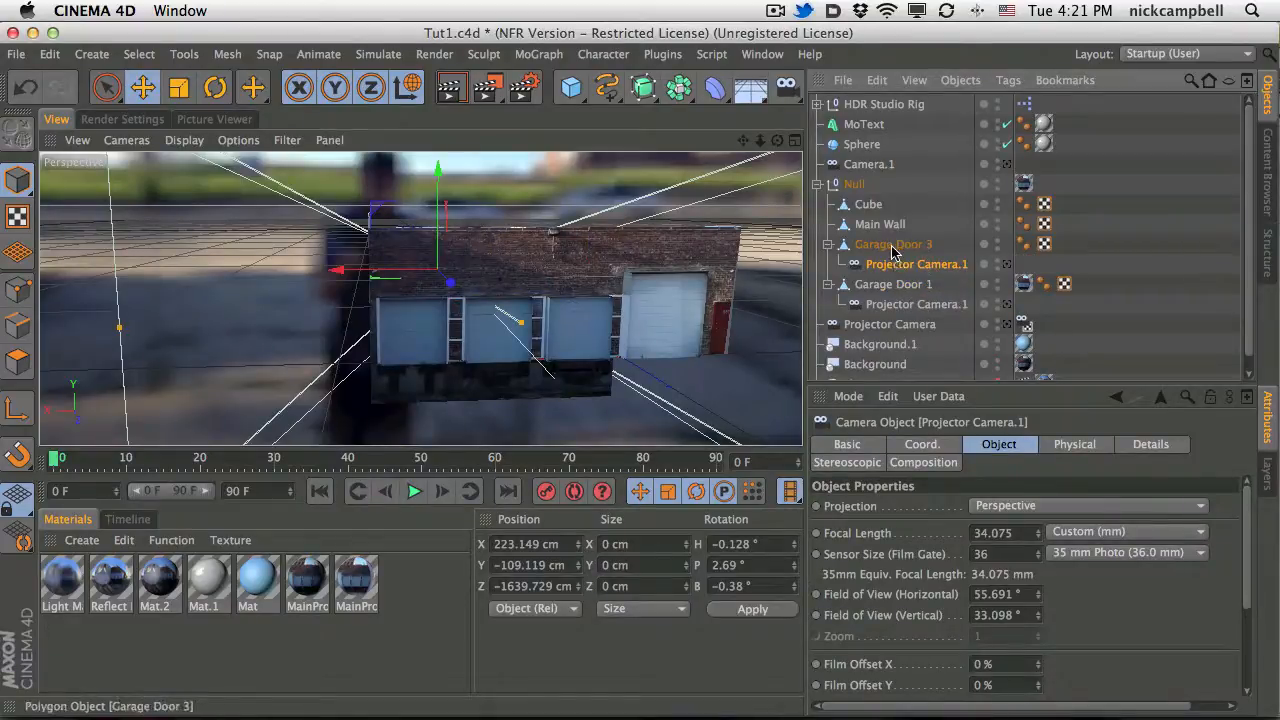
click(892, 247)
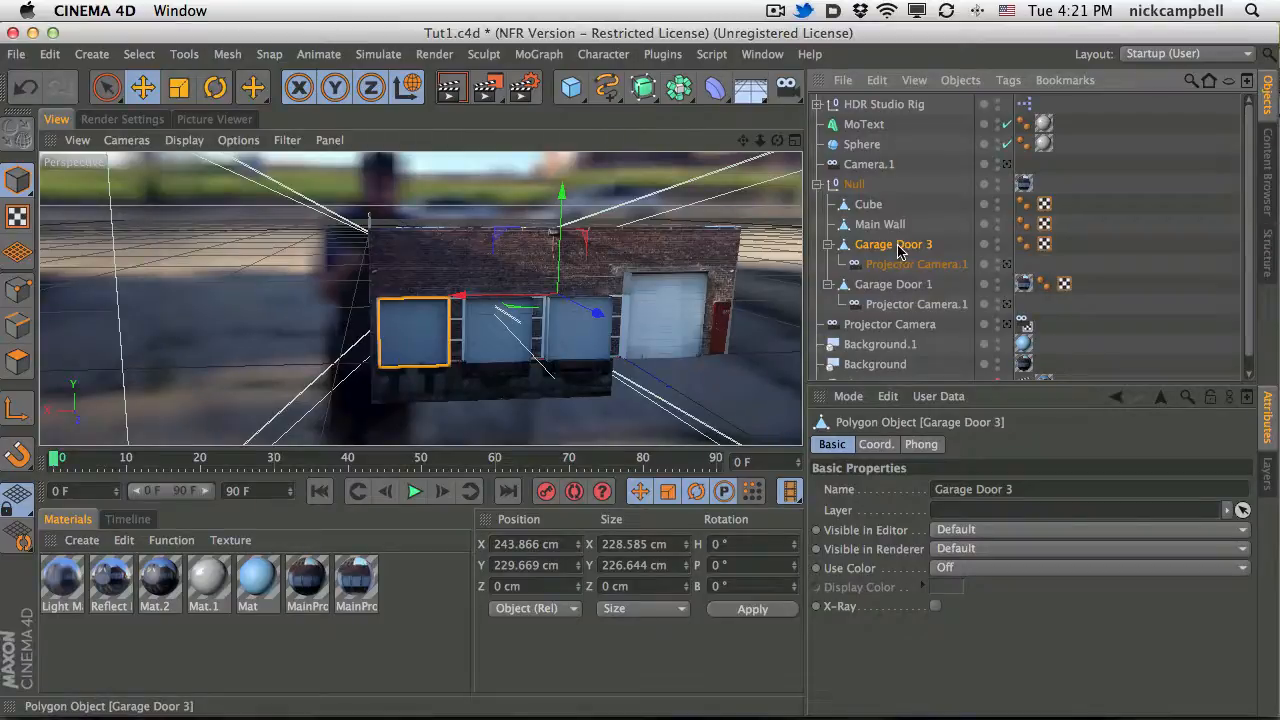
ctrl+drag(1028, 286, 924, 246)
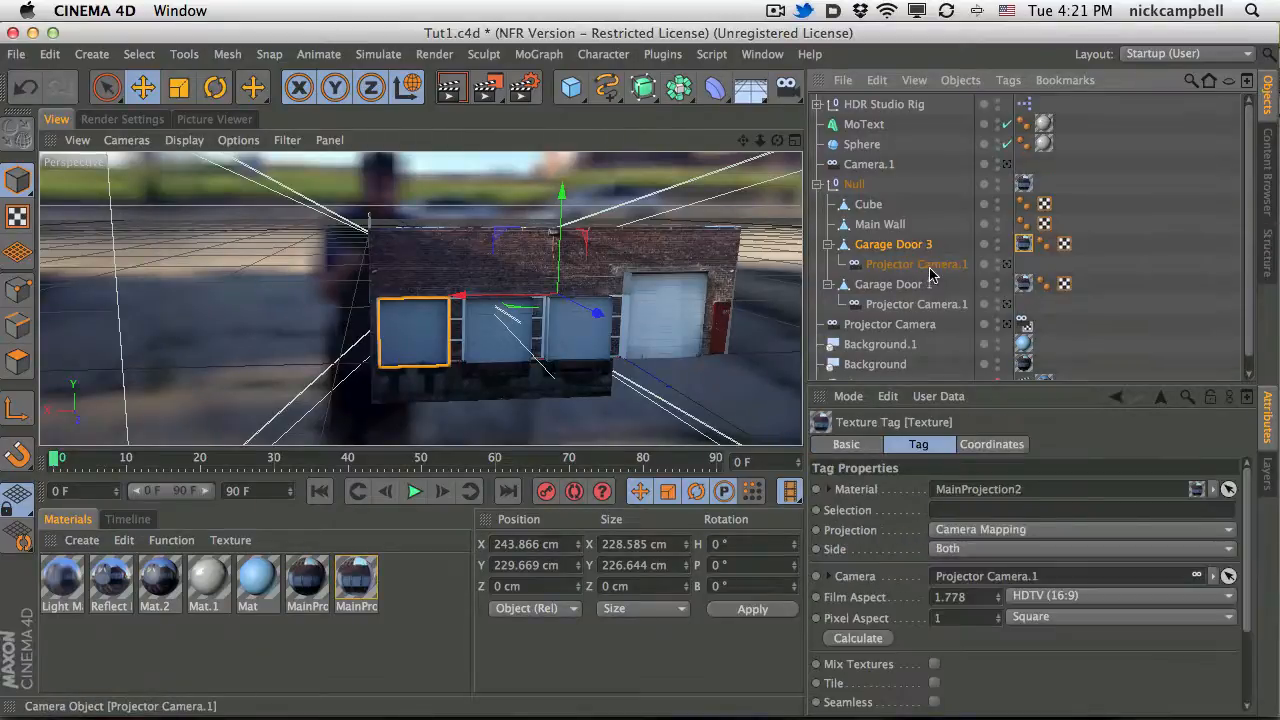
click(914, 250)
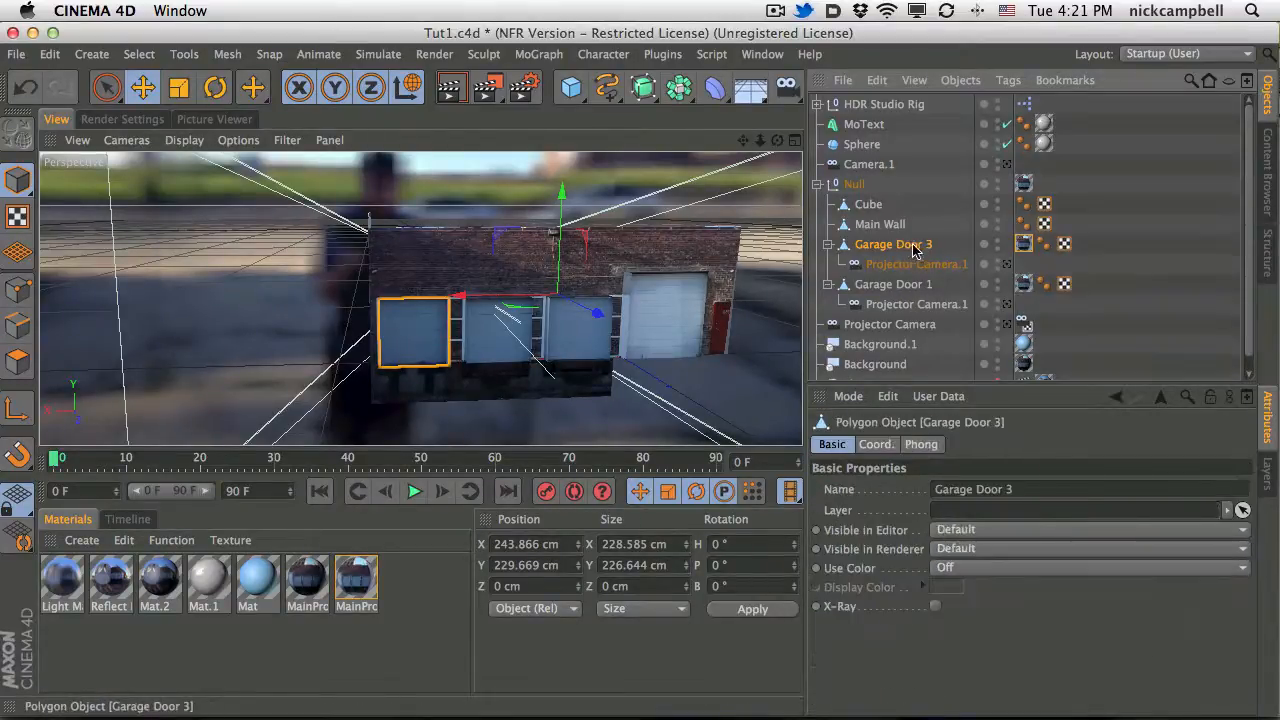
Test the projection by moving Garage Door 3 upward, then undo the move.
mouse_move(561, 205)
mouse_down()
mouse_move(558, 180)
mouse_move(561, 206)
mouse_up()
click(1024, 246)
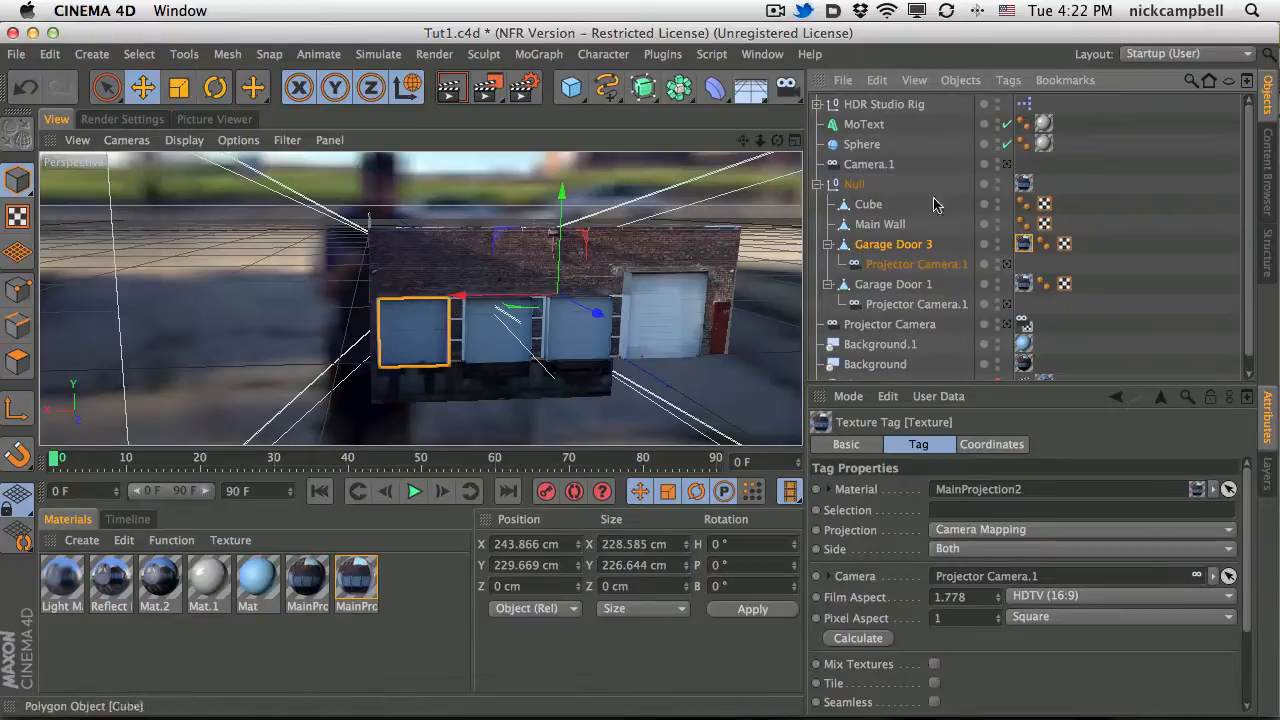
mouse_move(562, 198)
mouse_down()
mouse_move(558, 170)
mouse_move(558, 205)
mouse_up()
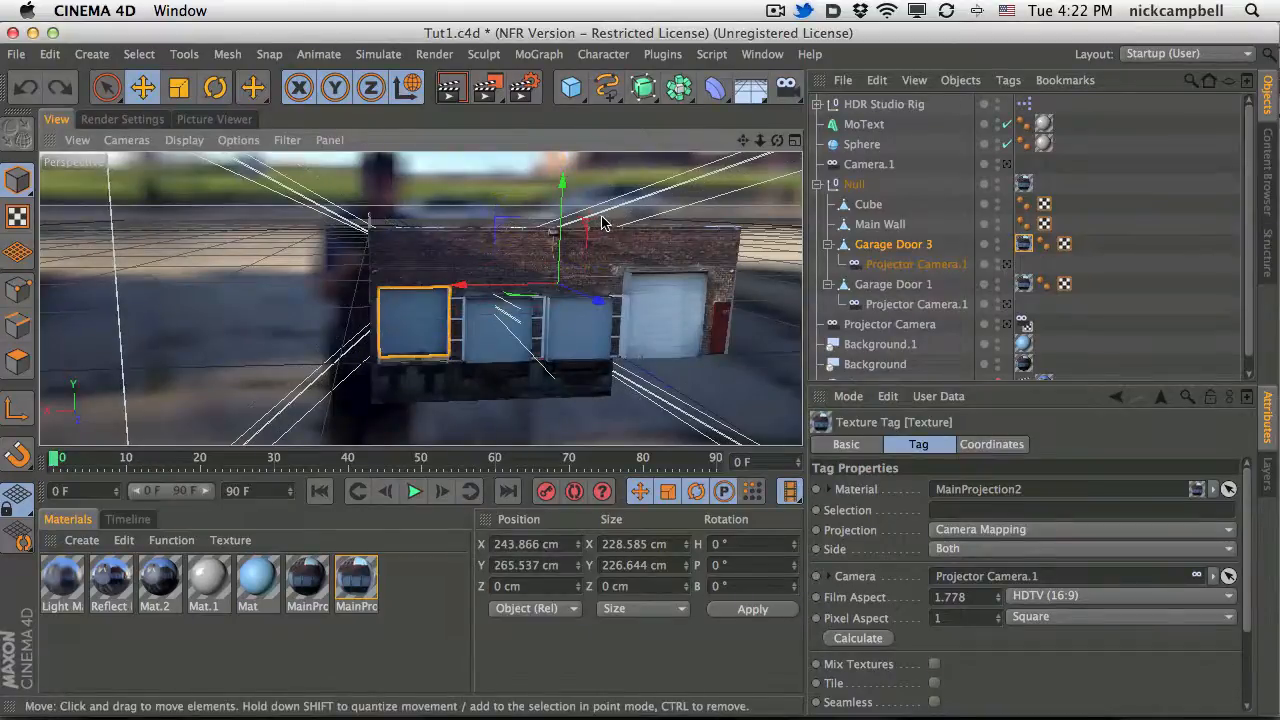
key(super+z)
Select the middle of the three blue door polygons on Main Wall and split it into a separate object.
alt+right_drag(500, 337, 601, 290)
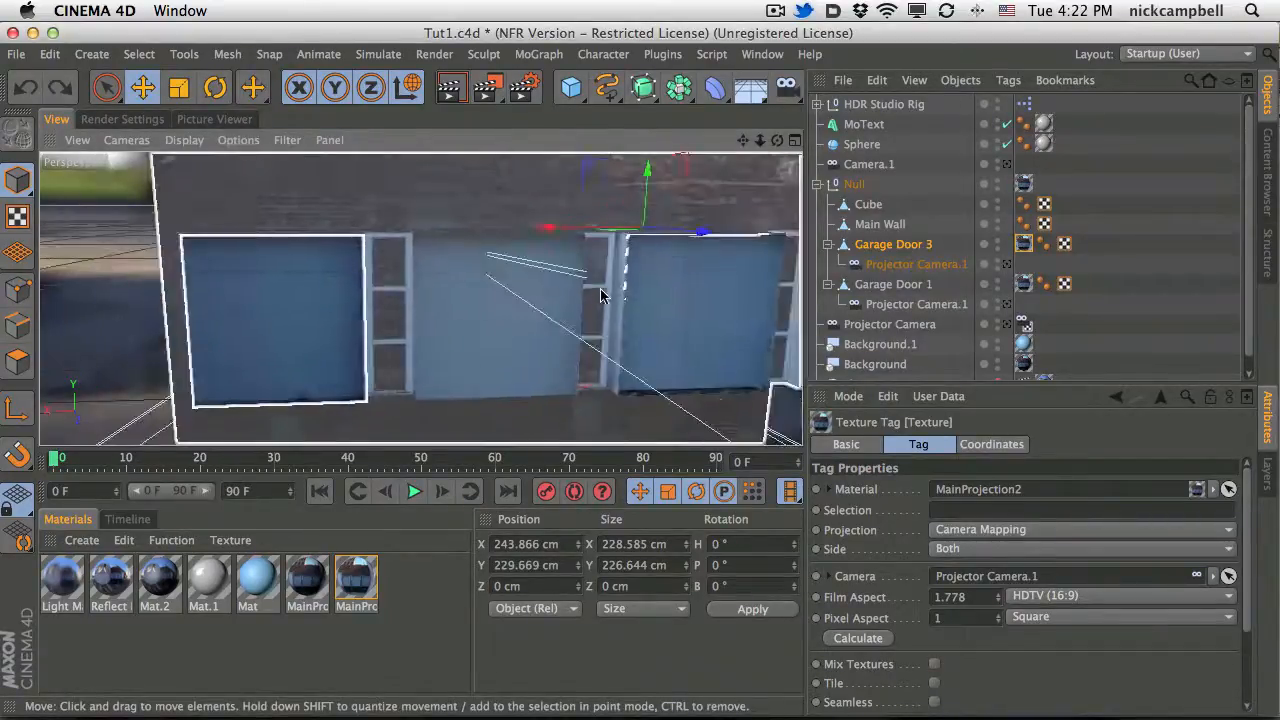
click(880, 224)
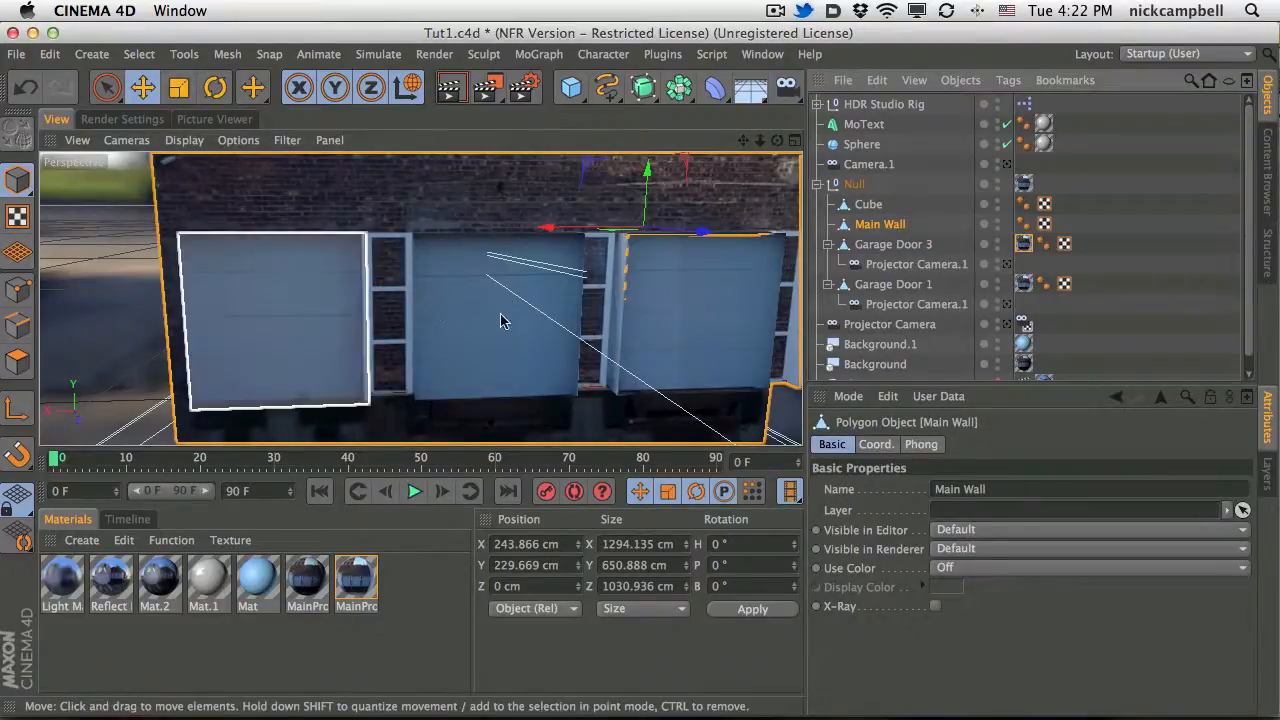
click(17, 361)
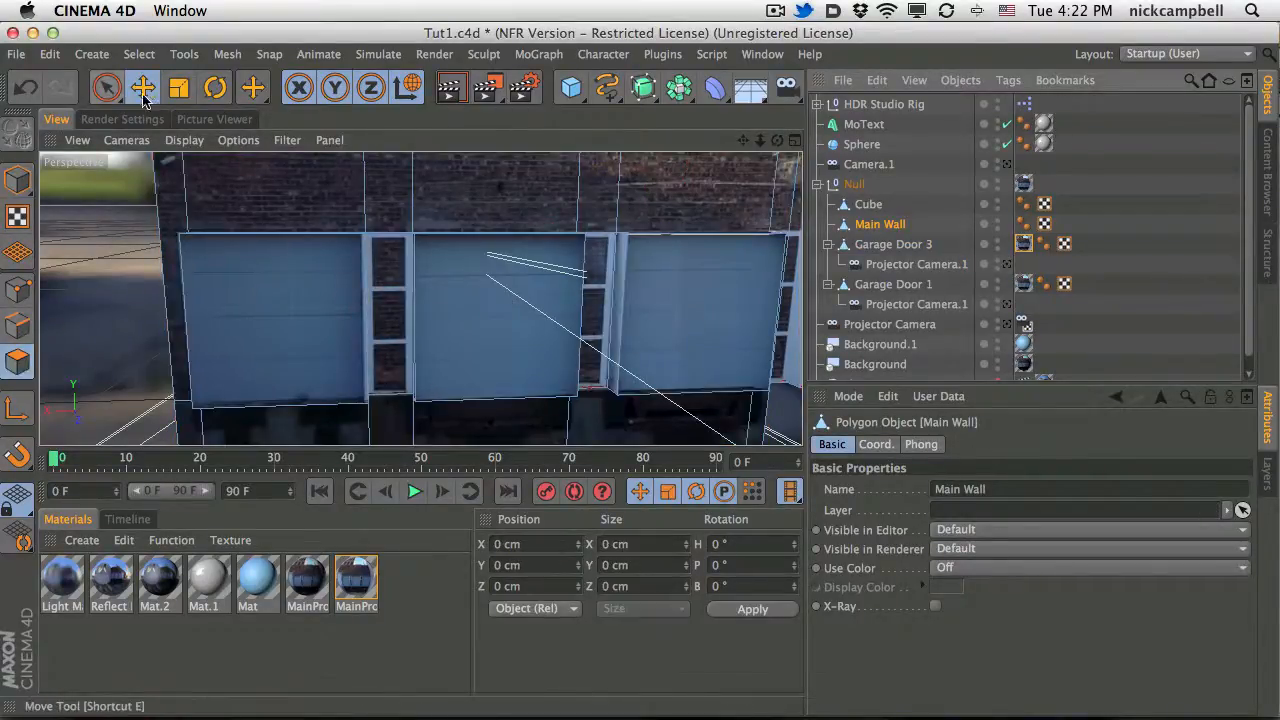
click(106, 87)
click(500, 330)
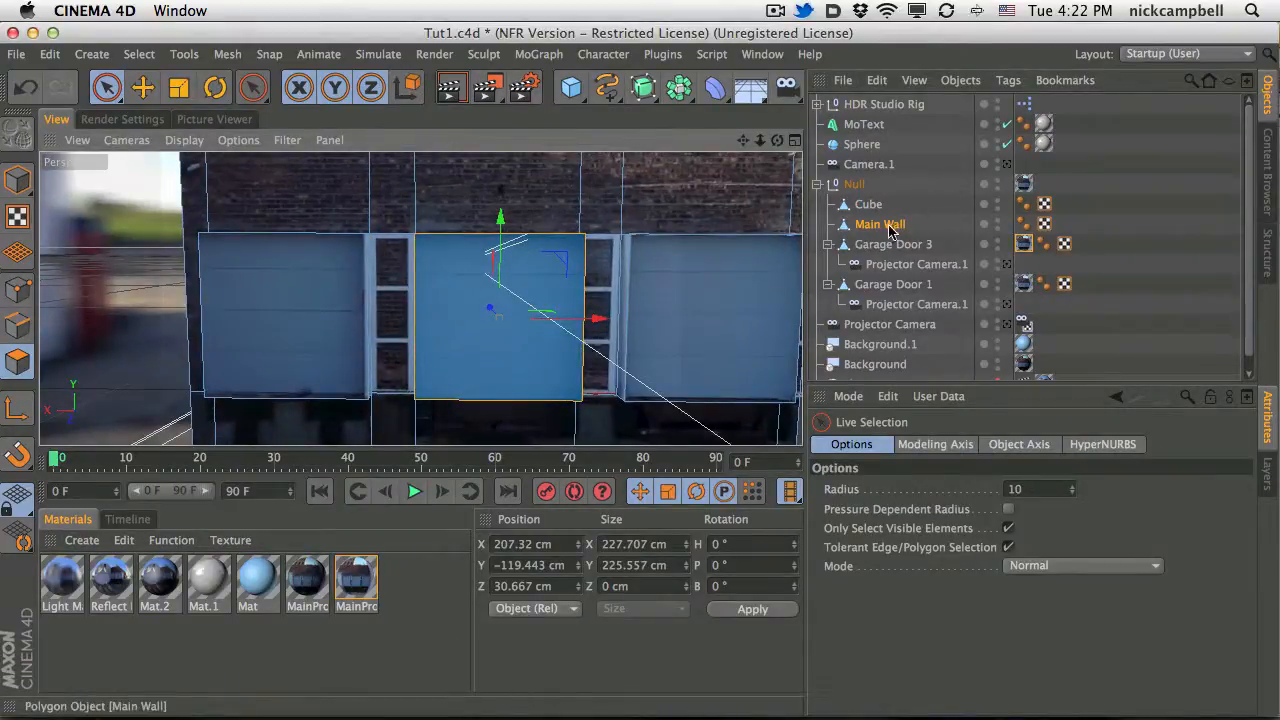
alt+right_drag(517, 329, 543, 323)
alt+middle_drag(543, 323, 484, 318)
alt+drag(476, 317, 503, 323)
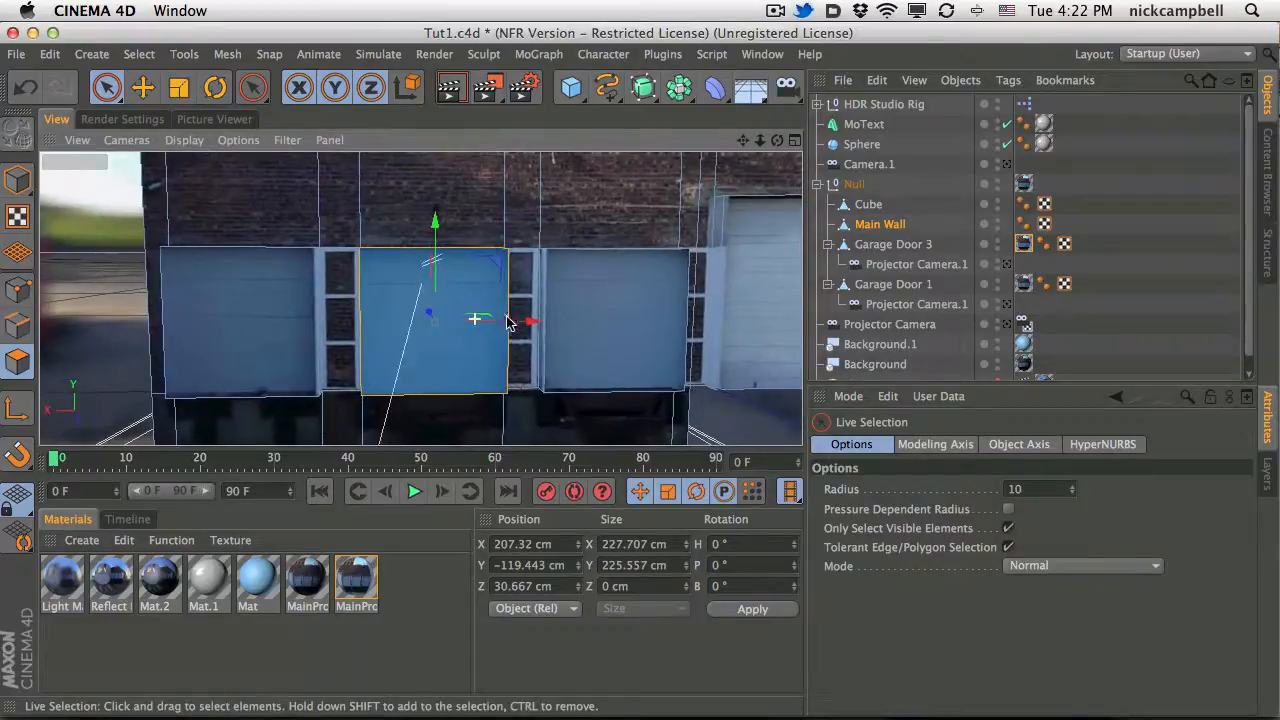
alt+middle_drag(503, 323, 489, 327)
click(886, 245)
click(886, 224)
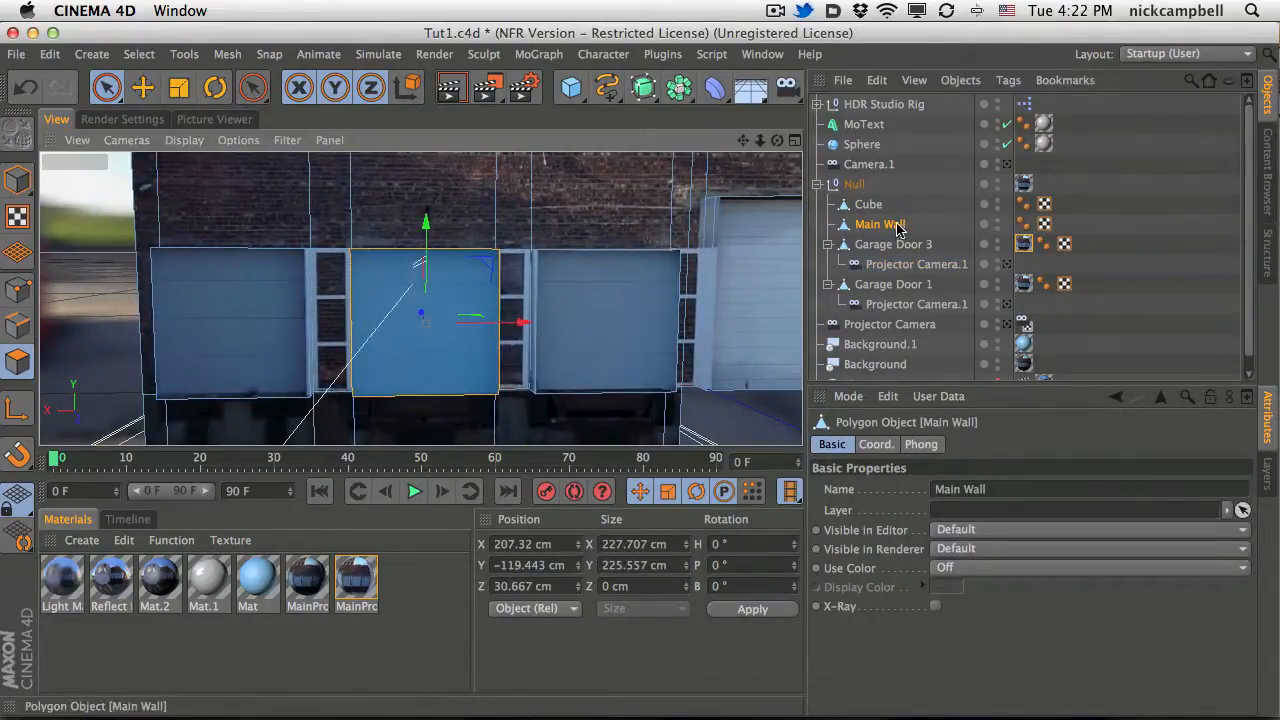
key(u)
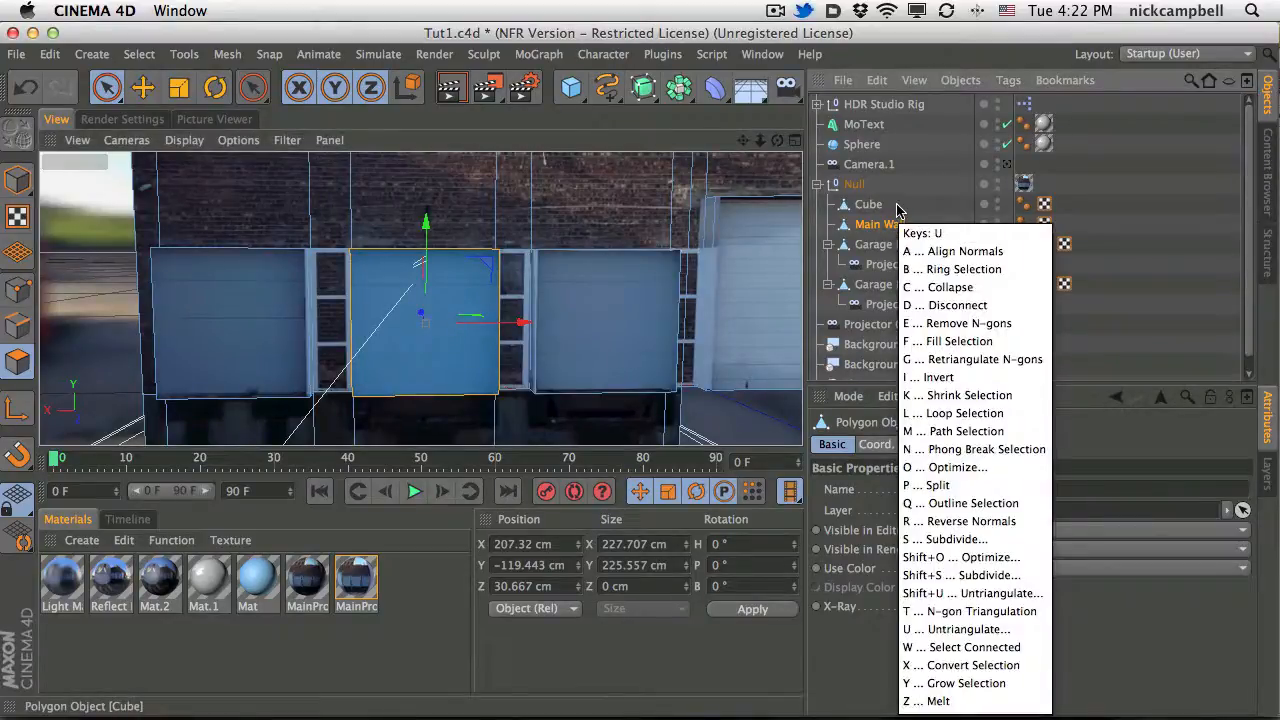
key(p)
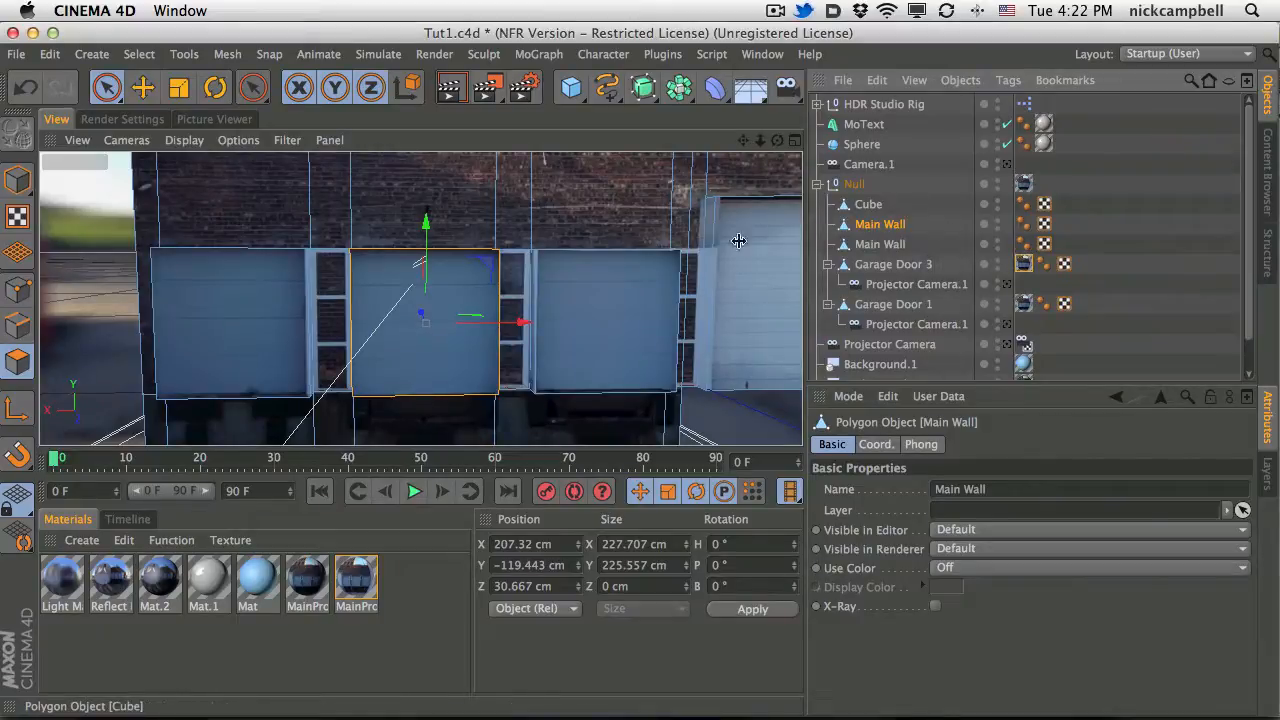
Rename the newly split middle door object to Garage Door 2.
double_click(862, 225)
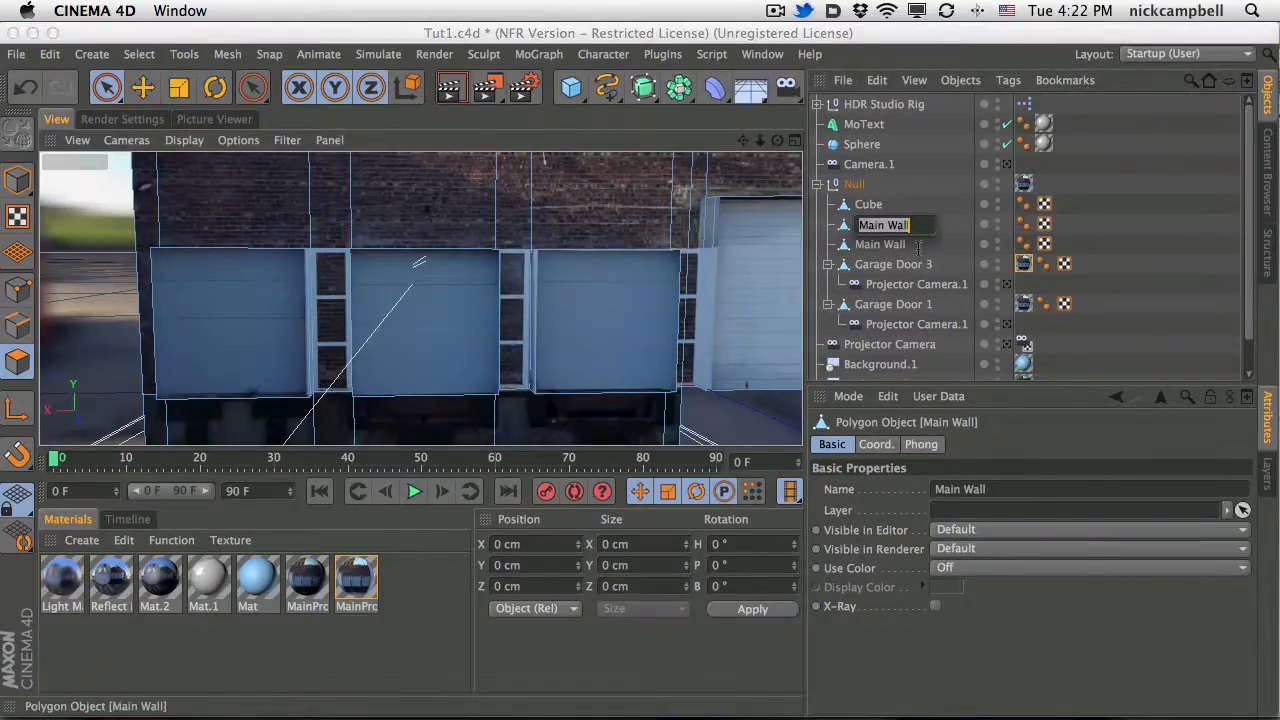
click(888, 246)
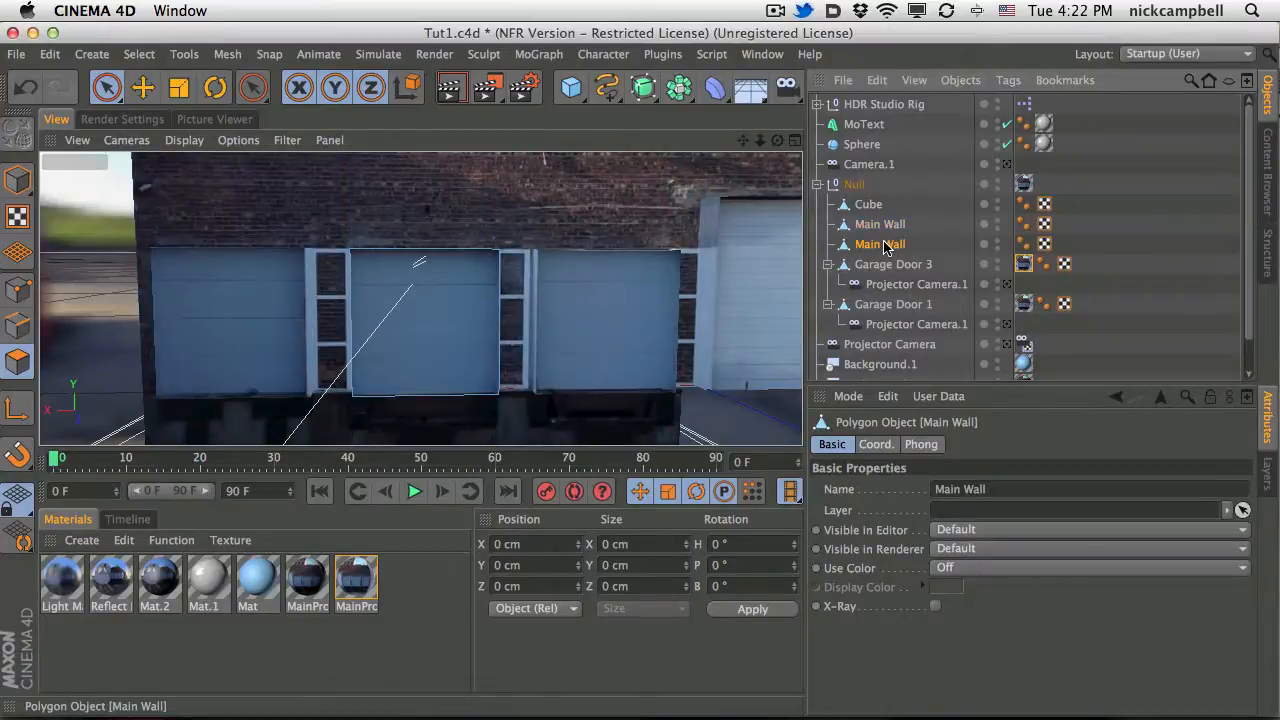
click(17, 180)
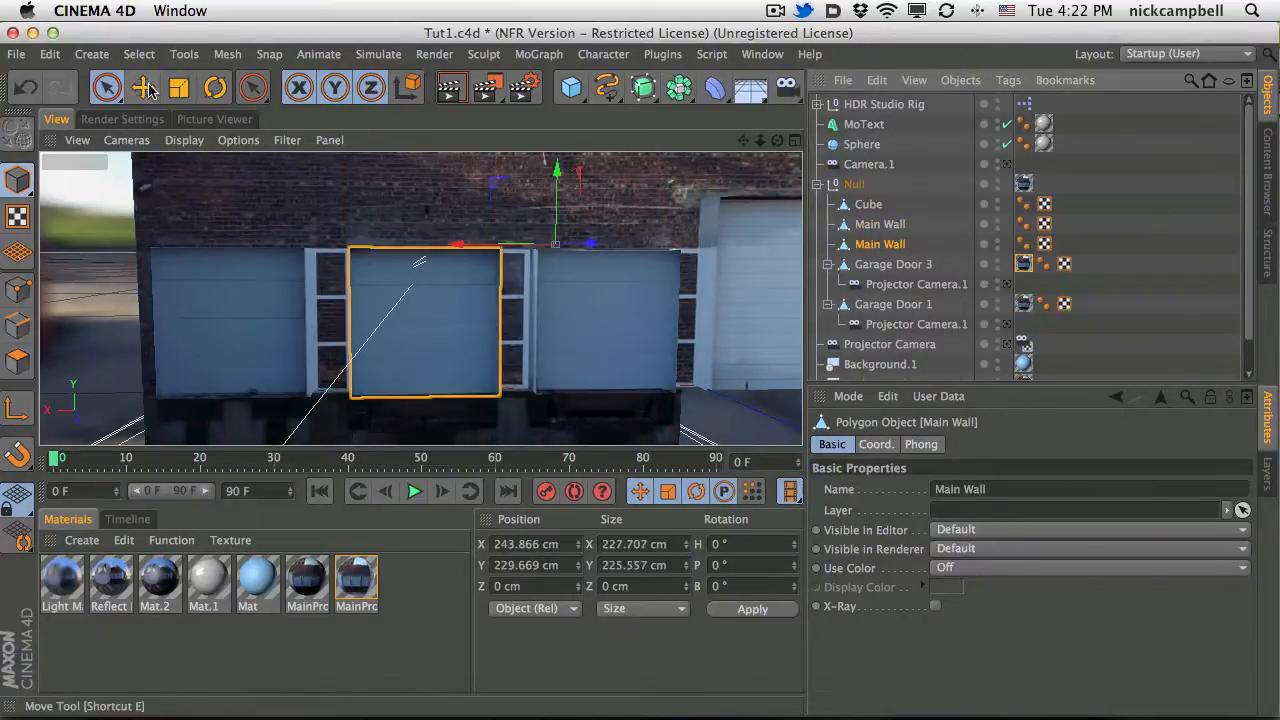
click(143, 87)
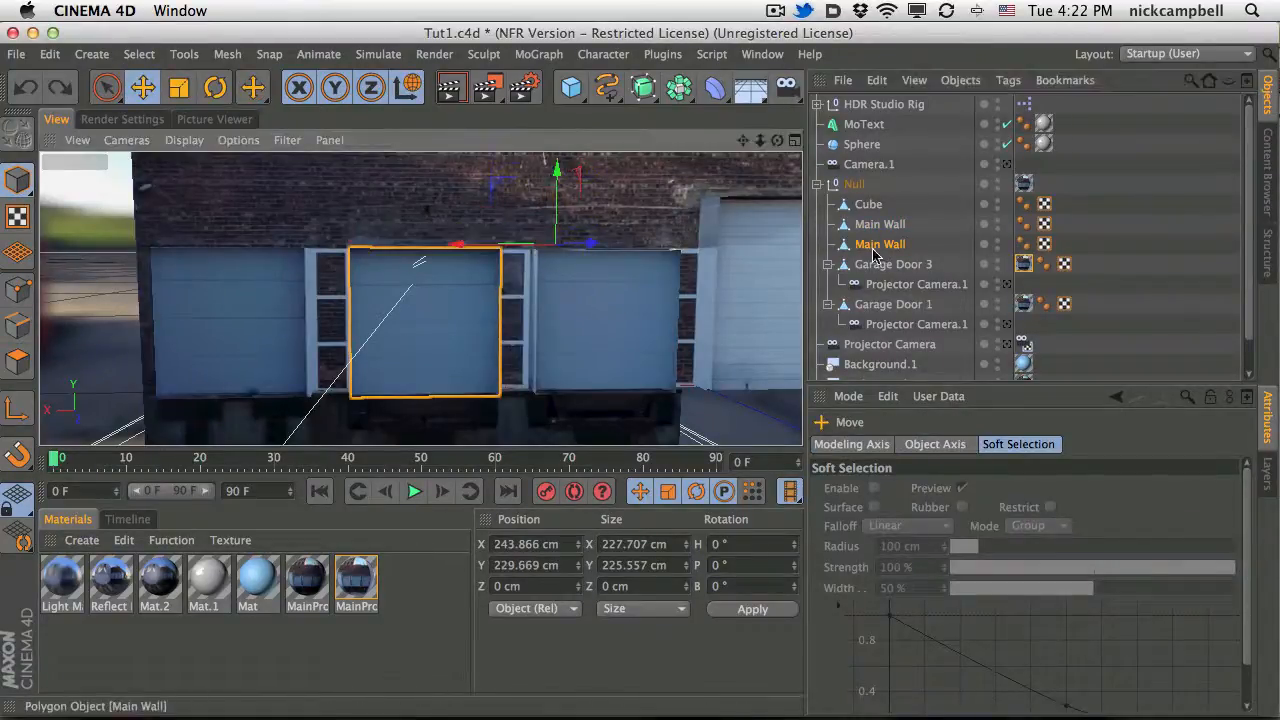
double_click(884, 244)
text(C)
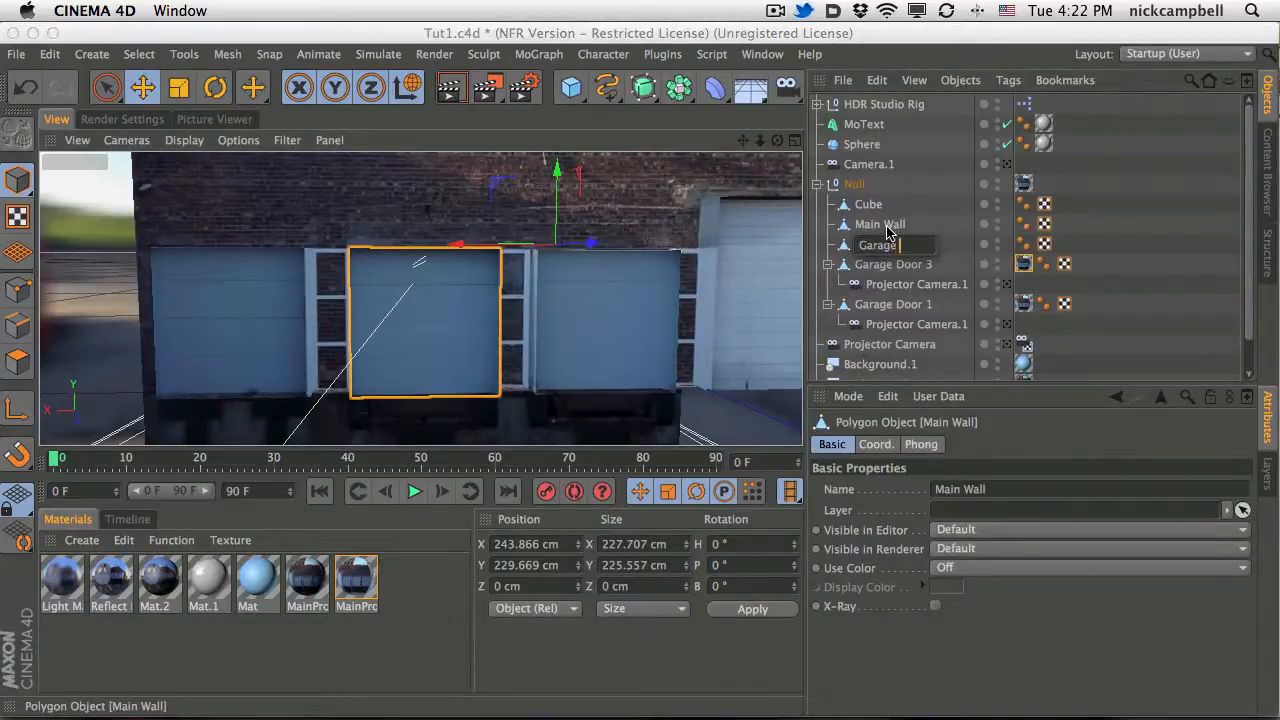
text(arage Door 2)
key(Return)
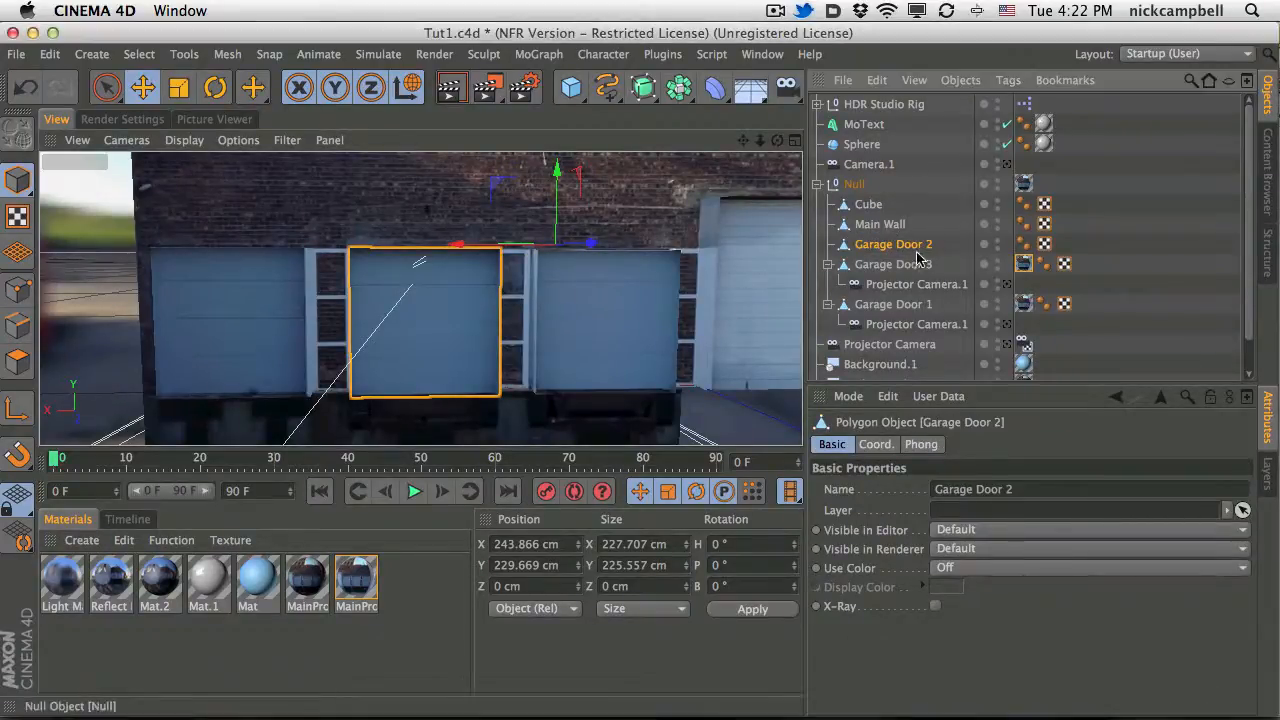
Copy Garage Door 3's Projector Camera.1 under Garage Door 2 and its MainProjection2 texture tag onto that door.
ctrl+drag(907, 286, 912, 247)
key(super+z)
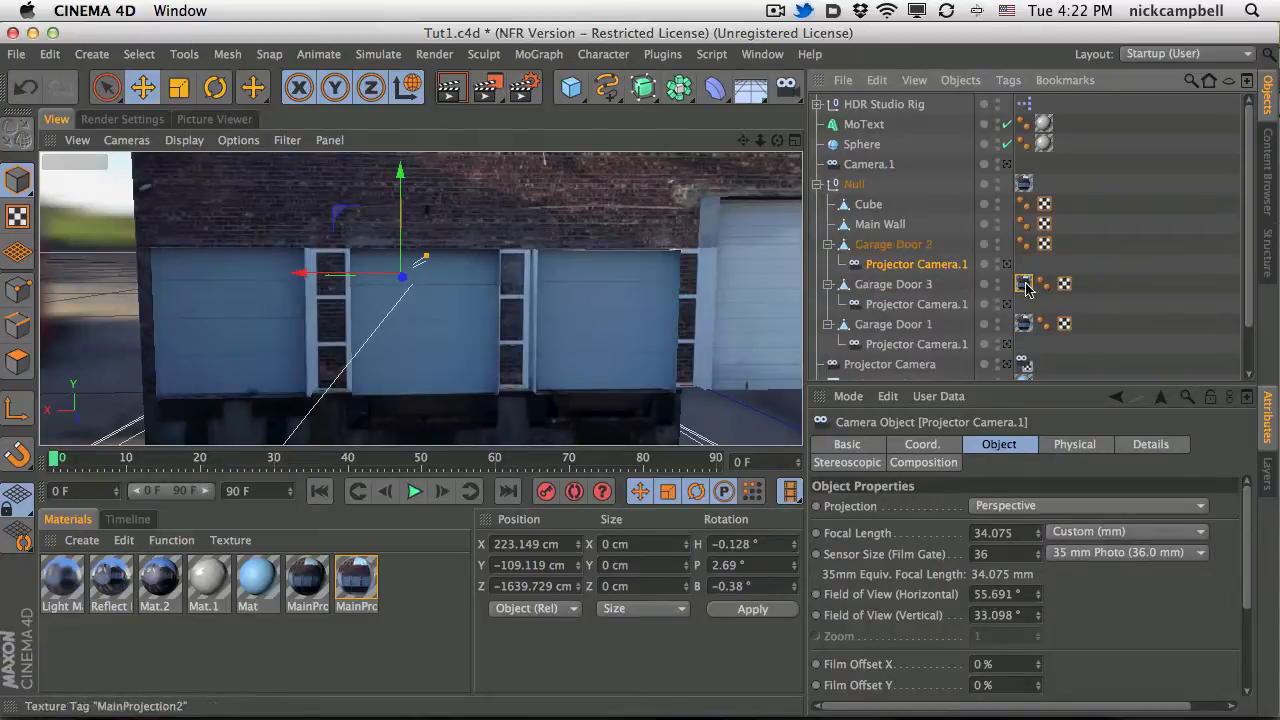
ctrl+drag(1023, 285, 1040, 578)
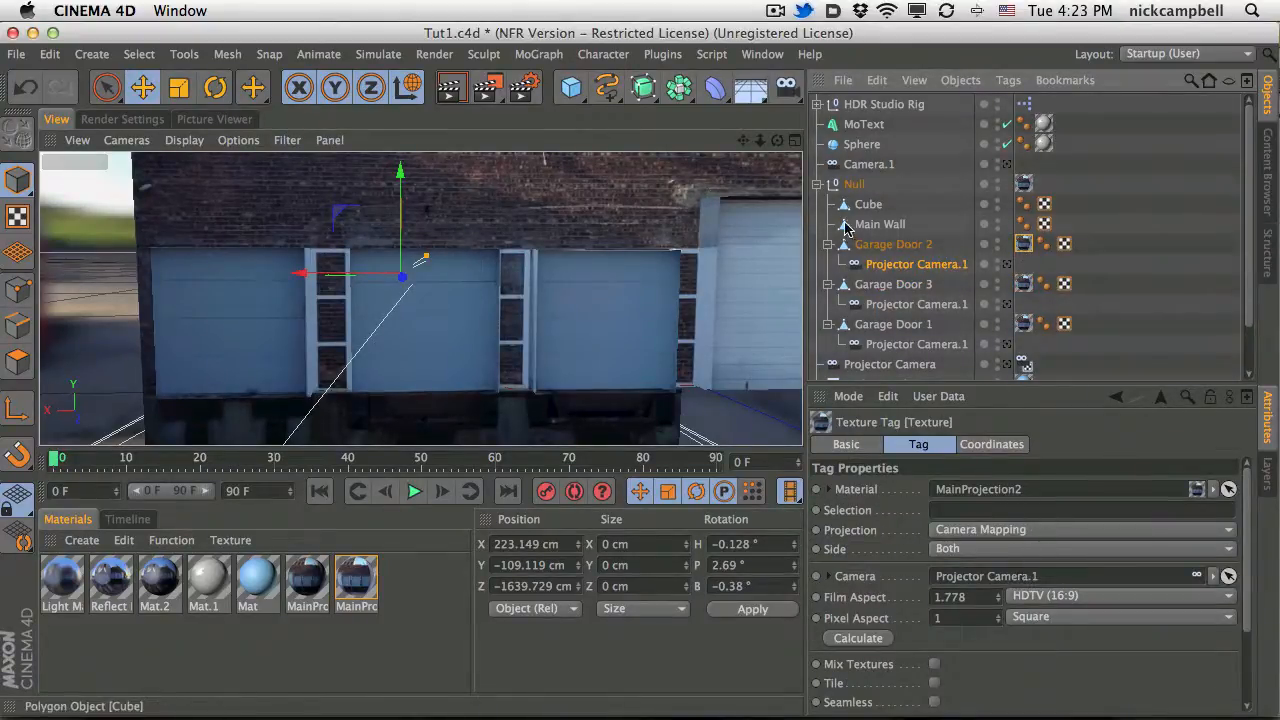
Try moving Garage Door 2 upward to test its projection and undo the move.
click(440, 300)
drag(557, 219, 558, 196)
key(super+z)
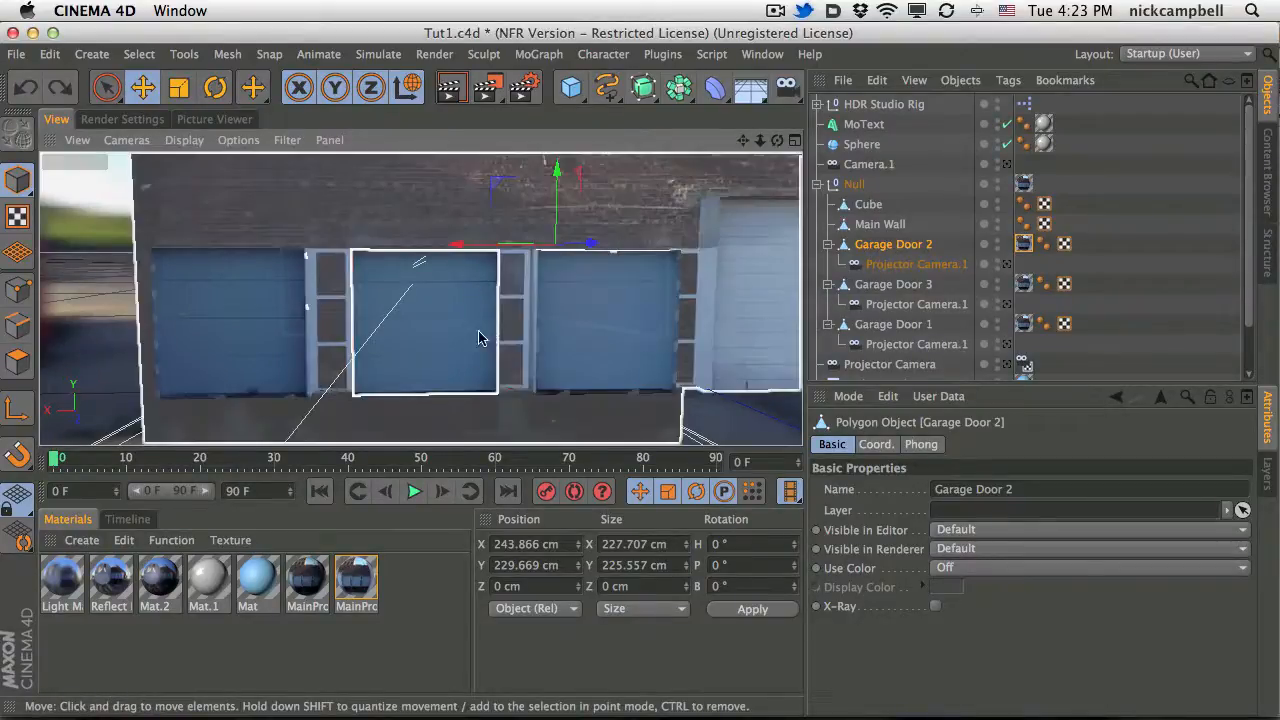
alt+drag(447, 329, 648, 342)
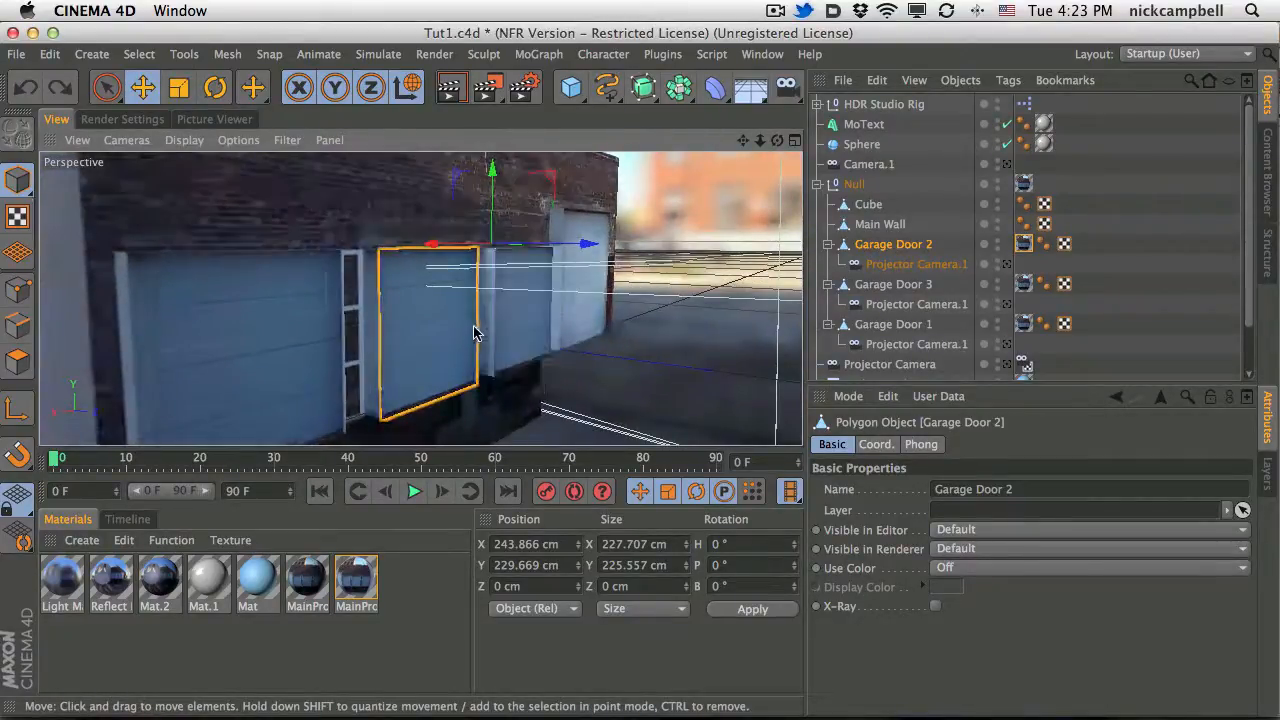
scroll(444, 335, down, 5)
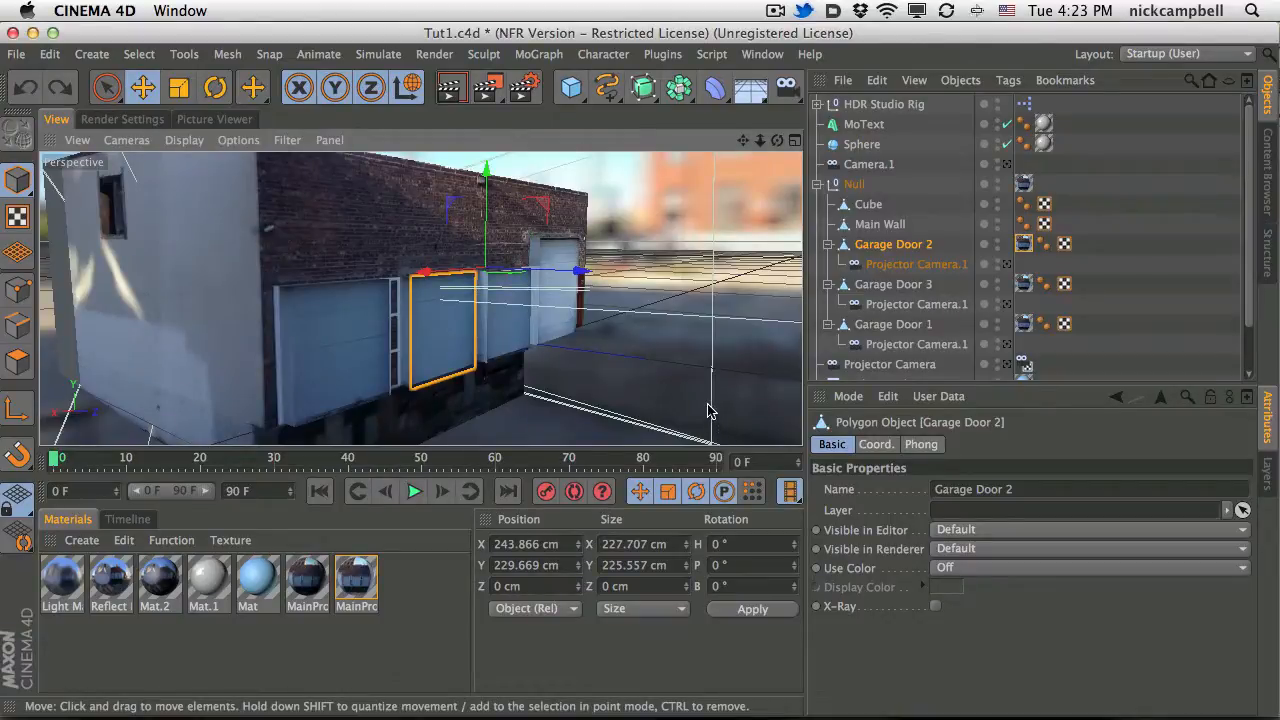
Duplicate Garage Door 1, Garage Door 2 and Garage Door 3 together by copying and pasting them.
shift+click(908, 287)
shift+click(912, 326)
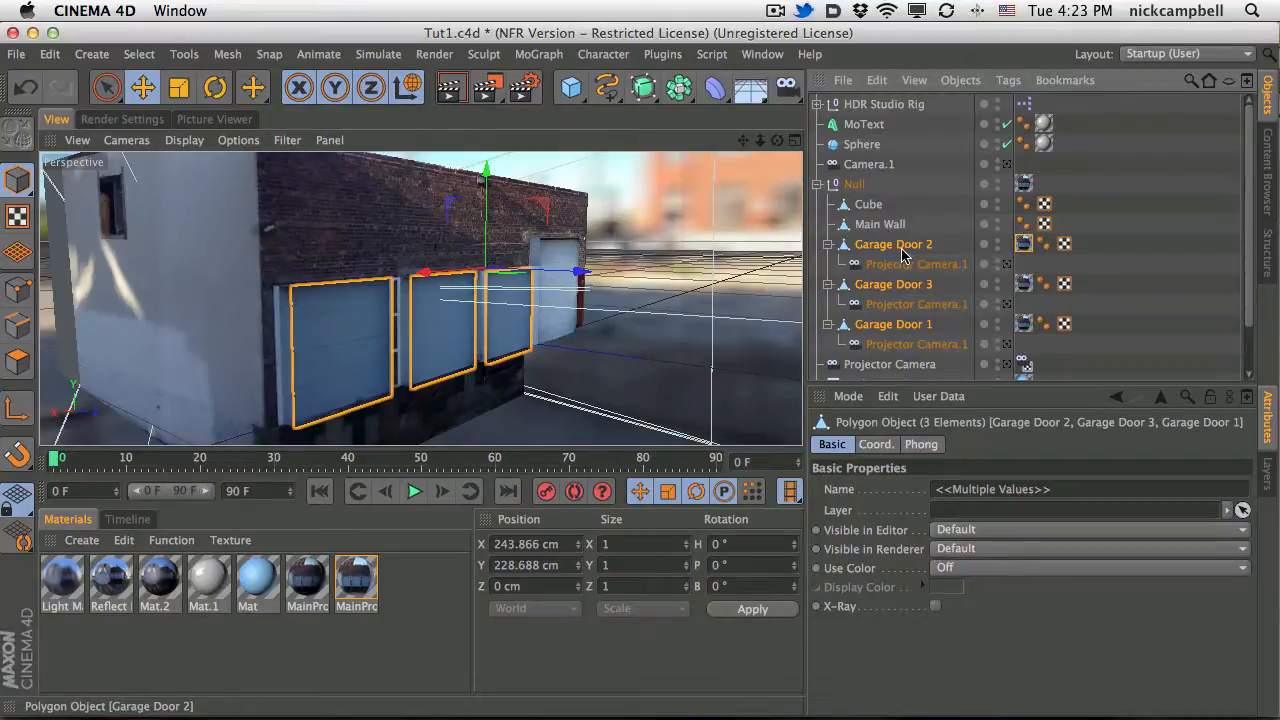
key(super+c)
key(super+v)
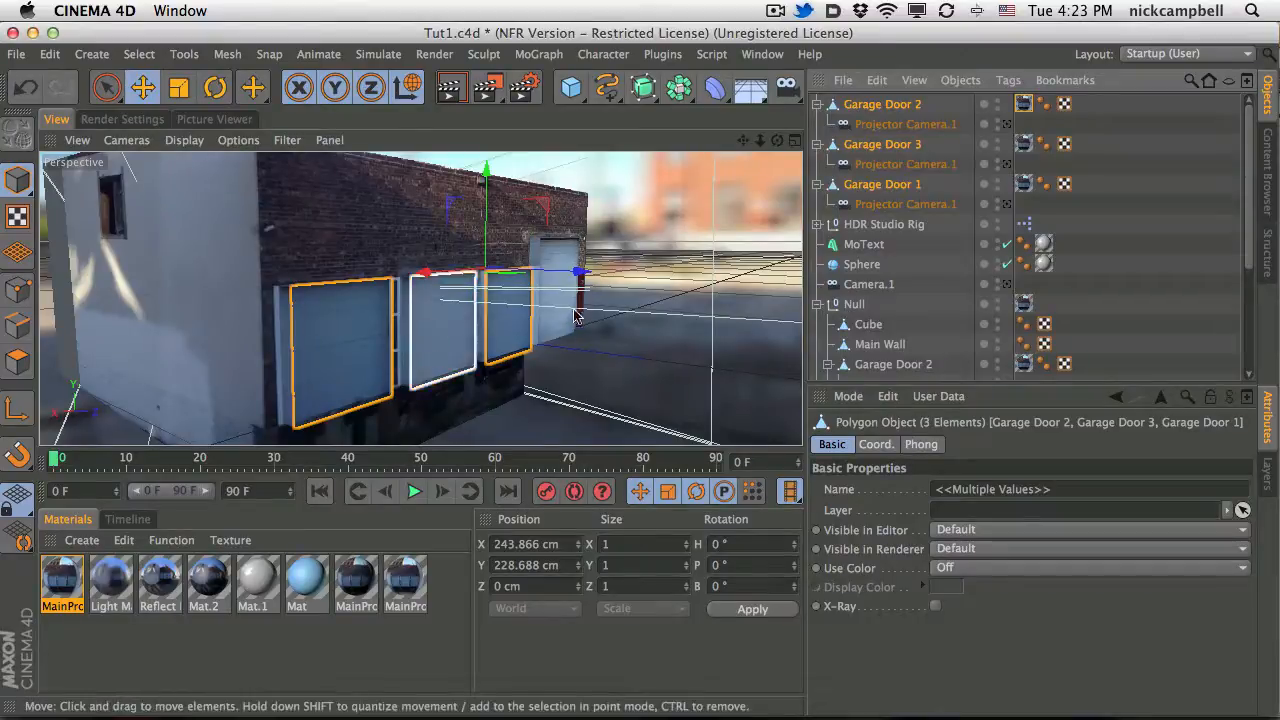
Delete the Projector Camera.1 child from each of the three pasted garage door copies.
click(928, 124)
key(Delete)
click(933, 144)
key(Delete)
click(924, 163)
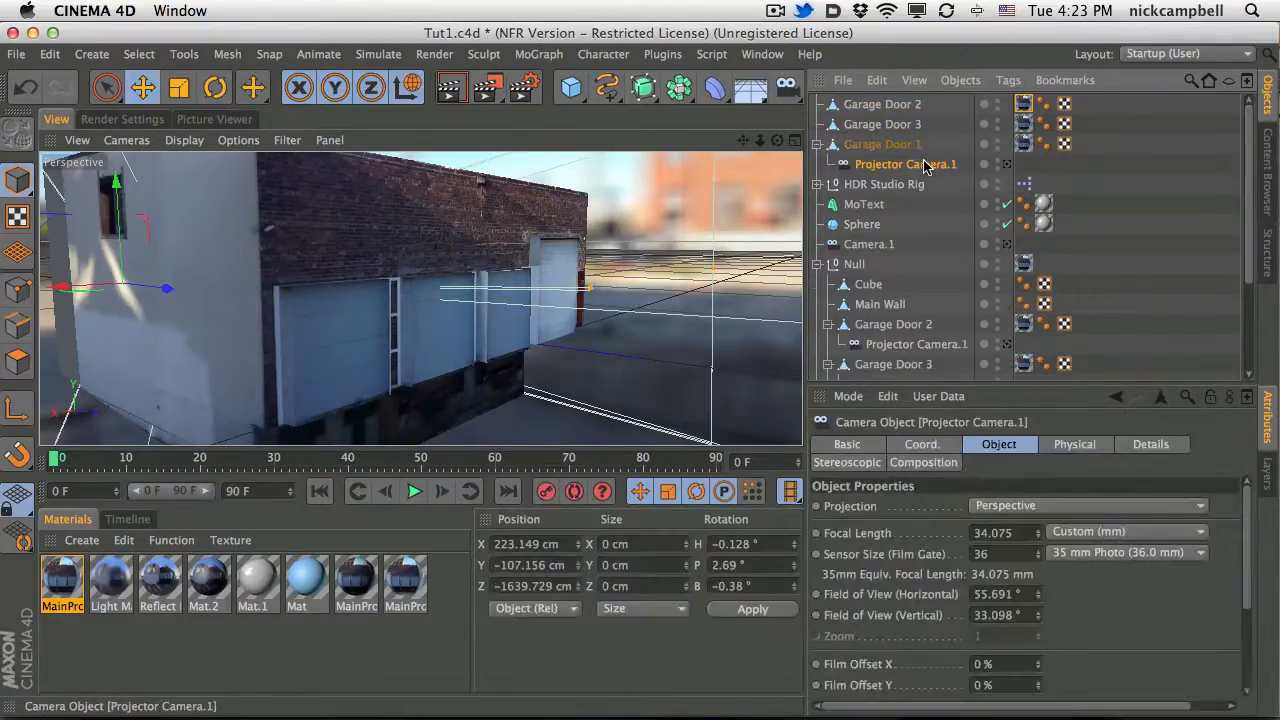
key(Delete)
Delete the MainProjection2 texture tags from the three garage door copies.
click(1024, 106)
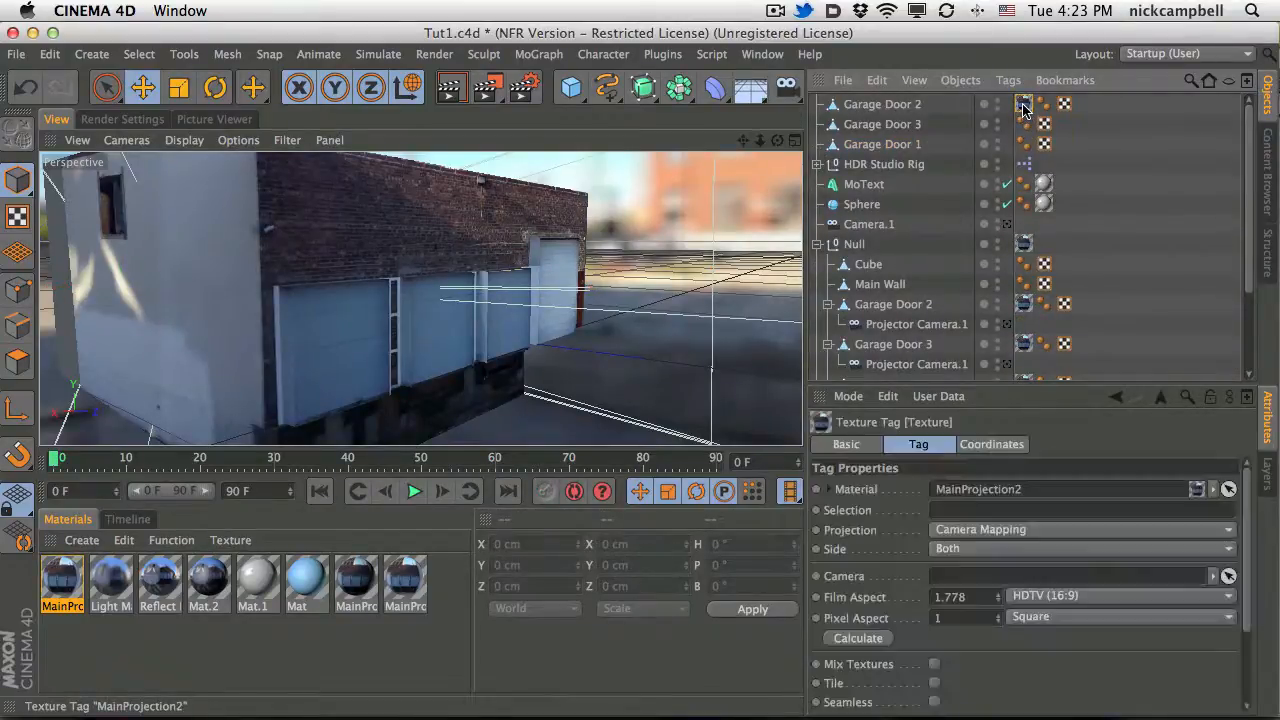
key(Delete)
Extrude the polygons of the three untextured garage door copies back into the building to form deep boxes.
click(885, 106)
shift+click(885, 146)
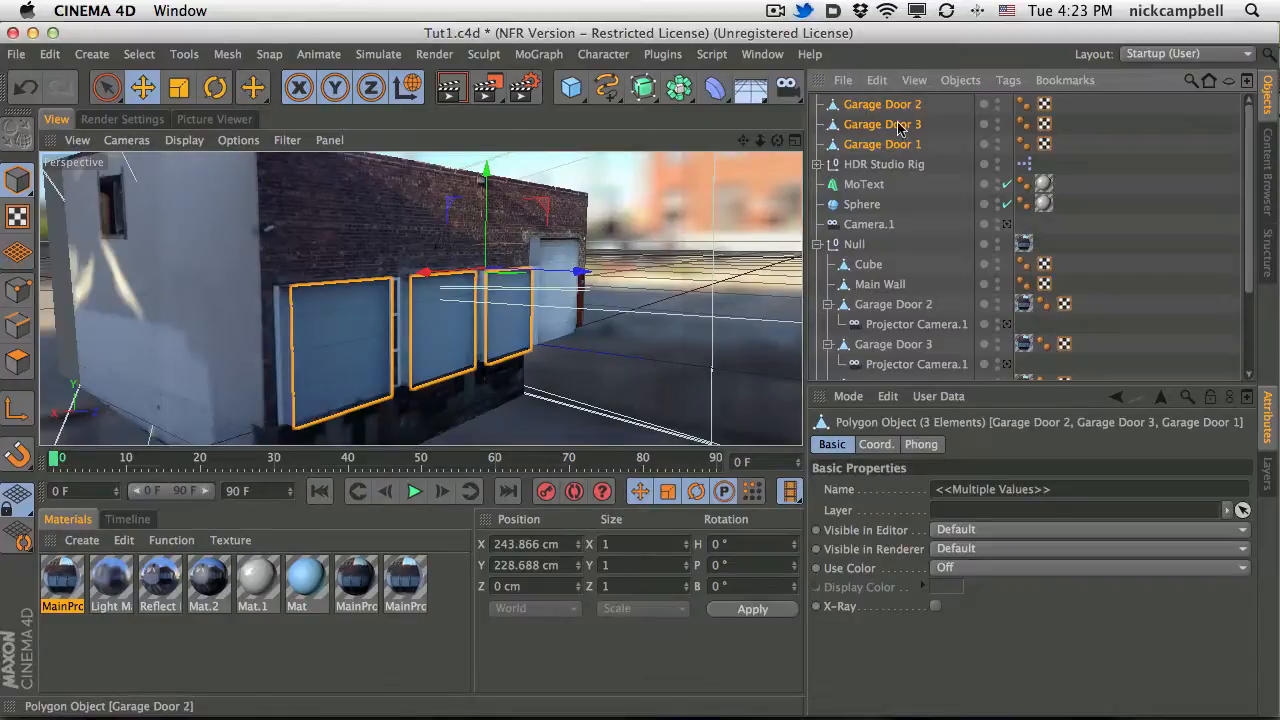
click(26, 356)
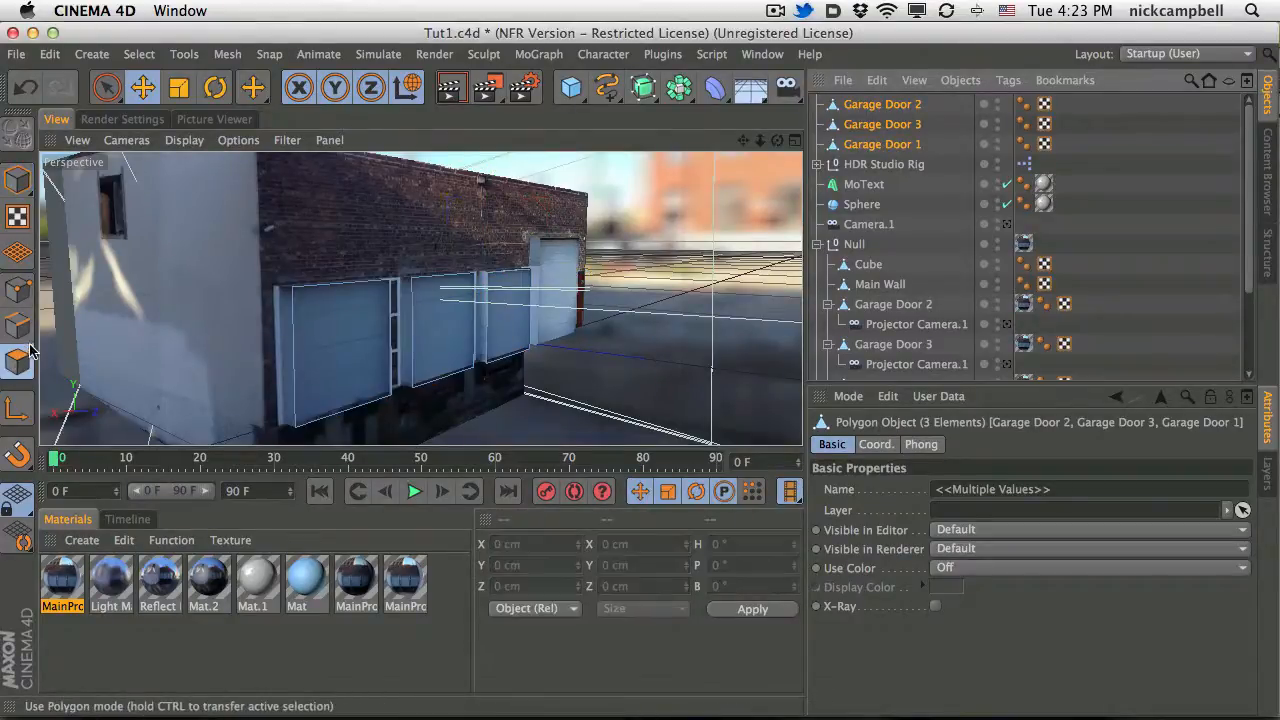
click(345, 352)
shift+click(455, 328)
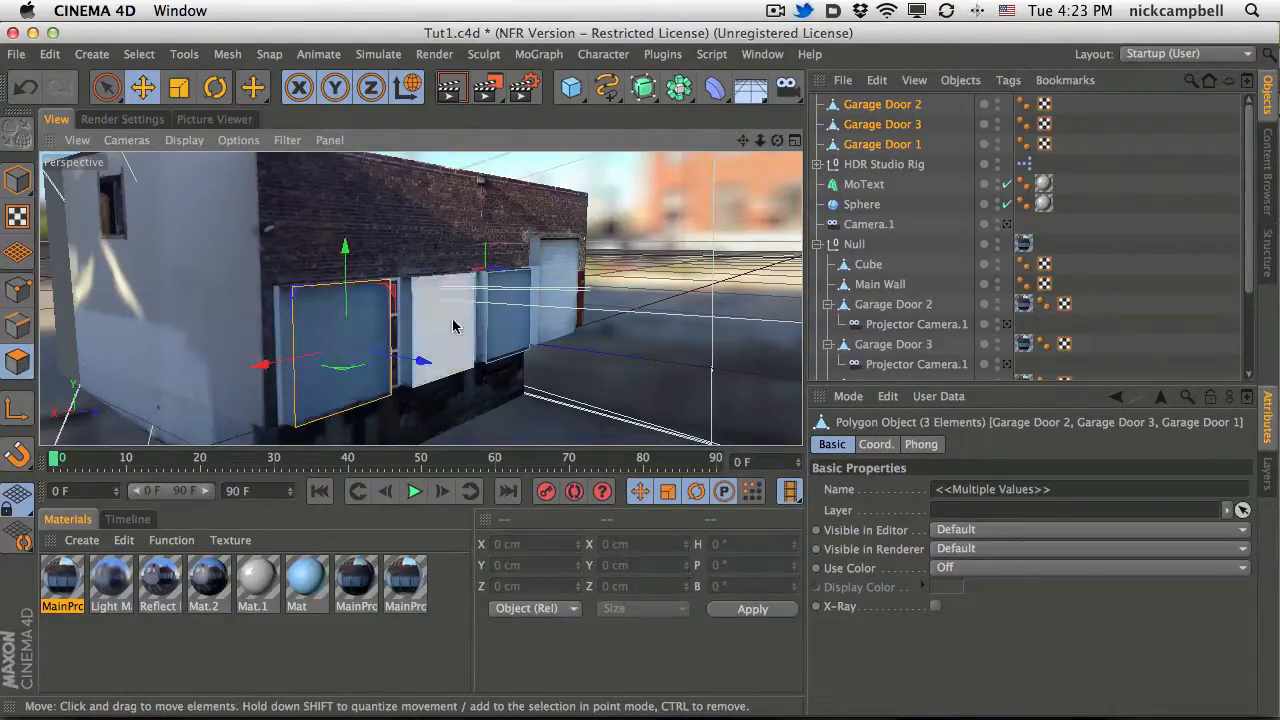
shift+click(515, 313)
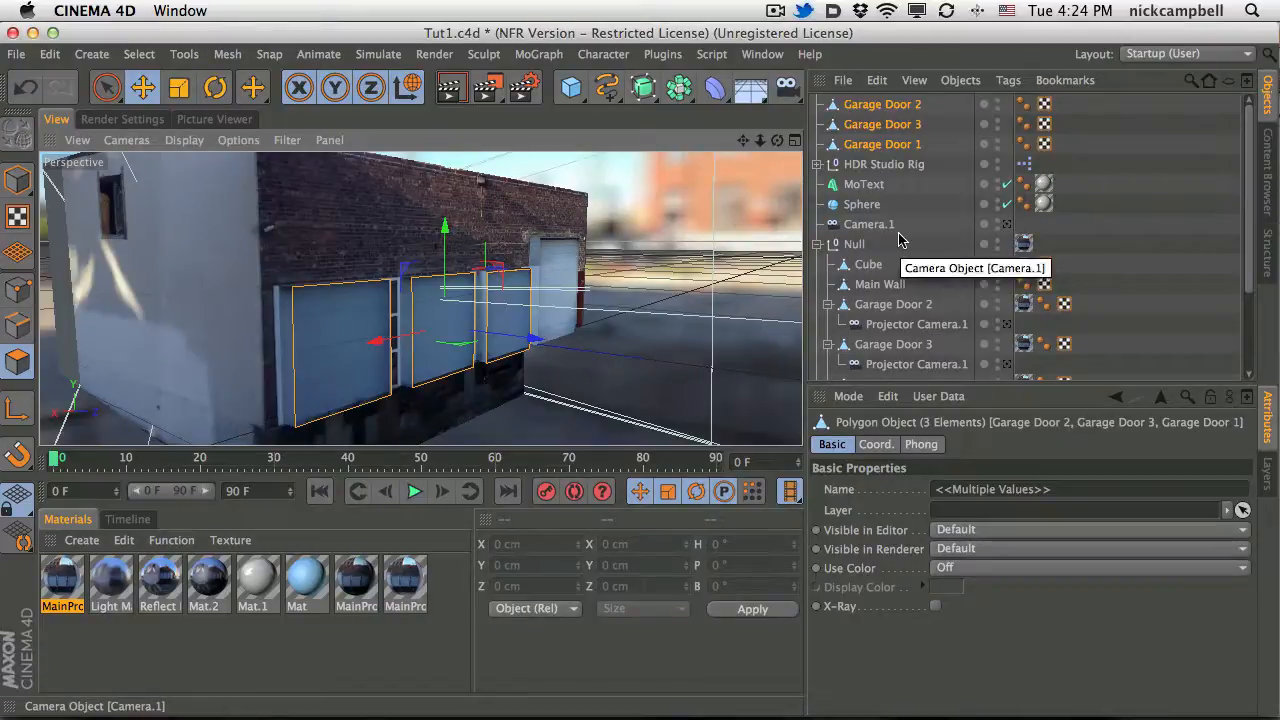
key(d)
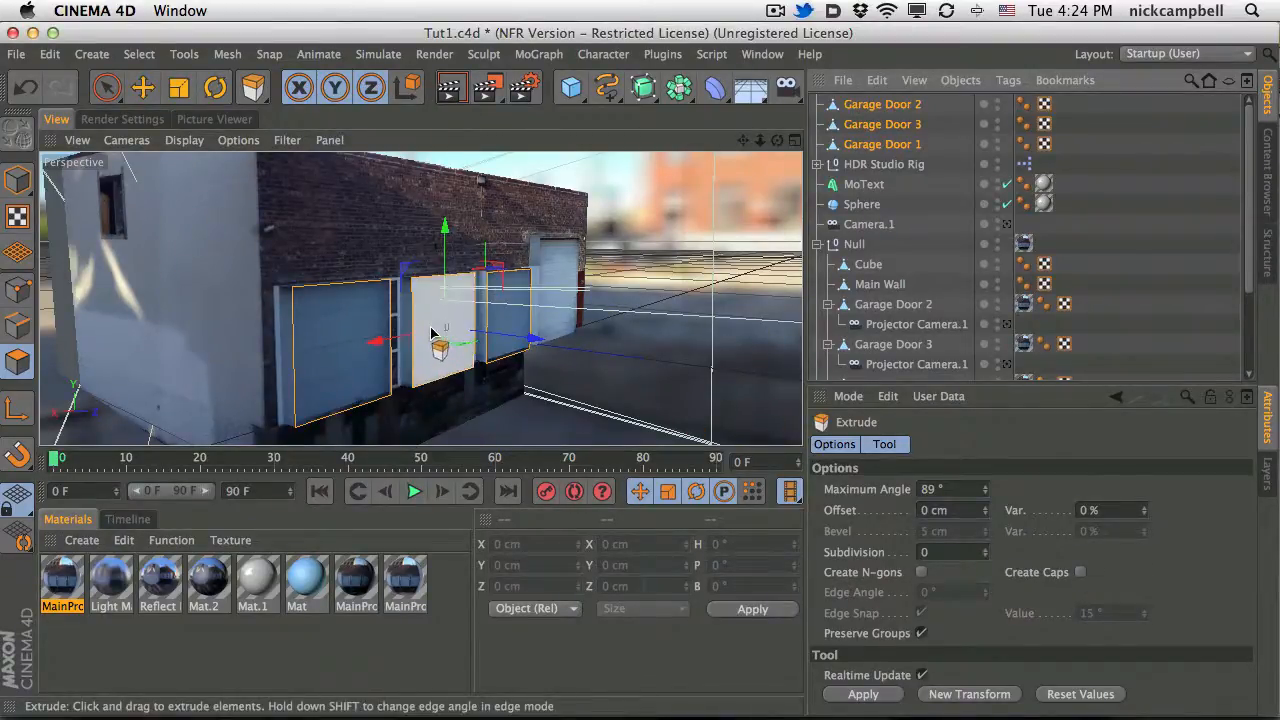
click(950, 510)
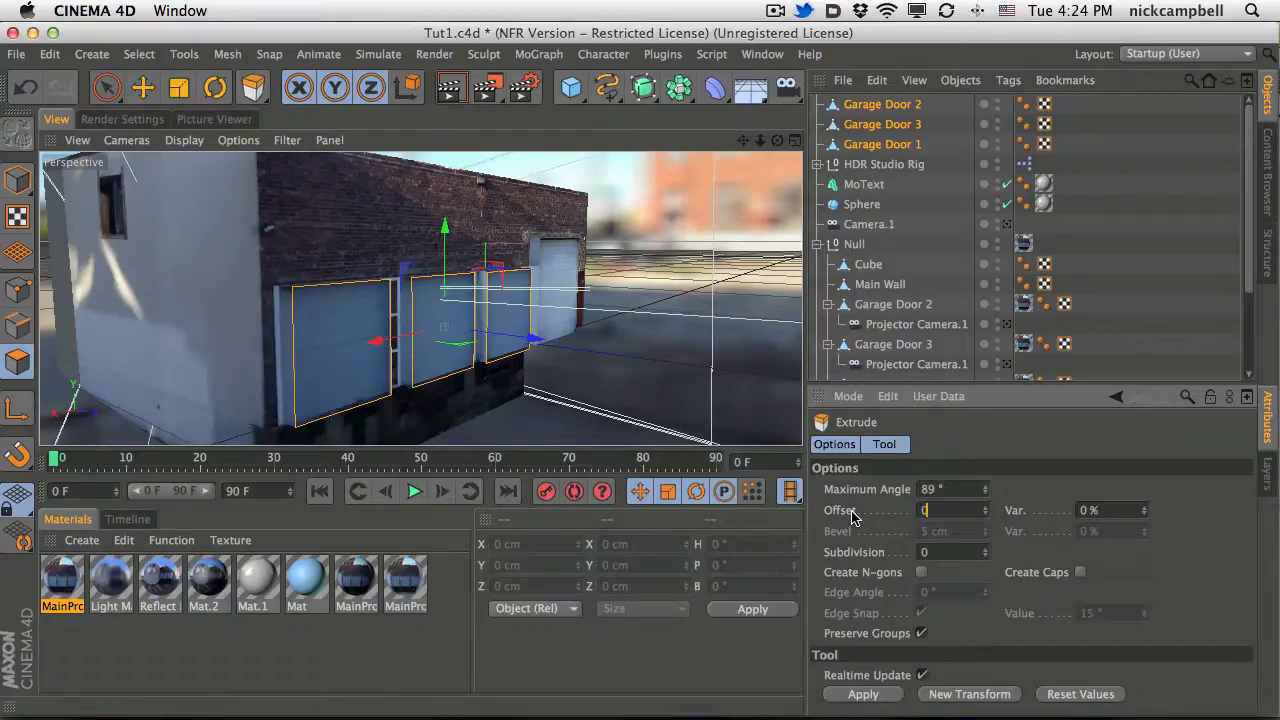
drag(520, 338, 608, 372)
Try moving the original Garage Door 2 upward in front of its extruded copy and undo the move.
alt+drag(445, 320, 980, 302)
alt+right_drag(490, 363, 403, 377)
alt+middle_drag(403, 377, 420, 297)
alt+drag(420, 297, 430, 350)
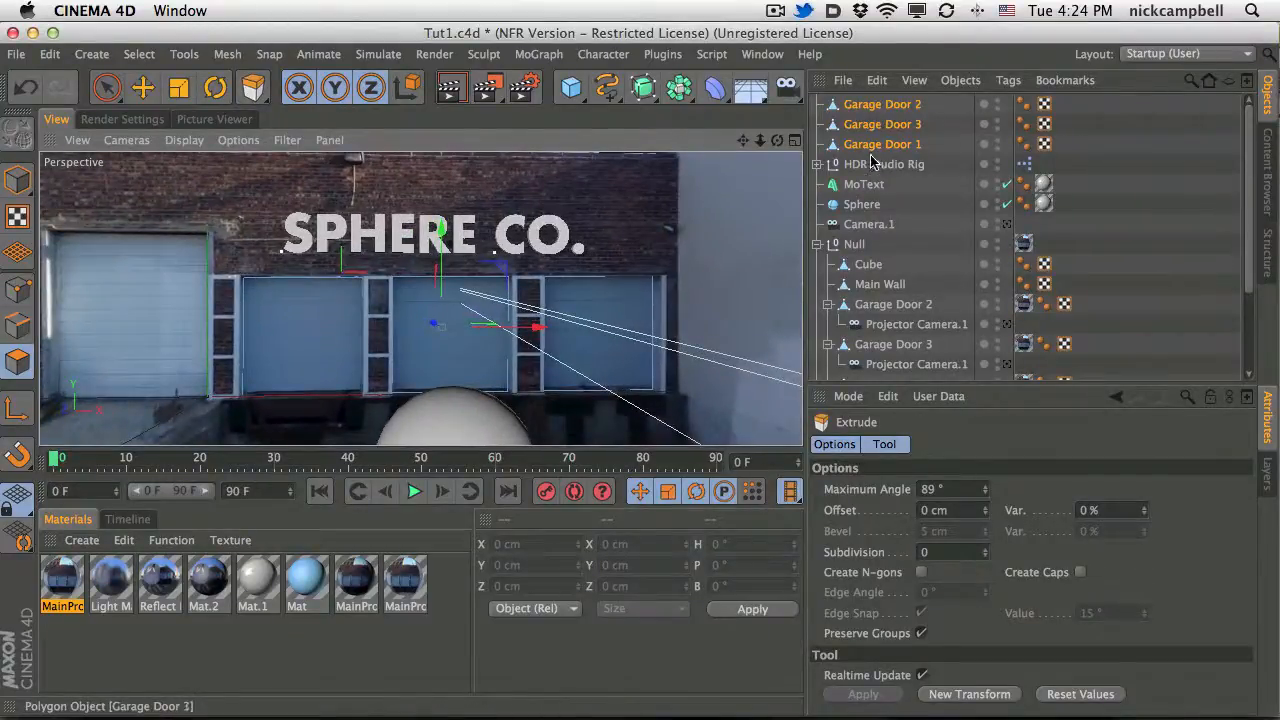
click(877, 313)
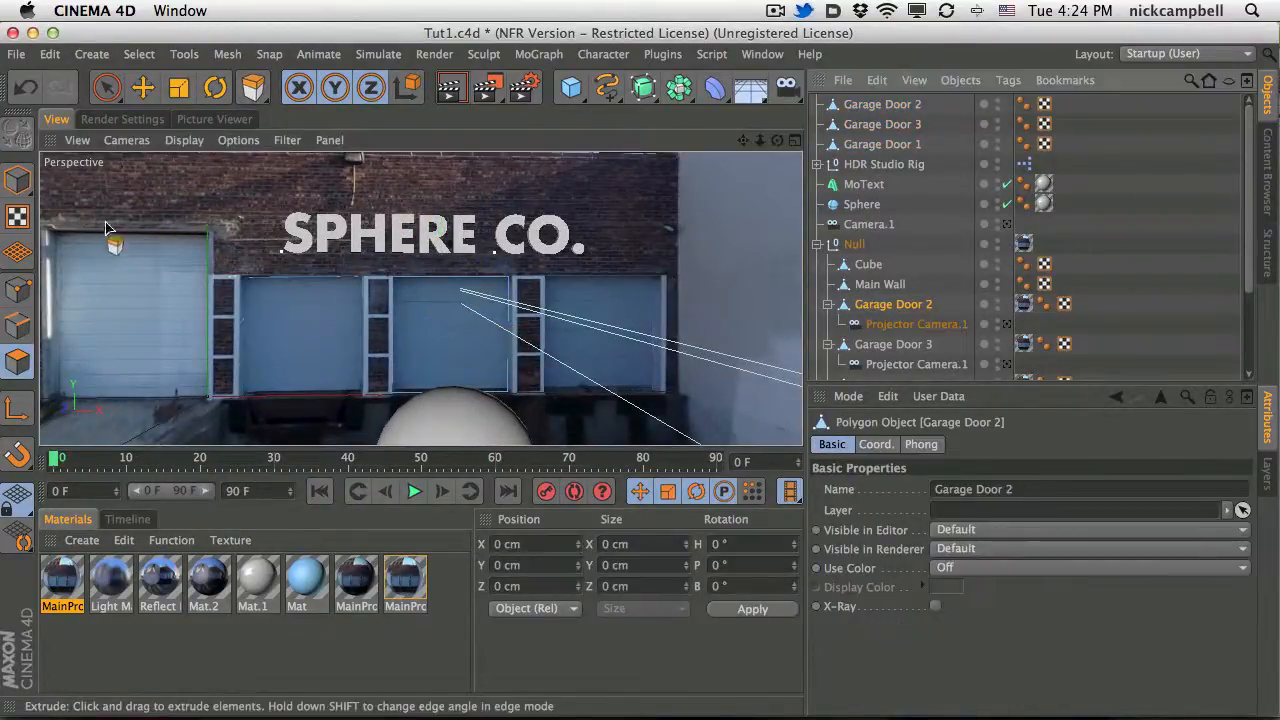
click(18, 178)
click(143, 87)
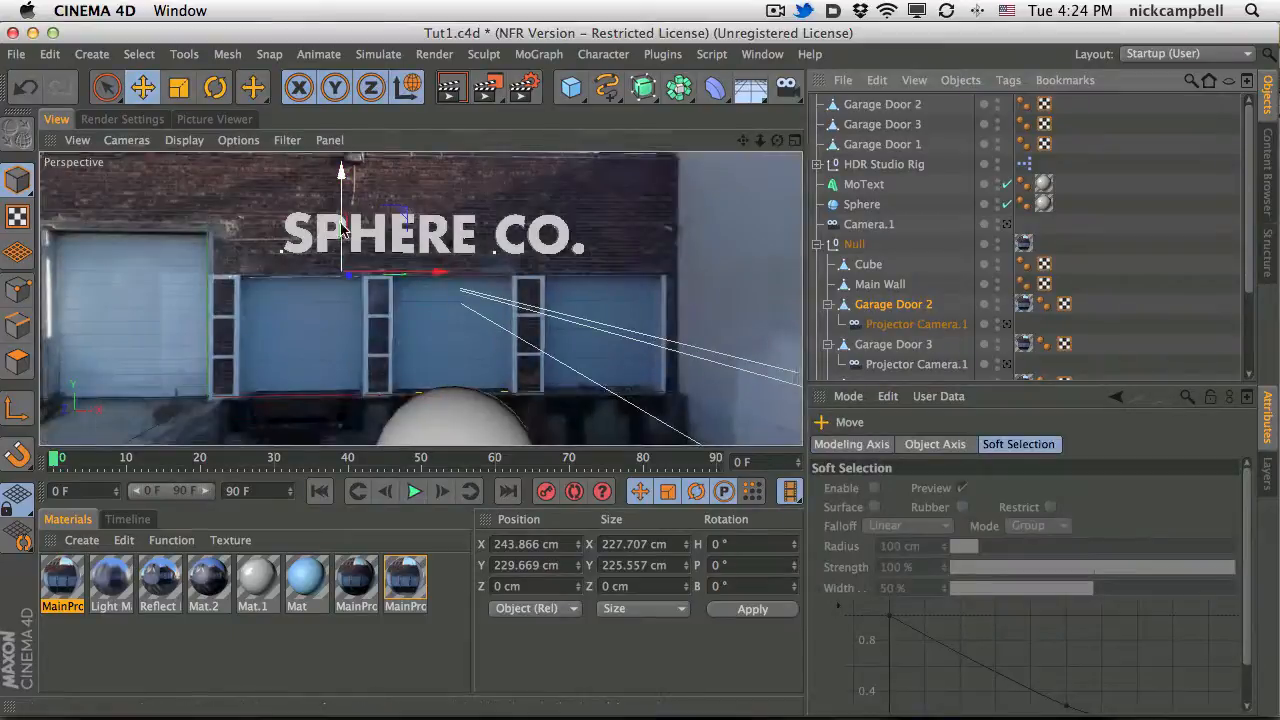
drag(341, 178, 360, 148)
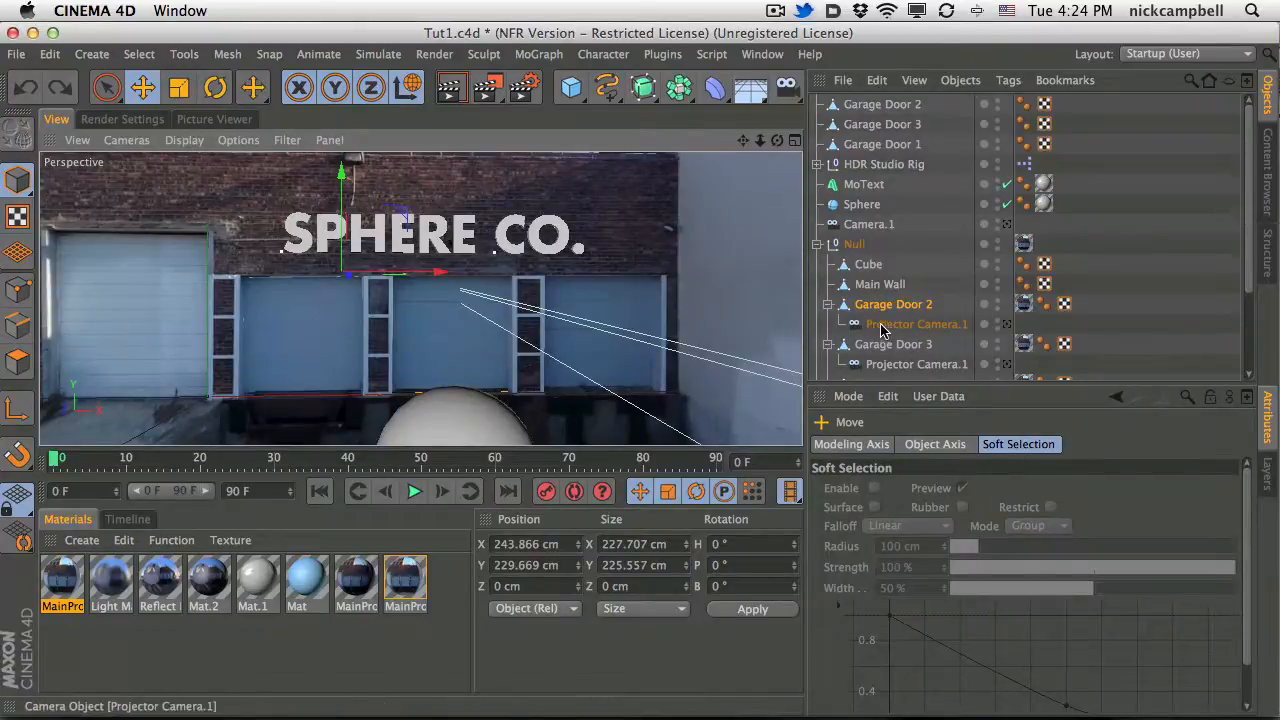
Select the polygons of the original Garage Door 1, Garage Door 2 and Garage Door 3 under the Null.
scroll(890, 240, down, 4)
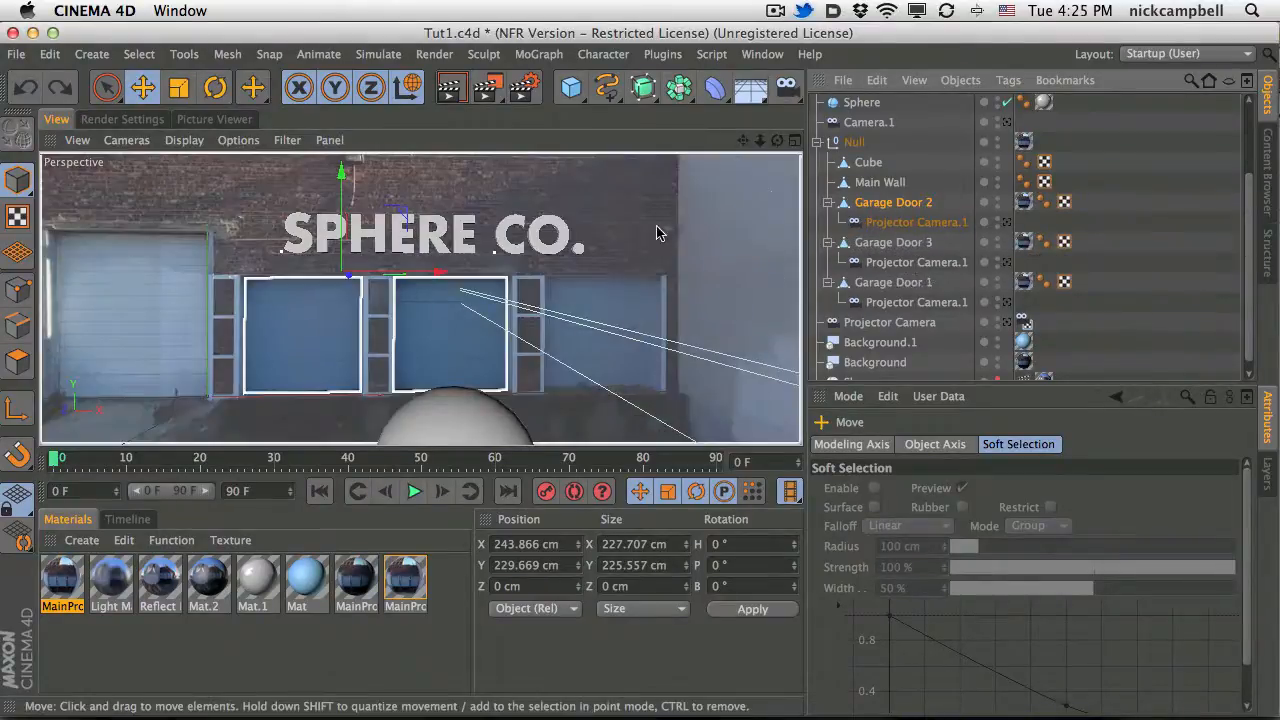
click(893, 242)
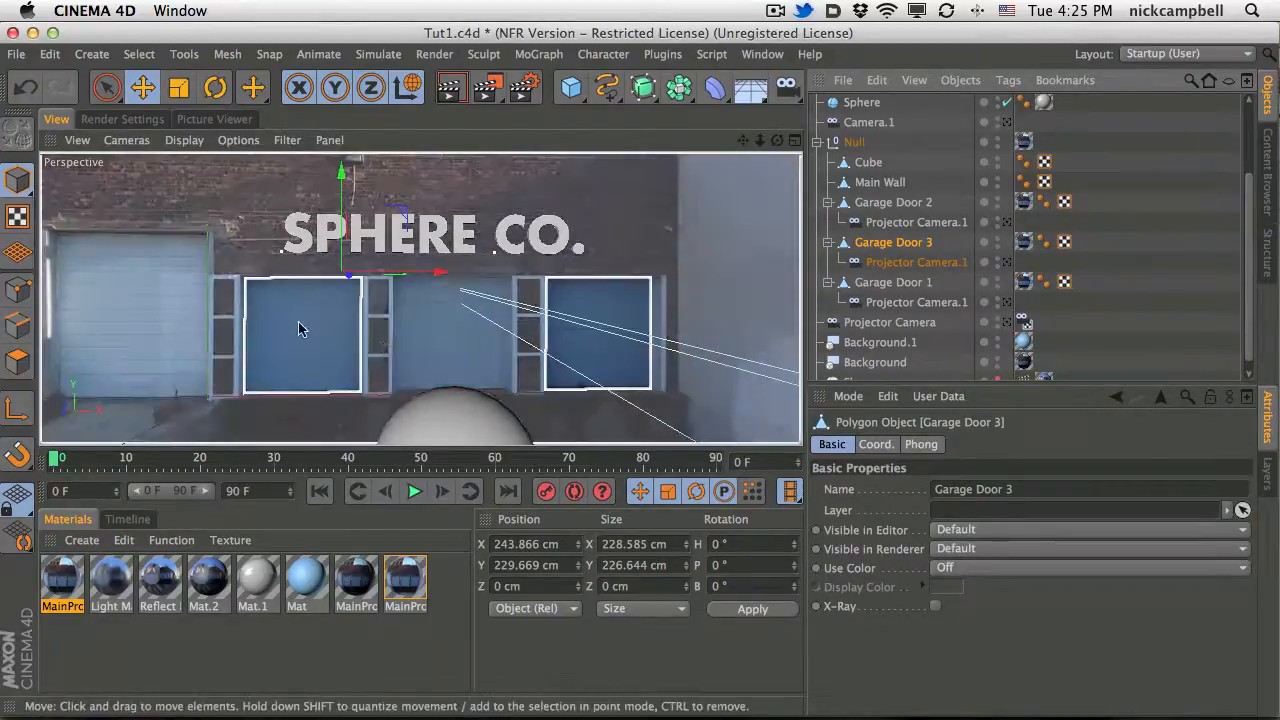
click(895, 203)
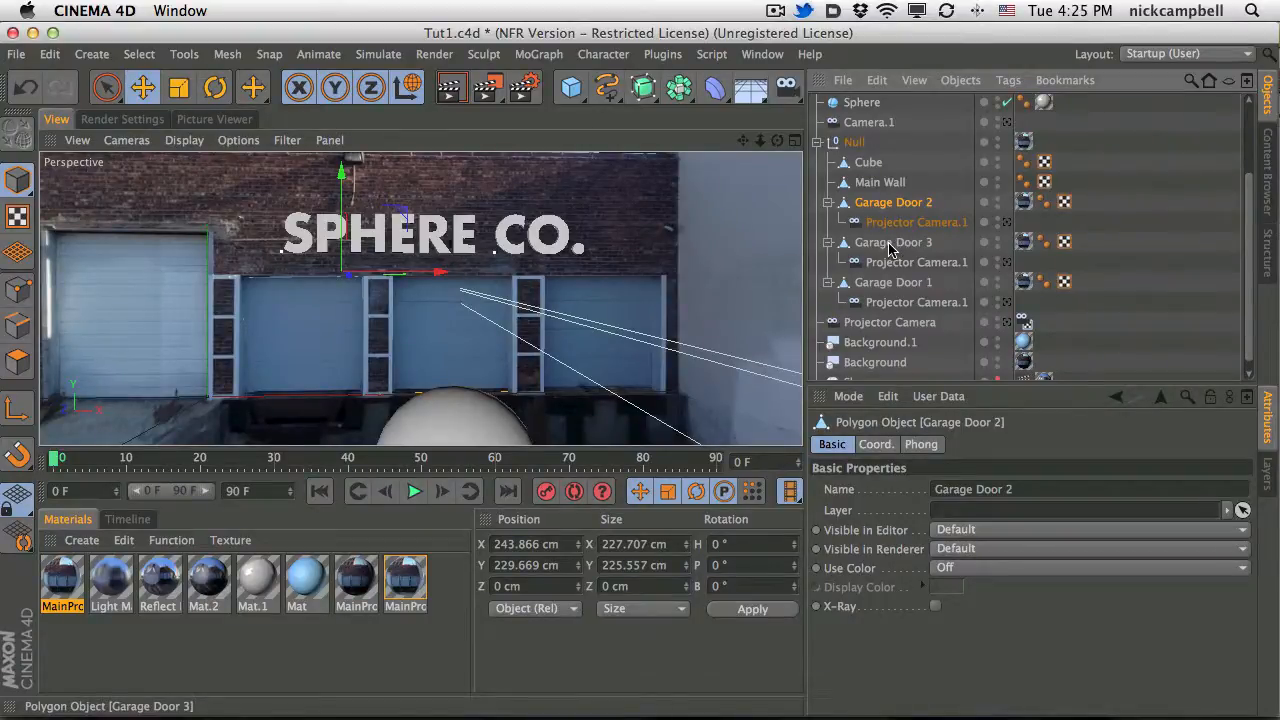
ctrl+click(893, 244)
ctrl+click(893, 284)
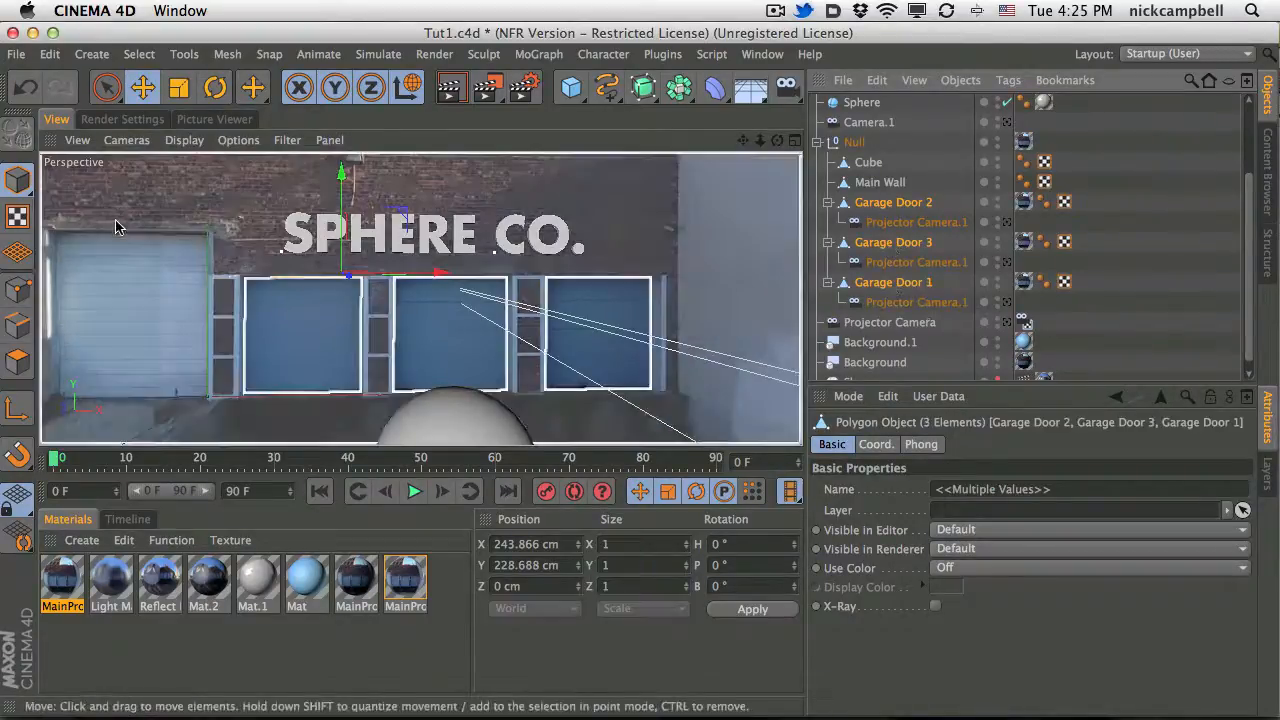
click(18, 357)
click(292, 330)
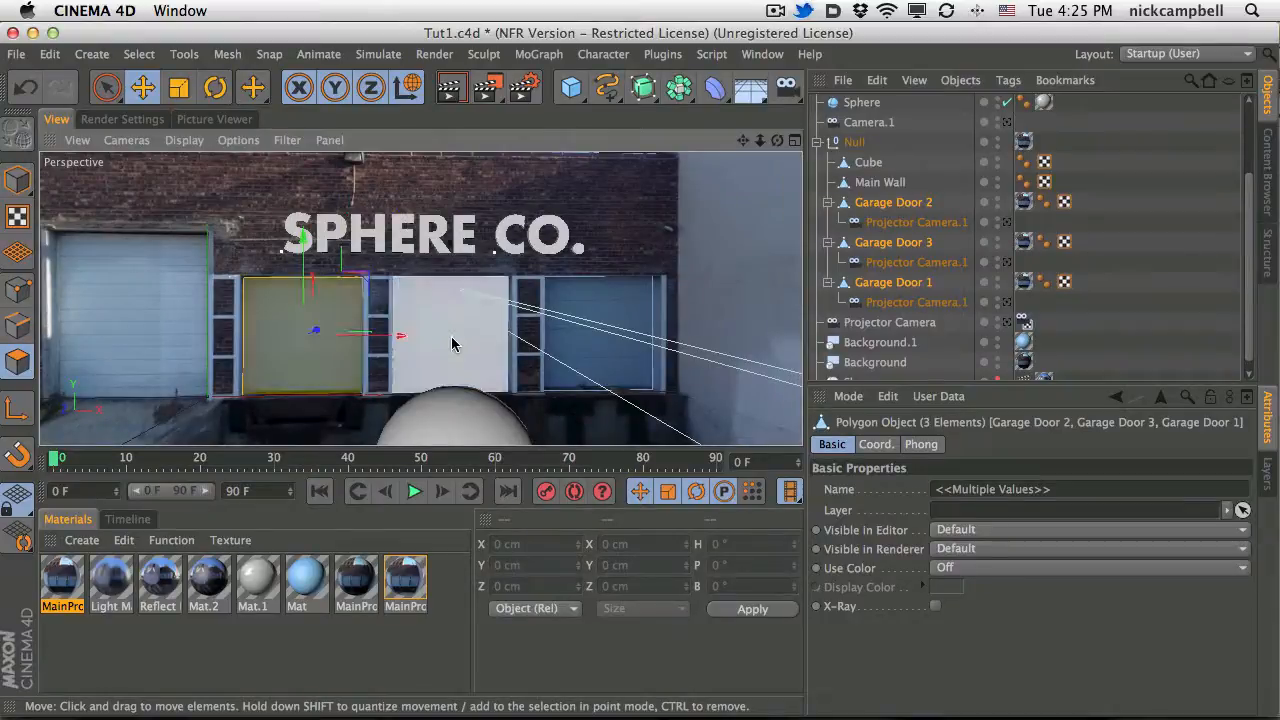
shift+click(451, 338)
shift+click(614, 350)
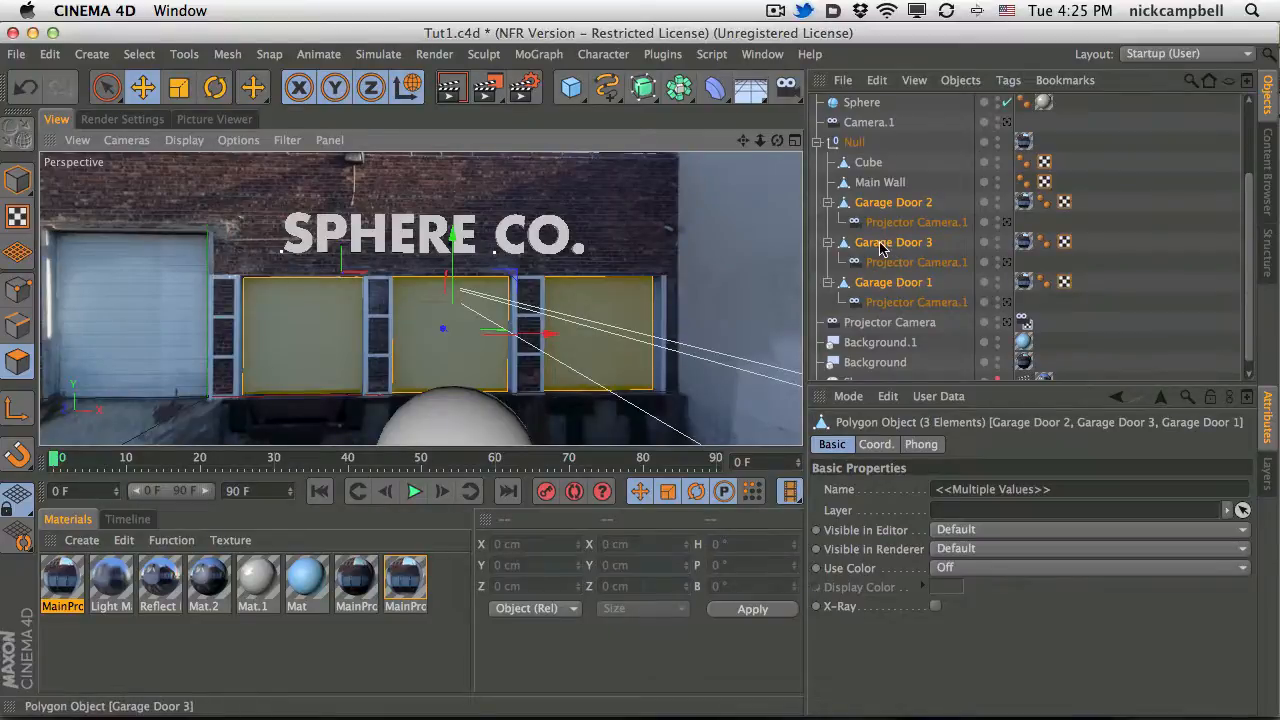
Extrude the three original door polygons slightly with Create Caps enabled to give the doors some thickness.
key(d)
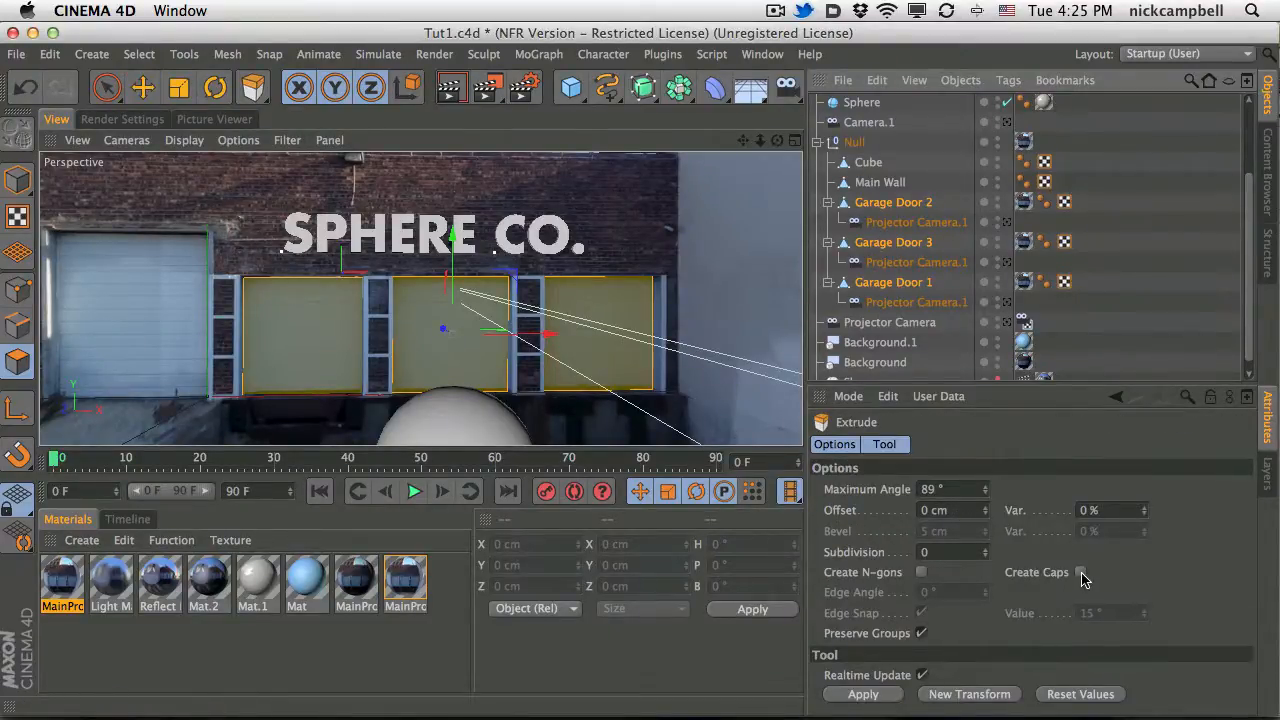
shift+click(630, 380)
click(1080, 573)
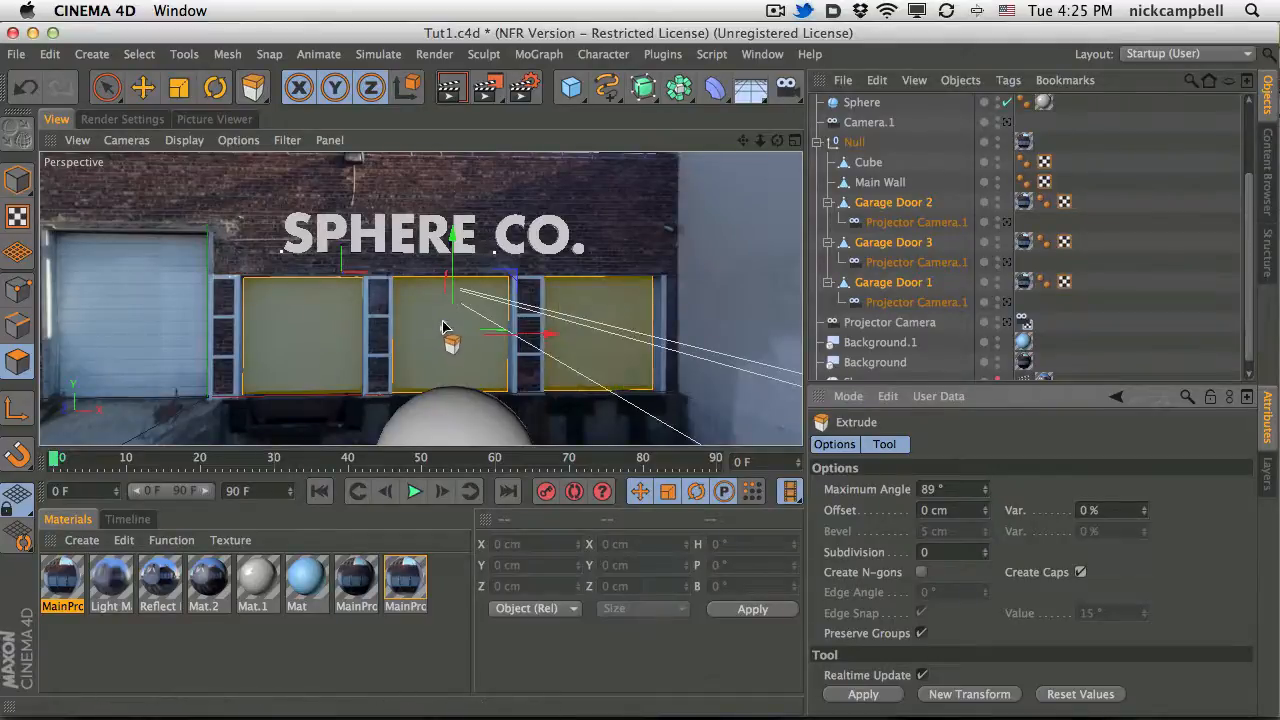
alt+drag(446, 332, 886, 390)
click(960, 510)
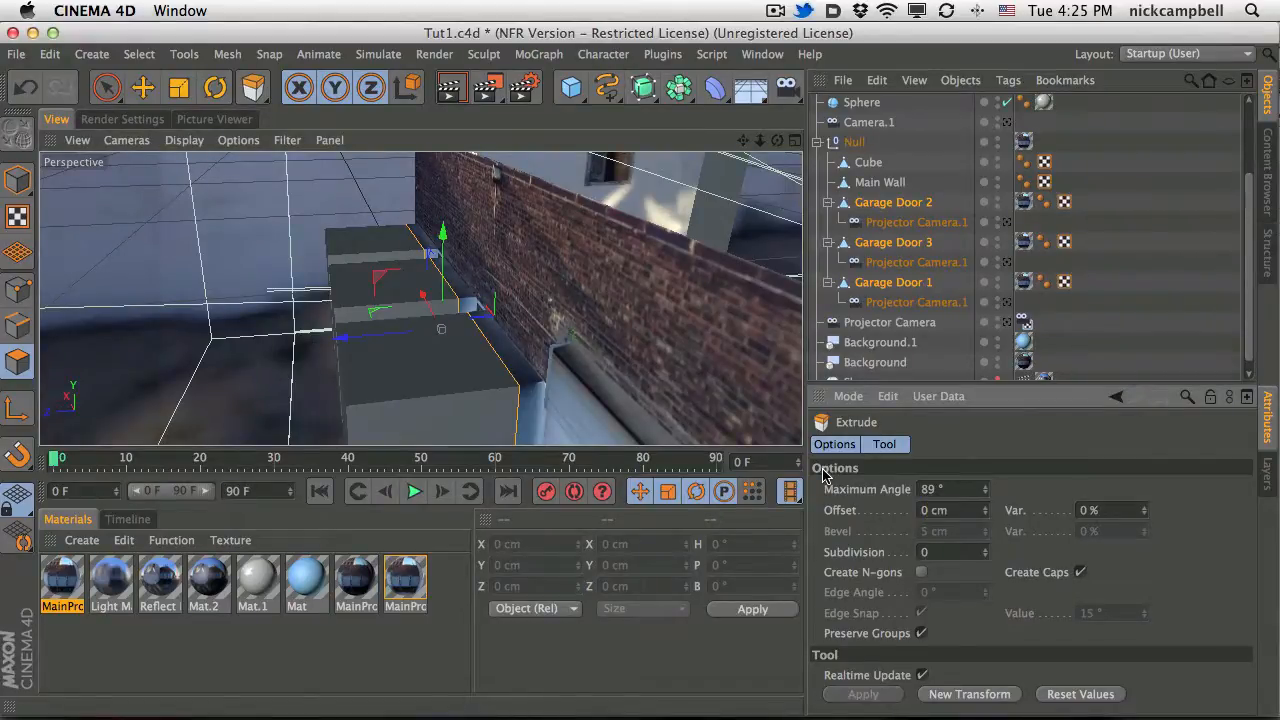
drag(409, 346, 395, 338)
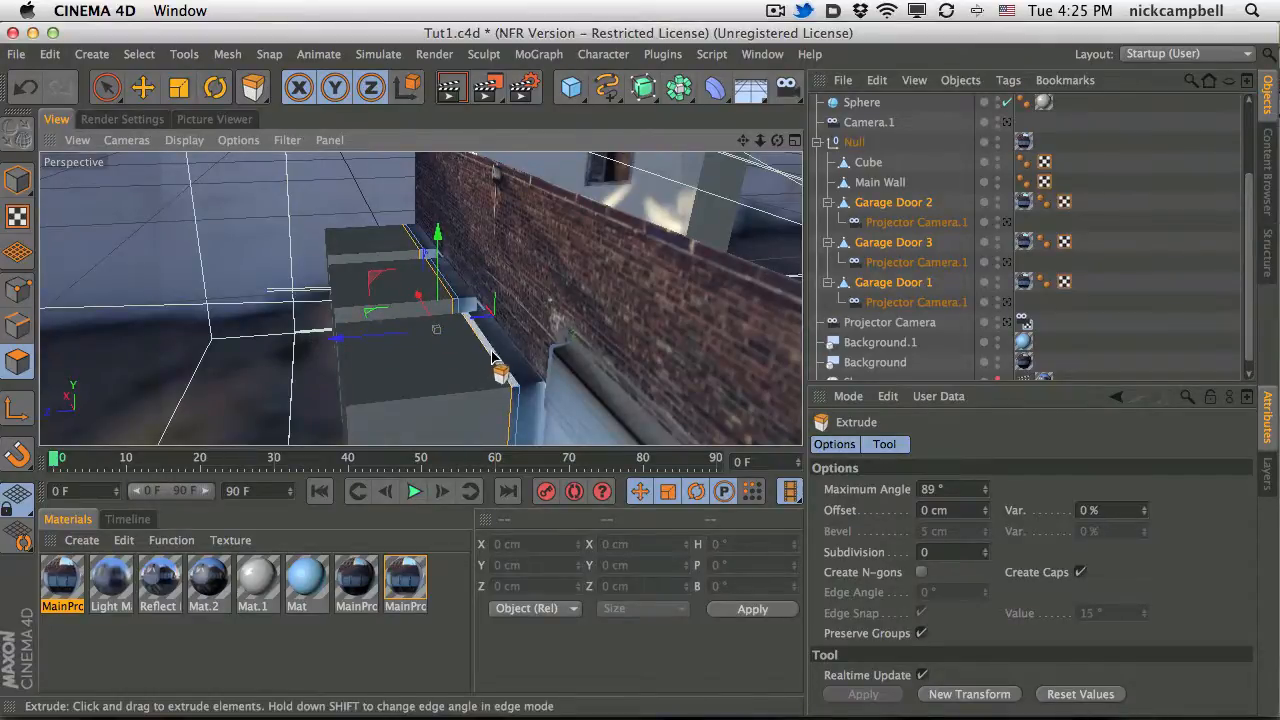
View the scene through the Projector Camera and add a particle emitter to it.
alt+drag(491, 356, 560, 290)
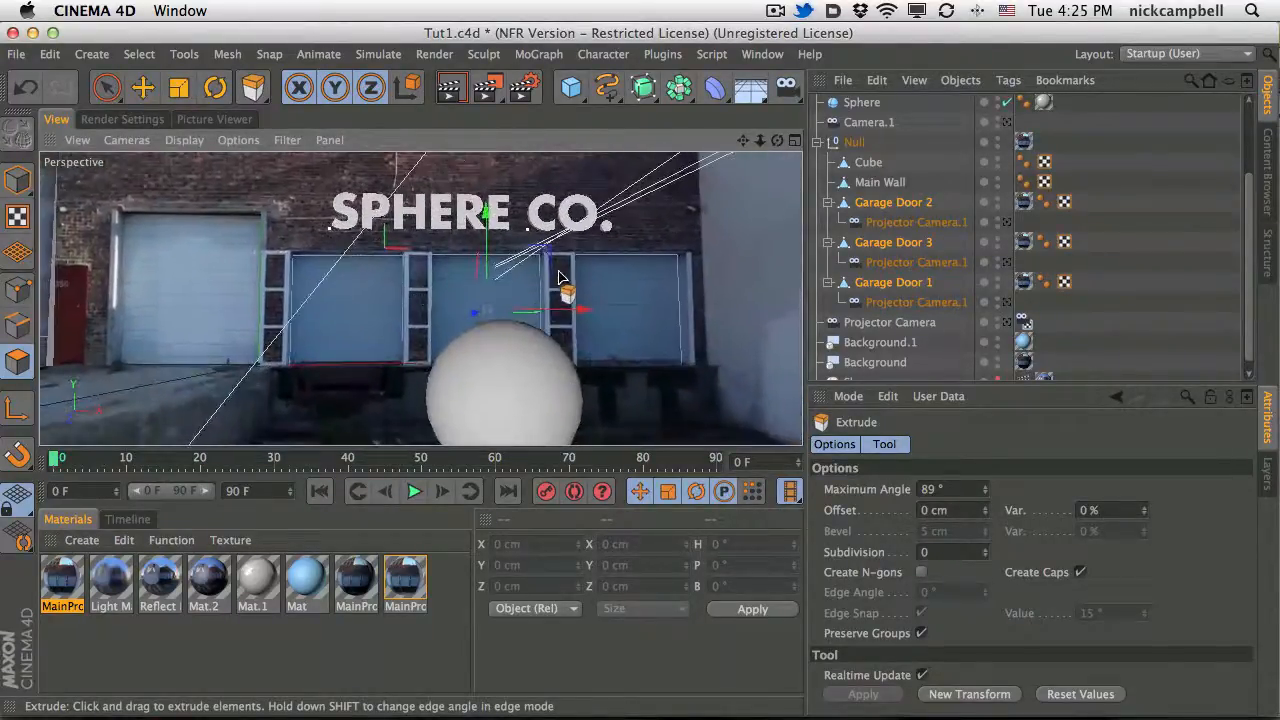
click(1007, 322)
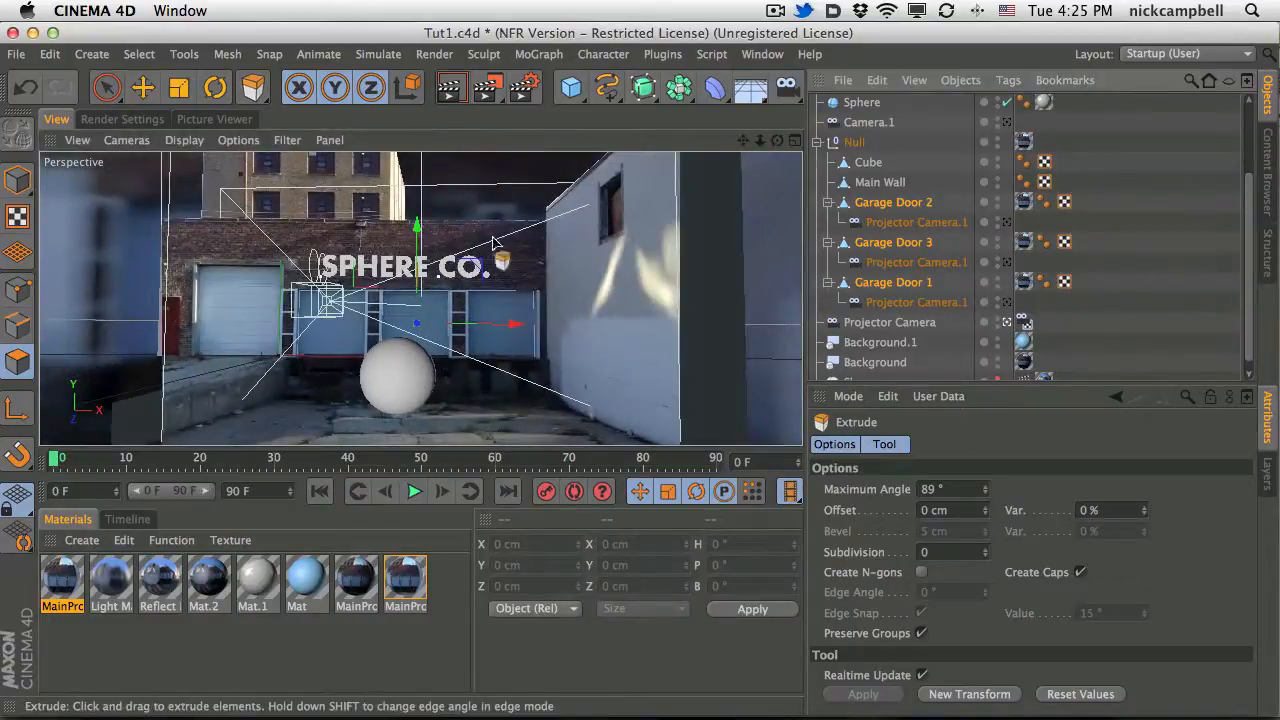
scroll(1233, 340, down, 1)
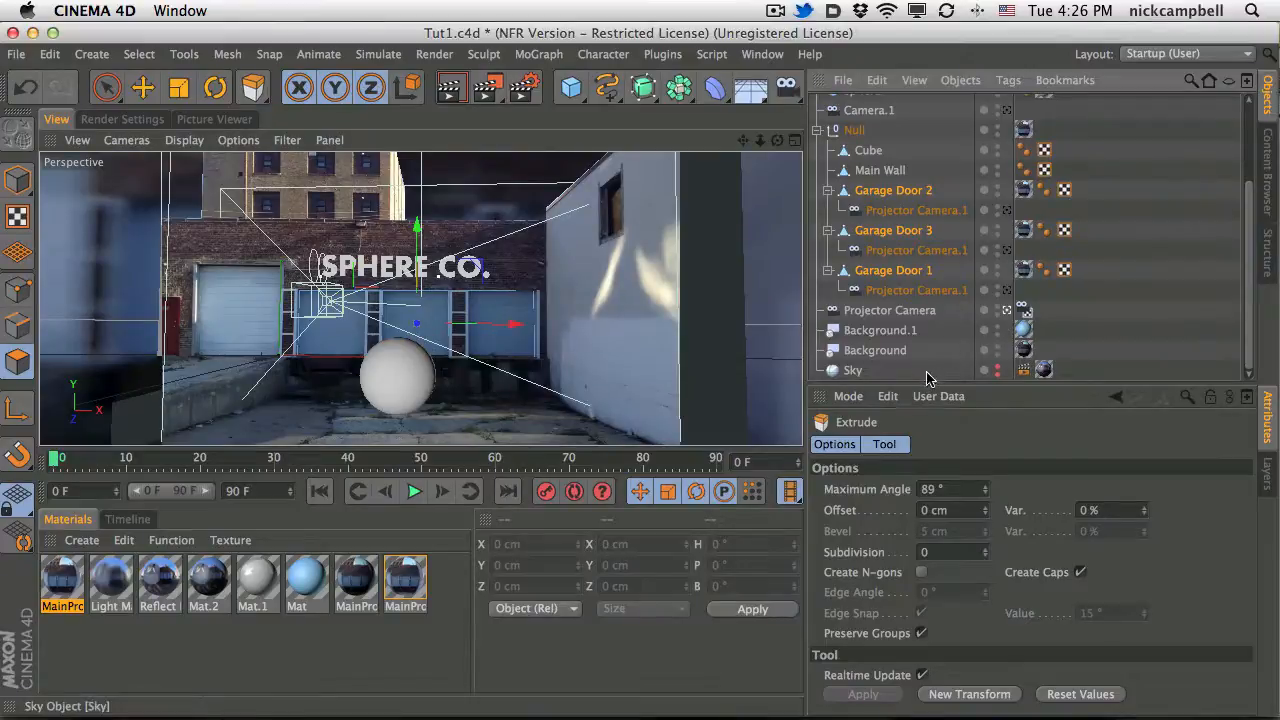
click(853, 371)
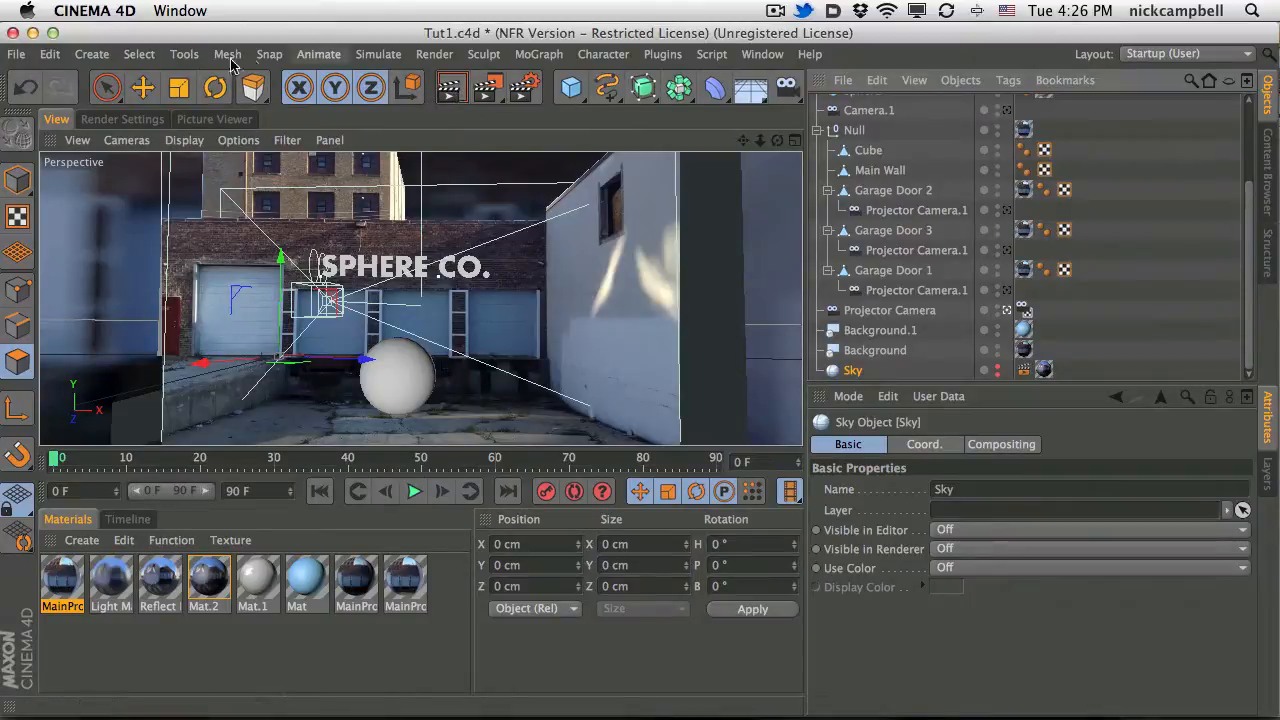
click(385, 56)
mouse_move(420, 133)
click(536, 140)
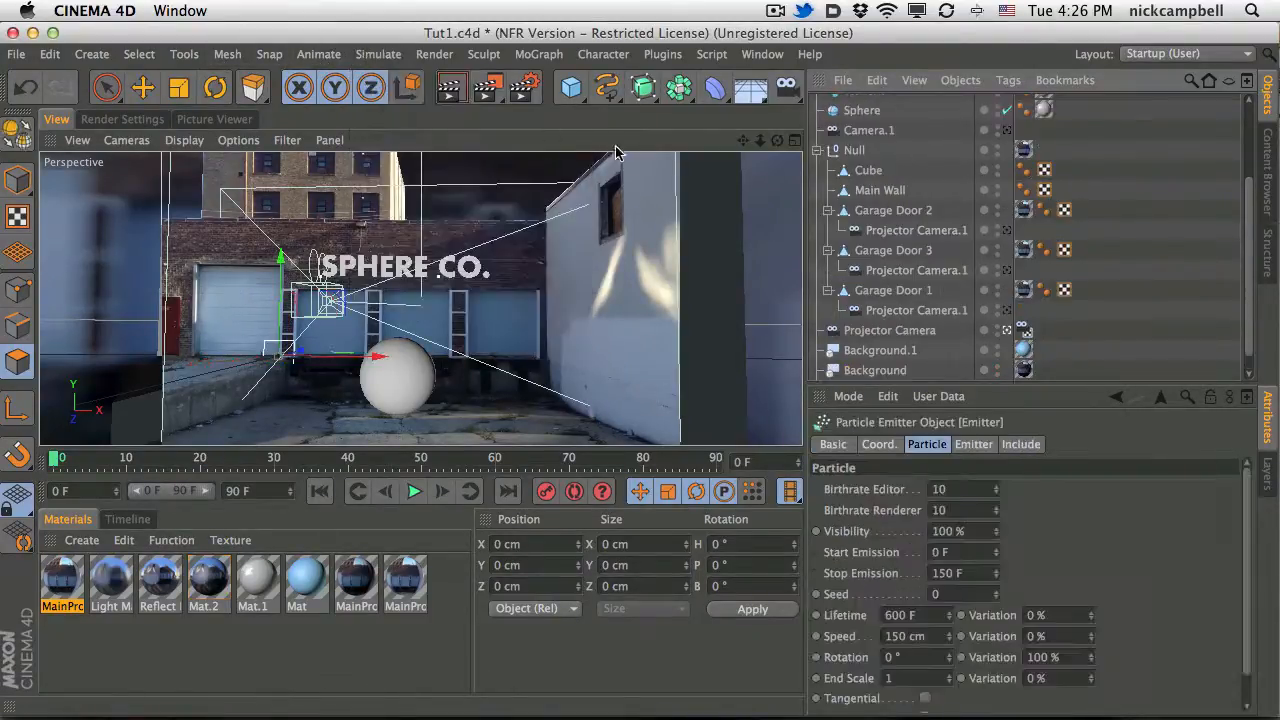
Leave the Projector Camera view and move the emitter up and across over the box behind the nearest garage door.
click(1021, 330)
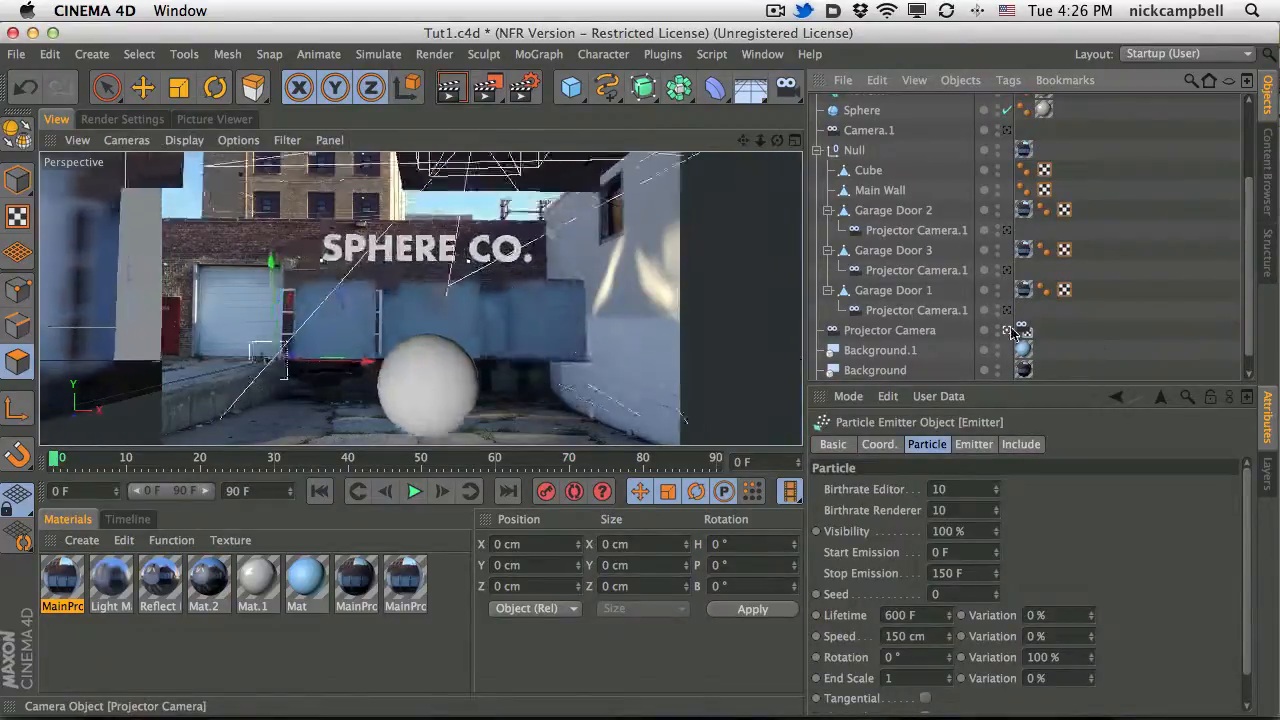
alt+drag(447, 300, 408, 354)
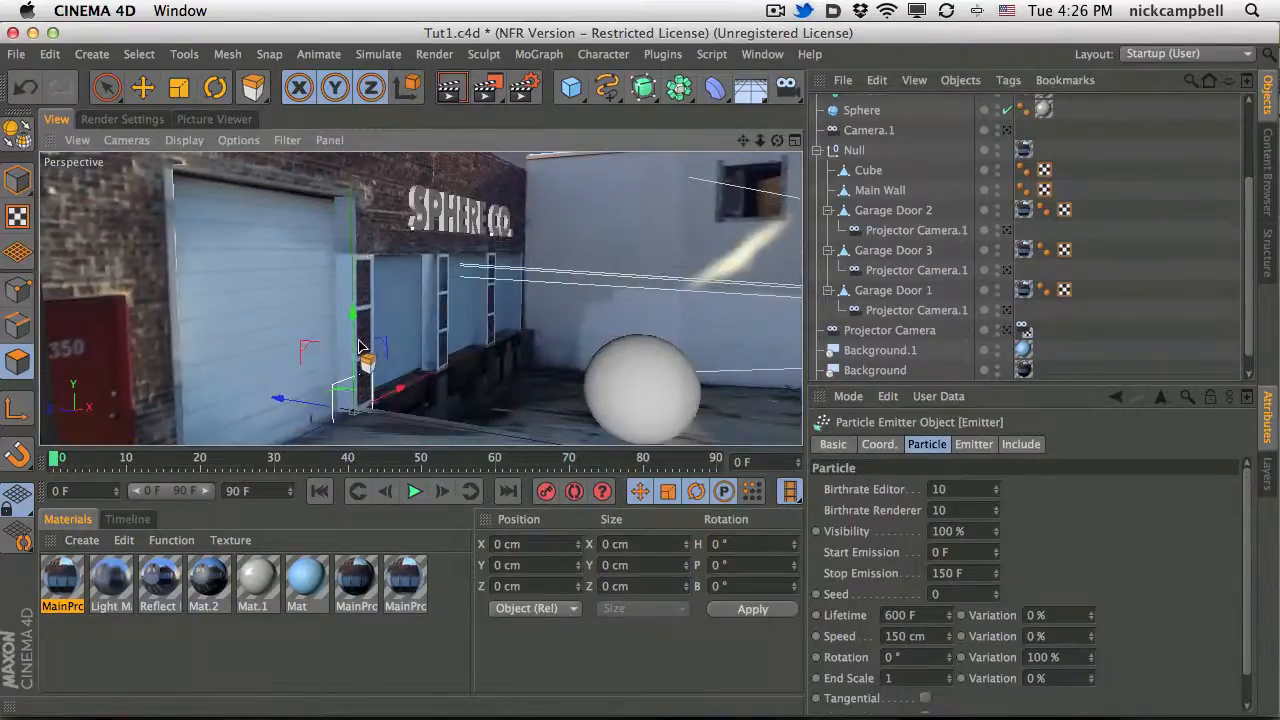
key(space)
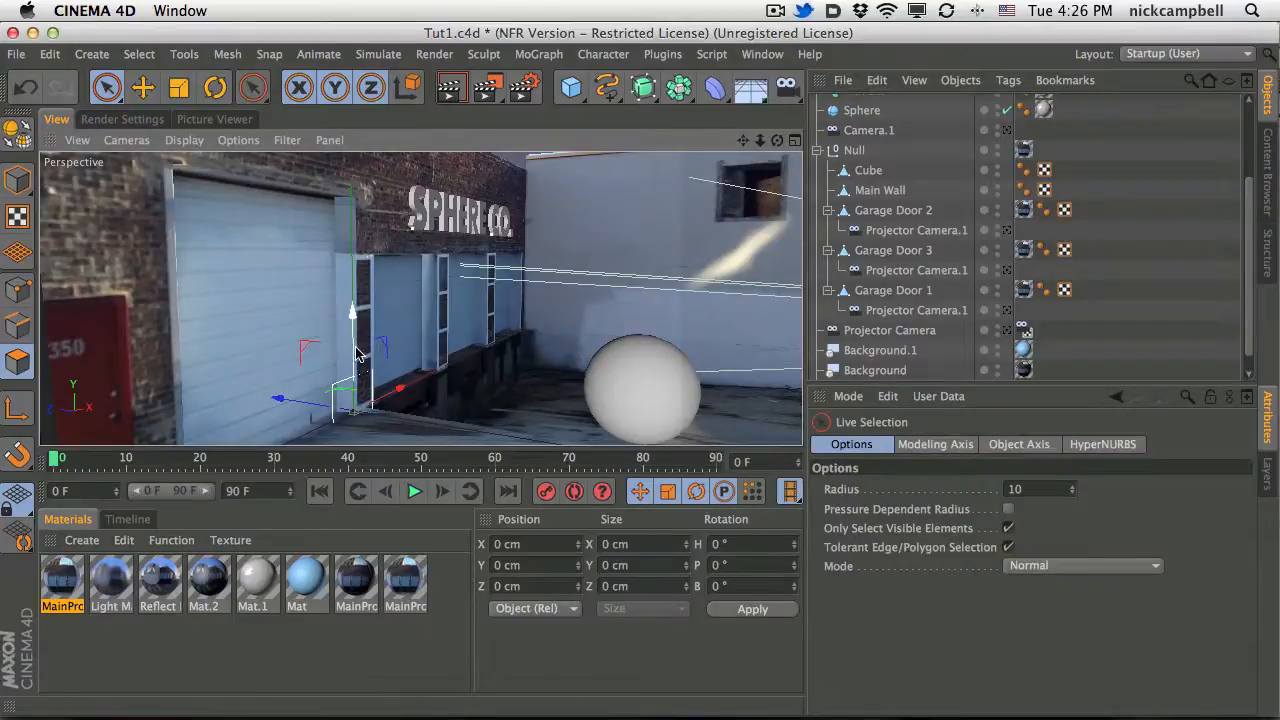
drag(352, 318, 349, 168)
alt+drag(389, 284, 290, 280)
alt+drag(395, 290, 690, 436)
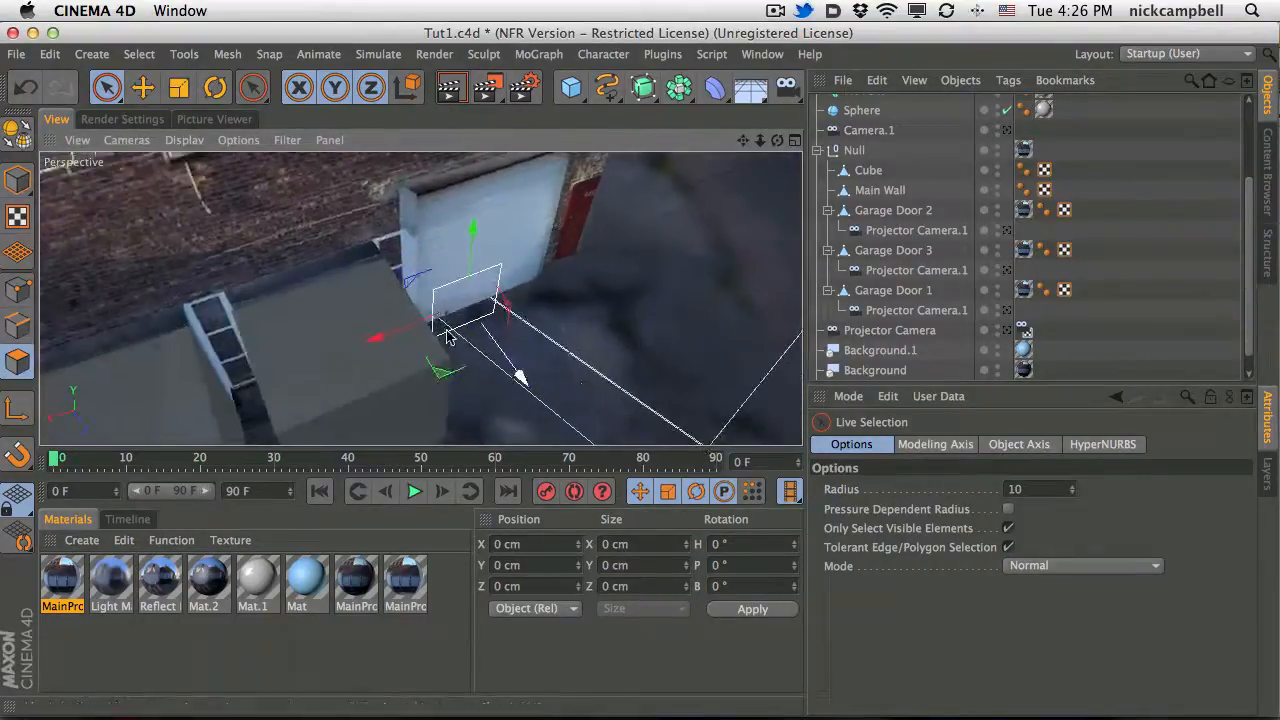
drag(395, 335, 258, 358)
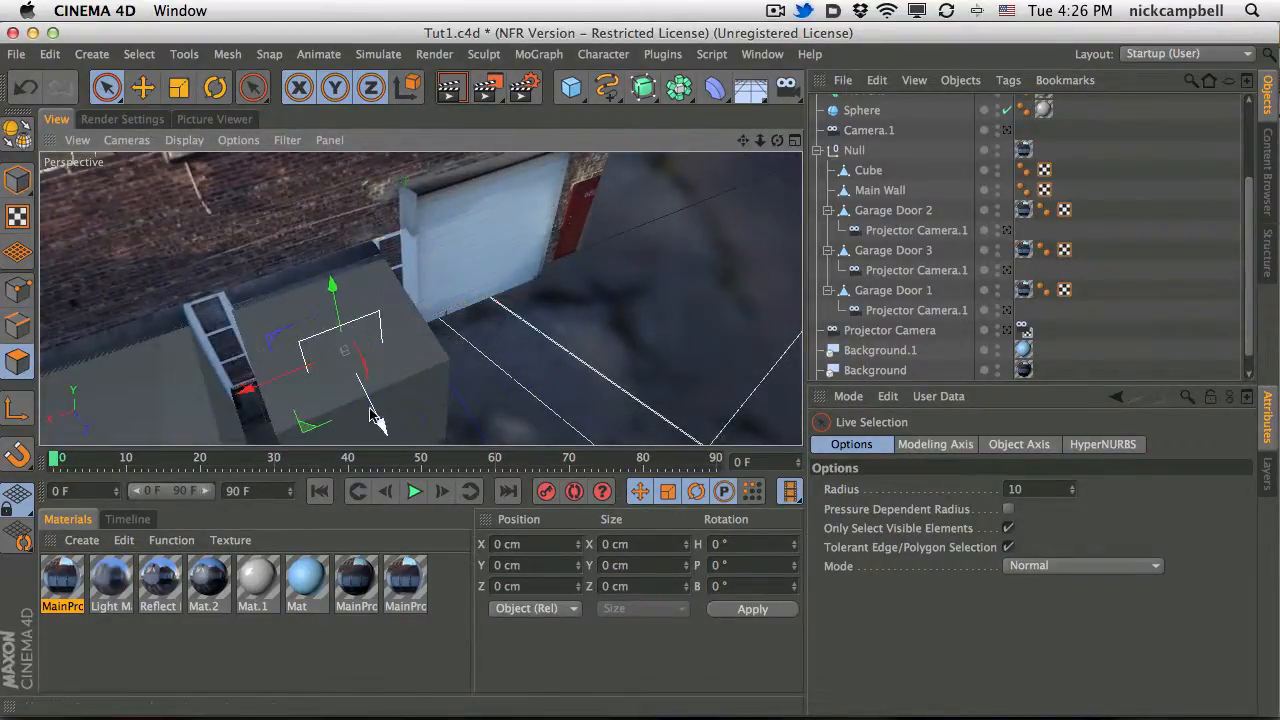
drag(371, 421, 357, 385)
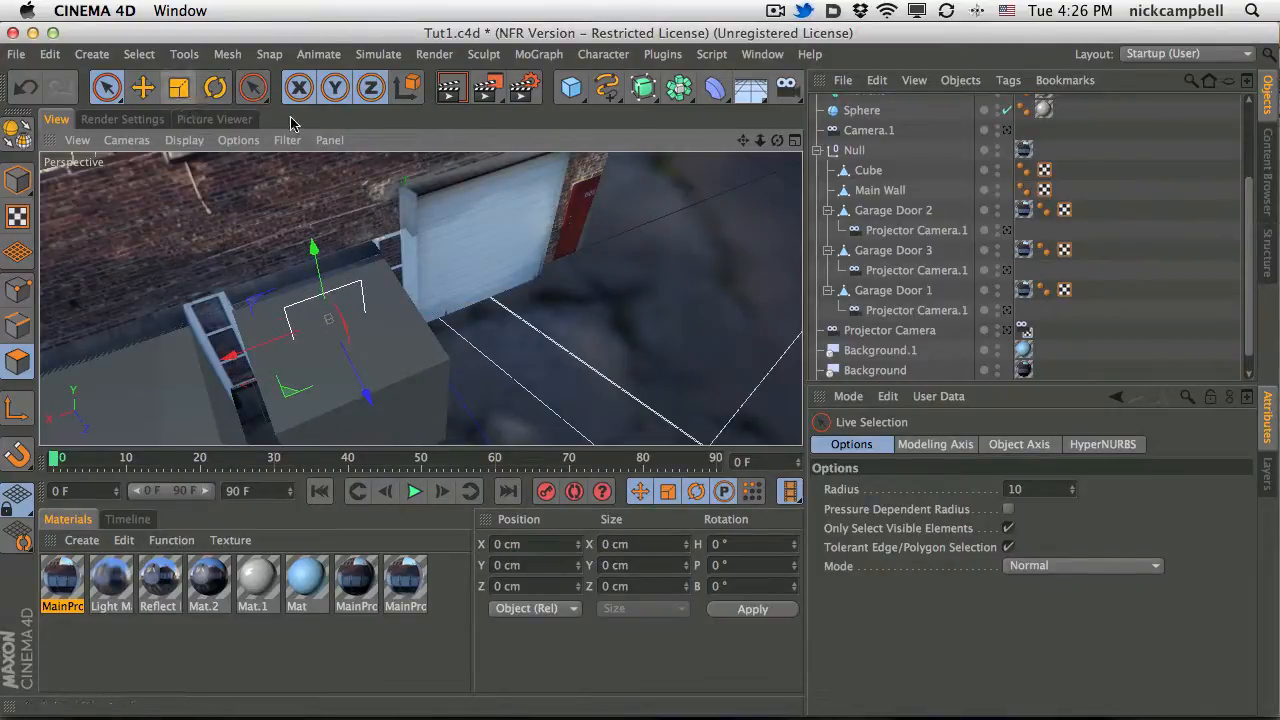
Rotate the emitter so that it lies flat over the box behind the garage door.
click(179, 87)
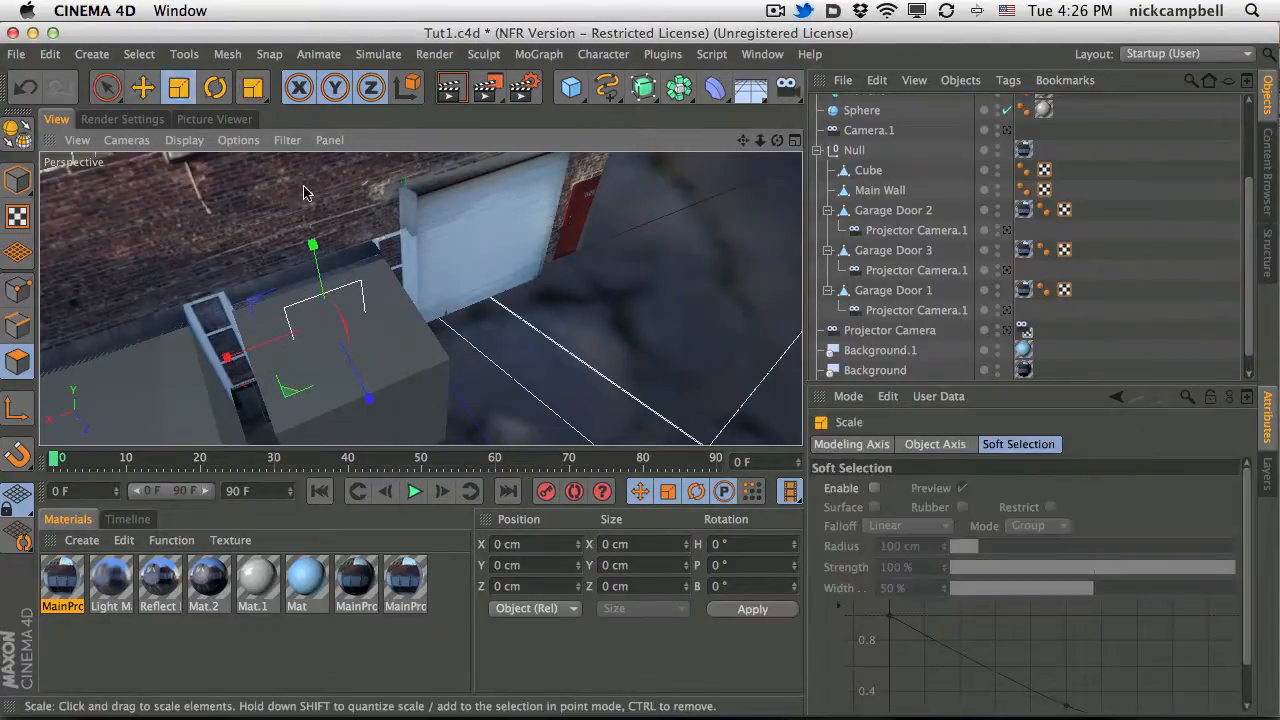
click(215, 87)
drag(335, 304, 312, 521)
shift+drag(428, 490, 511, 471)
click(142, 93)
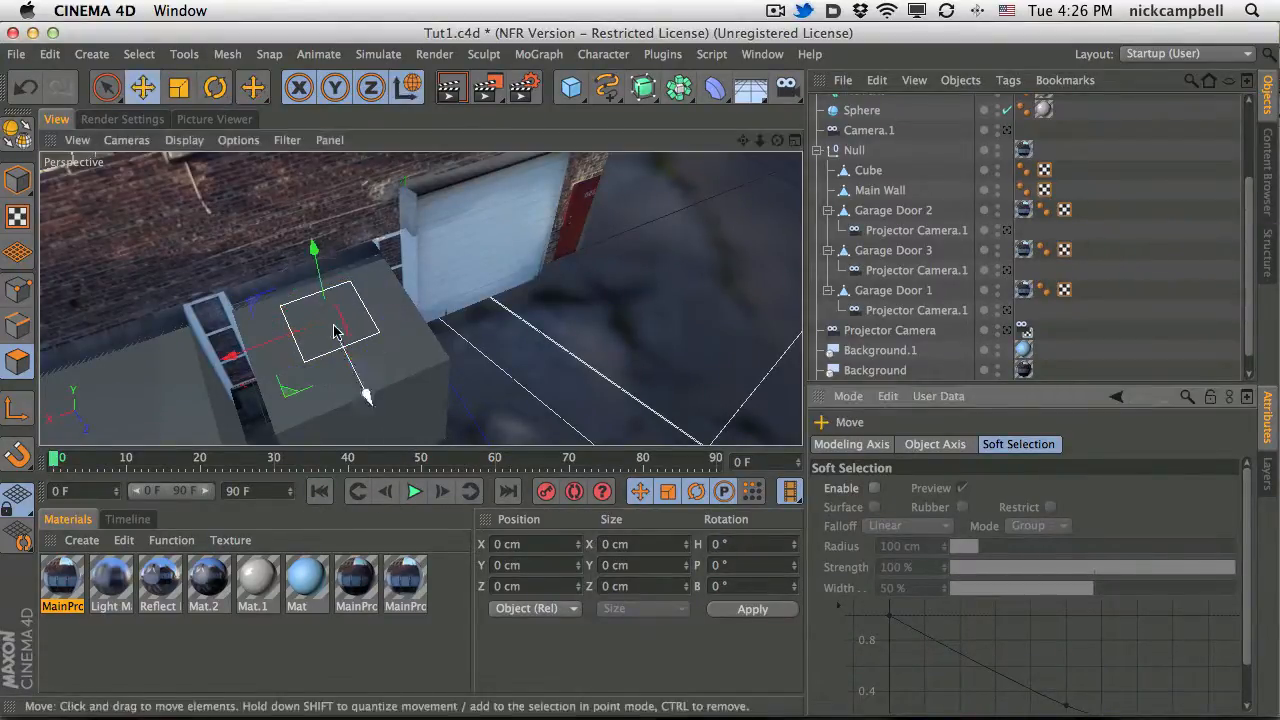
alt+drag(354, 340, 540, 232)
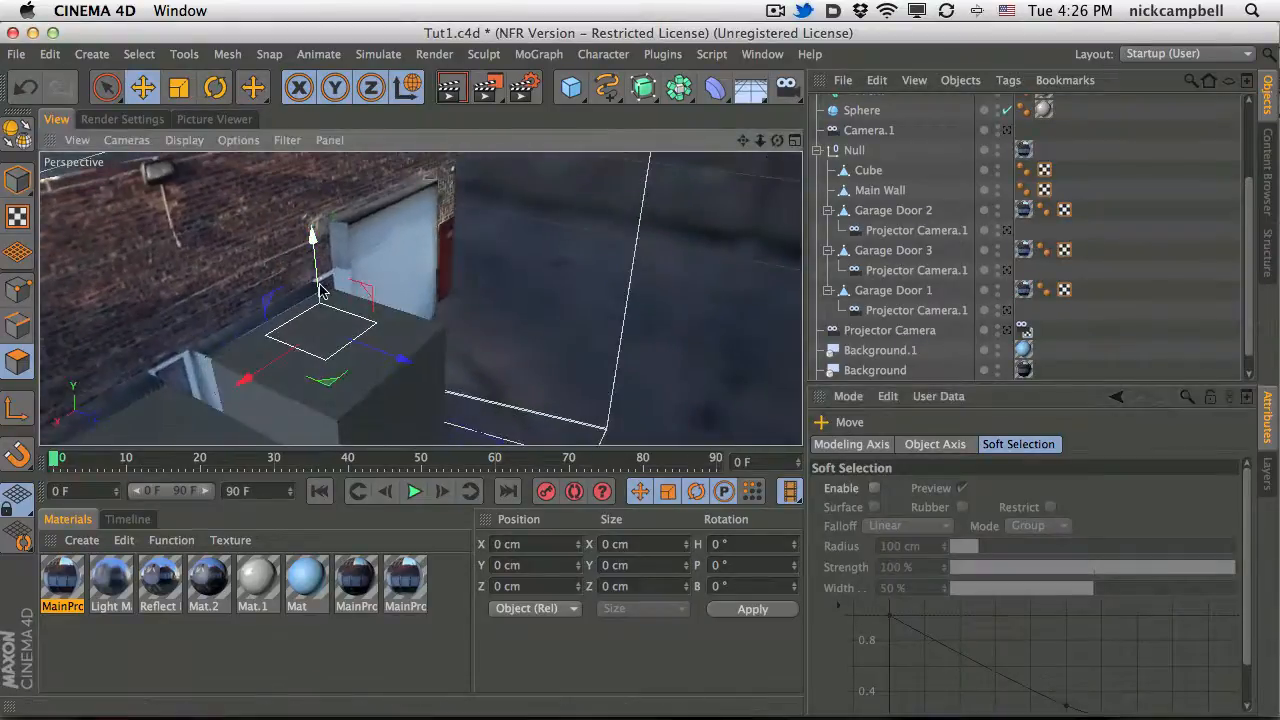
Lower the emitter slightly so that it sits just inside the top of the box behind the garage door.
drag(317, 282, 322, 311)
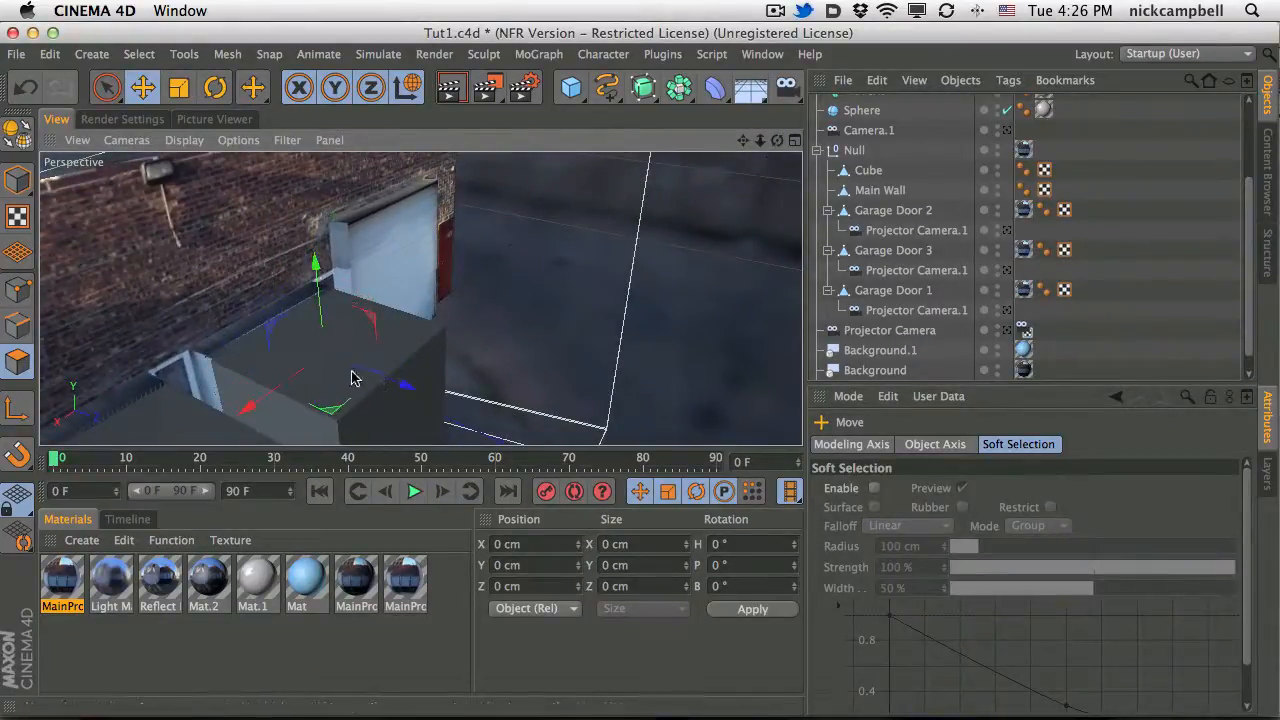
alt+drag(353, 369, 319, 333)
alt+right_drag(363, 354, 294, 368)
alt+middle_drag(338, 366, 505, 262)
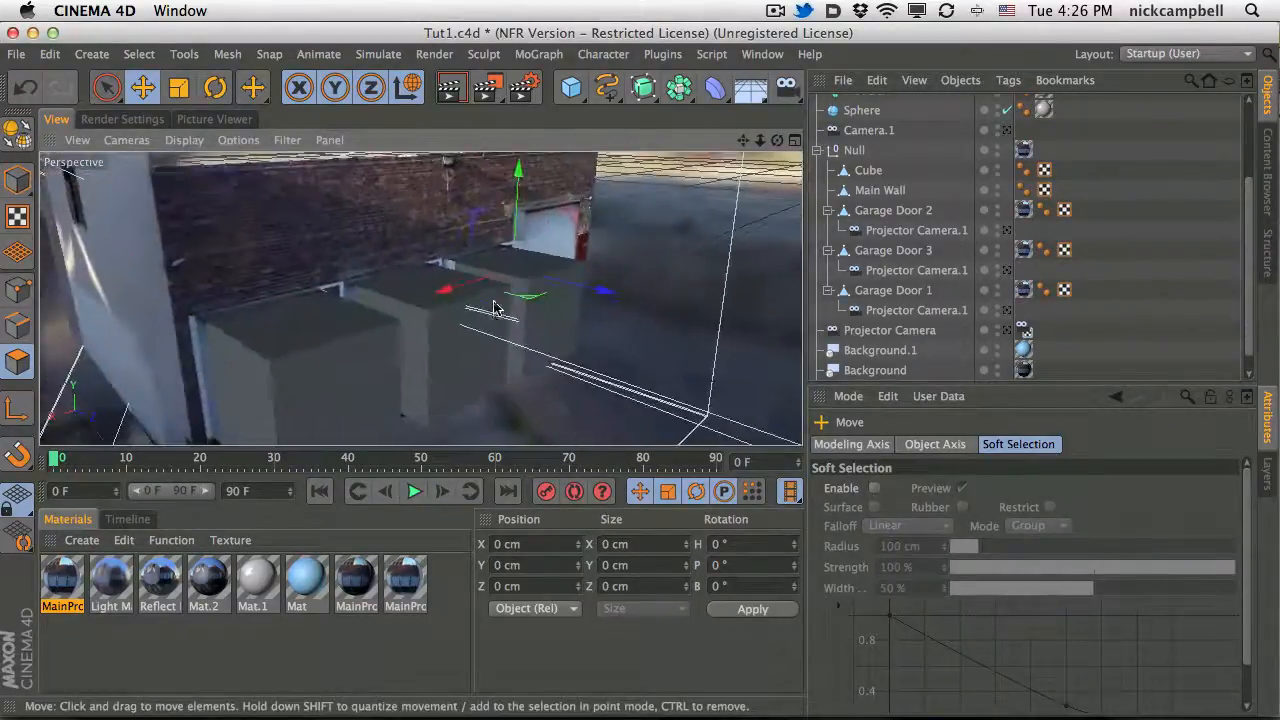
alt+drag(494, 301, 258, 289)
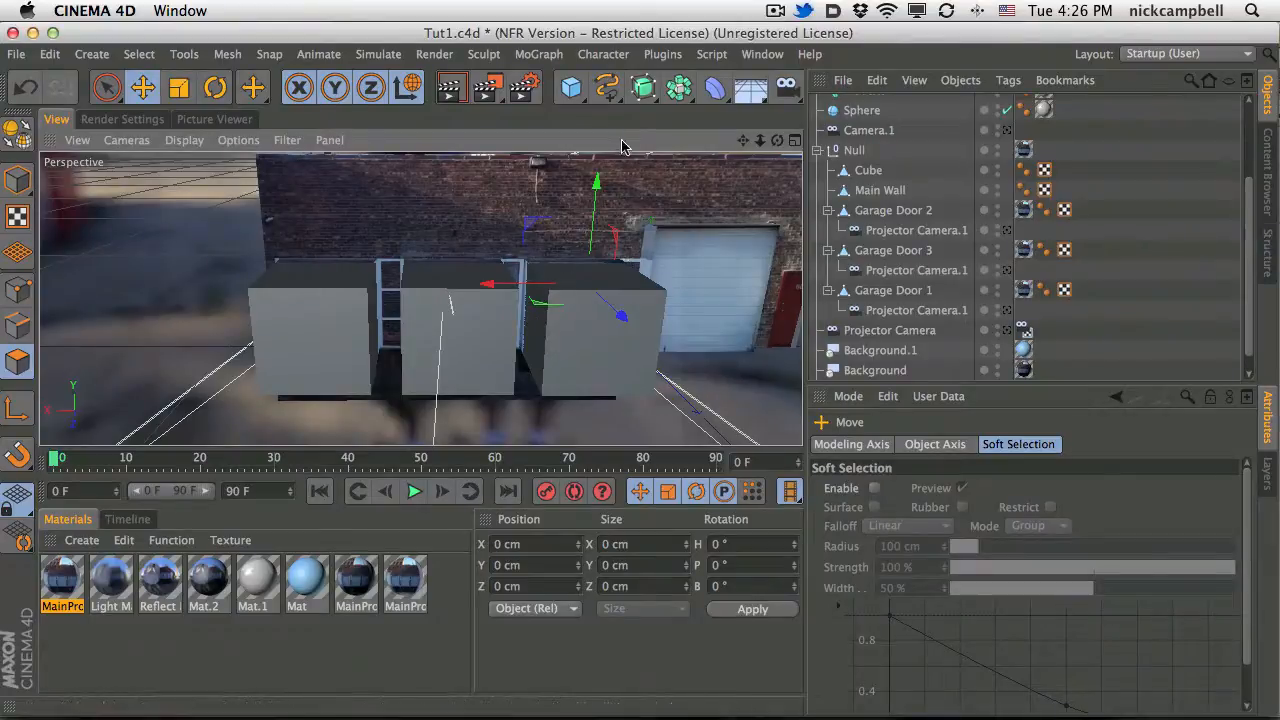
alt+drag(588, 296, 586, 290)
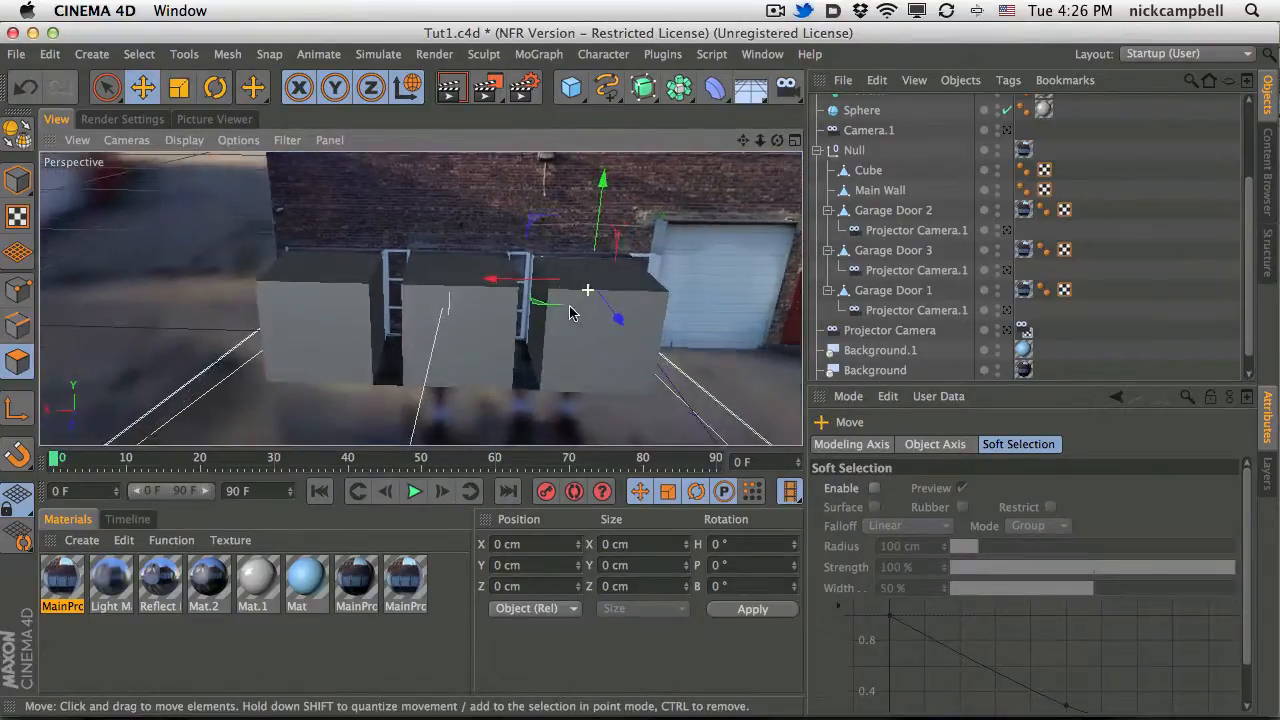
drag(597, 234, 600, 234)
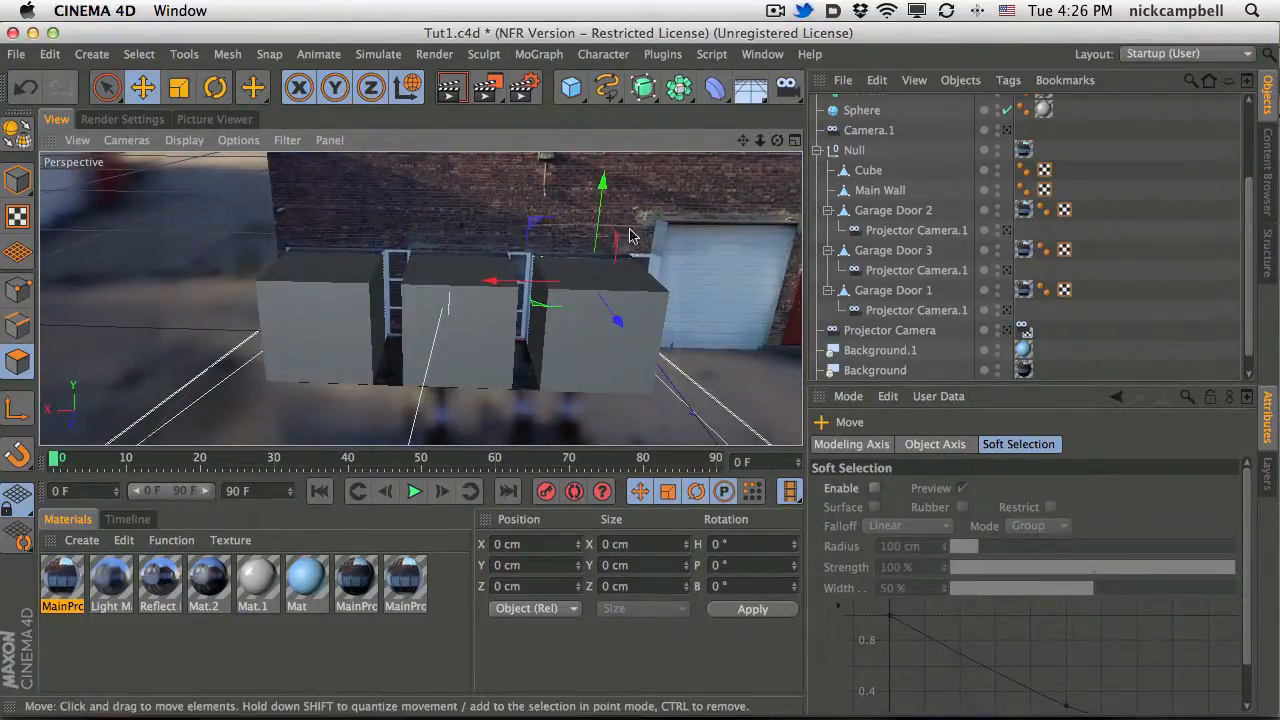
Add a sphere as a child of the emitter and enable Show Objects in the emitter's particle settings.
drag(1250, 215, 1252, 105)
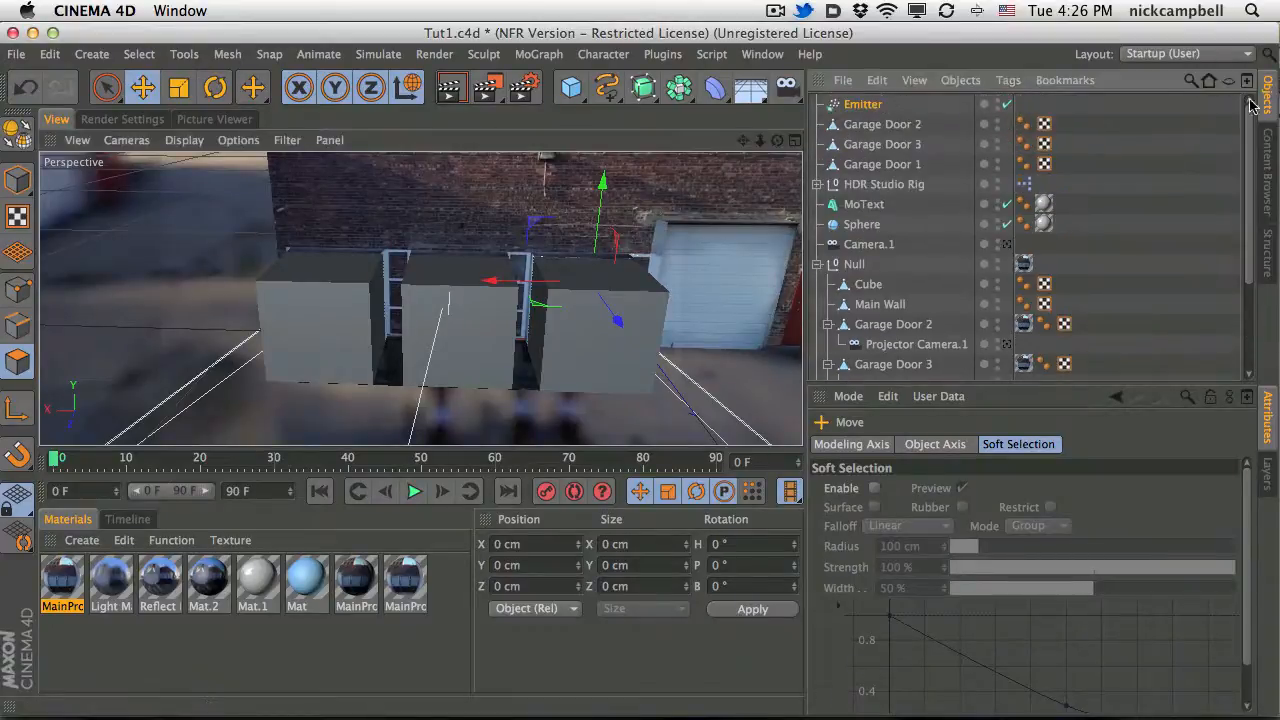
drag(568, 91, 986, 154)
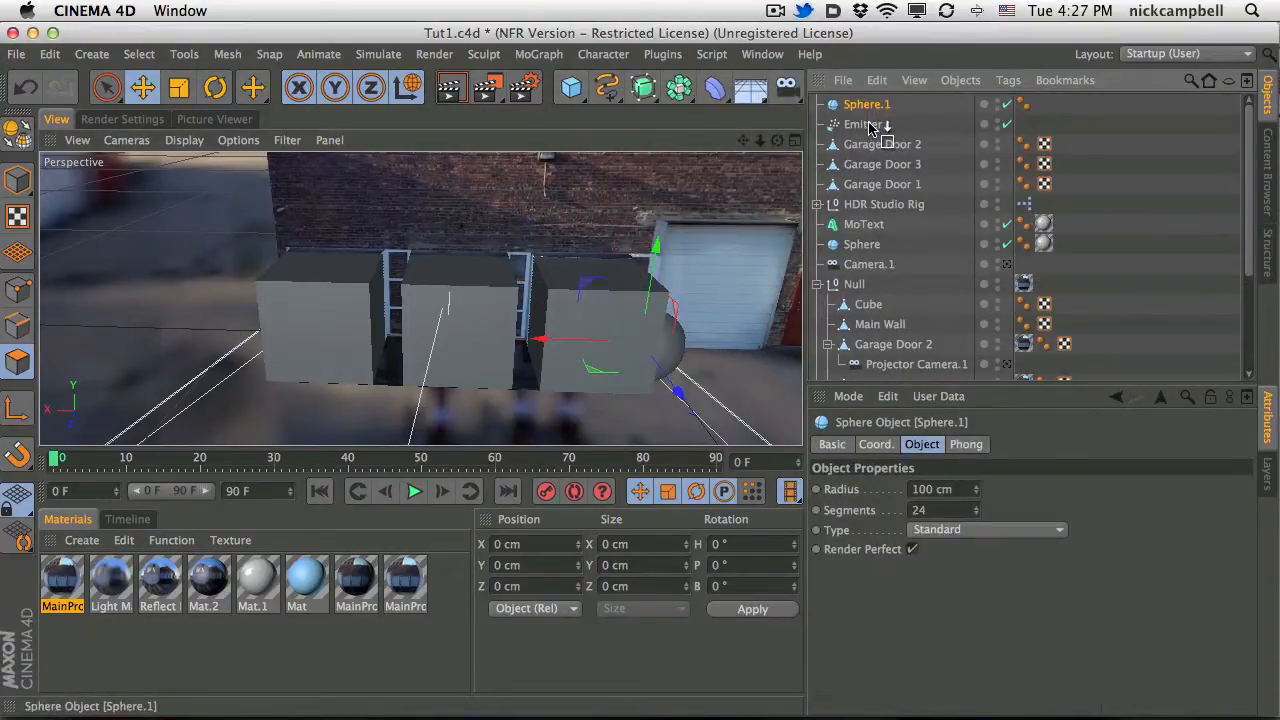
drag(869, 127, 871, 125)
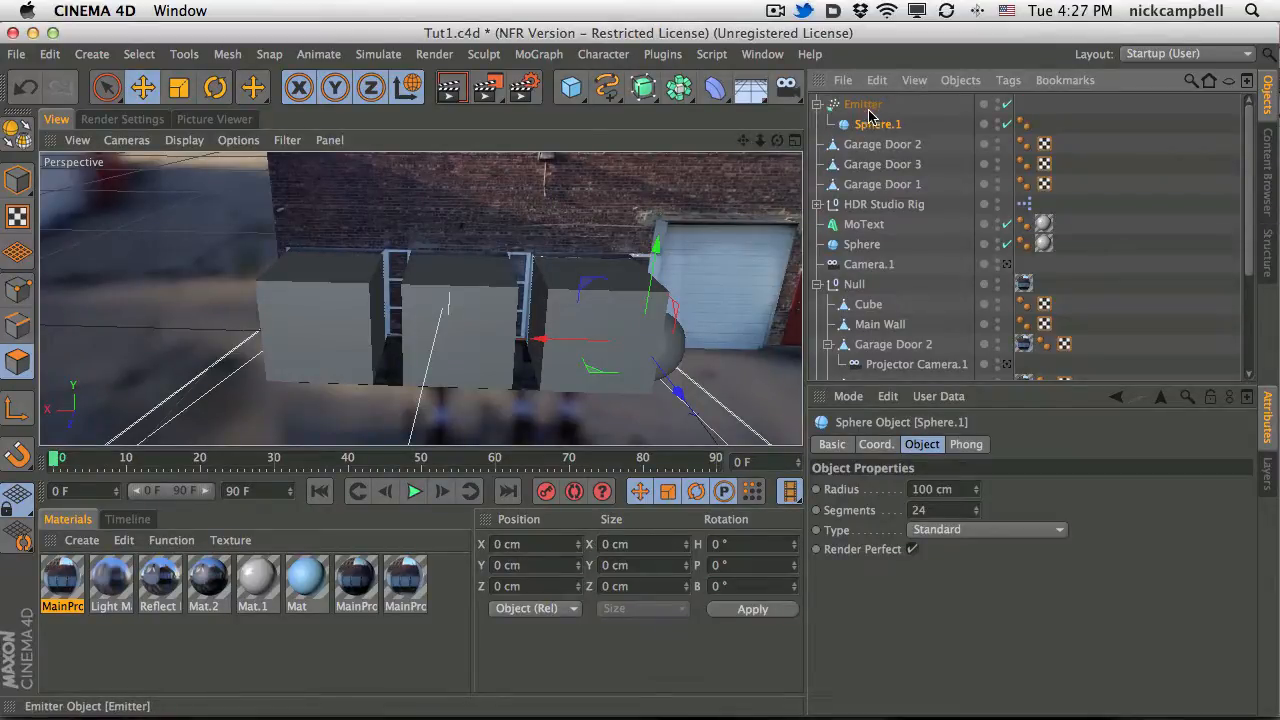
click(864, 105)
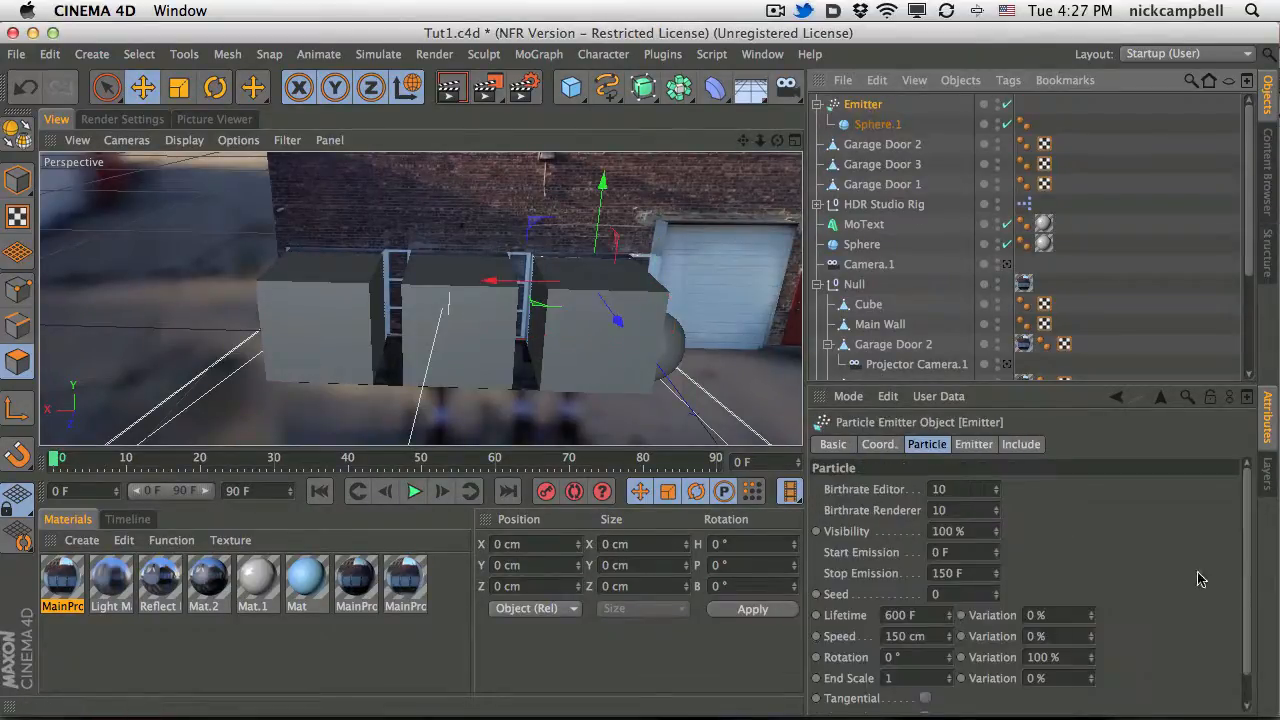
scroll(1100, 610, down, 2)
click(925, 686)
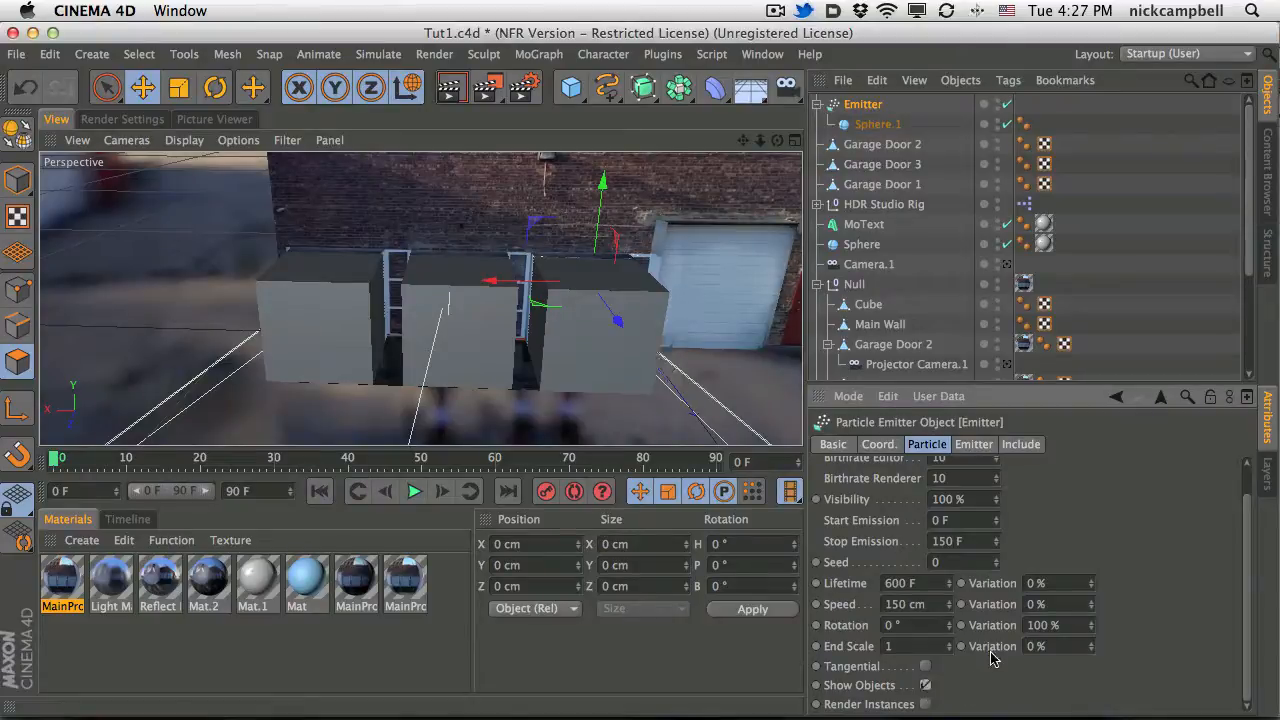
Set the emitter's editor and renderer birthrates to 300 and Stop Emission to 30 F.
scroll(1010, 511, up, 2)
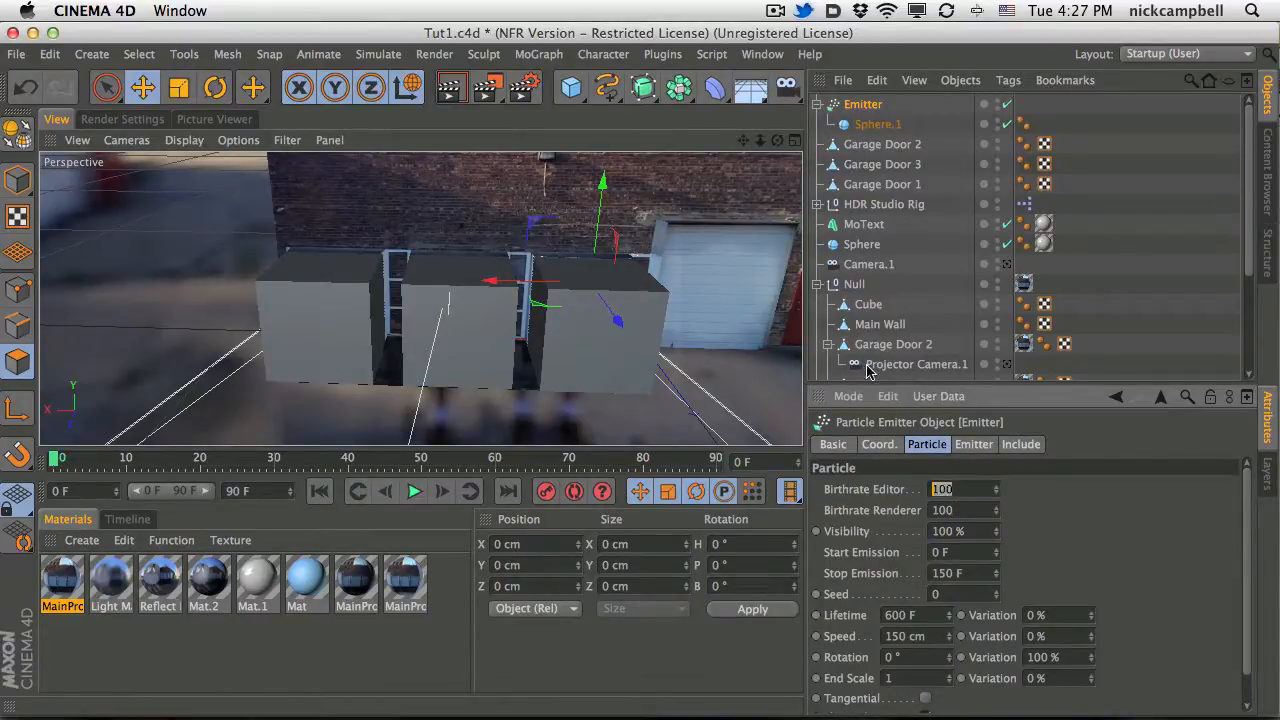
text(3)
text(30)
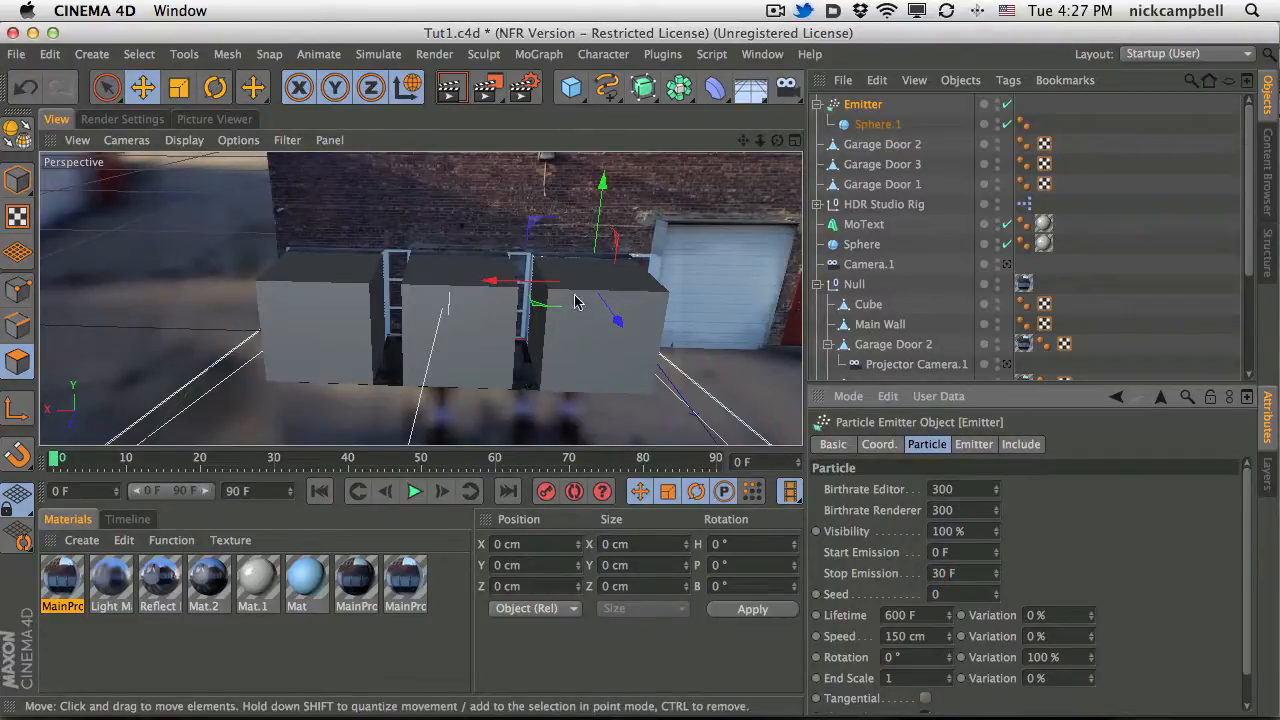
Play the animation to about frame 24 to check the emitted spheres against the box.
click(880, 125)
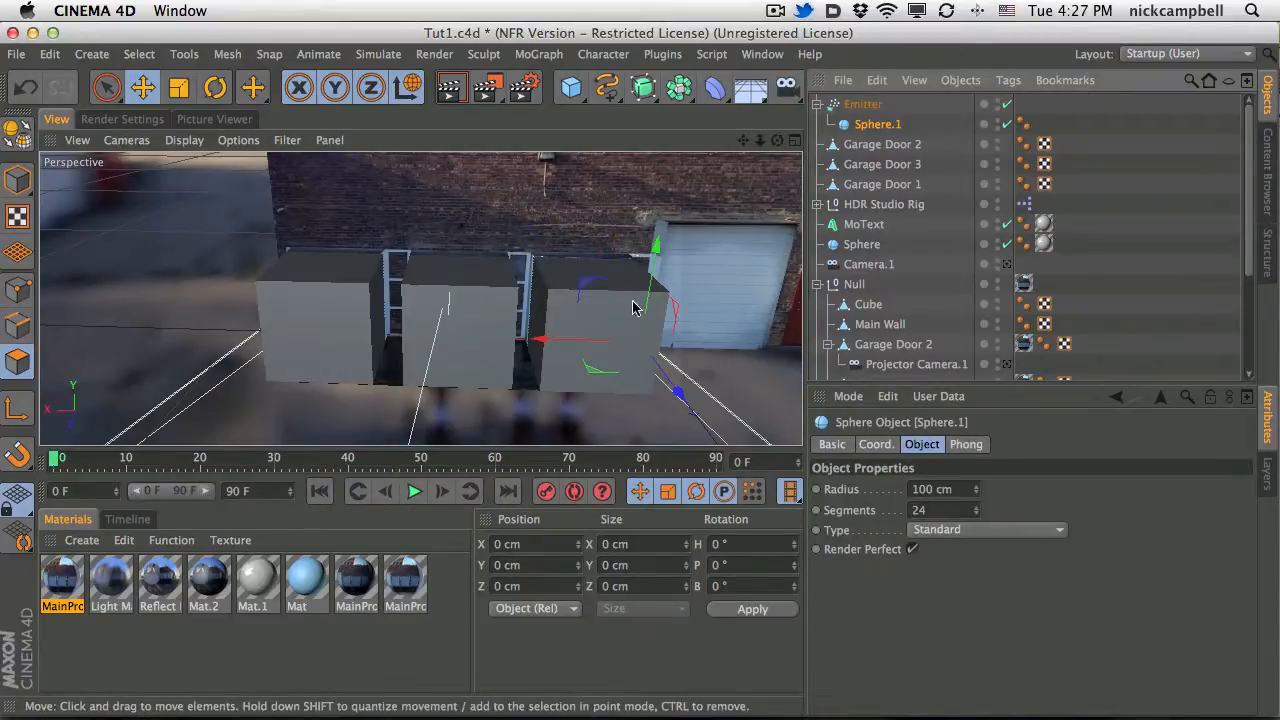
click(415, 494)
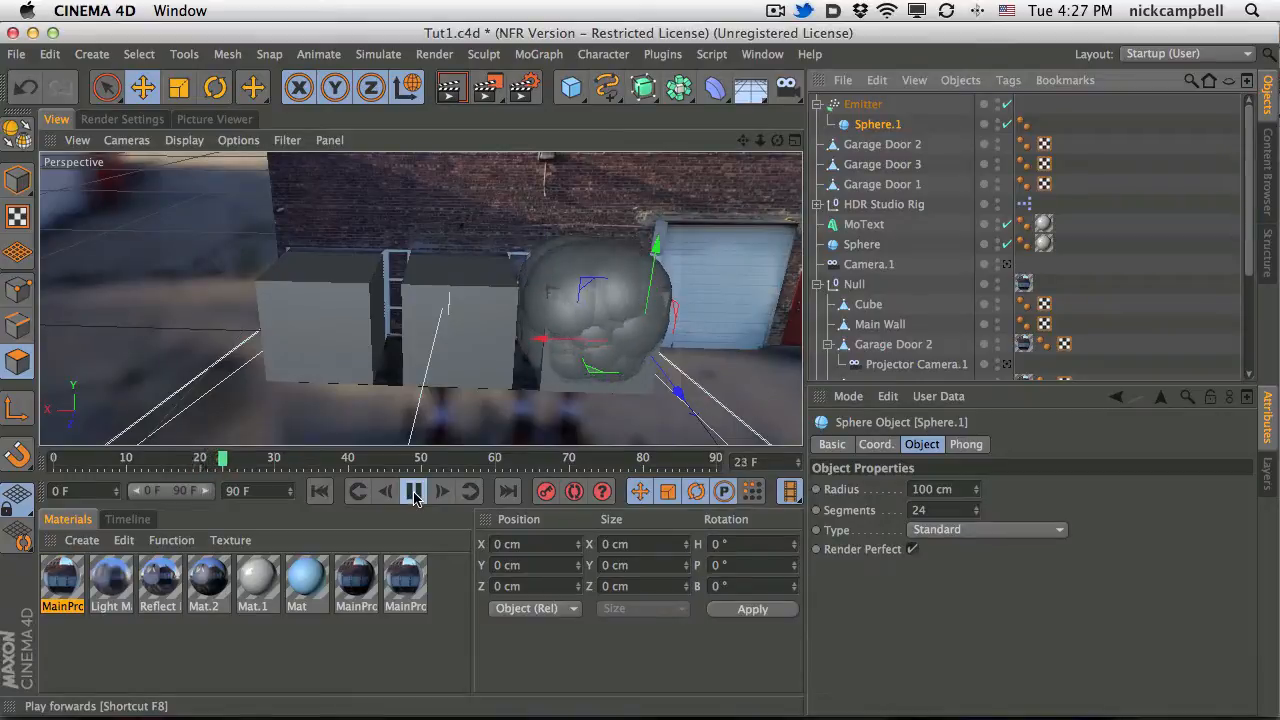
click(415, 493)
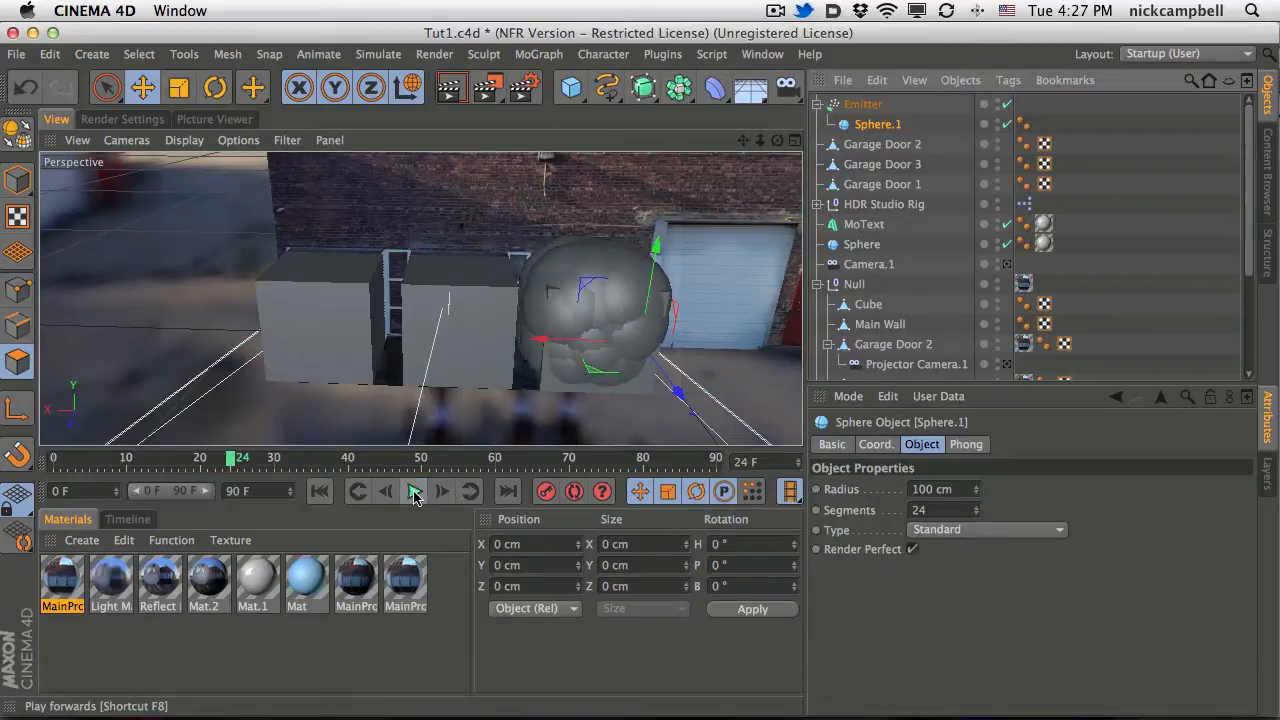
Enable Render Instances on the emitter and set its child sphere's segments to 10.
click(865, 106)
scroll(1246, 540, down, 2)
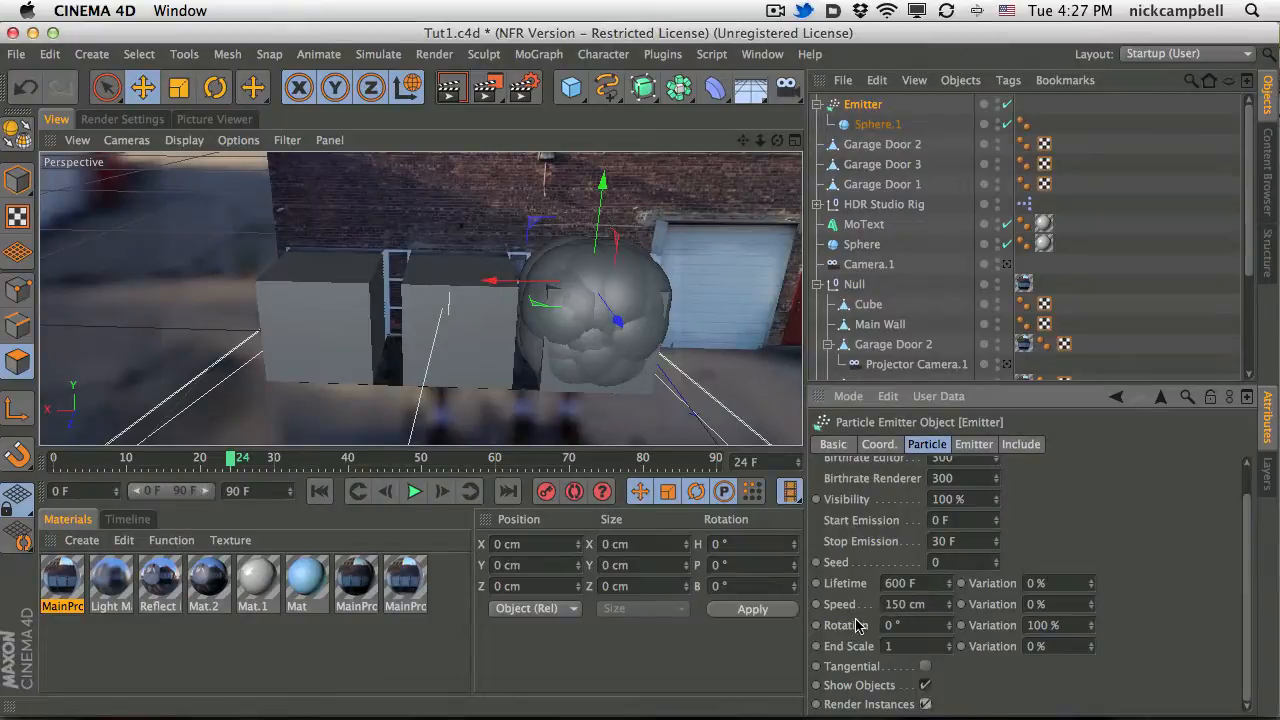
click(876, 124)
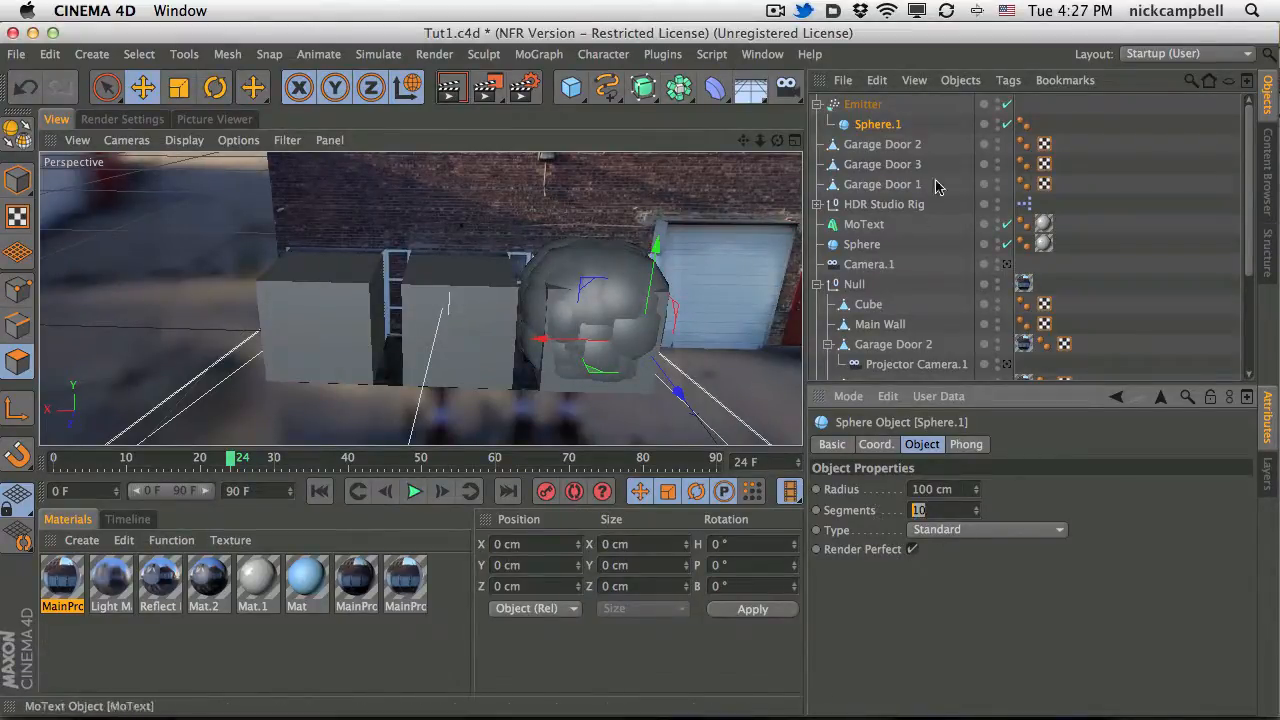
Scale down the emitter's child sphere and set its radius to 5 cm.
click(178, 88)
drag(570, 272, 655, 243)
click(873, 124)
click(966, 489)
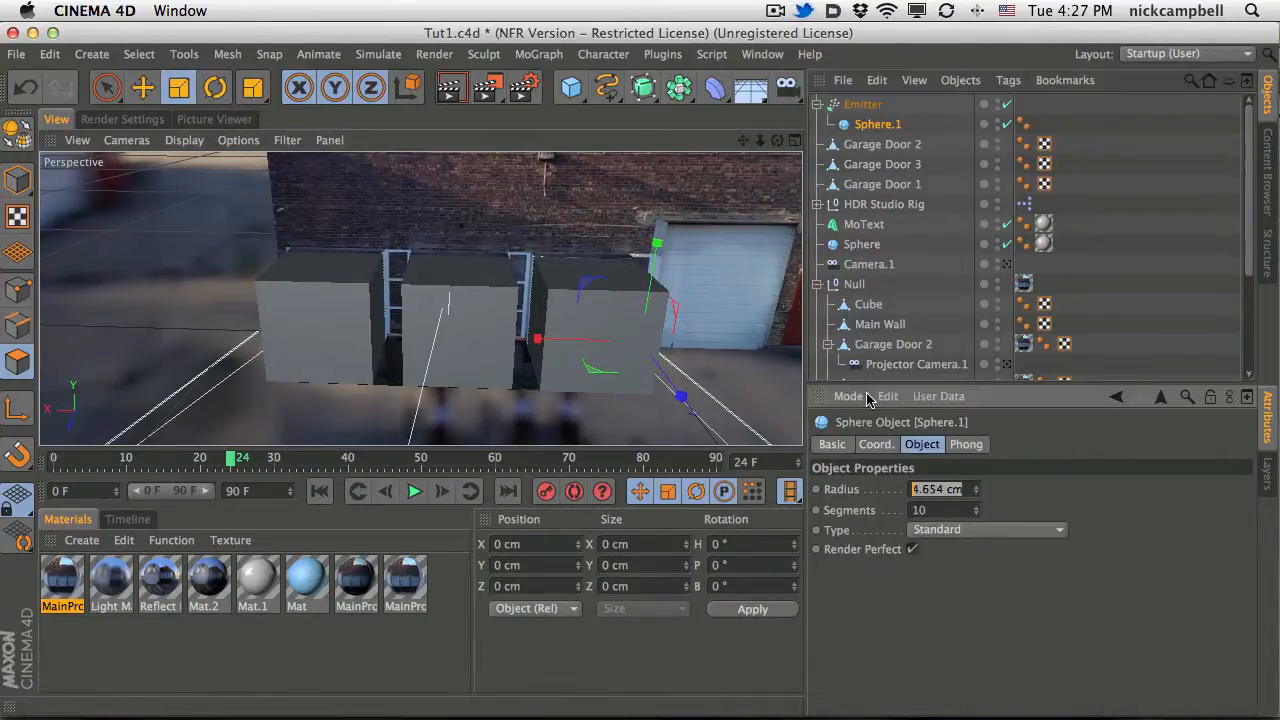
click(864, 105)
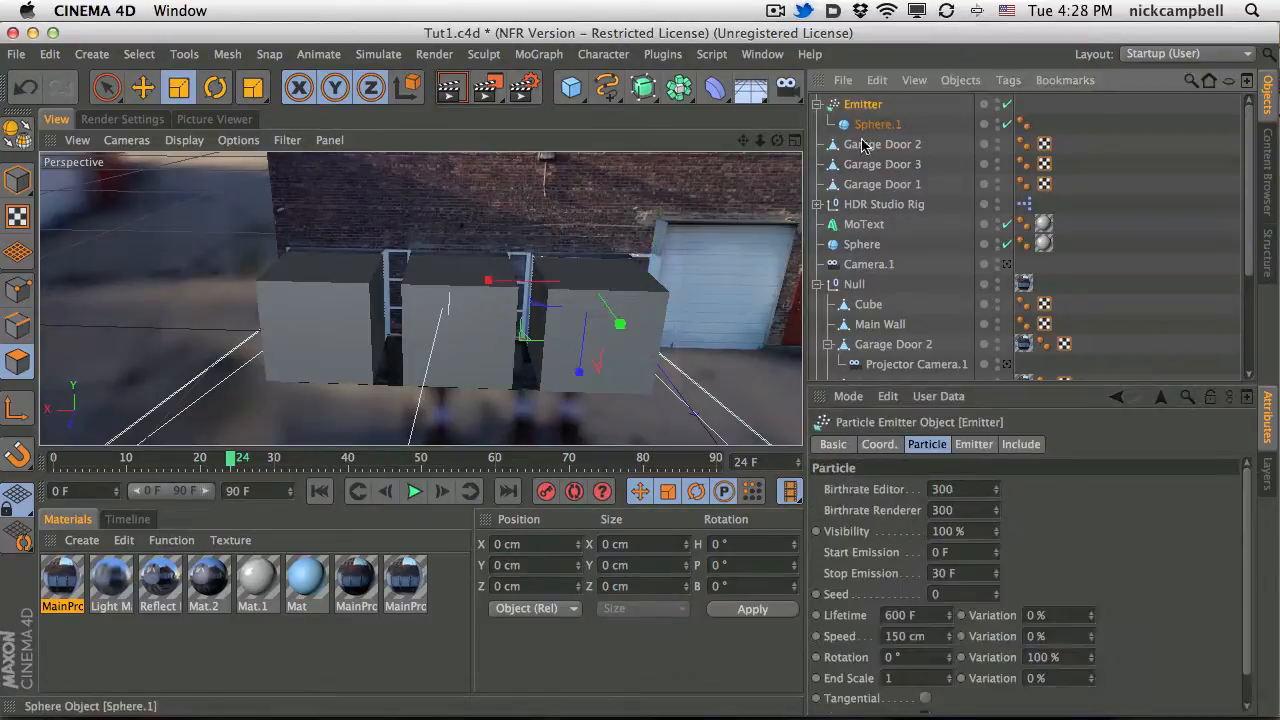
Look at the doors from the front and reorder the Null group so Garage Door 1 comes before Garage Door 2.
alt+drag(566, 299, 1190, 246)
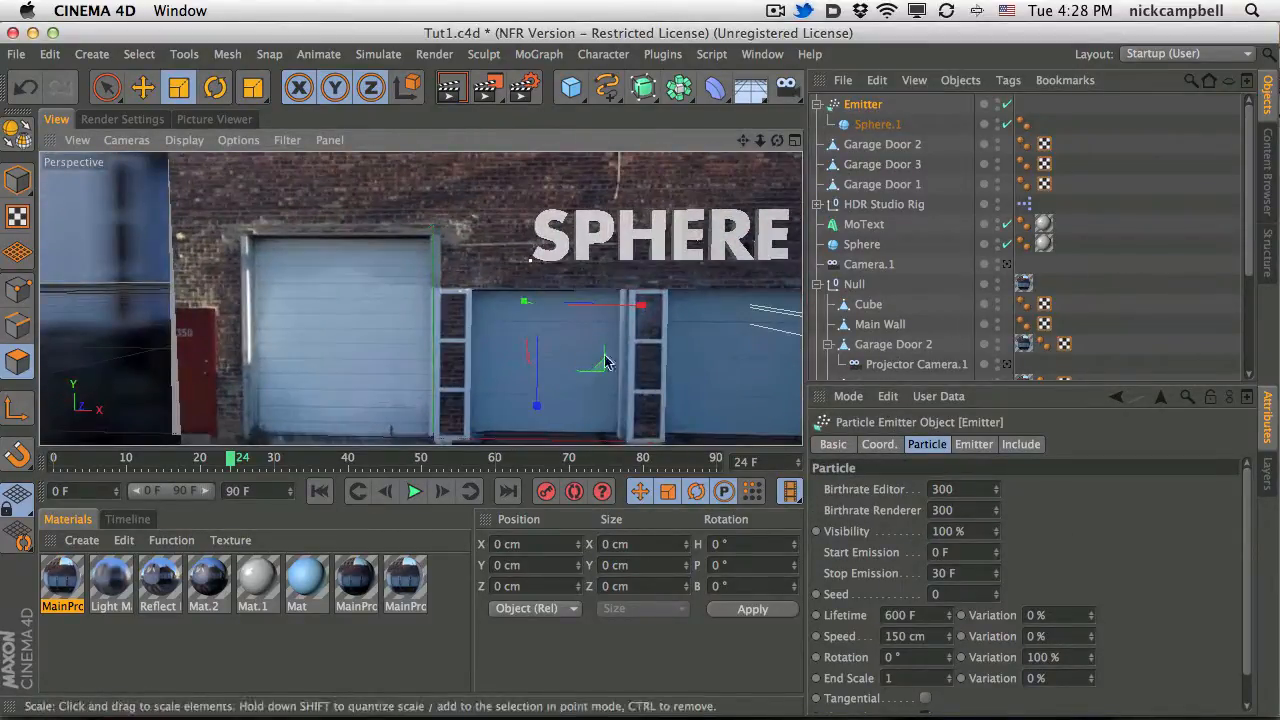
click(855, 287)
scroll(880, 300, down, 5)
click(898, 287)
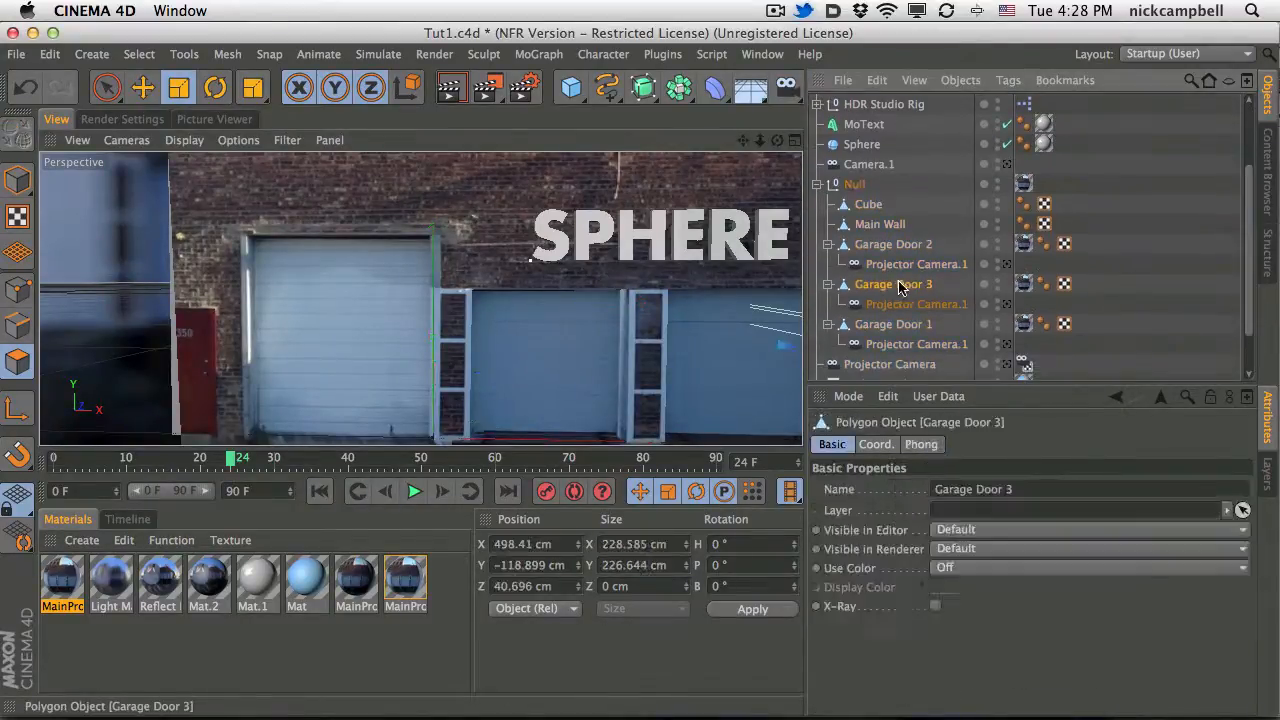
click(900, 248)
click(906, 318)
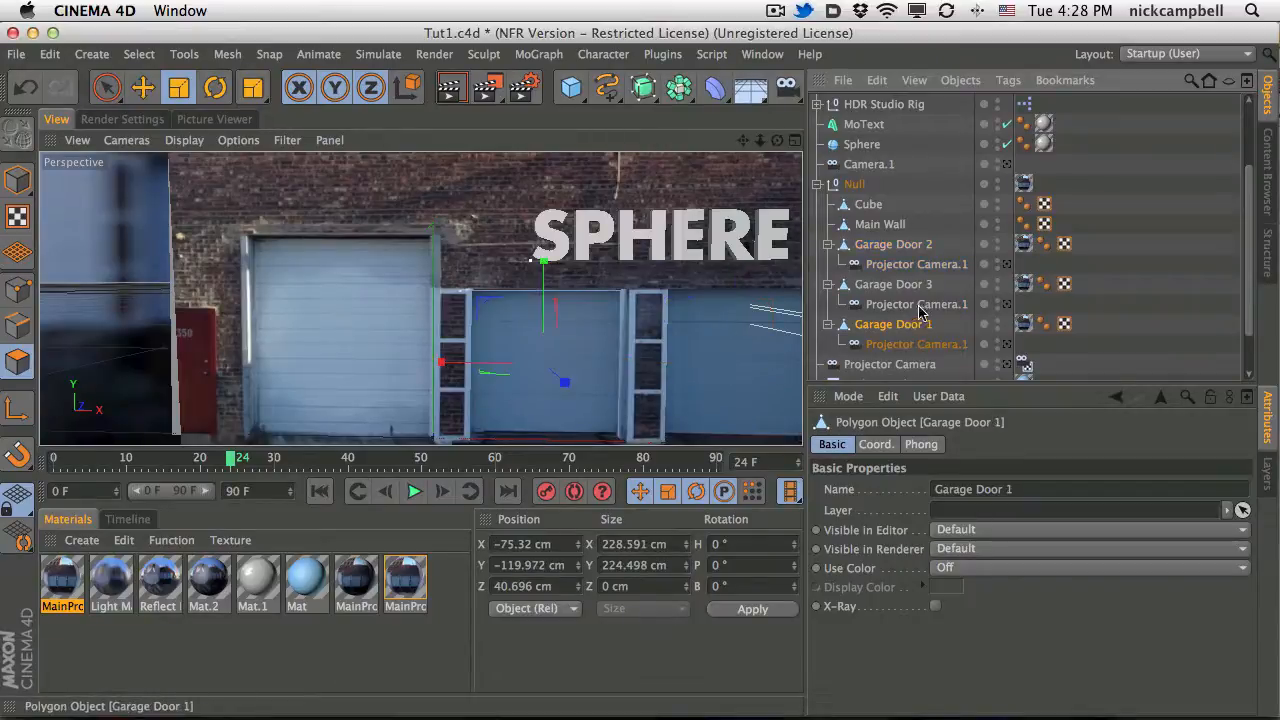
drag(897, 240, 899, 250)
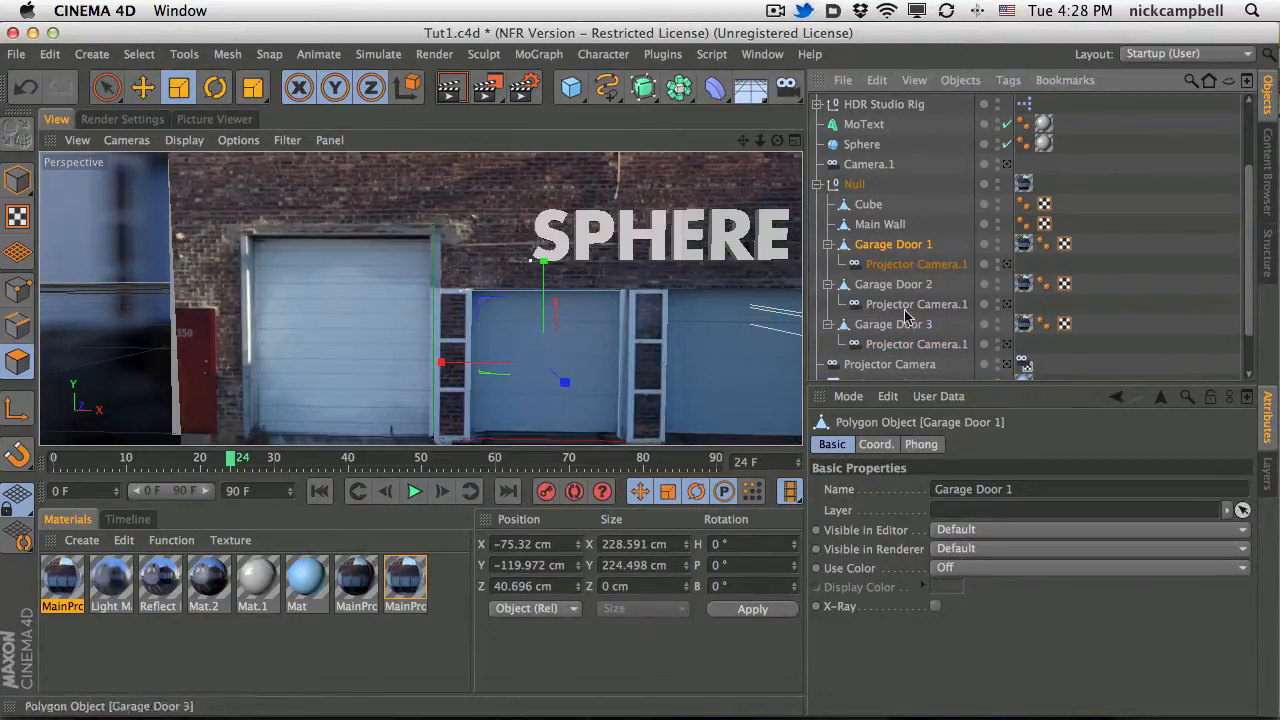
Hide the Null group's Garage Door 1 in both editor and renderer to expose the box behind it.
key(e)
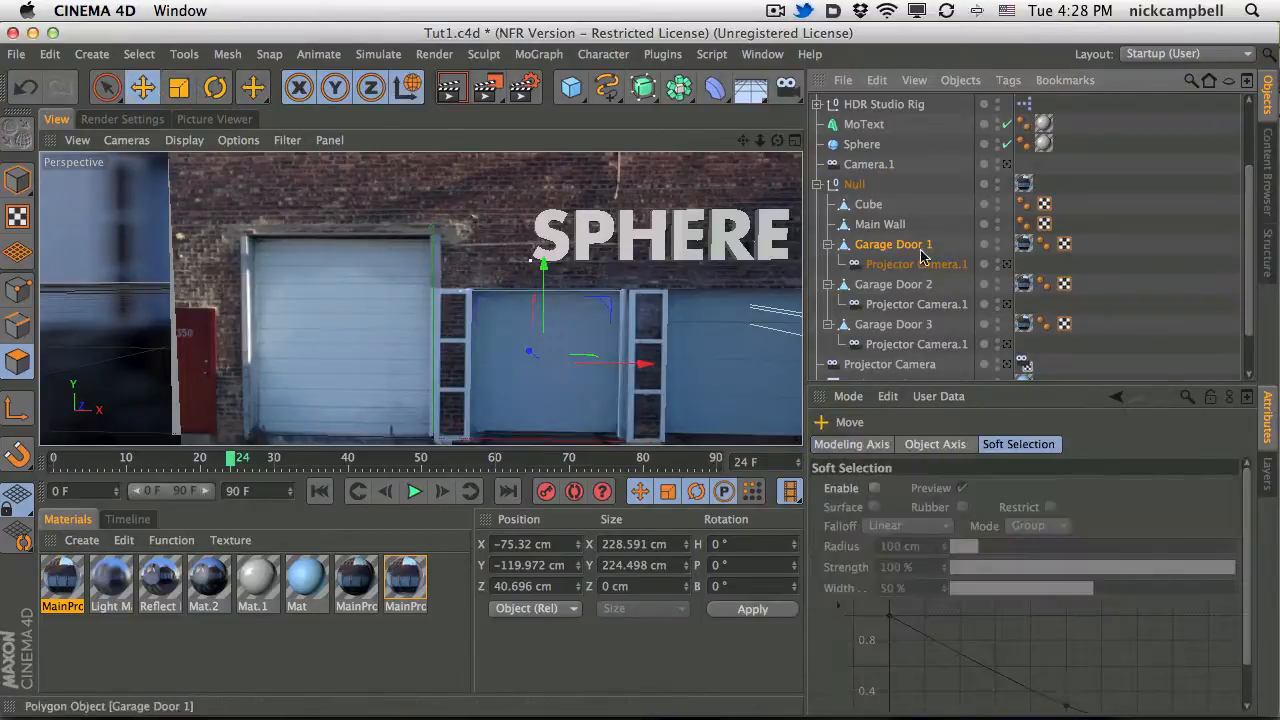
click(997, 245)
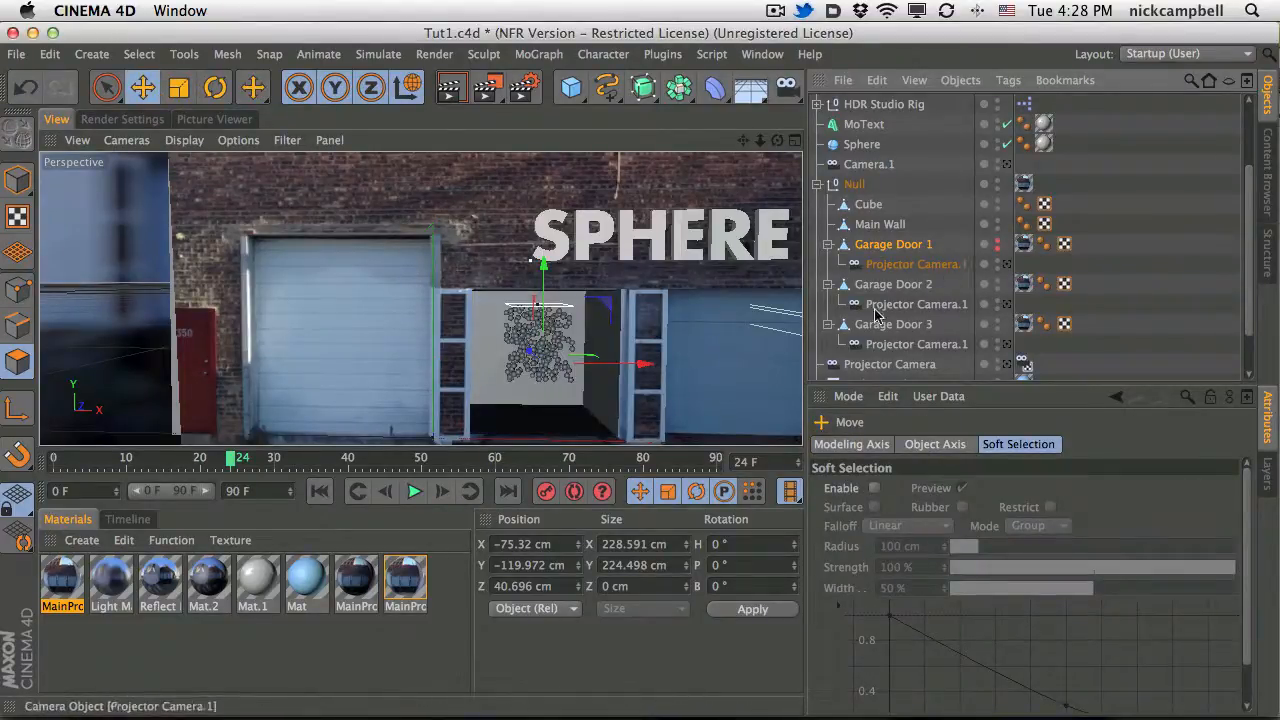
alt+drag(537, 334, 541, 316)
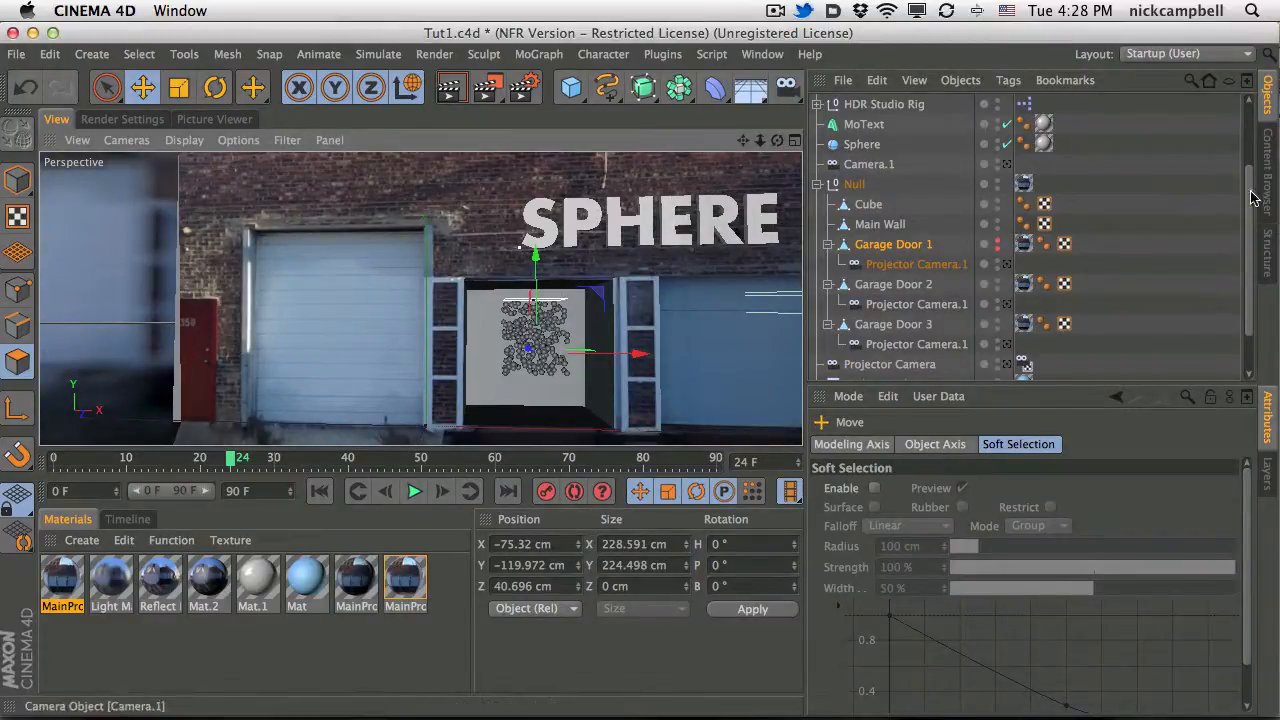
Increase the radius of the emitter's child sphere to 15 cm.
scroll(876, 130, up, 5)
click(873, 127)
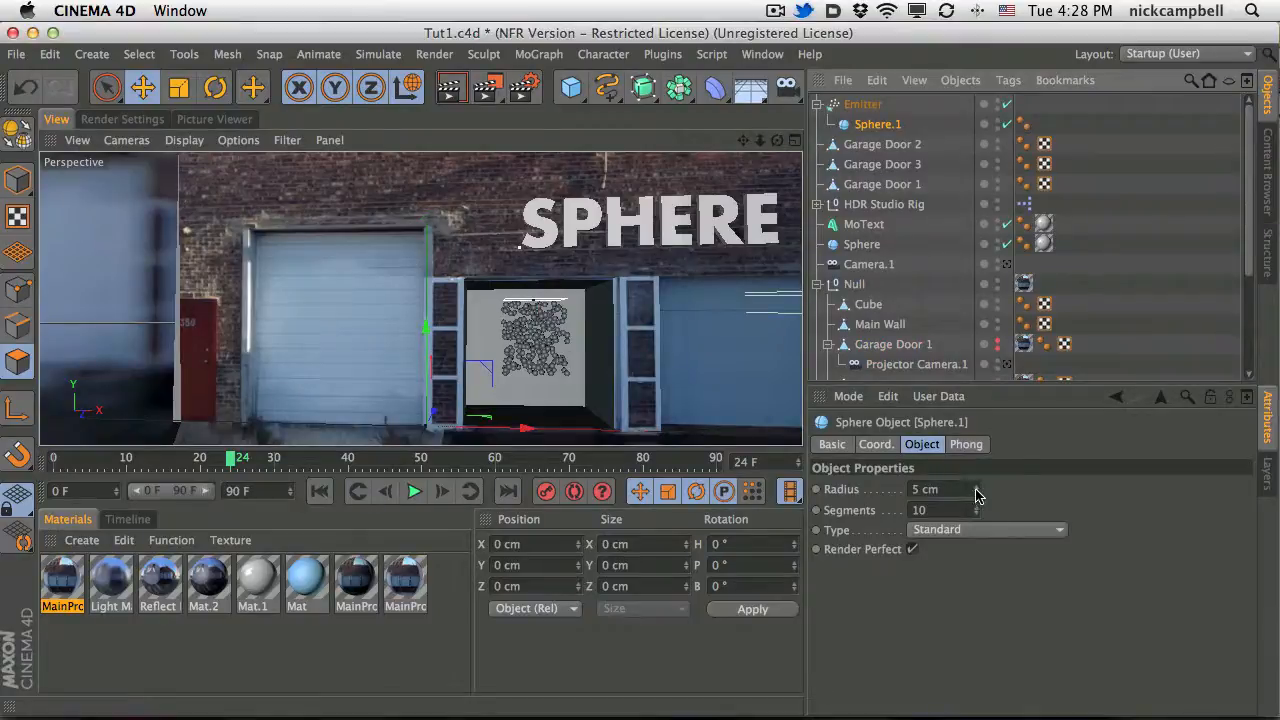
drag(976, 495, 978, 486)
alt+middle_drag(566, 355, 480, 313)
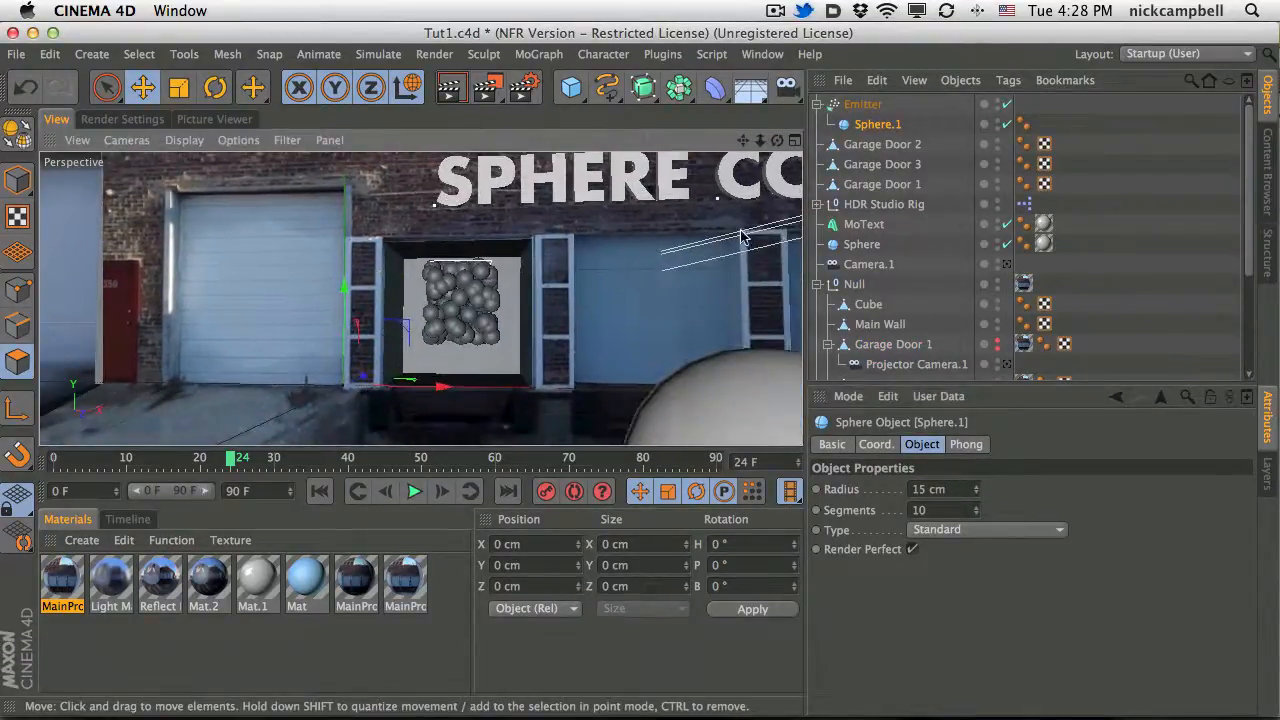
alt+drag(530, 318, 544, 356)
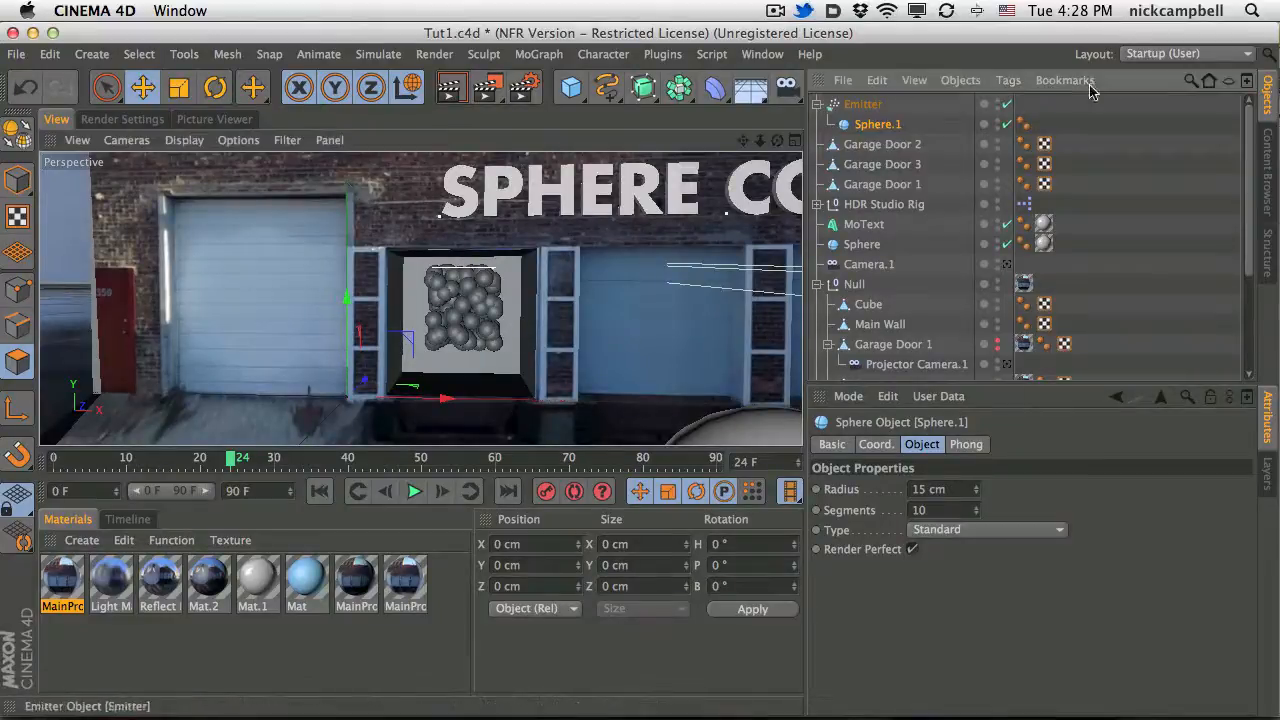
Add a Dynamics Body simulation tag to the emitter's child sphere.
click(1008, 80)
mouse_move(1065, 245)
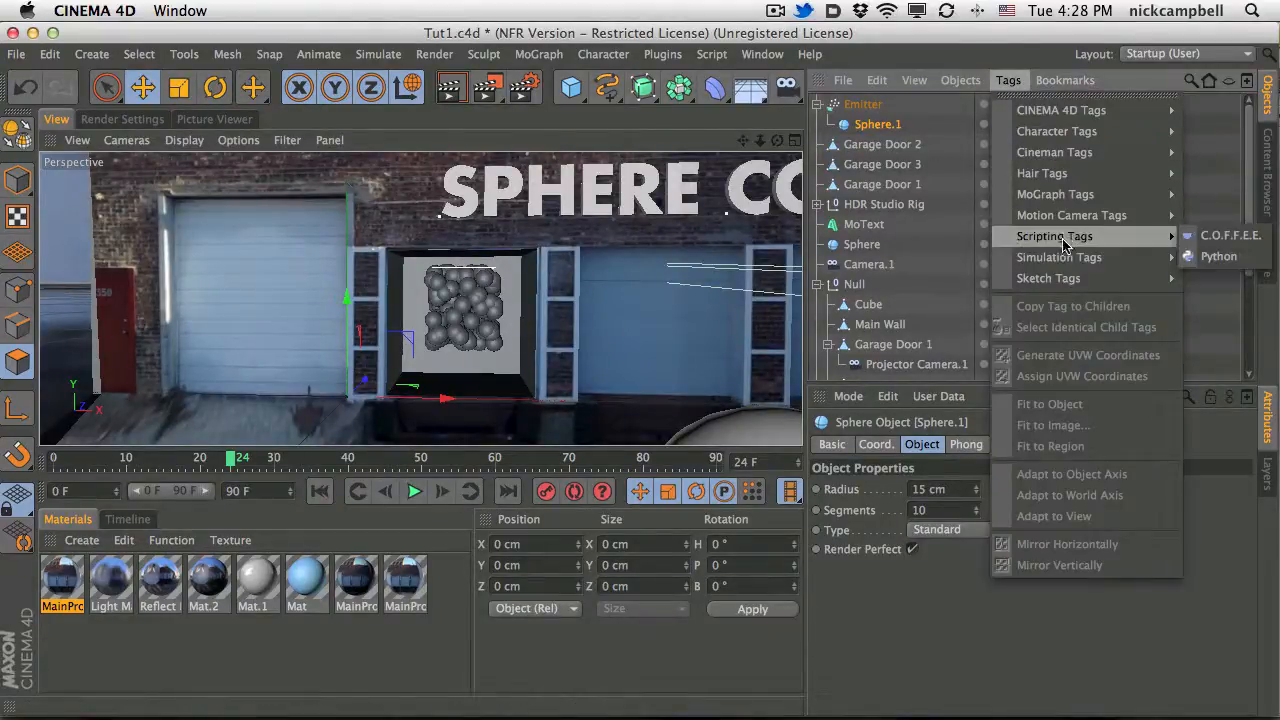
click(934, 263)
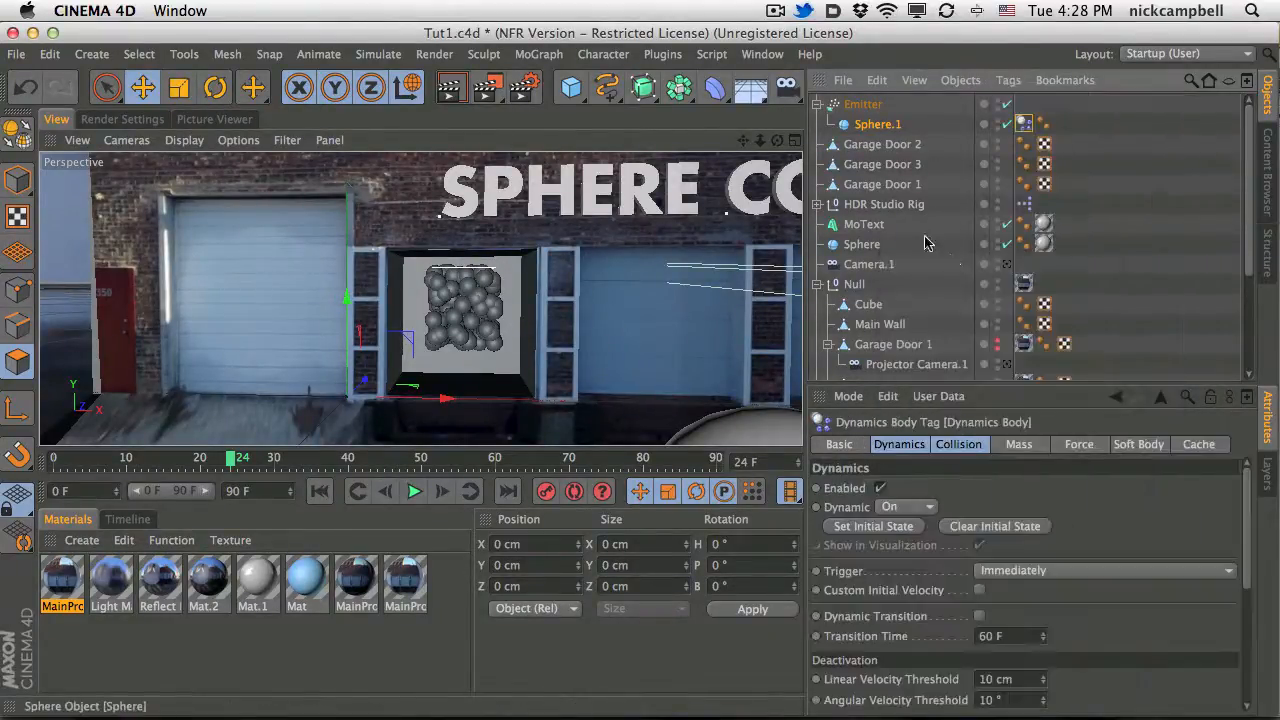
Rename the box object Garage Door 2, outside the Null group, as Garage.
click(890, 145)
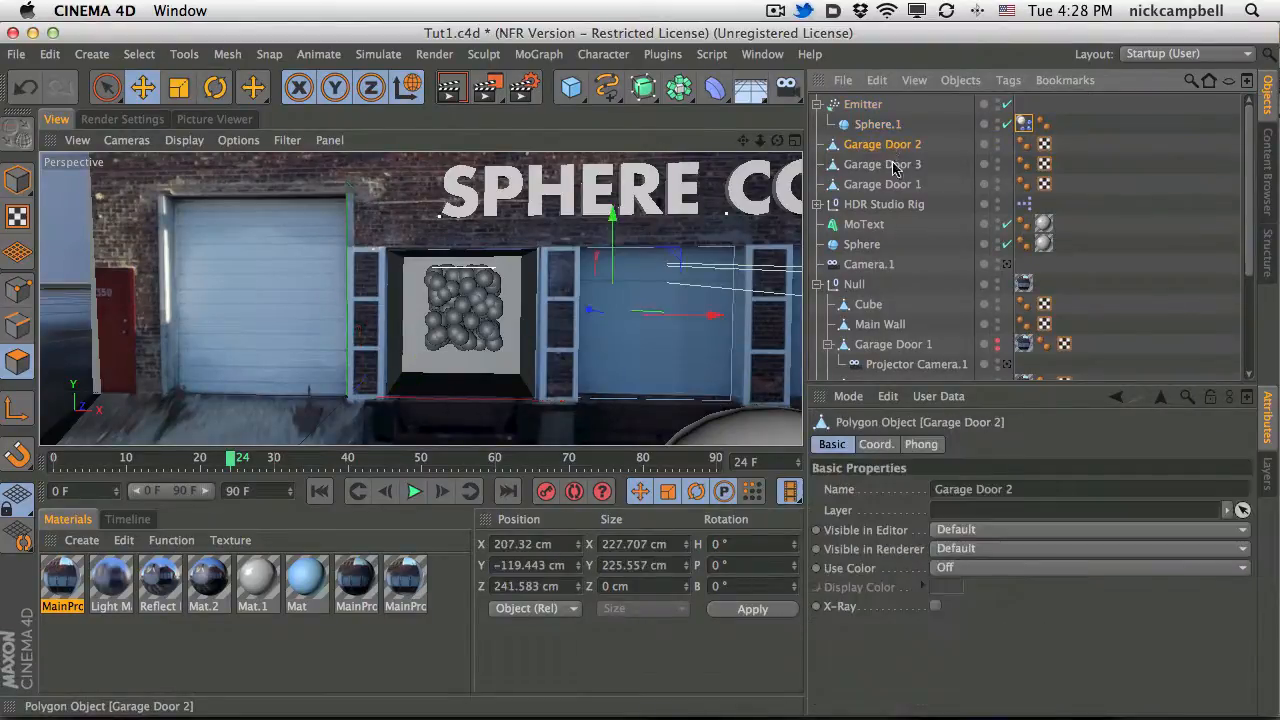
shift+click(893, 186)
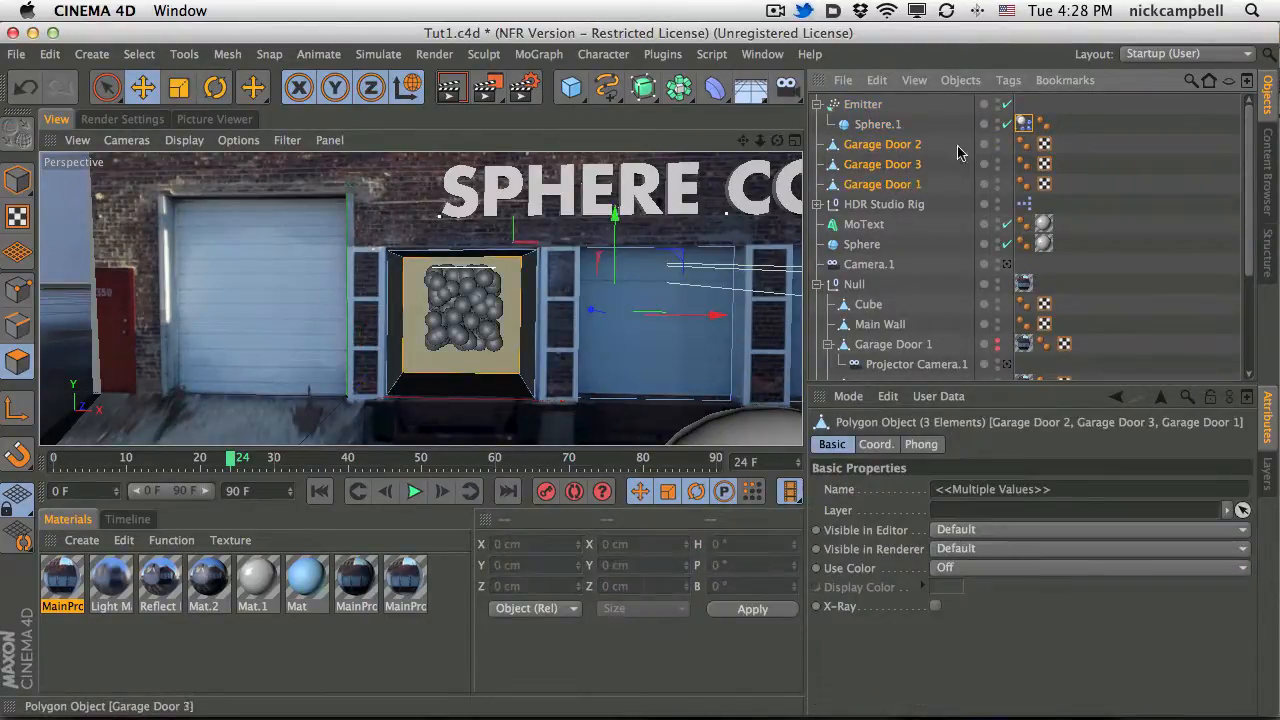
double_click(900, 147)
key(BackSpace)
key(BackSpace)
key(BackSpace)
key(BackSpace)
key(BackSpace)
key(BackSpace)
key(BackSpace)
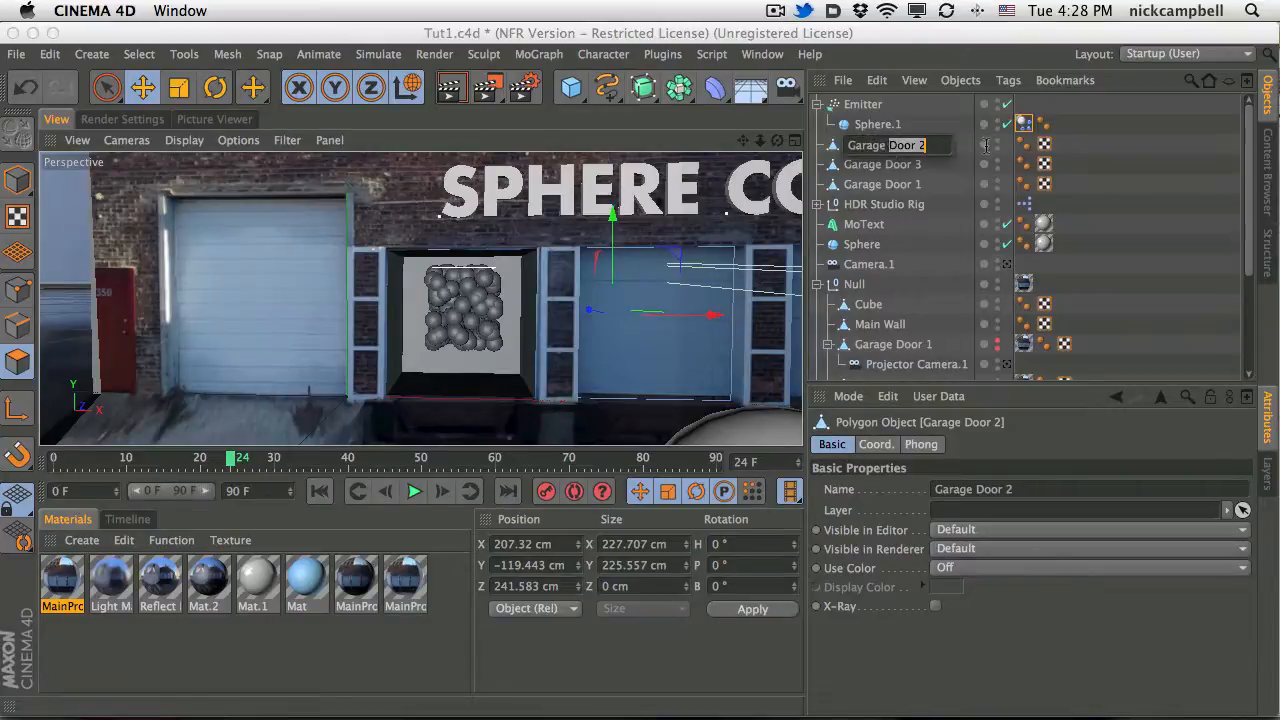
Rename the box objects Garage Door 3 and Garage Door 1, outside the Null group, as Garage.
click(885, 165)
double_click(886, 166)
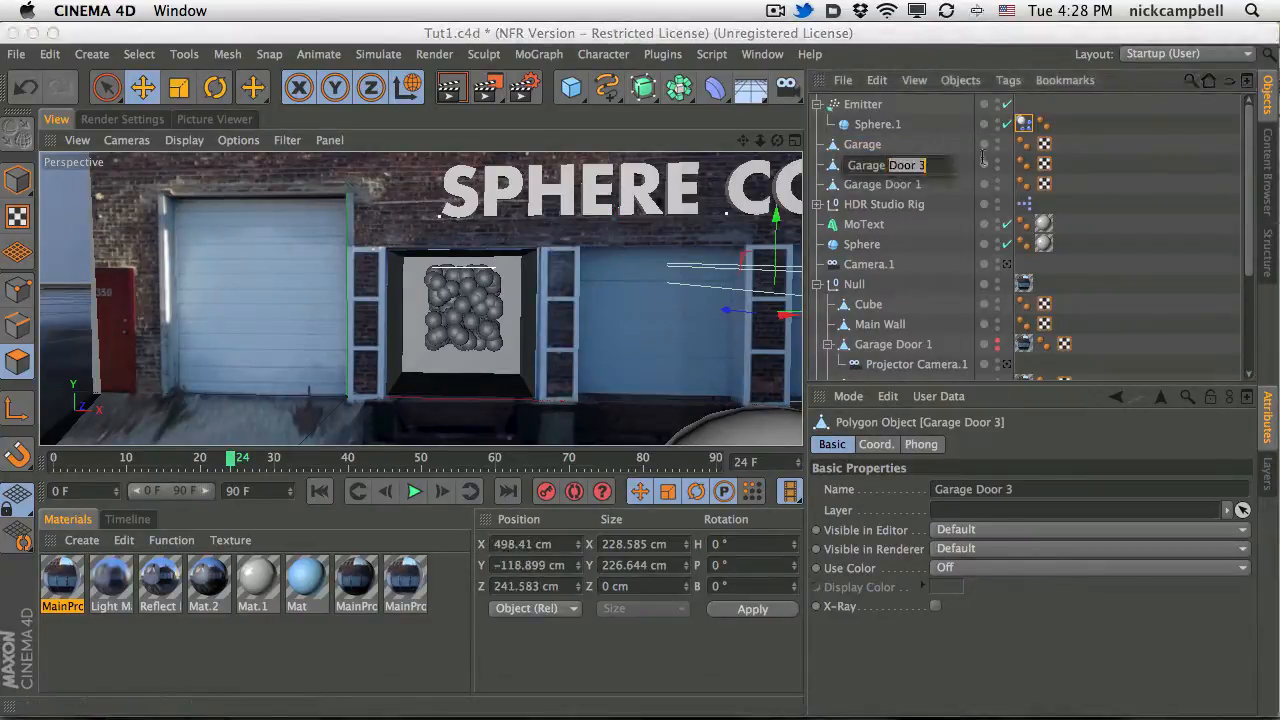
key(BackSpace)
click(917, 184)
double_click(903, 185)
drag(888, 185, 940, 186)
key(BackSpace)
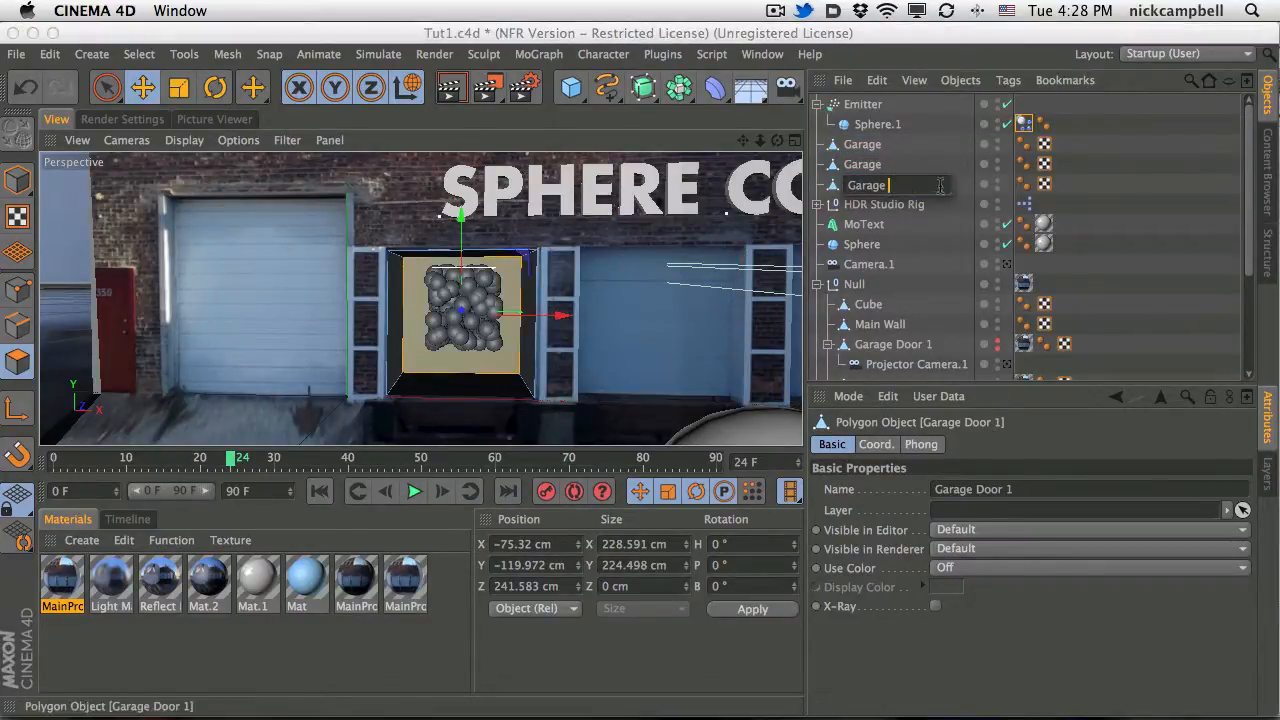
Add Collider Body simulation tags to the three Garage boxes, test the simulation and return to frame 0.
click(863, 146)
shift+click(870, 186)
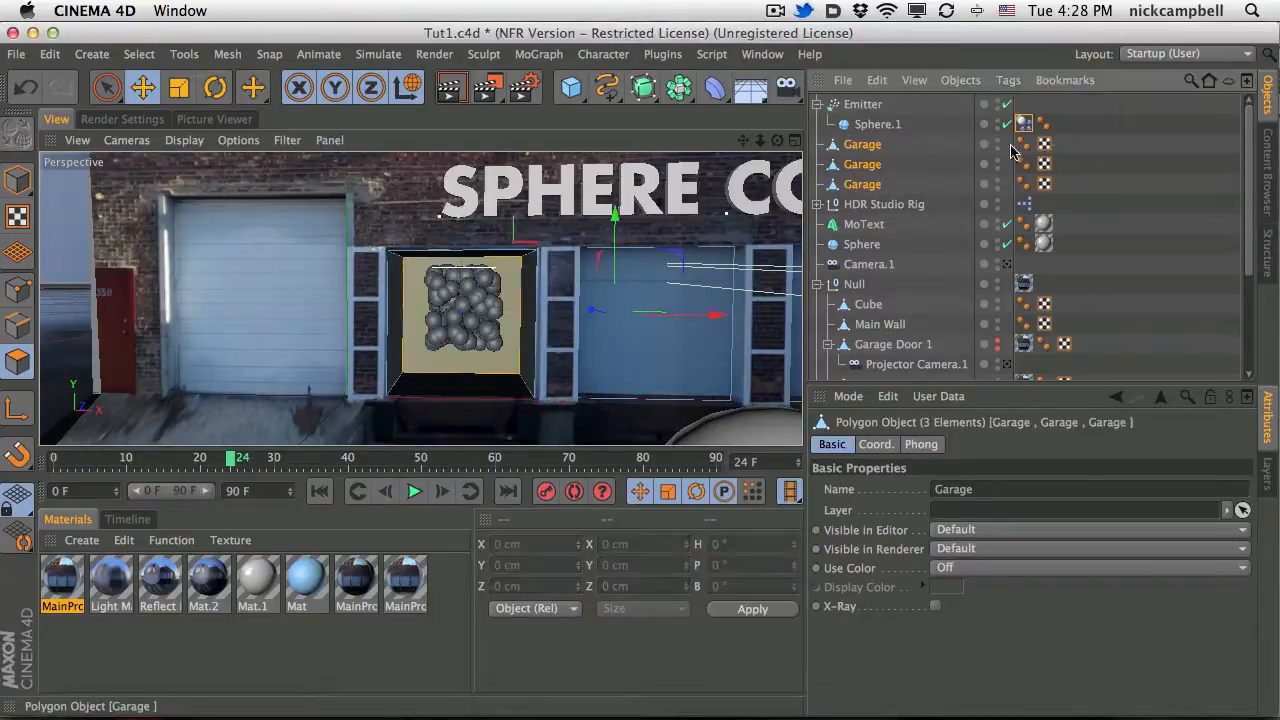
click(1008, 80)
mouse_move(1085, 240)
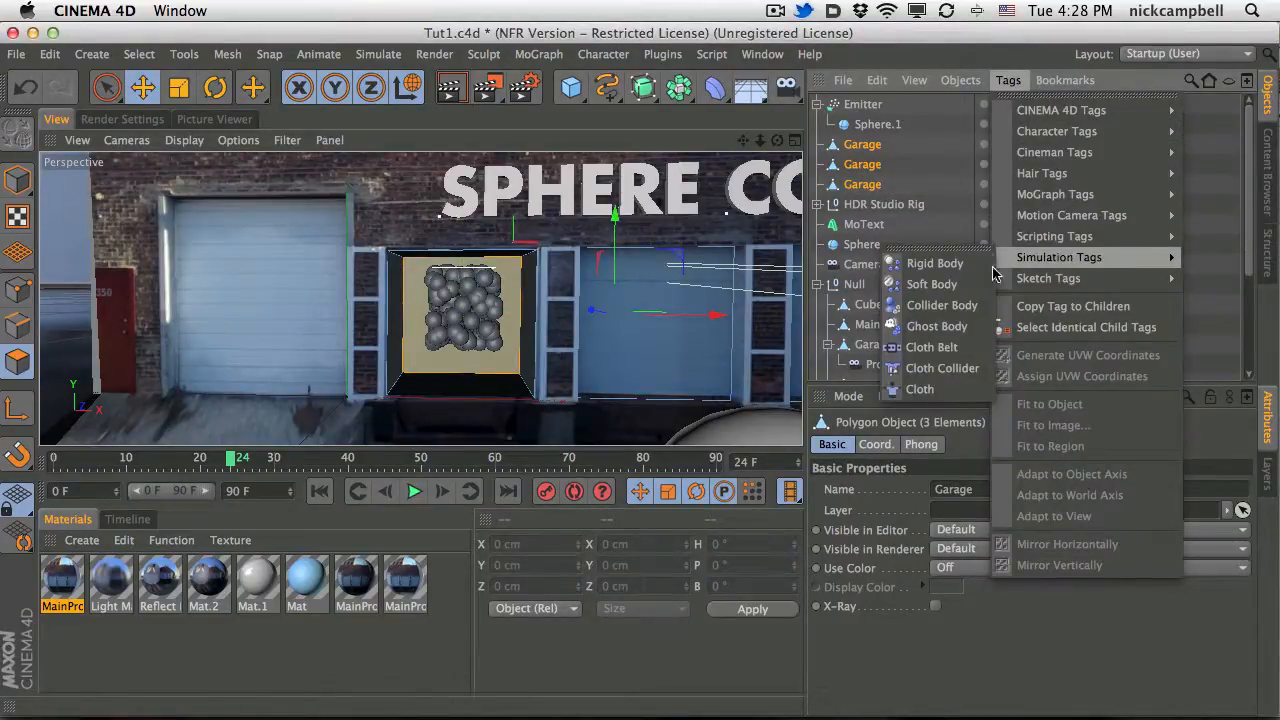
click(951, 306)
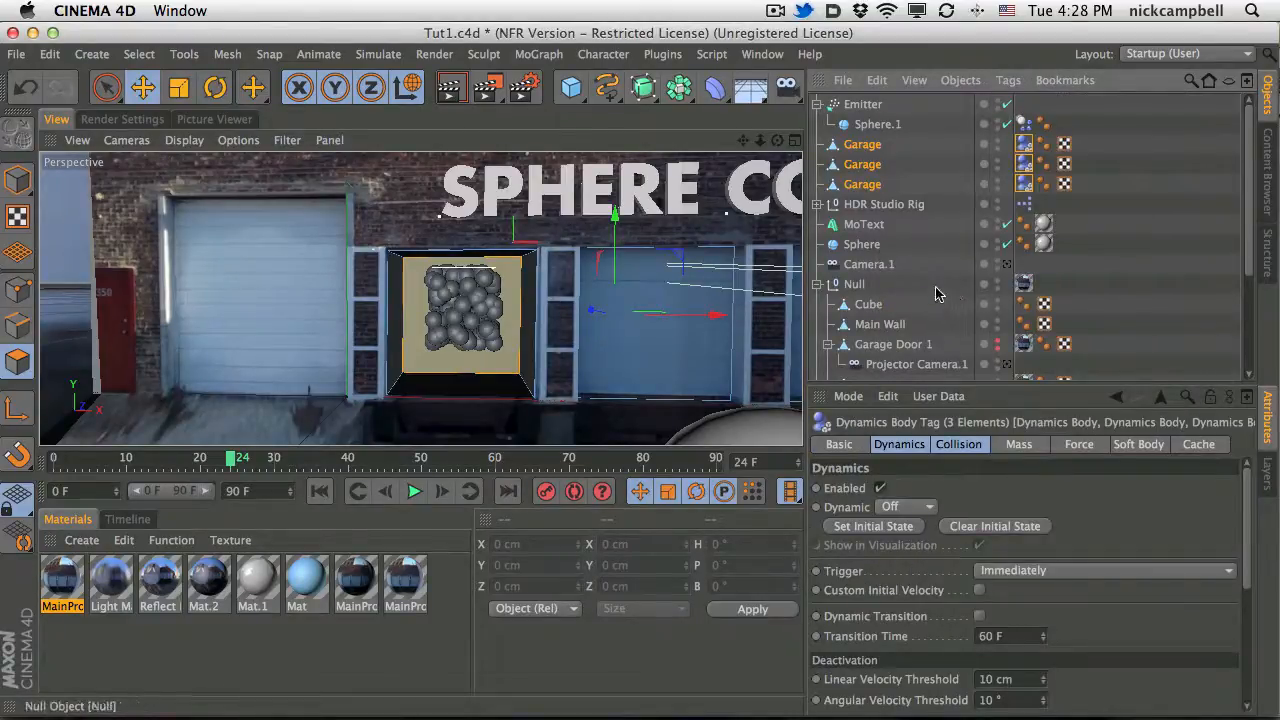
click(414, 493)
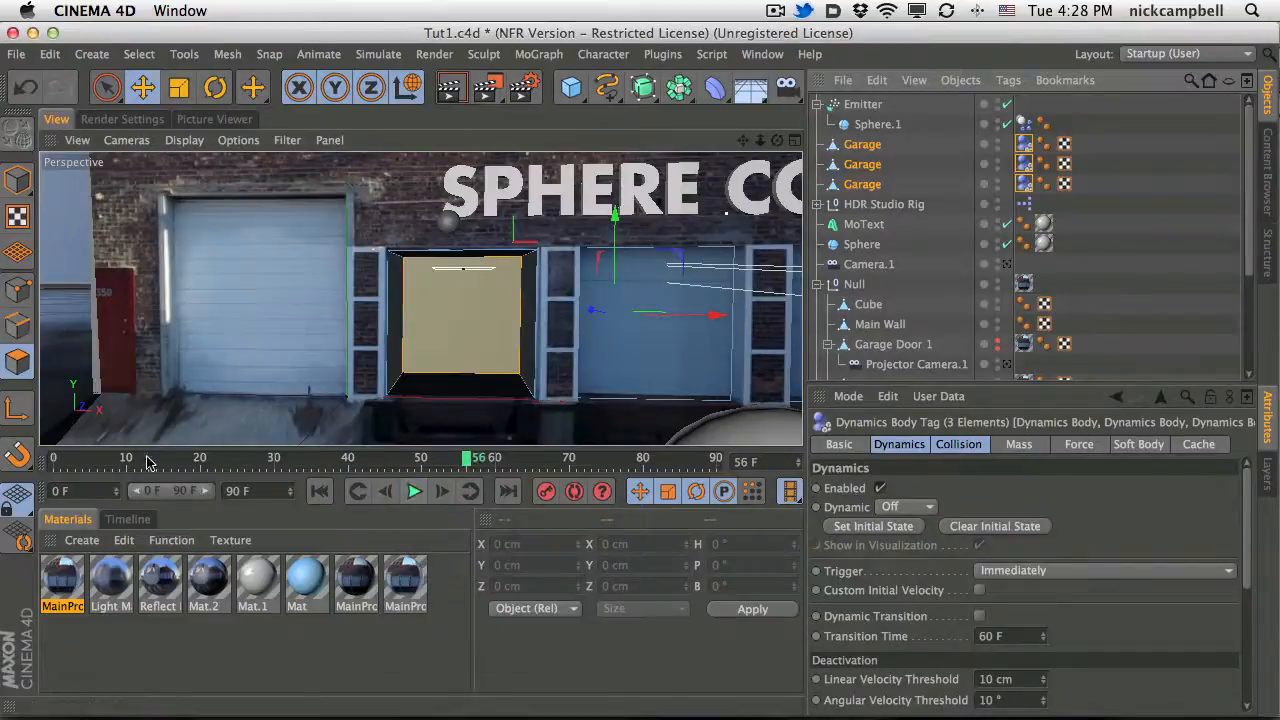
drag(147, 461, 27, 460)
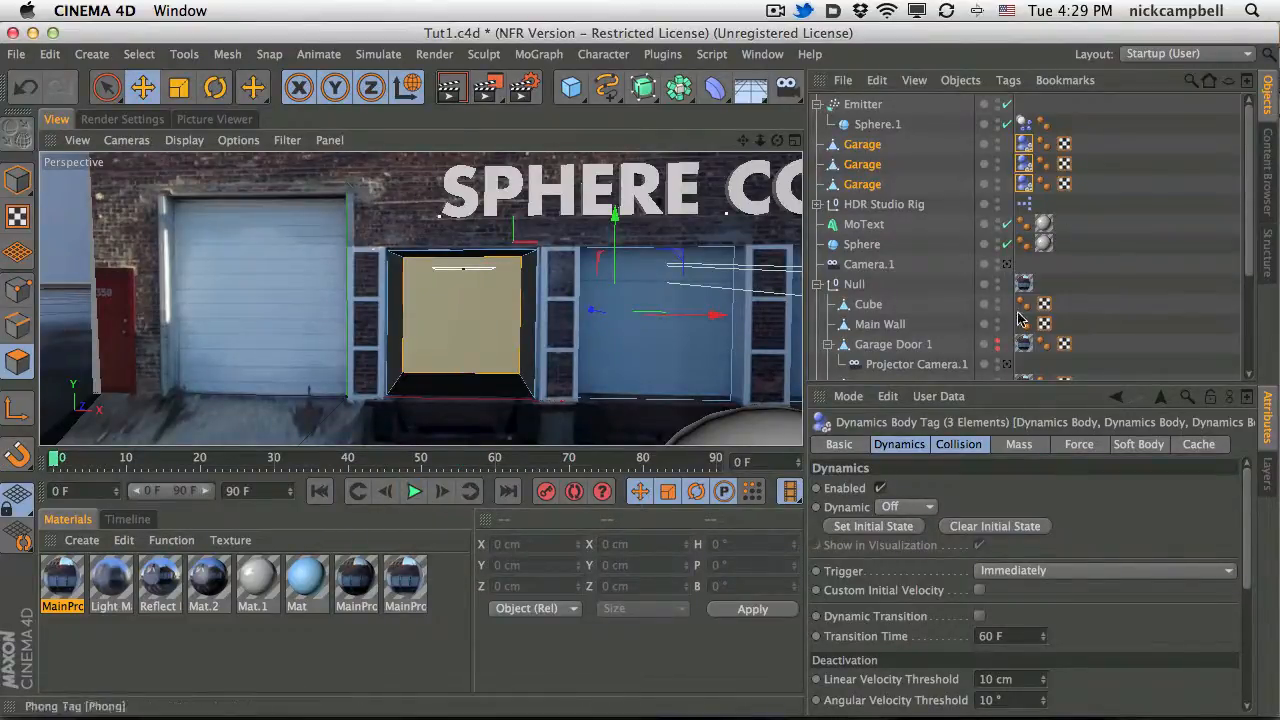
Set the collision shape of the three Garage boxes to Static Mesh and play the simulation.
click(902, 446)
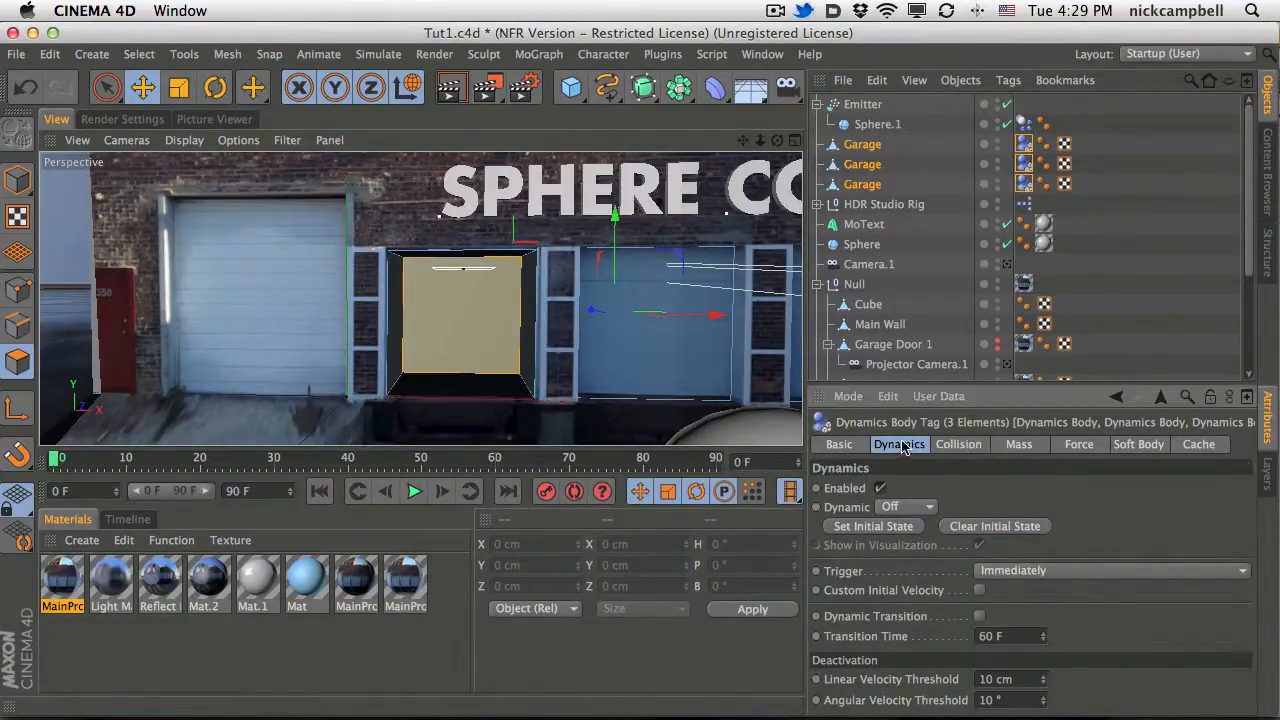
click(952, 446)
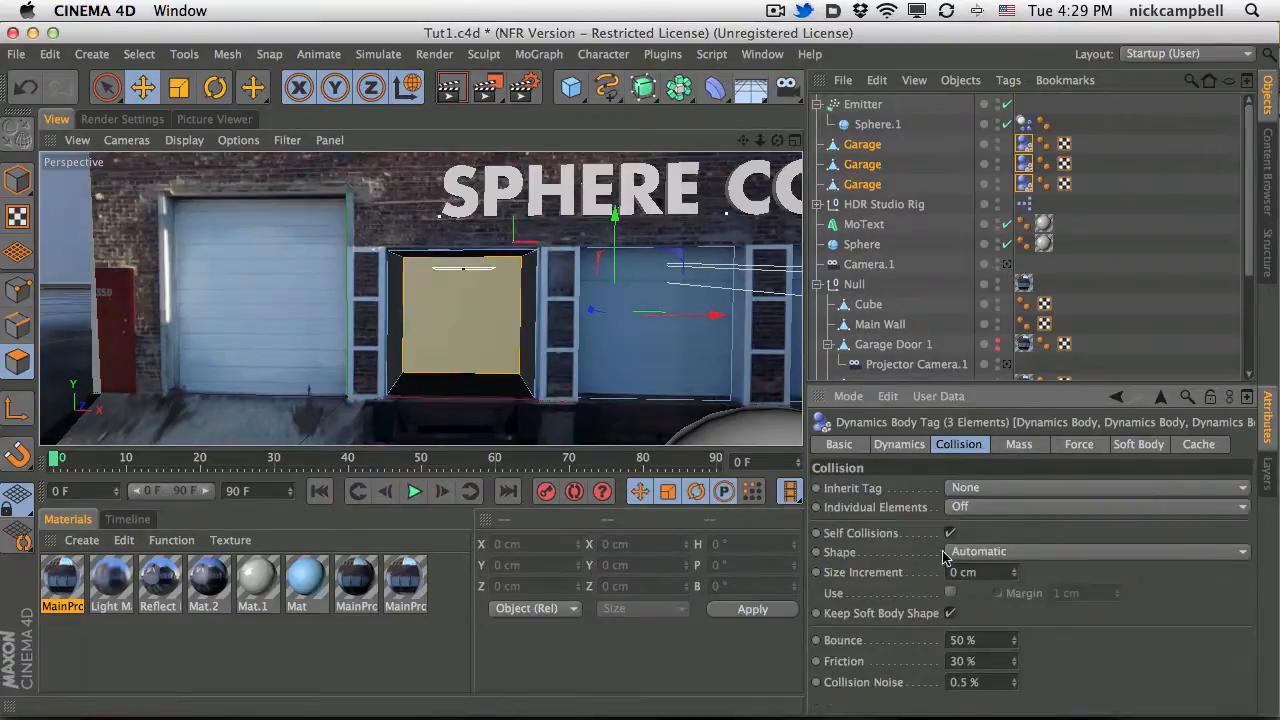
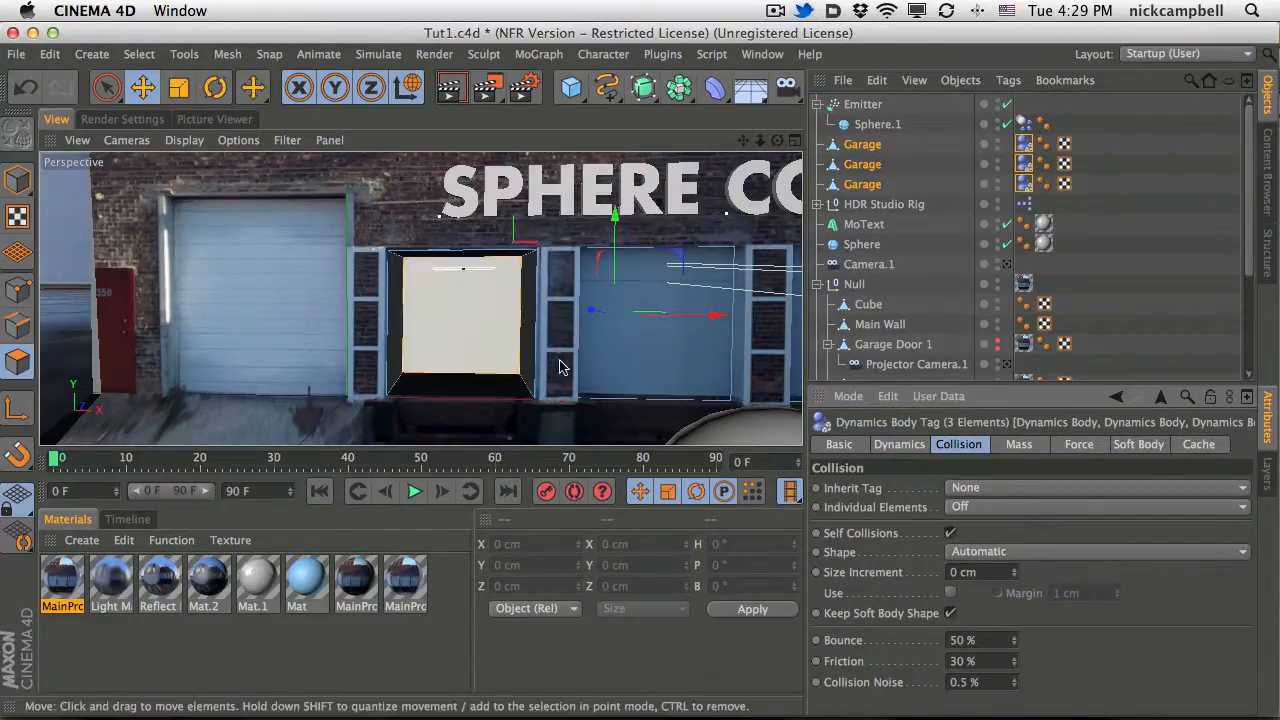
click(987, 554)
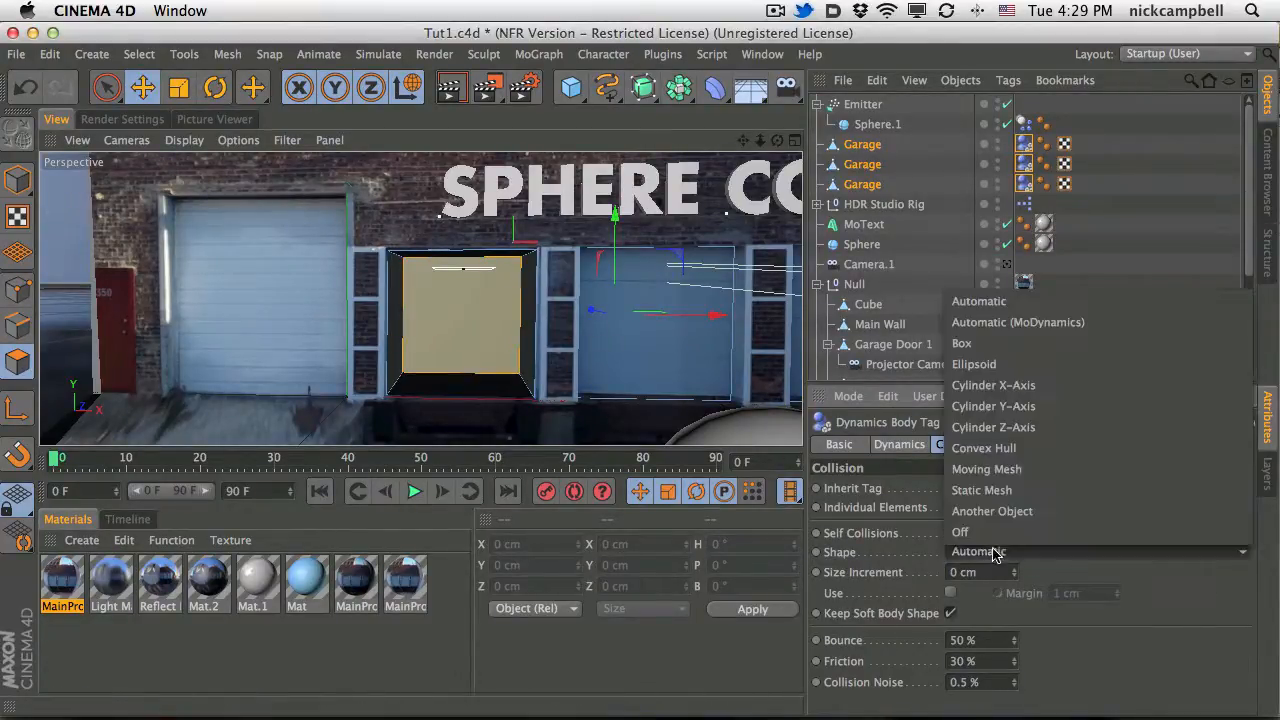
click(1020, 491)
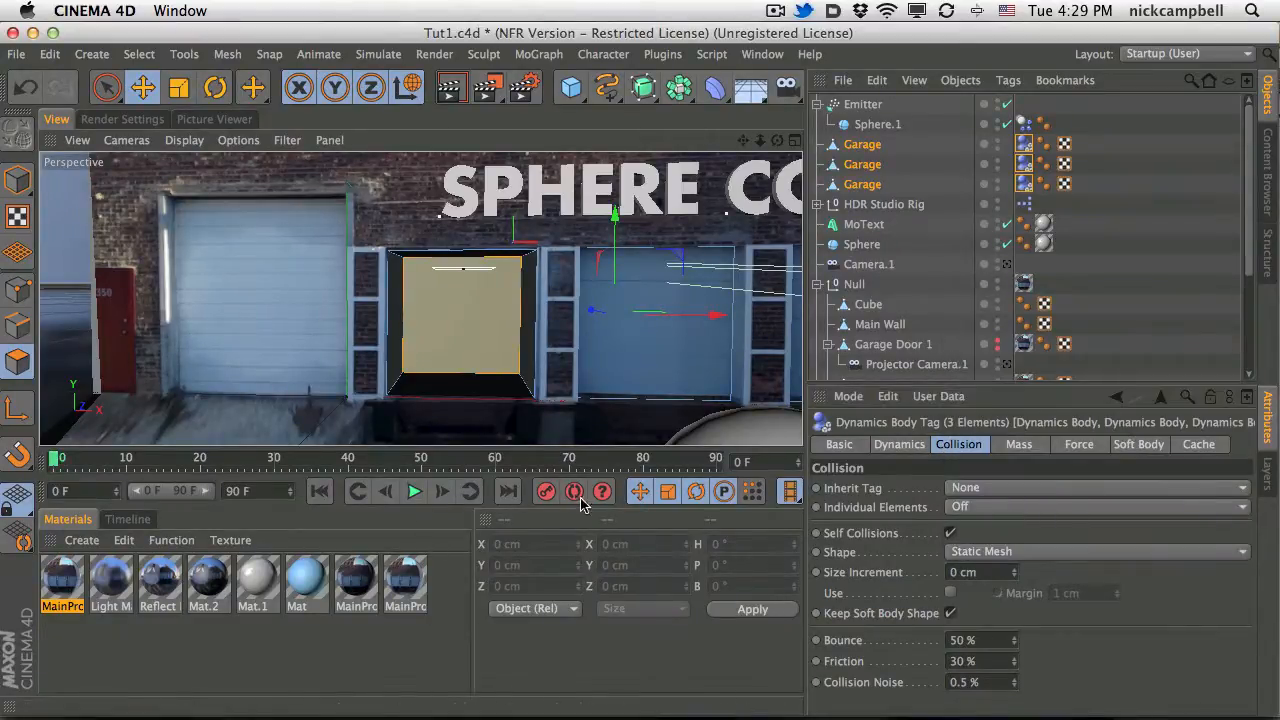
click(414, 491)
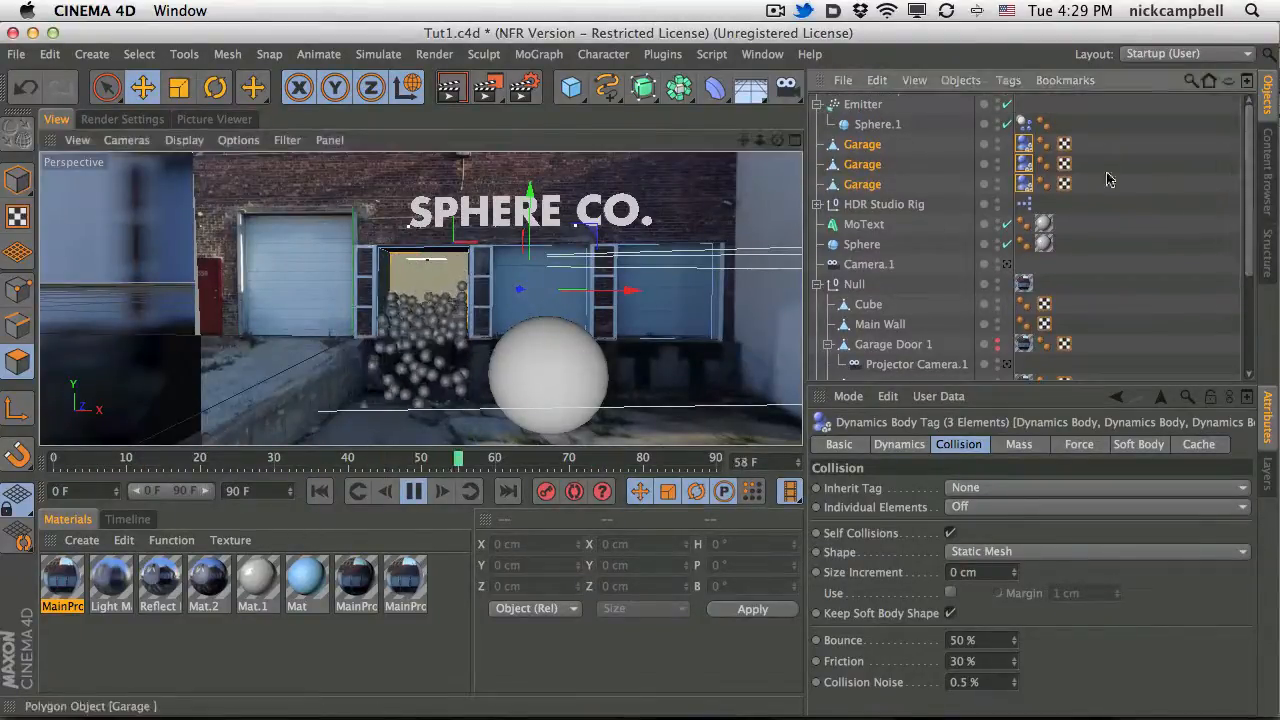
Add a Collider Body tag to Main Wall and set its collision shape to Static Mesh.
click(880, 326)
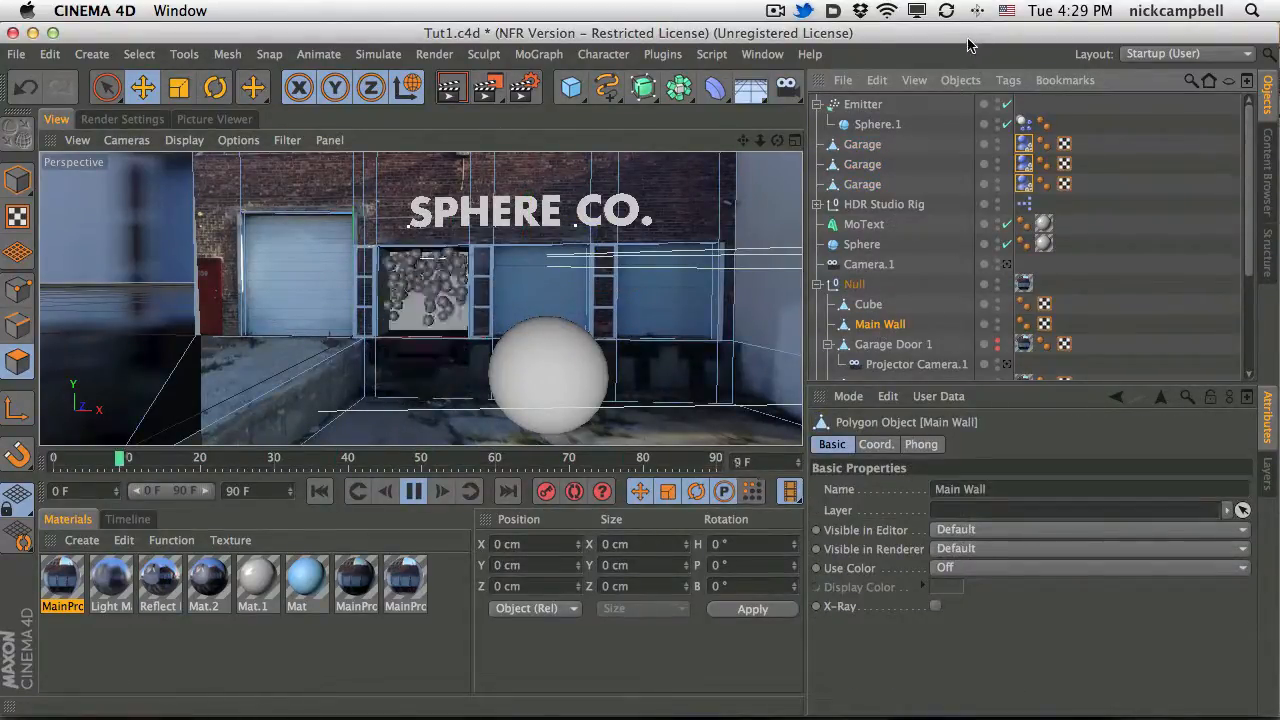
click(1006, 81)
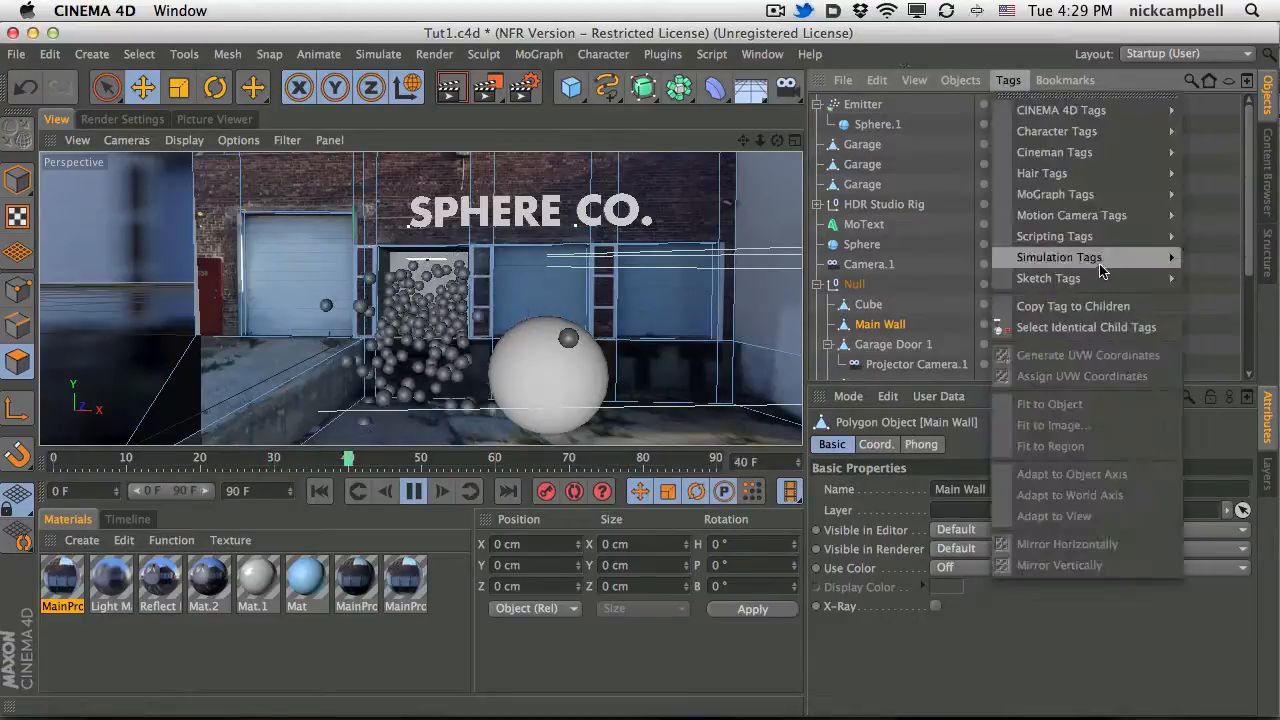
mouse_move(1094, 262)
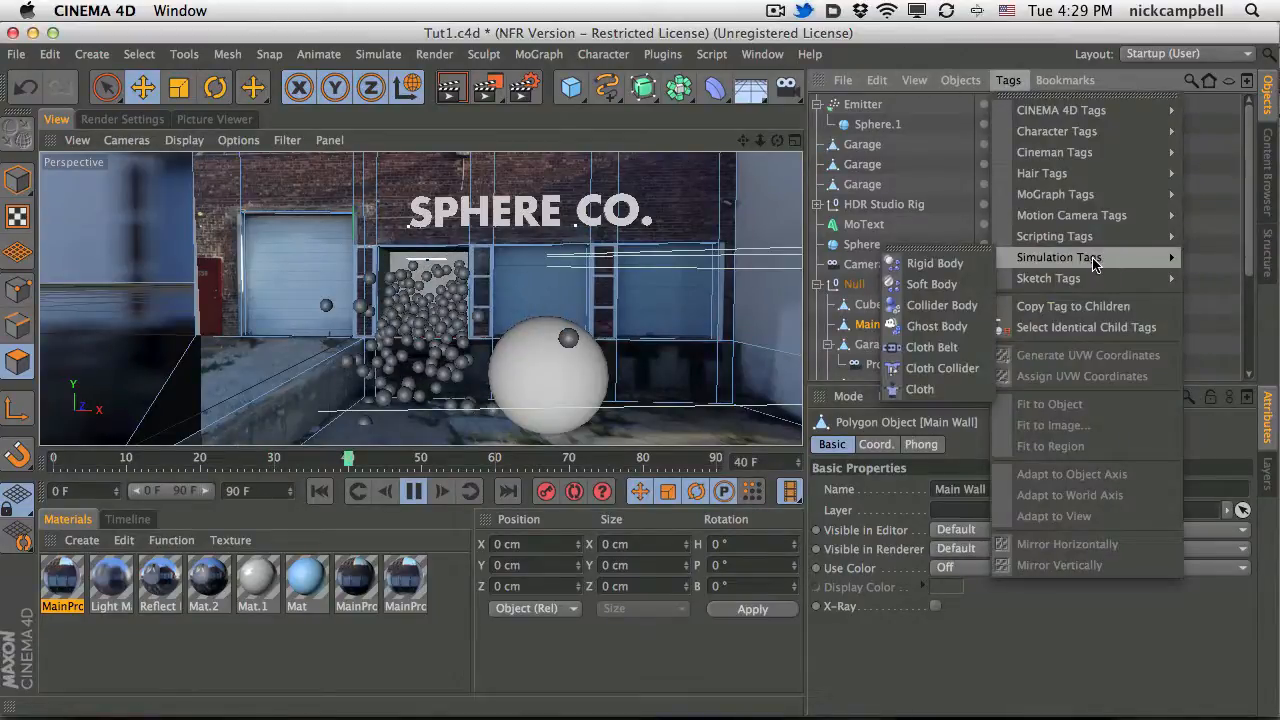
click(930, 307)
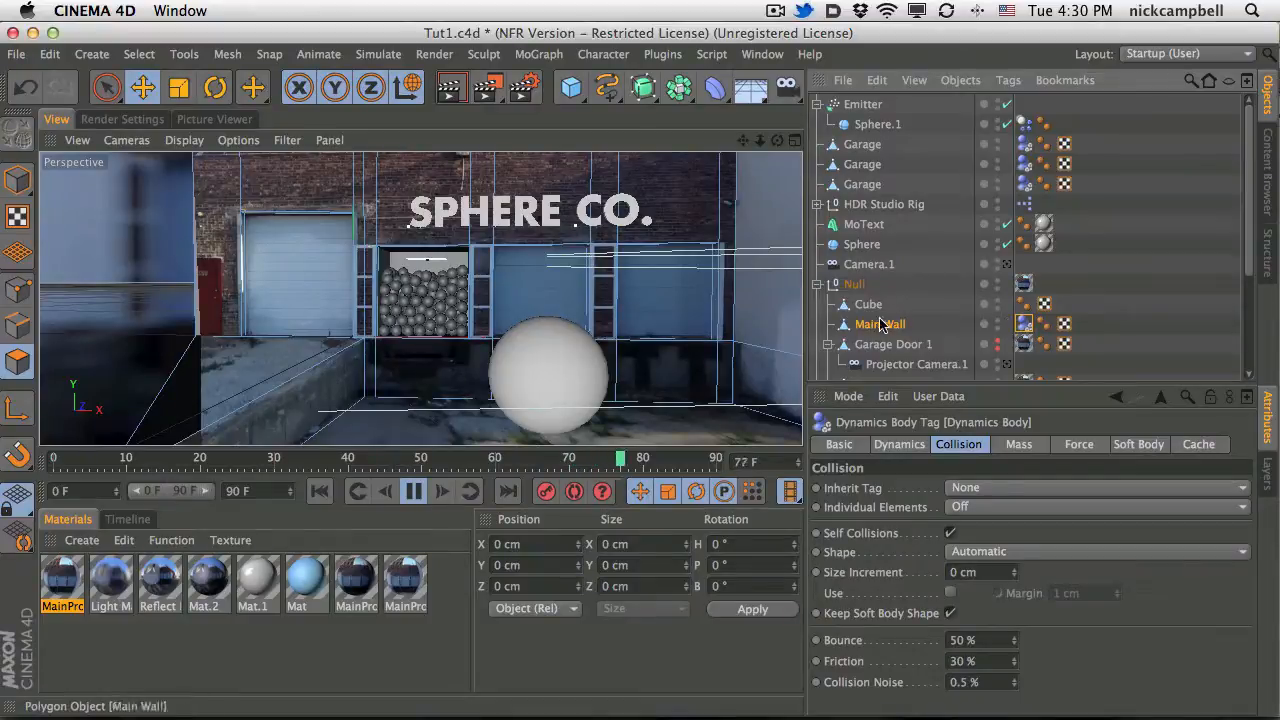
click(983, 552)
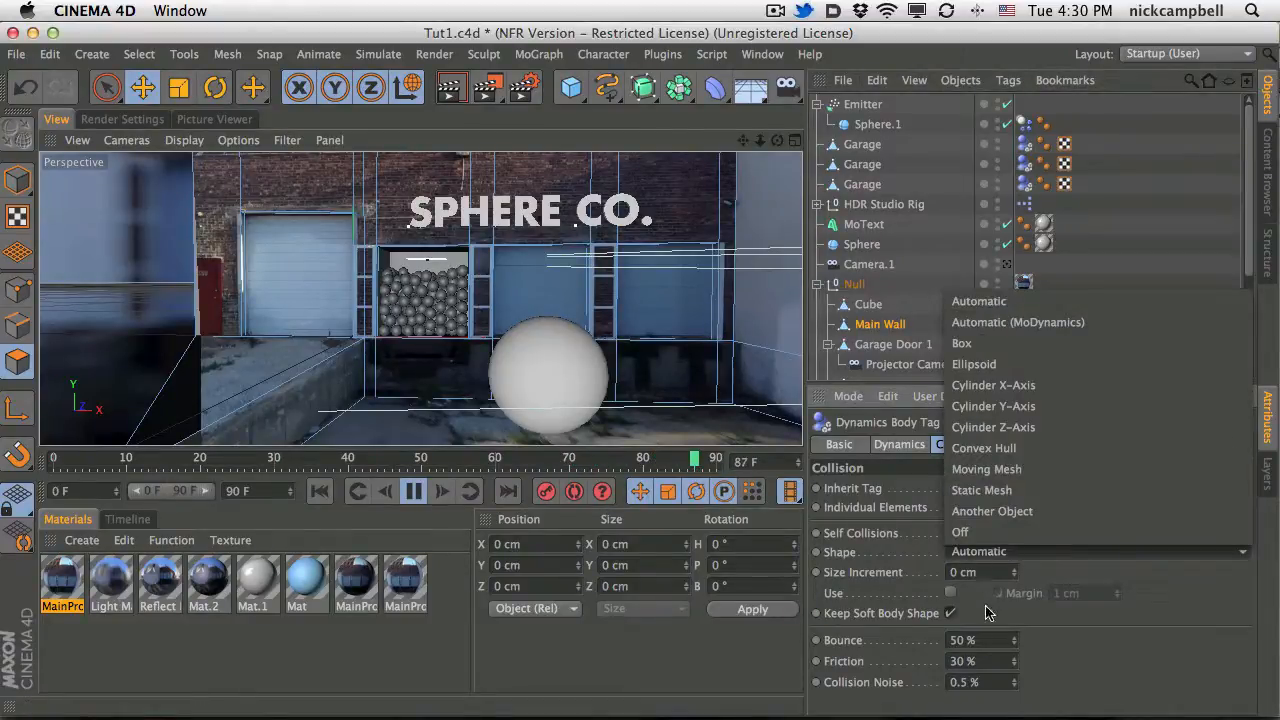
click(1001, 489)
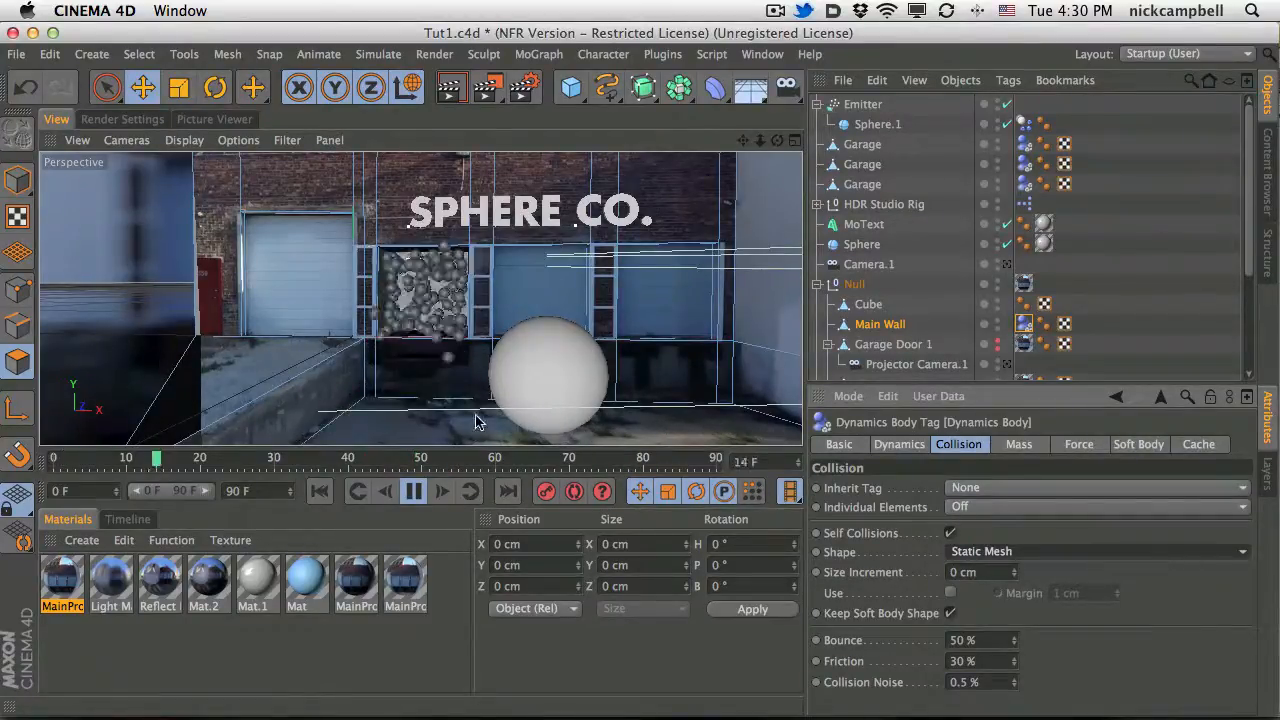
Stop the playback at frame 0 and duplicate the emitter along X to place copies behind the other two garage doors.
scroll(560, 400, down, 3)
alt+middle_drag(530, 390, 480, 374)
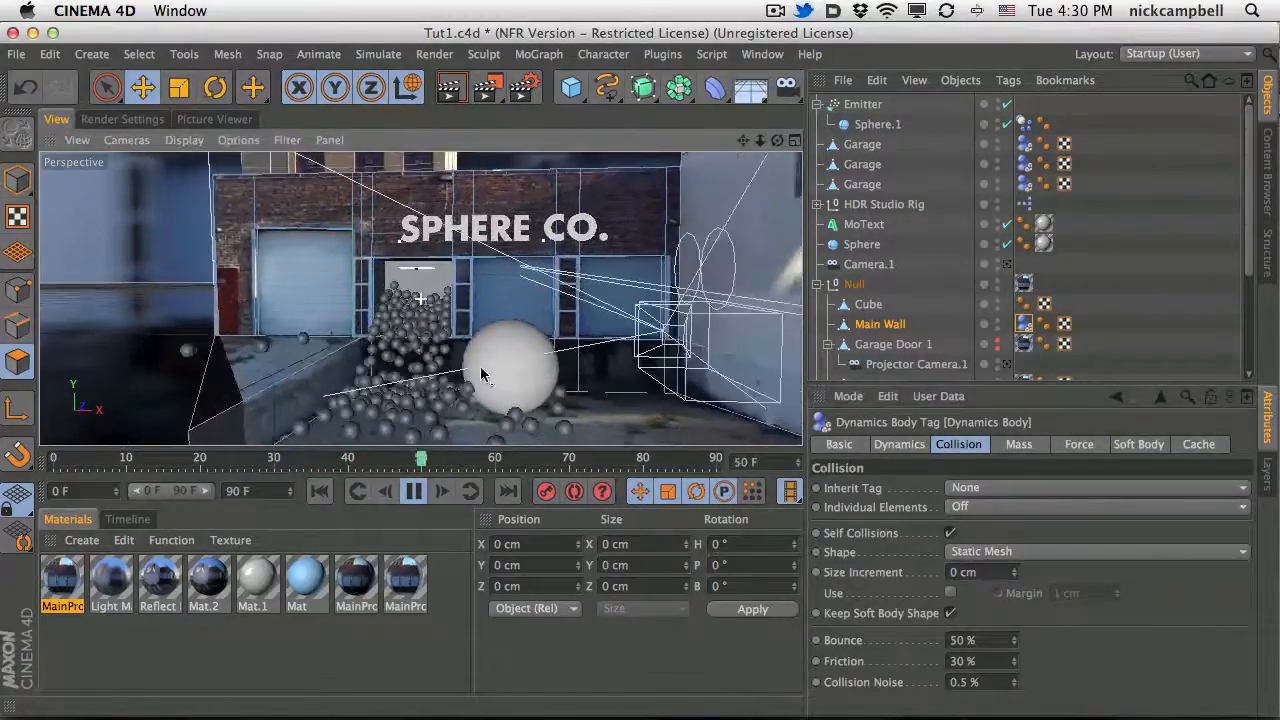
alt+drag(481, 374, 534, 374)
scroll(536, 374, up, 3)
scroll(525, 380, down, 1)
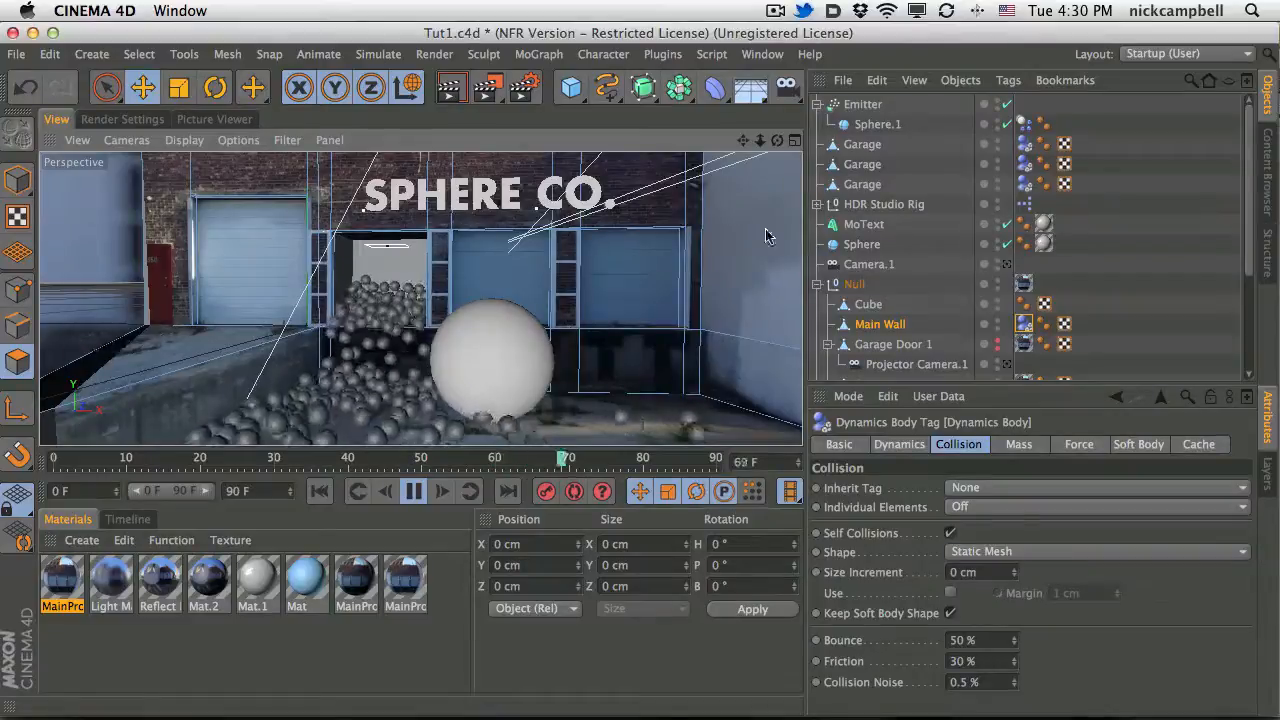
click(860, 105)
click(414, 491)
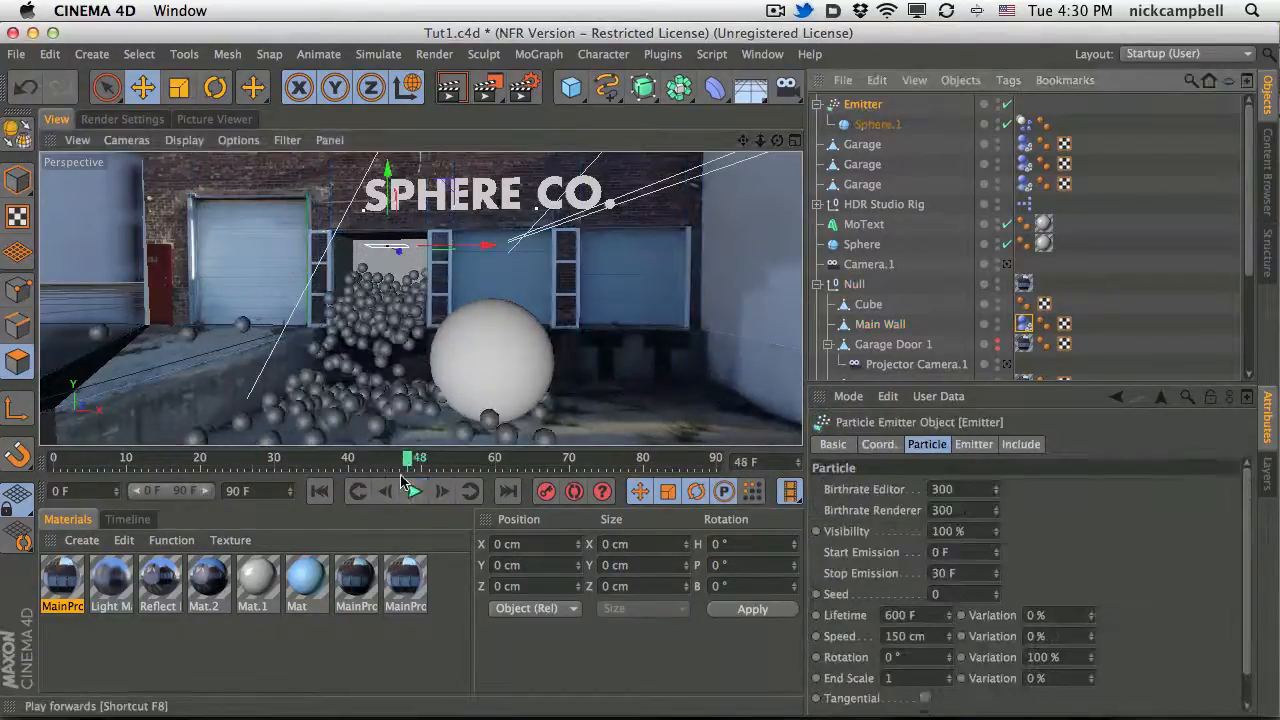
click(58, 460)
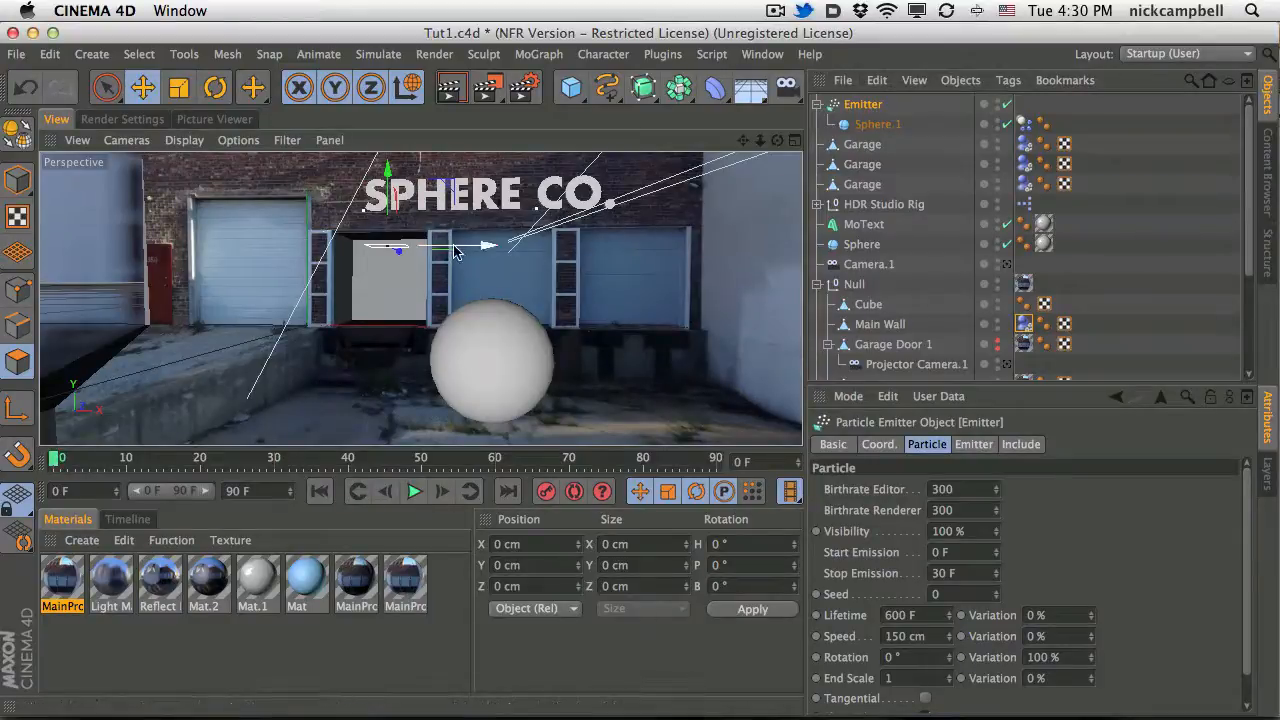
ctrl+drag(461, 249, 714, 250)
Unhide the Null group's Garage Door 1, add Collider Body tags to its three garage doors and play the simulation.
scroll(1248, 215, down, 3)
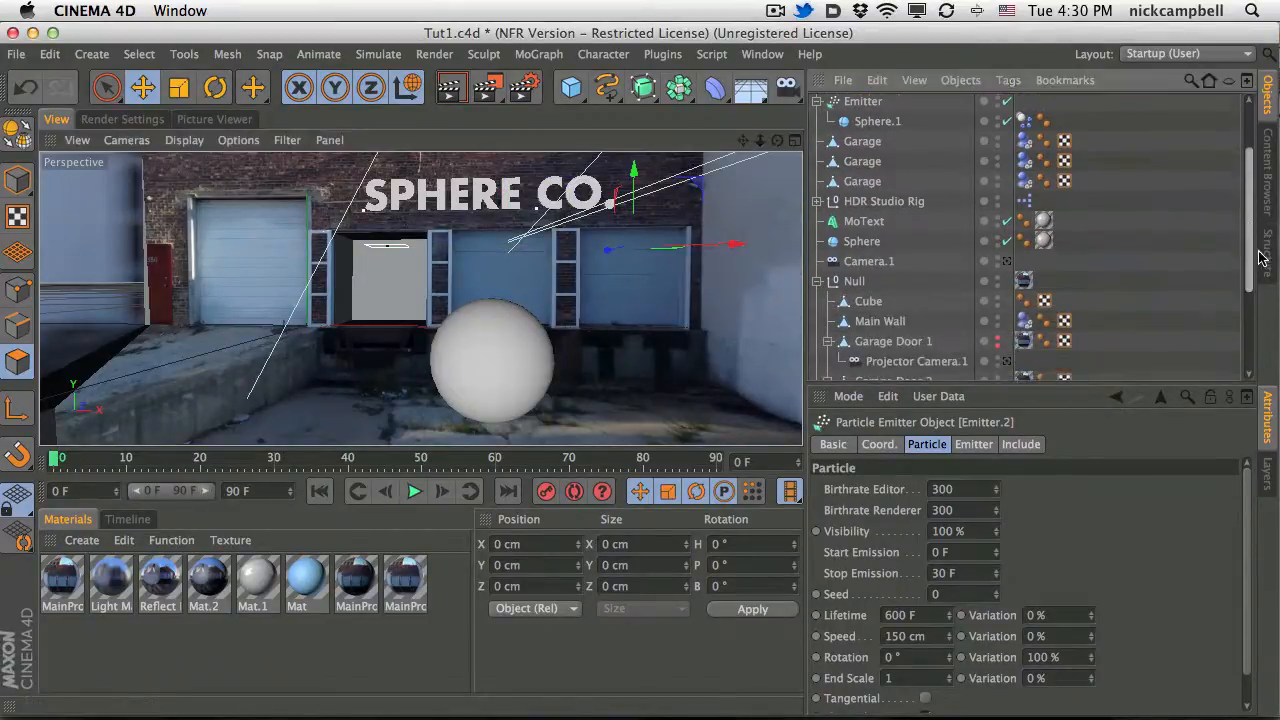
scroll(1248, 237, down, 3)
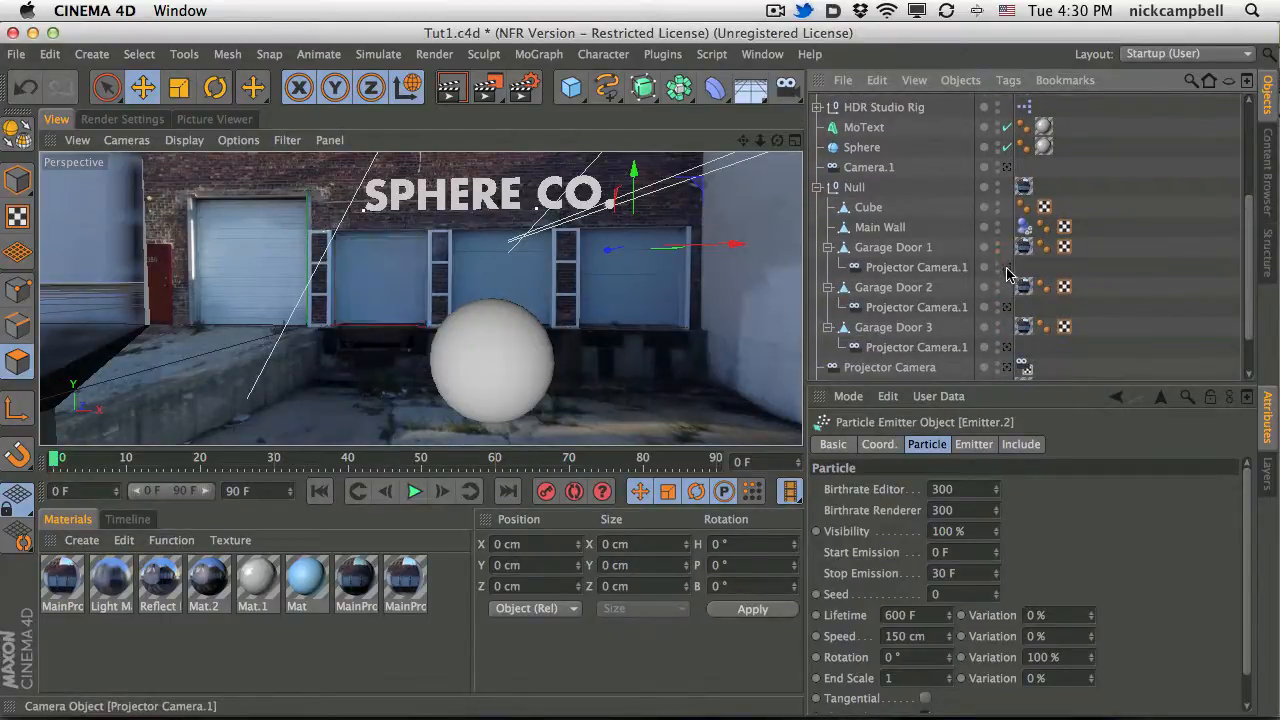
click(905, 249)
shift+click(913, 292)
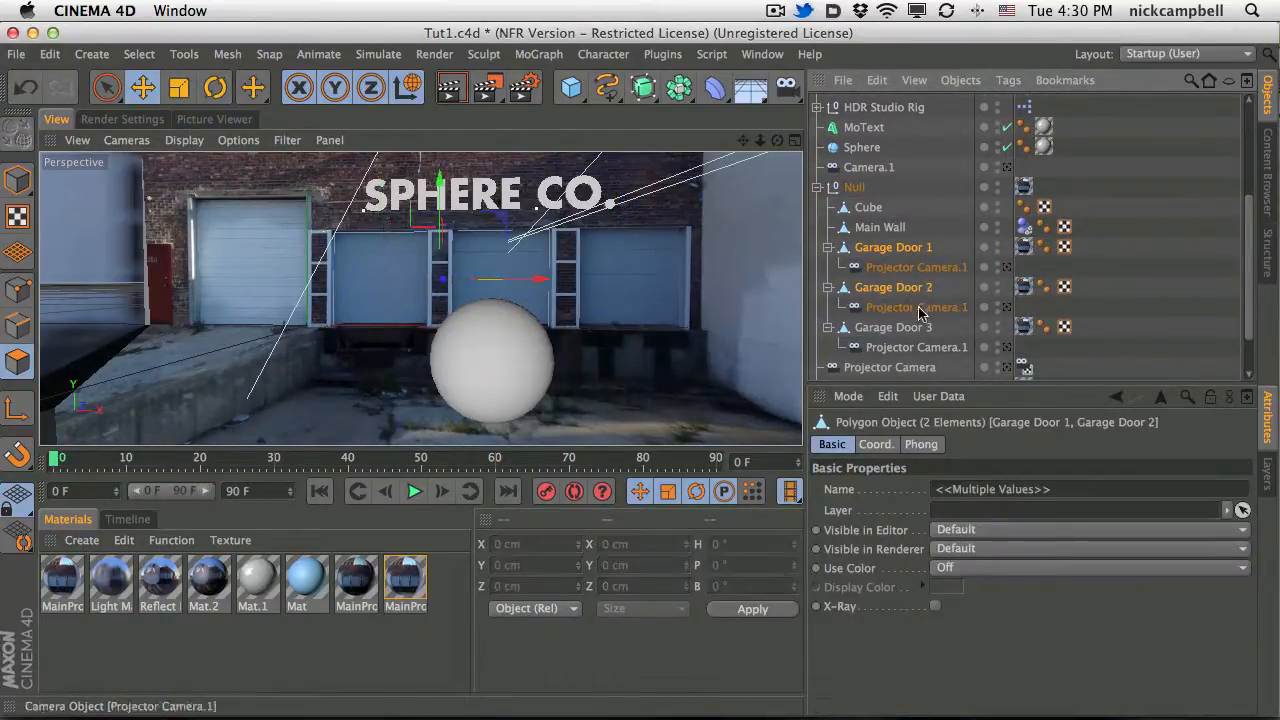
shift+click(925, 329)
click(1008, 80)
mouse_move(1069, 240)
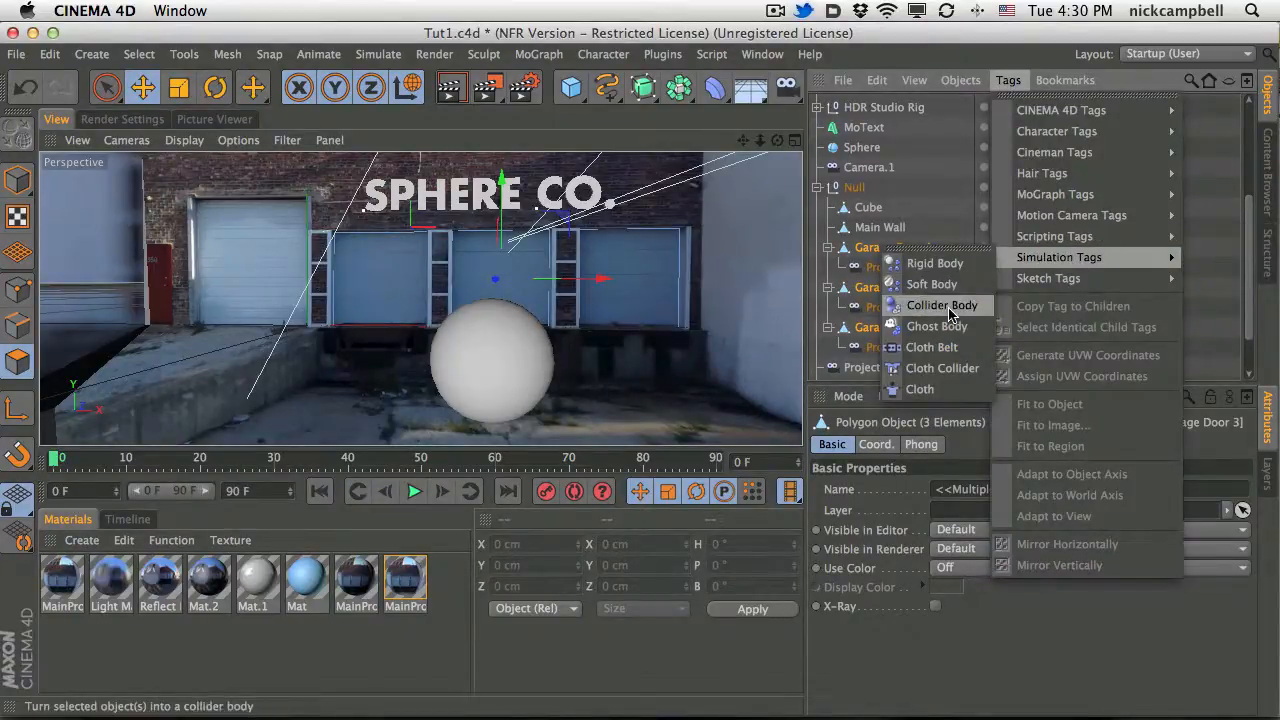
click(948, 310)
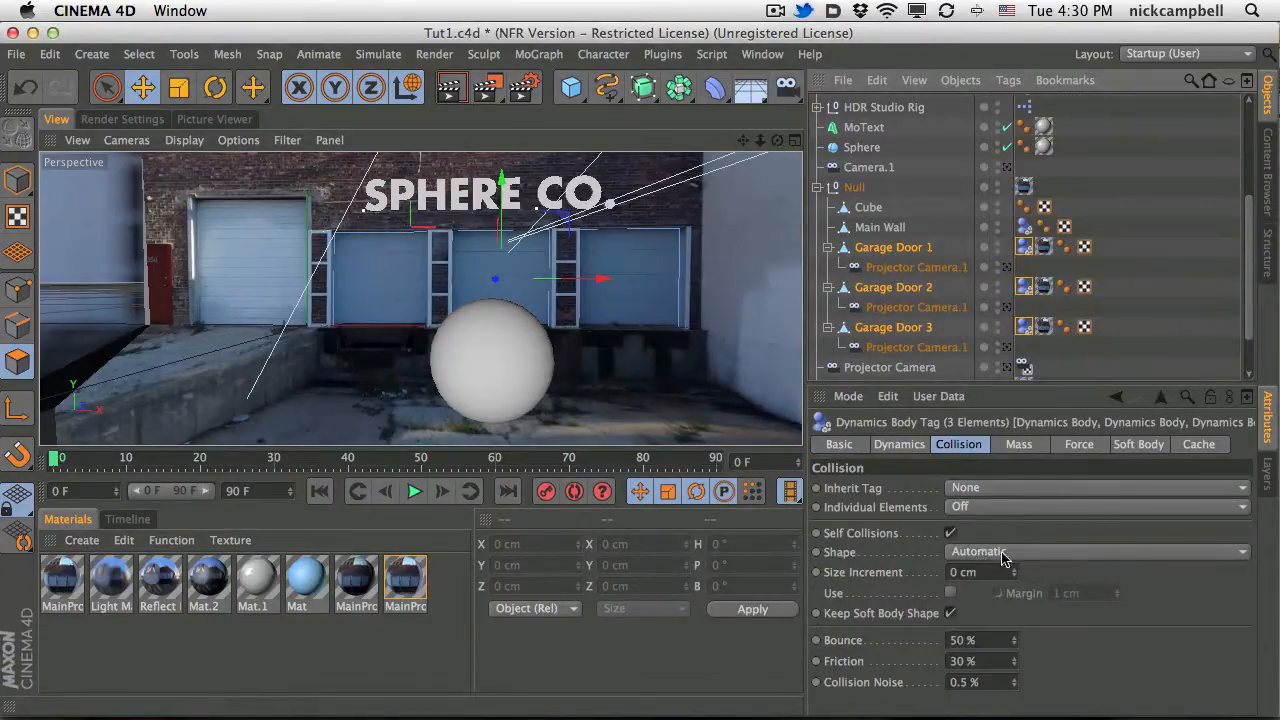
click(413, 494)
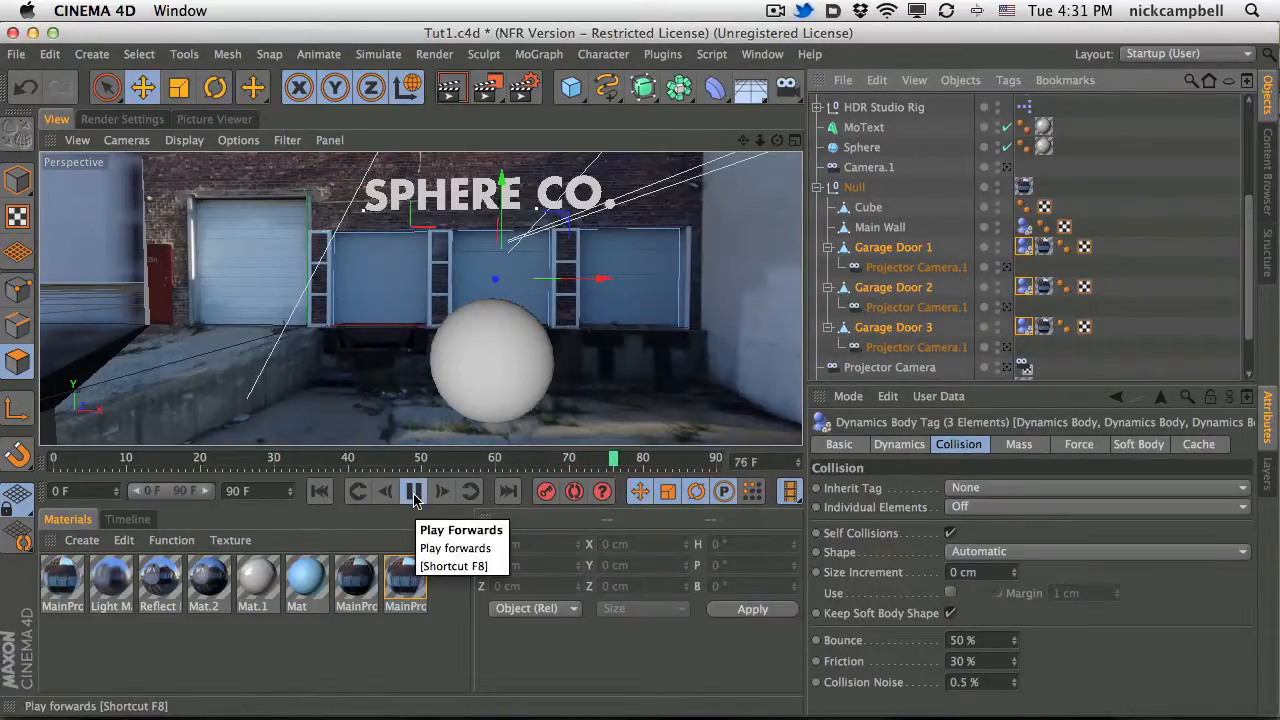
click(449, 90)
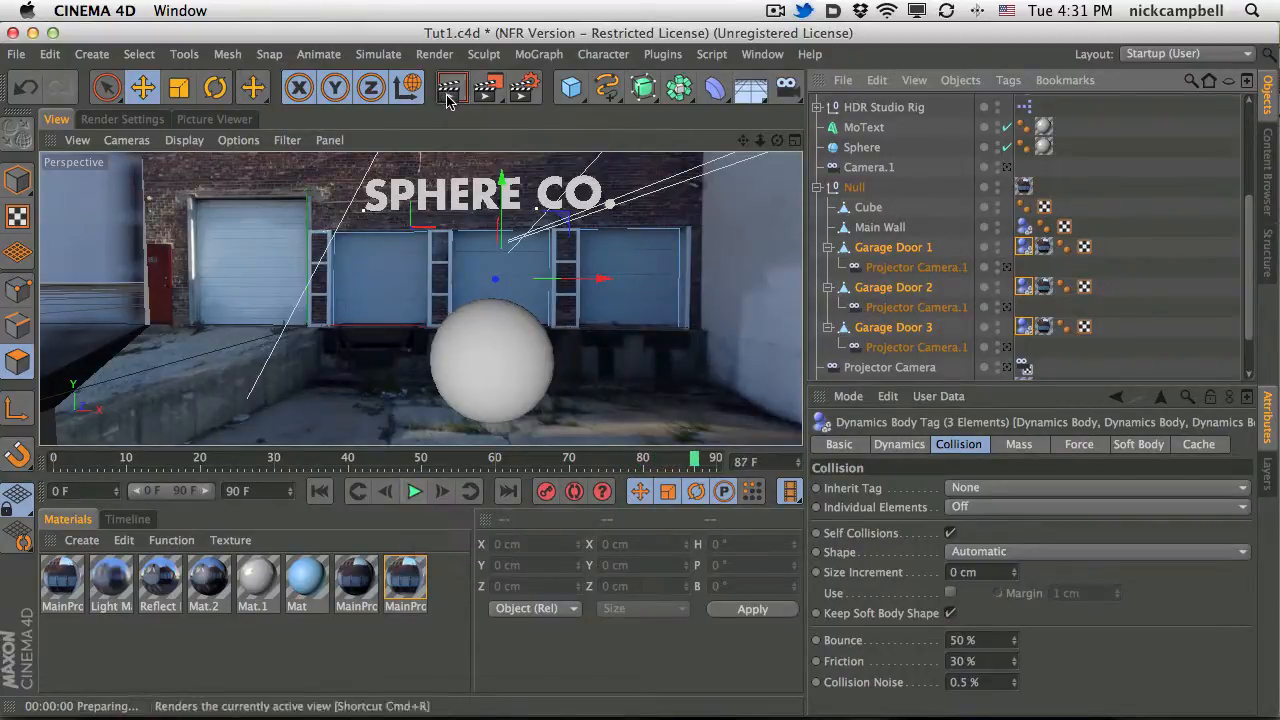
click(385, 274)
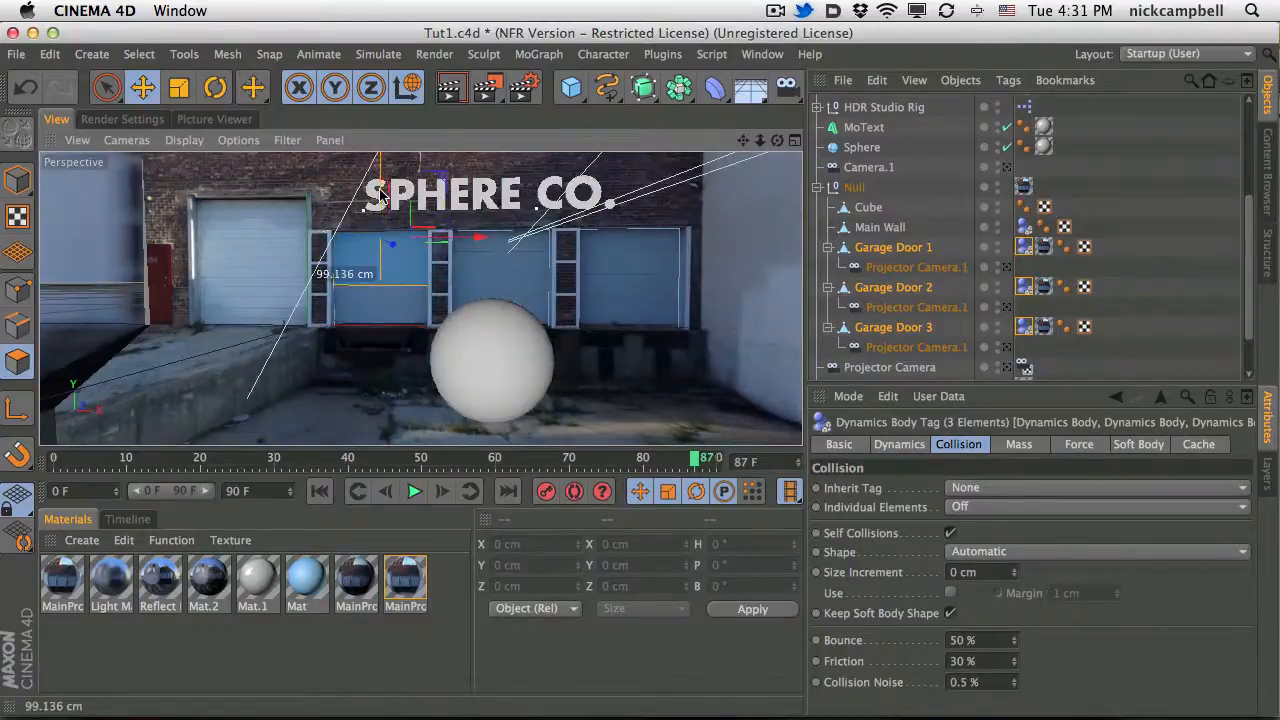
click(907, 250)
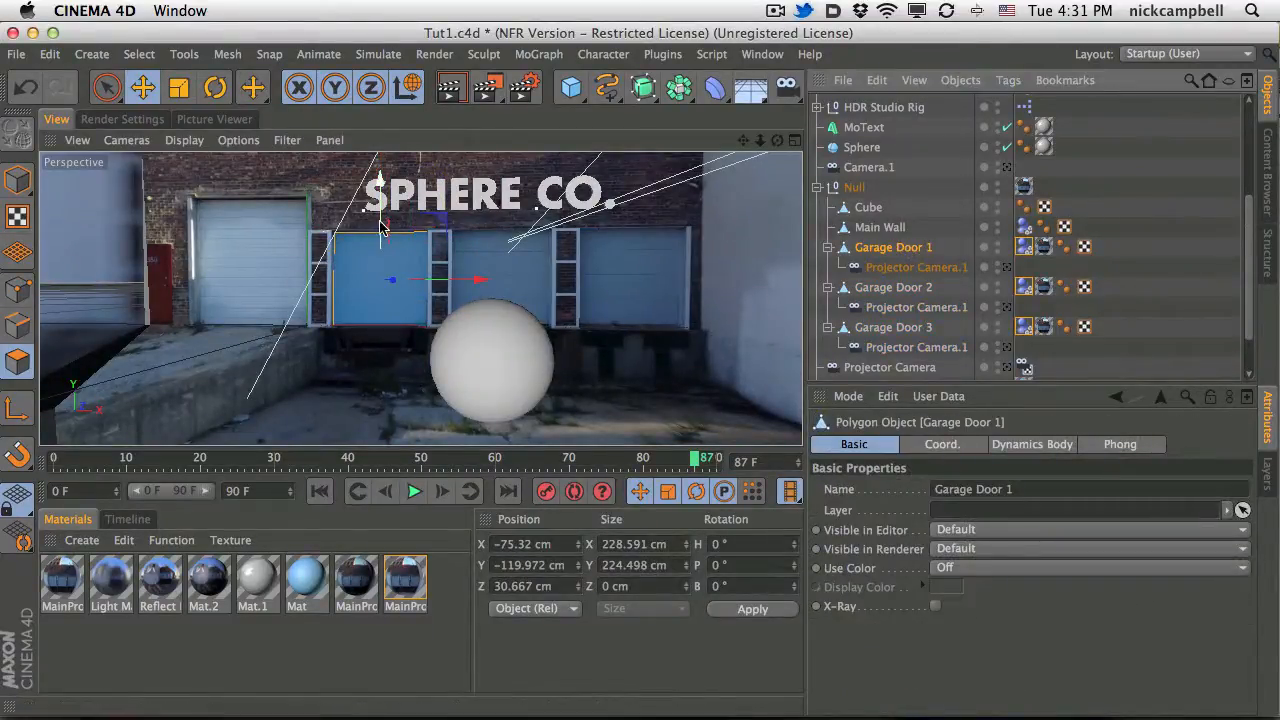
drag(381, 220, 386, 172)
key(super+z)
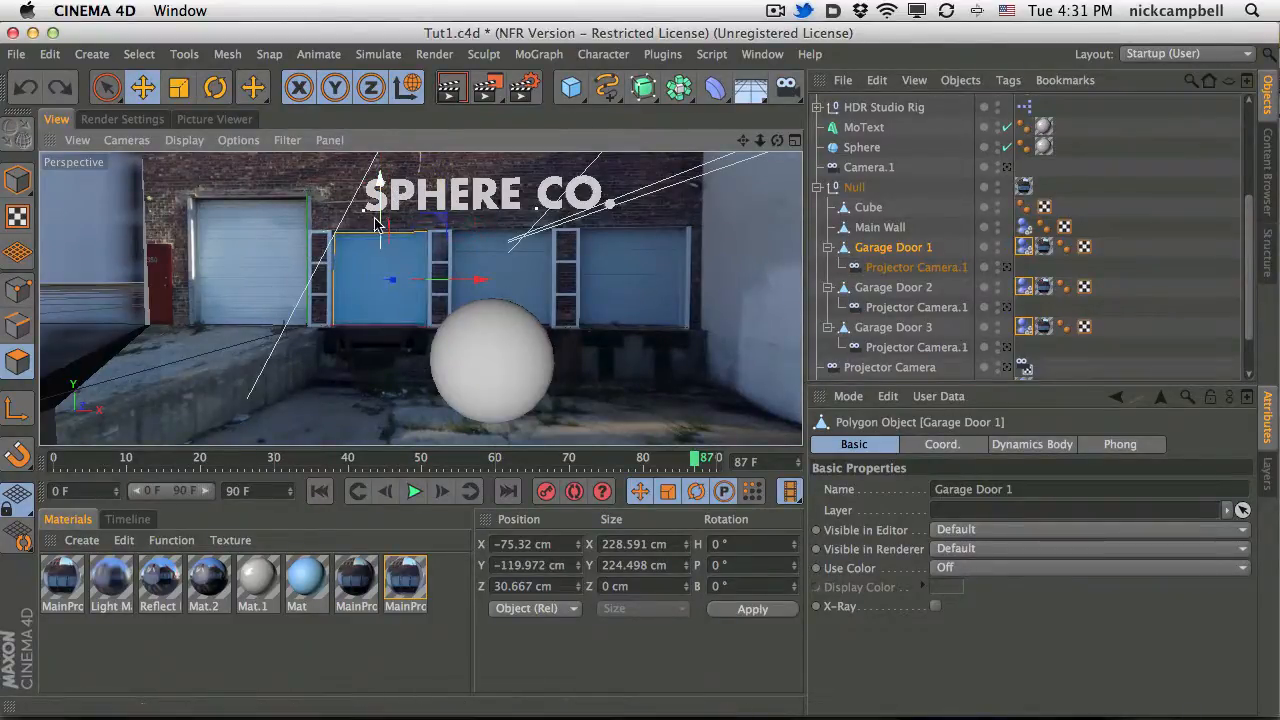
drag(380, 244, 400, 188)
key(super+z)
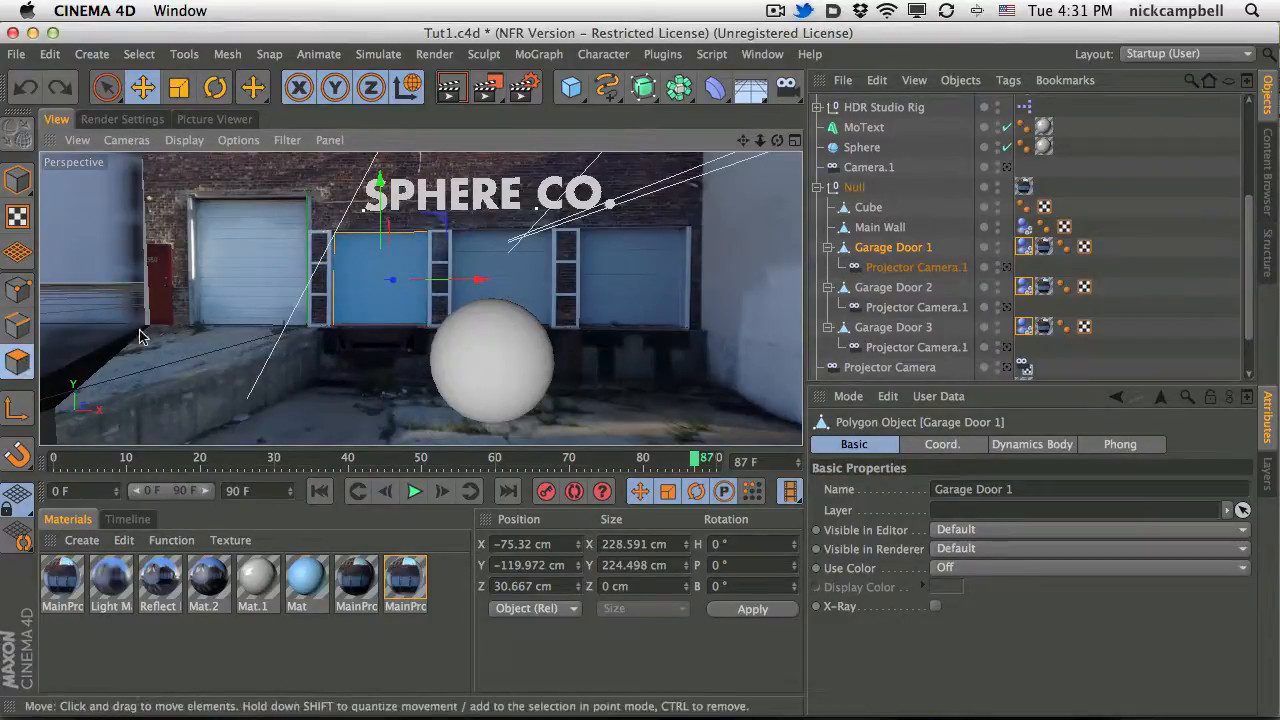
Switch to Model mode and test the sphere spill with Garage Door 1 raised to about 300.7 cm in Y.
click(17, 180)
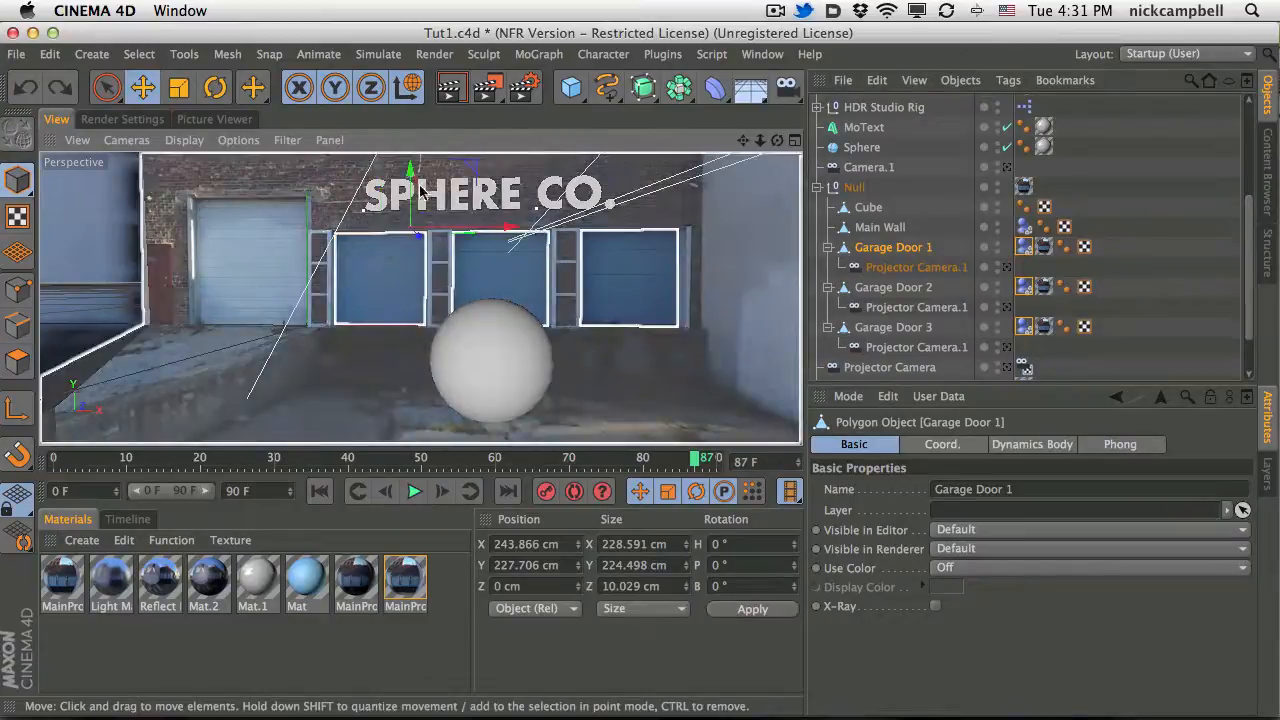
drag(420, 190, 580, 472)
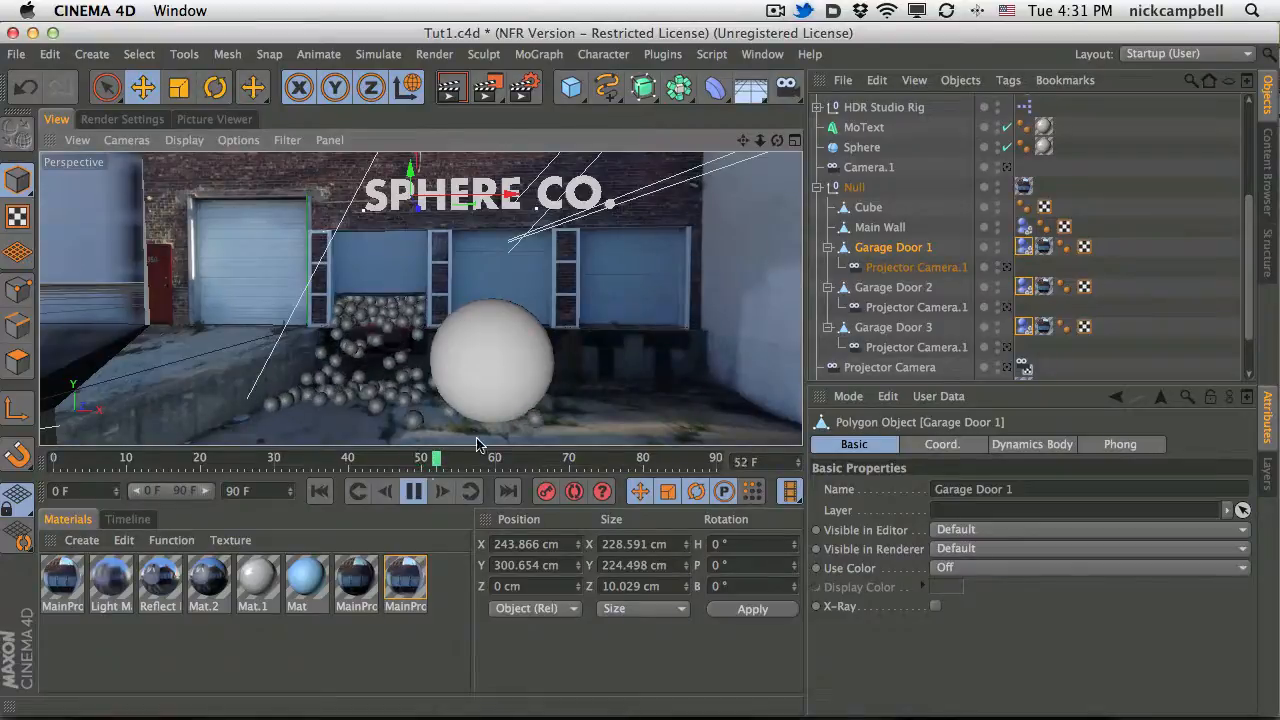
click(416, 492)
key(shift+f)
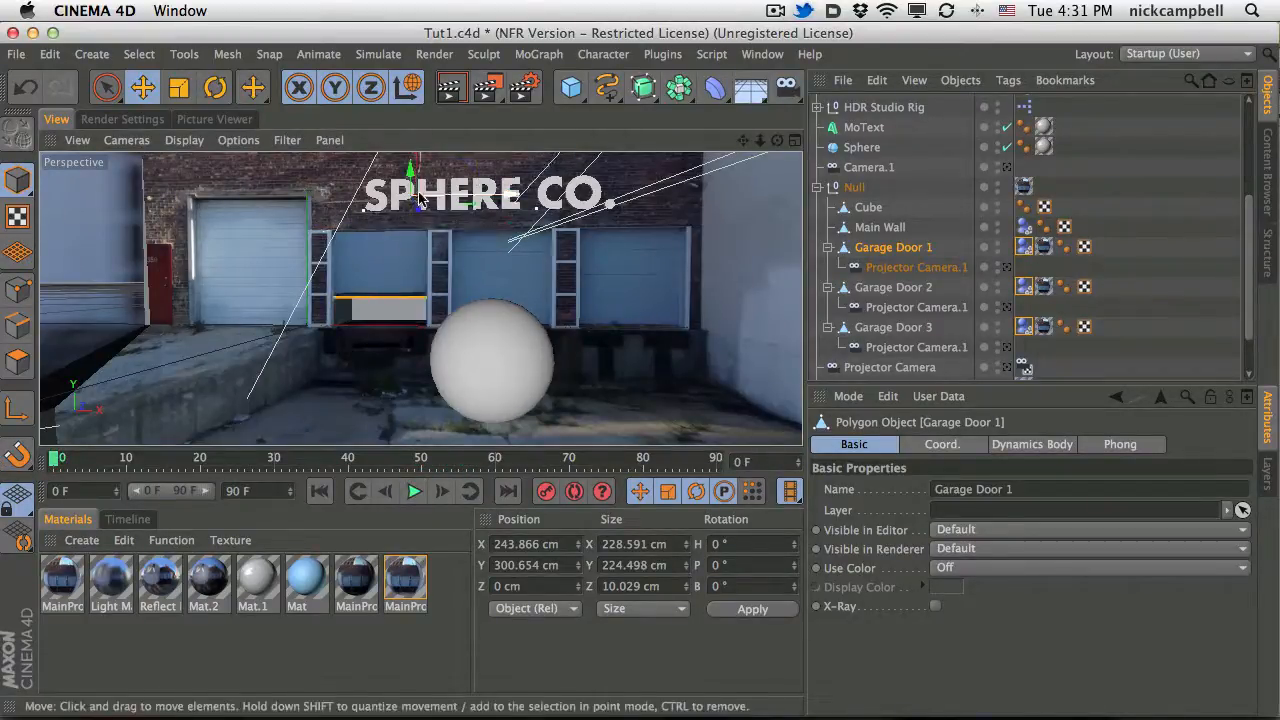
drag(409, 165, 541, 396)
drag(129, 459, 303, 447)
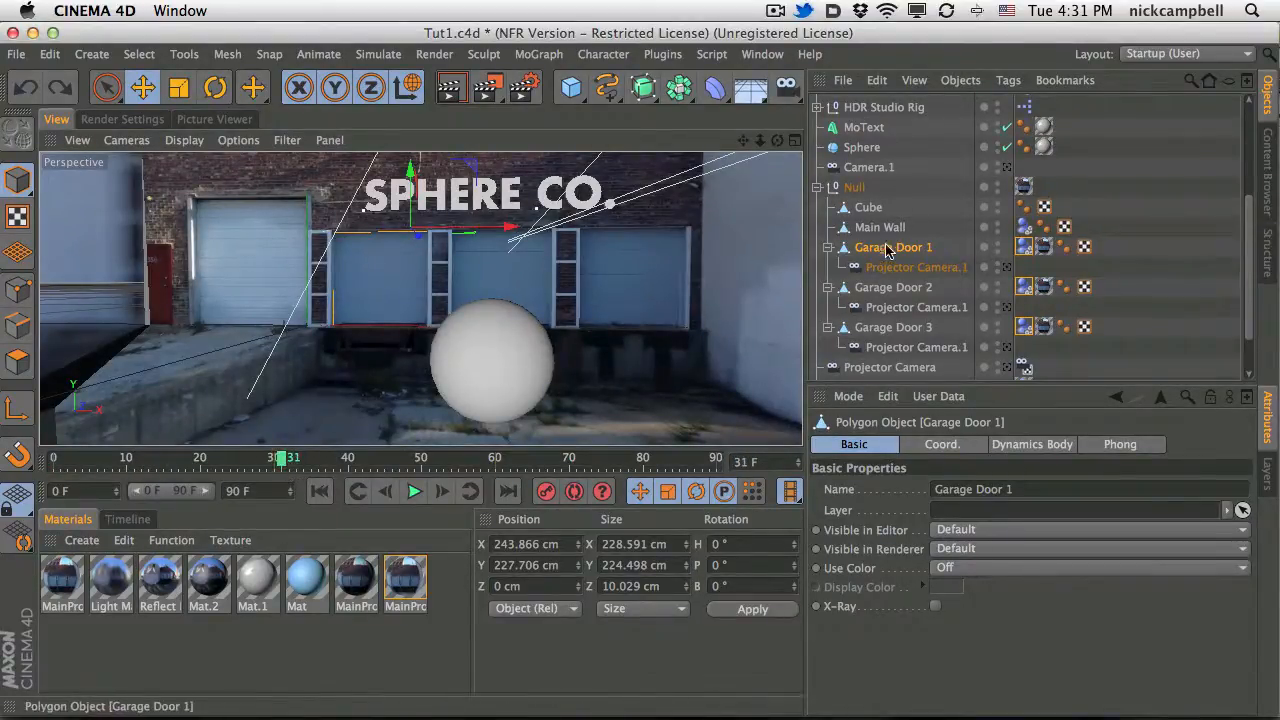
Set all three emitters to a birthrate of 600 in editor and renderer, with emission stopping at frame 15.
scroll(1230, 234, up, 5)
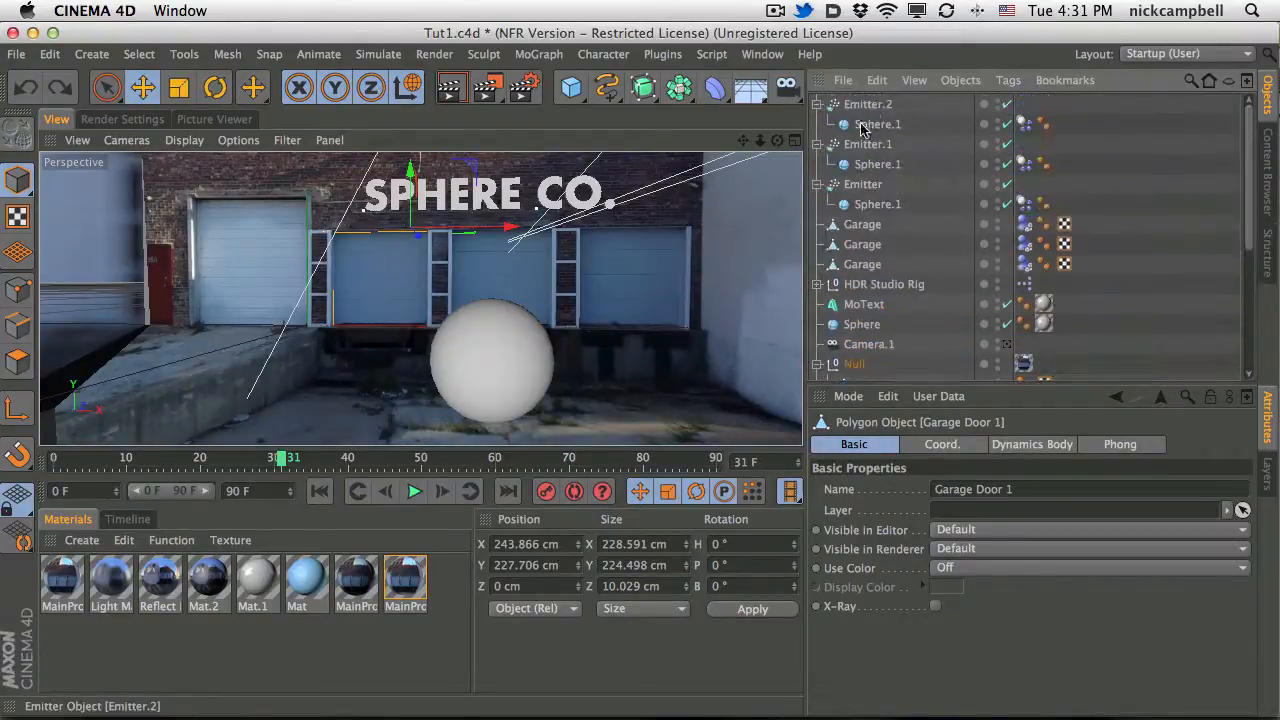
click(866, 104)
ctrl+click(866, 144)
ctrl+click(866, 185)
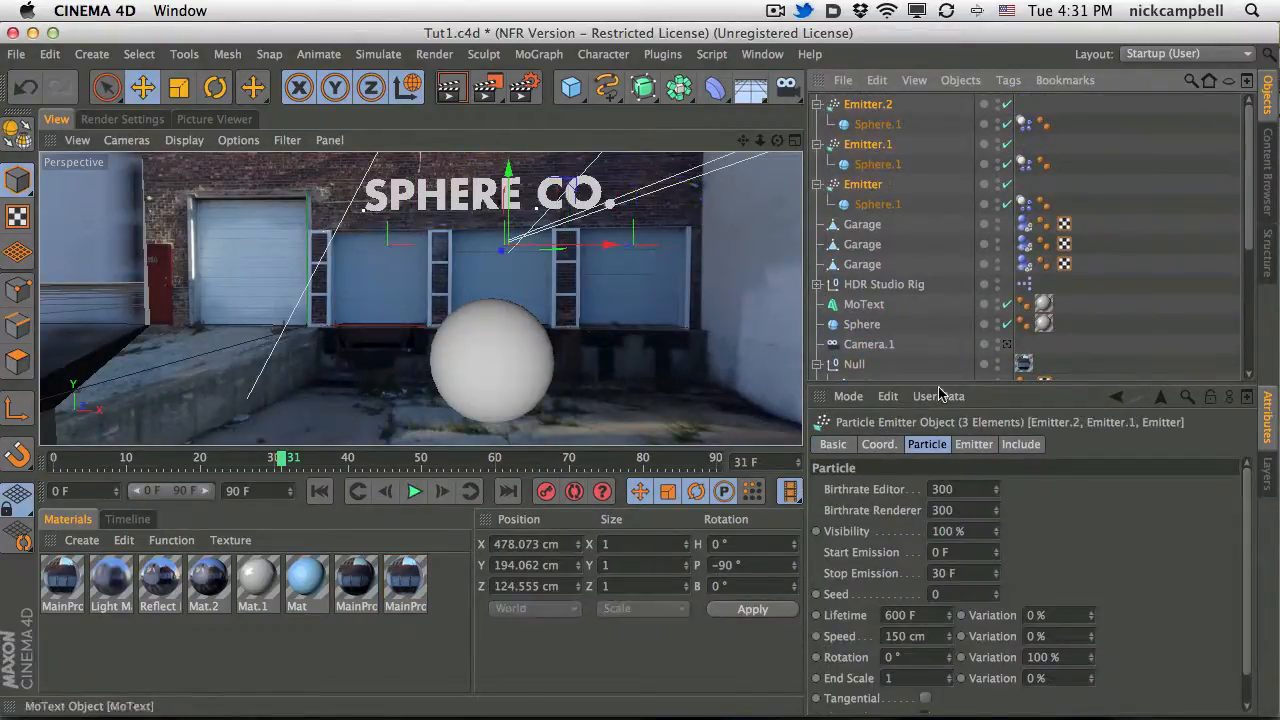
double_click(962, 491)
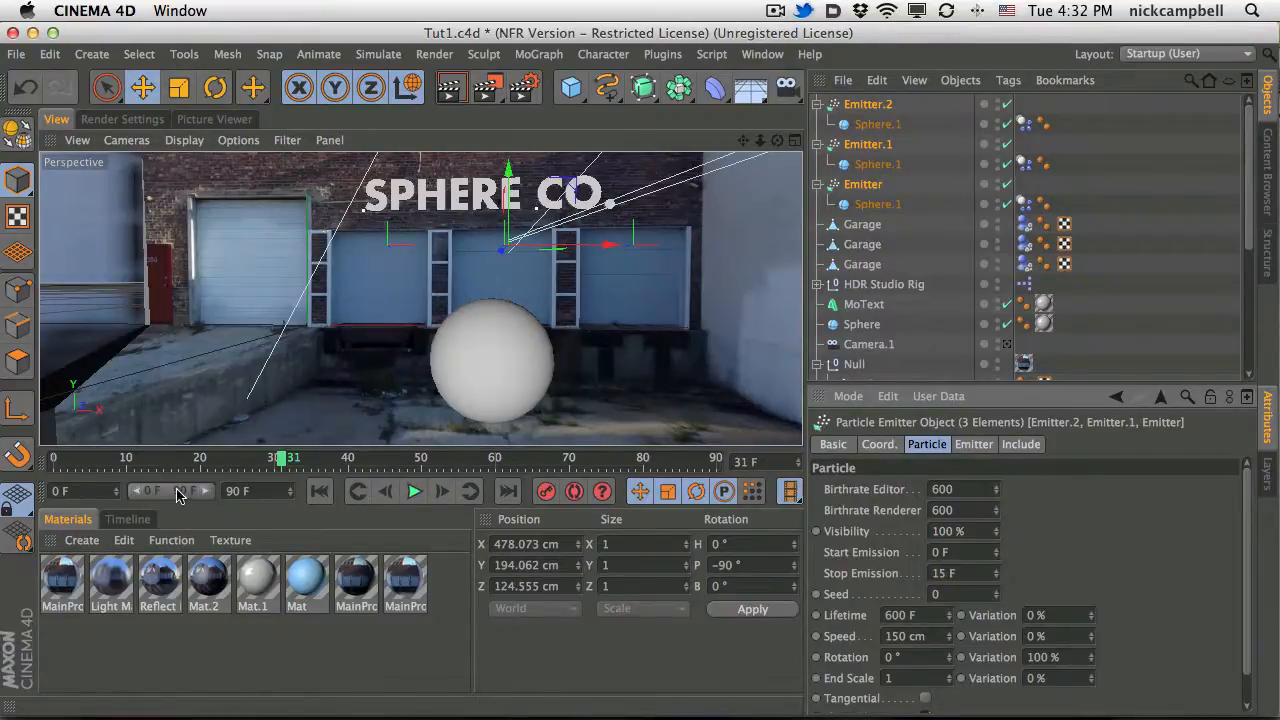
Play the simulation from the start to frame 20 and keyframe Garage Door 1's closed Y position there.
drag(213, 465, 55, 465)
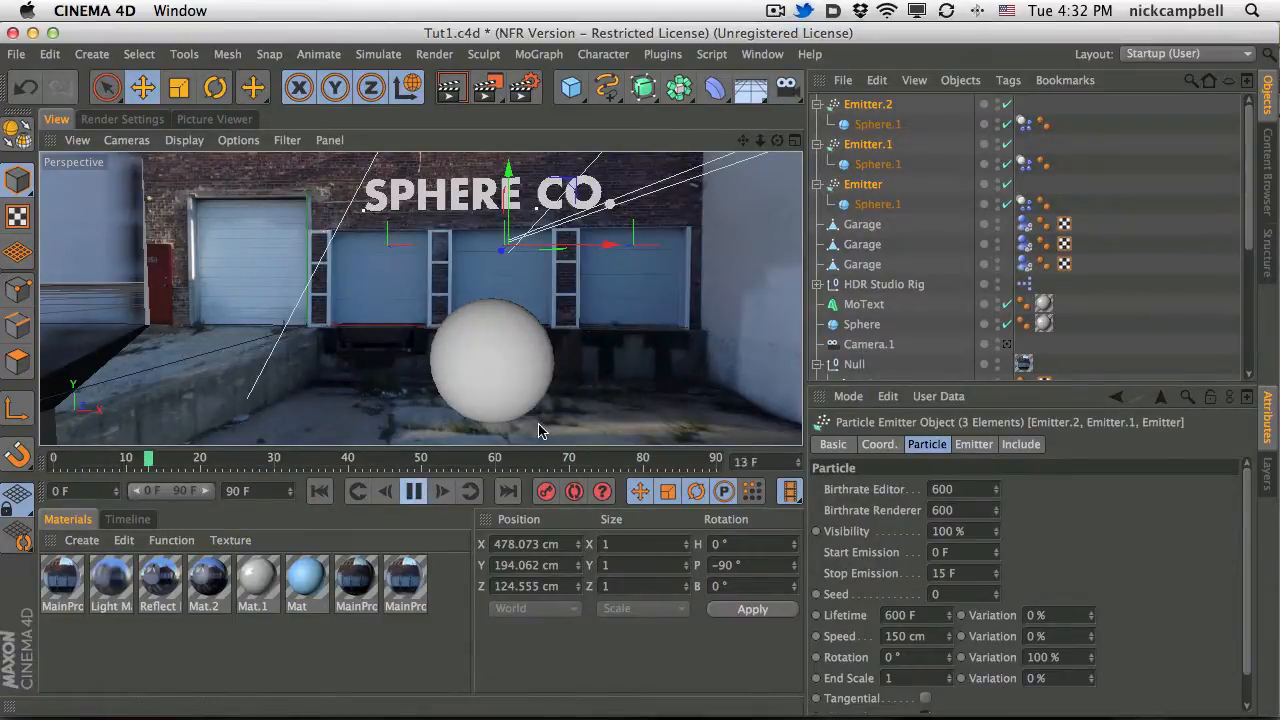
click(416, 492)
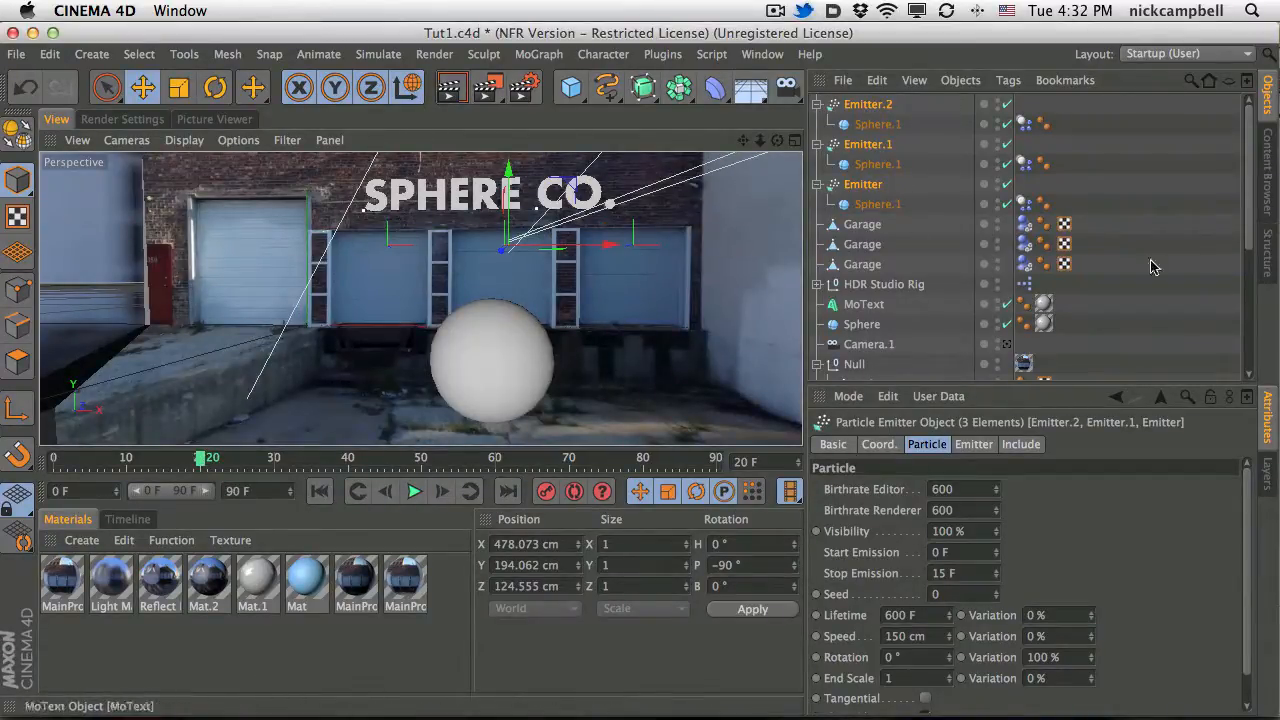
scroll(1243, 231, down, 6)
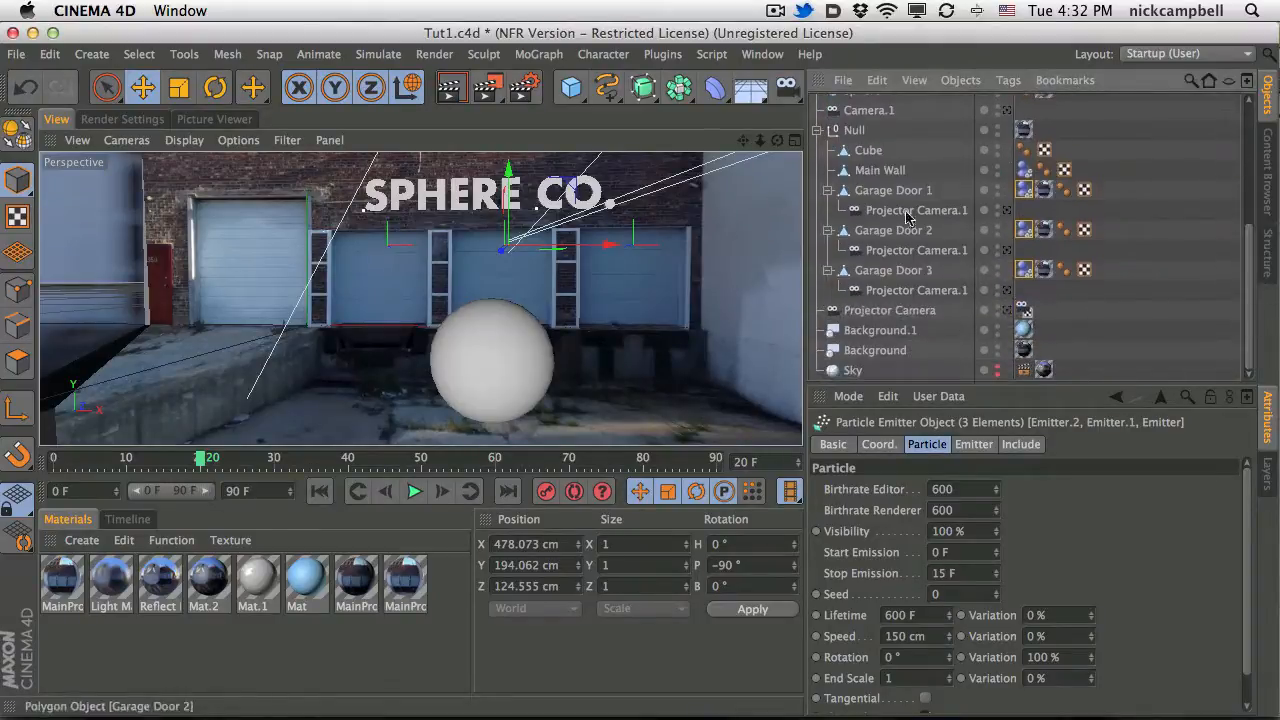
click(895, 192)
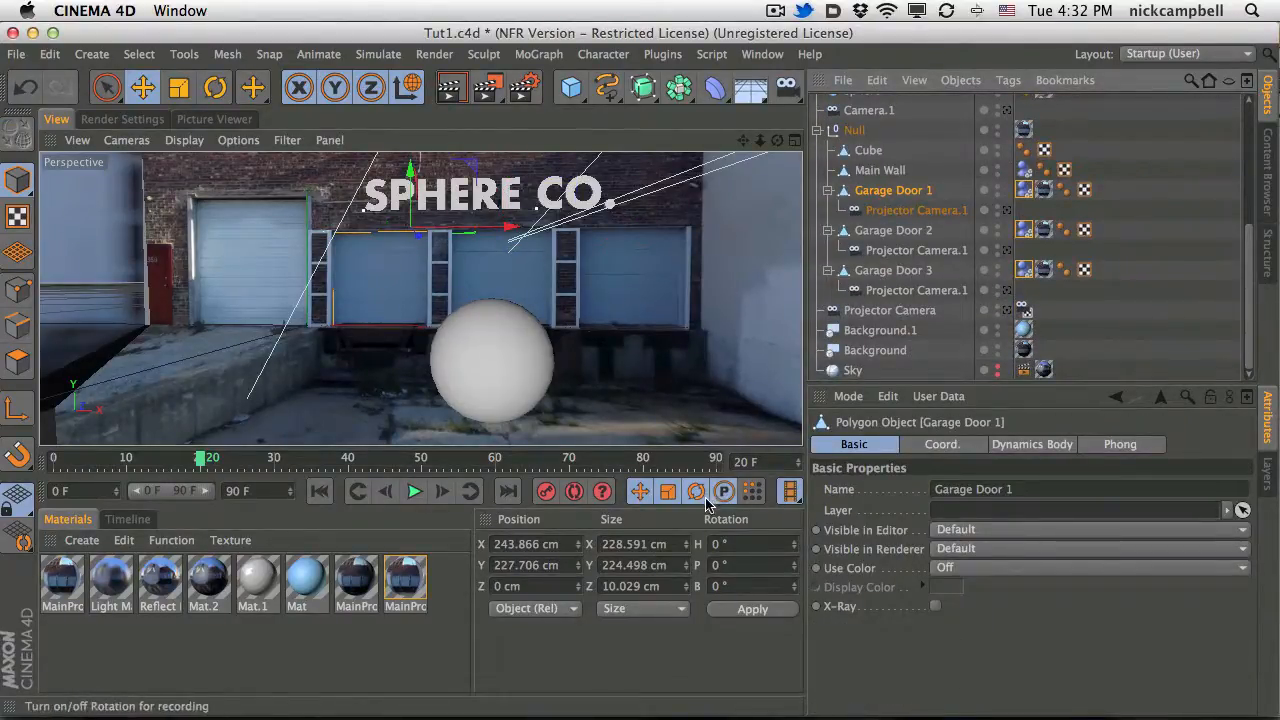
click(942, 444)
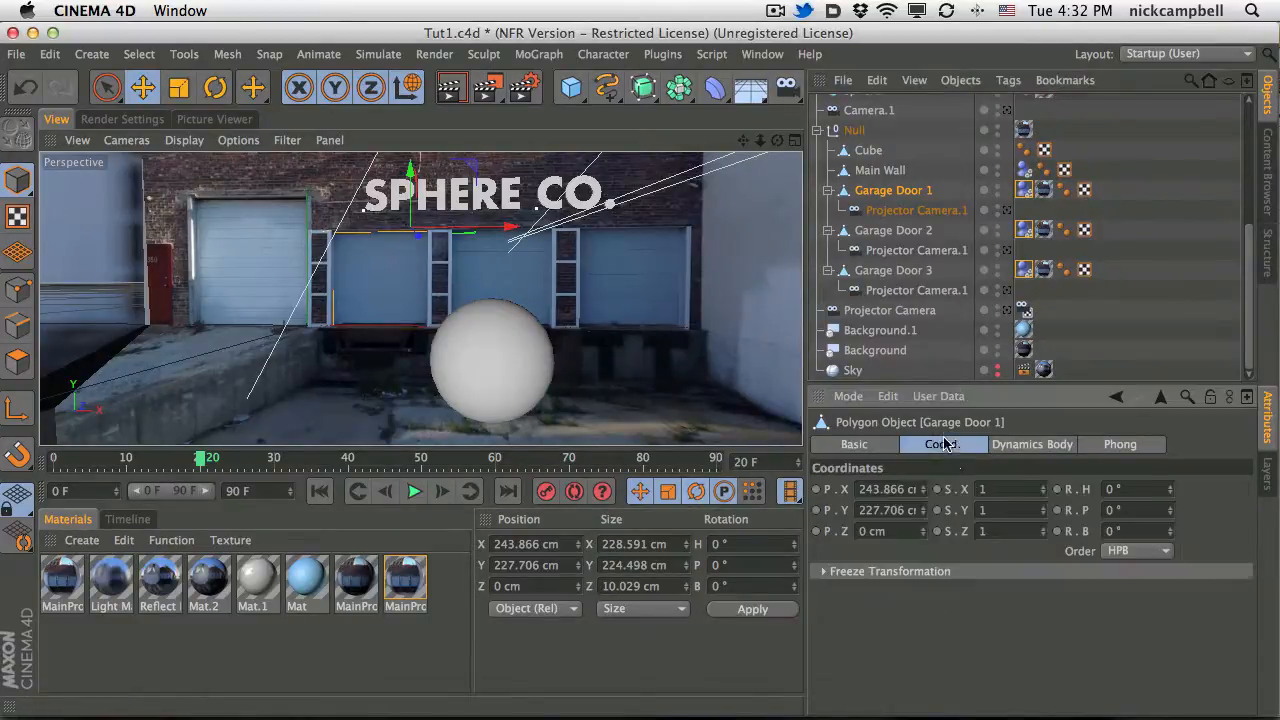
mouse_move(922, 515)
mouse_down()
mouse_move(912, 527)
mouse_move(943, 517)
mouse_up()
Raise Garage Door 1 to about 391.7 cm in Y at frame 51, keyframe it, and play back the spill.
drag(204, 461, 327, 455)
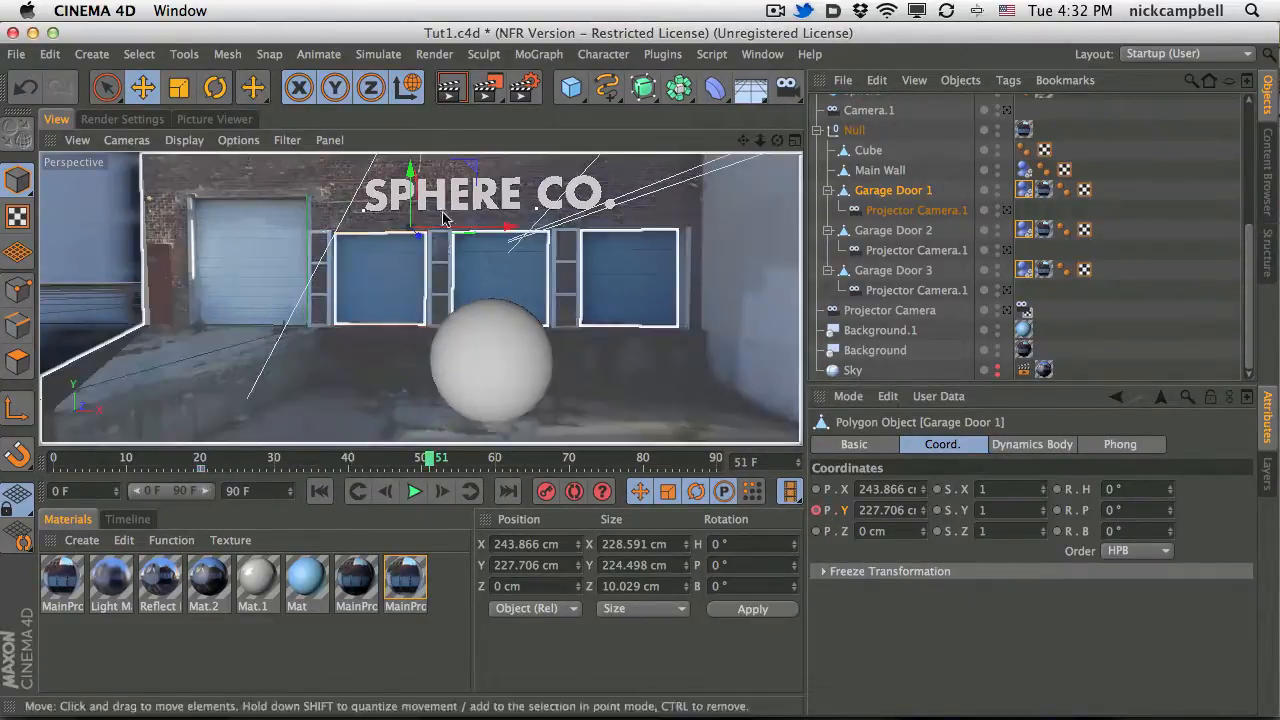
drag(409, 212, 407, 144)
click(816, 511)
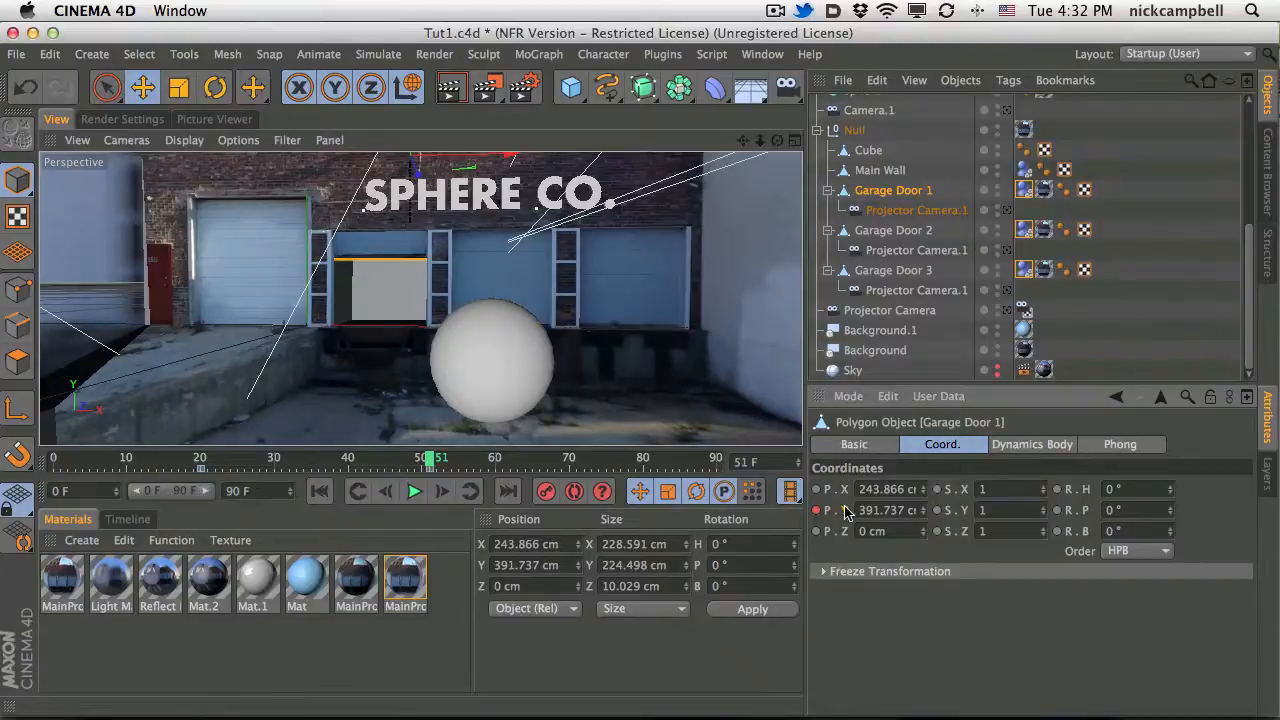
click(200, 461)
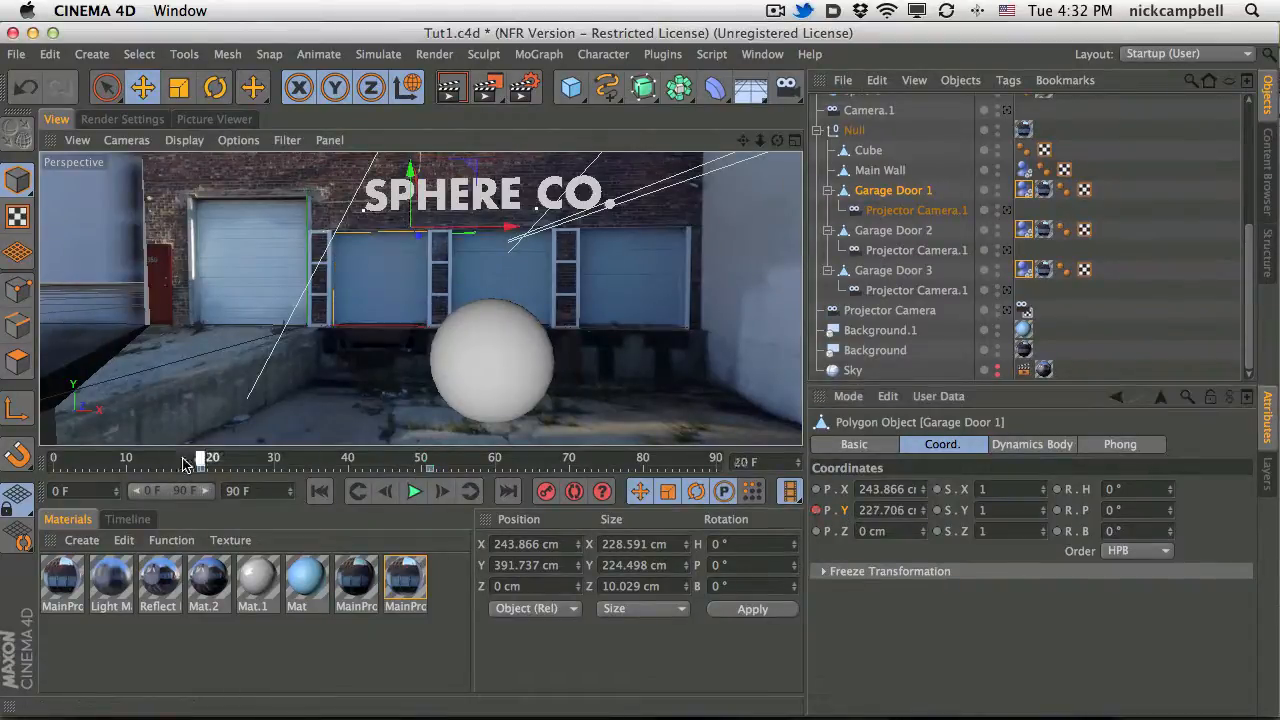
click(413, 492)
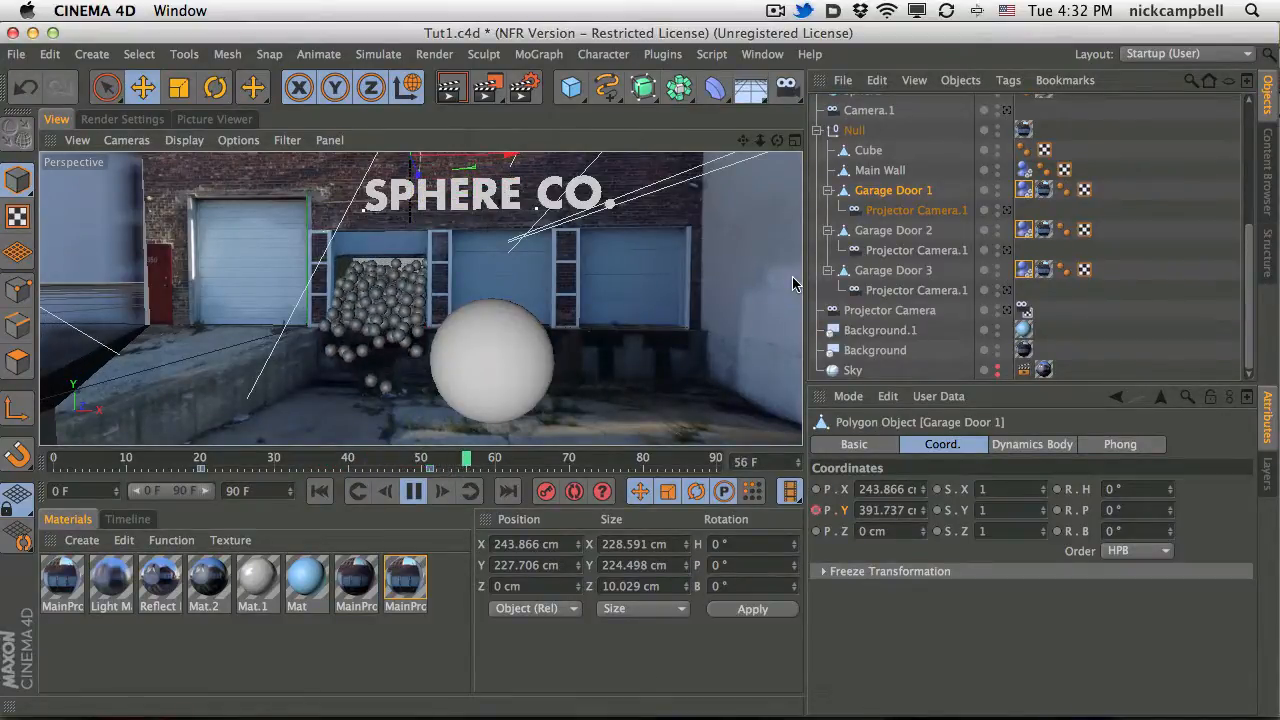
click(414, 491)
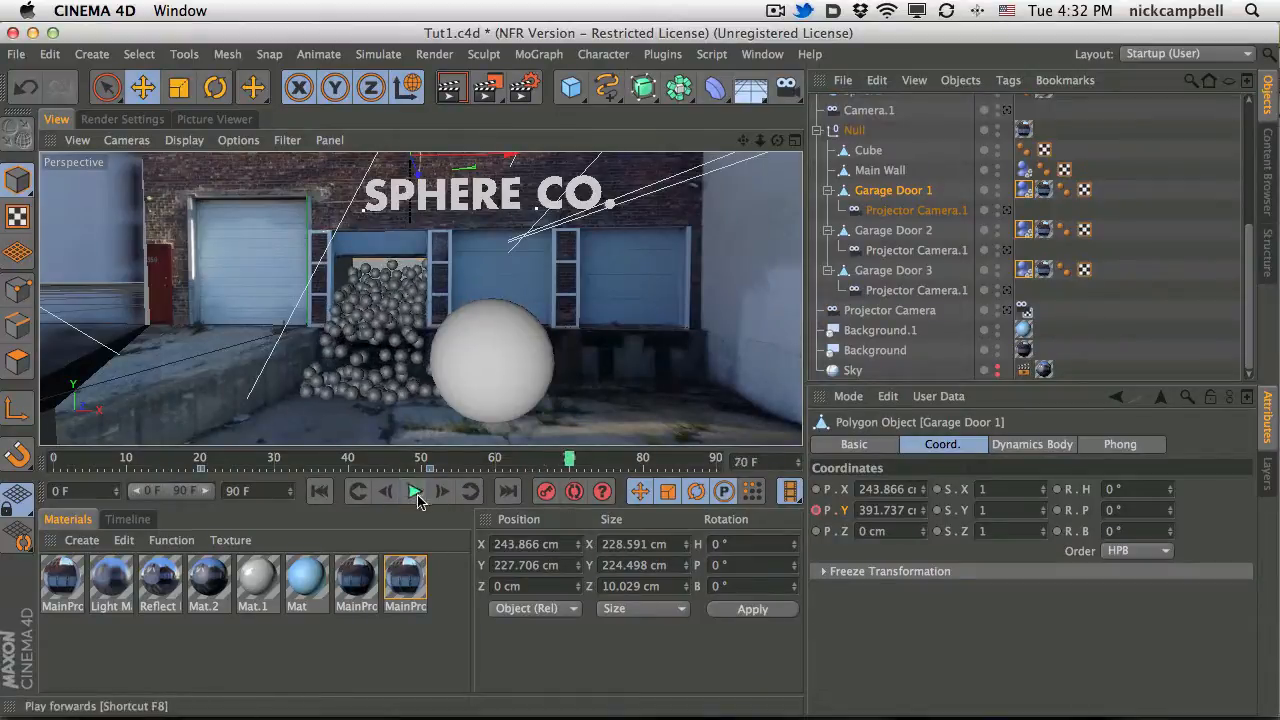
Keyframe Garage Door 2's Y position closed at frame 30 and raised to about 320.9 cm at frame 65.
click(890, 231)
drag(236, 462, 274, 470)
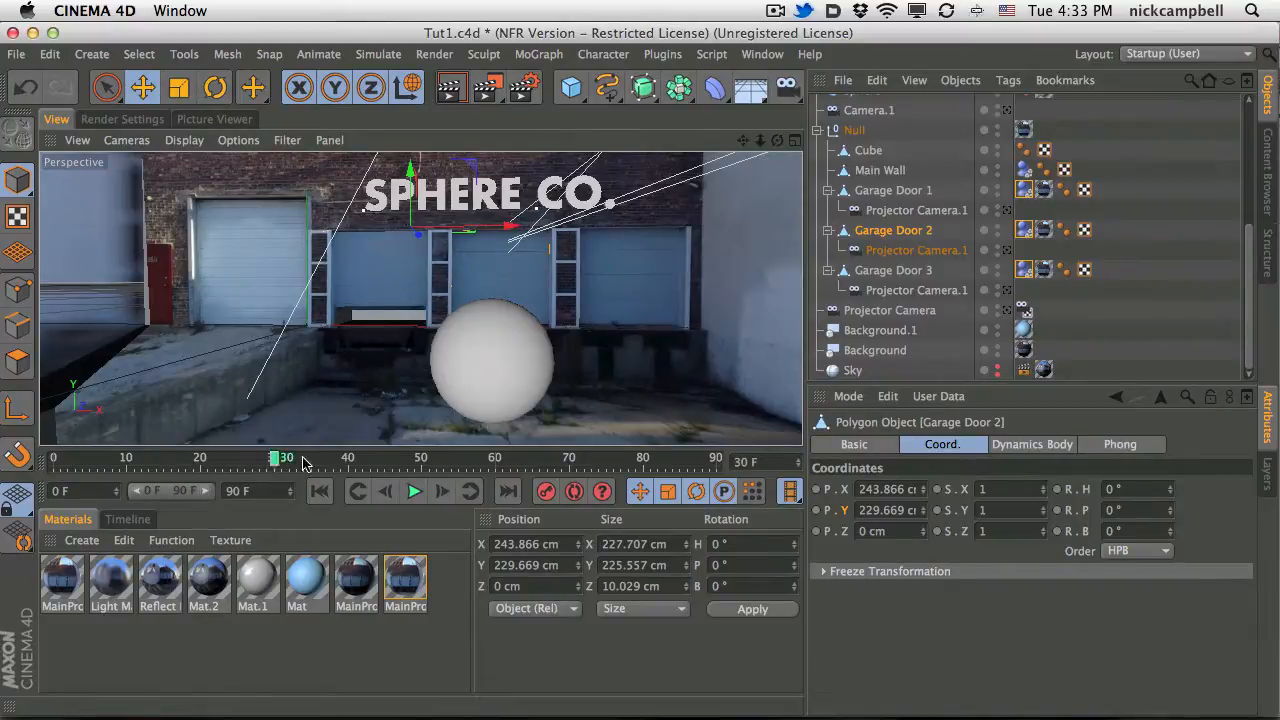
ctrl+click(817, 510)
drag(331, 470, 532, 470)
drag(407, 208, 408, 166)
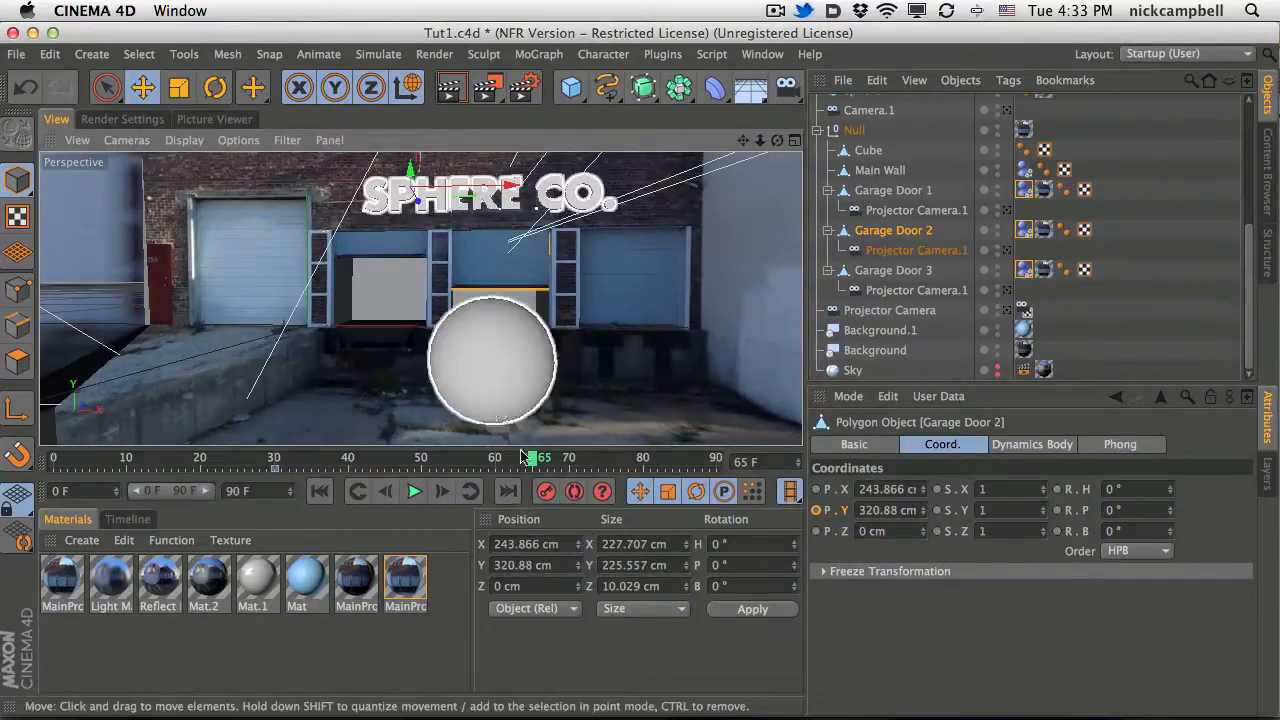
ctrl+click(816, 511)
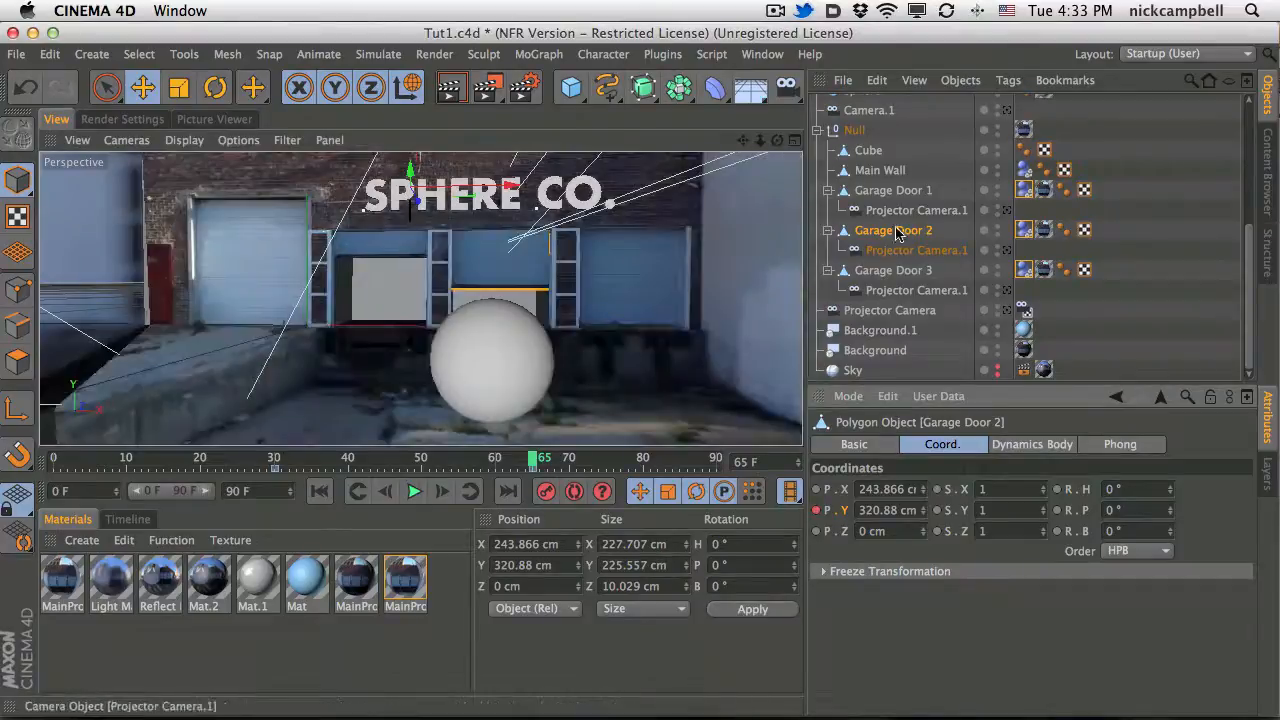
Keyframe Garage Door 3's Y position closed at about frame 44 and raised to about 366.4 cm at frame 76.
click(893, 270)
drag(424, 466, 613, 466)
click(817, 510)
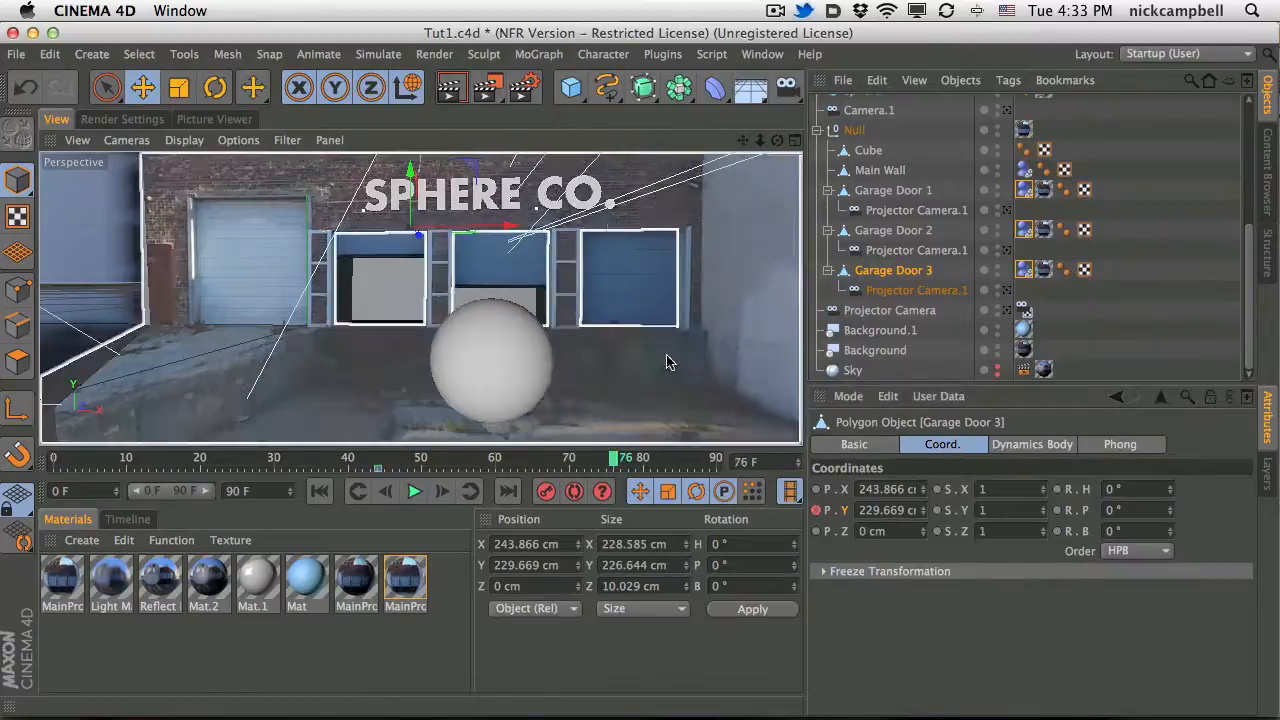
drag(410, 215, 408, 165)
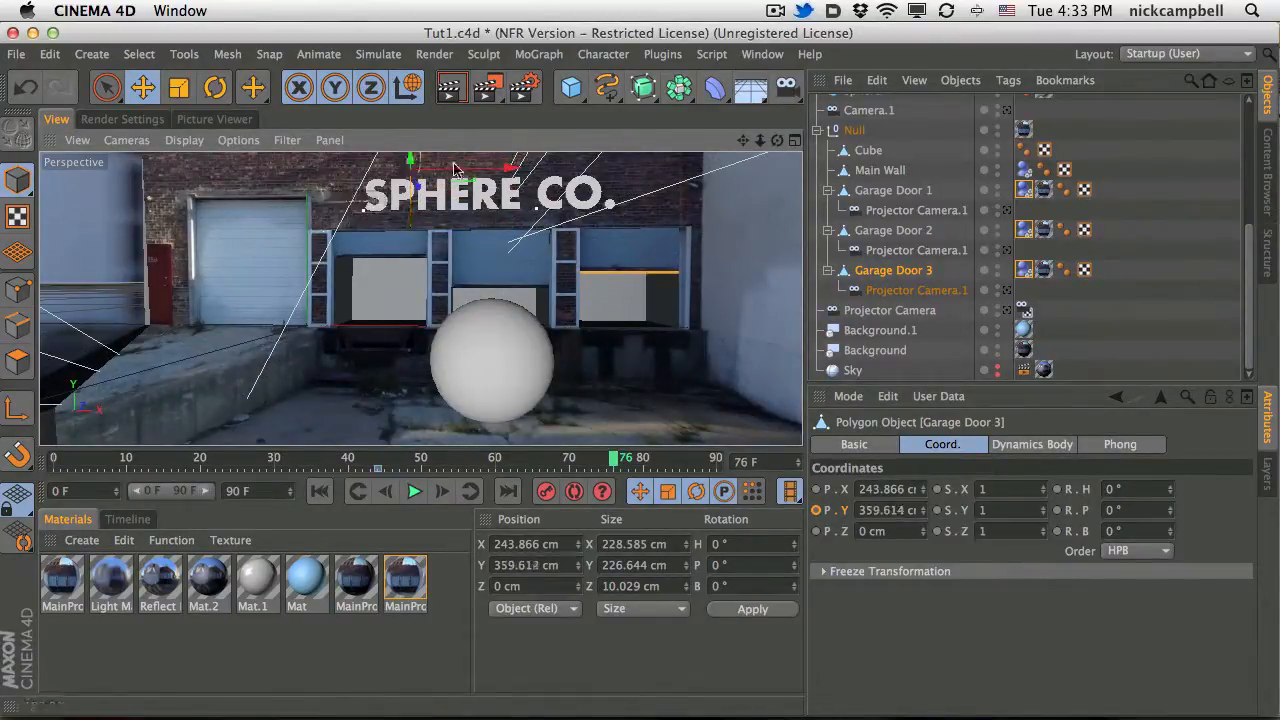
click(817, 511)
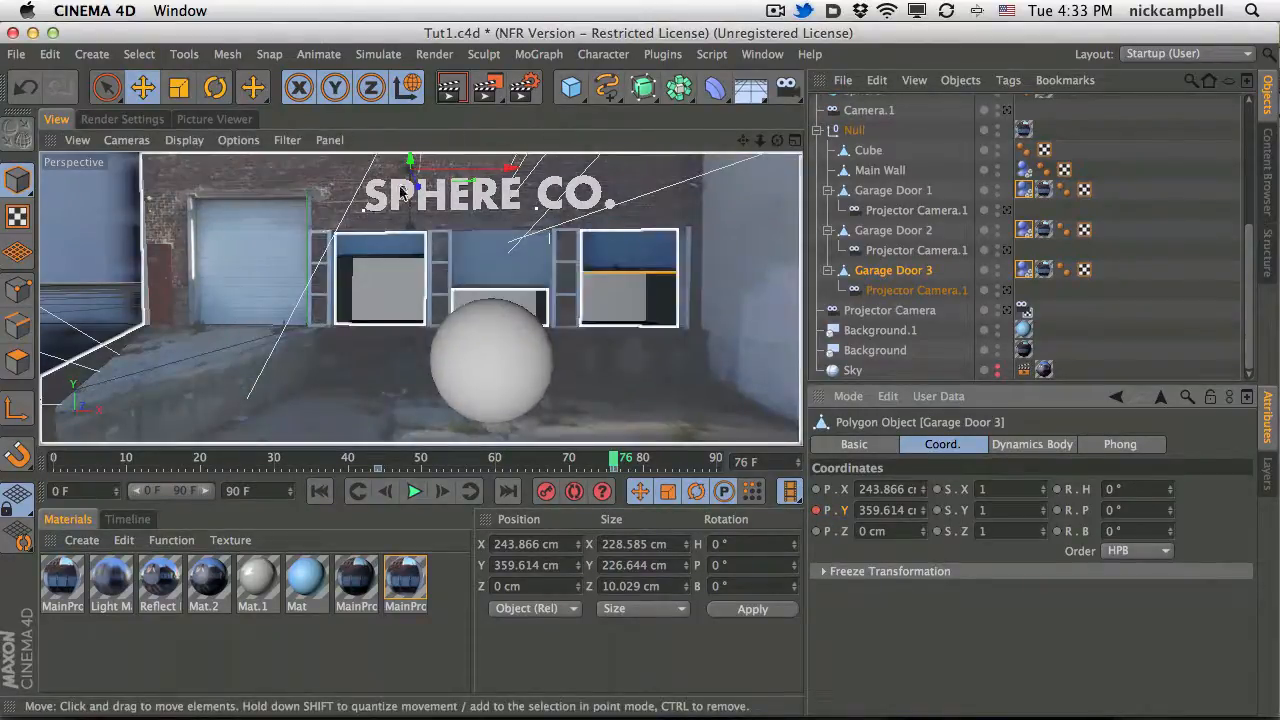
mouse_move(410, 162)
mouse_down()
mouse_move(409, 148)
mouse_move(409, 161)
mouse_up()
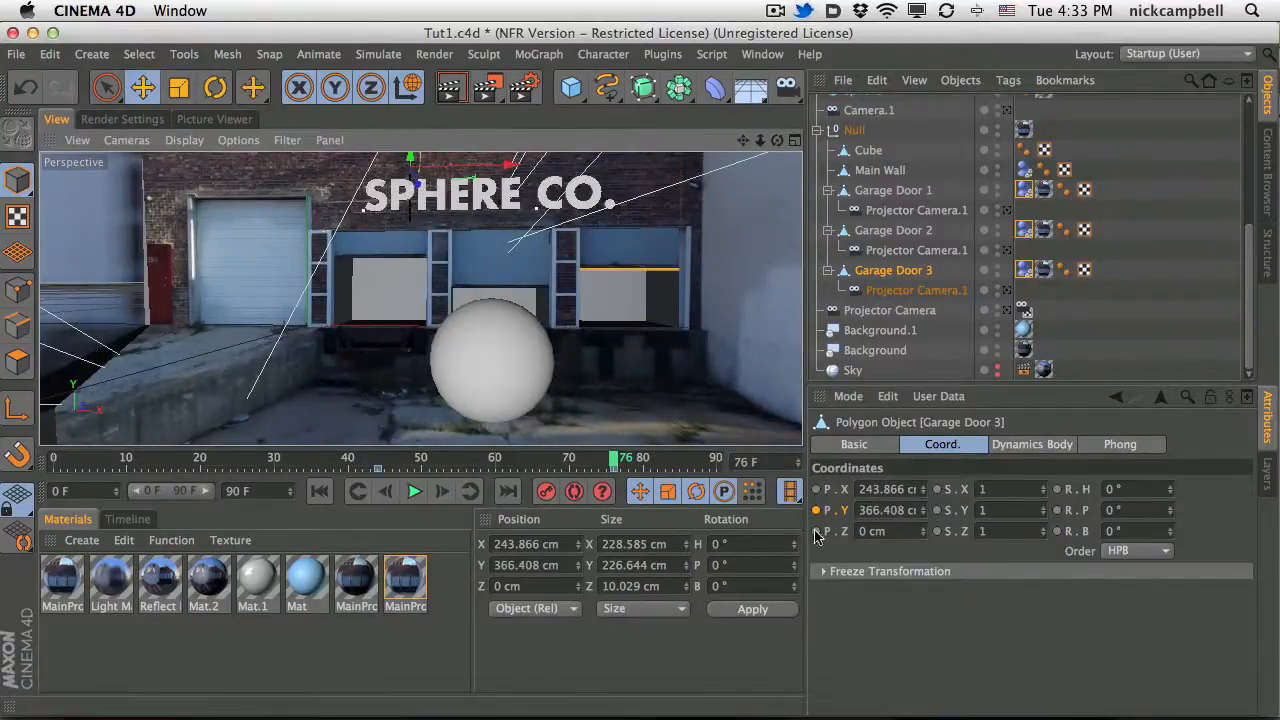
Play the door animation and disable the large Sphere in front of the garage doors.
click(414, 491)
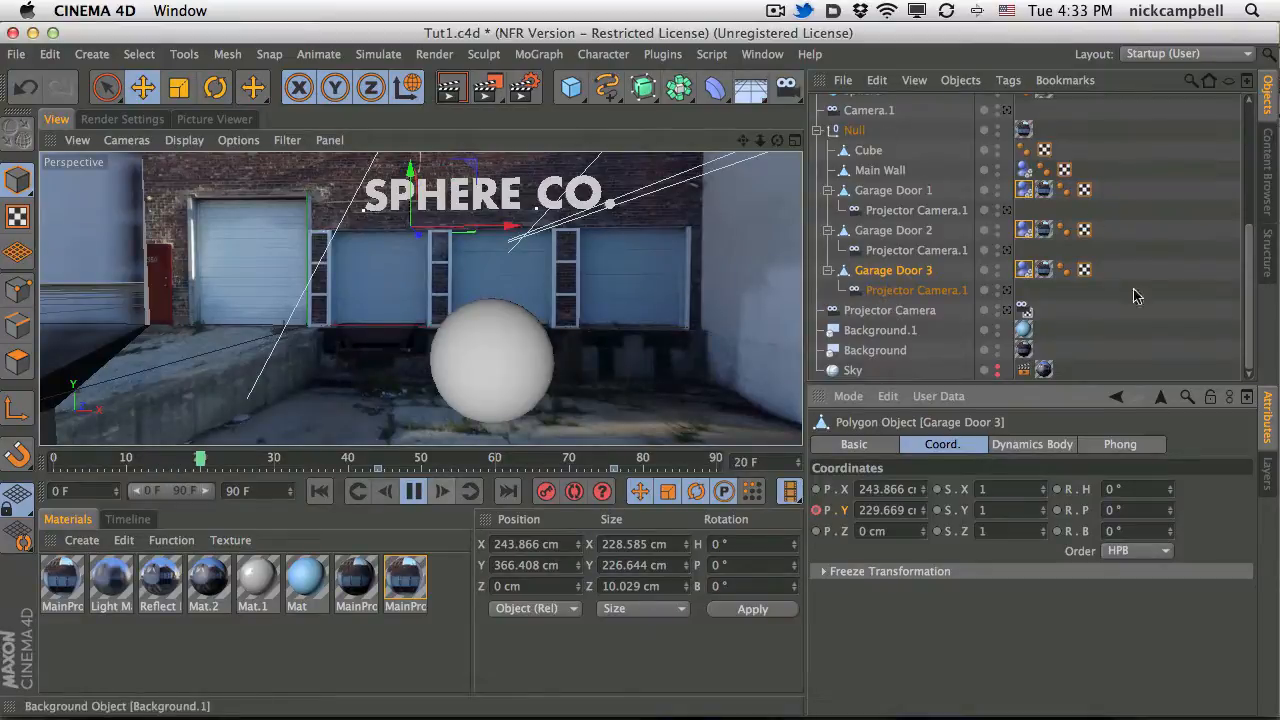
scroll(1240, 155, up, 5)
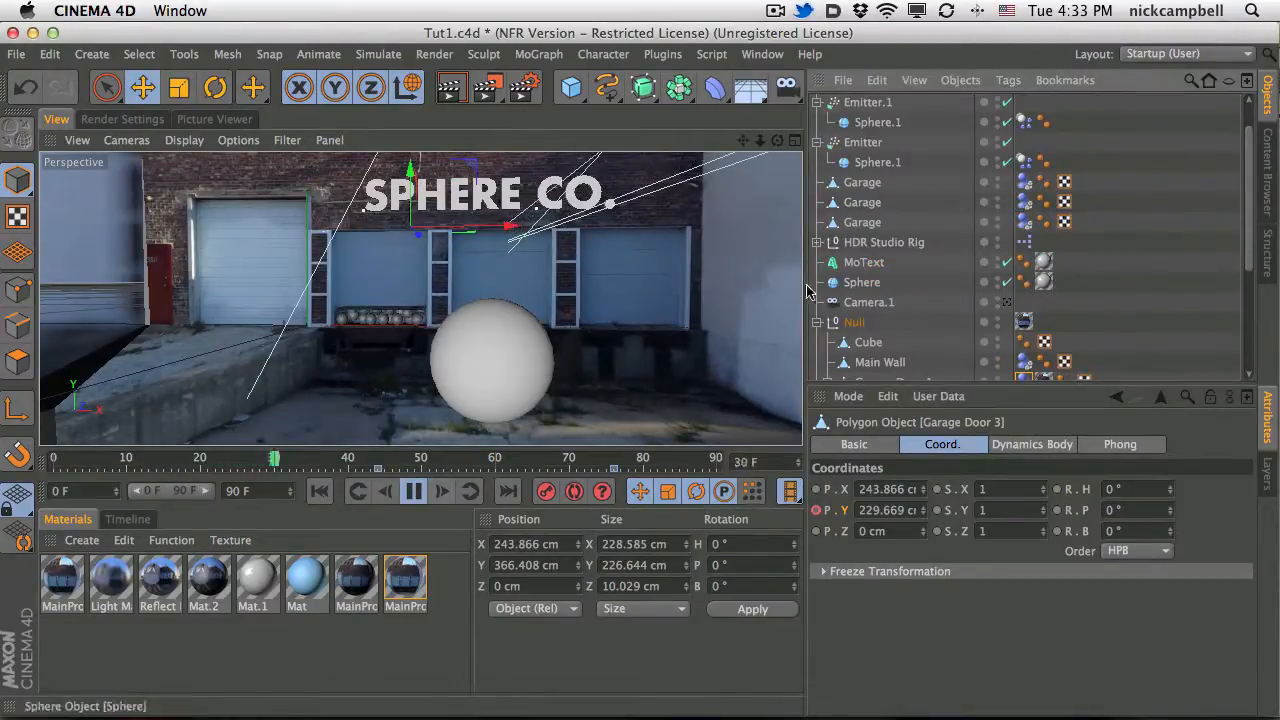
click(514, 377)
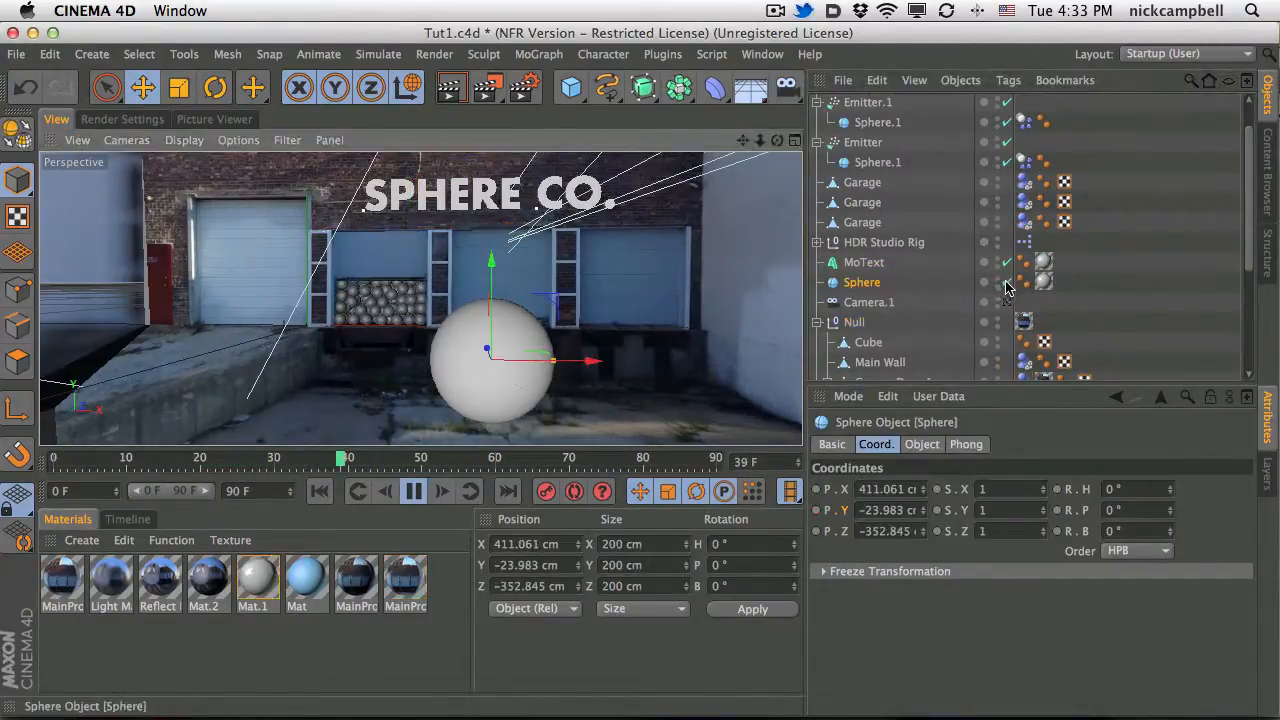
click(1007, 282)
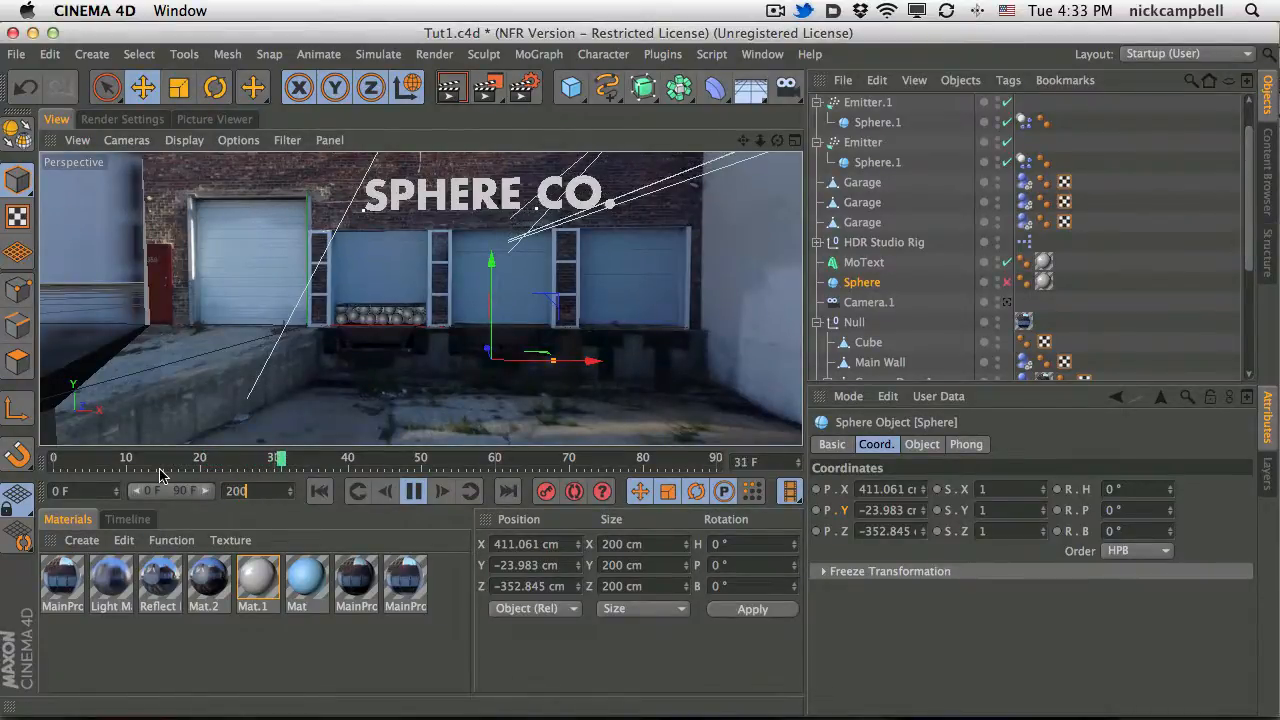
Extend the project's end time to 200 F and shift the timeline's visible range back to frame 0.
key(Return)
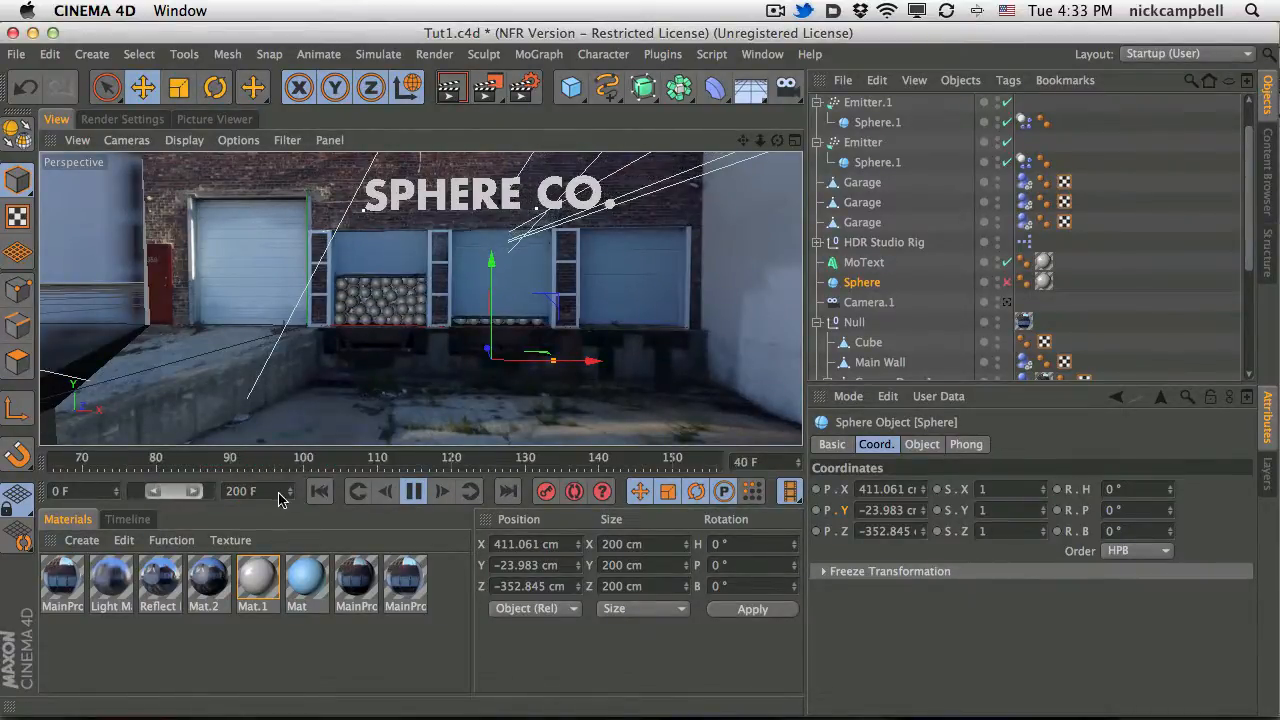
drag(174, 491, 156, 491)
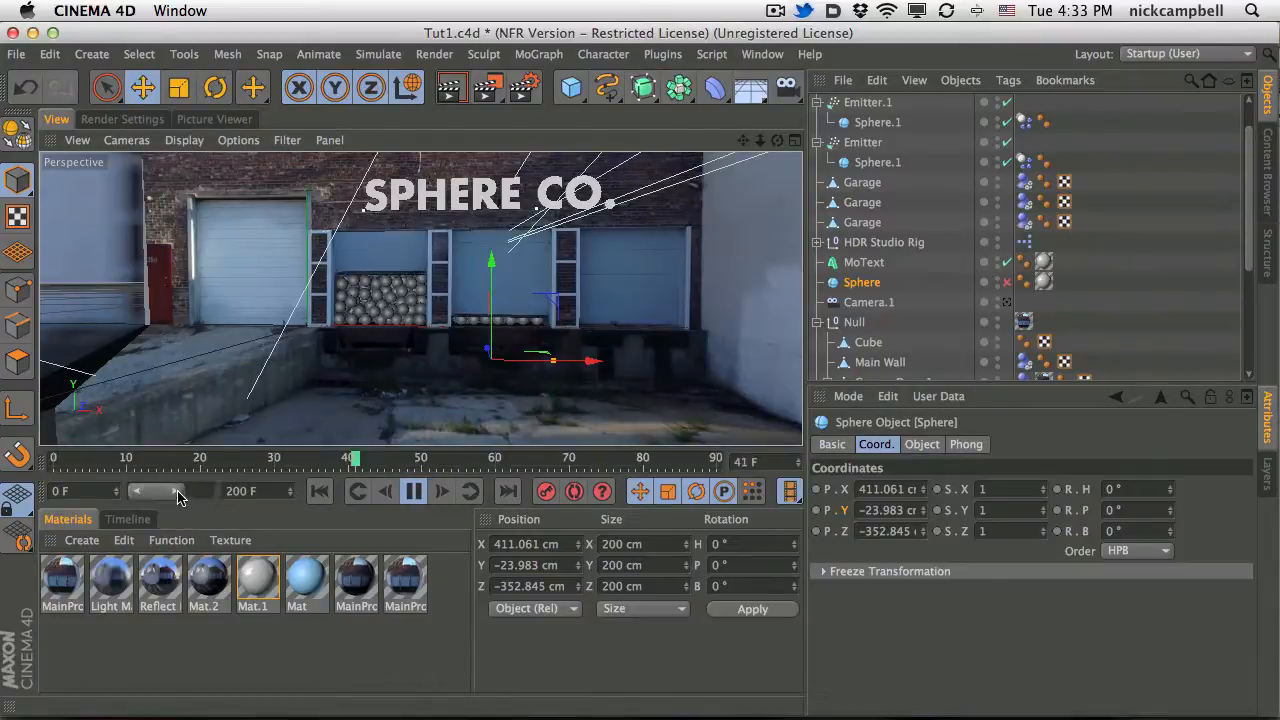
Stop playback at frame 53, create a new material, and assign it to the Emitter behind the first garage door.
click(414, 491)
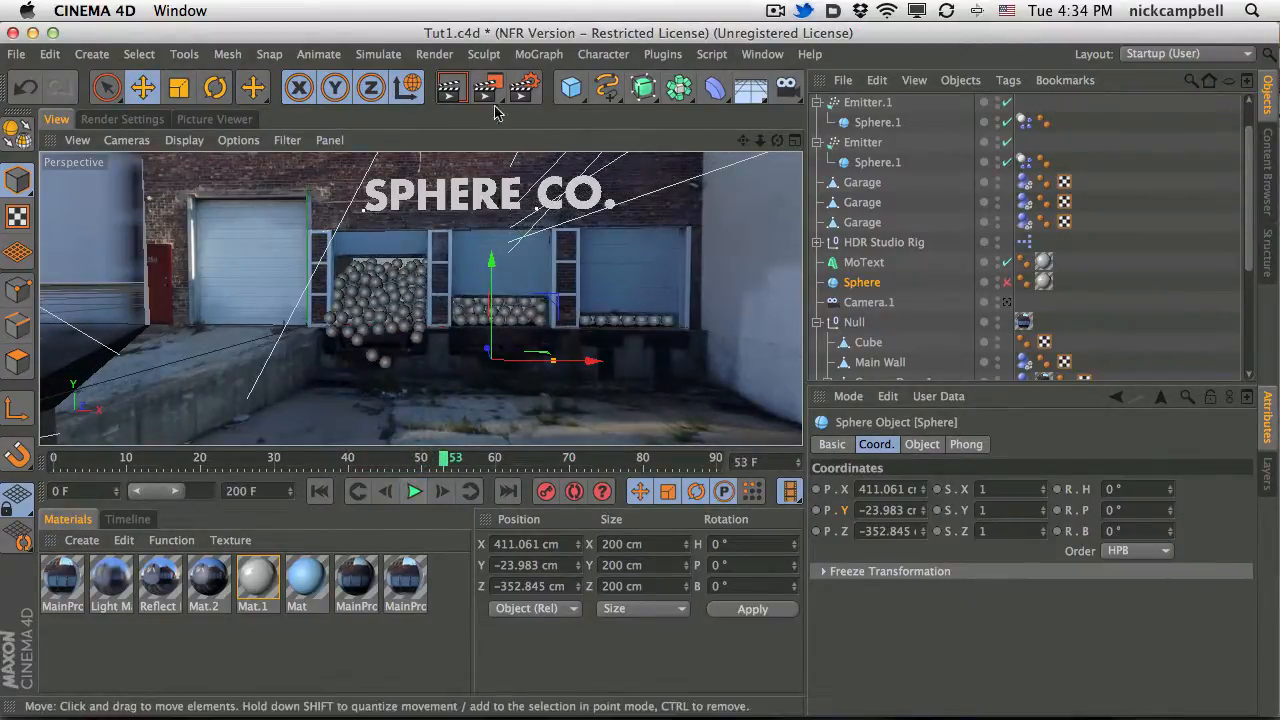
drag(1249, 184, 1249, 160)
click(82, 540)
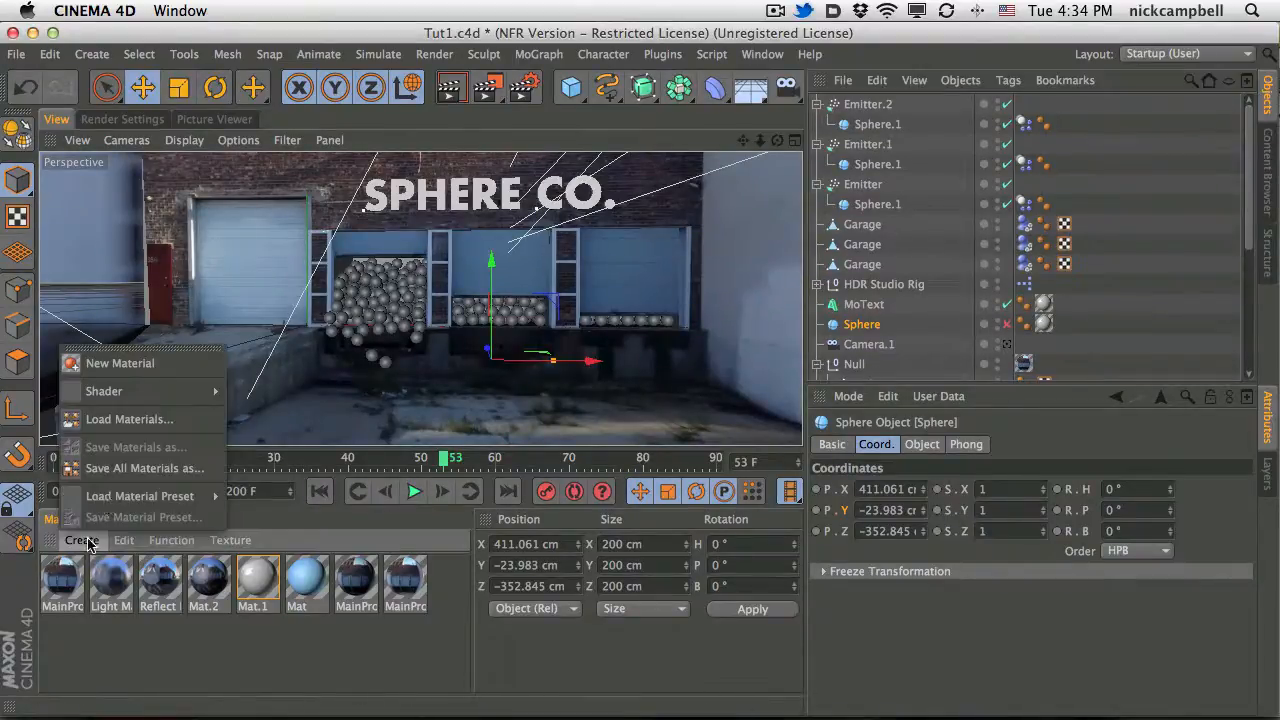
click(112, 364)
double_click(62, 580)
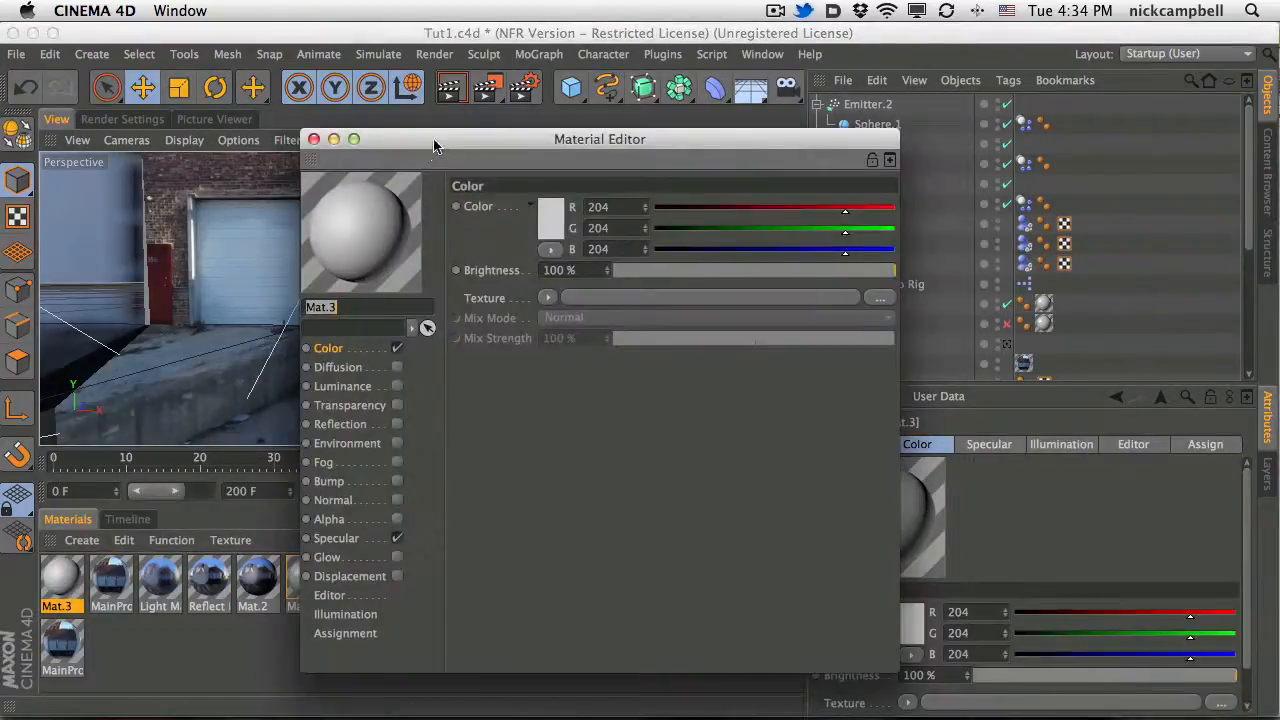
drag(434, 146, 581, 483)
drag(514, 564, 415, 325)
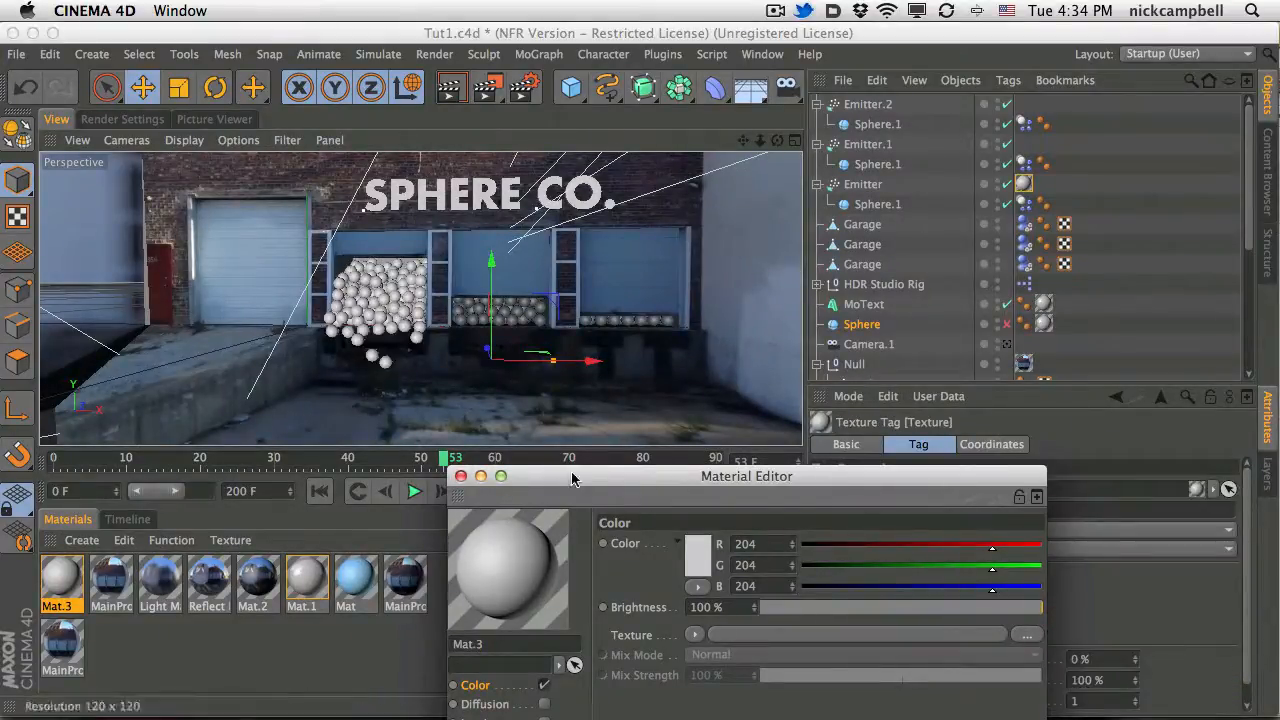
Set the new material's color to a warm off-white with R 245, G 236, B 231.
click(501, 476)
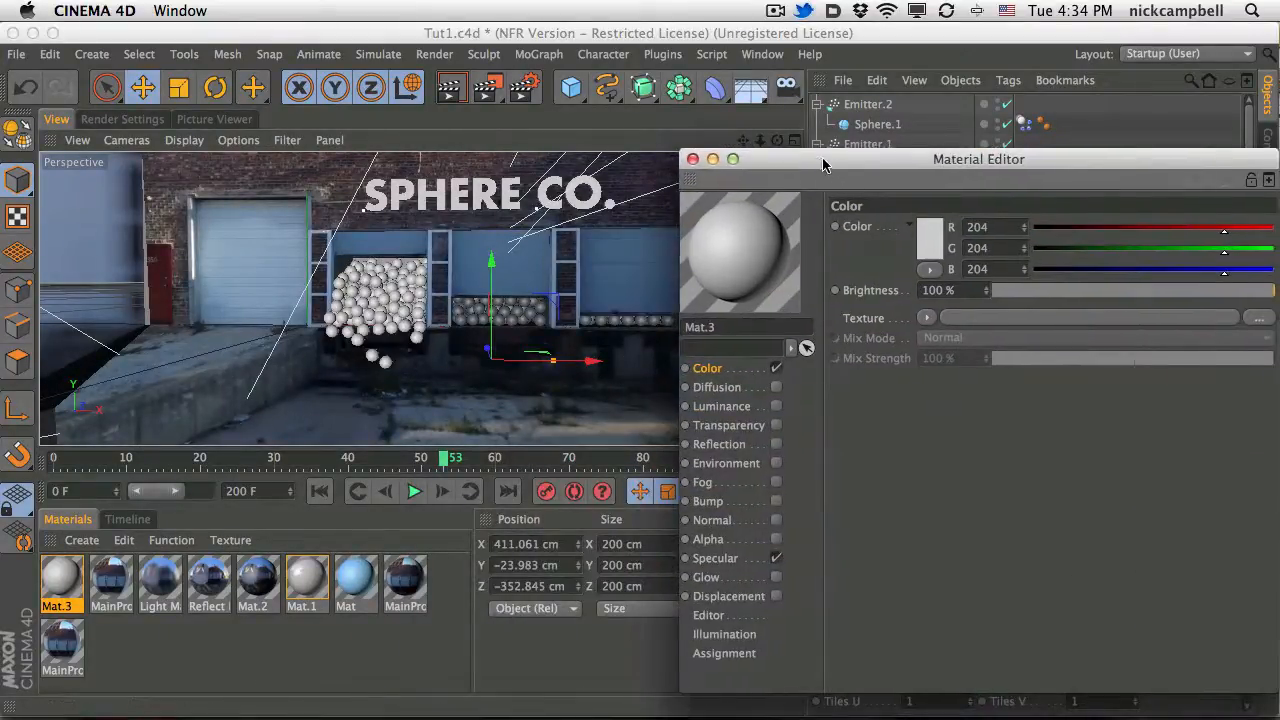
drag(823, 160, 748, 91)
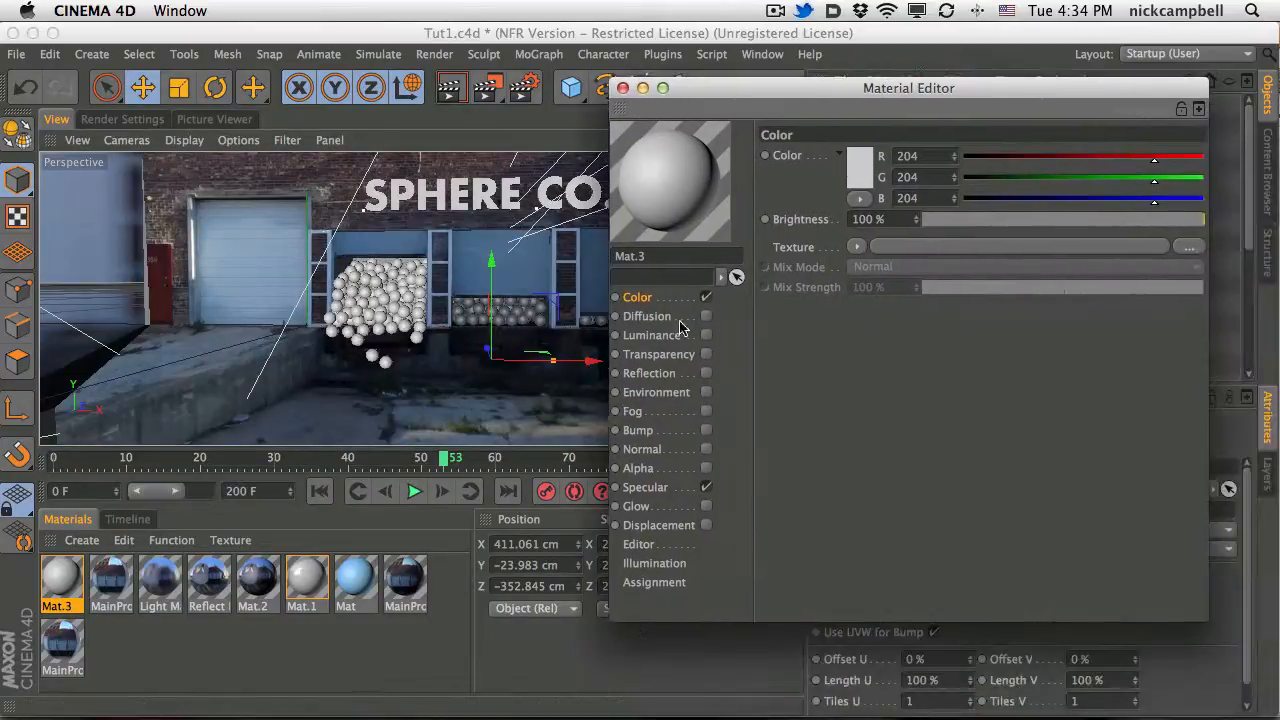
drag(1190, 154, 1193, 156)
click(1184, 177)
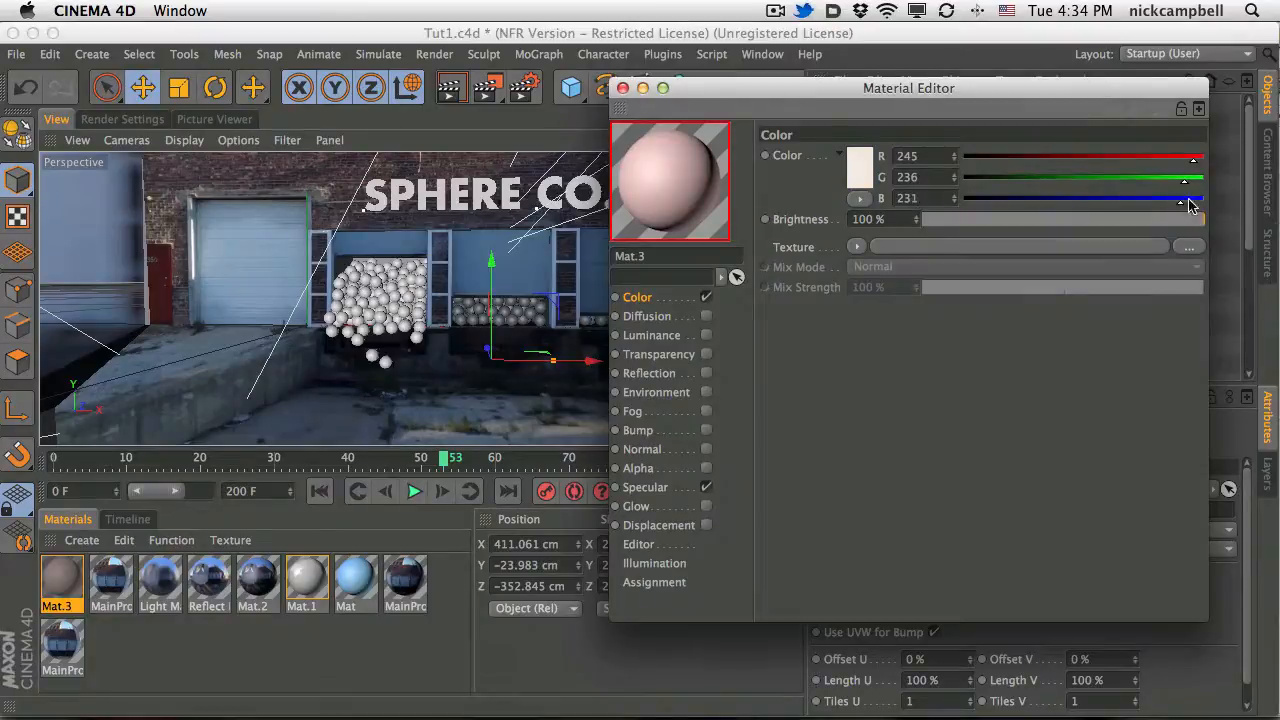
drag(895, 90, 860, 113)
drag(684, 118, 546, 77)
drag(710, 84, 894, 106)
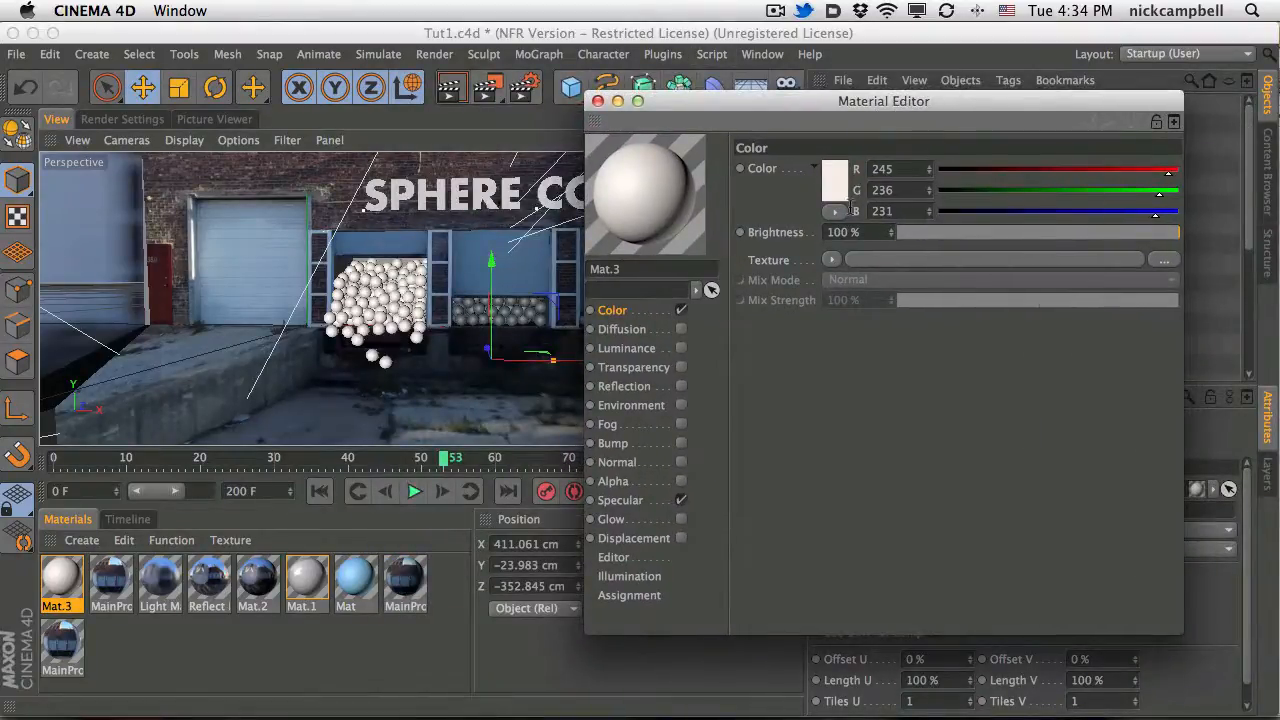
Enable the material's reflection with a Fresnel texture, 11% brightness and 49% mix strength, and render the view.
click(681, 386)
click(831, 296)
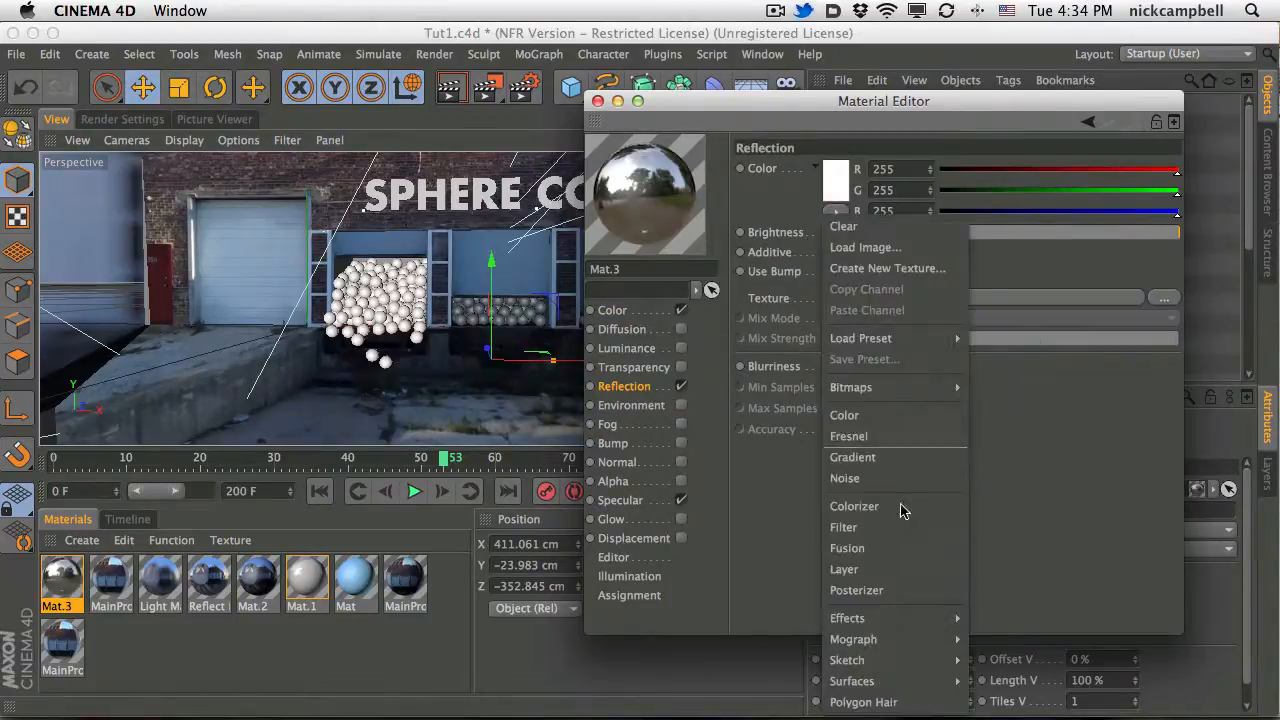
click(897, 437)
click(905, 233)
mouse_move(1030, 399)
mouse_down()
mouse_move(1054, 403)
mouse_move(1037, 400)
mouse_up()
click(930, 233)
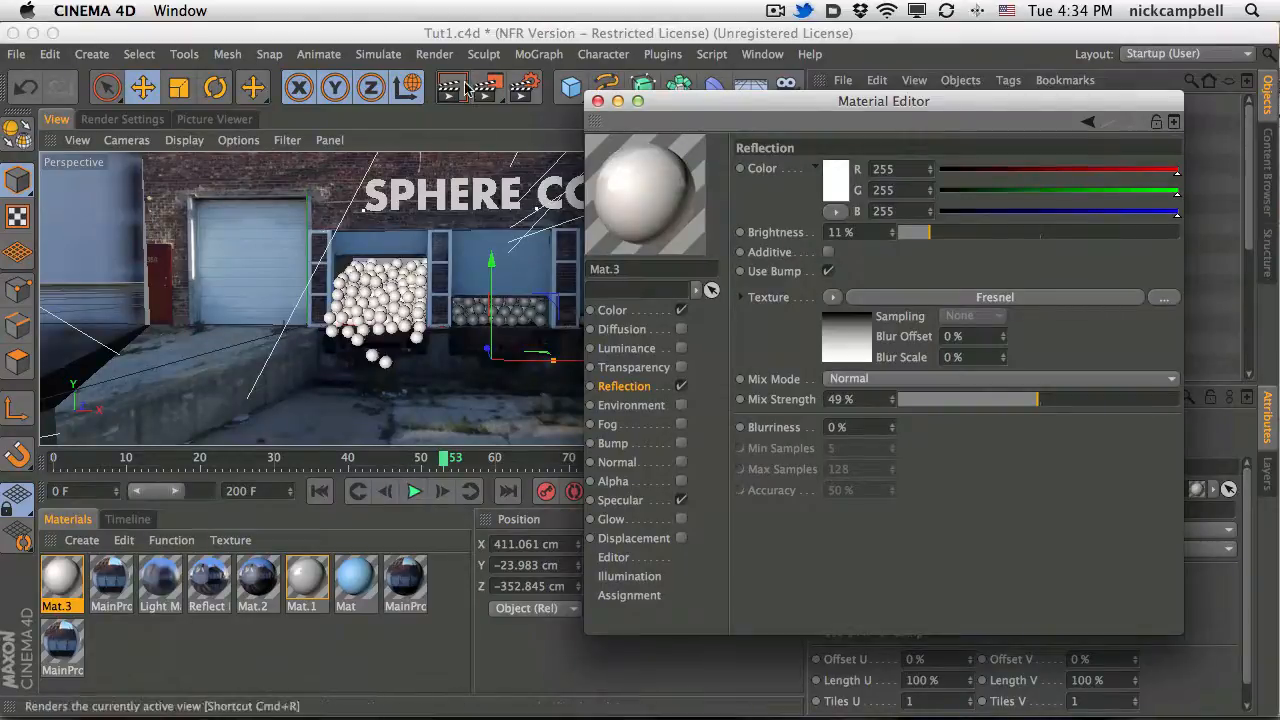
drag(670, 103, 790, 322)
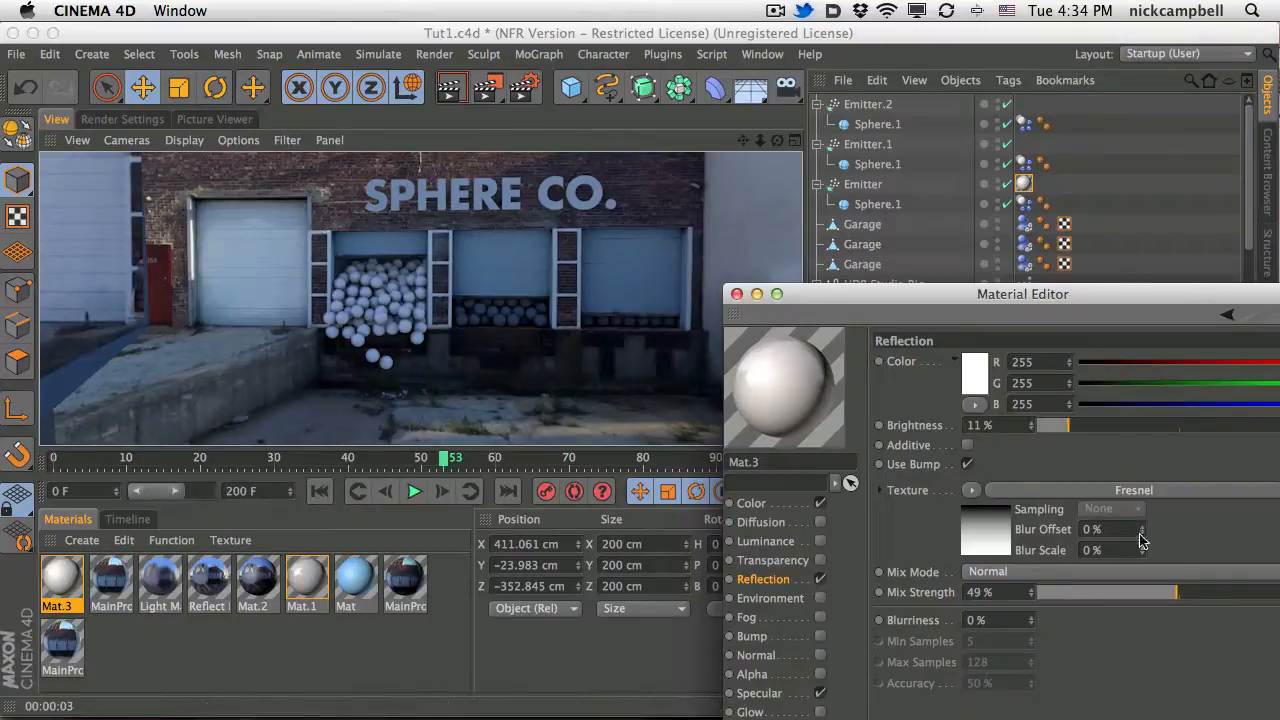
Set the material's reflection brightness to 23% and mix strength to 63%, and render the view.
click(1216, 592)
click(1102, 425)
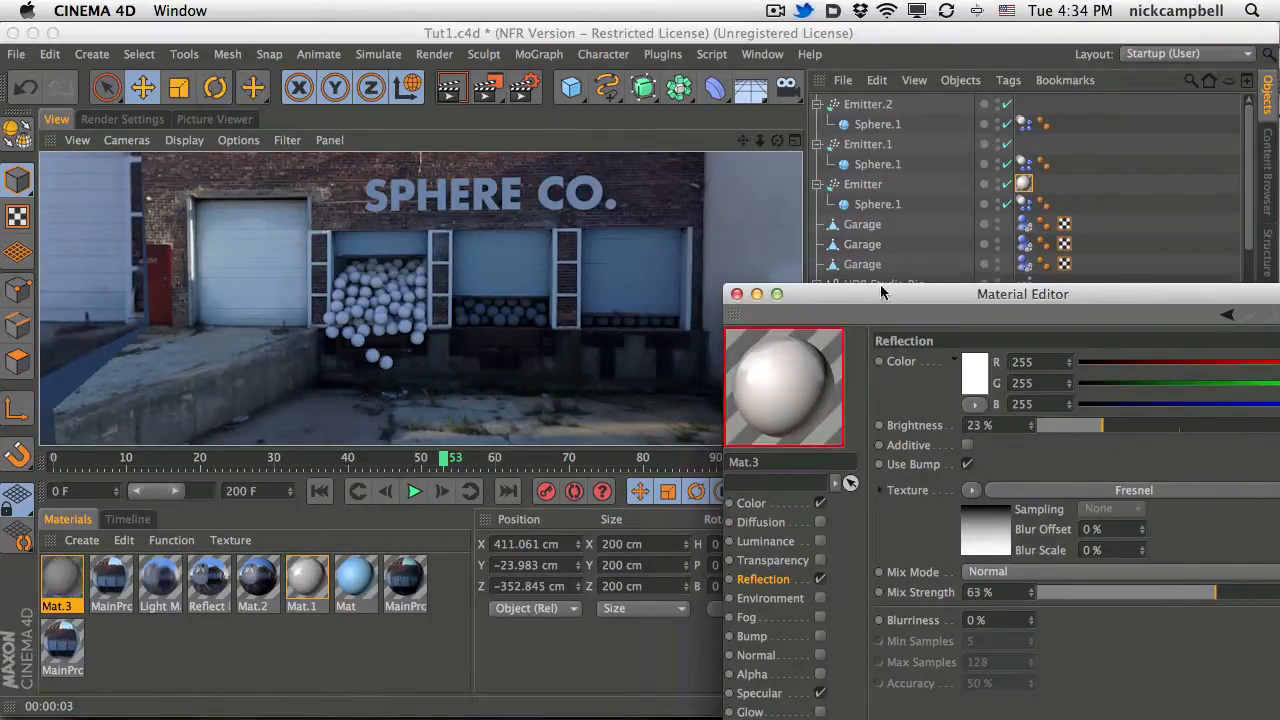
click(451, 90)
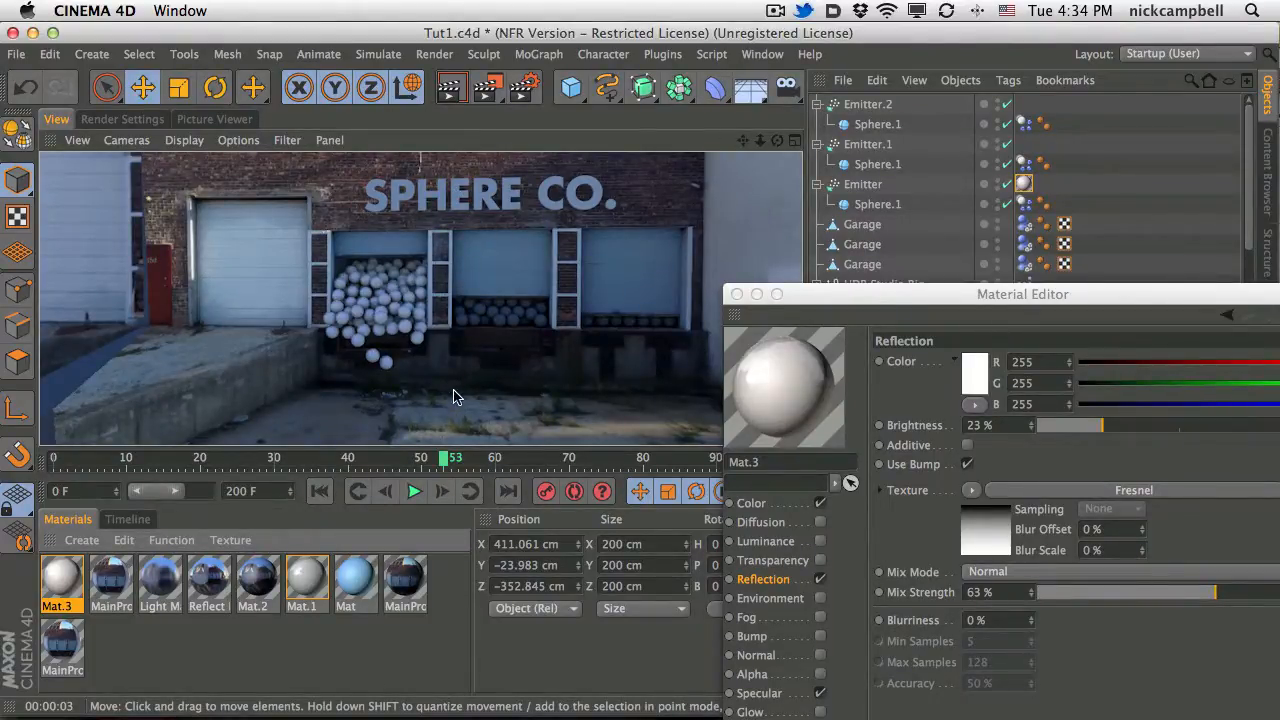
Set the reflection brightness to 33% and mix strength to 67%, and render the view to check the spheres.
drag(850, 294, 745, 195)
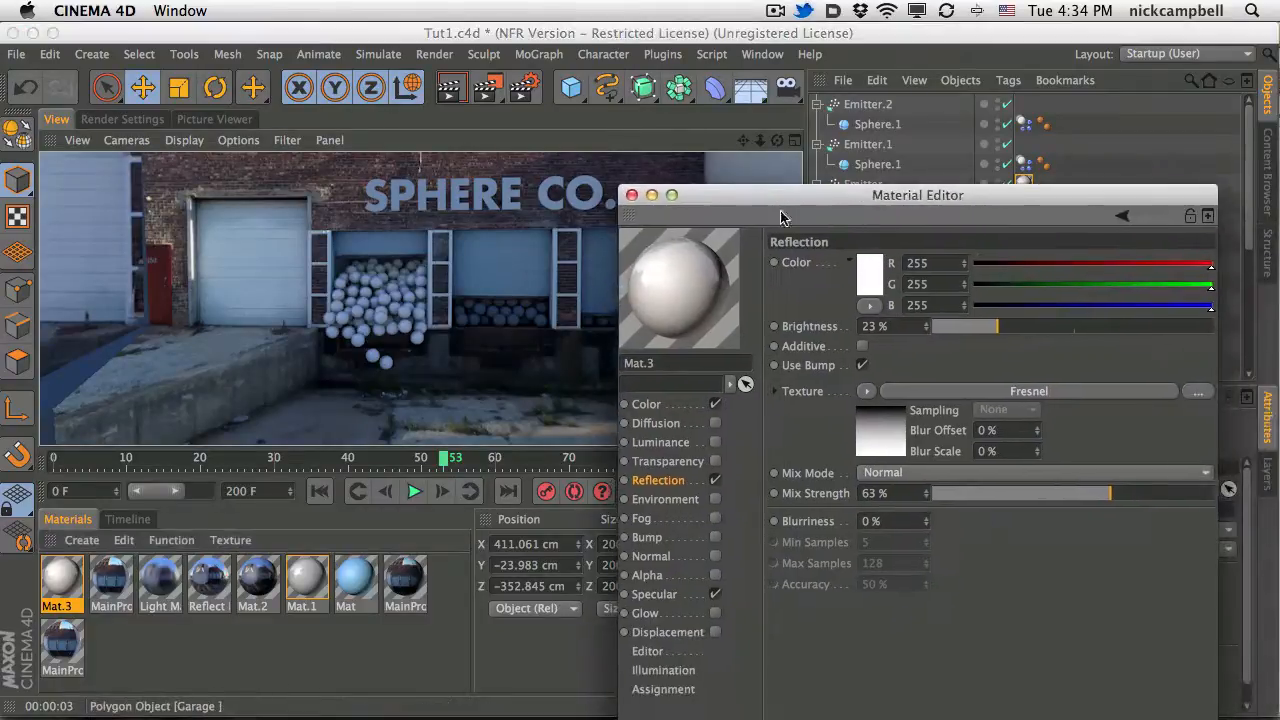
click(1016, 327)
click(1122, 493)
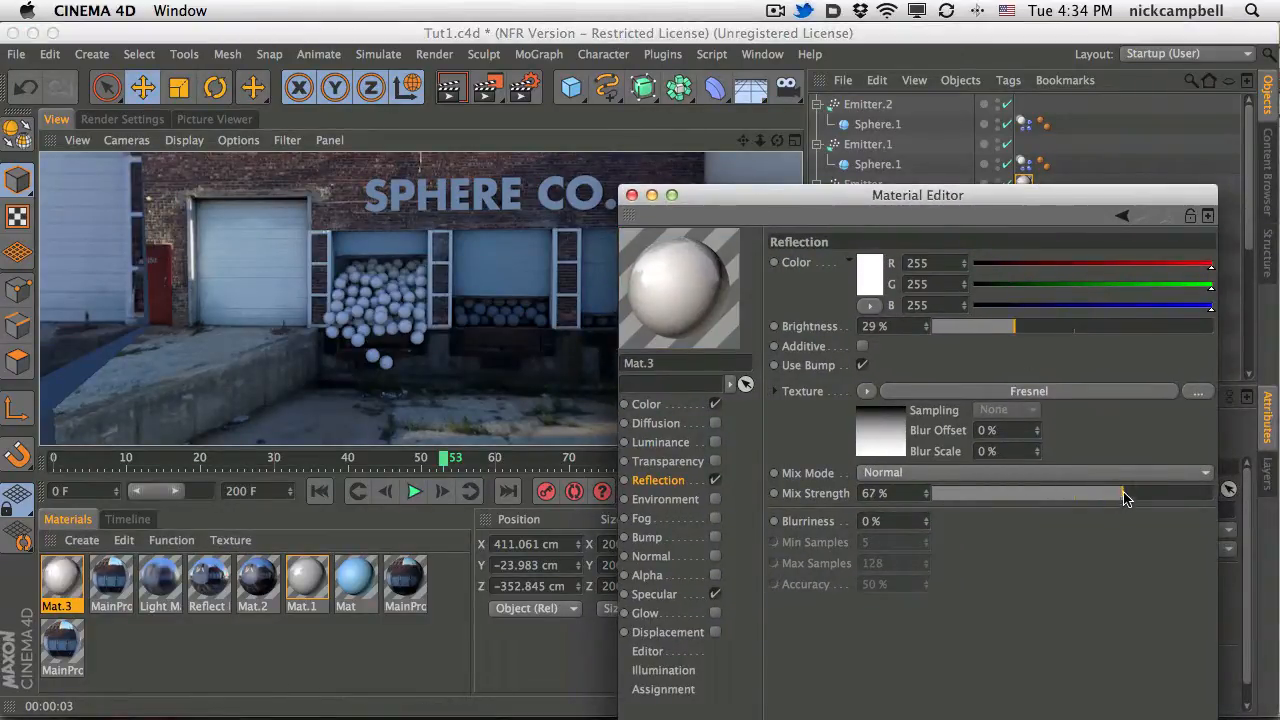
click(1024, 327)
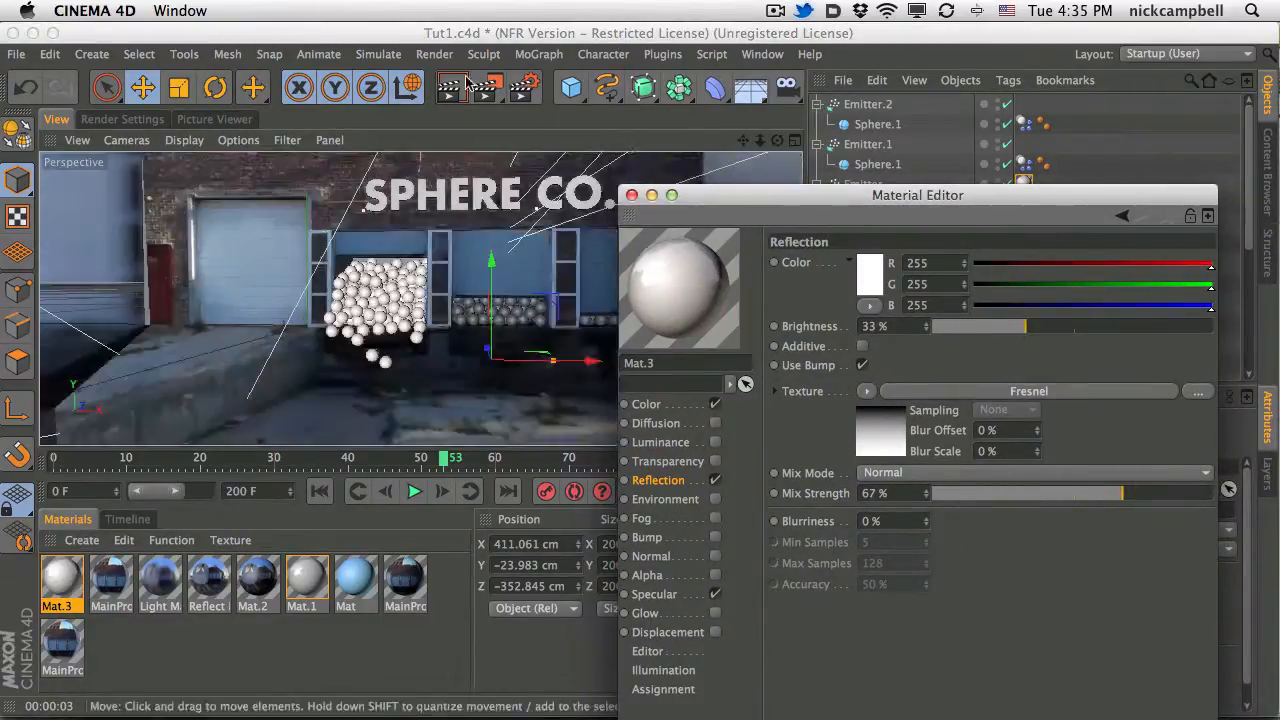
click(490, 92)
drag(736, 202, 730, 490)
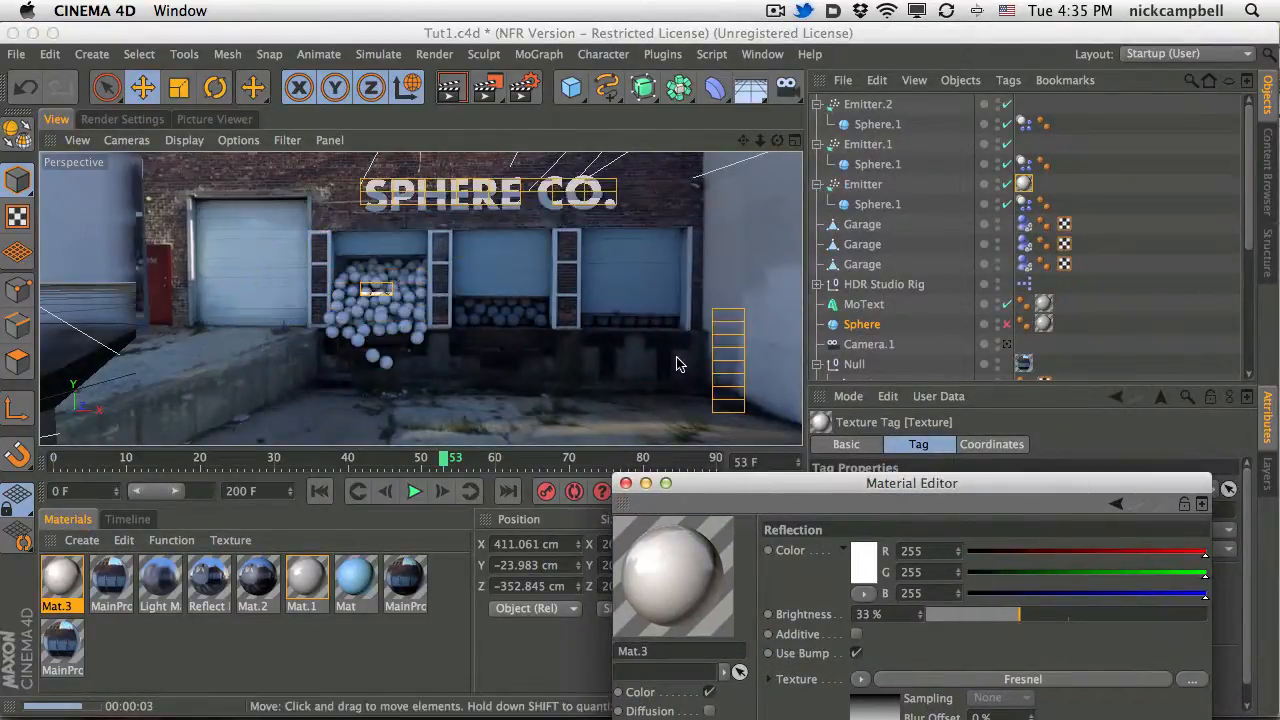
Set the off-white material's reflection brightness to 39% and mix strength to 68%, and close the Material Editor.
drag(708, 488, 692, 221)
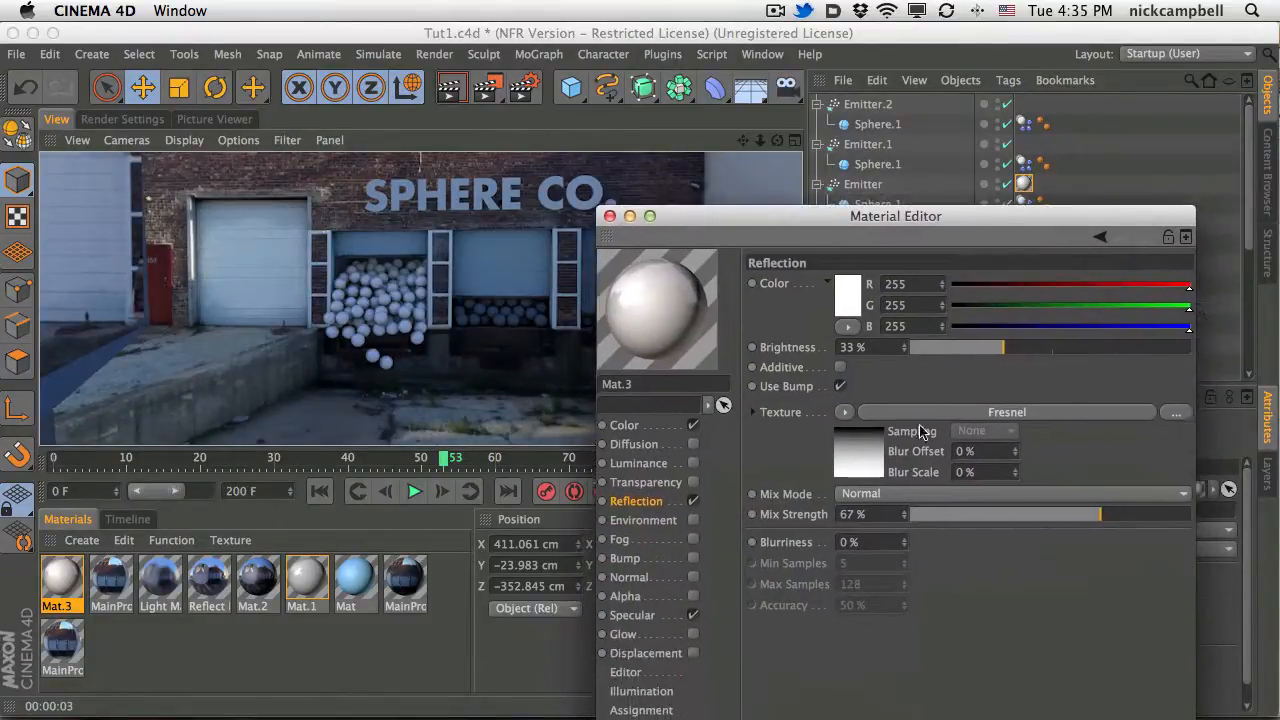
click(1021, 350)
click(1104, 514)
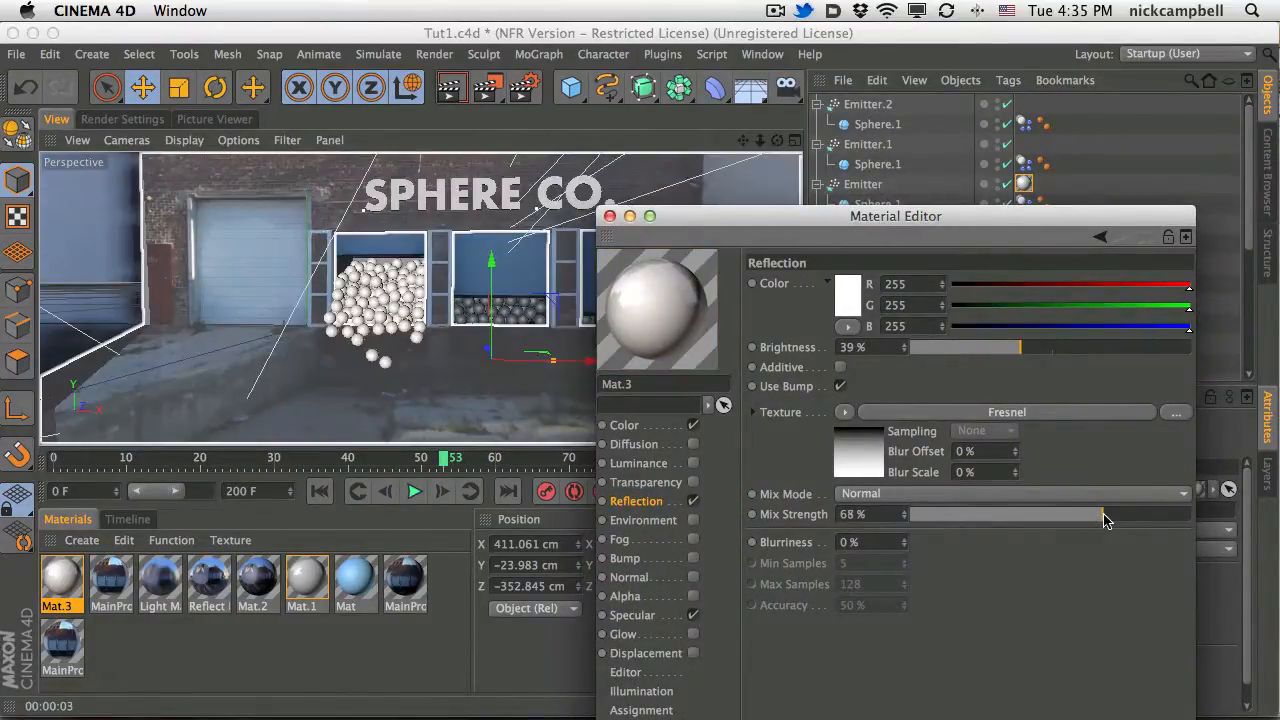
click(607, 217)
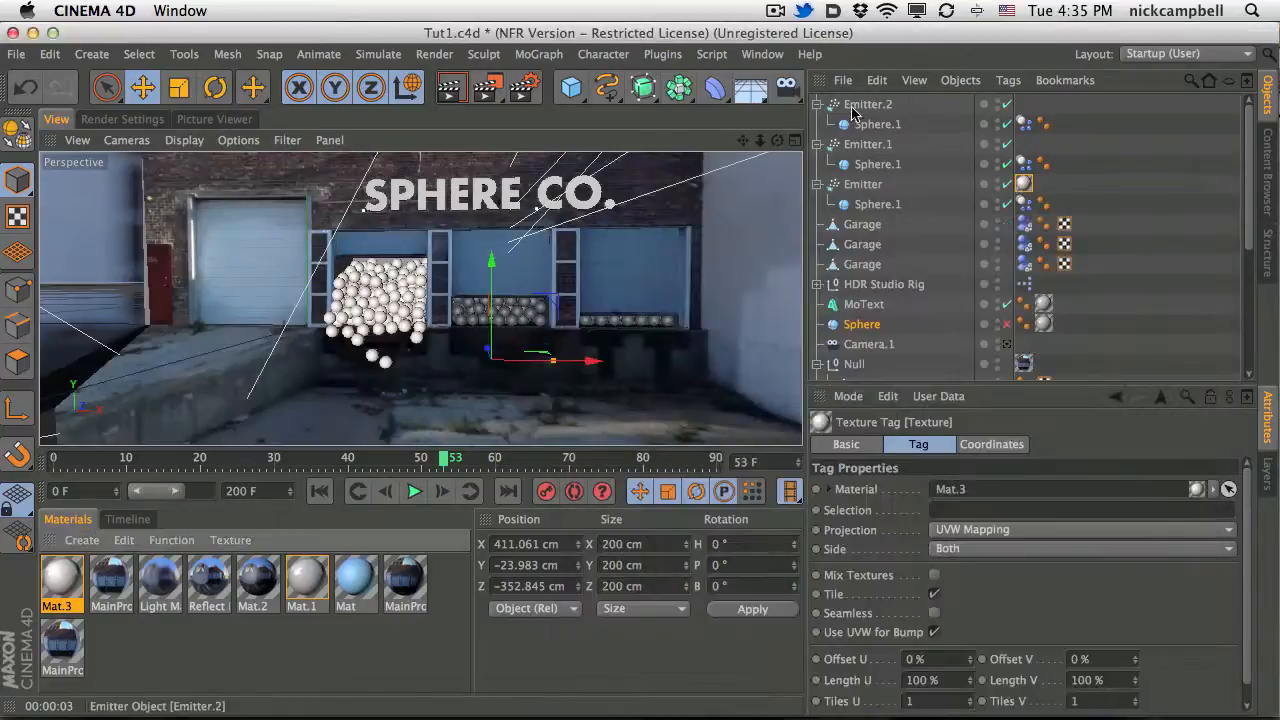
Turn off the Specular channel of the off-white material.
double_click(60, 585)
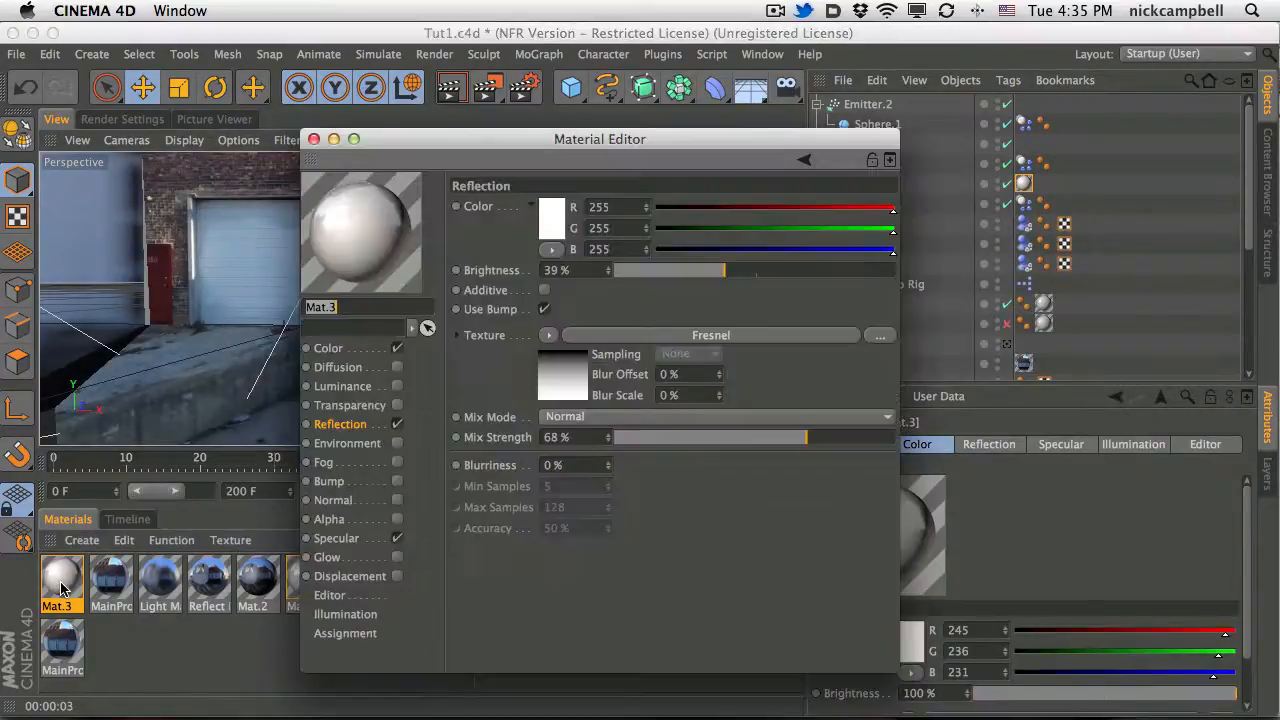
click(396, 539)
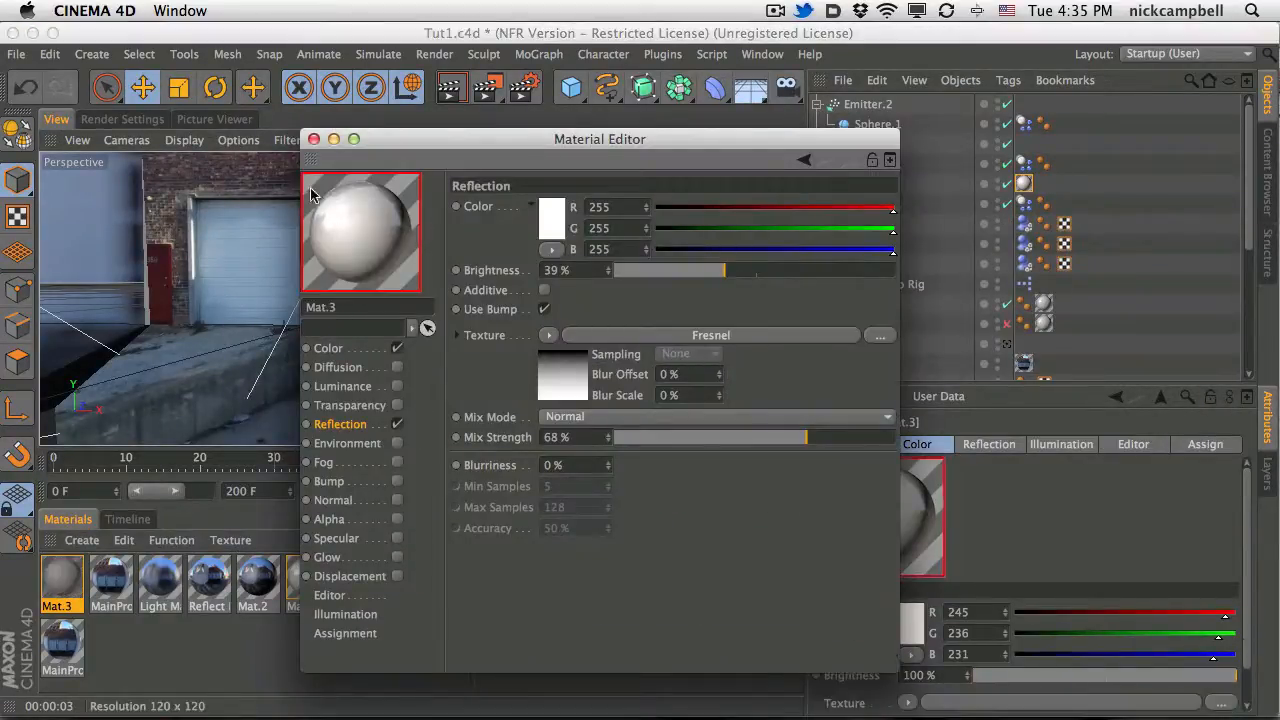
click(313, 139)
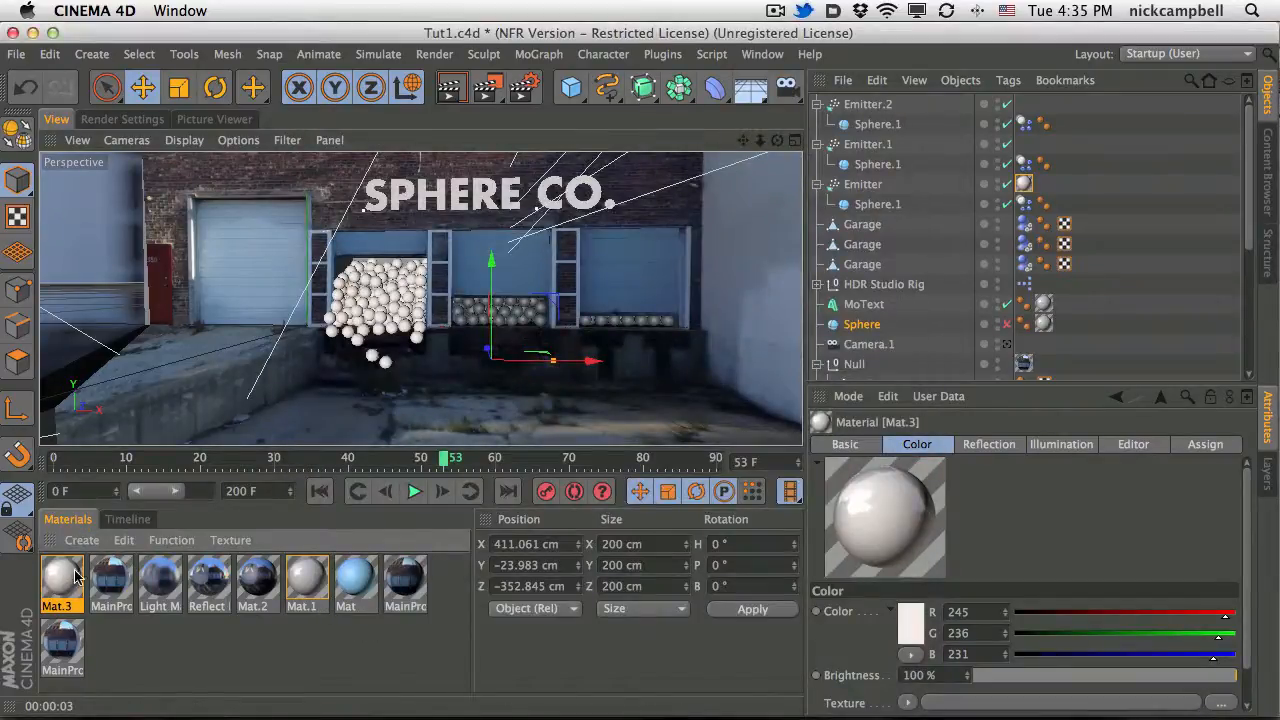
Duplicate the off-white material and set the copy's color to near-black with R 25, G 20, B 18.
key(super+c)
key(super+v)
double_click(68, 578)
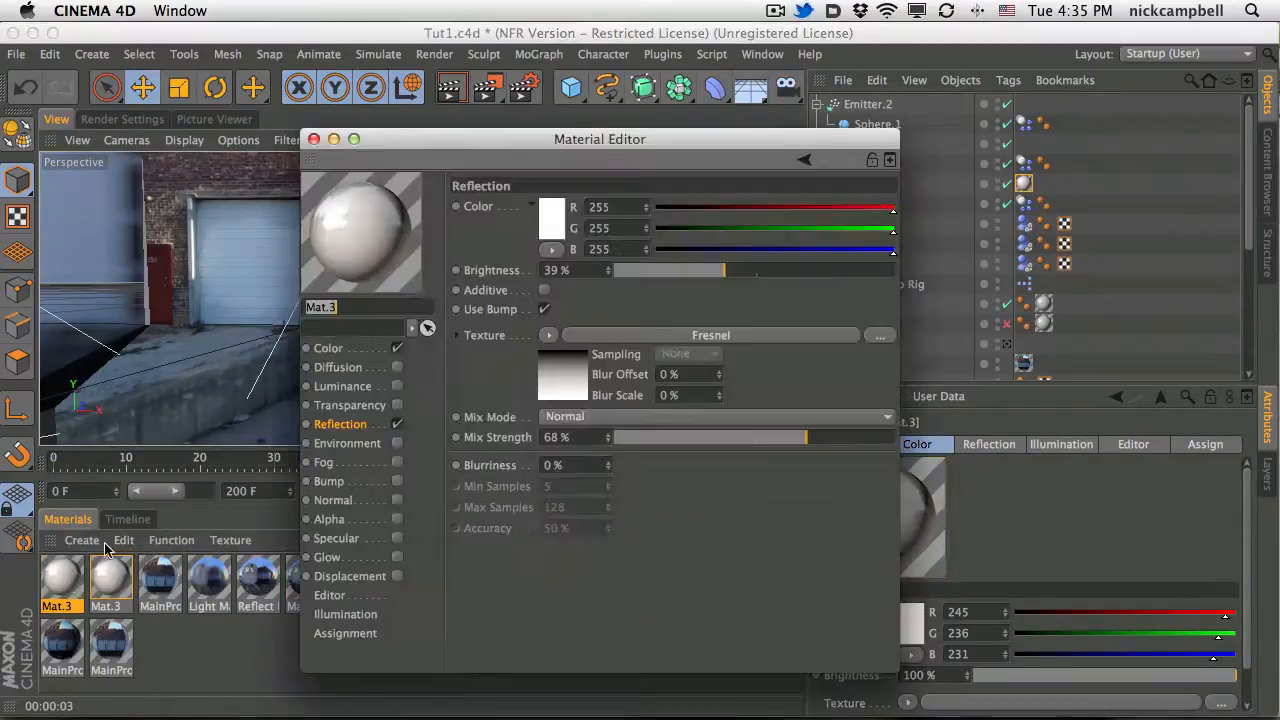
click(375, 346)
click(672, 250)
click(674, 229)
click(678, 208)
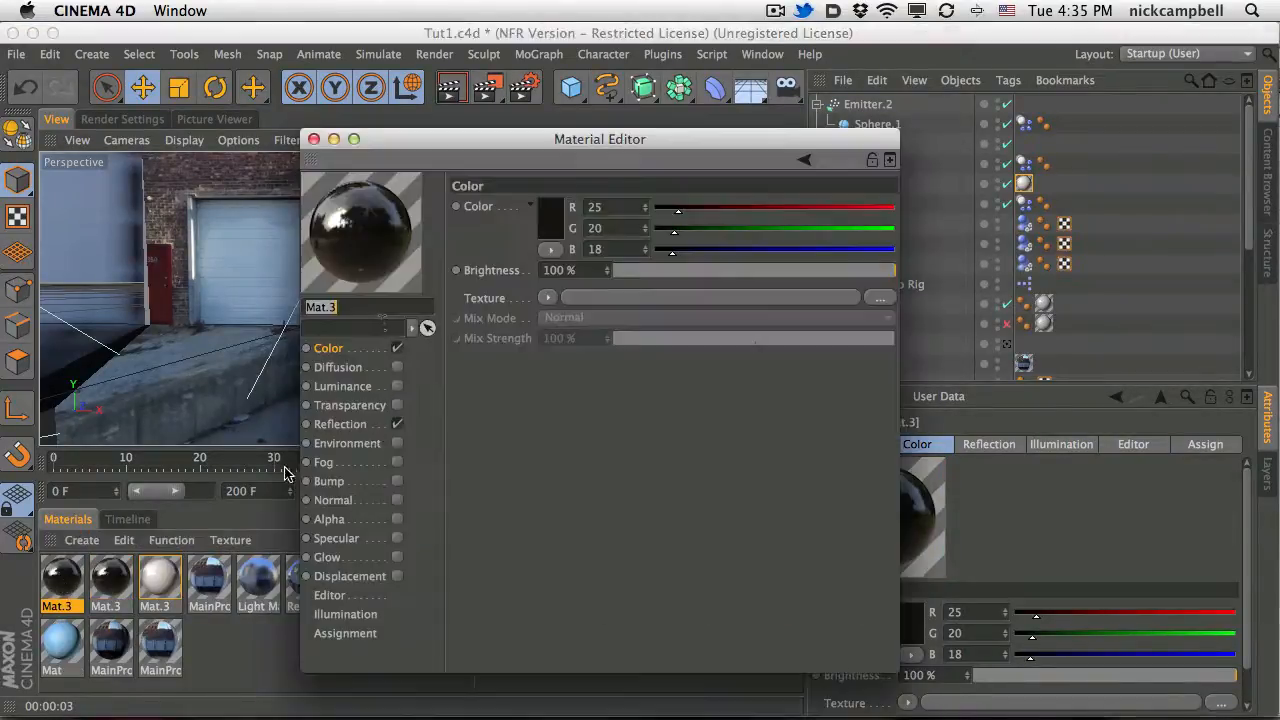
Set the color of the black material's duplicate to orange with R 255, G 82, B 18.
click(339, 349)
drag(689, 229, 732, 228)
drag(738, 208, 955, 211)
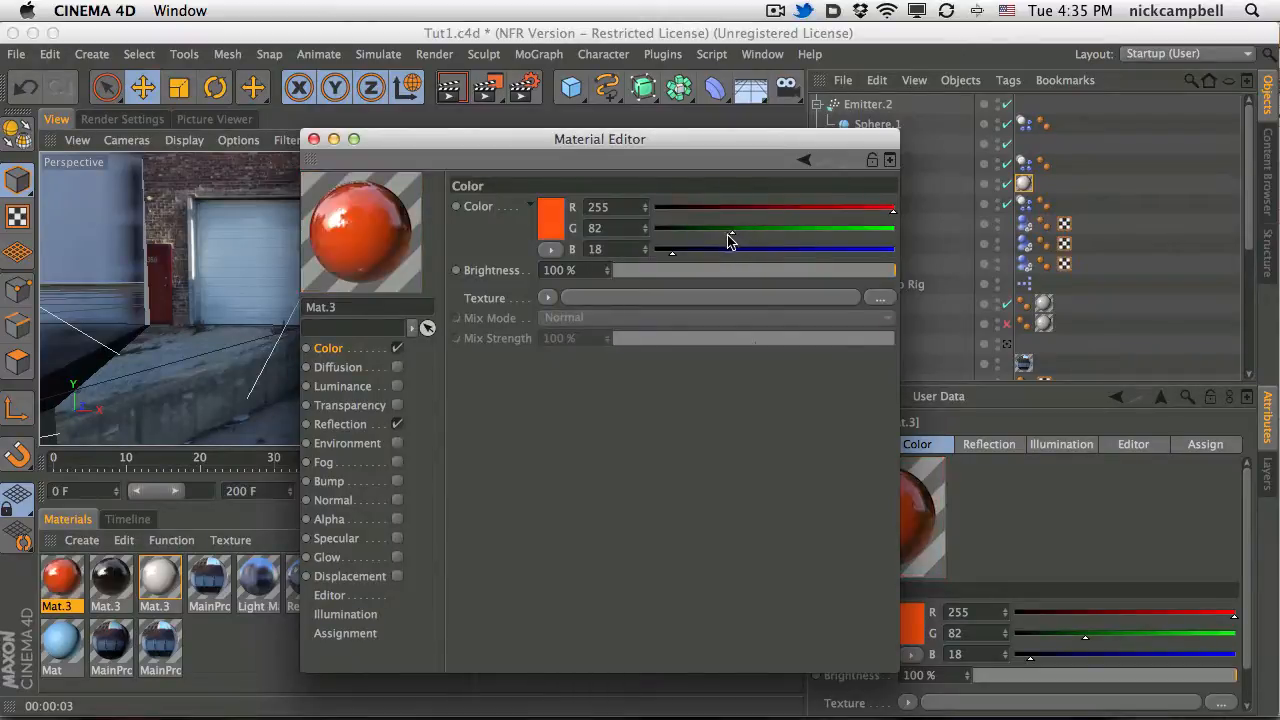
click(313, 139)
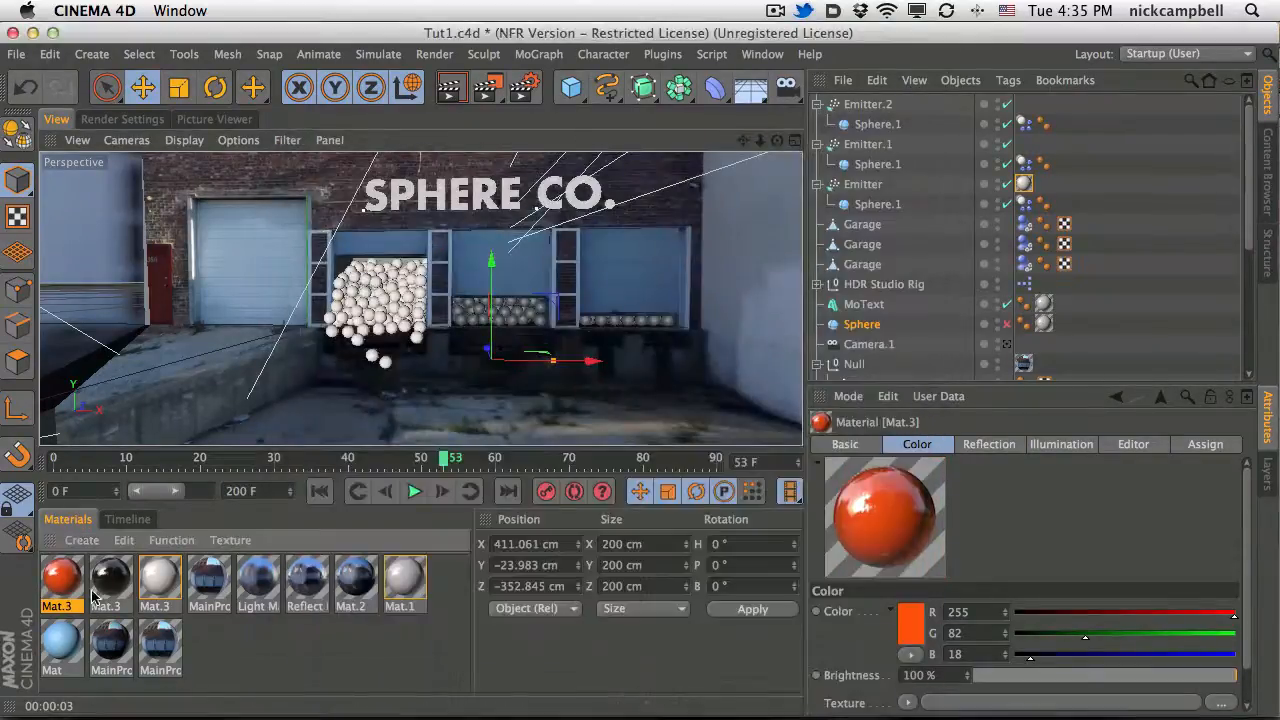
Assign the orange material to Emitter.1 and the black material to Emitter.2.
drag(222, 537, 515, 318)
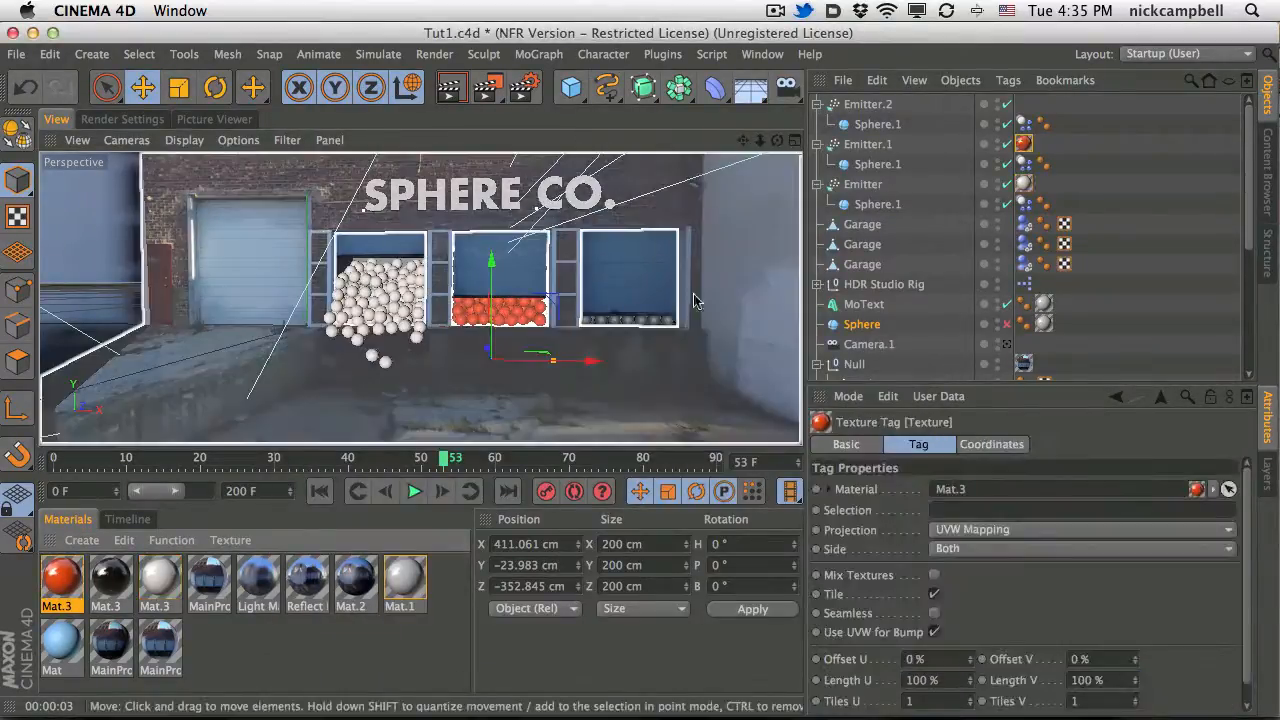
drag(115, 582, 878, 108)
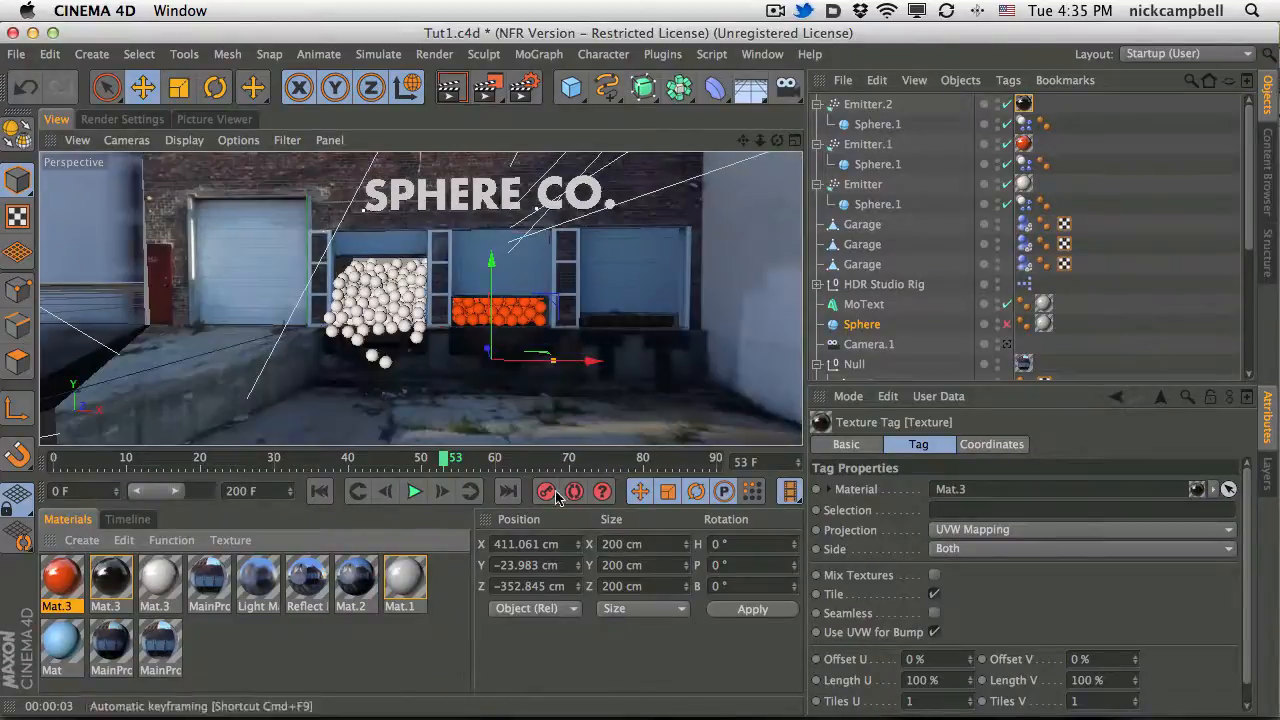
Play the simulation to frame 69 and render the view to check the three sphere colors.
click(415, 493)
click(397, 303)
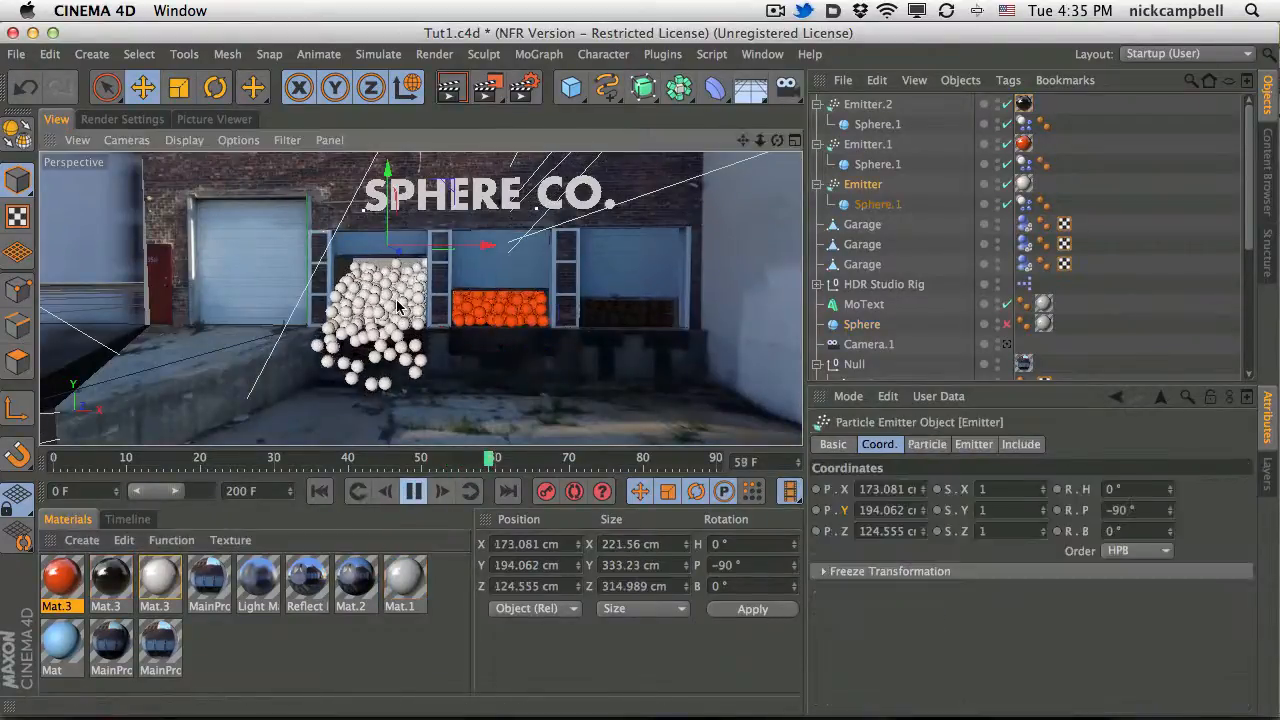
click(454, 96)
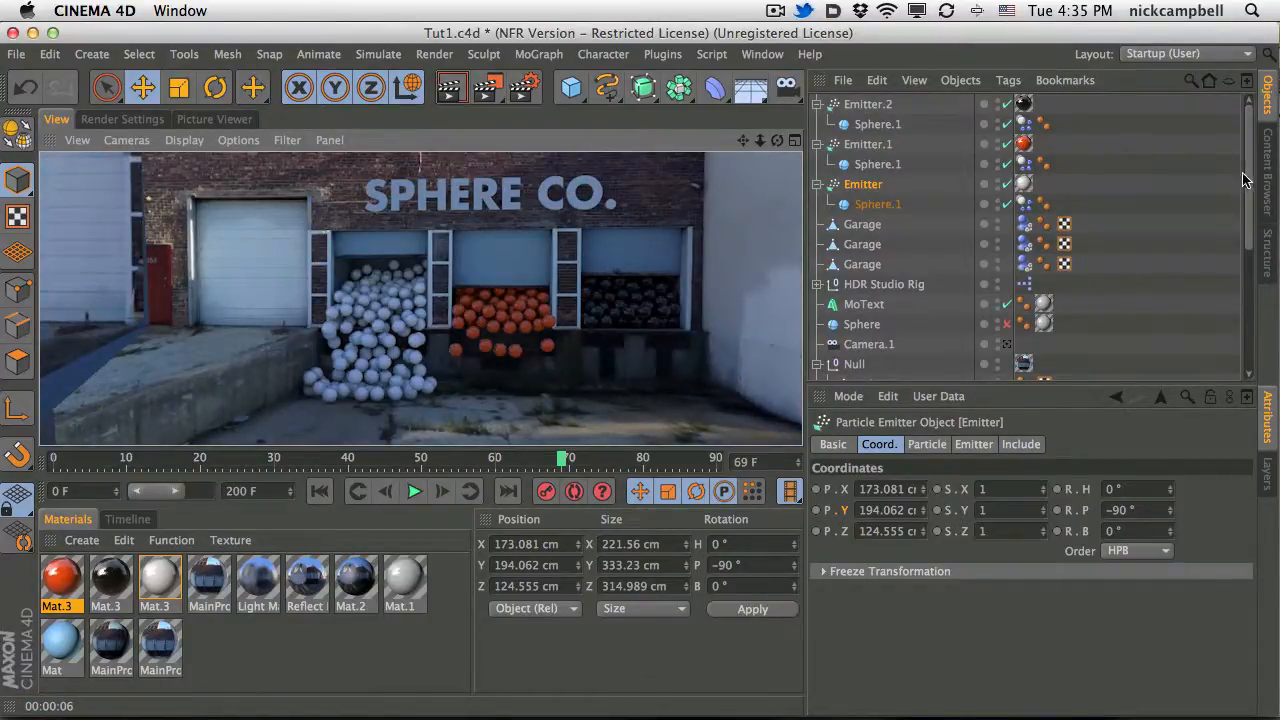
Collapse the three emitters' hierarchies and open the HDR Studio Rig's light controls.
drag(1252, 182, 1250, 345)
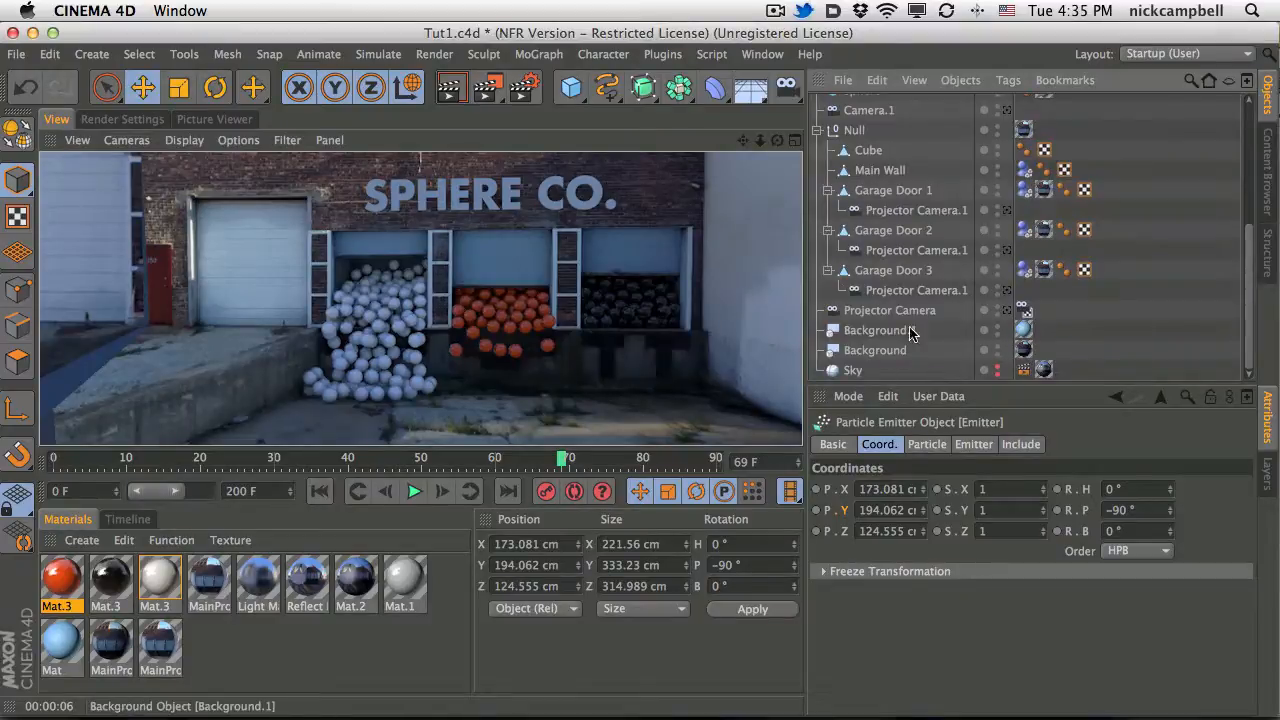
drag(1249, 236, 1251, 64)
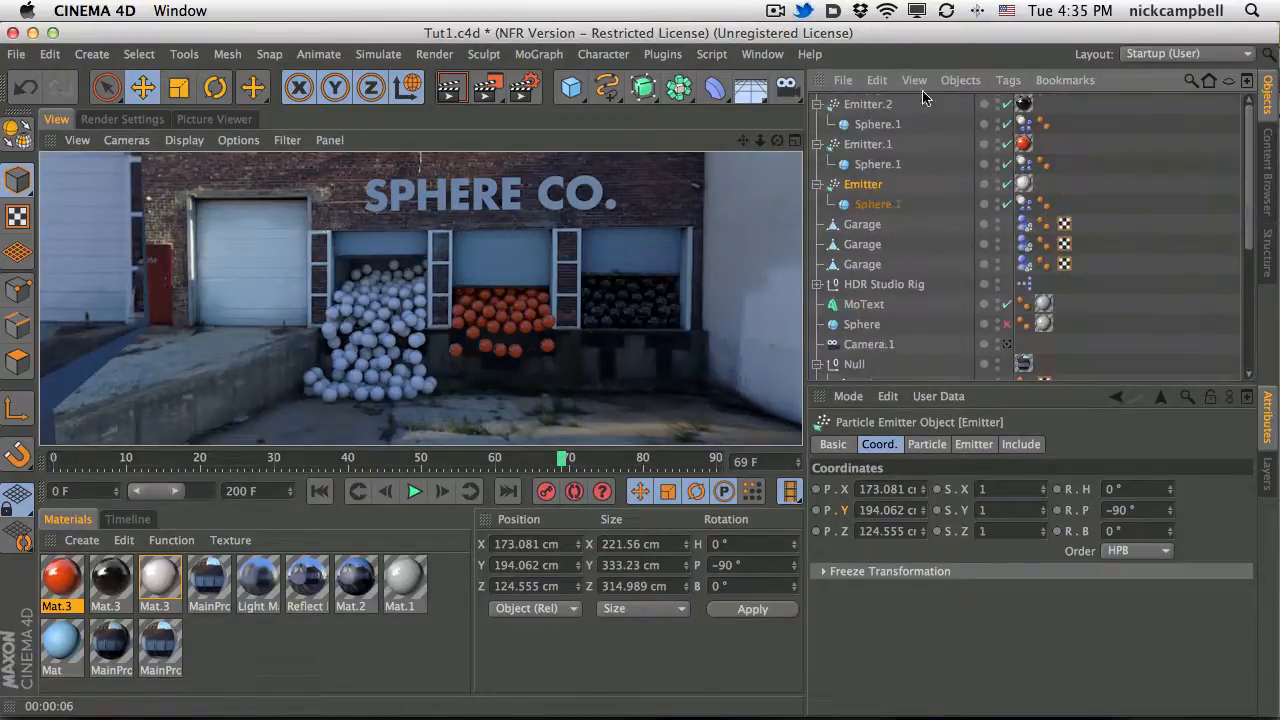
click(817, 104)
click(817, 124)
click(817, 144)
click(880, 224)
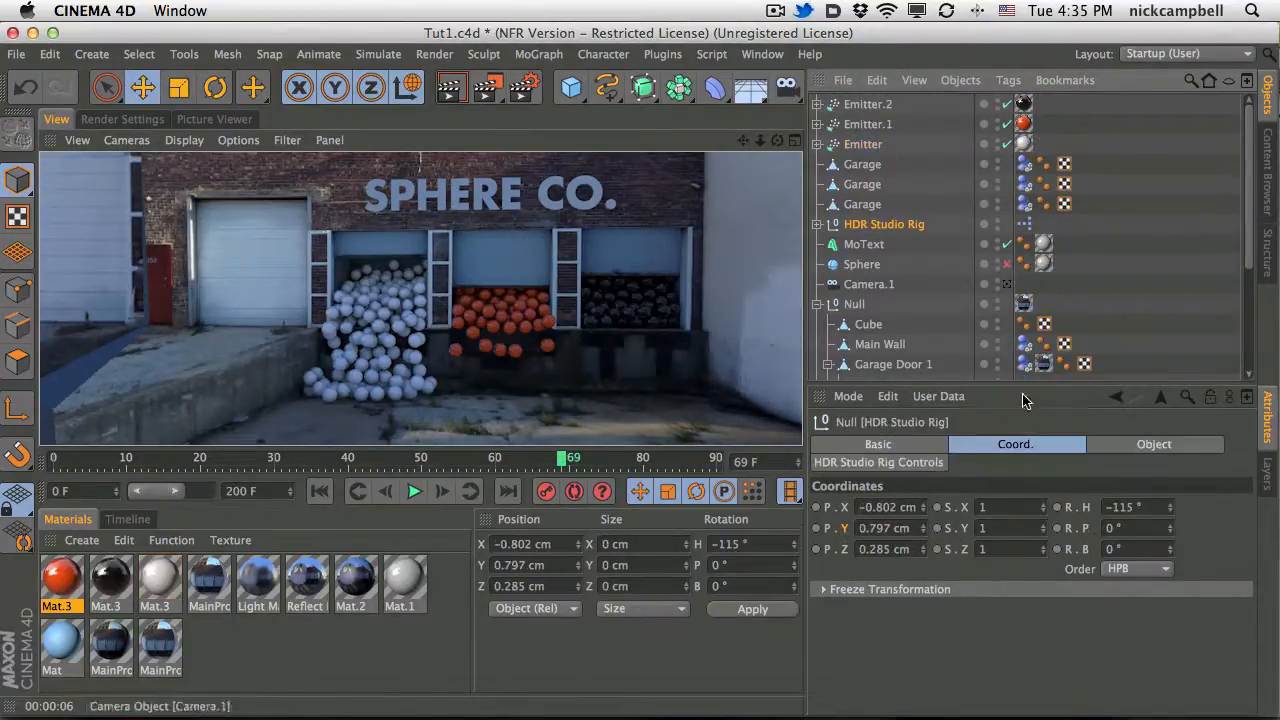
click(1128, 446)
click(930, 464)
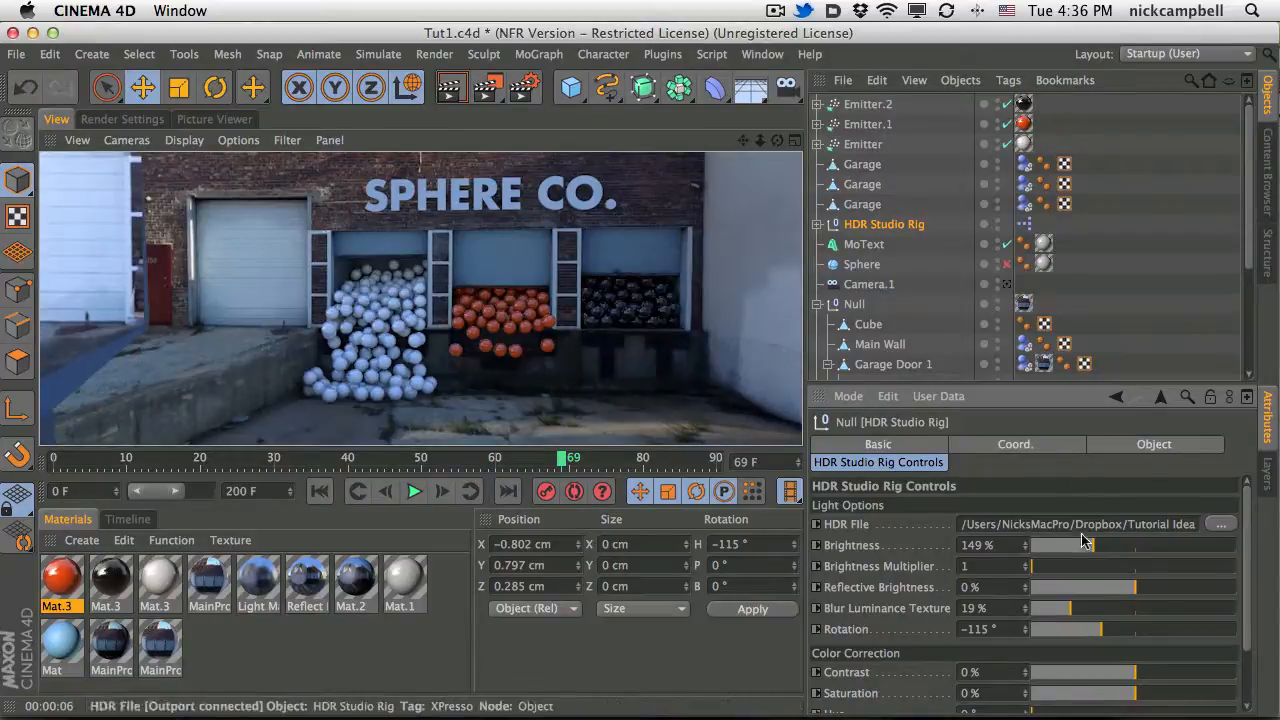
Test the HDR rig with Brightness at 255% and Reflective Brightness at -67%, rendering the view for each change.
click(1136, 545)
click(448, 93)
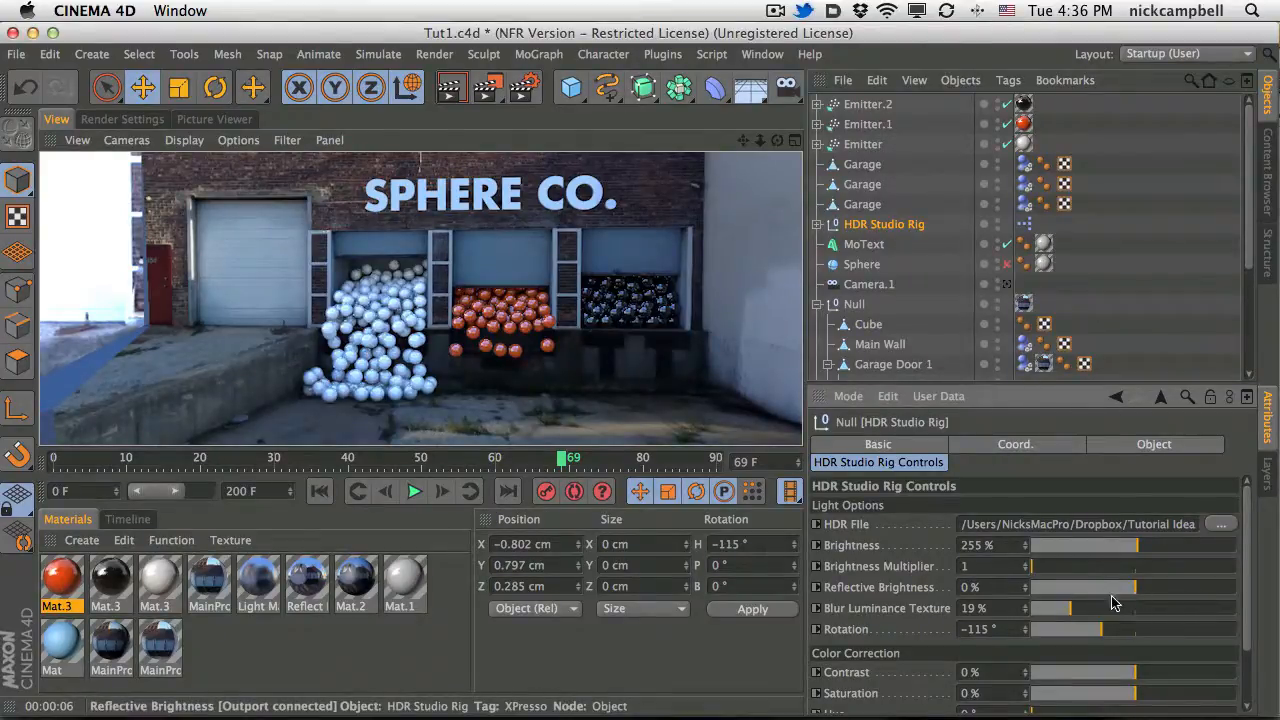
mouse_move(1117, 591)
mouse_down()
mouse_move(1100, 591)
mouse_move(1111, 588)
mouse_up()
click(455, 92)
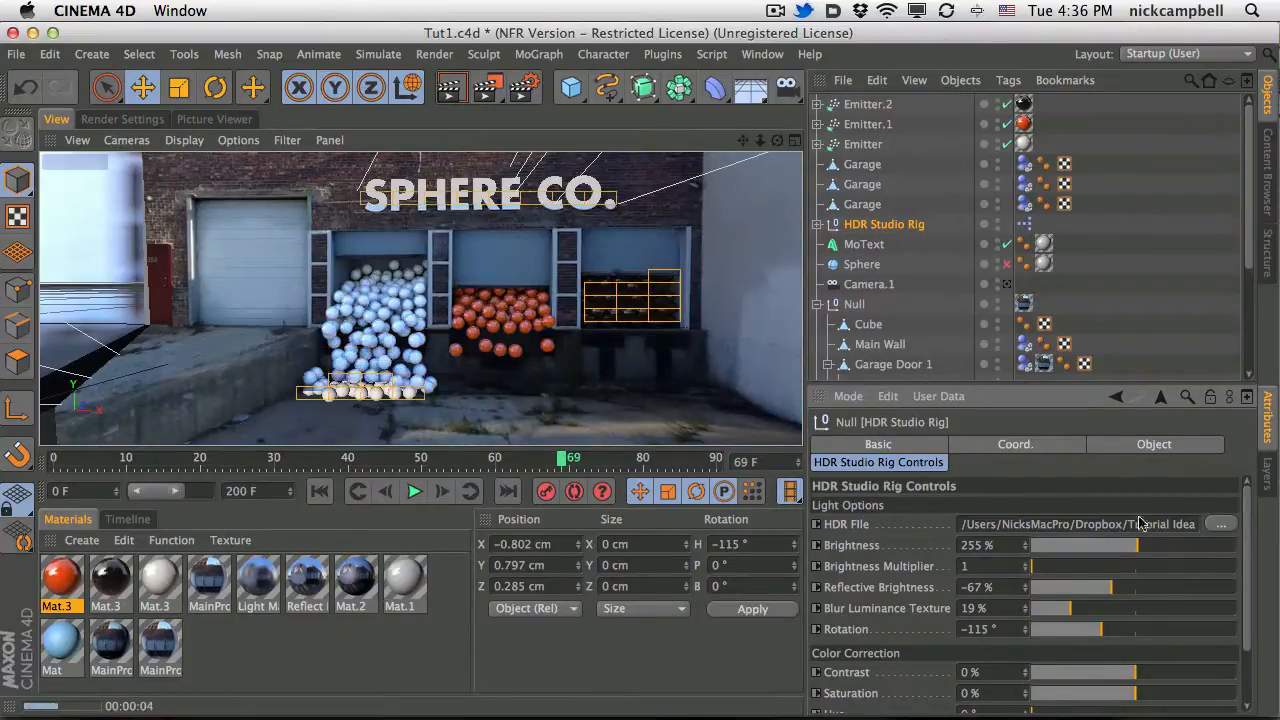
Set the HDR rig's Brightness to 158% and Reflective Brightness to -6%, and render the view.
click(1132, 587)
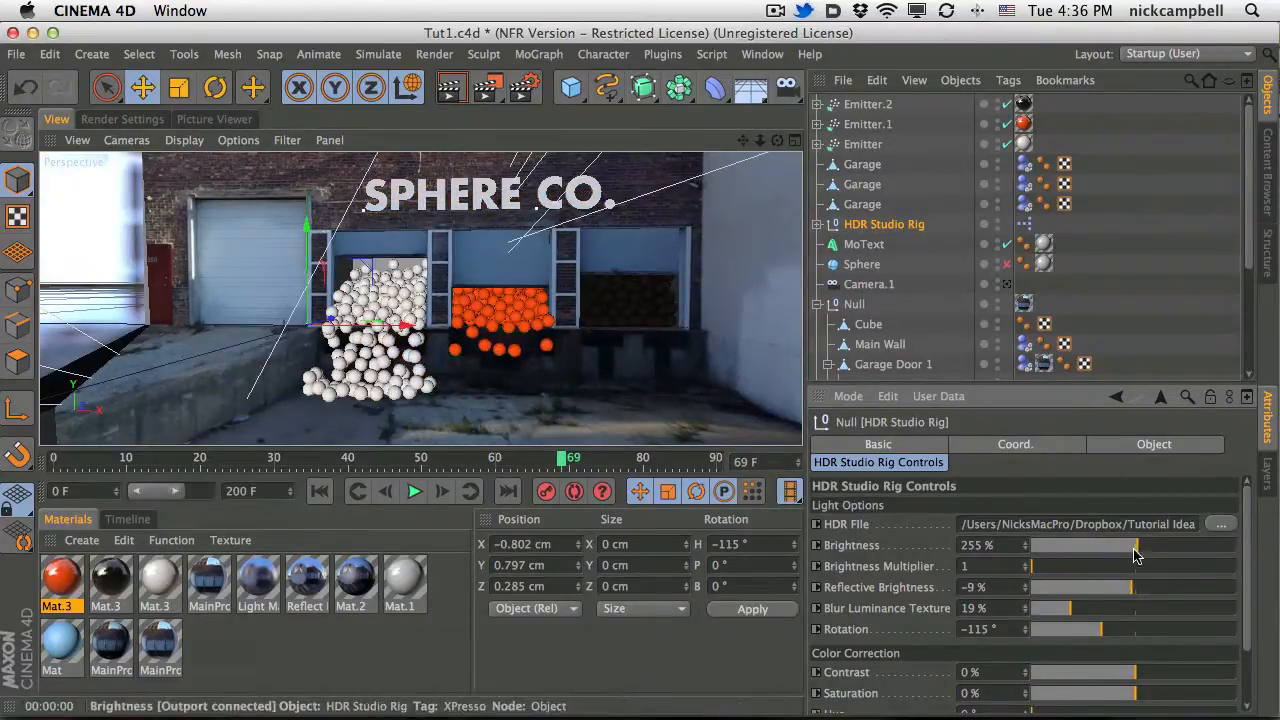
drag(1136, 546, 1113, 546)
click(1102, 545)
drag(1134, 589, 1097, 547)
click(449, 88)
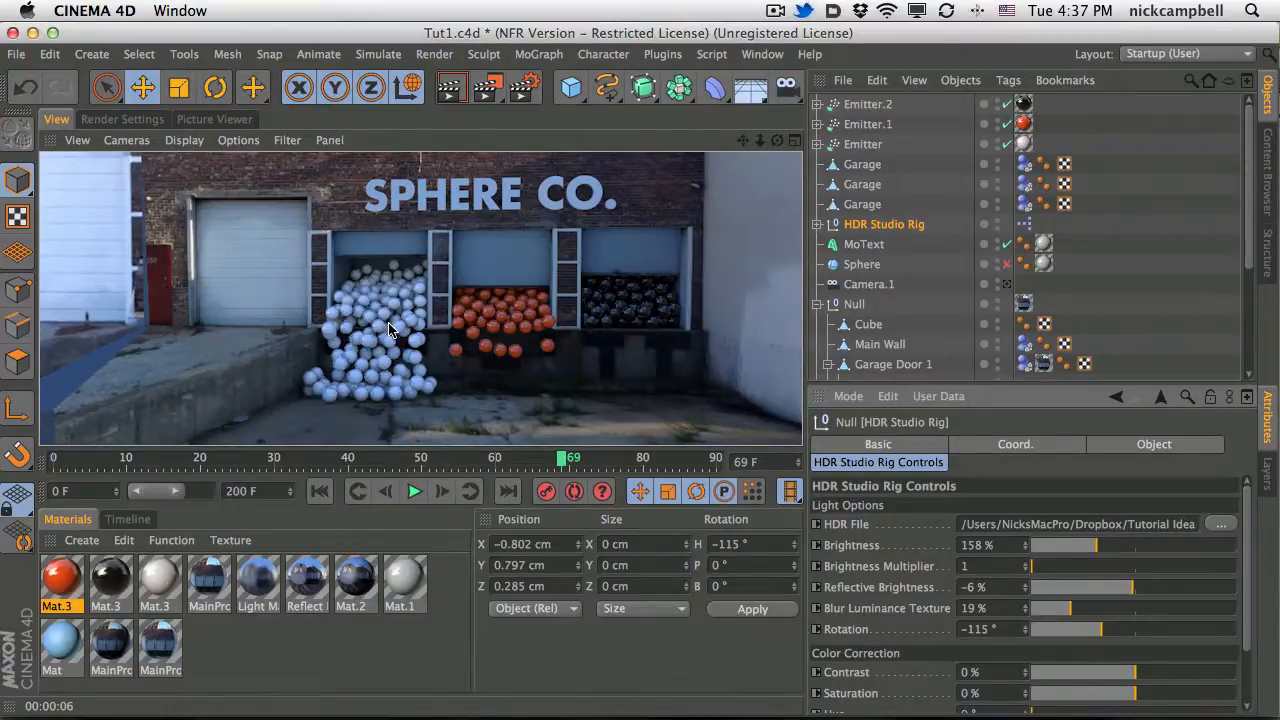
Add the OverheadSoftbox light from the GreyscalegorillaHDRILightKitPro1.5 library to the scene and return to the object list.
click(1267, 155)
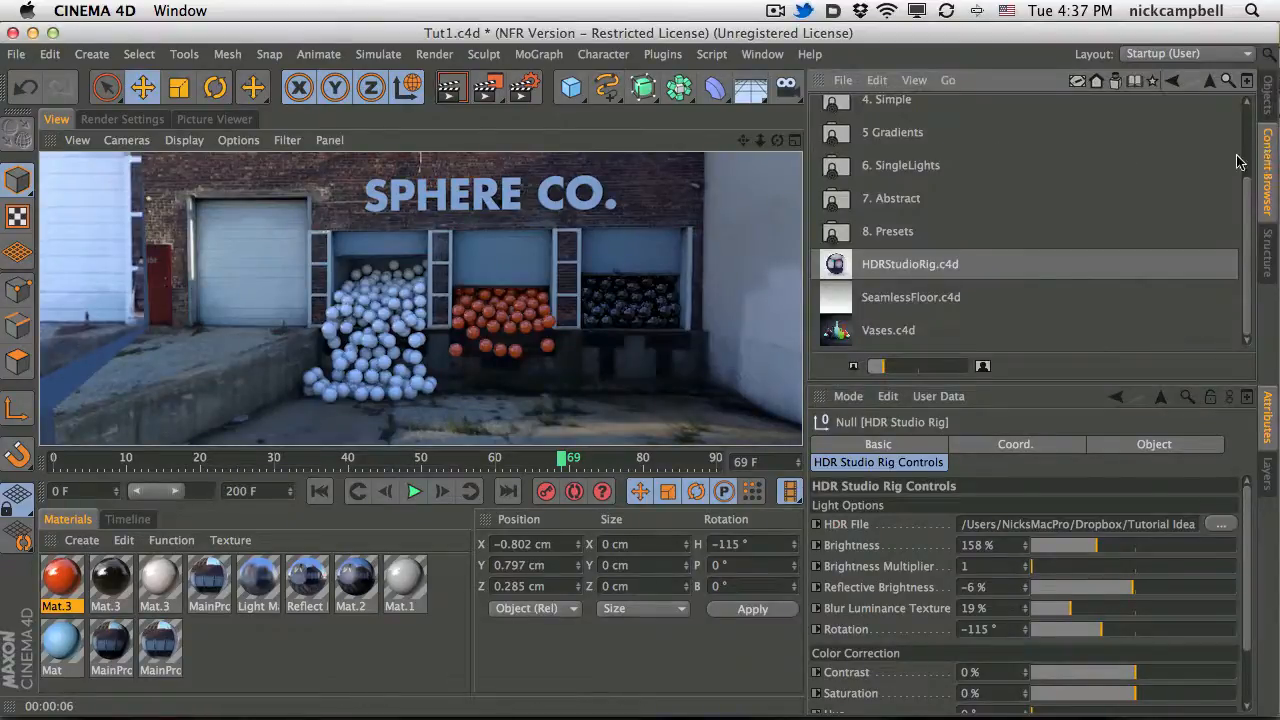
click(1210, 90)
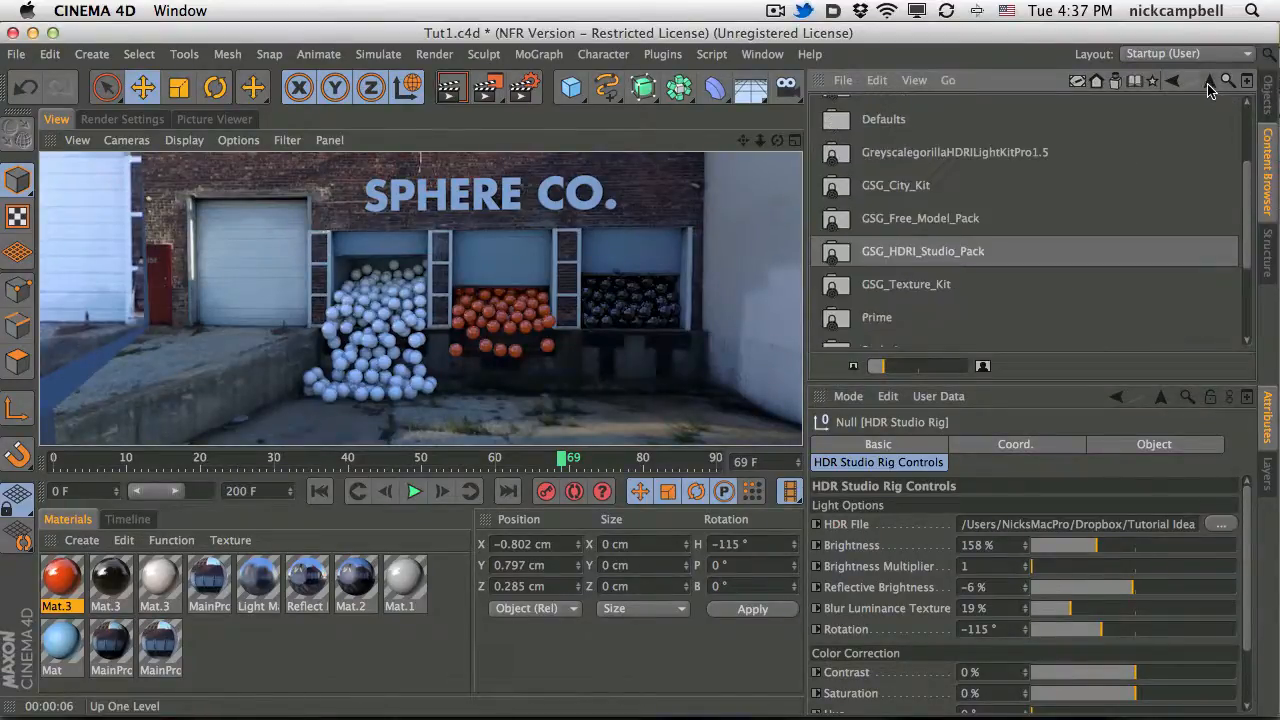
double_click(1028, 155)
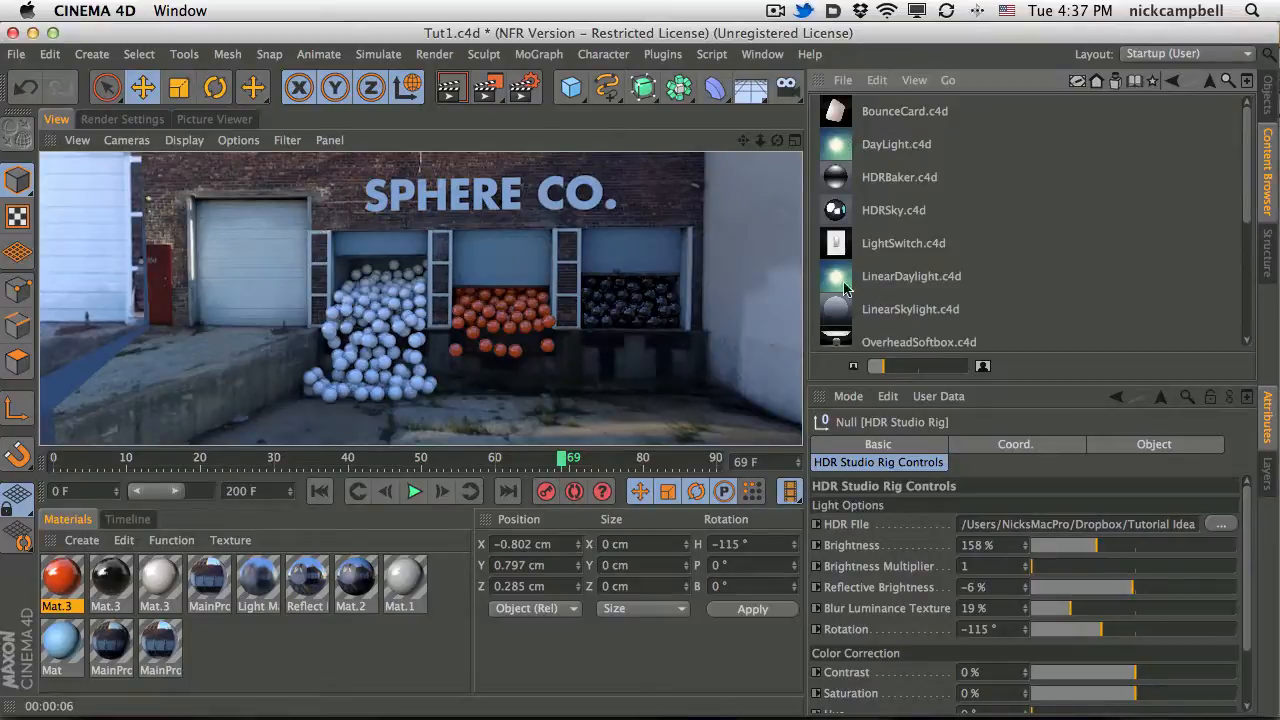
drag(1250, 195, 1254, 239)
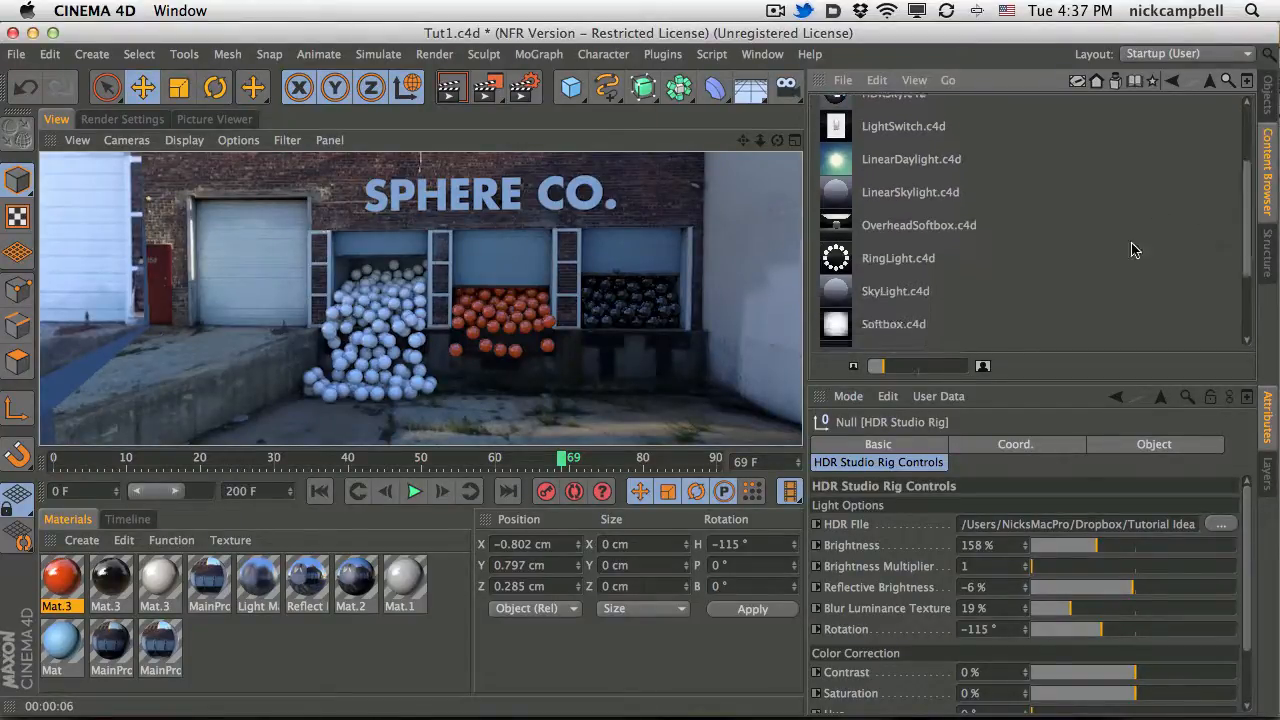
double_click(840, 228)
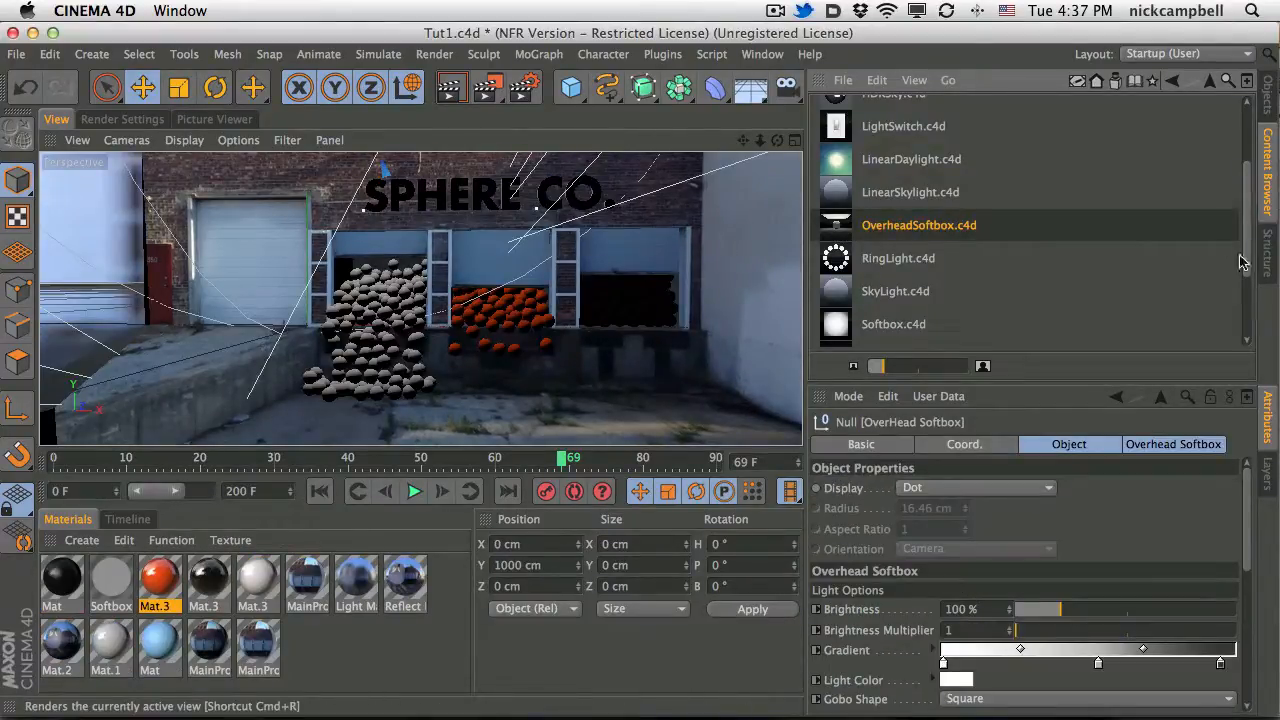
click(1270, 108)
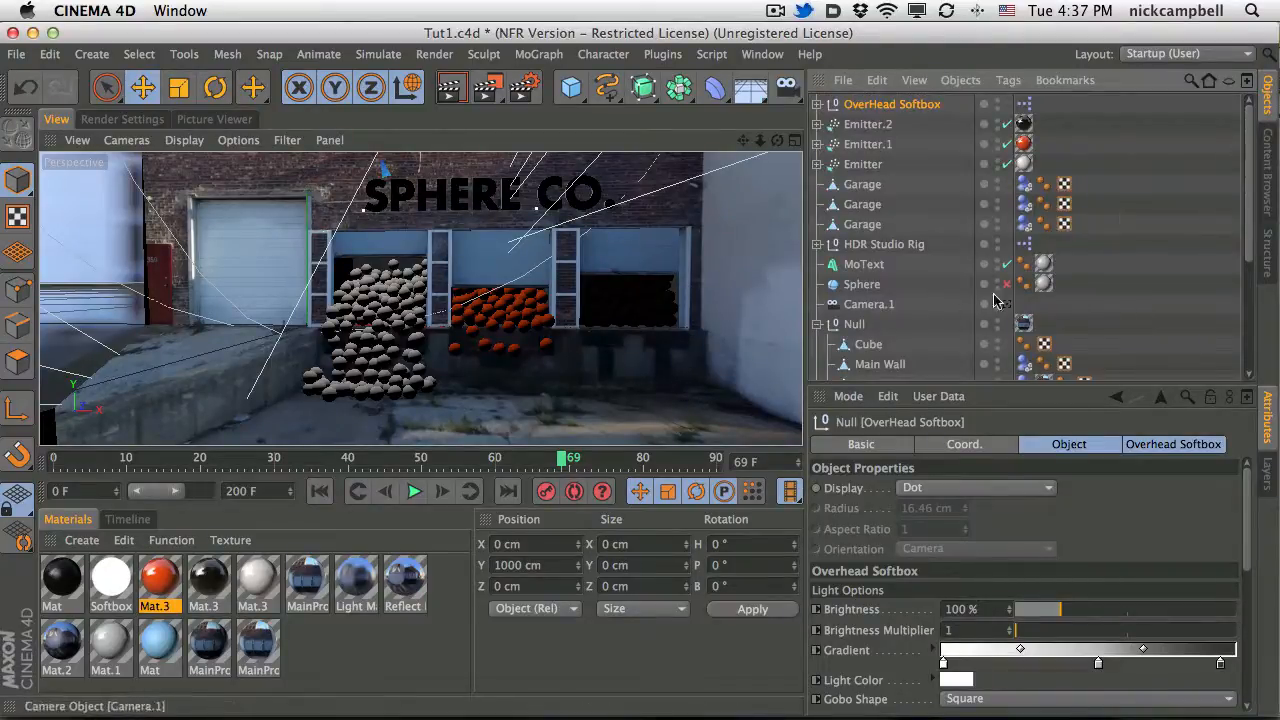
Reduce the overhead softbox's Overall Scale to 18% and lower it to a Y position of about 324 cm.
scroll(1253, 218, down, 5)
scroll(1253, 218, up, 5)
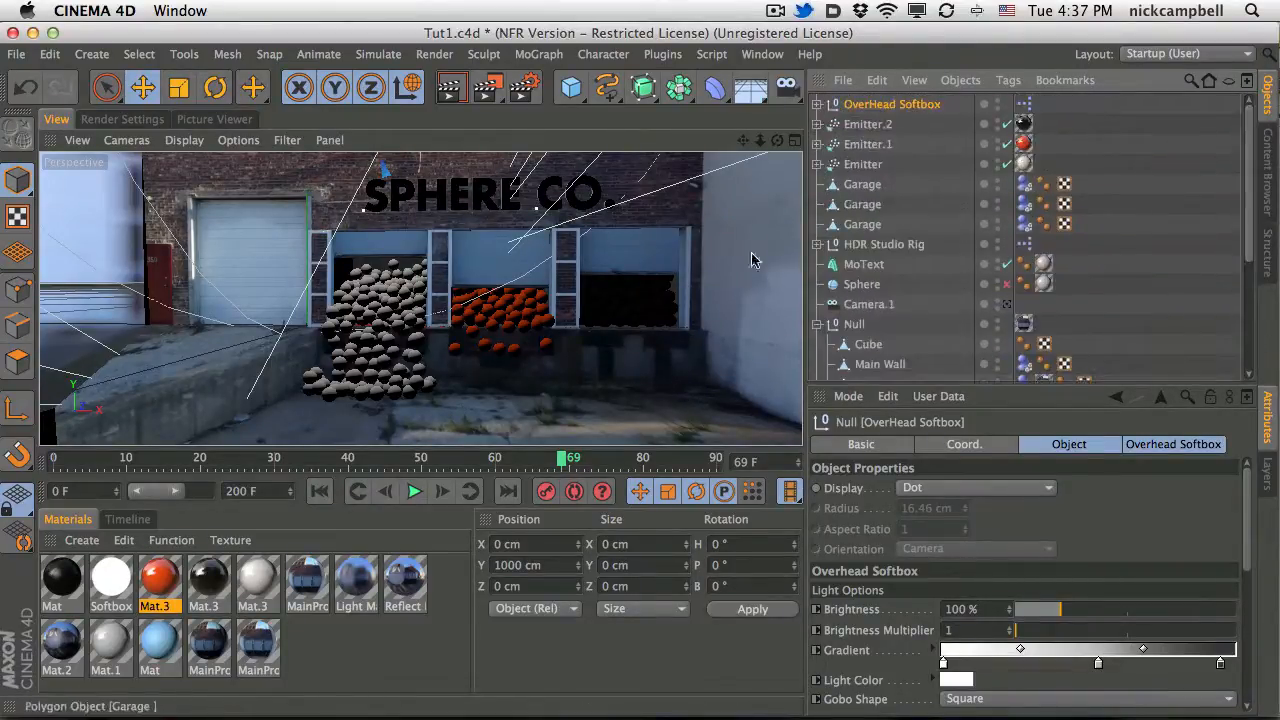
alt+drag(524, 311, 450, 328)
alt+right_drag(530, 280, 600, 340)
alt+drag(600, 340, 687, 355)
alt+right_drag(543, 300, 305, 212)
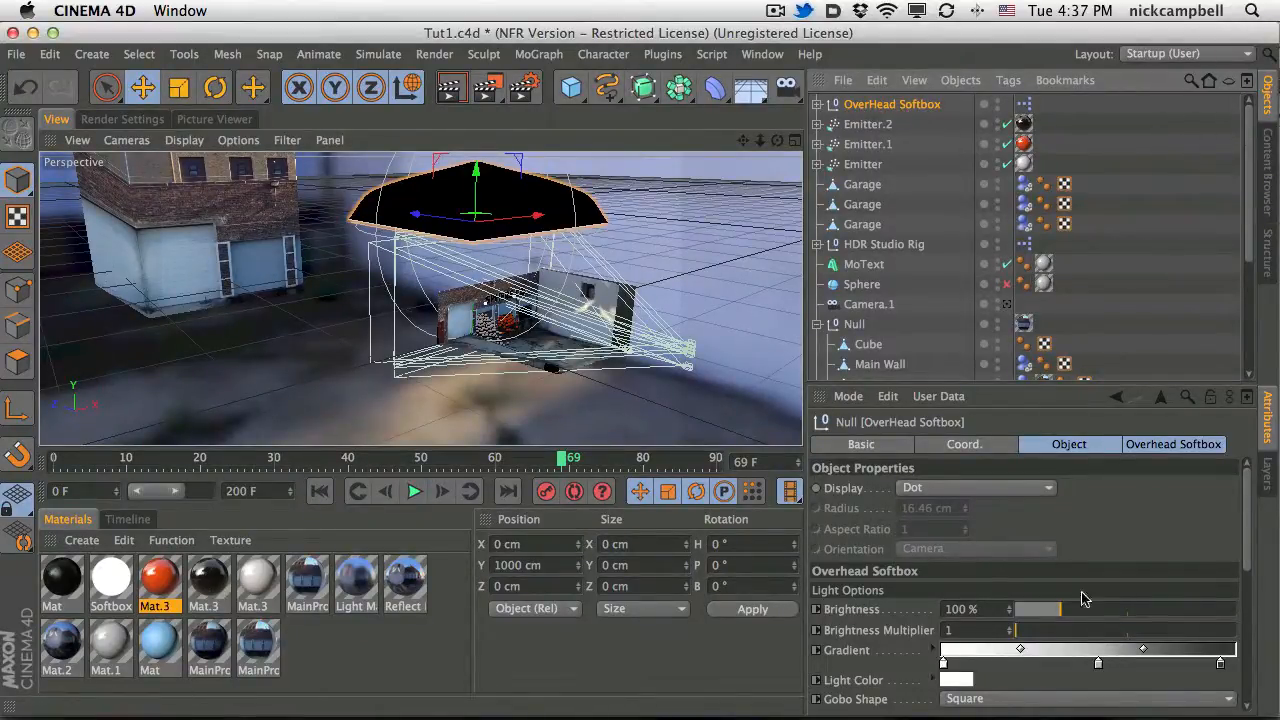
scroll(1247, 494, down, 3)
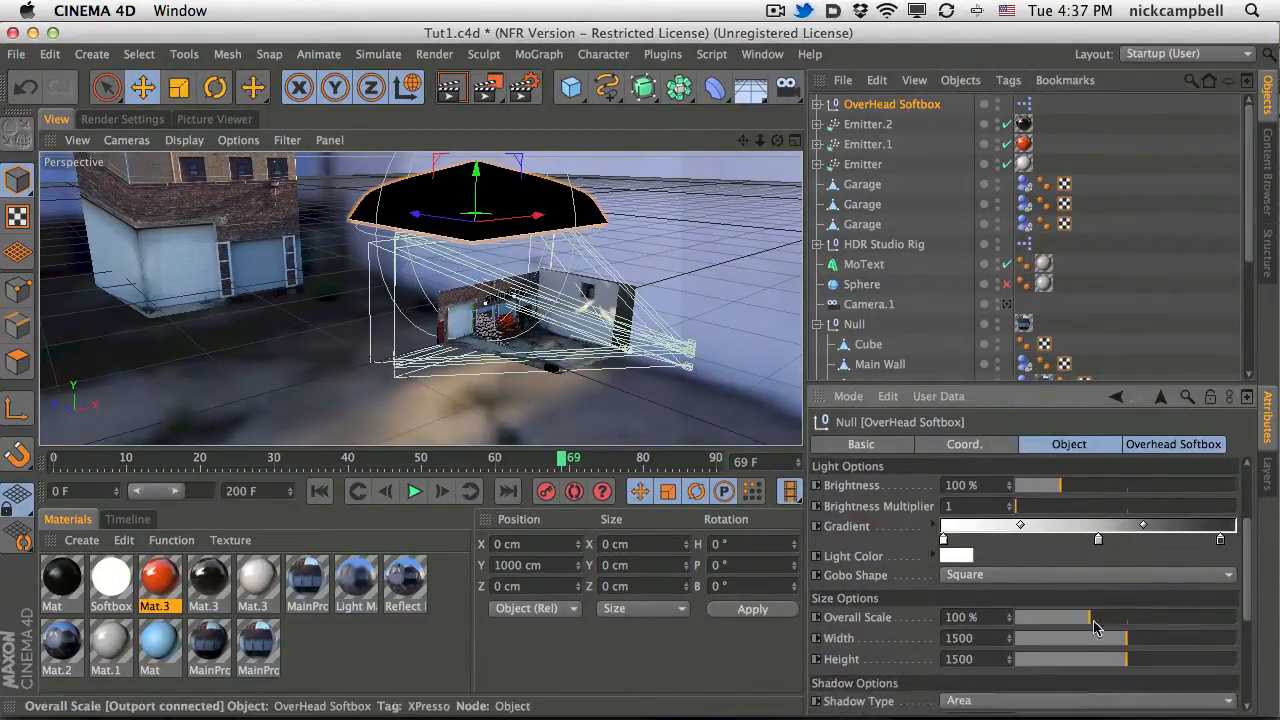
drag(1092, 628, 1028, 628)
drag(477, 176, 482, 247)
Move the overhead softbox into the white spheres' garage opening, at about X 130, Y 204, Z 115 cm.
alt+drag(572, 297, 689, 290)
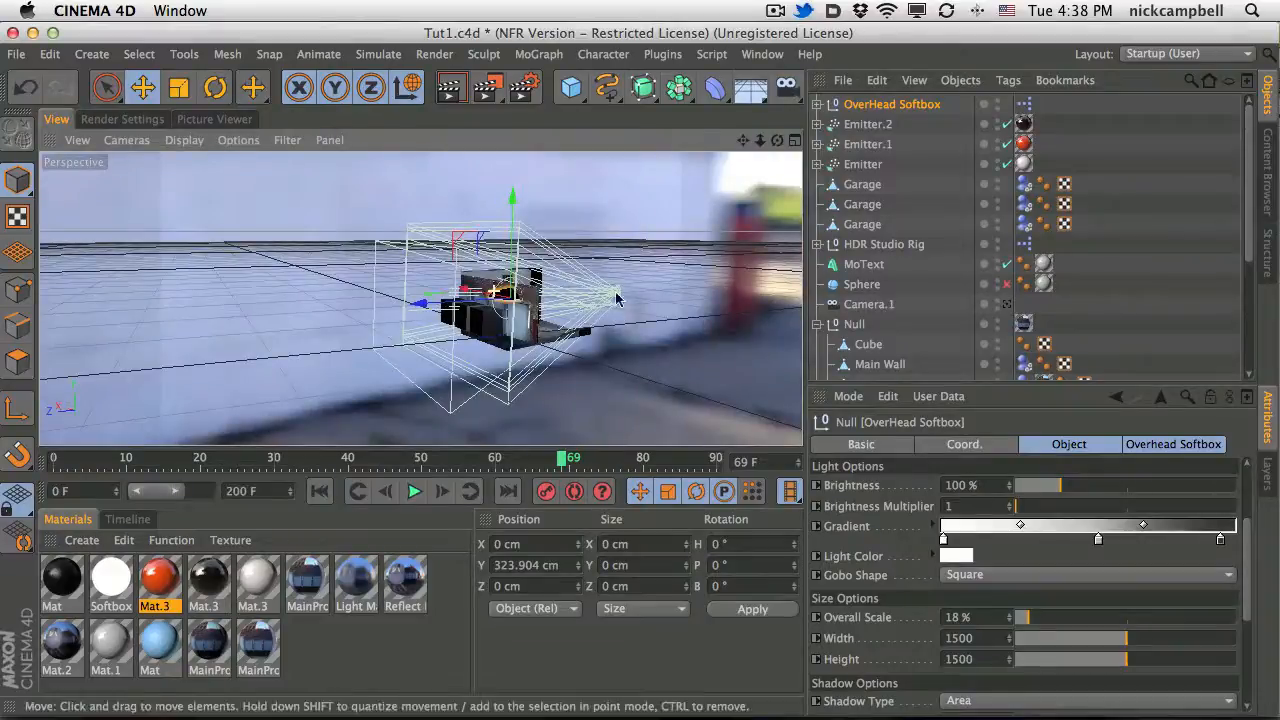
alt+right_drag(659, 288, 760, 288)
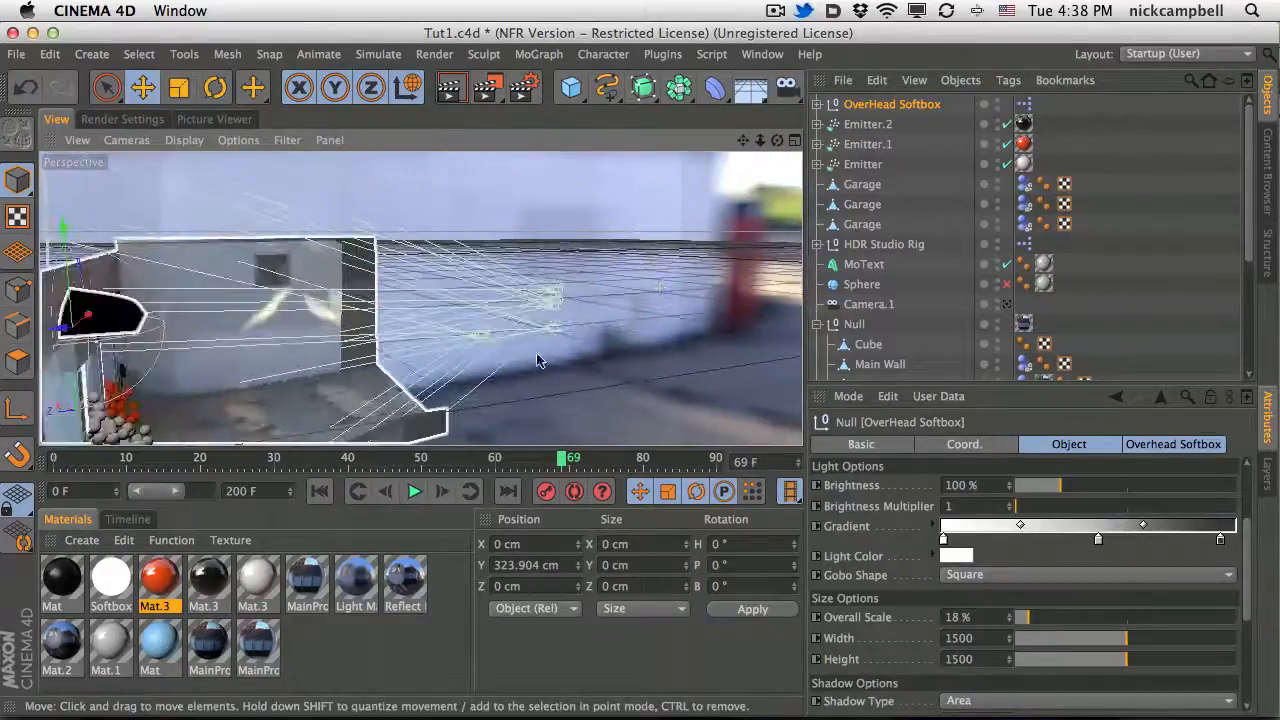
alt+drag(537, 361, 421, 325)
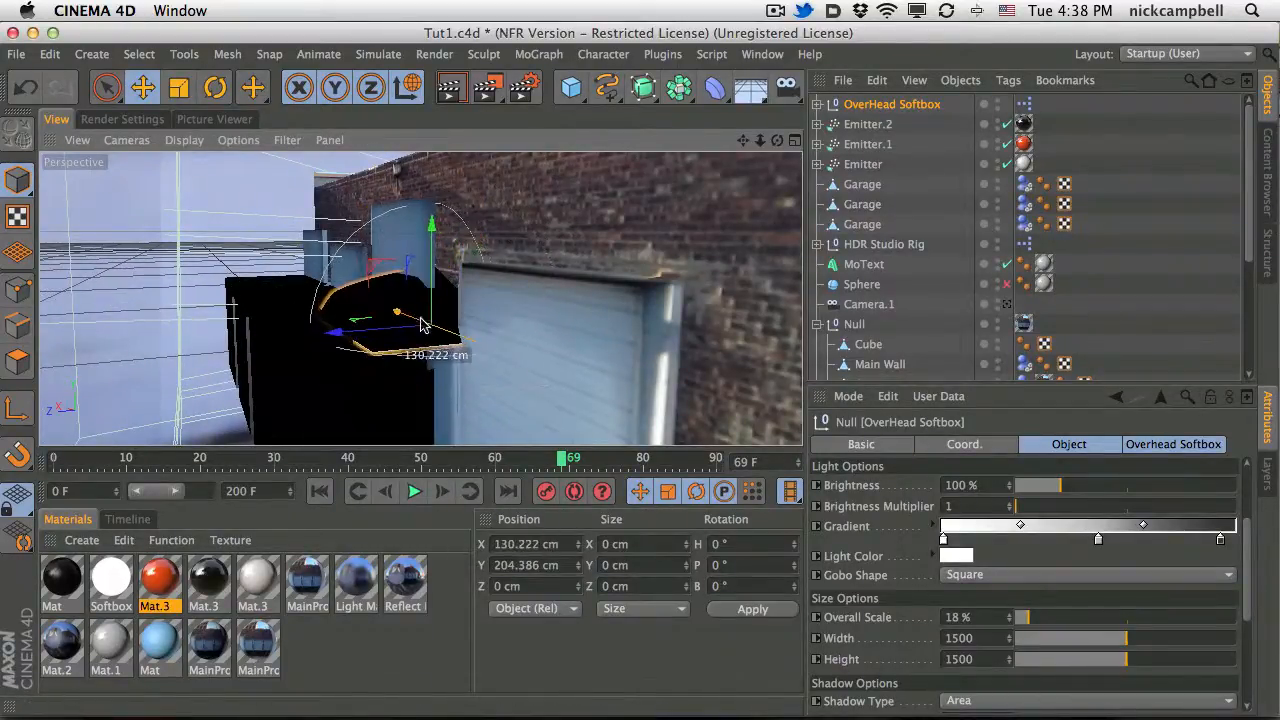
drag(335, 331, 250, 340)
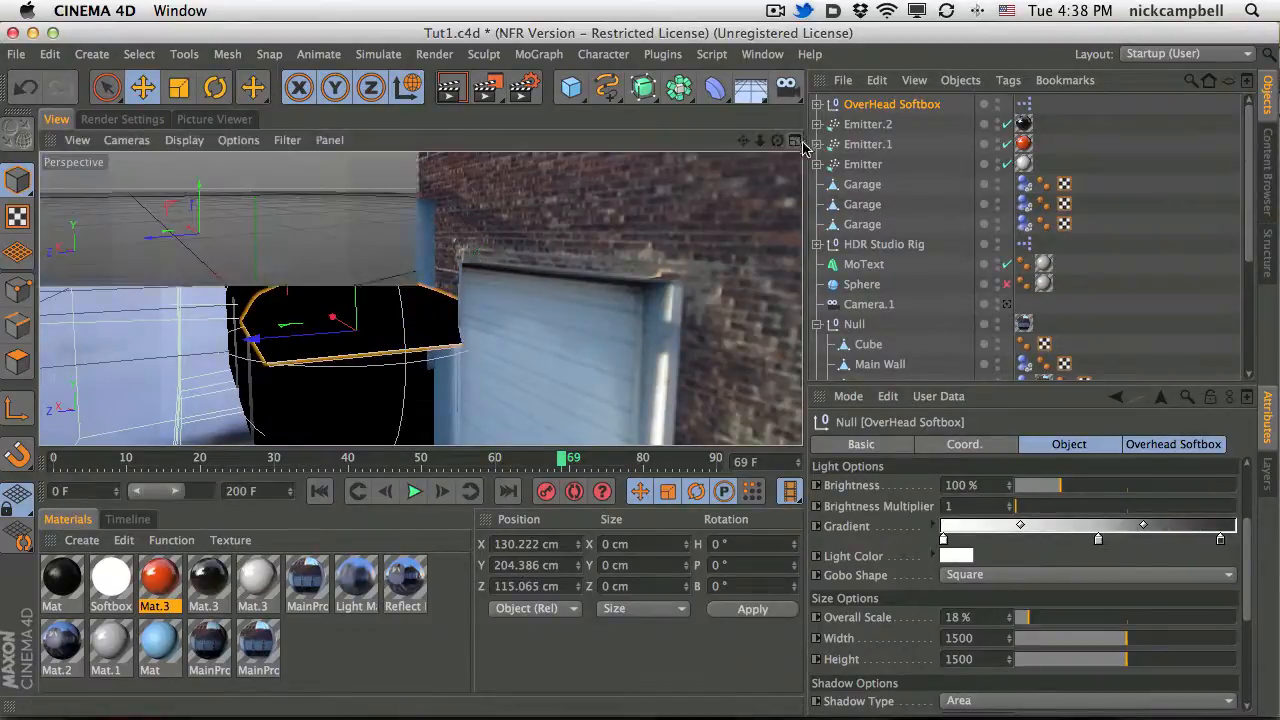
Resize the overhead softbox to Width 1003 and Height 1030, and center it above the white spheres at about X 164 cm.
click(796, 141)
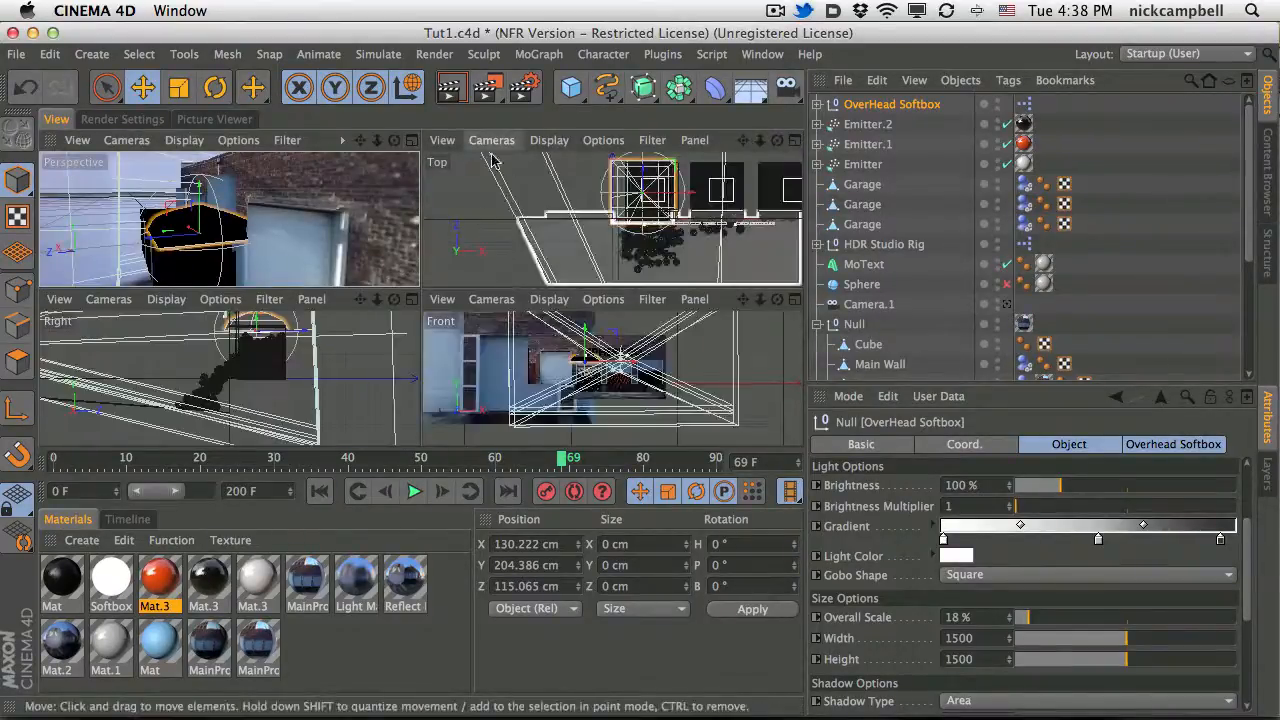
click(793, 142)
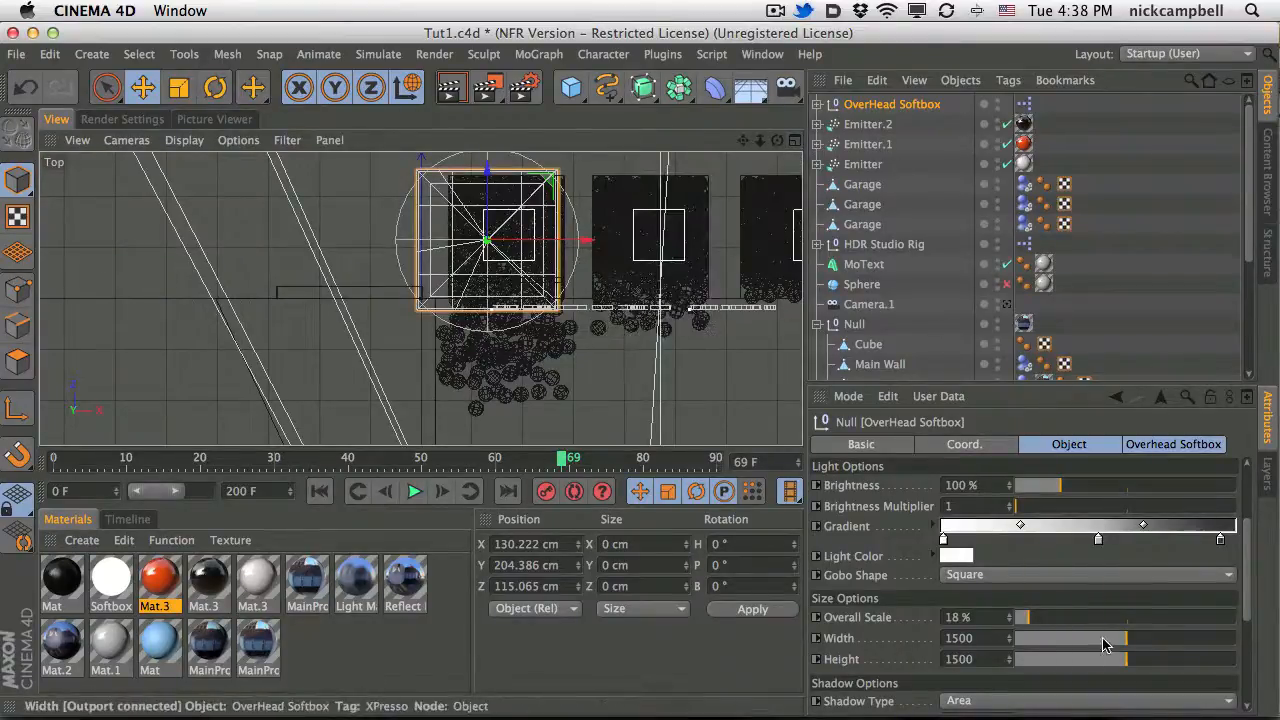
drag(1104, 645, 1092, 668)
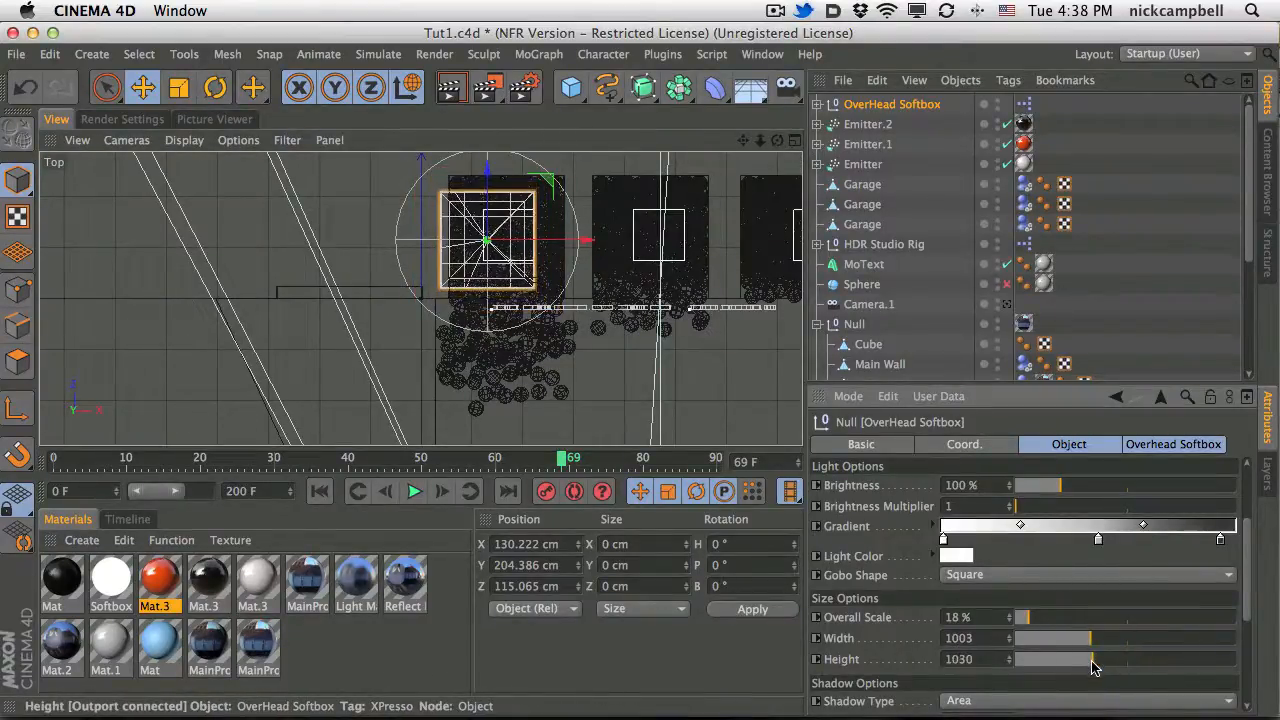
drag(551, 241, 570, 241)
click(793, 141)
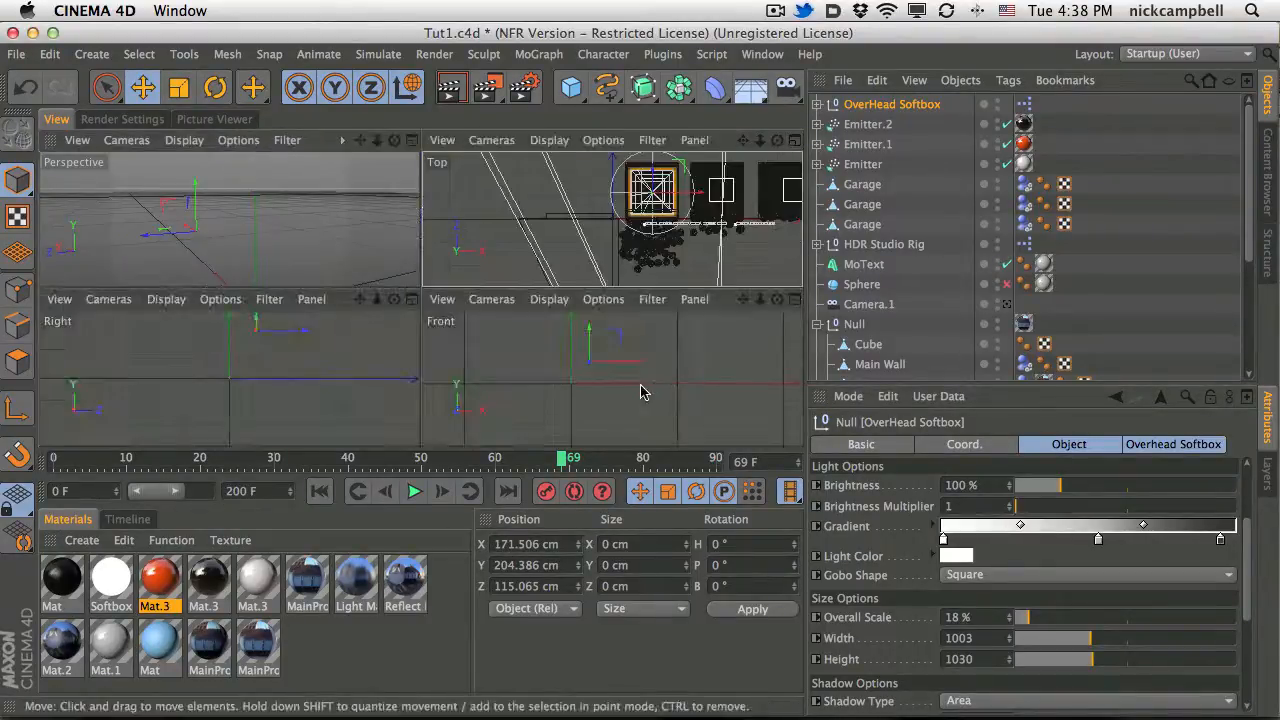
middle_click(642, 392)
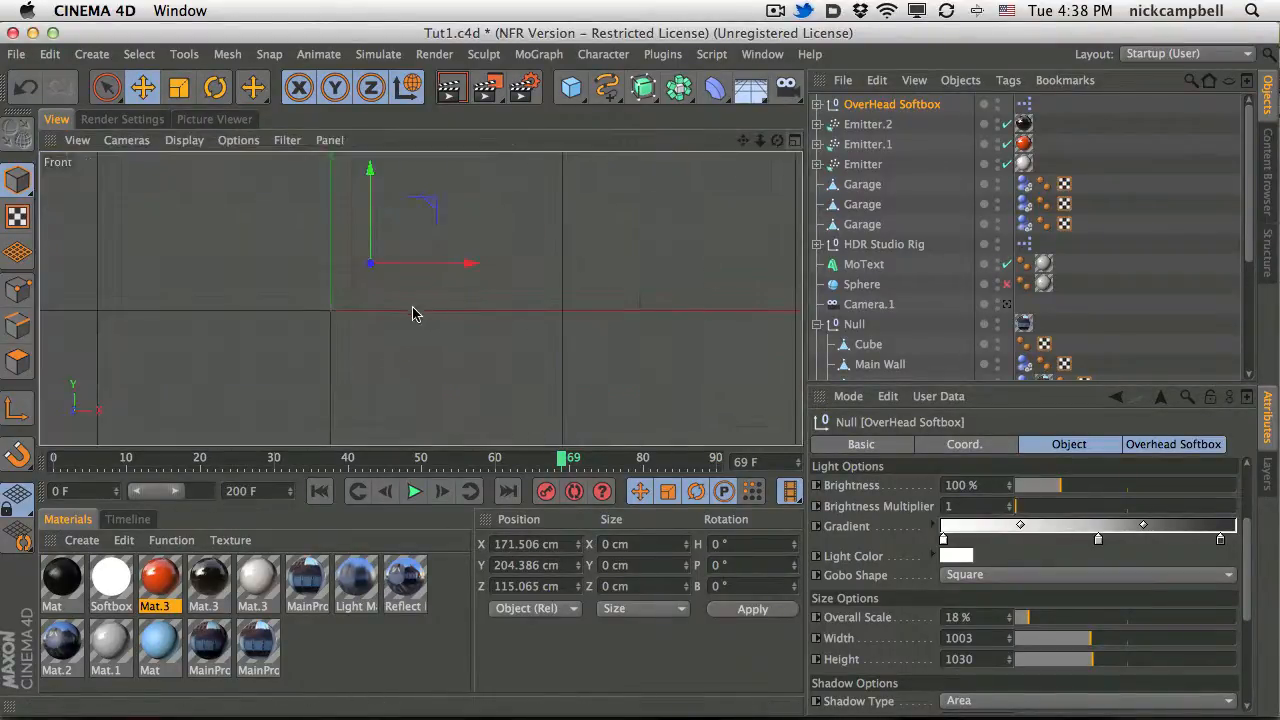
alt+right_drag(431, 305, 606, 252)
alt+middle_drag(281, 233, 323, 280)
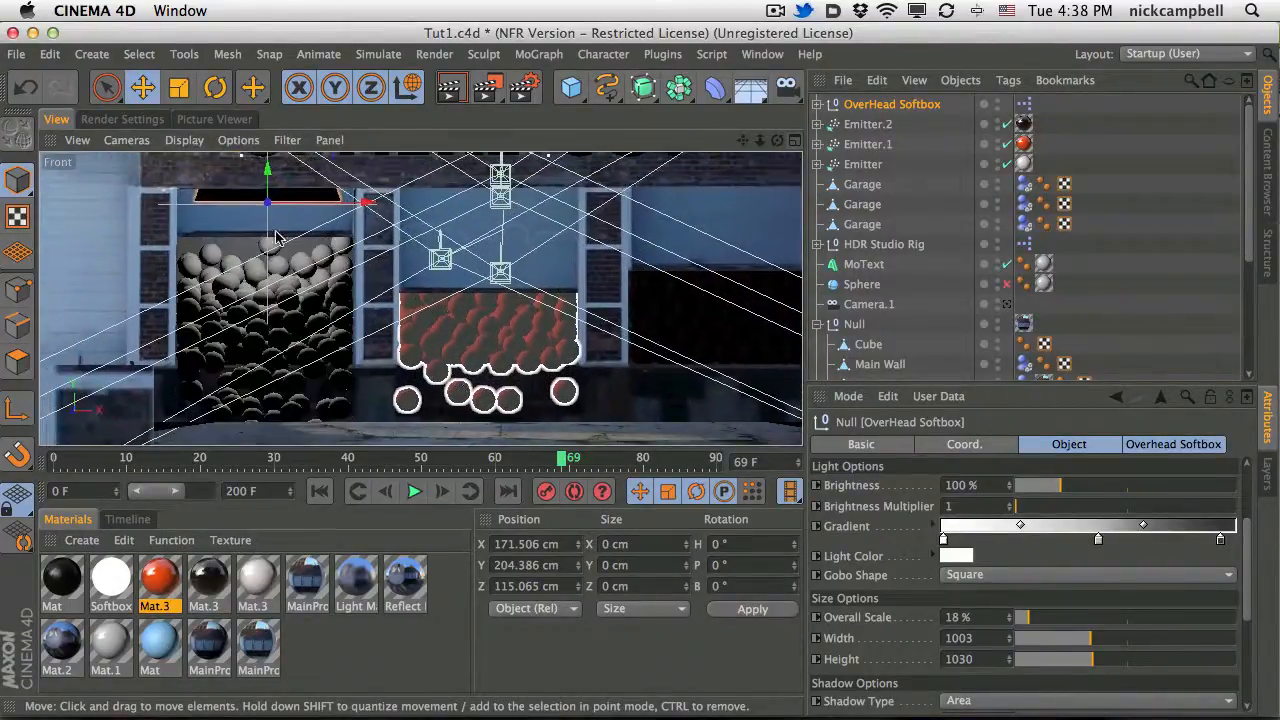
alt+drag(305, 270, 313, 269)
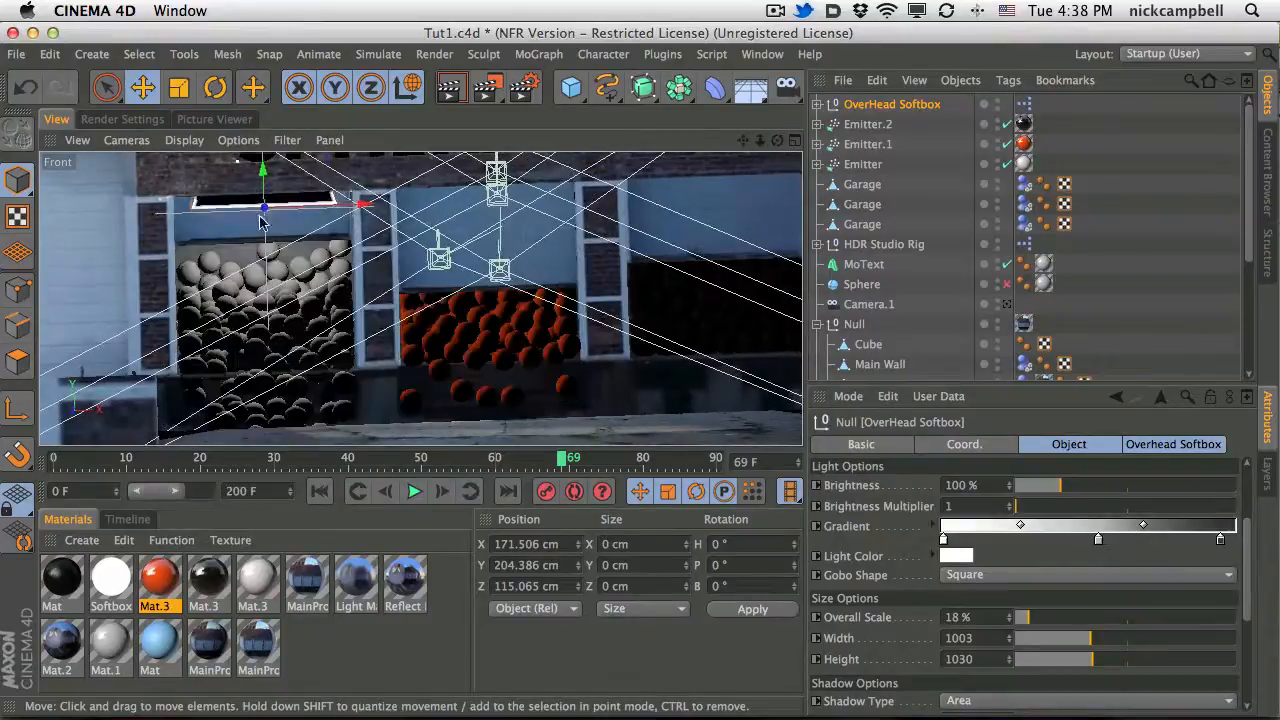
drag(263, 213, 259, 214)
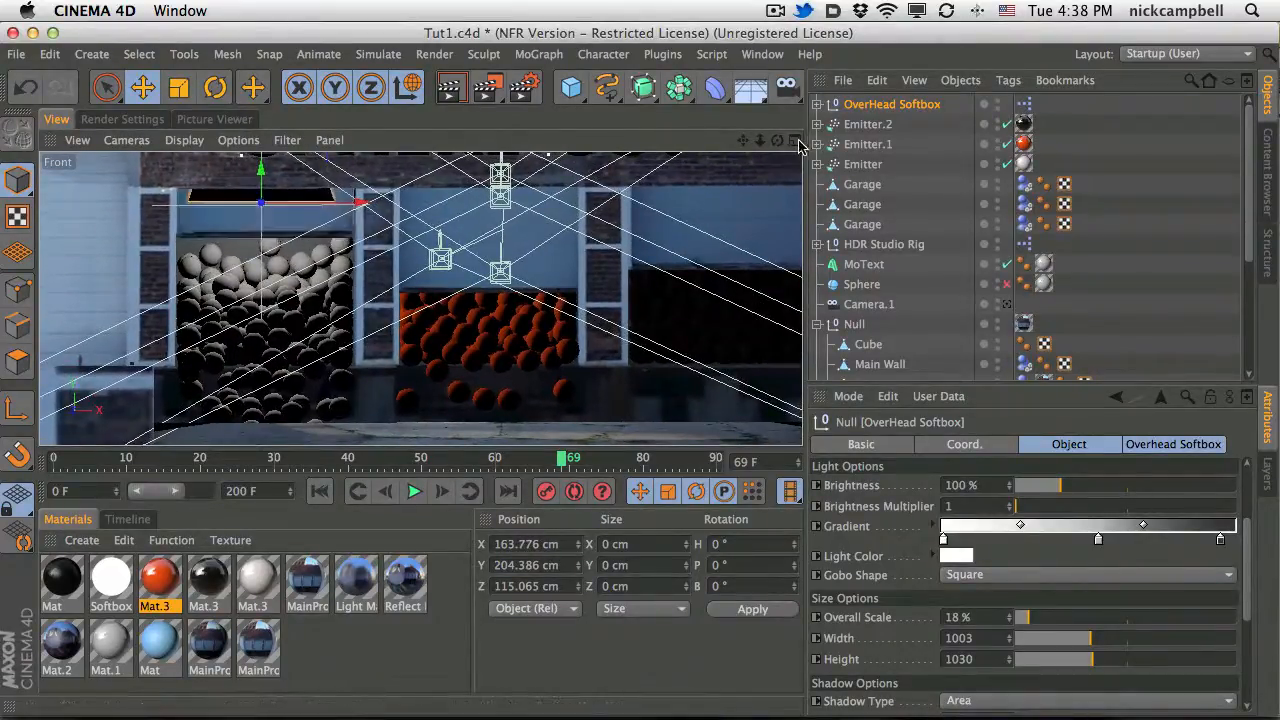
Move the overhead softbox to about Z 140 cm and reduce it to Width 868 and Height 882.
middle_click(416, 194)
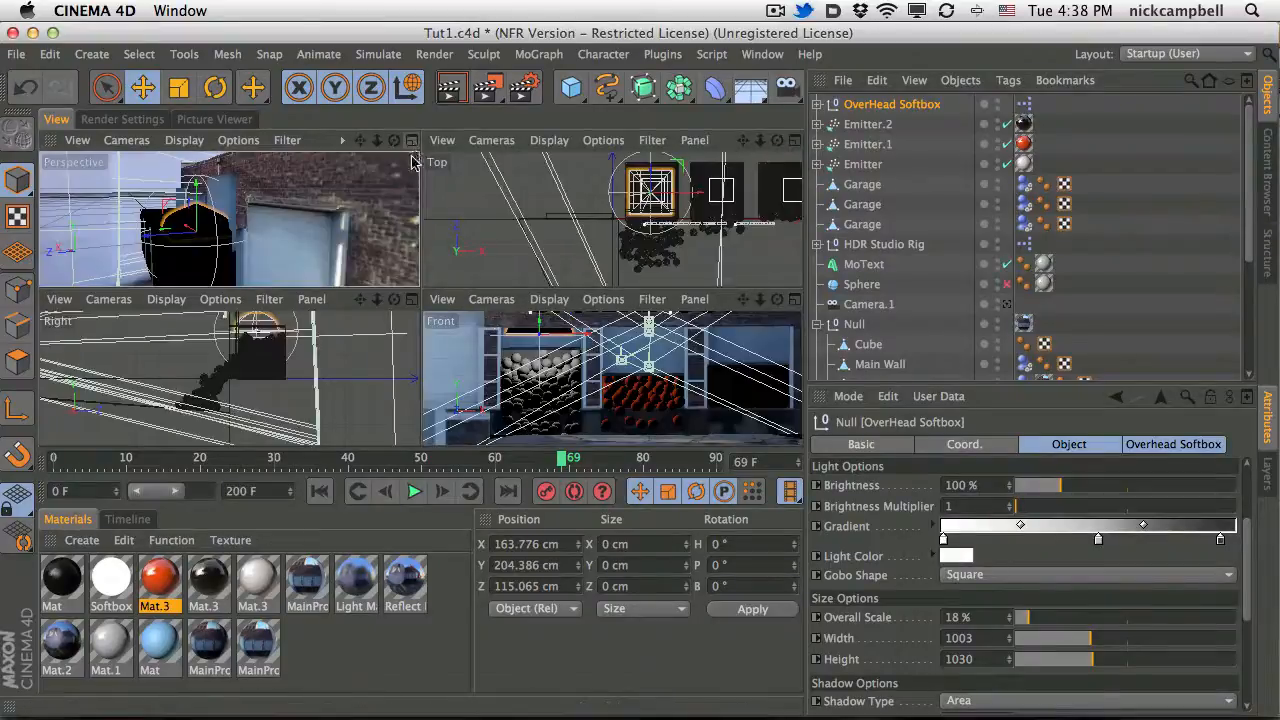
middle_click(338, 180)
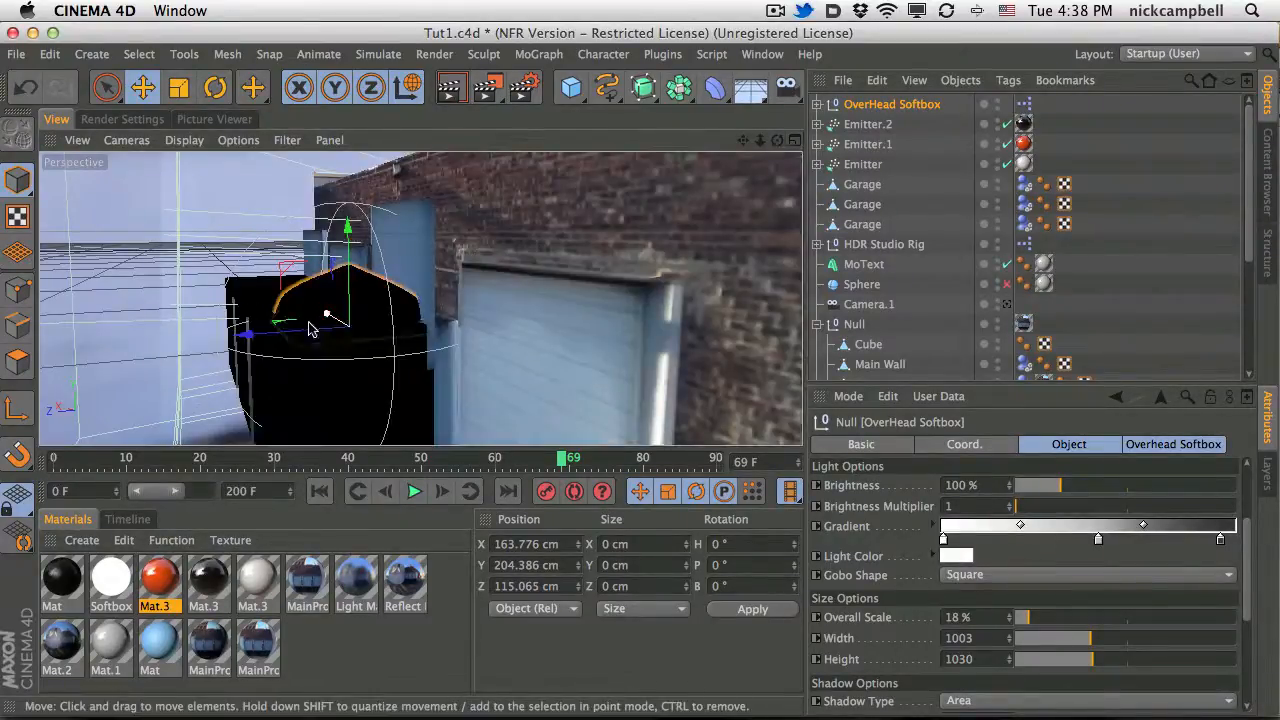
drag(310, 332, 282, 340)
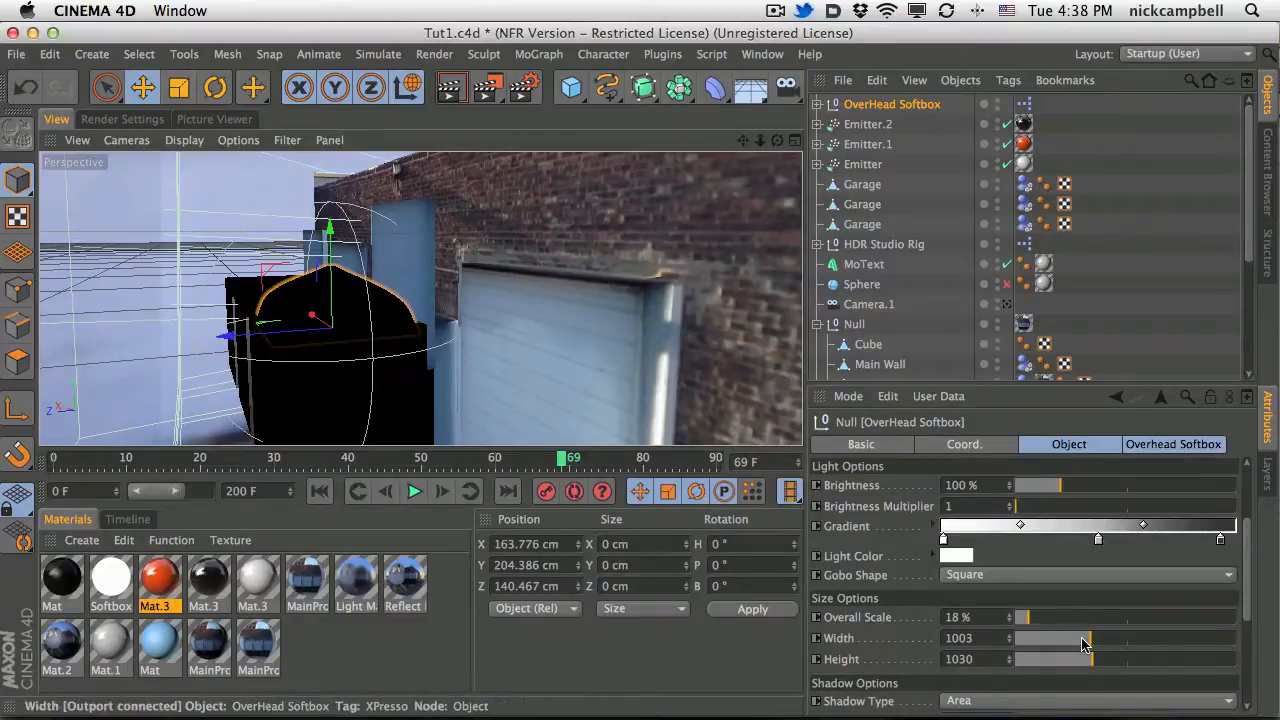
drag(1089, 638, 1078, 638)
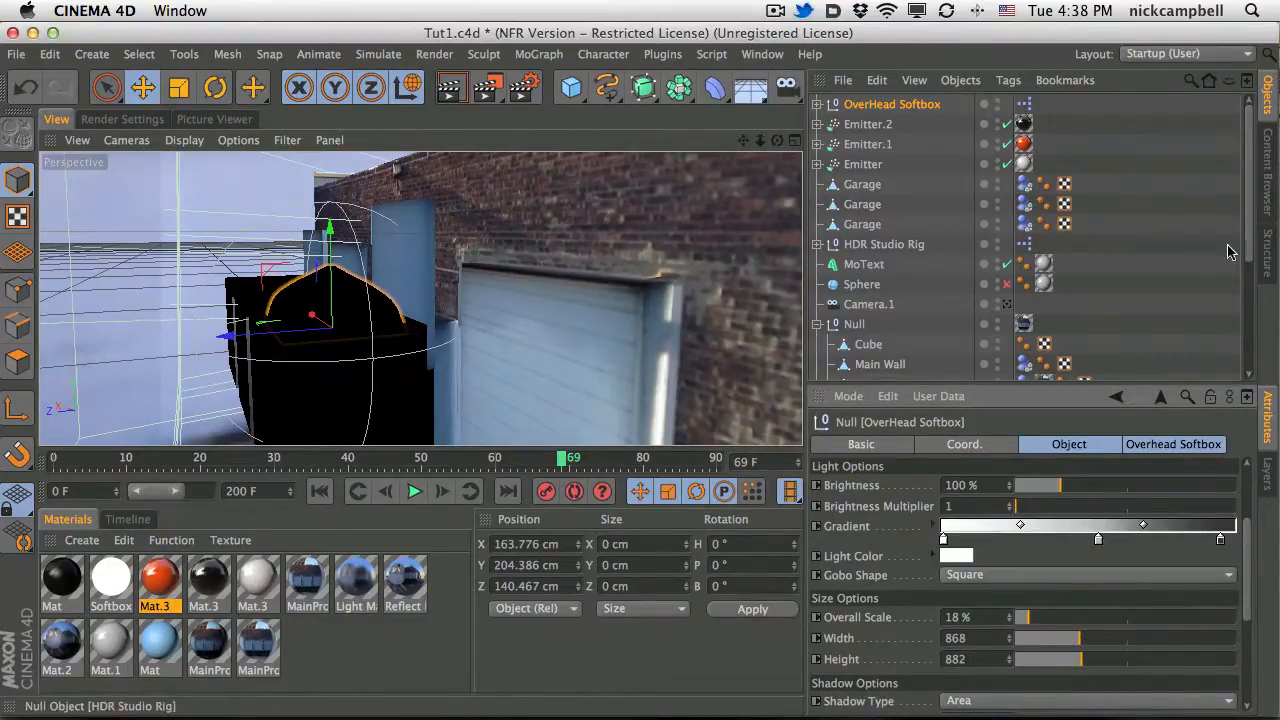
Look through the Projector Camera and render the view to check the softbox lighting.
scroll(1229, 252, down, 5)
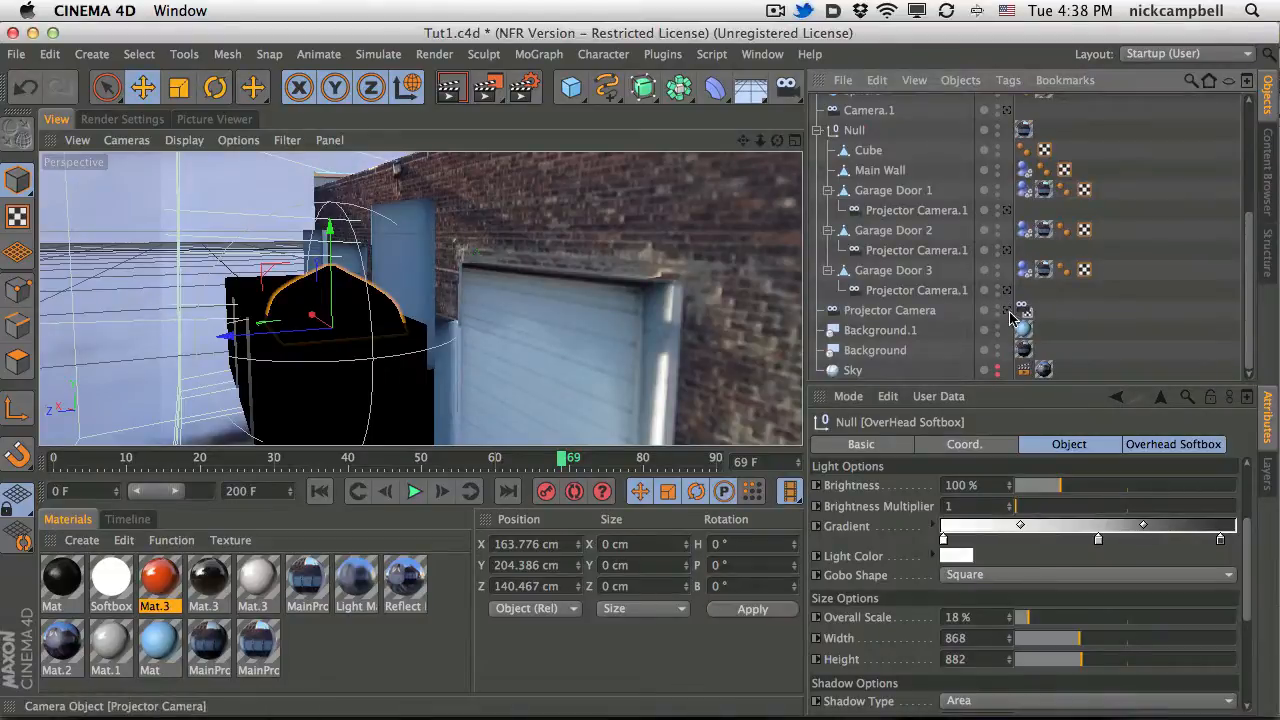
click(1008, 311)
click(447, 92)
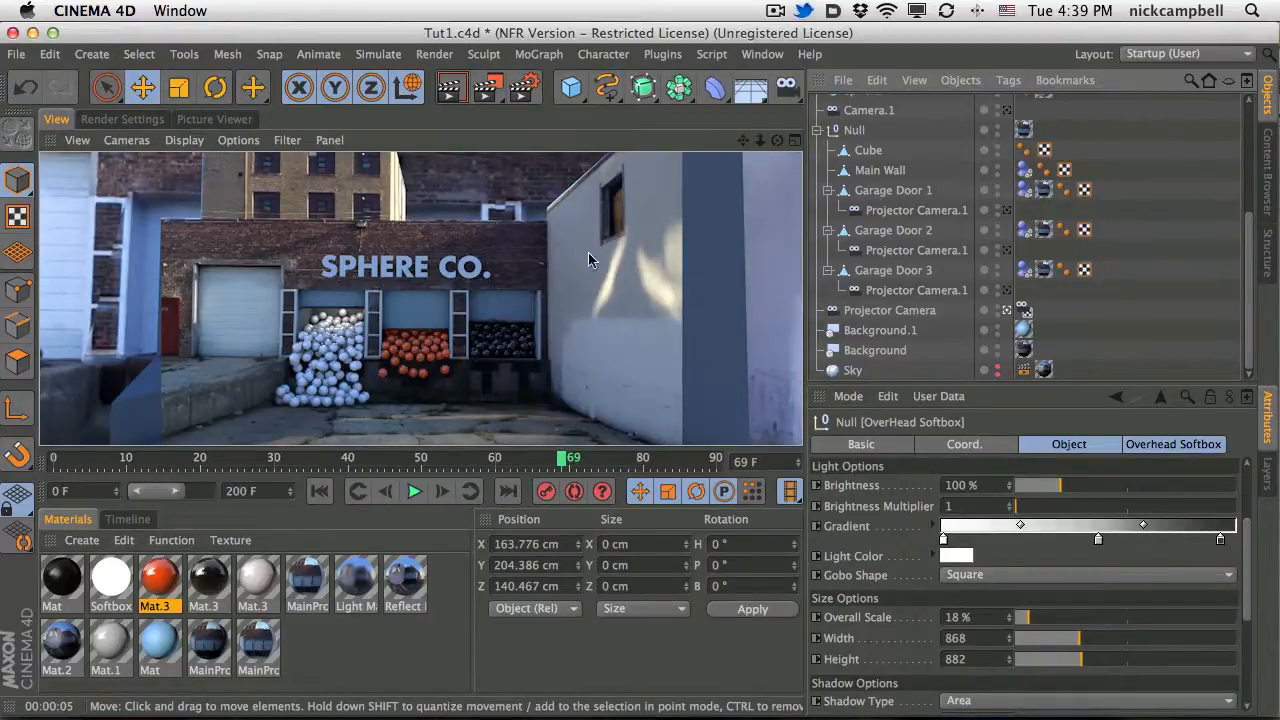
Duplicate the overhead softbox along X to the middle garage opening, at about X 455 cm.
drag(1248, 240, 1240, 82)
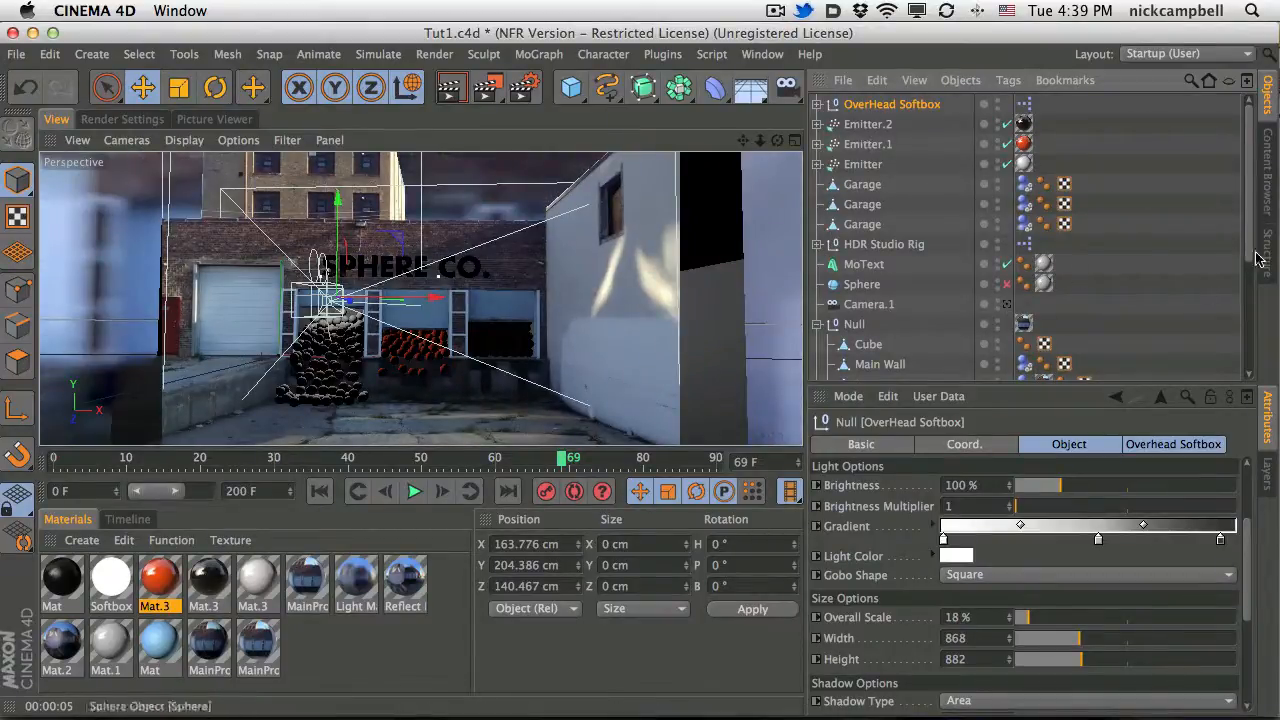
drag(1253, 235, 1272, 388)
middle_click(614, 211)
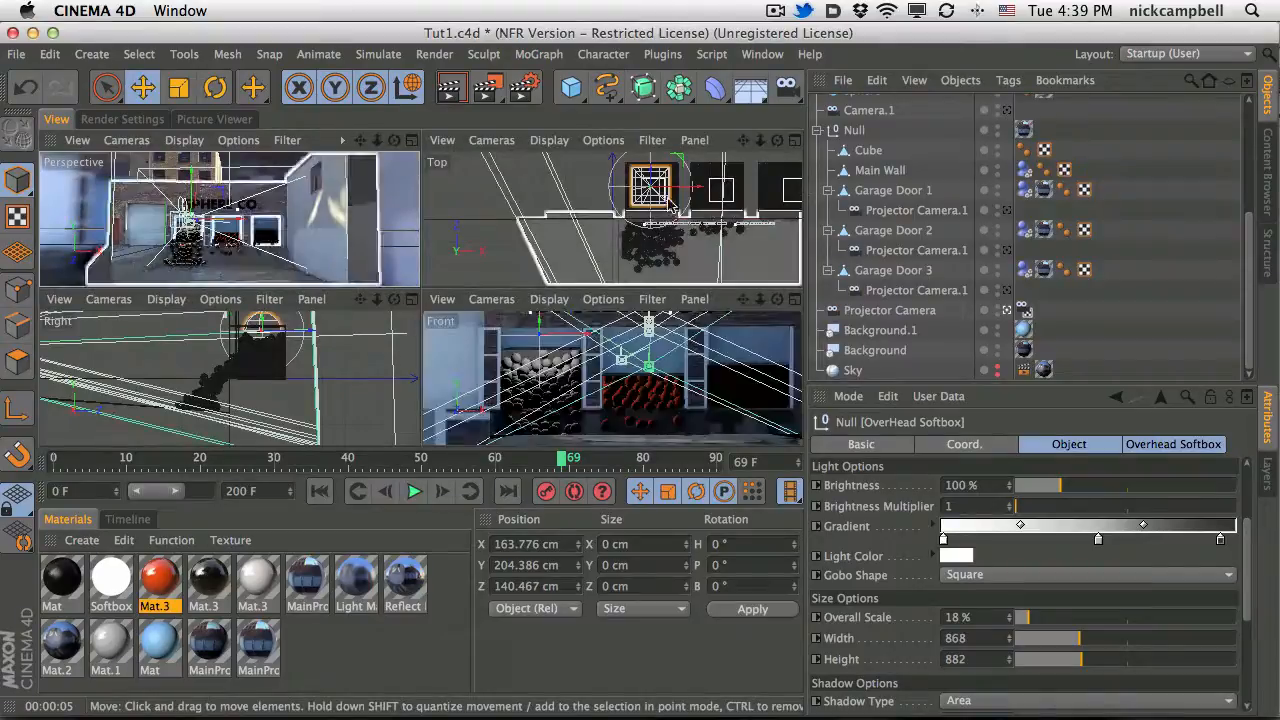
scroll(684, 198, up, 3)
alt+middle_drag(633, 233, 588, 256)
scroll(930, 180, up, 5)
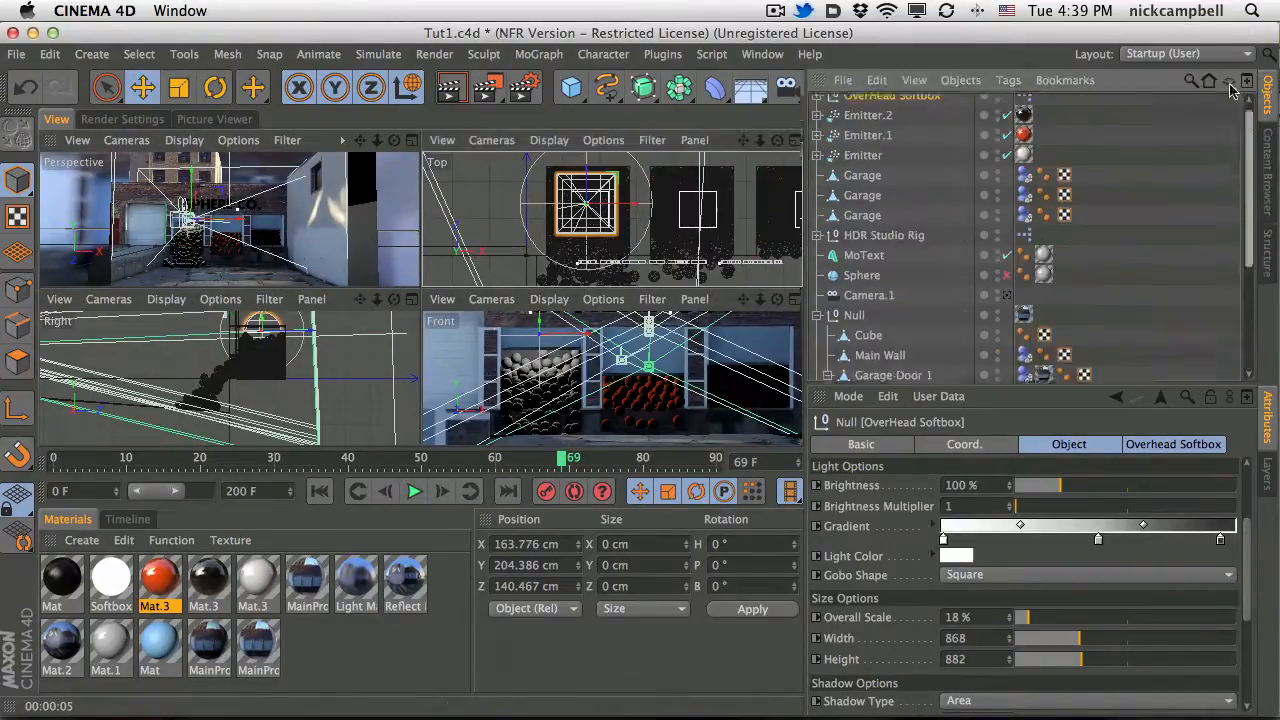
ctrl+drag(622, 212, 731, 210)
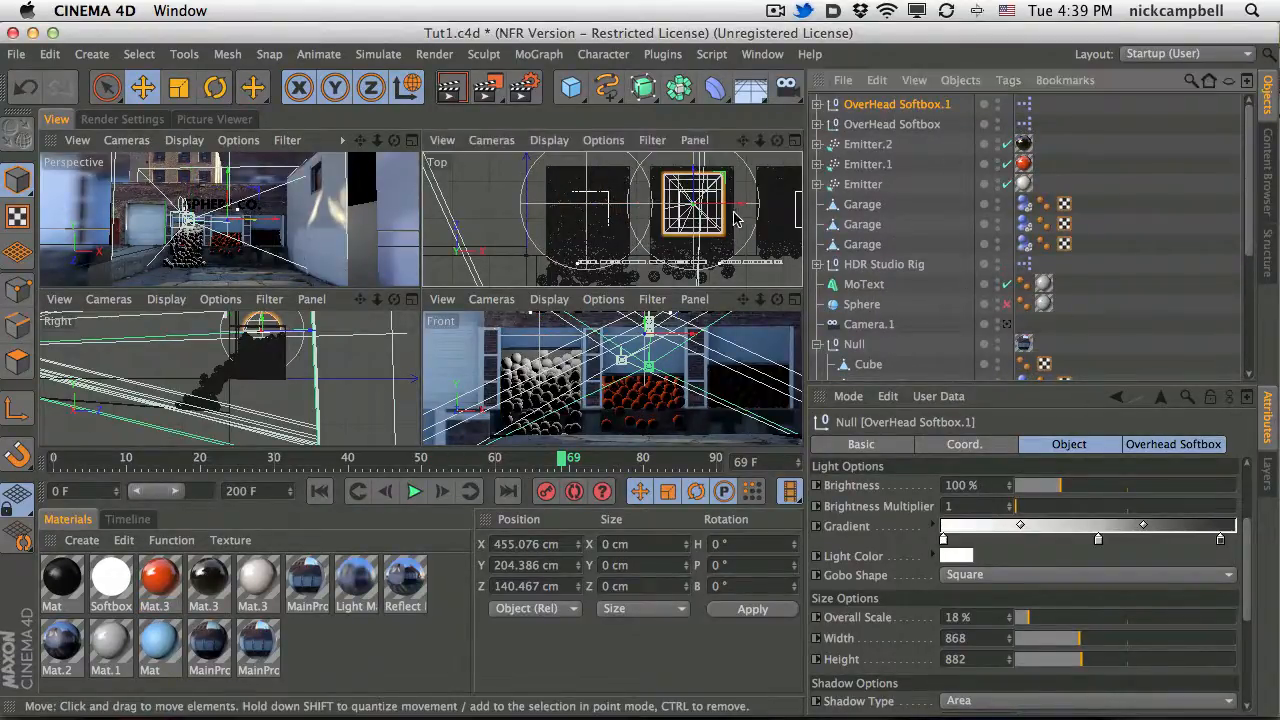
Duplicate the overhead softbox along X to the third garage opening, at about X 733 cm, and render the camera view.
ctrl+drag(731, 207, 1247, 137)
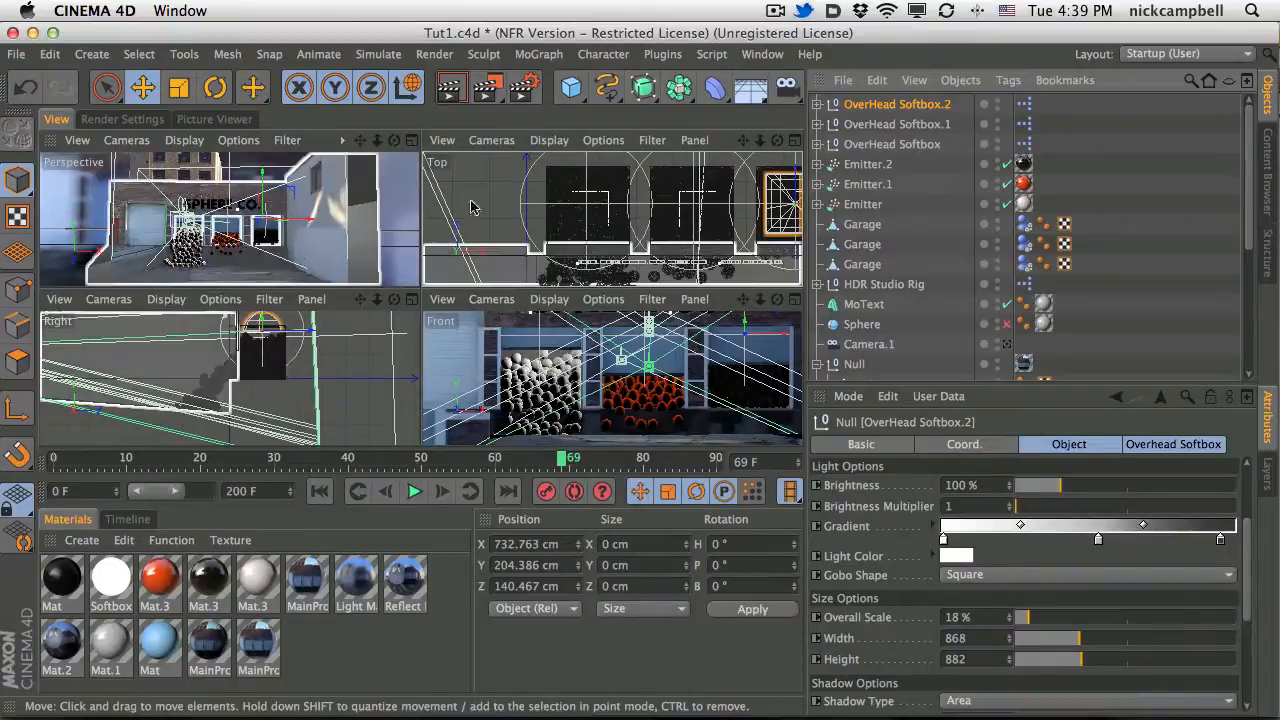
click(411, 142)
click(449, 90)
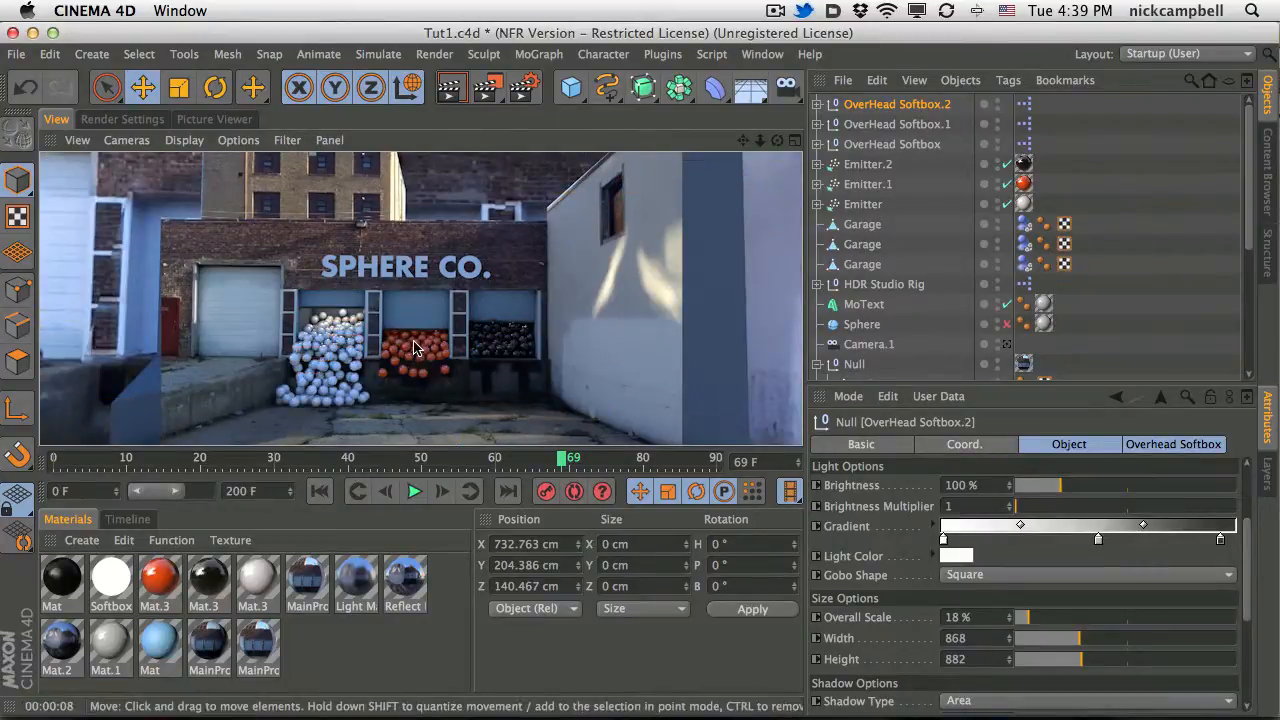
Play the simulation and extend the timeline's preview range to cover frames 0 to 200.
click(414, 491)
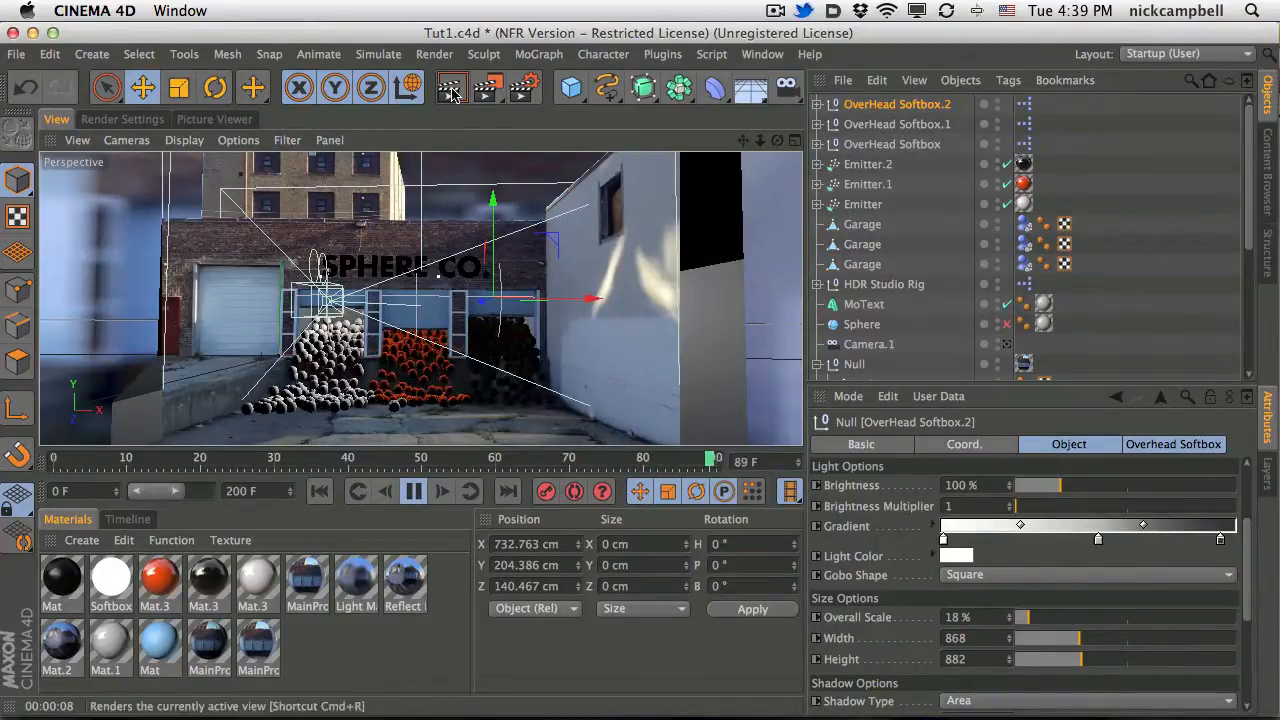
click(451, 92)
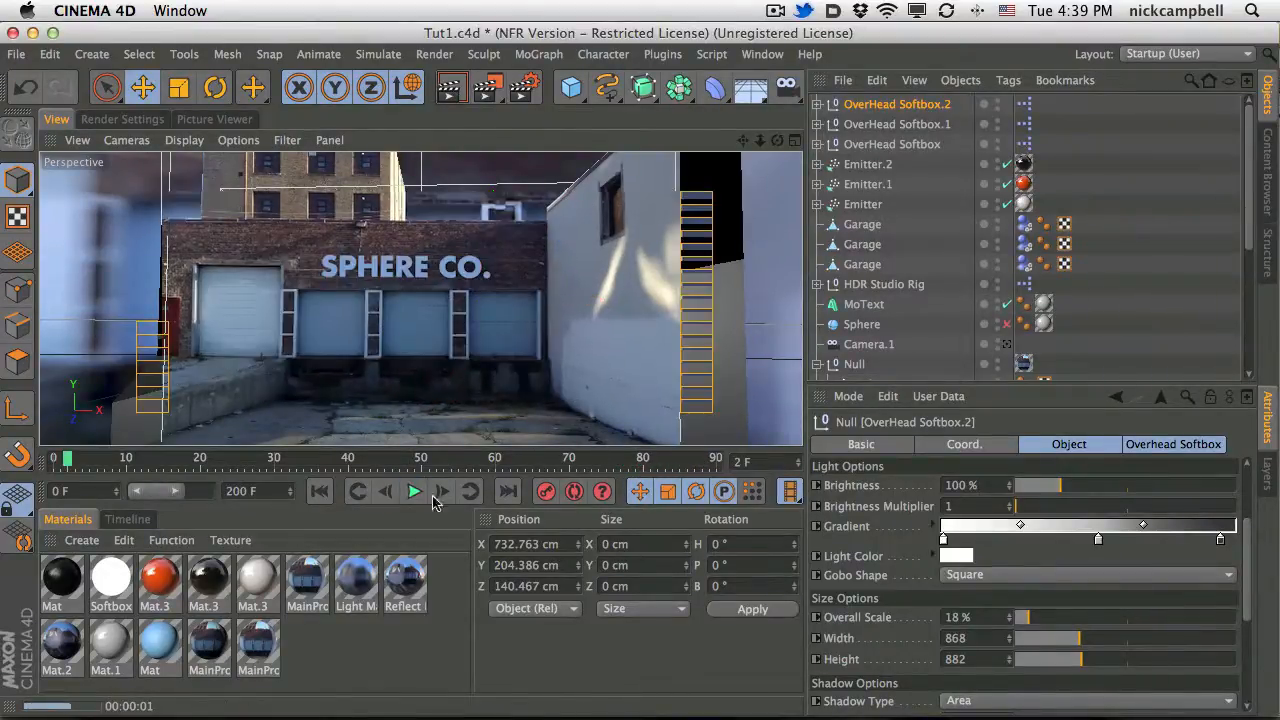
click(268, 490)
drag(172, 491, 214, 493)
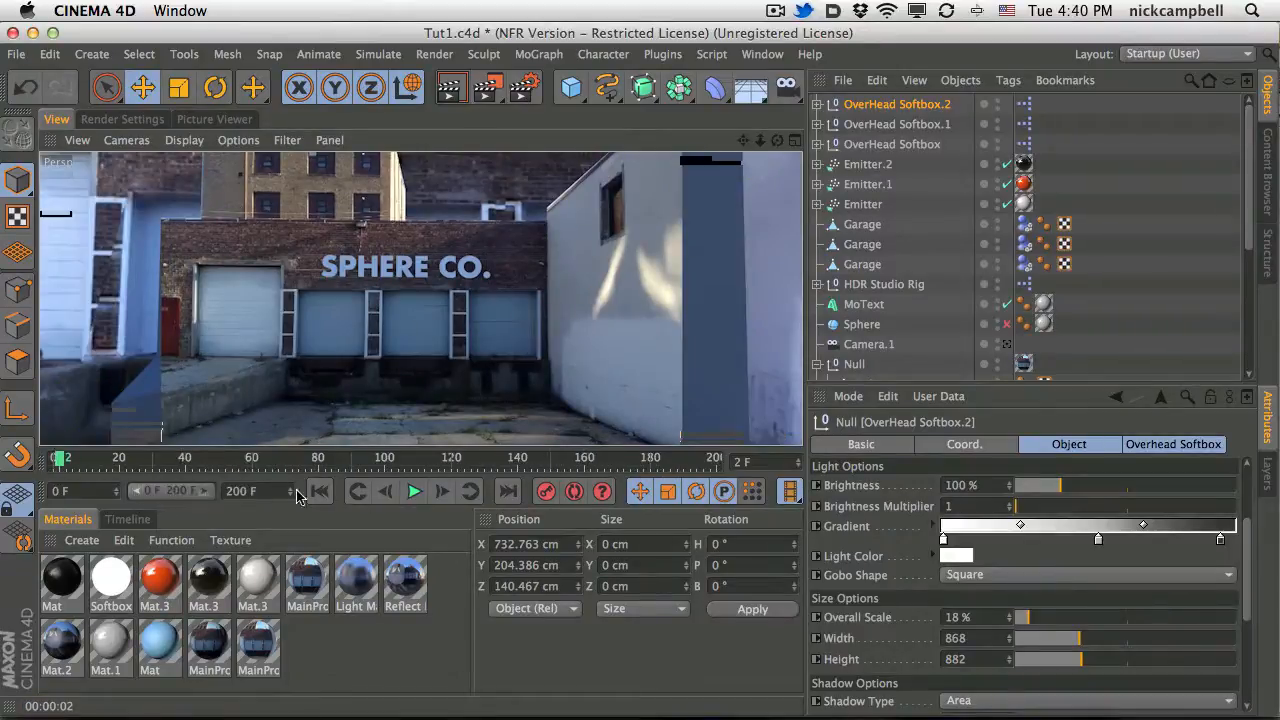
Play the sphere simulation up to frame 115 and render the view to check all three softbox-lit garage openings.
click(413, 492)
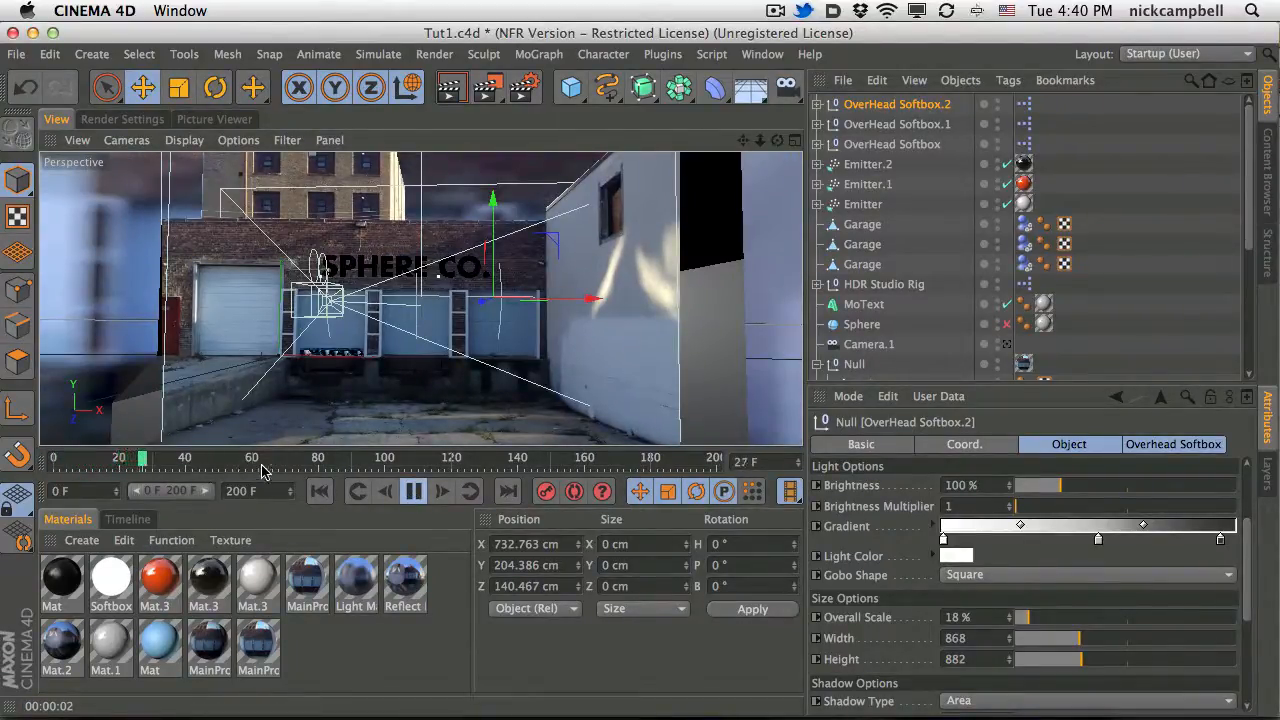
drag(288, 461, 295, 461)
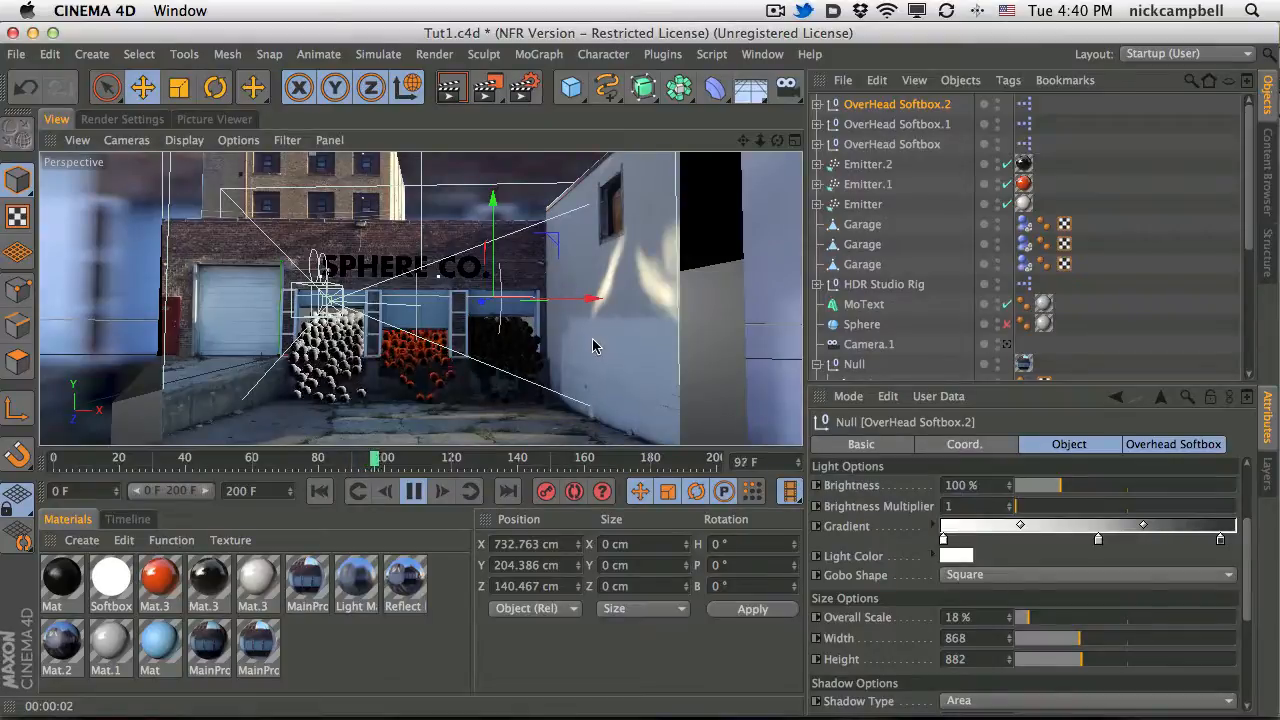
click(449, 92)
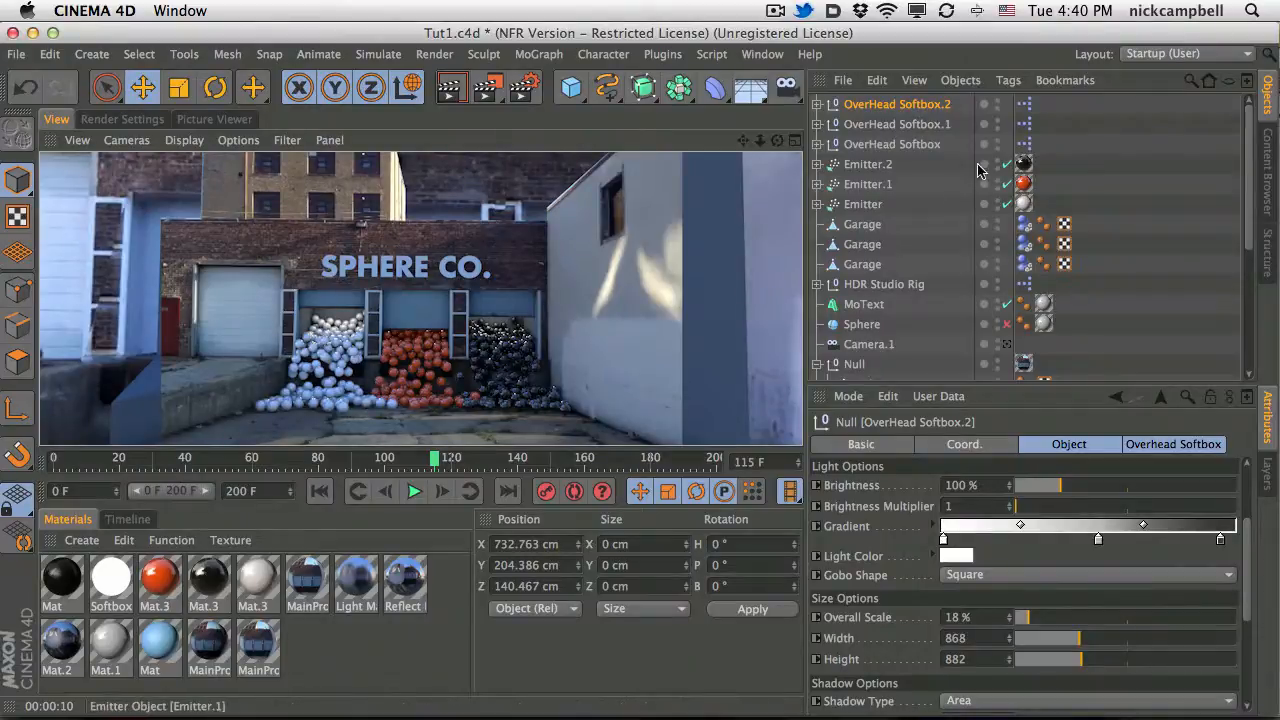
Leave the Projector Camera and render a low close-up of the white and red spheres resting on the ground.
scroll(1250, 248, down, 5)
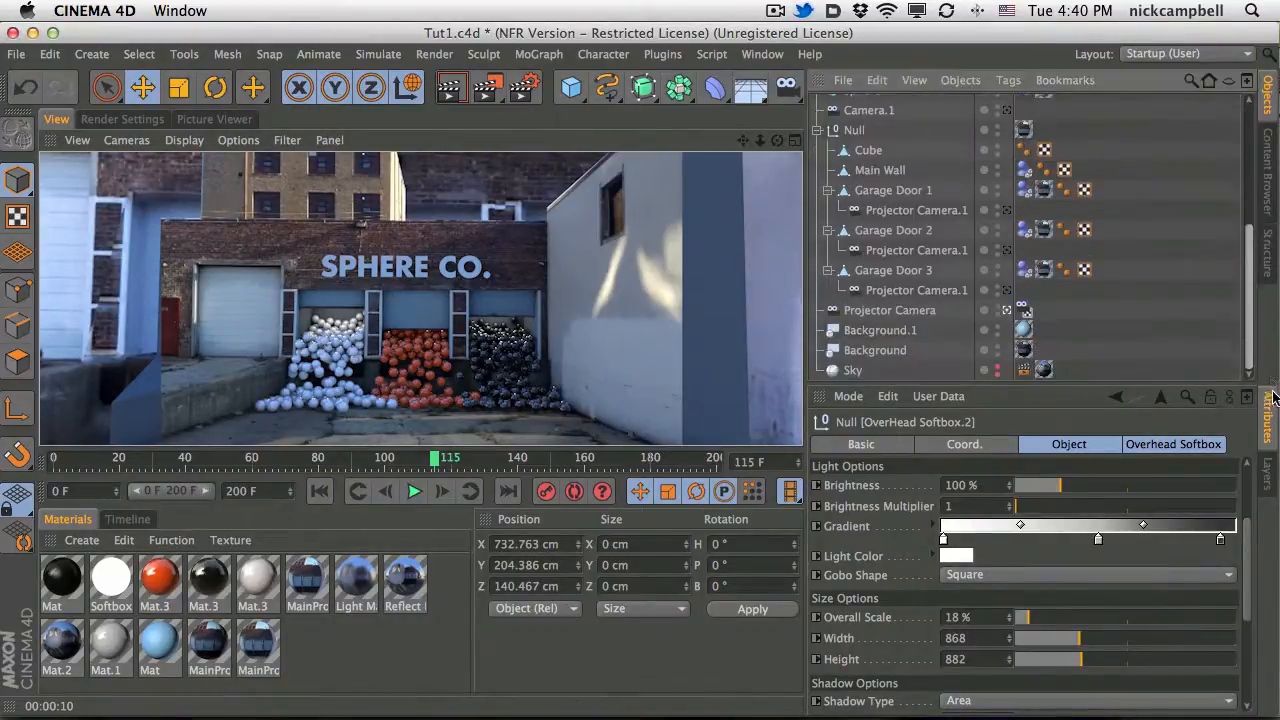
click(1007, 310)
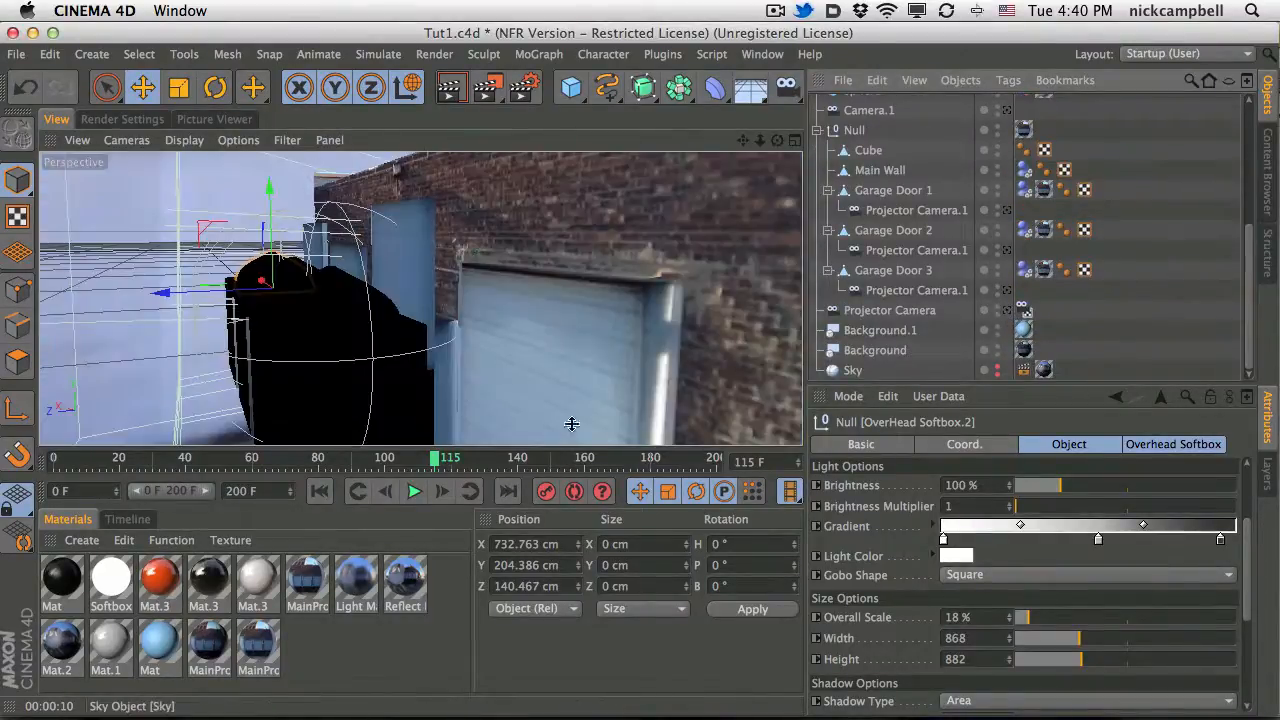
alt+drag(388, 311, 568, 306)
alt+drag(310, 350, 451, 366)
alt+right_drag(454, 362, 238, 398)
alt+drag(238, 398, 386, 334)
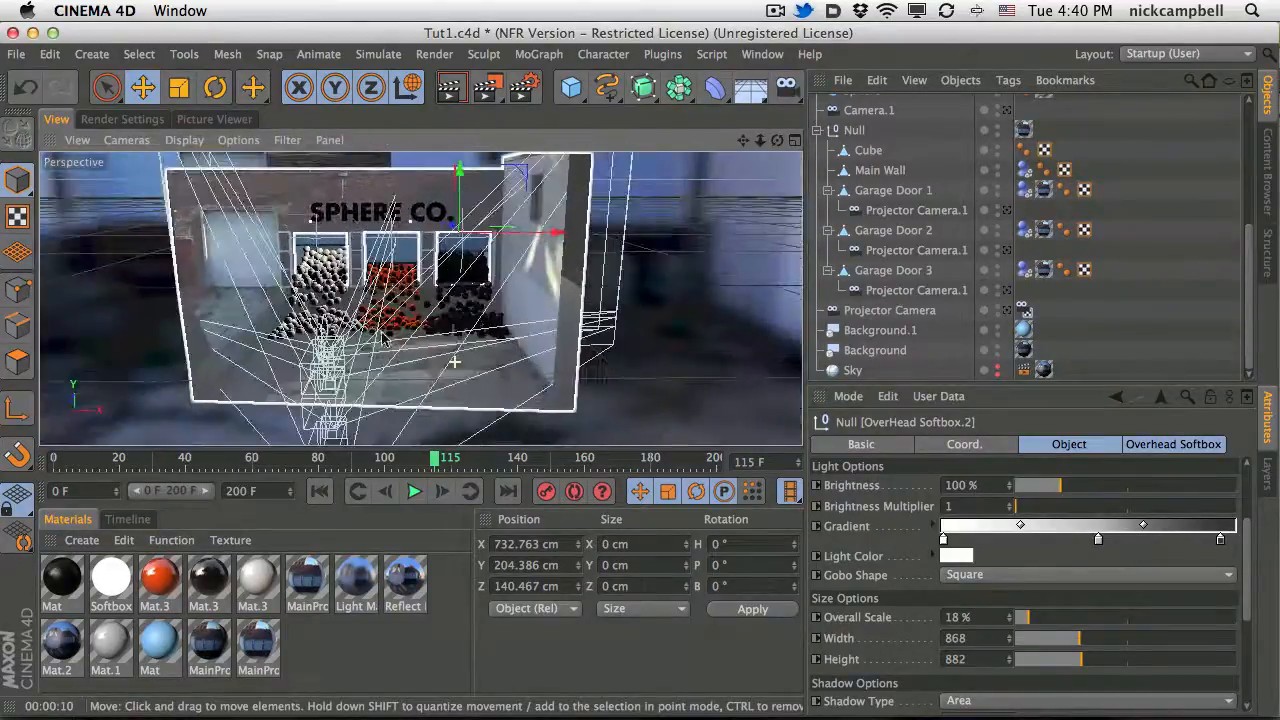
alt+right_drag(489, 300, 745, 268)
alt+drag(403, 343, 780, 150)
mouse_move(360, 303)
alt+mouse_down()
mouse_move(583, 226)
mouse_move(666, 260)
mouse_move(678, 231)
alt+mouse_up()
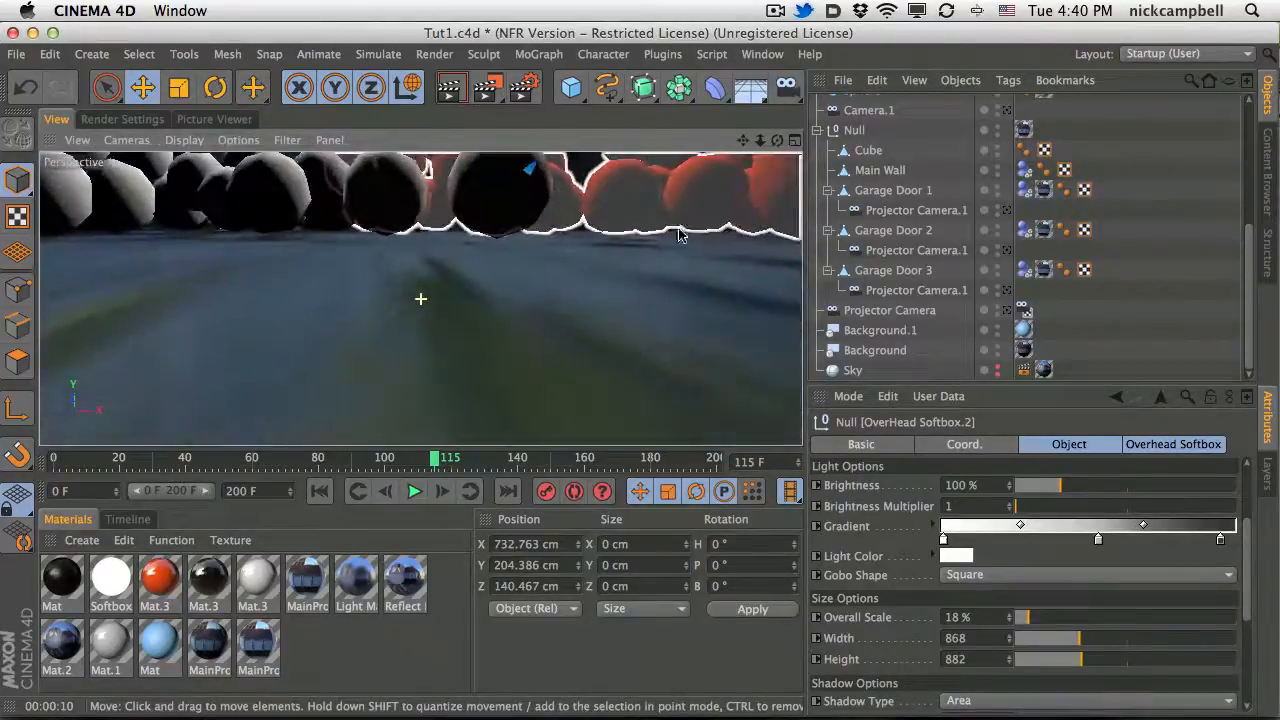
alt+drag(500, 222, 509, 227)
alt+middle_drag(496, 294, 506, 414)
click(448, 97)
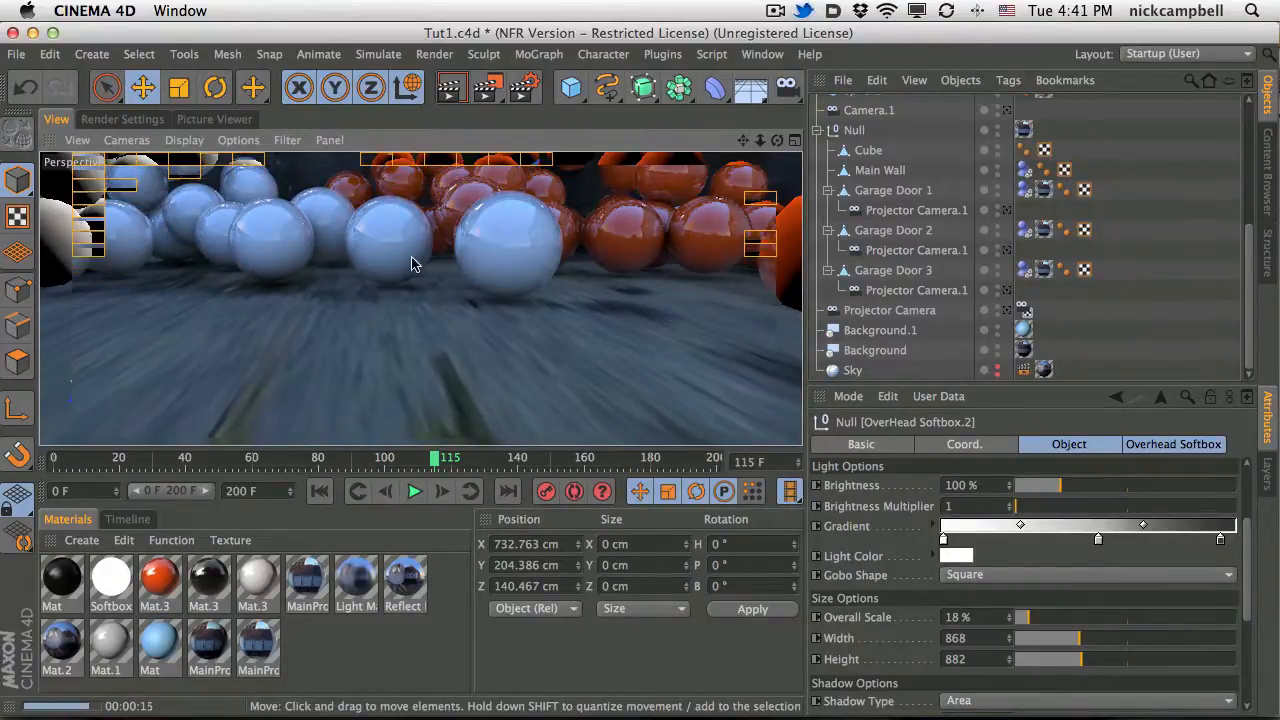
Render a closer ground-level view to examine where the spheres touch the ground.
alt+right_drag(394, 257, 426, 246)
alt+drag(420, 208, 418, 198)
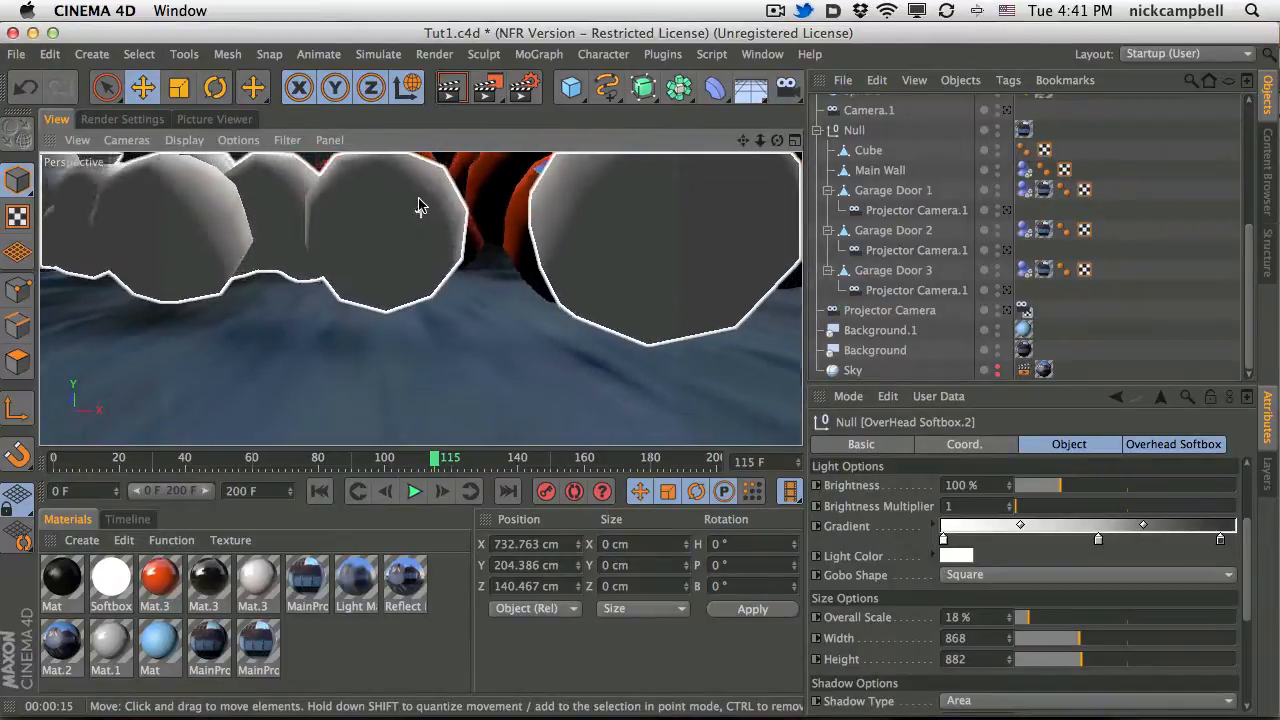
click(453, 86)
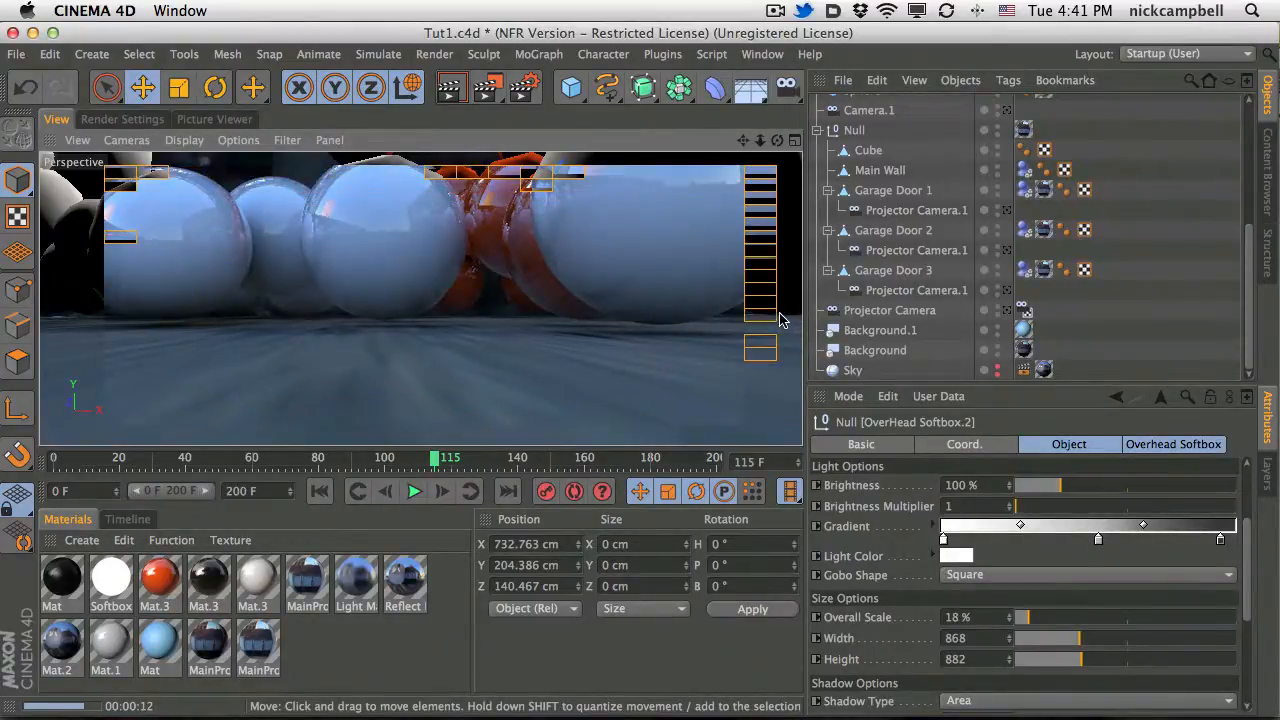
In the project's expert Dynamics settings, try a Collision Margin of 5 cm, playing the simulation and rendering to check sphere contact.
key(super+d)
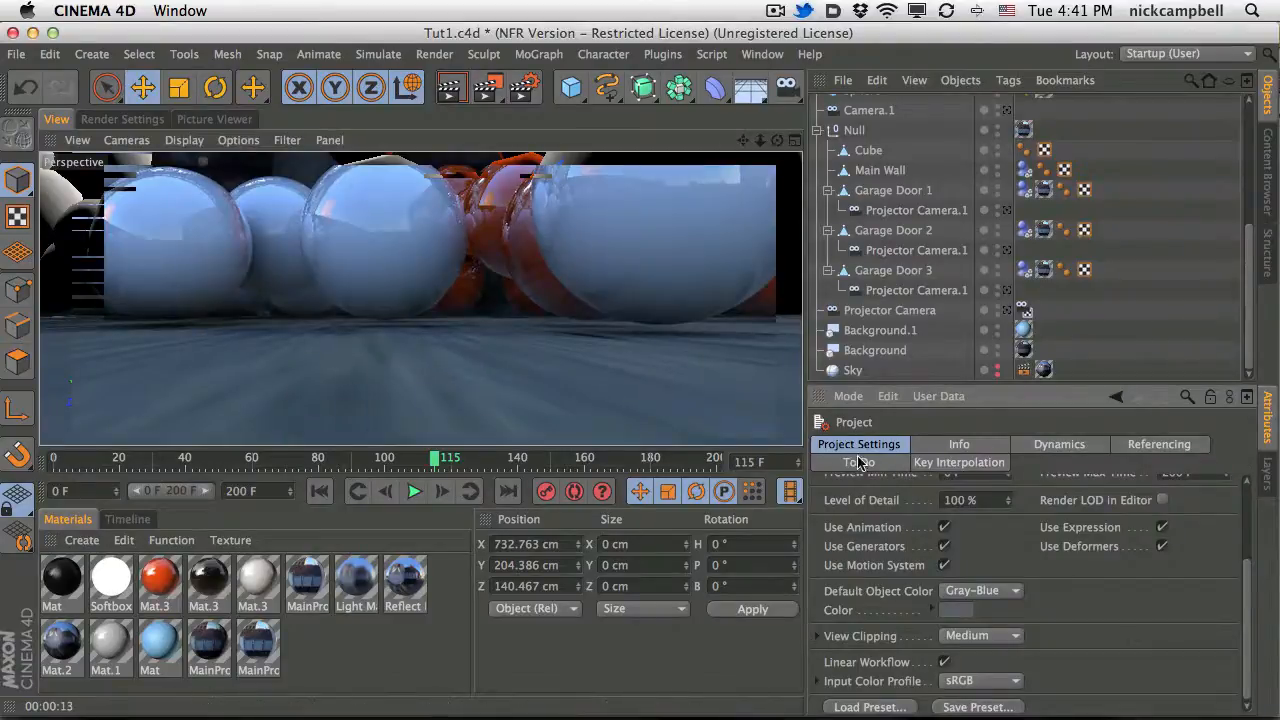
click(1063, 448)
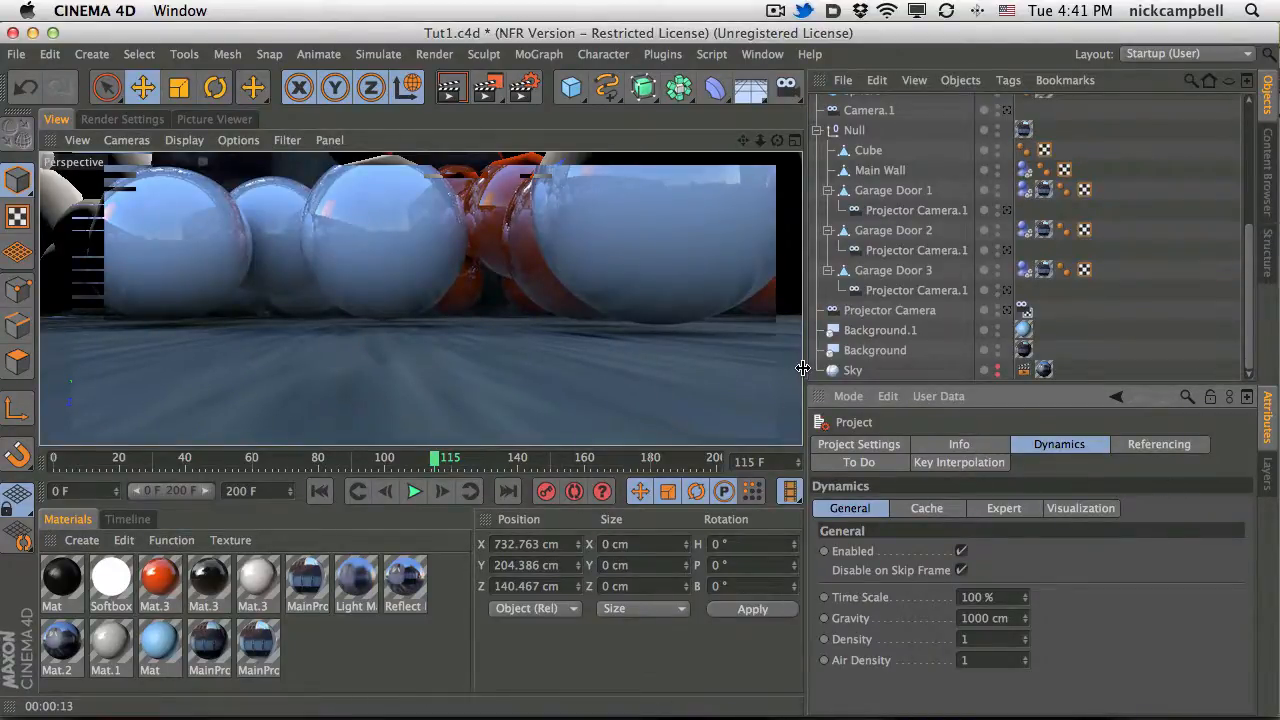
drag(802, 368, 775, 368)
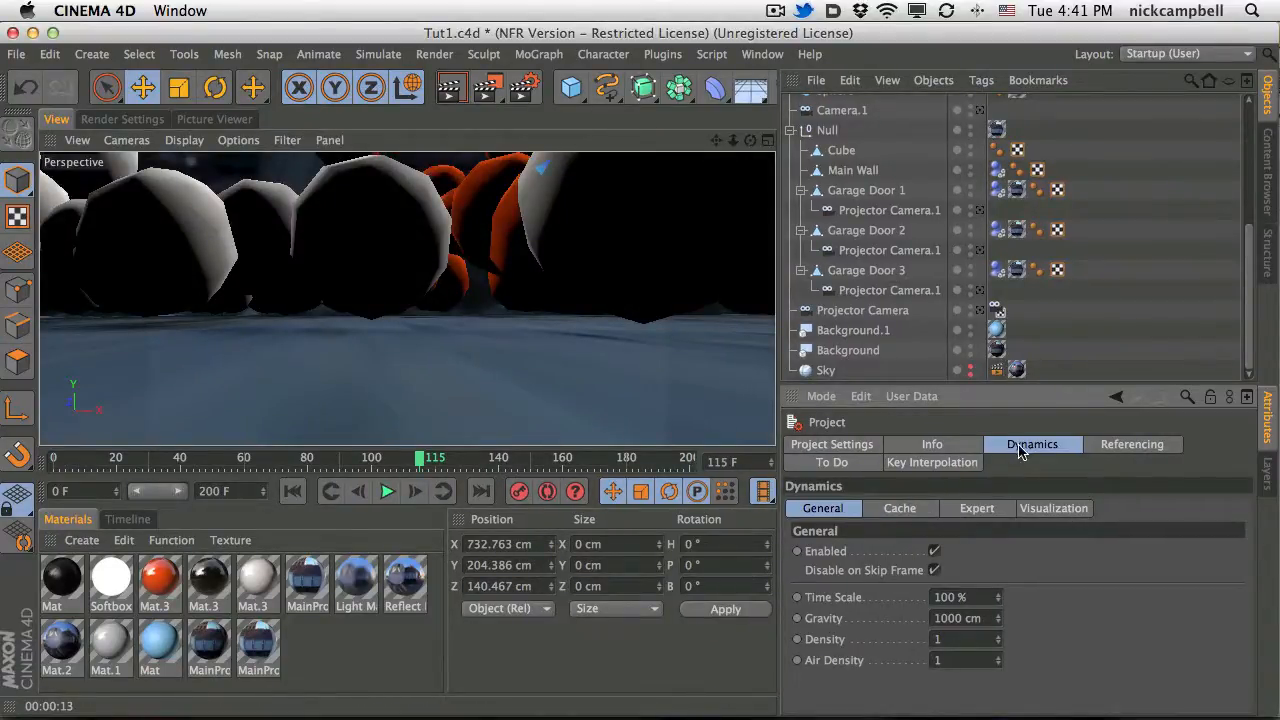
click(900, 509)
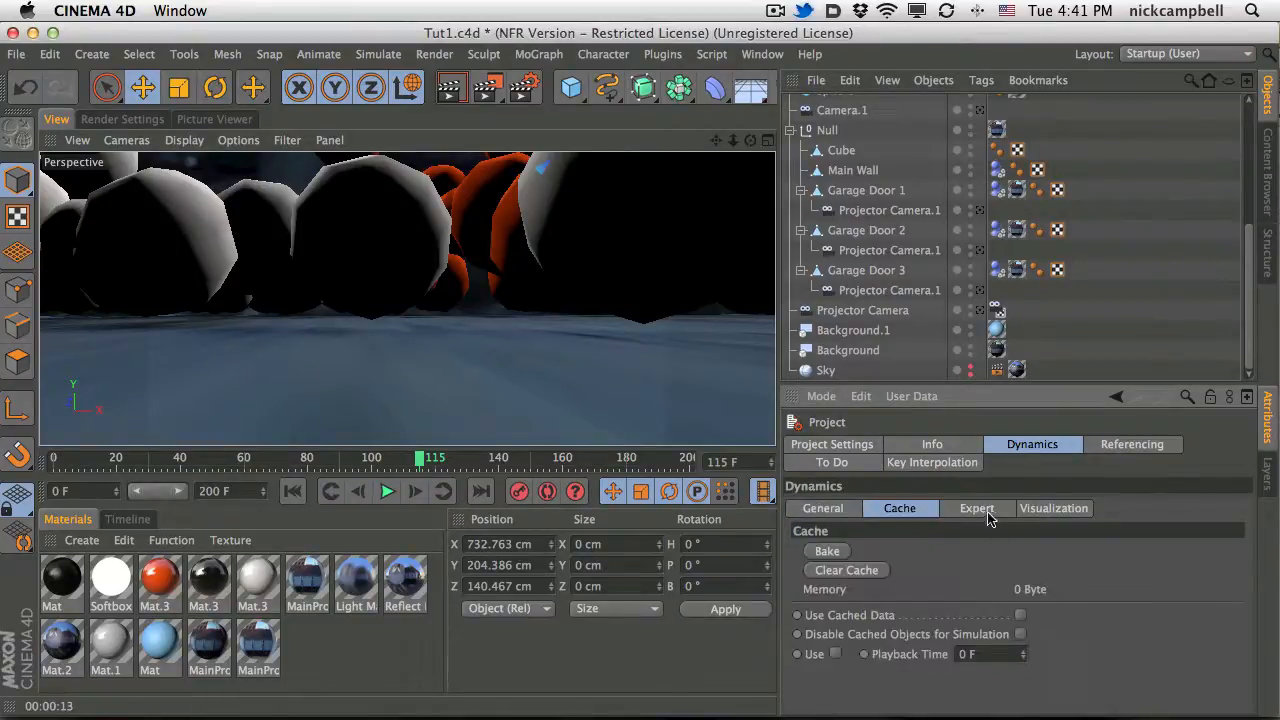
click(985, 510)
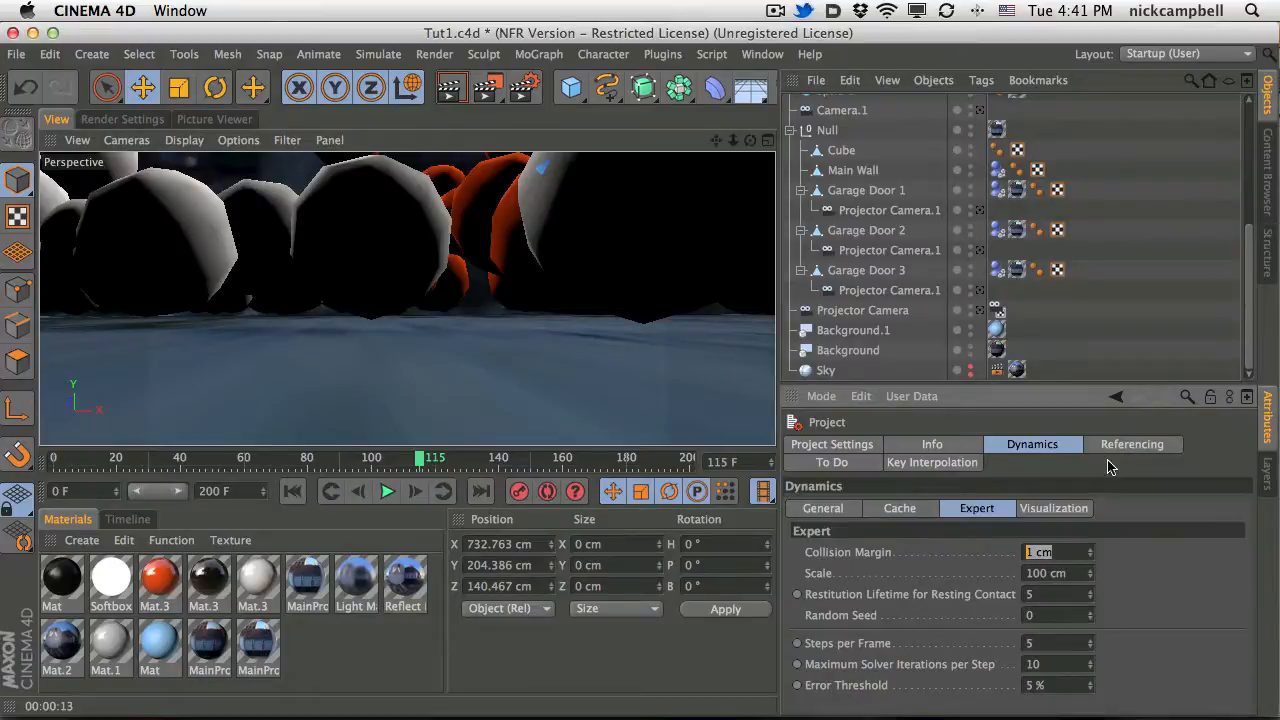
click(387, 491)
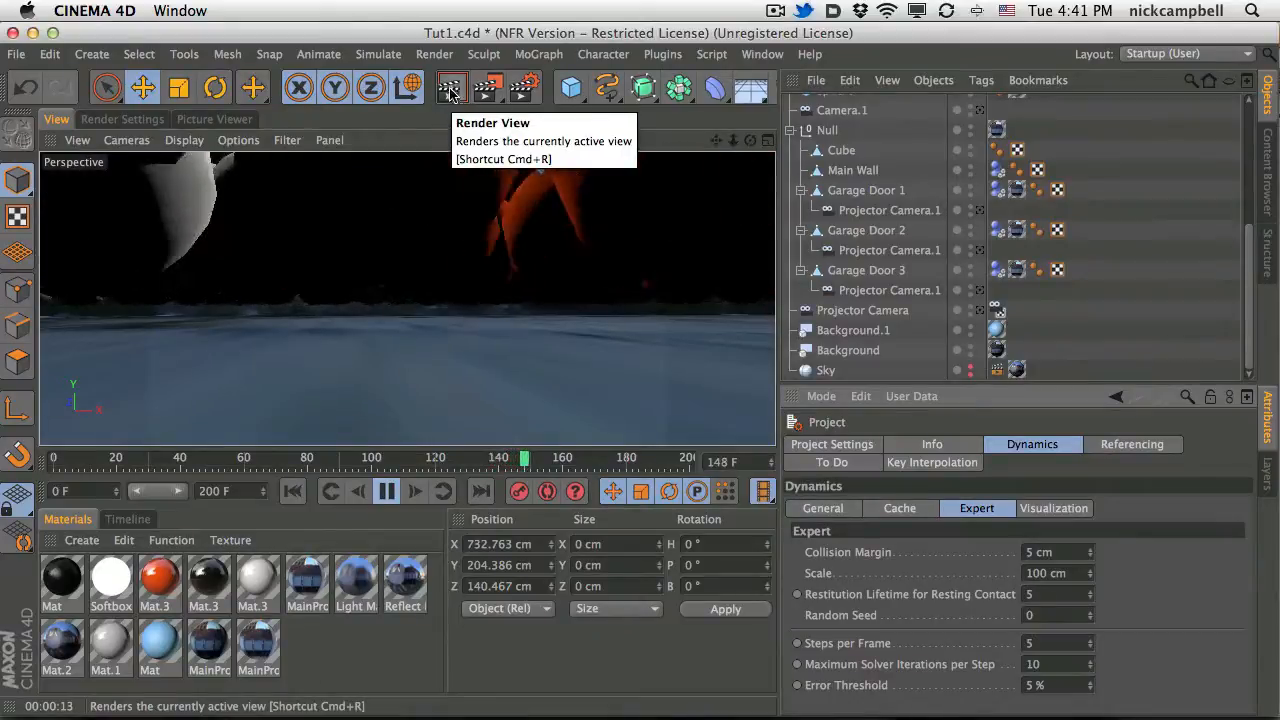
key(super+r)
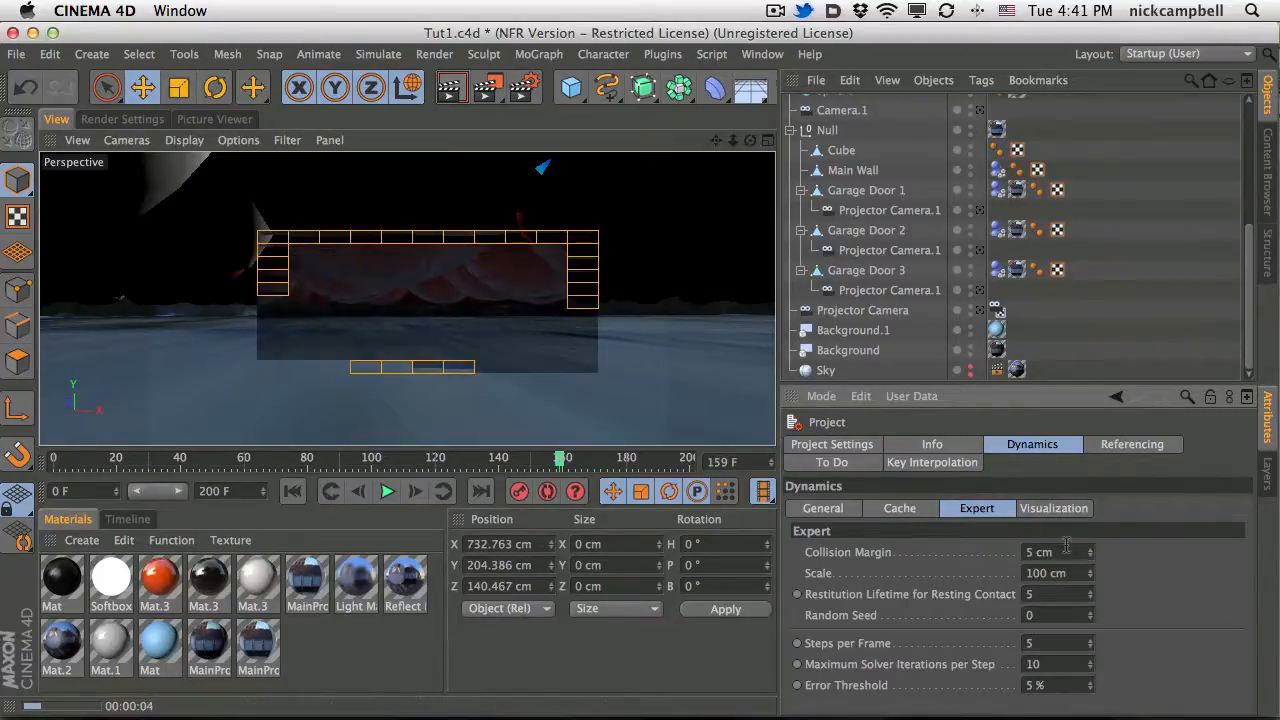
Set the project dynamics Collision Margin to 0.2 cm, and play the simulation to frame 180 for a test render.
drag(1052, 552, 936, 518)
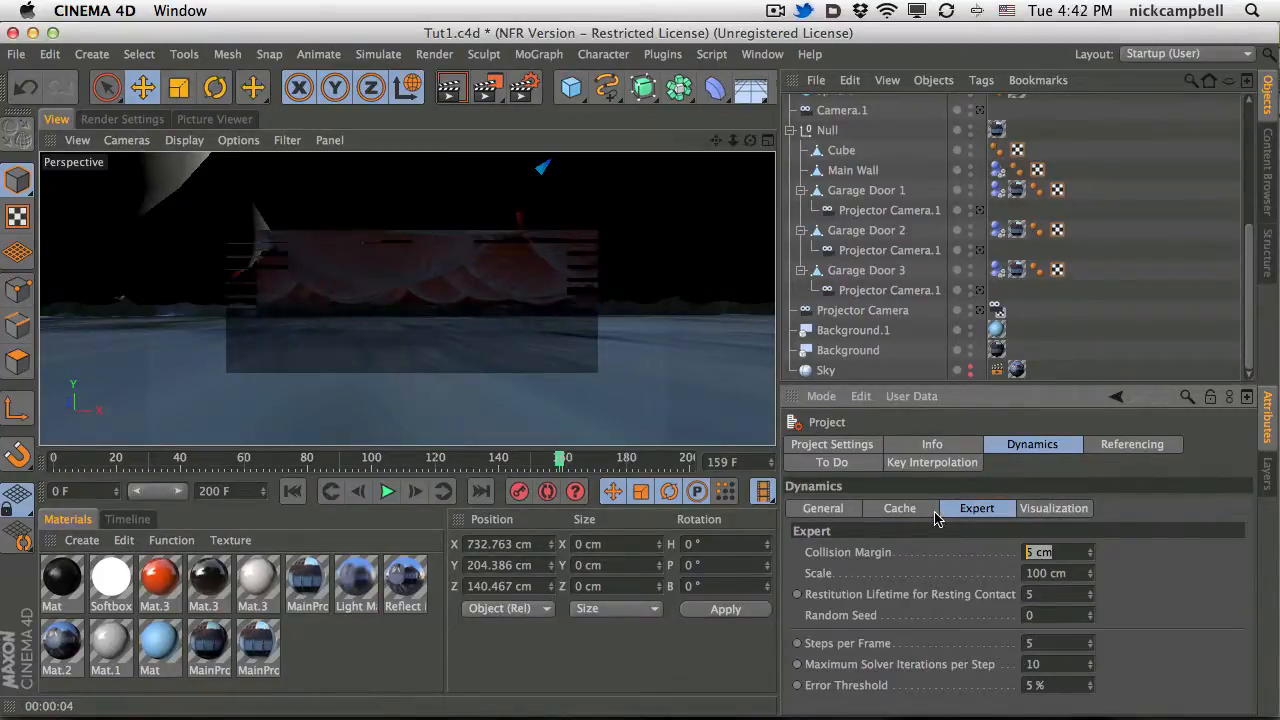
text(.2)
key(Return)
click(387, 491)
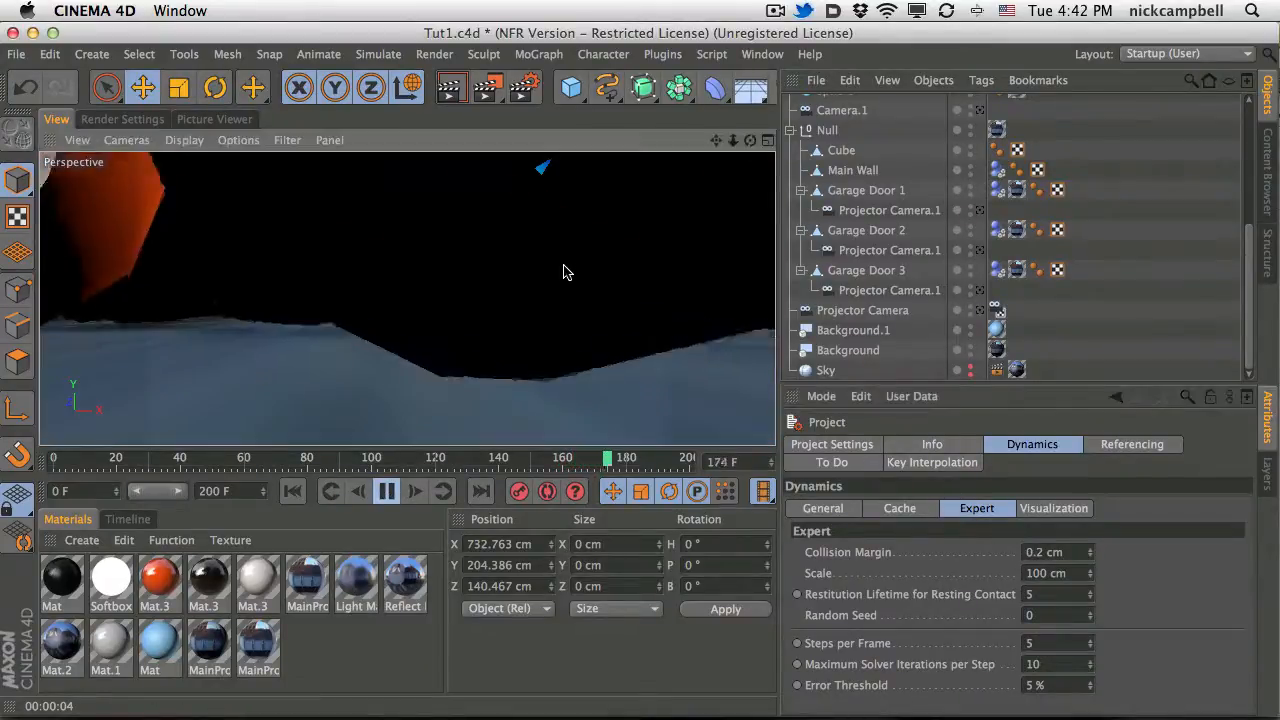
click(446, 90)
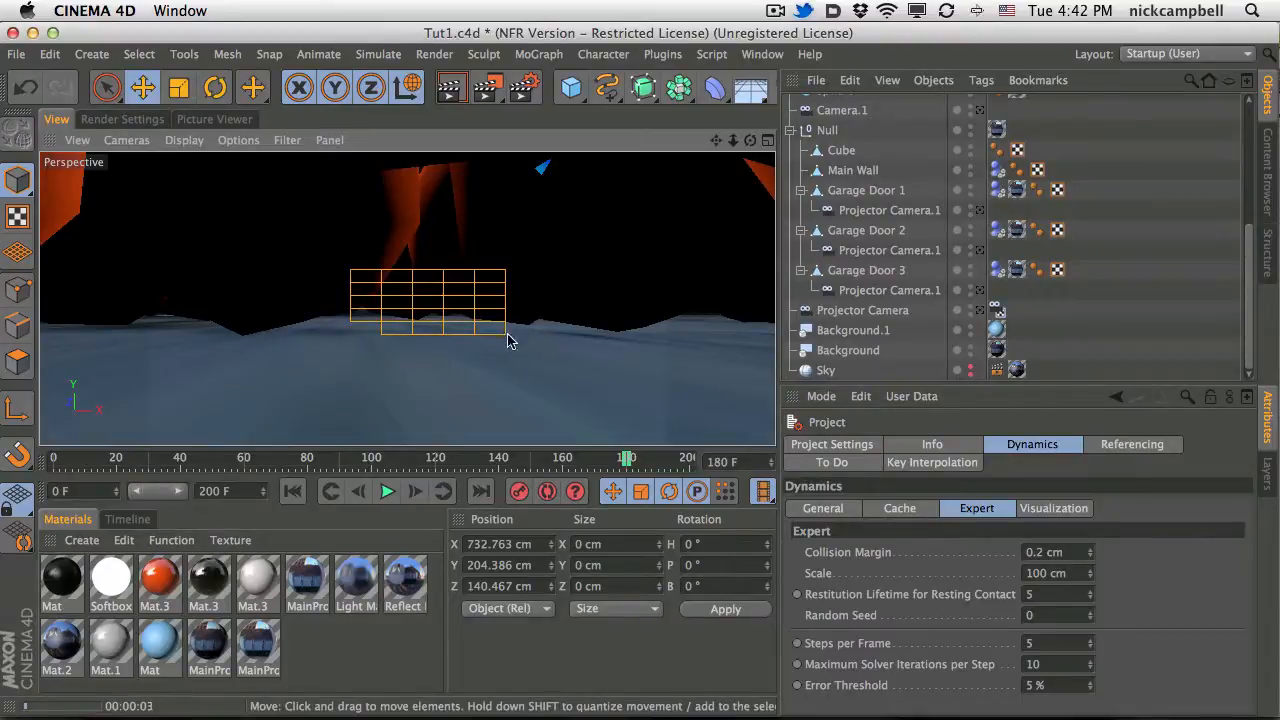
click(542, 303)
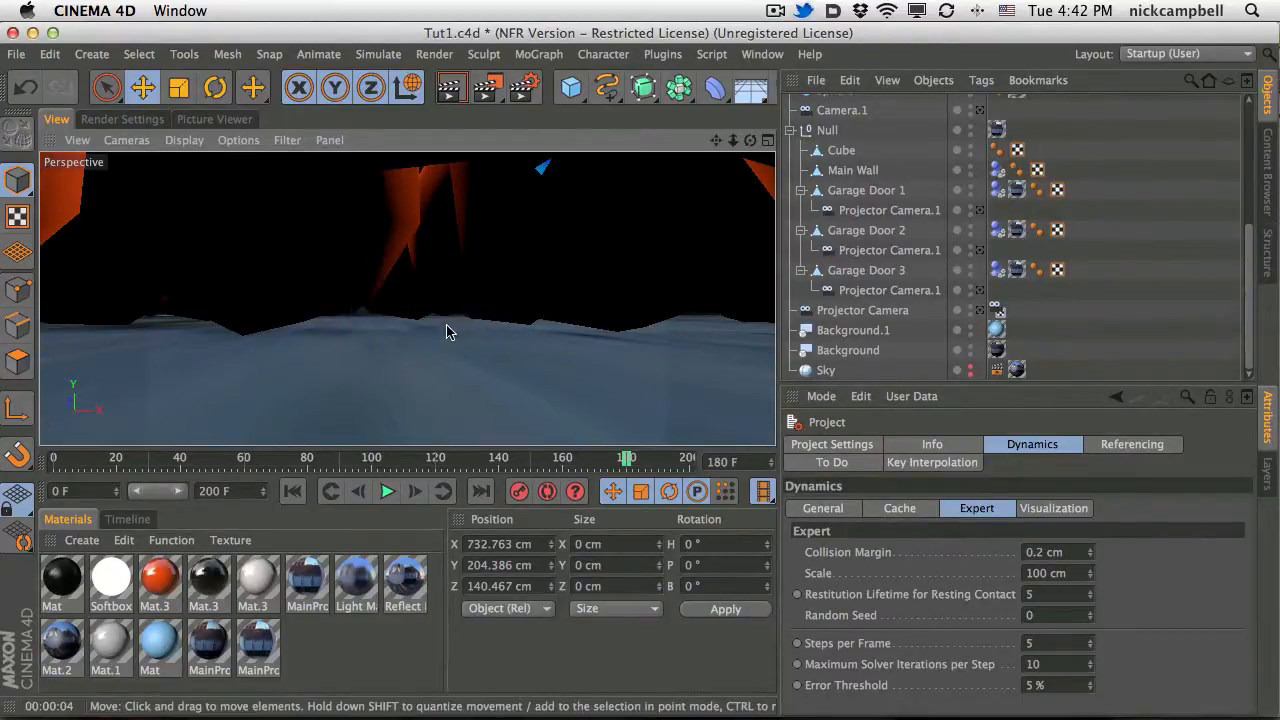
Render frame 180 from ground level and from a wider view of the loading dock to check the spheres' contact and lighting.
alt+right_drag(523, 309, 263, 382)
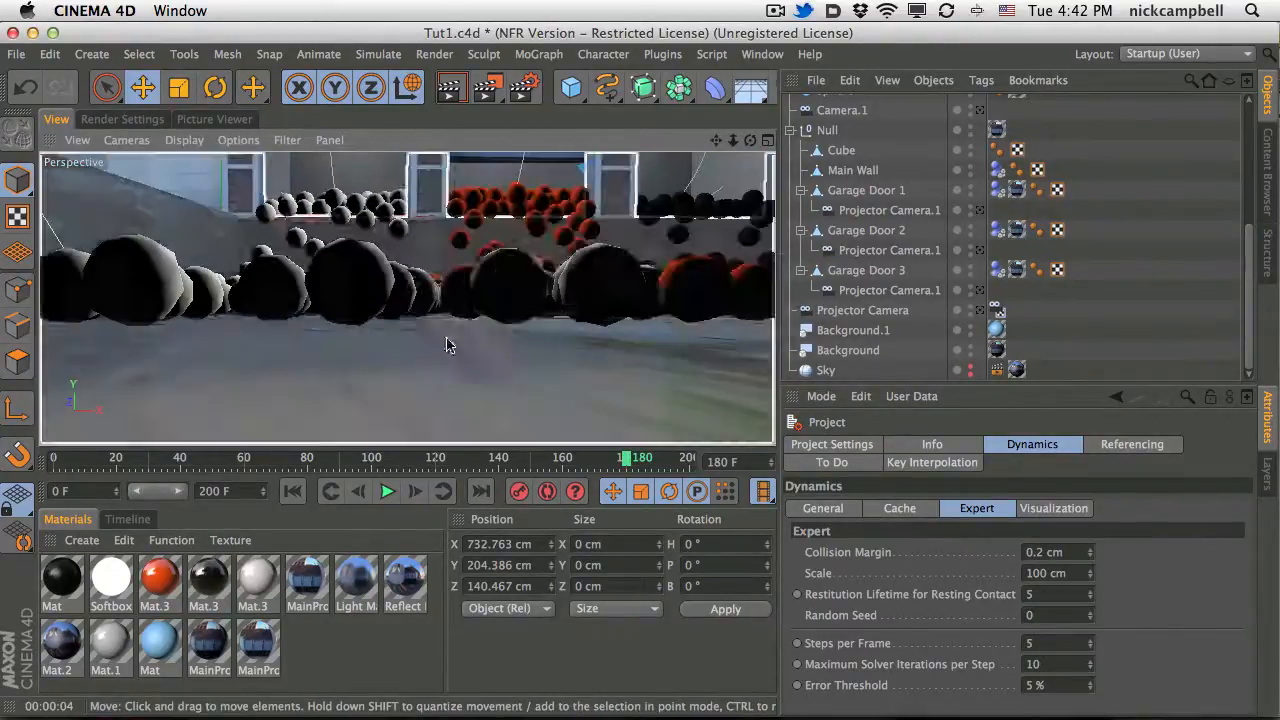
click(447, 90)
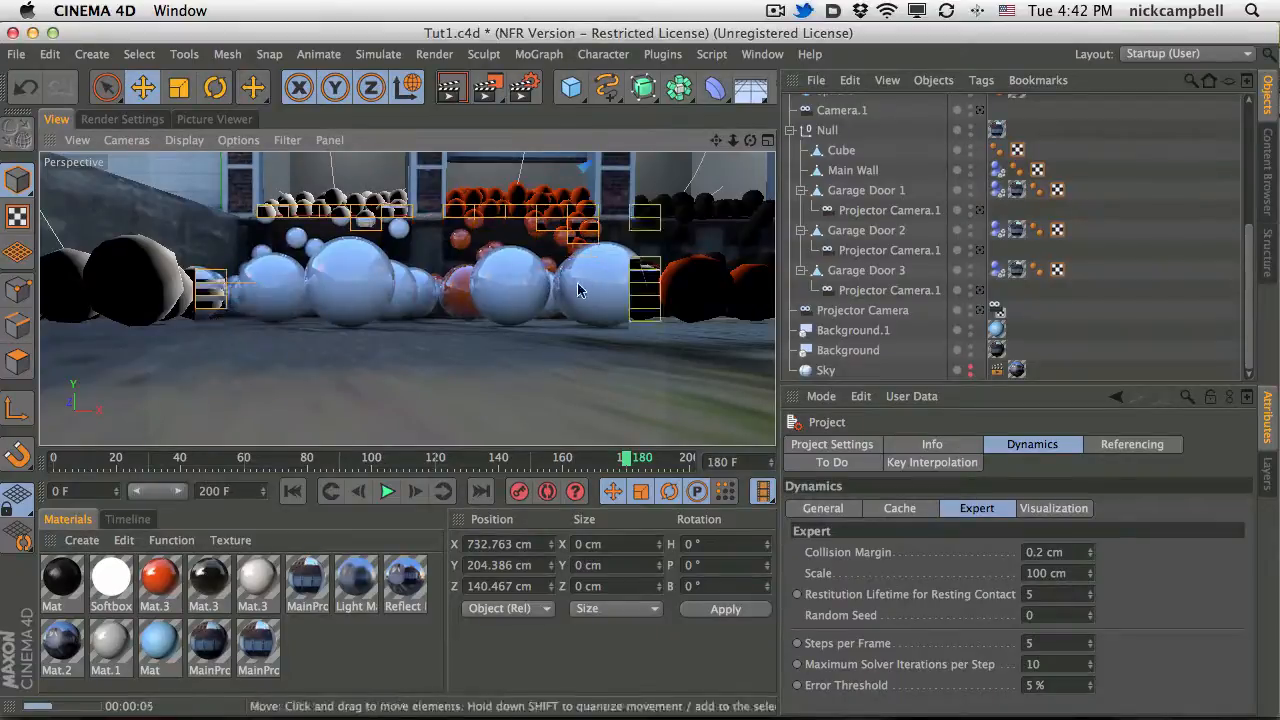
mouse_move(434, 308)
alt+right_down()
mouse_move(329, 352)
mouse_move(452, 297)
alt+right_up()
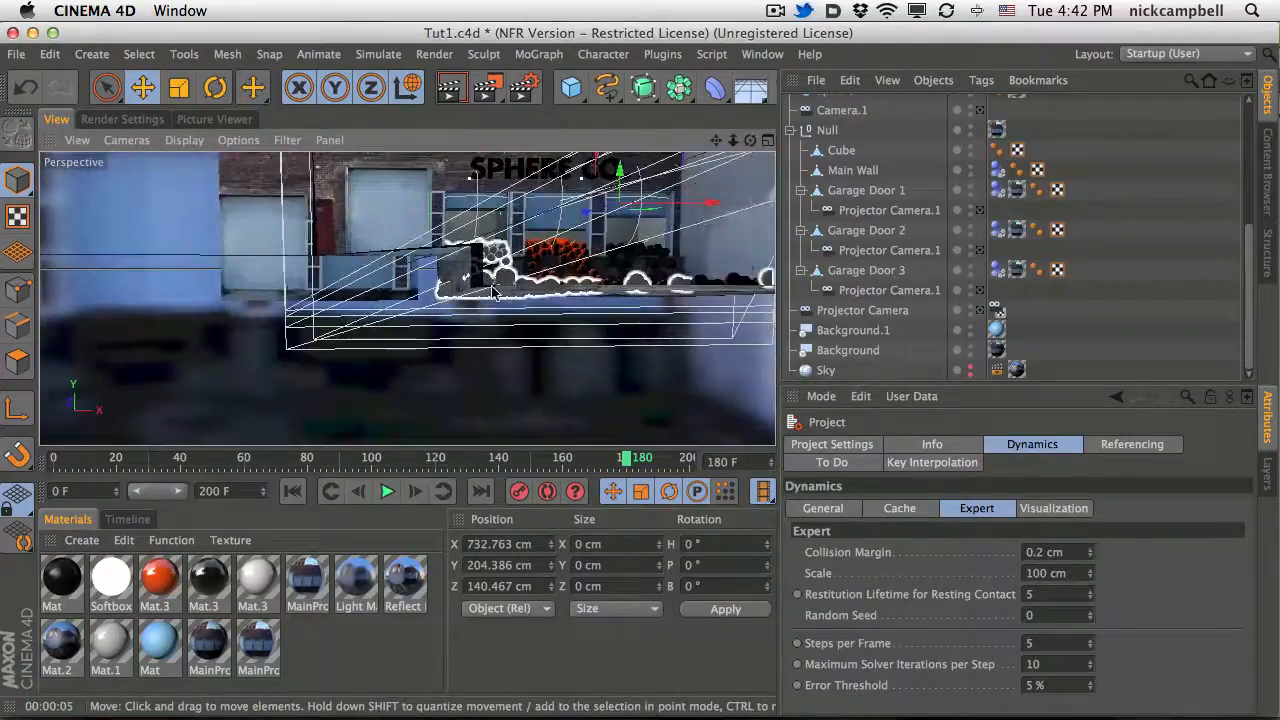
alt+middle_drag(492, 290, 120, 478)
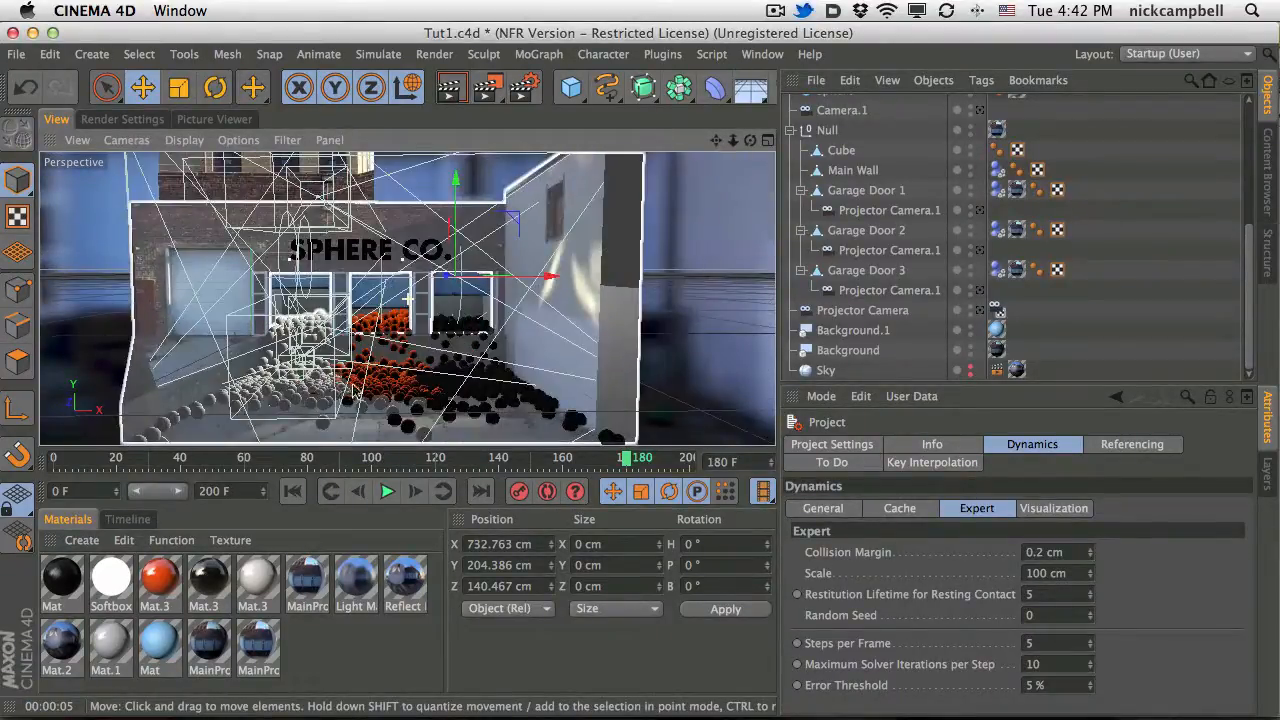
alt+right_drag(353, 390, 394, 364)
alt+middle_drag(356, 342, 309, 315)
click(450, 96)
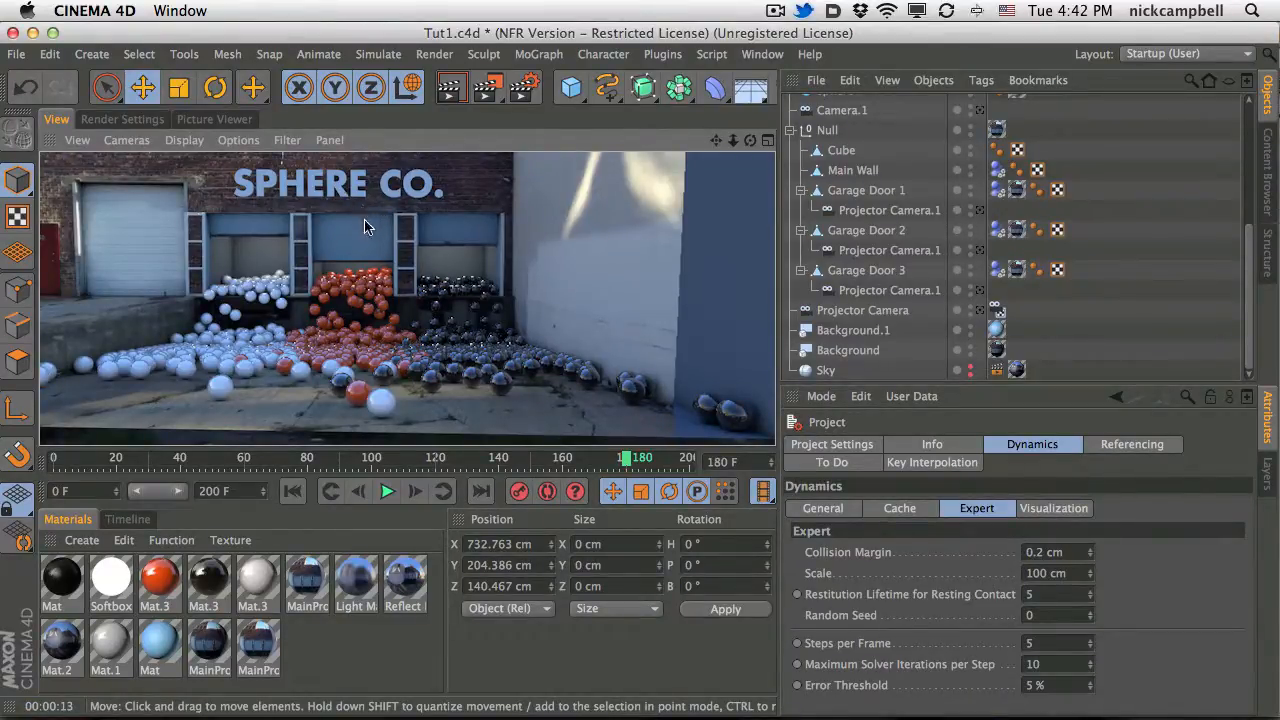
Set both the start and end caps of the SPHERE CO. MoText to Fillet Cap.
mouse_move(416, 267)
alt+middle_down()
mouse_move(440, 283)
mouse_move(433, 253)
alt+middle_up()
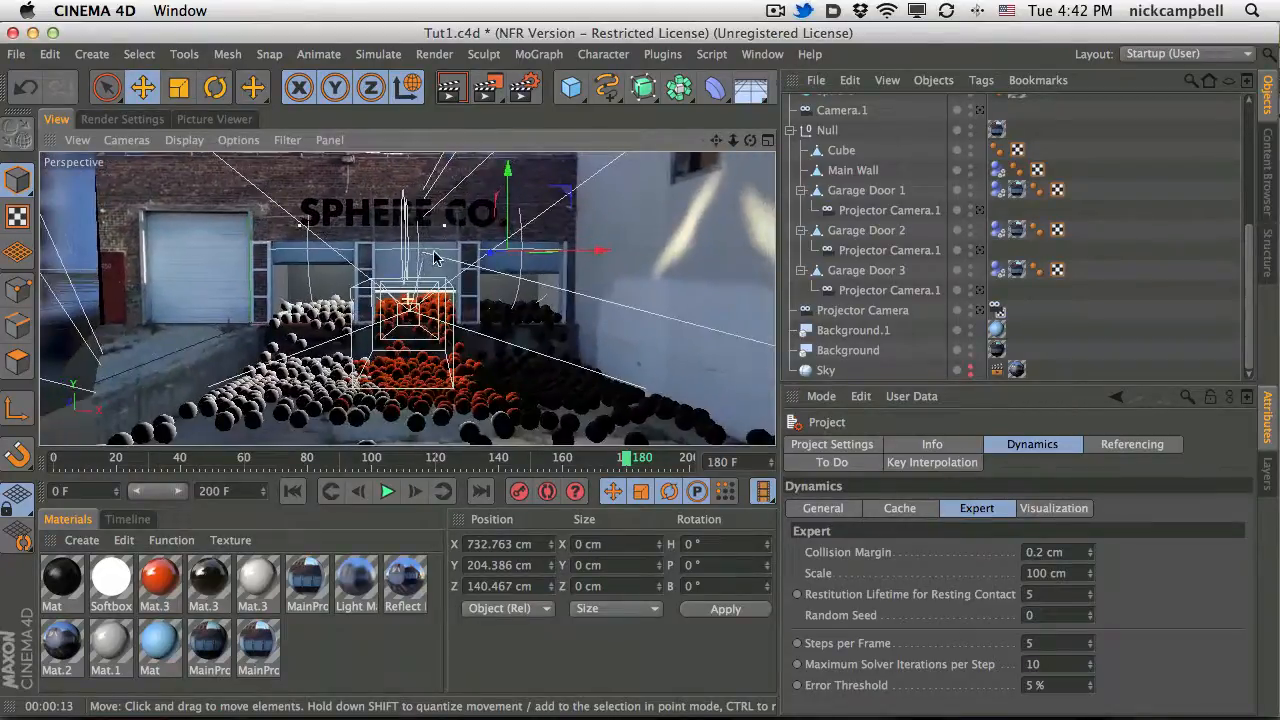
alt+right_drag(433, 253, 473, 243)
scroll(1000, 260, up, 6)
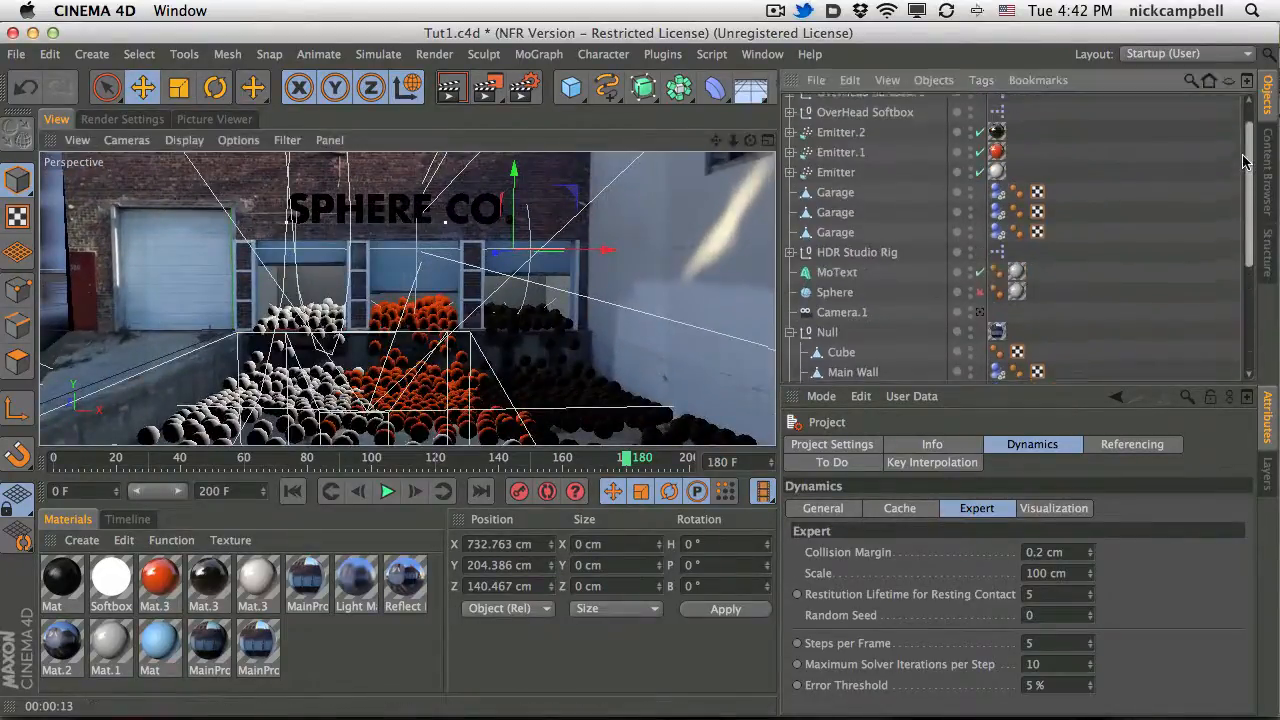
click(850, 306)
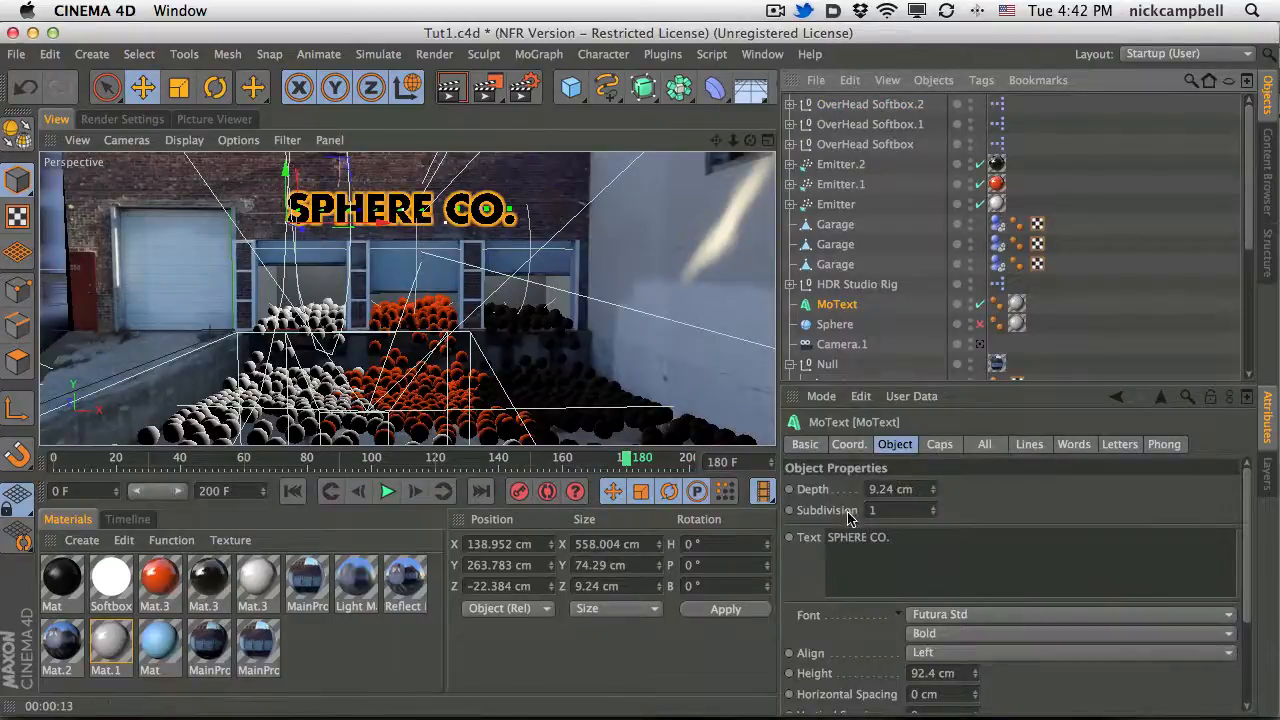
click(940, 444)
click(905, 488)
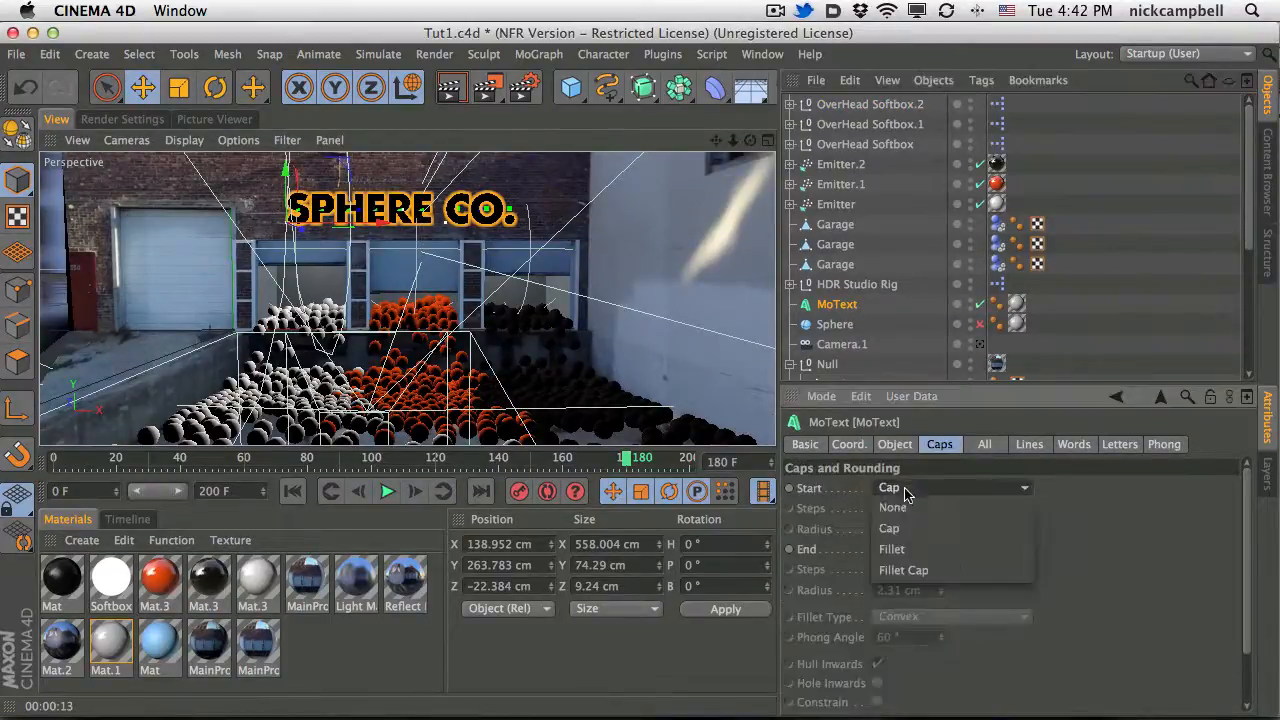
click(917, 556)
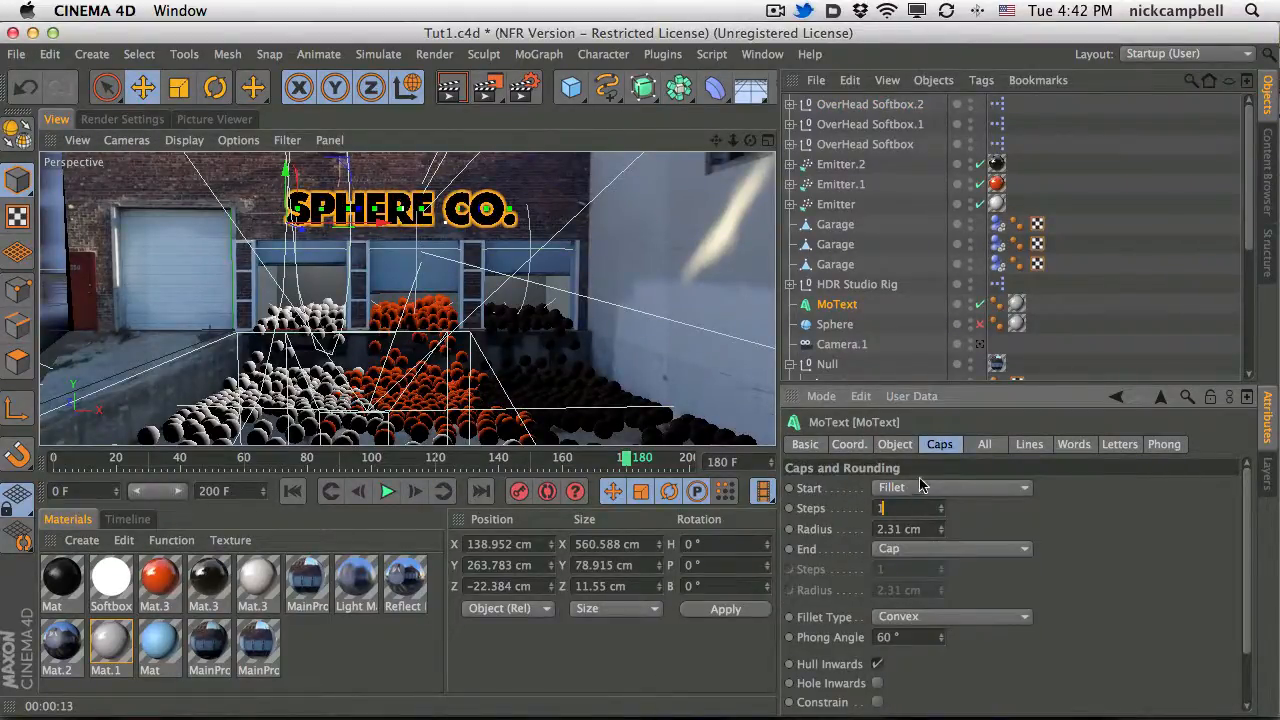
click(920, 487)
click(920, 571)
click(920, 549)
click(920, 629)
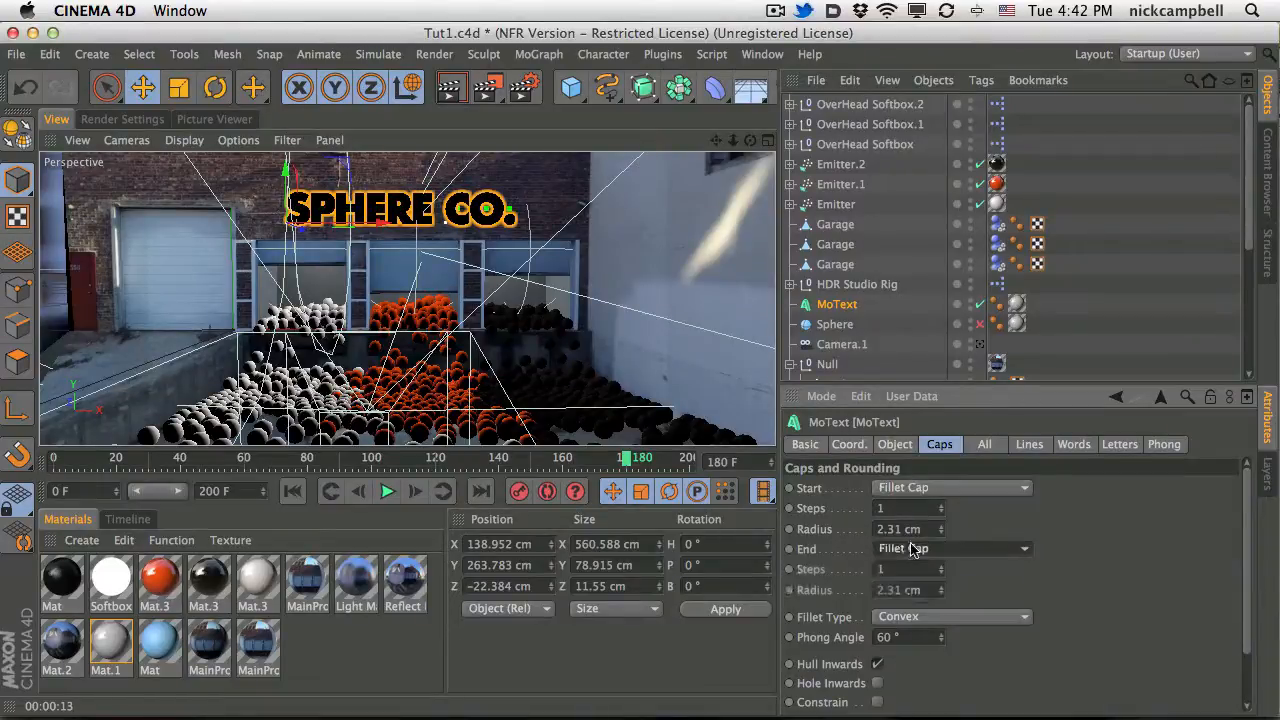
Give the MoText's start and end fillets 3 steps and a 1 cm radius.
click(900, 508)
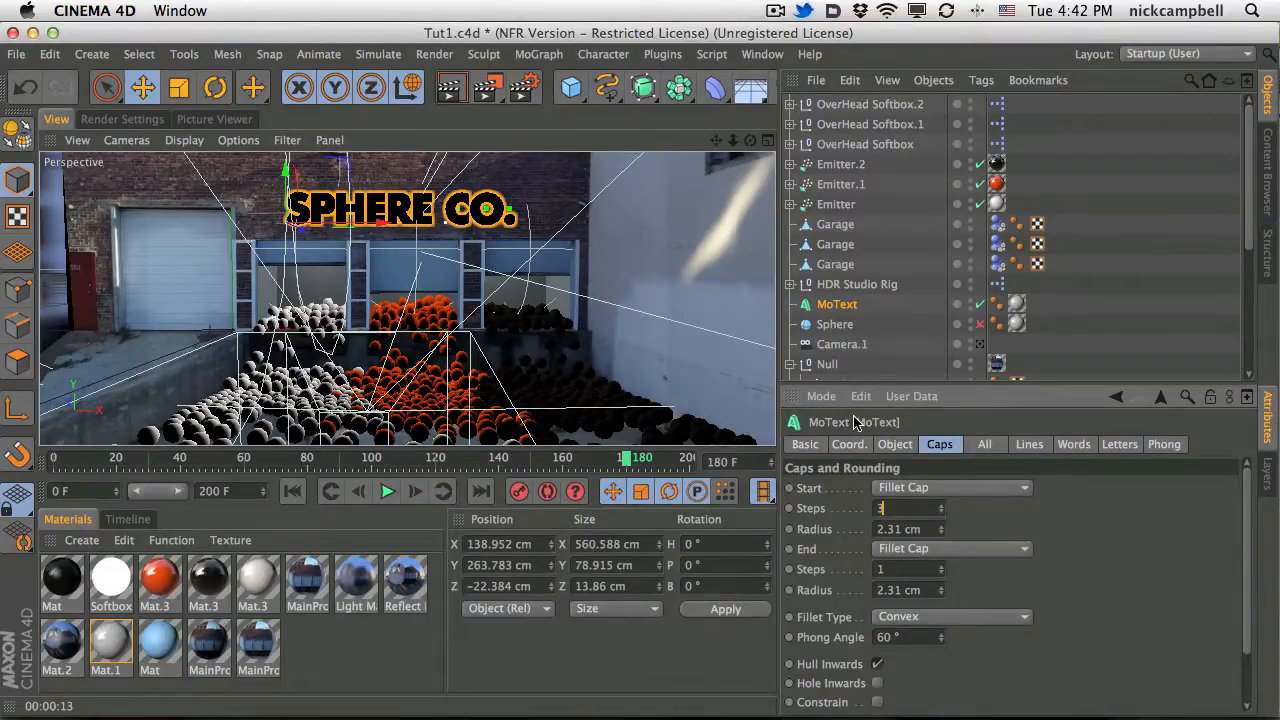
key(Tab)
key(Tab)
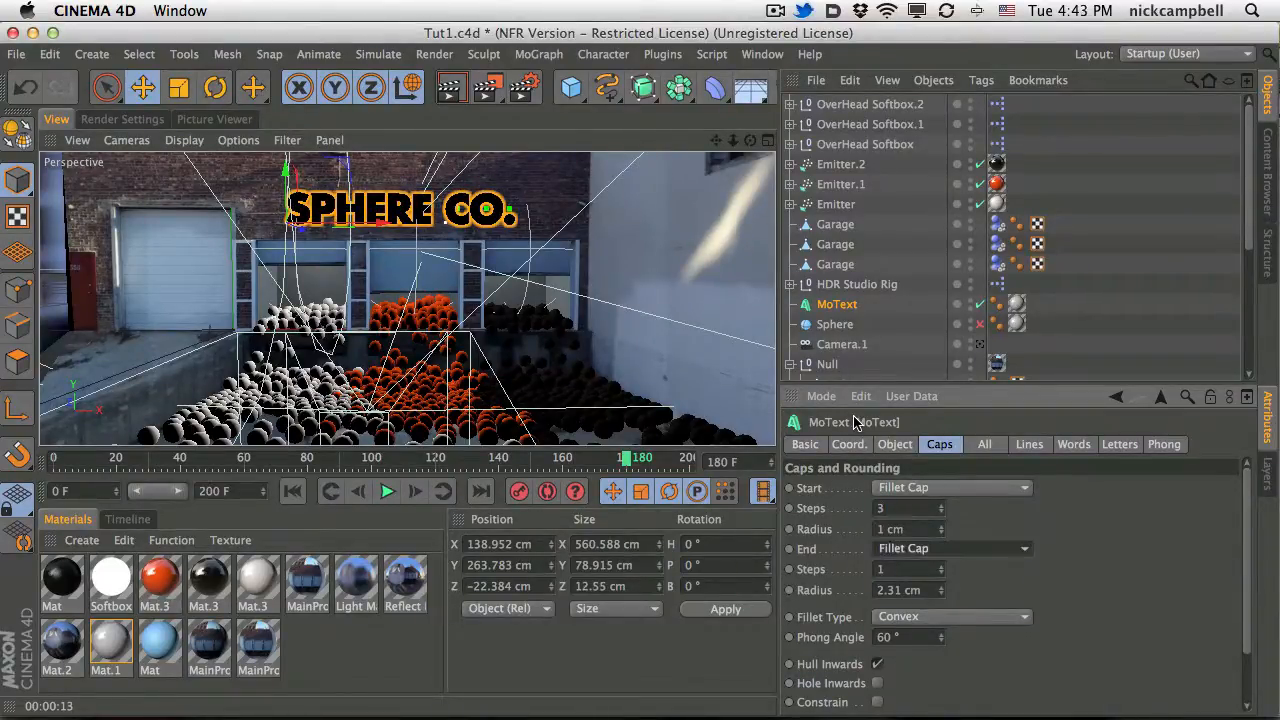
key(Return)
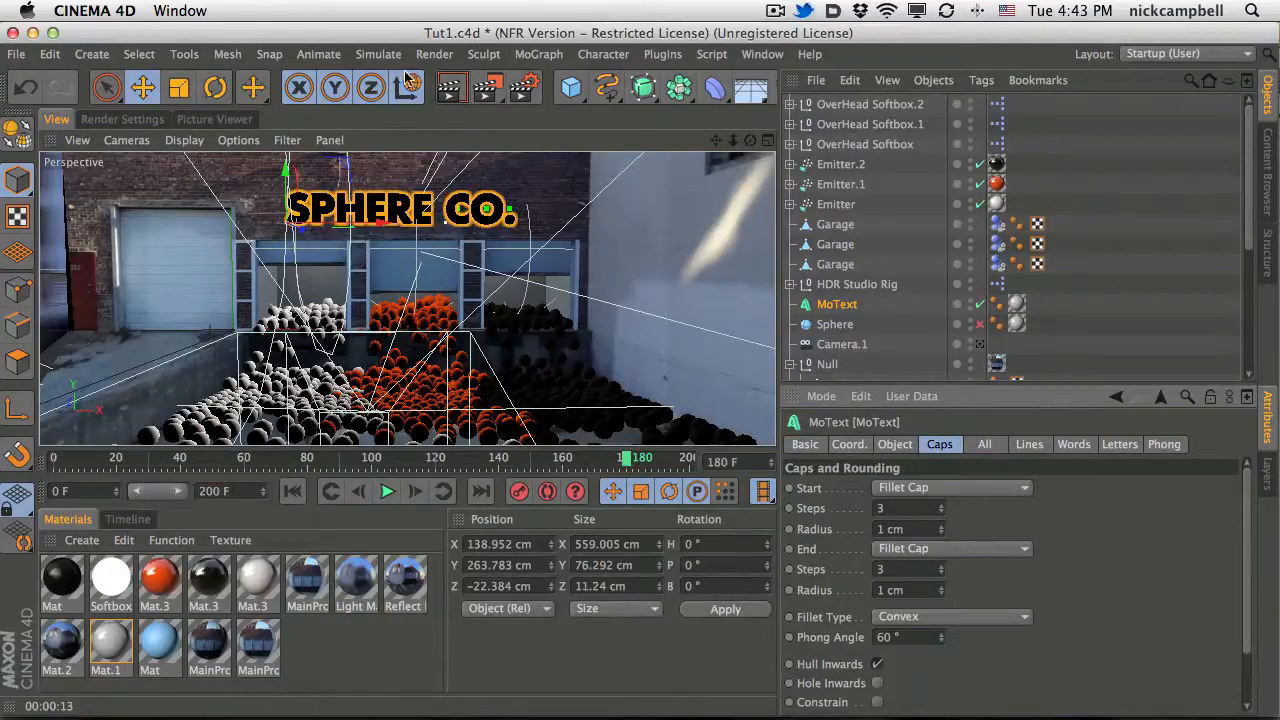
Render the view, and start an interactive render region trimmed to the strip of wall around the SPHERE CO. lettering.
click(448, 95)
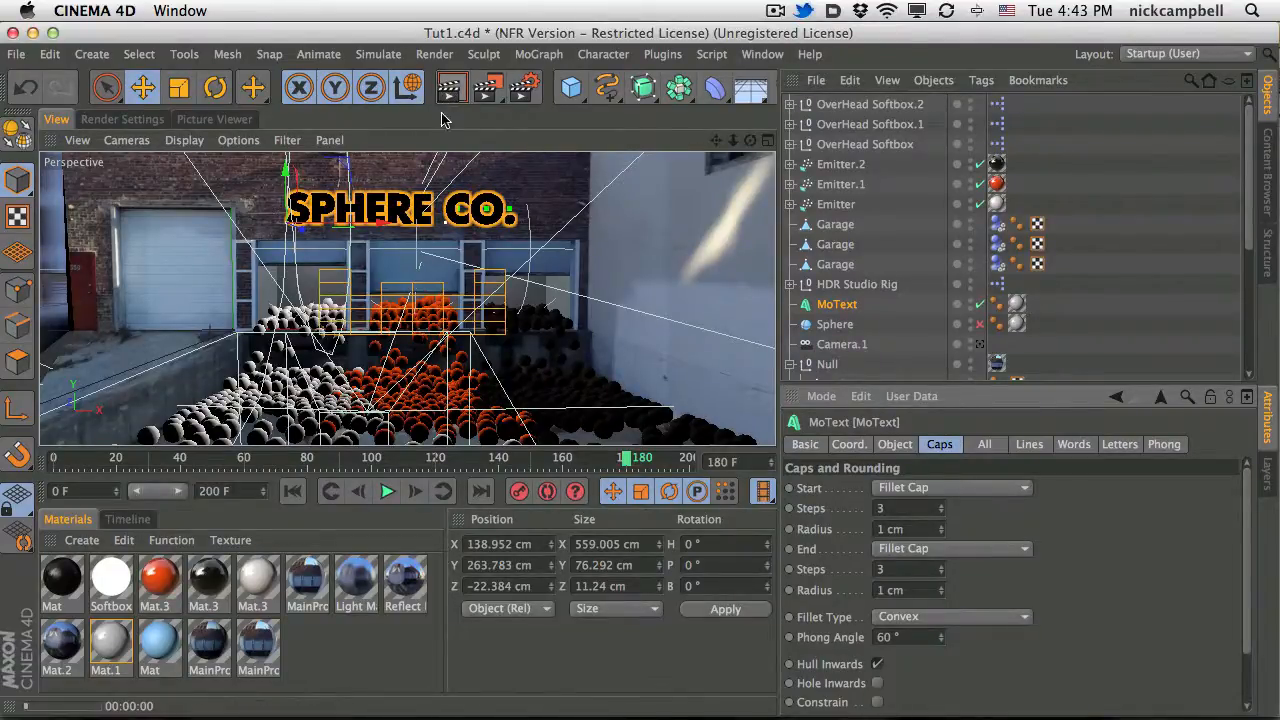
click(487, 88)
click(645, 350)
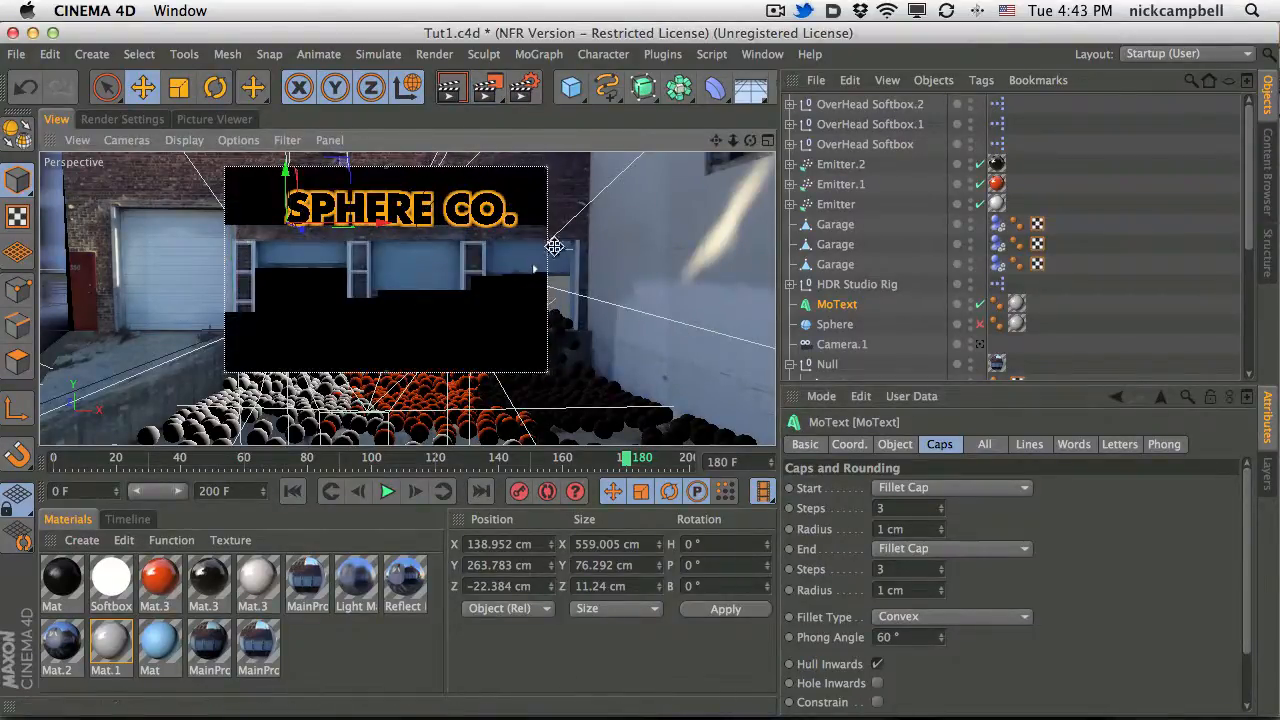
drag(547, 368, 543, 243)
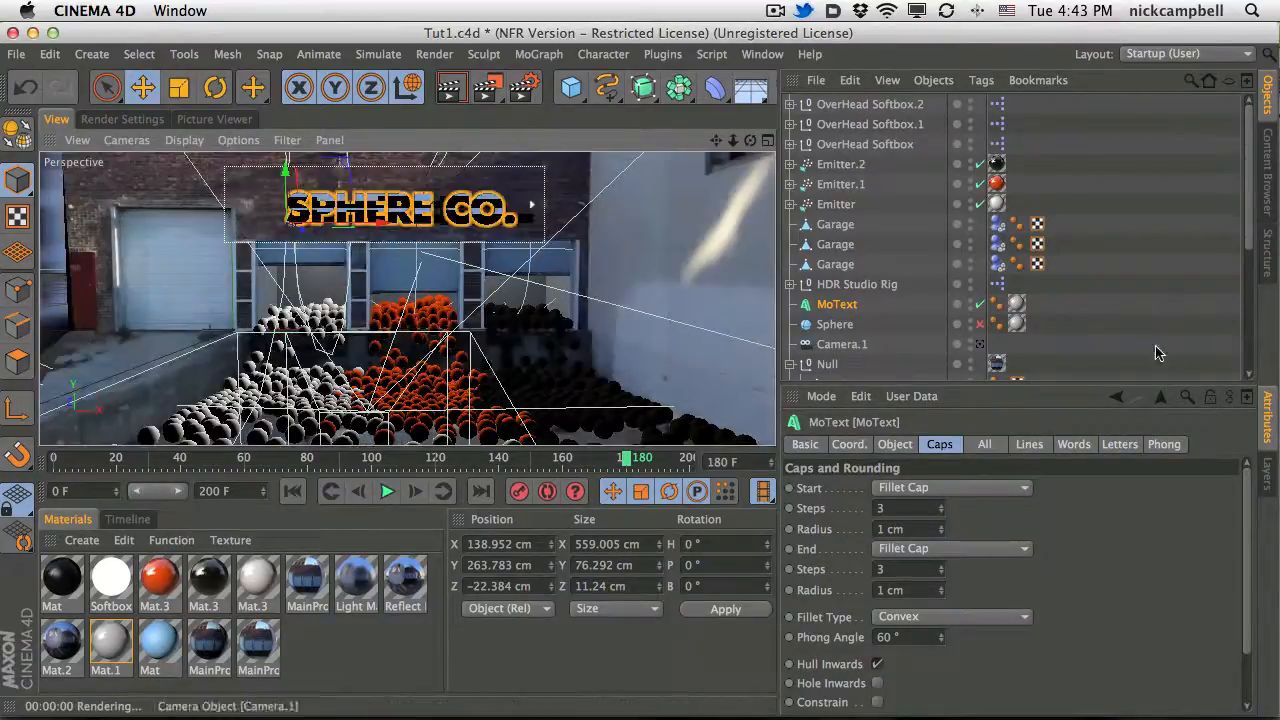
click(1119, 215)
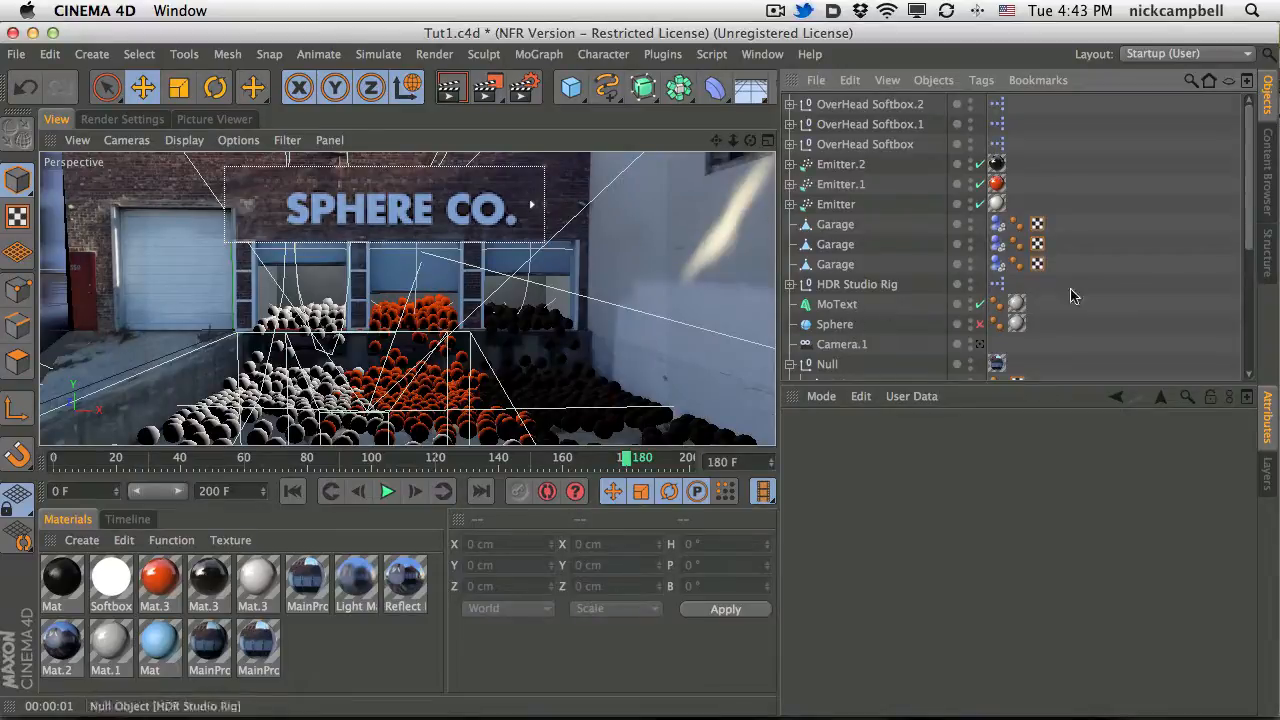
In the text's material Mat.1, raise the reflection Mix Strength to 77% and enable the Specular channel.
click(1016, 304)
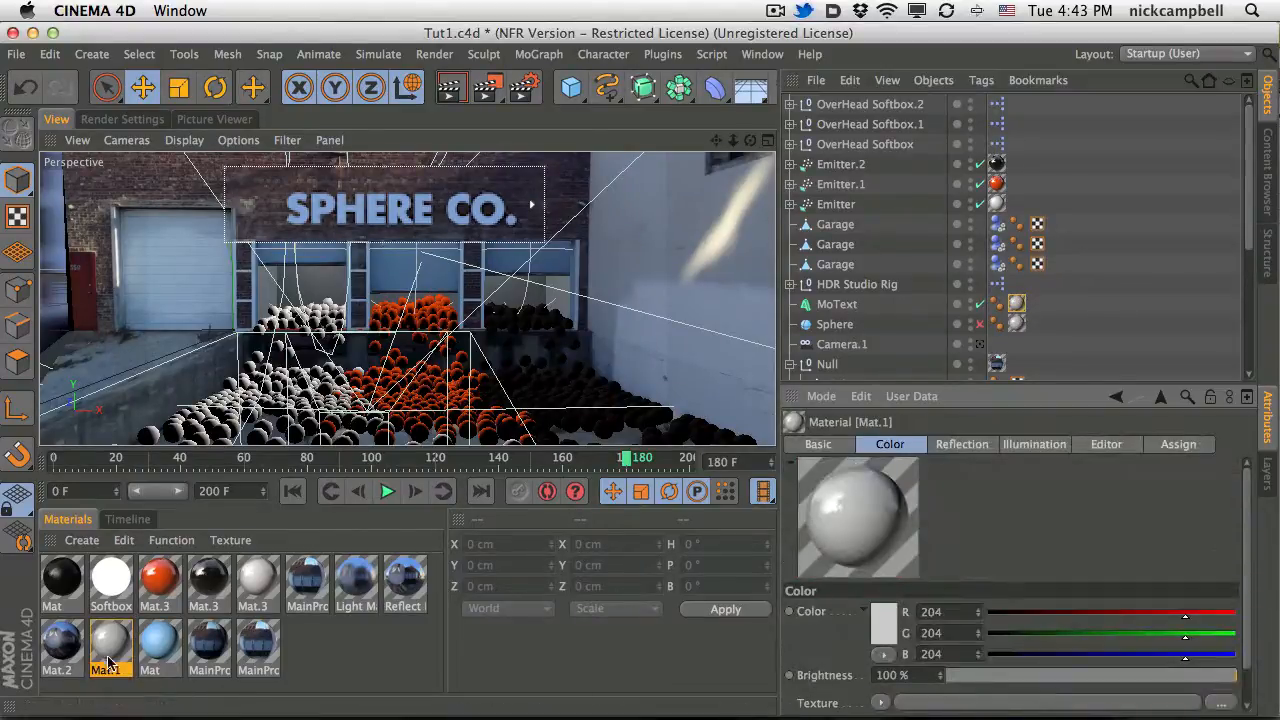
double_click(110, 645)
click(369, 428)
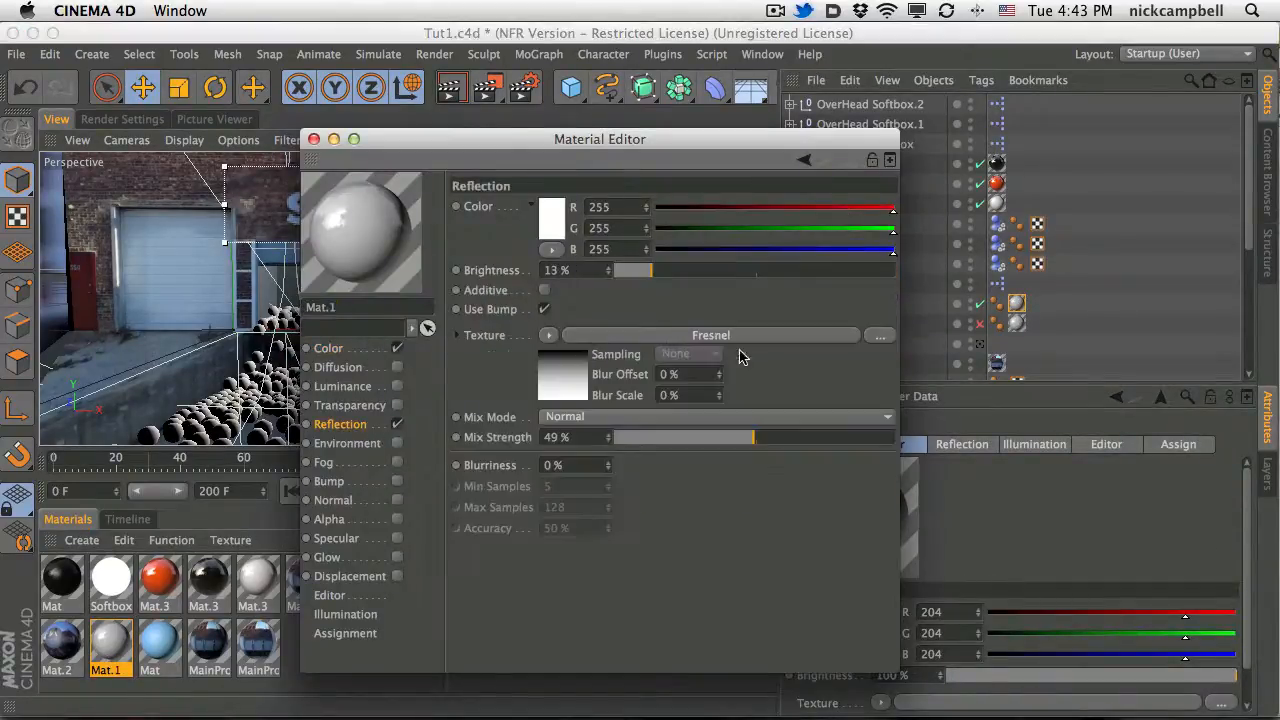
mouse_move(817, 440)
mouse_down()
mouse_move(843, 437)
mouse_move(832, 437)
mouse_up()
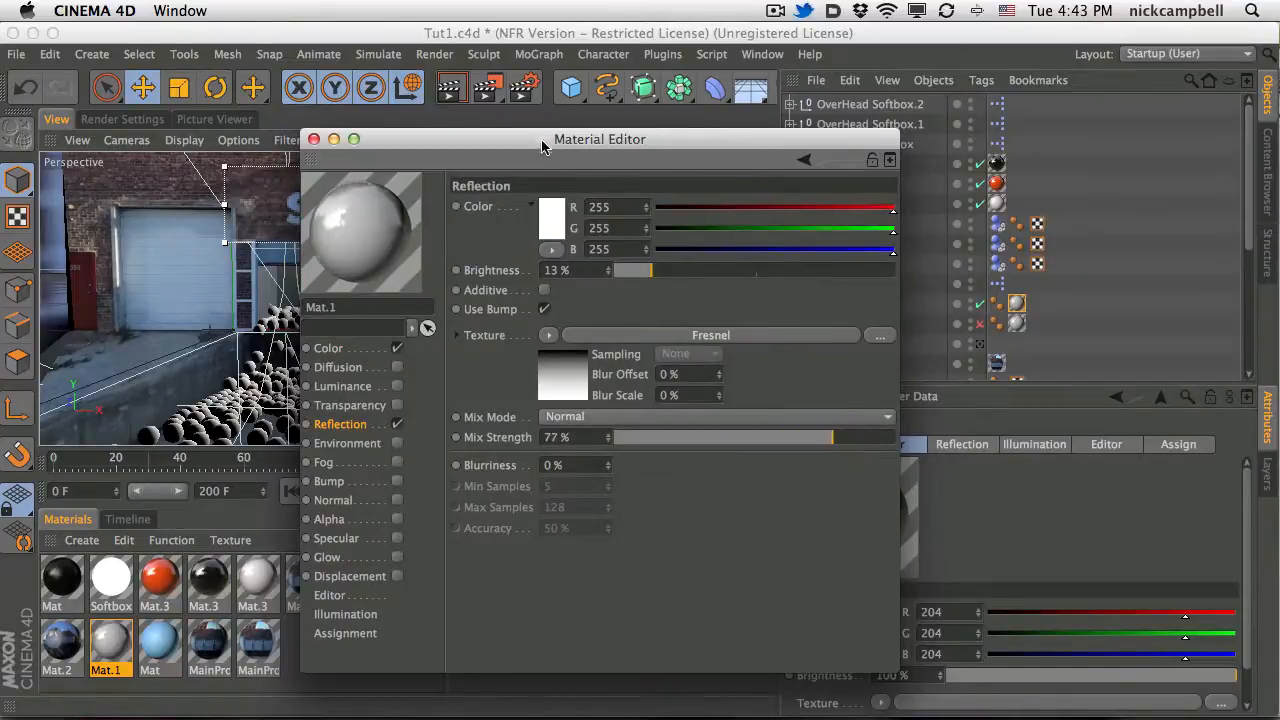
drag(541, 147, 925, 150)
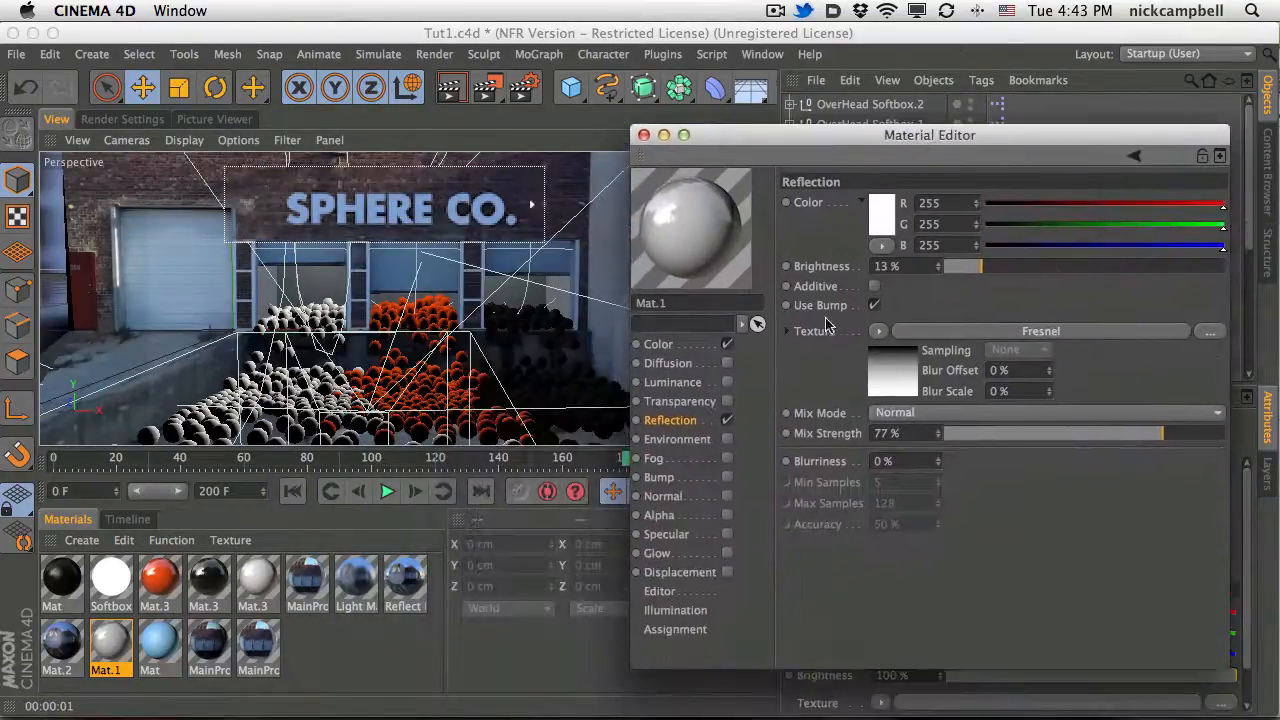
click(727, 534)
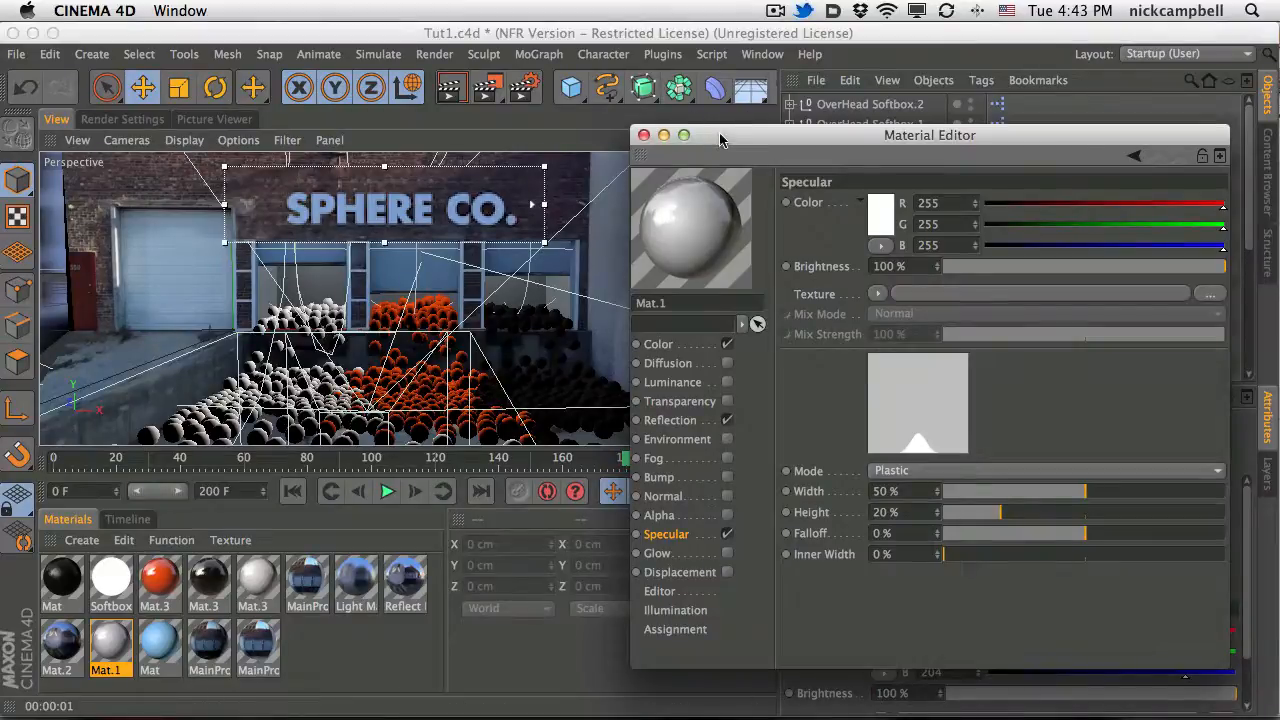
Enlarge the interactive render region over a close-up of the "ERE CO." part of the sign.
drag(723, 134, 971, 167)
alt+right_drag(523, 194, 610, 175)
drag(543, 242, 732, 290)
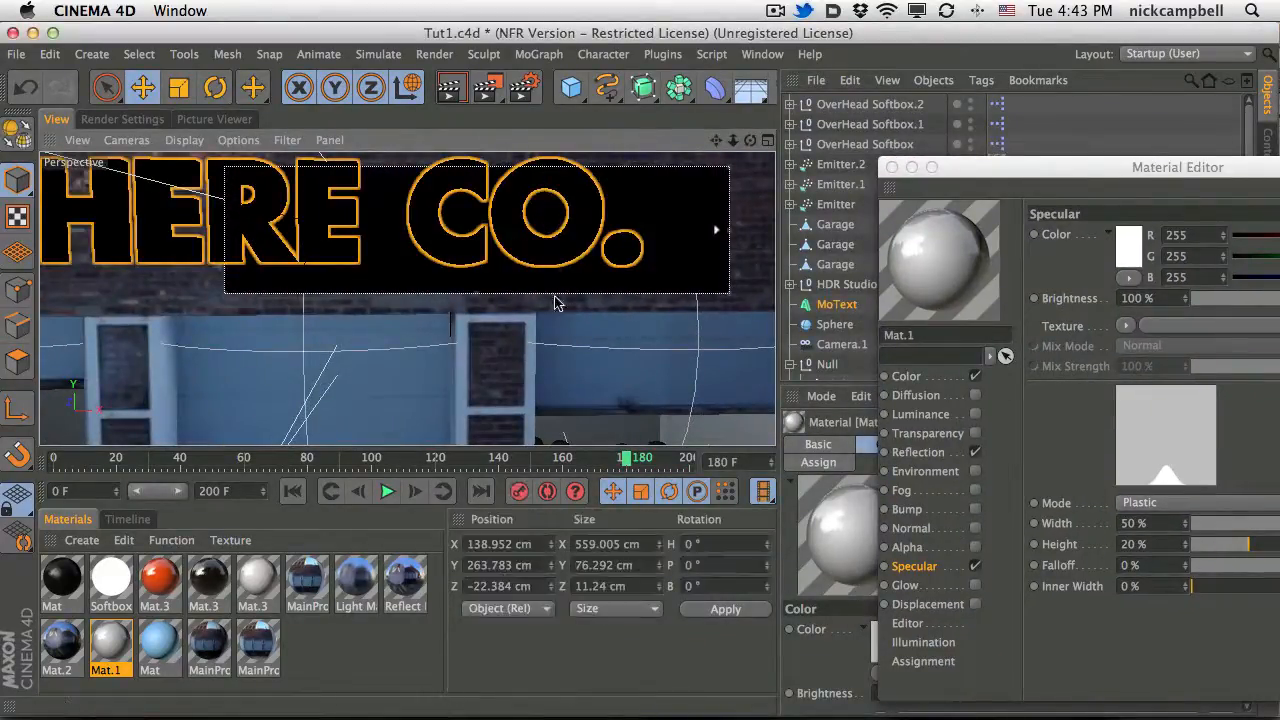
alt+middle_drag(557, 300, 589, 305)
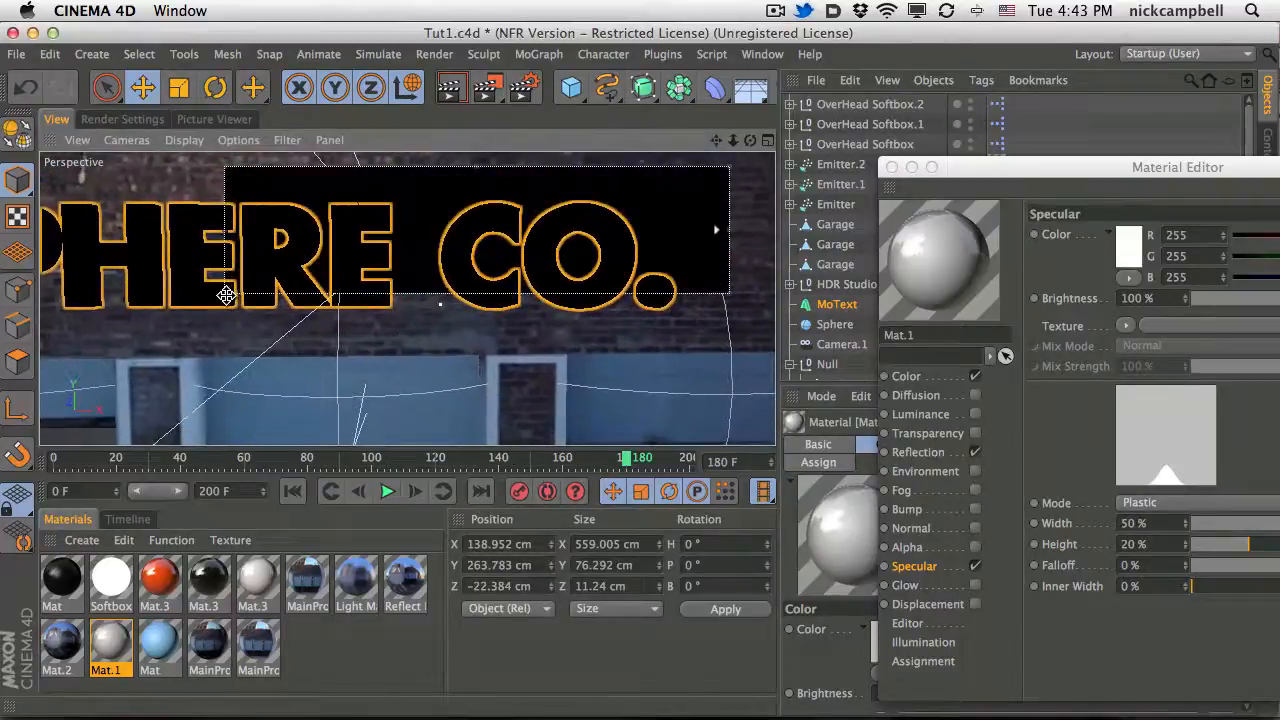
drag(226, 294, 174, 351)
click(987, 171)
drag(987, 177, 958, 187)
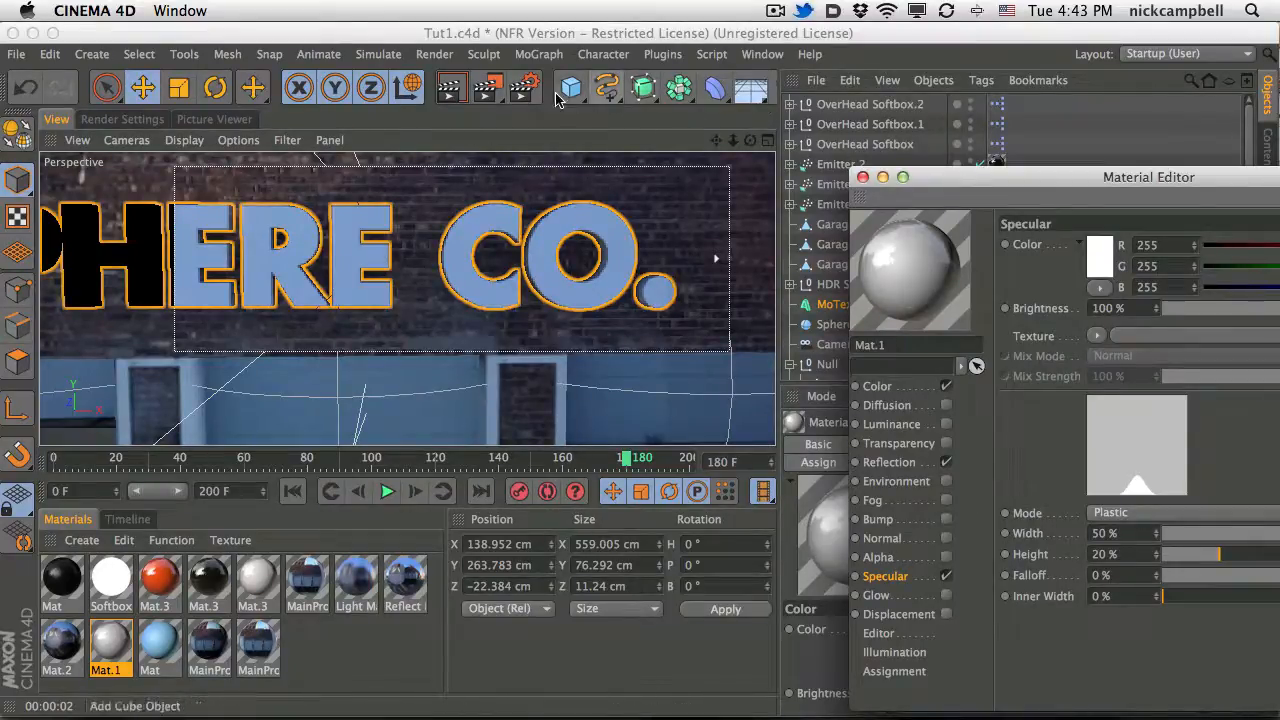
Add an Omni light that contributes only specular highlights, with Diffuse and GI Illumination disabled.
drag(780, 94, 815, 94)
click(822, 88)
click(900, 114)
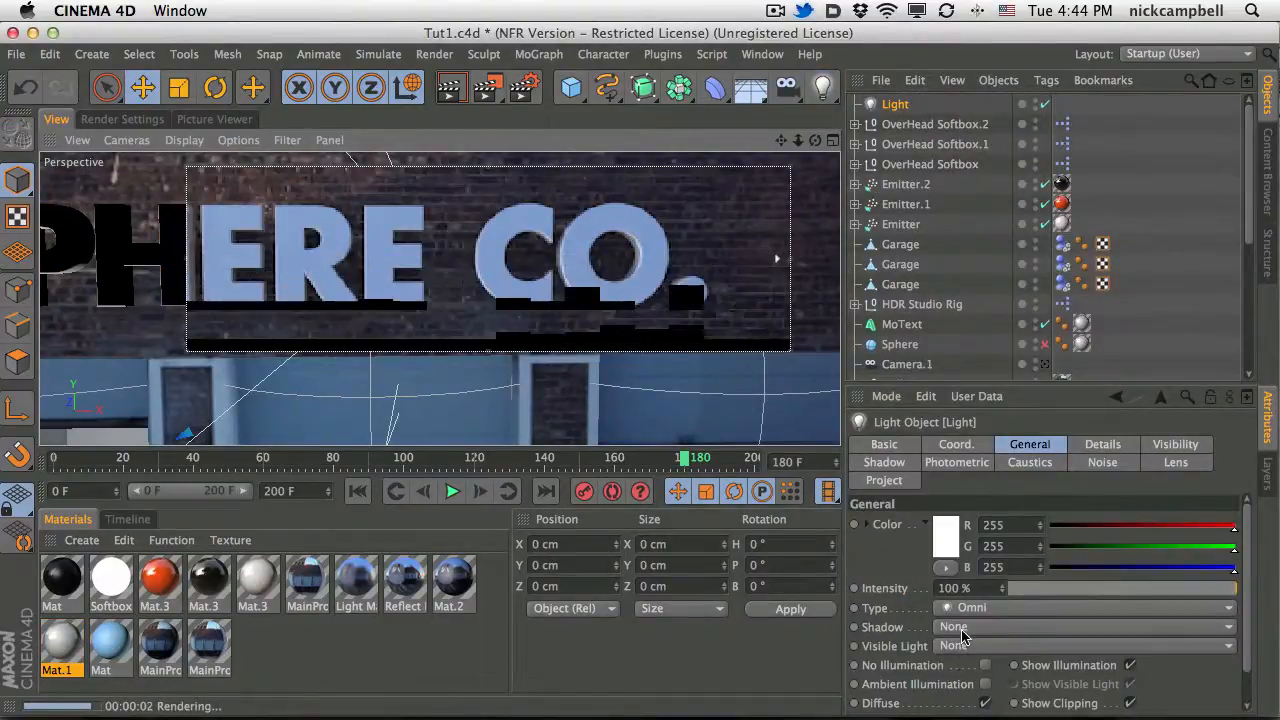
scroll(1242, 597, down, 2)
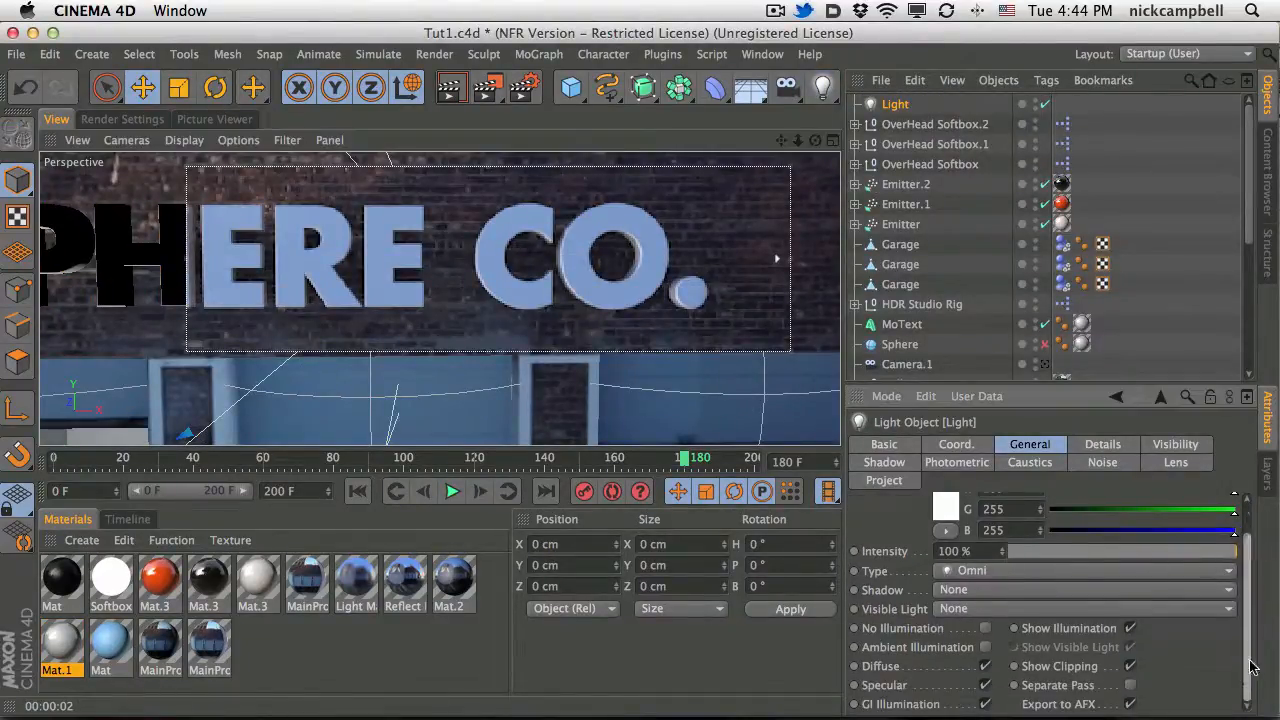
click(985, 667)
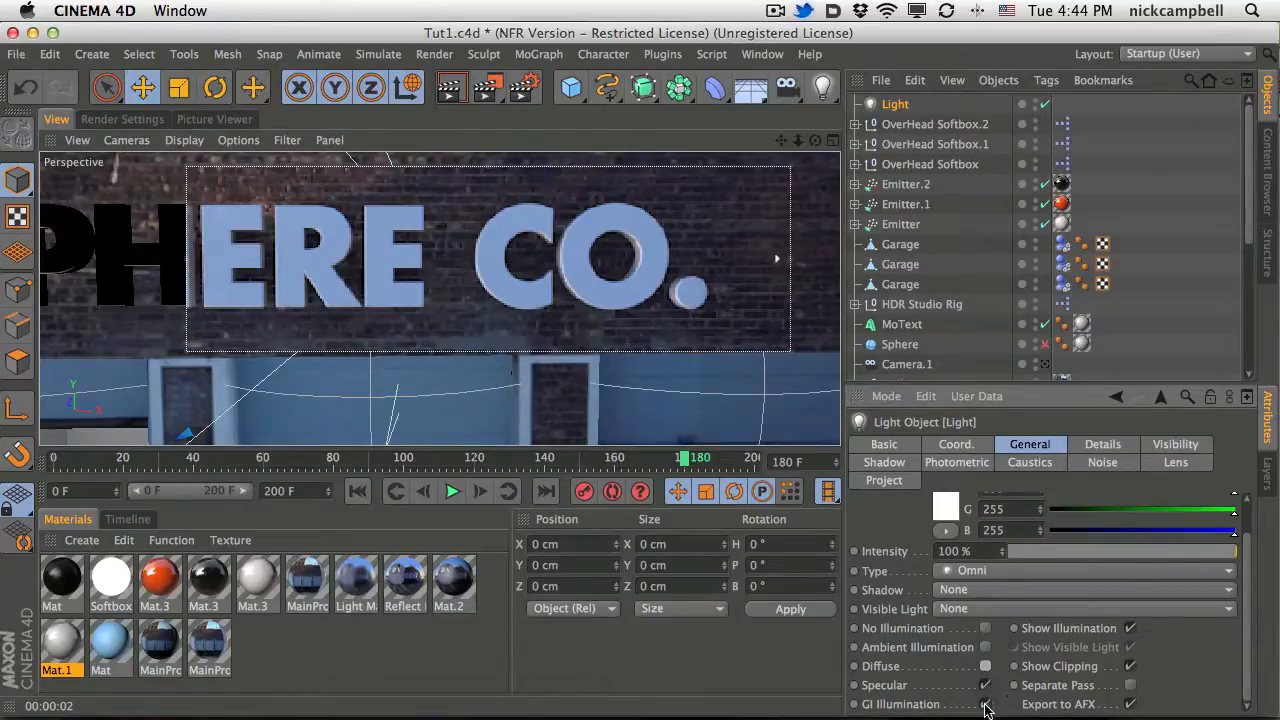
click(985, 705)
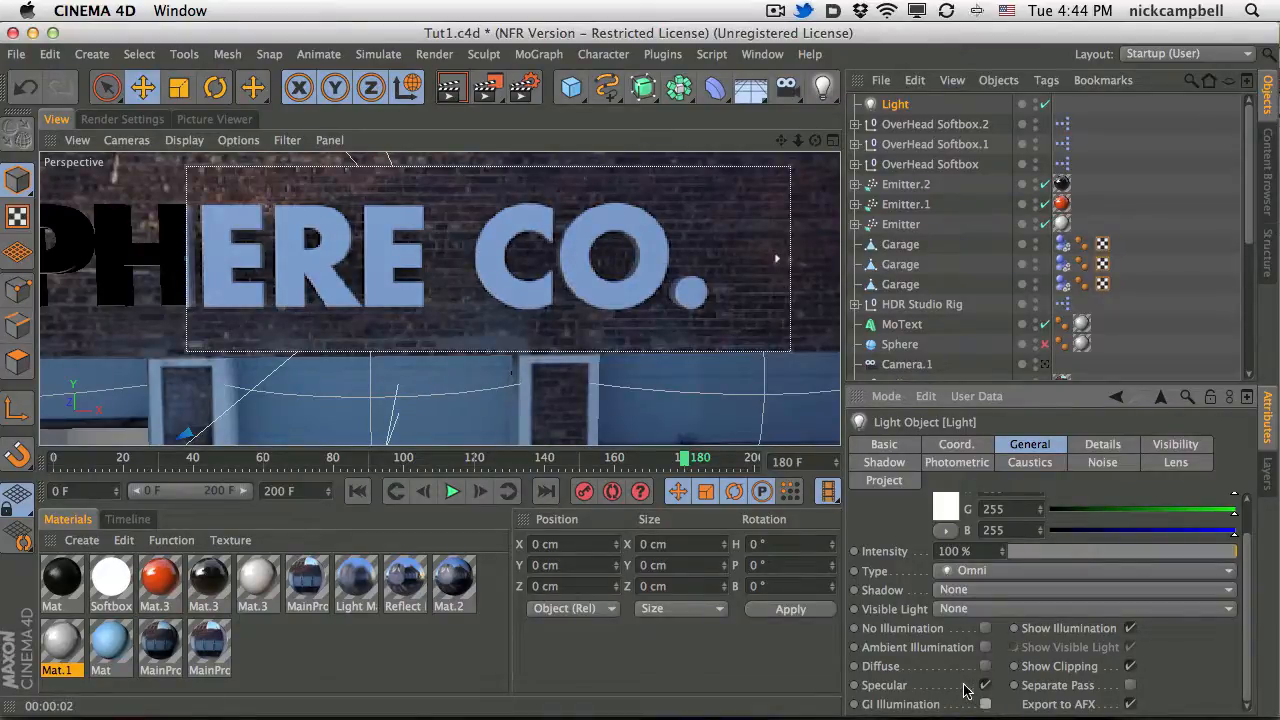
Strongly increase the specular Height of Mat.1, the material on the sign text.
click(258, 580)
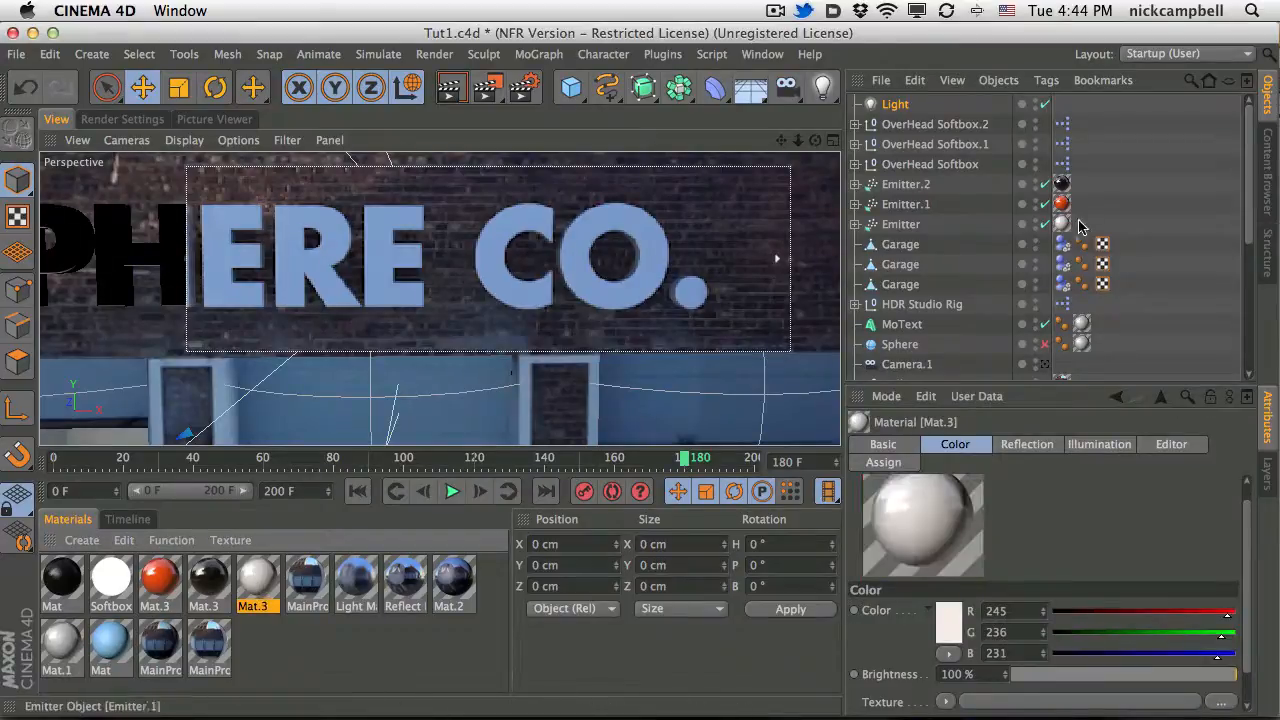
click(1081, 323)
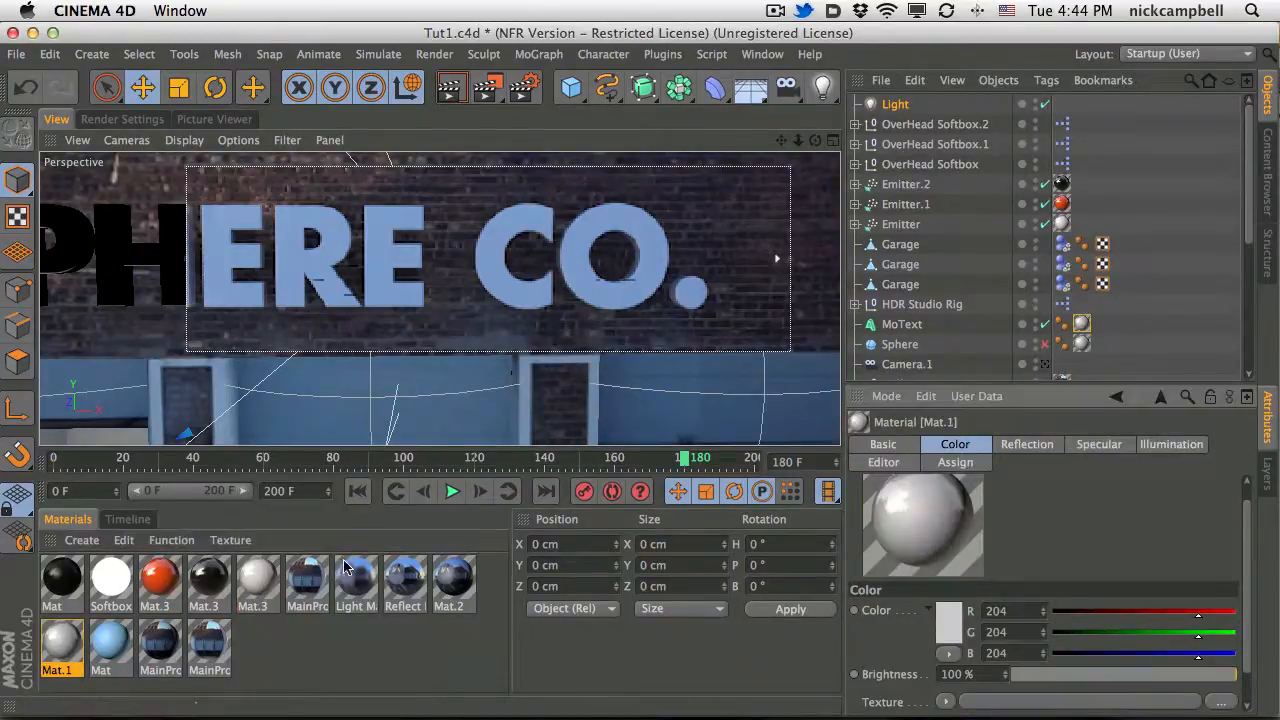
double_click(58, 645)
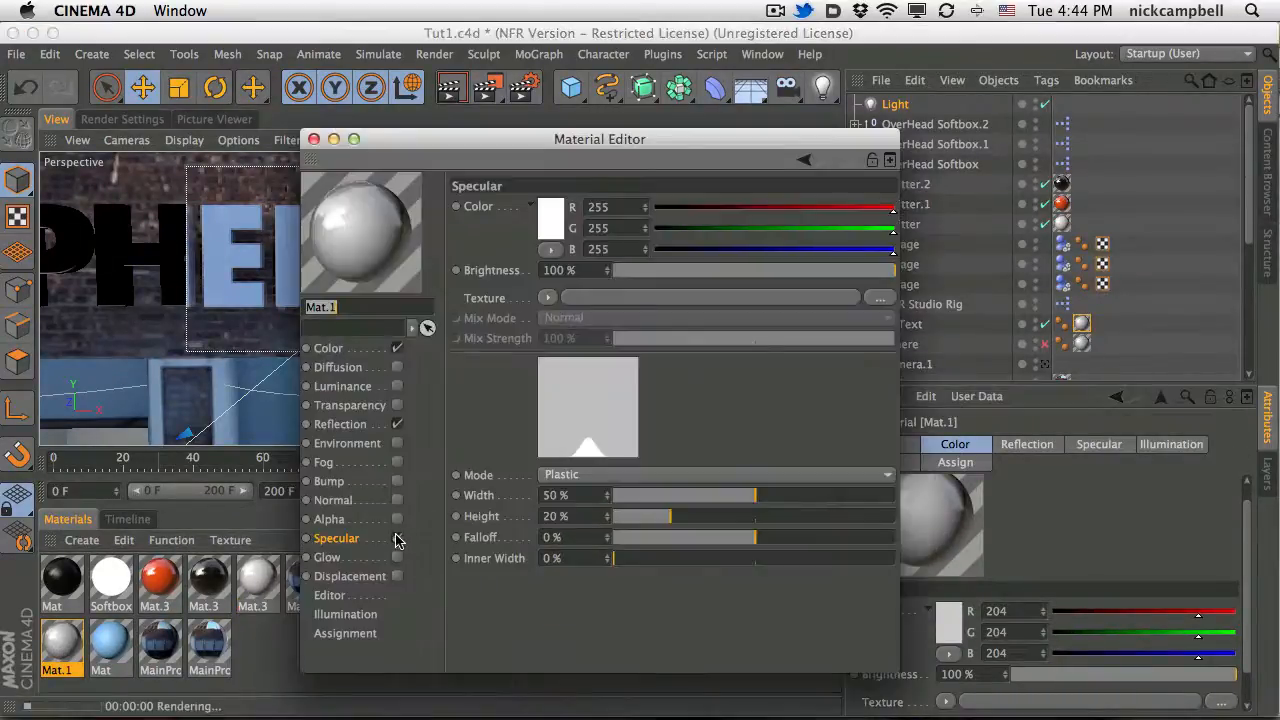
drag(669, 516, 826, 488)
drag(508, 139, 589, 598)
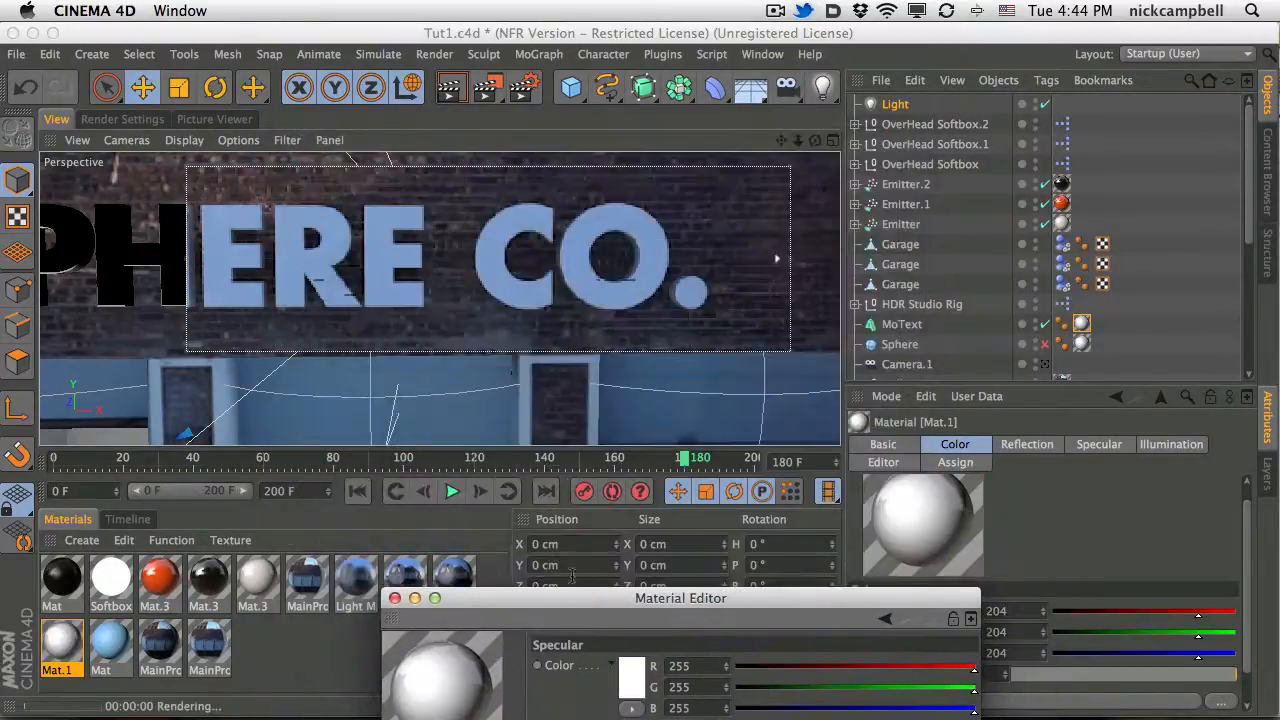
Compare the specular highlights on the lettering in the render region with the light disabled and enabled.
key(super+r)
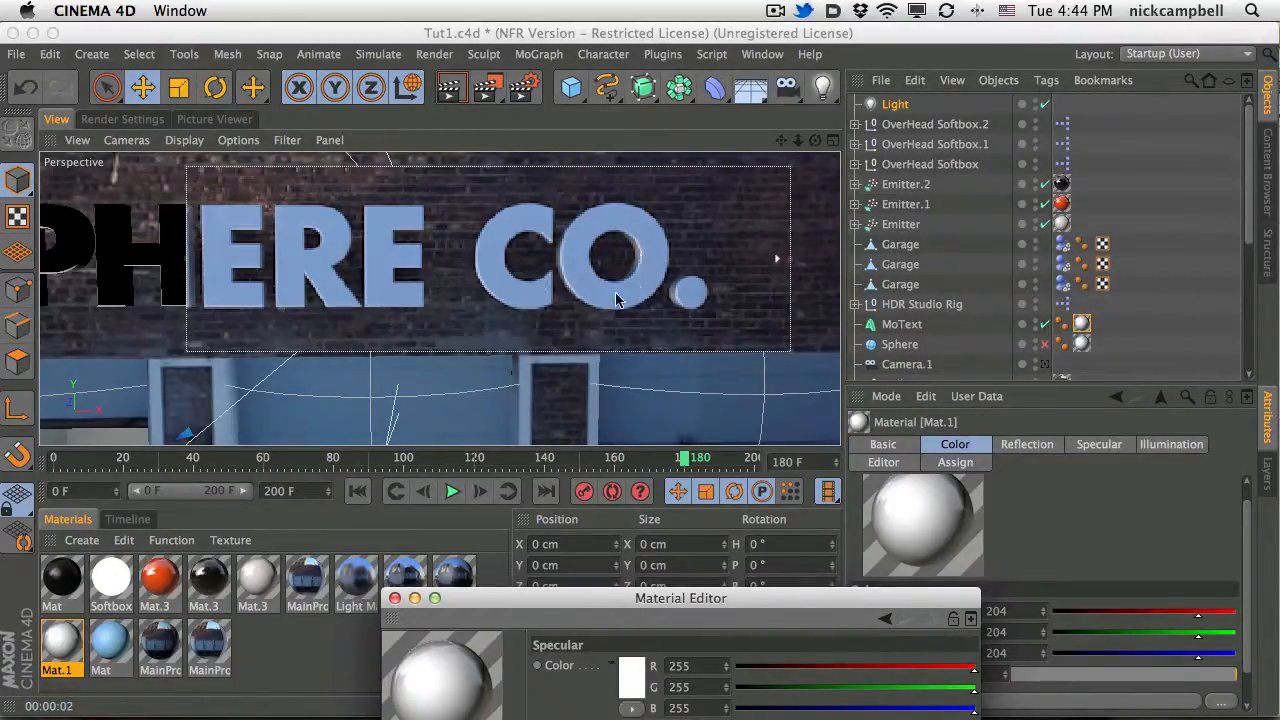
click(1046, 104)
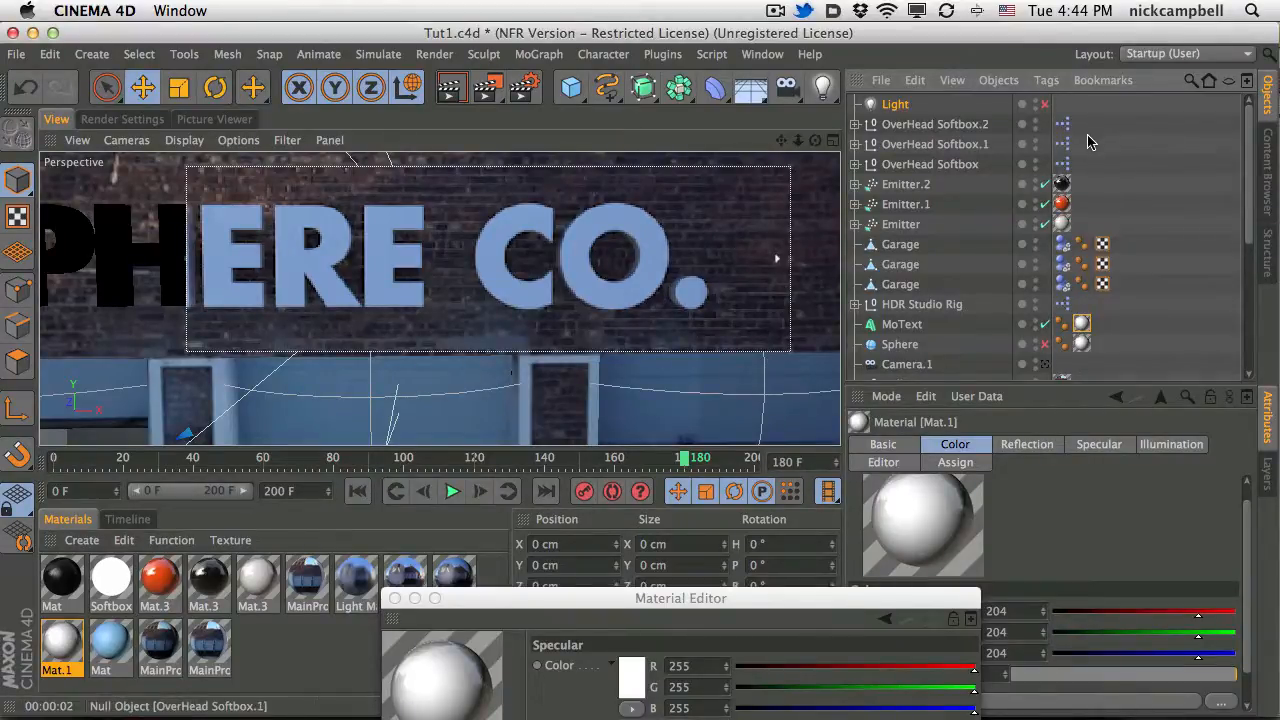
click(1045, 104)
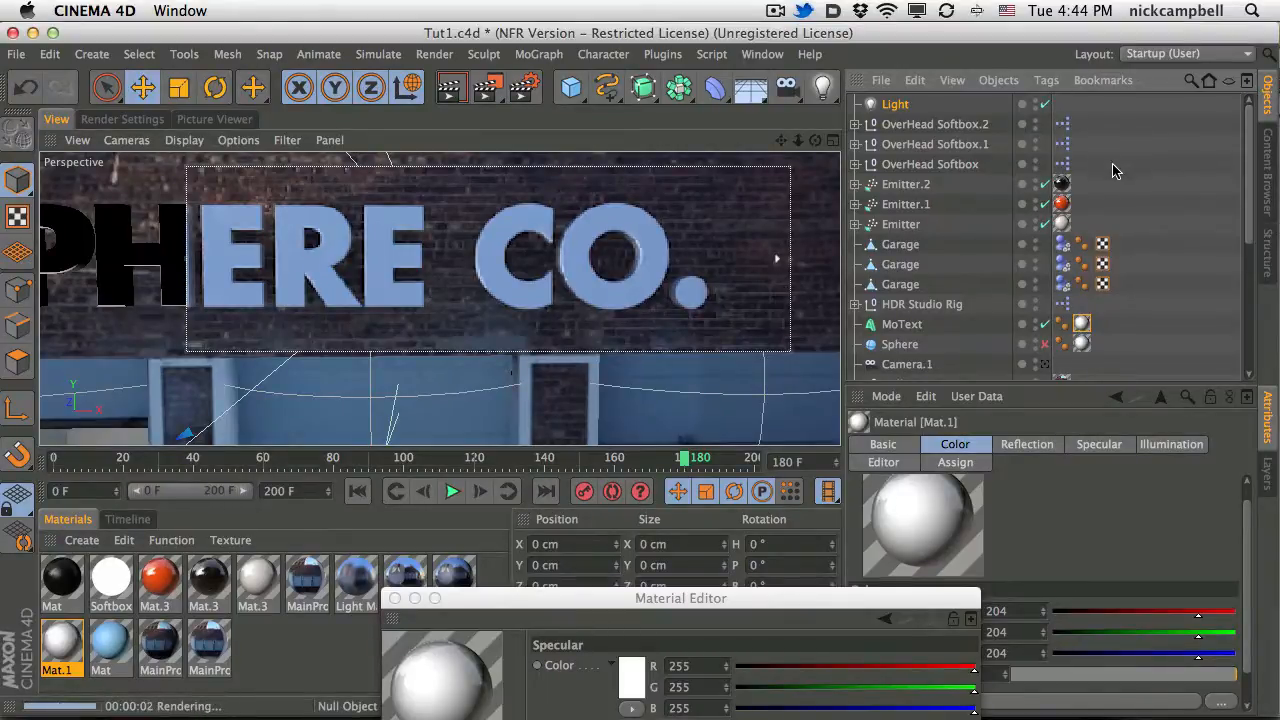
Move the light up beyond the sign's "CO." end, to about X 868 cm and Y 541 cm.
alt+right_drag(627, 264, 584, 273)
alt+middle_drag(586, 280, 458, 275)
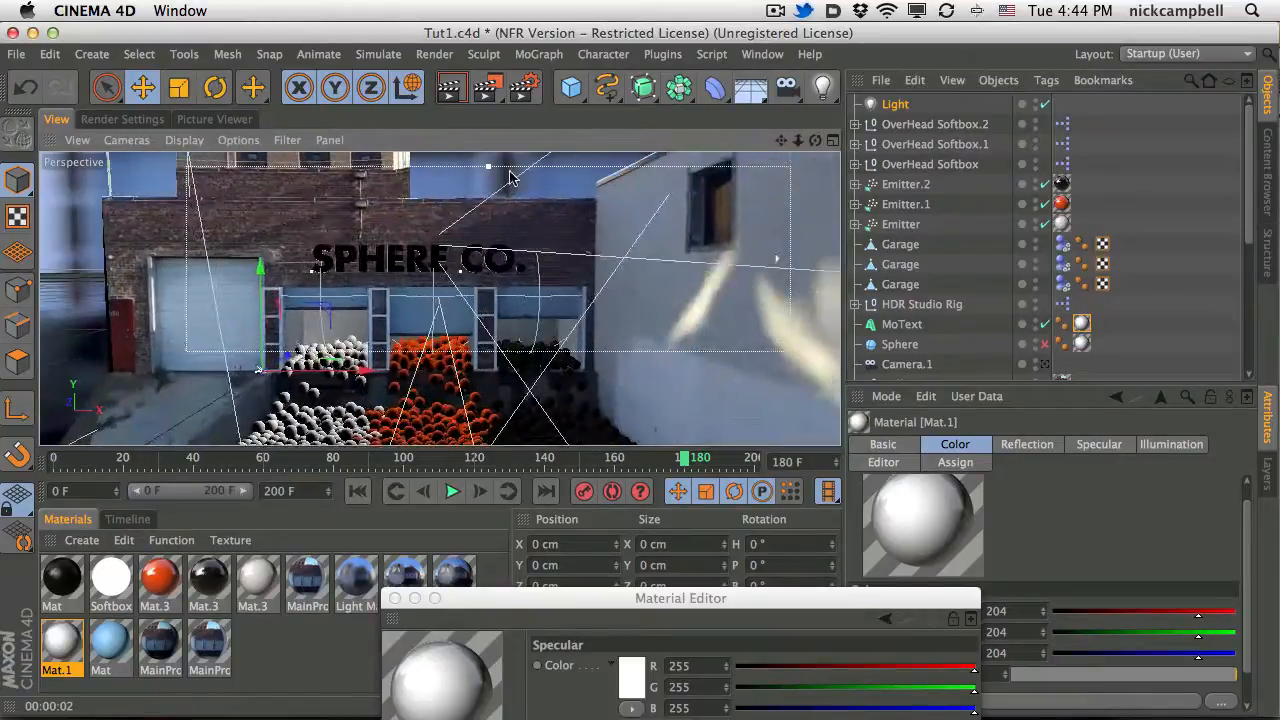
click(899, 108)
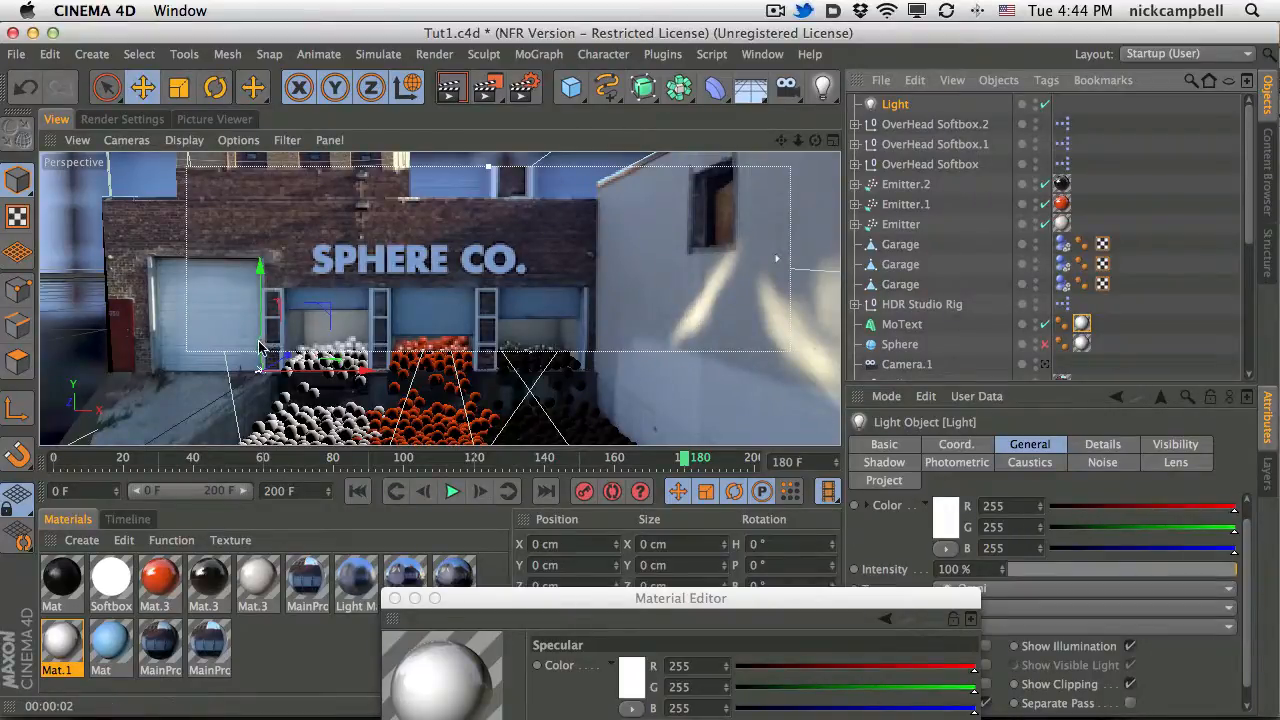
drag(260, 347, 612, 150)
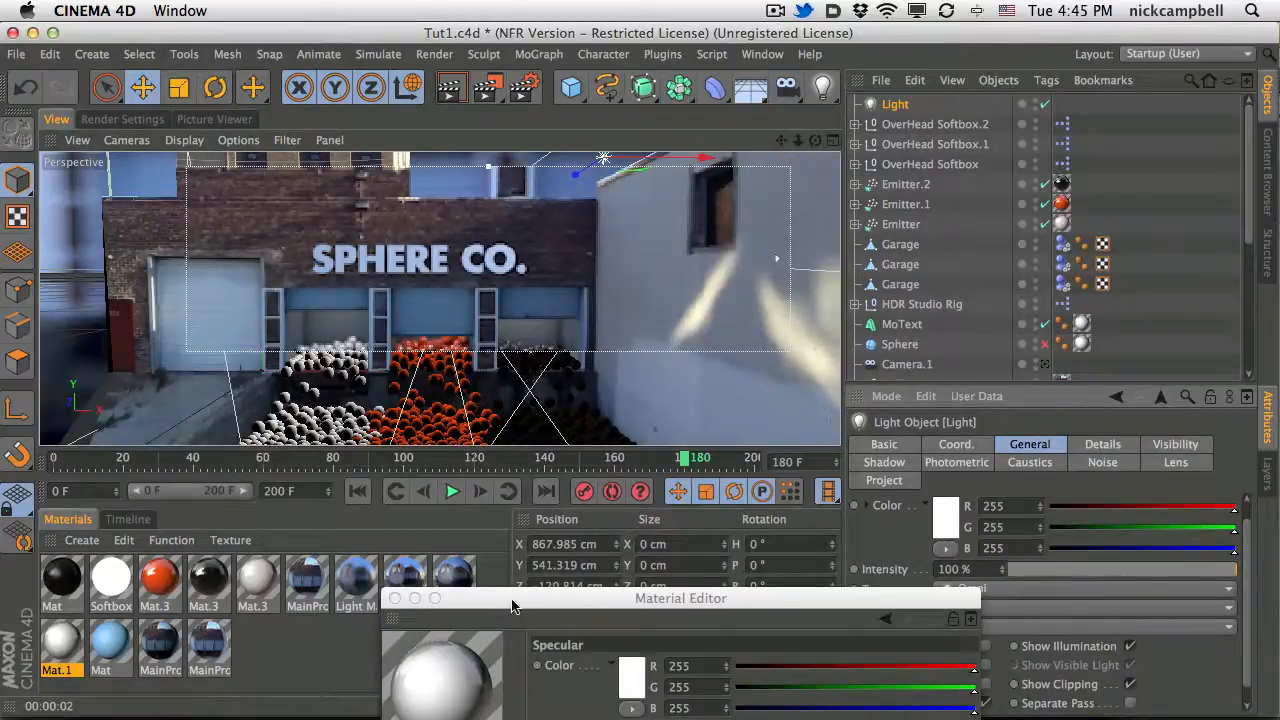
Set Mat.1's specular Width to 39% and Height to 64%, and check the highlights on the sign lettering up close.
drag(512, 606, 664, 280)
drag(1010, 651, 958, 635)
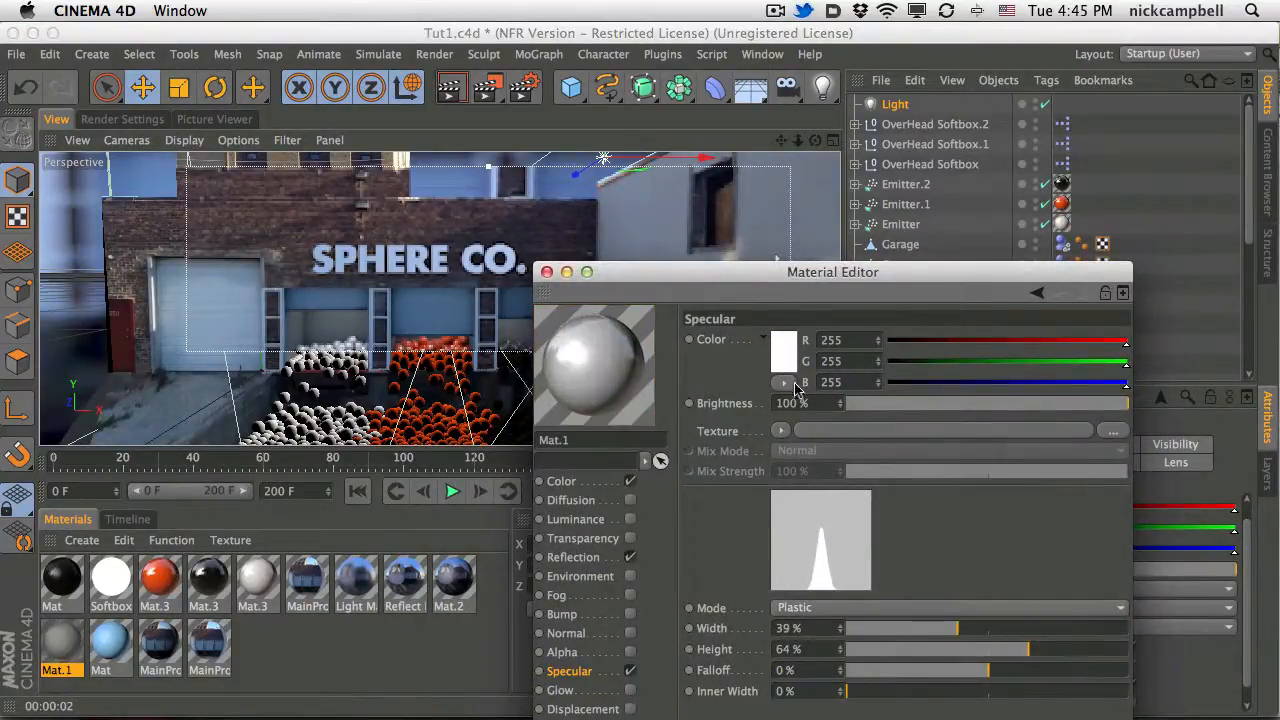
click(547, 272)
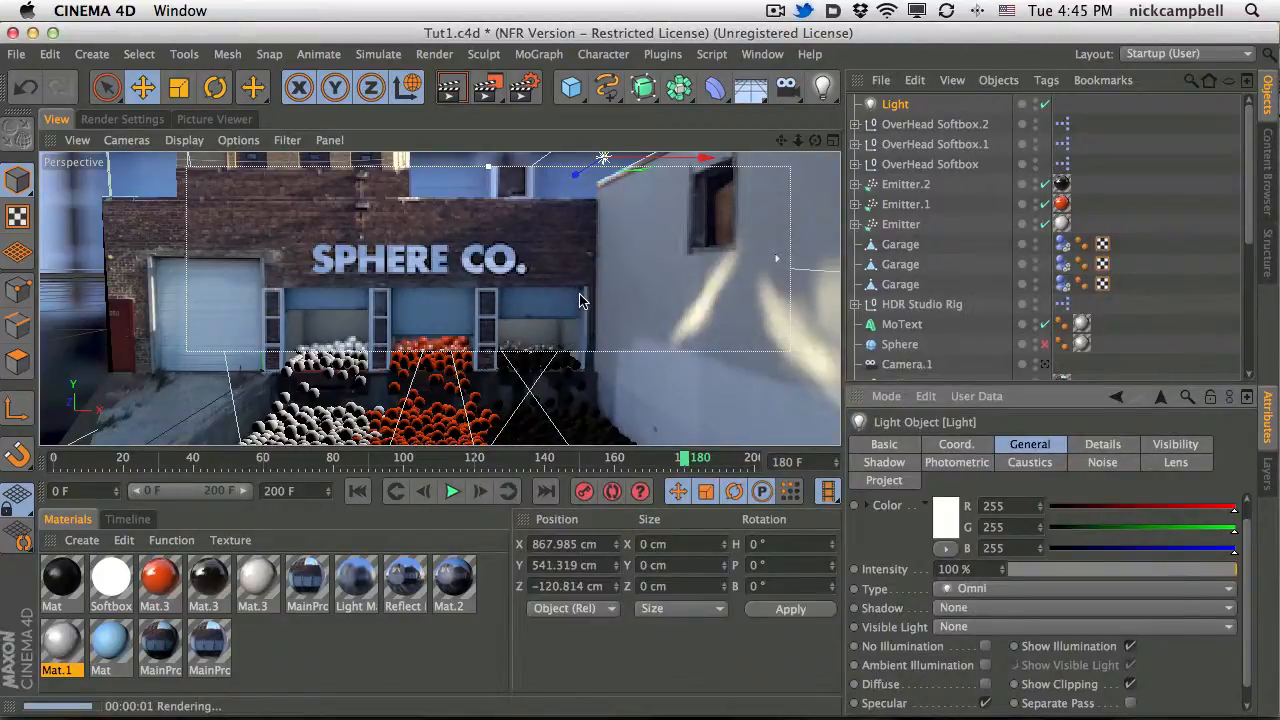
scroll(629, 229, up, 5)
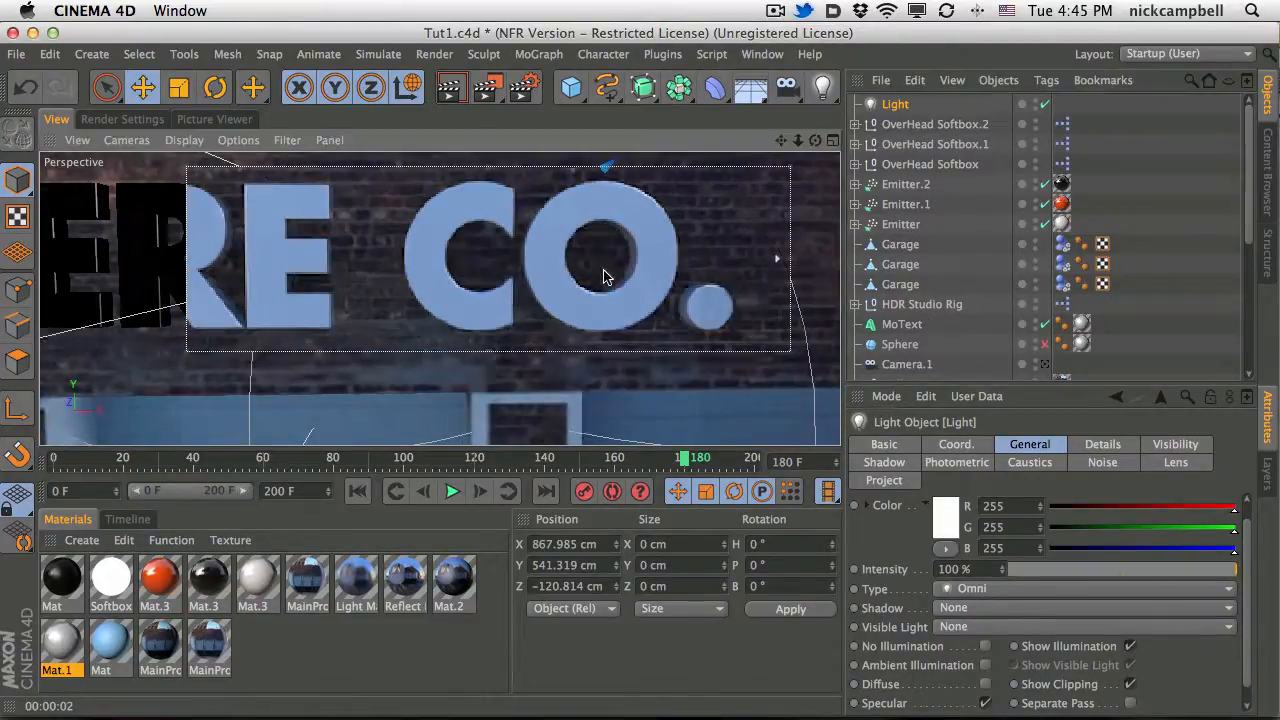
scroll(604, 276, down, 6)
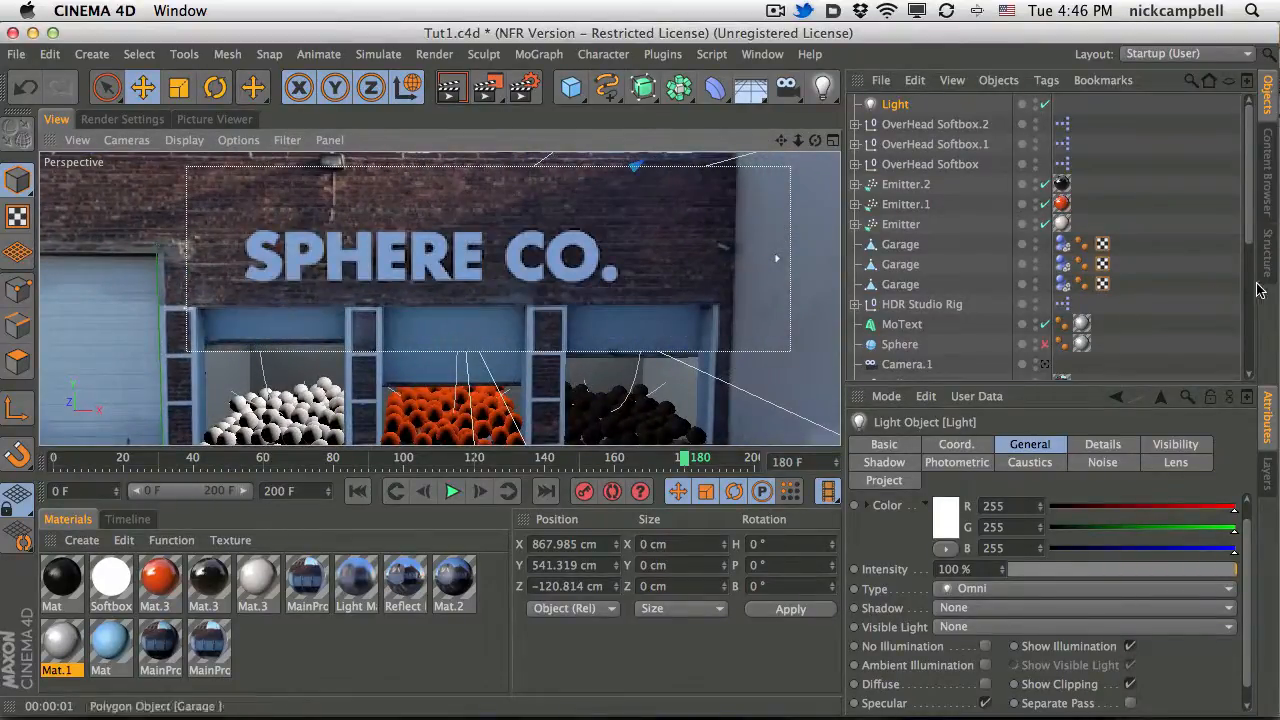
Look through the Projector Camera and resize the interactive render region to cover the whole building and the foreground.
scroll(1055, 315, down, 5)
click(1045, 310)
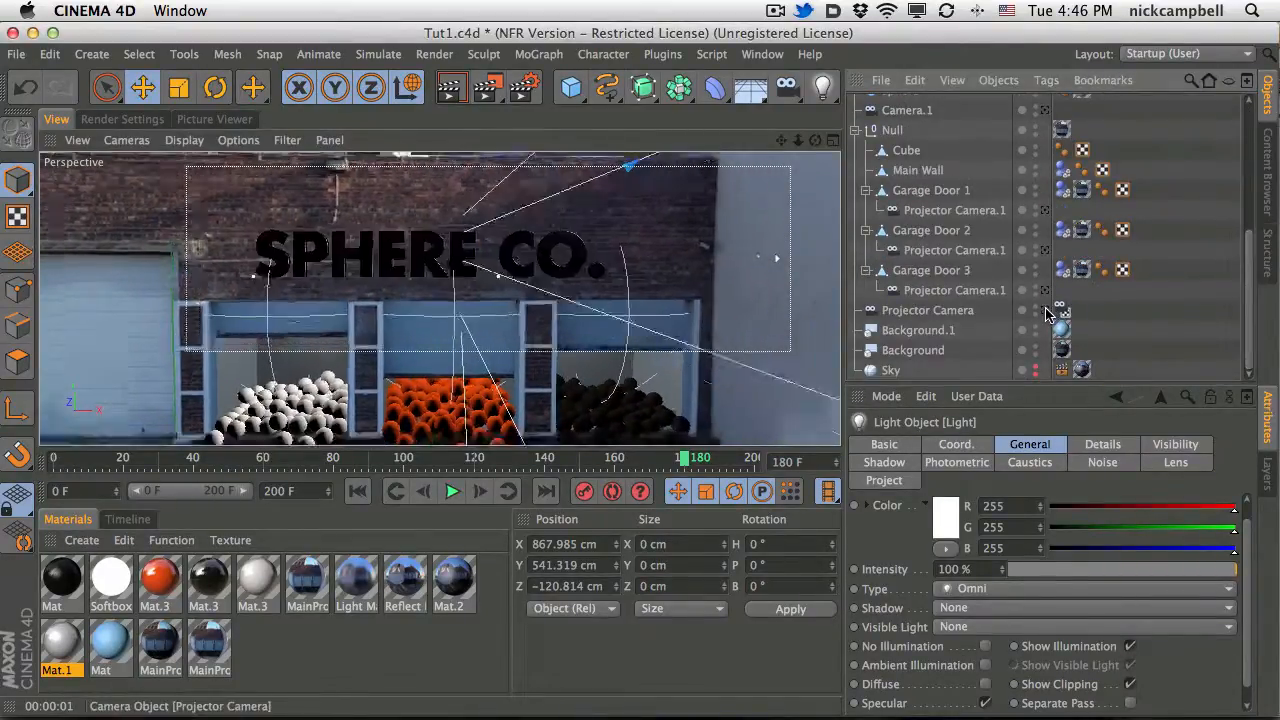
click(1045, 310)
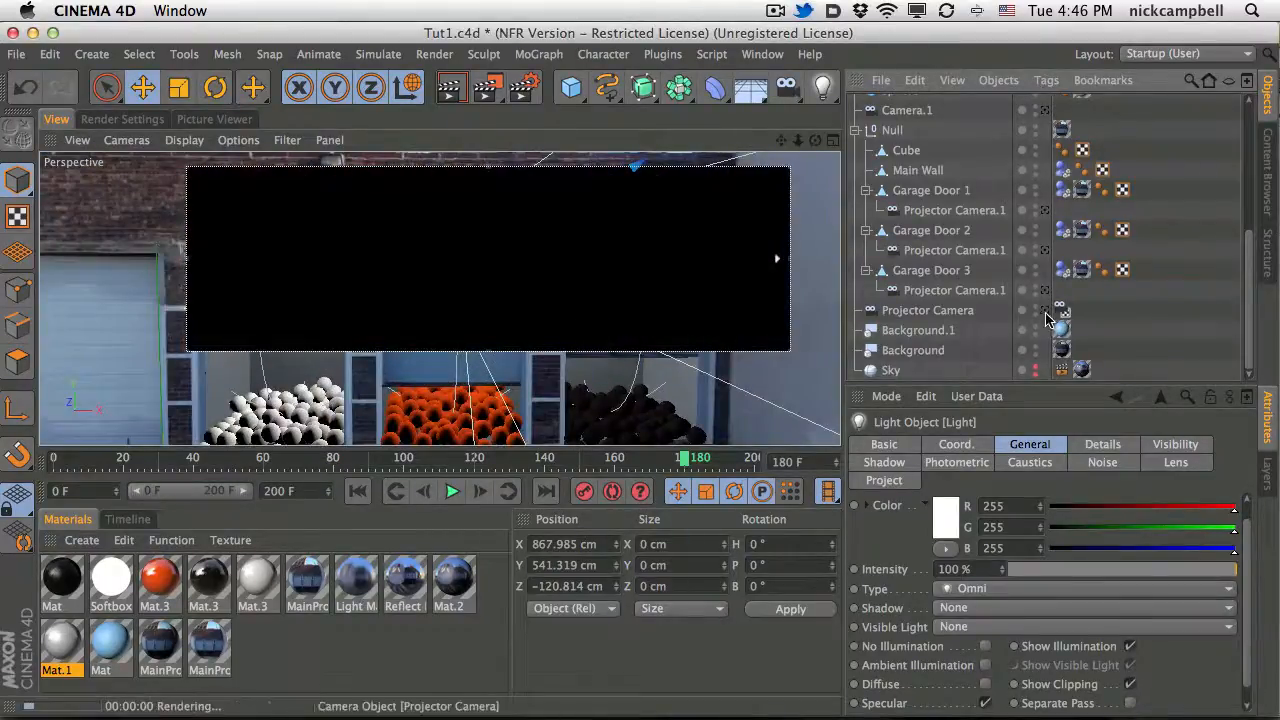
click(1045, 310)
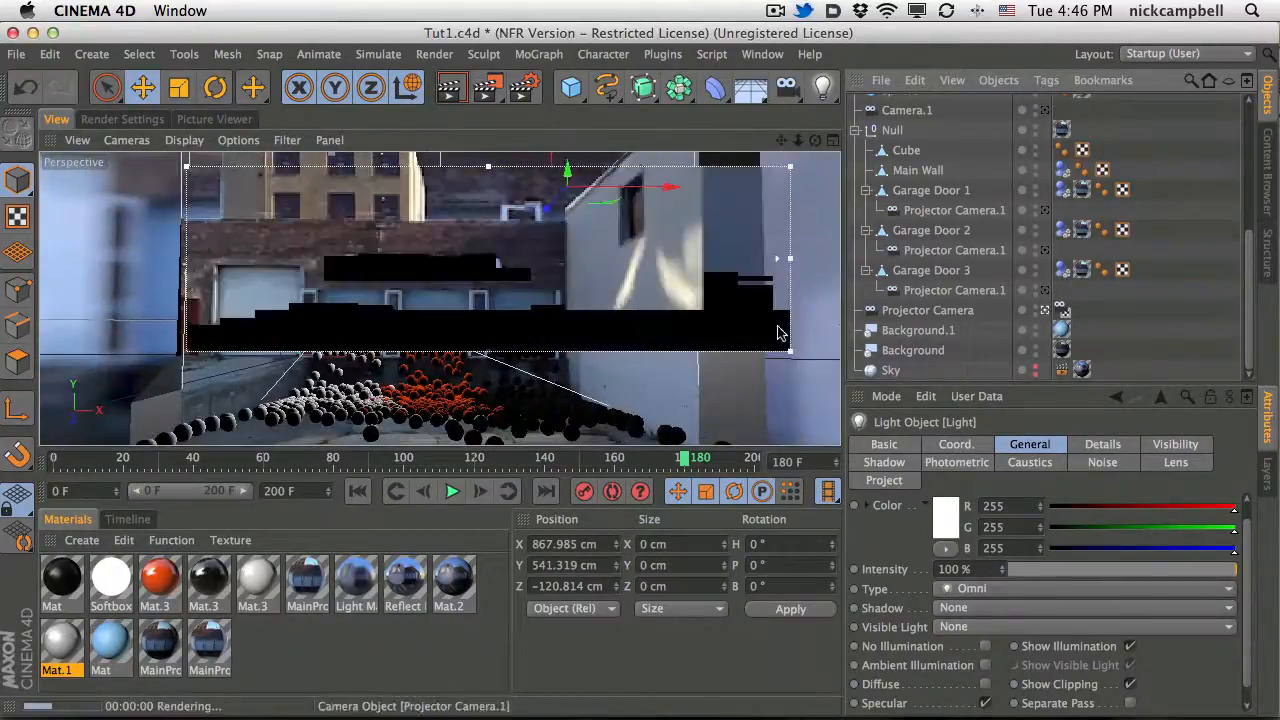
drag(723, 400, 694, 443)
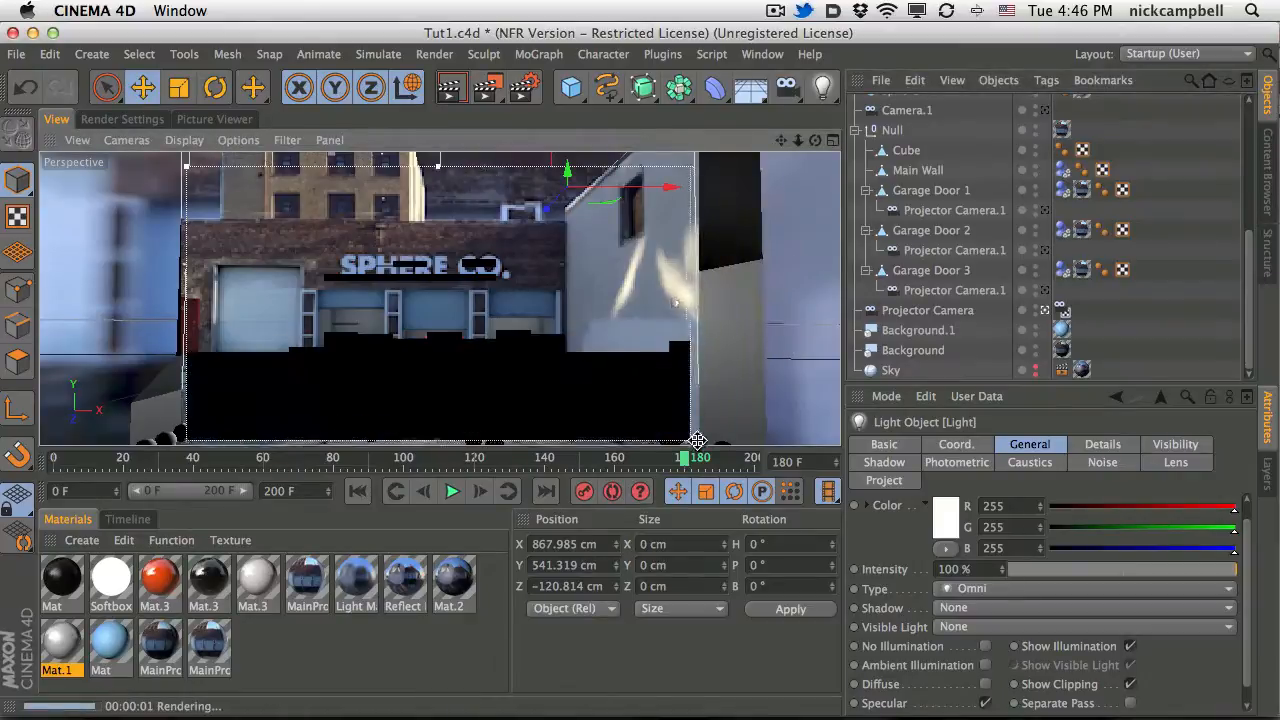
drag(439, 166, 440, 149)
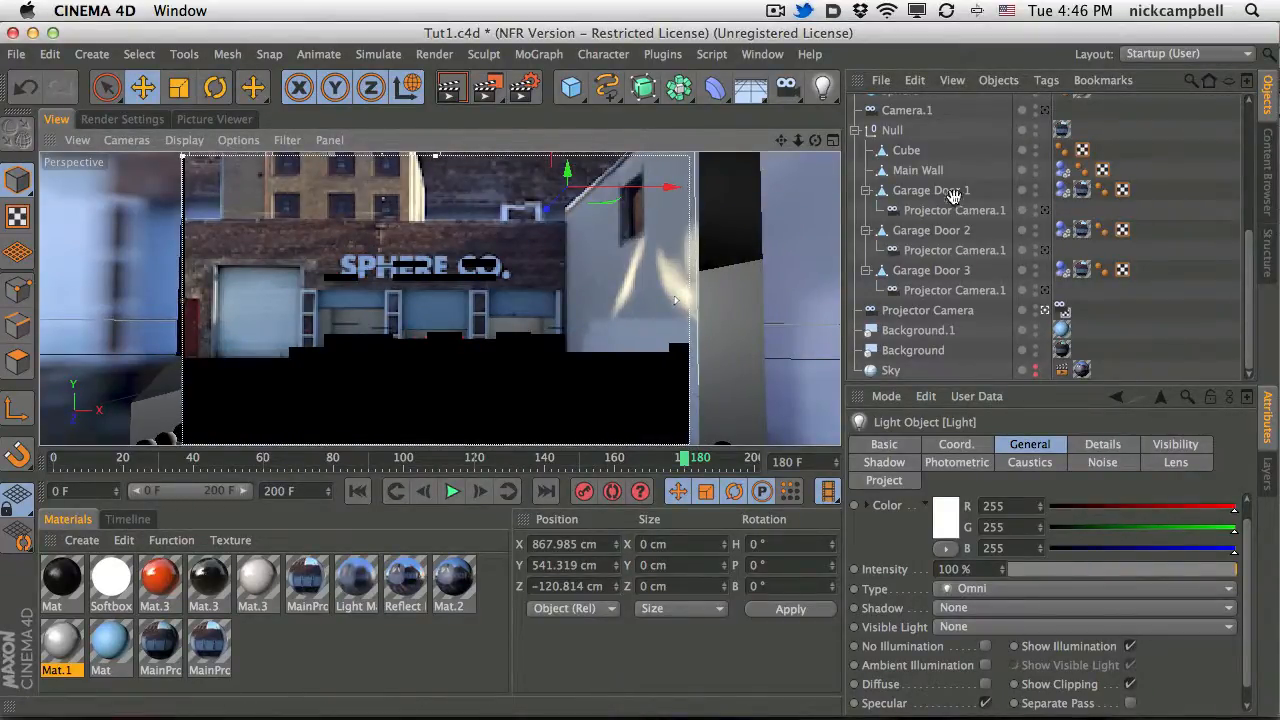
Set the HDR Studio Rig's Reflective Brightness to -57% and its Brightness to 146%.
scroll(1232, 240, up, 4)
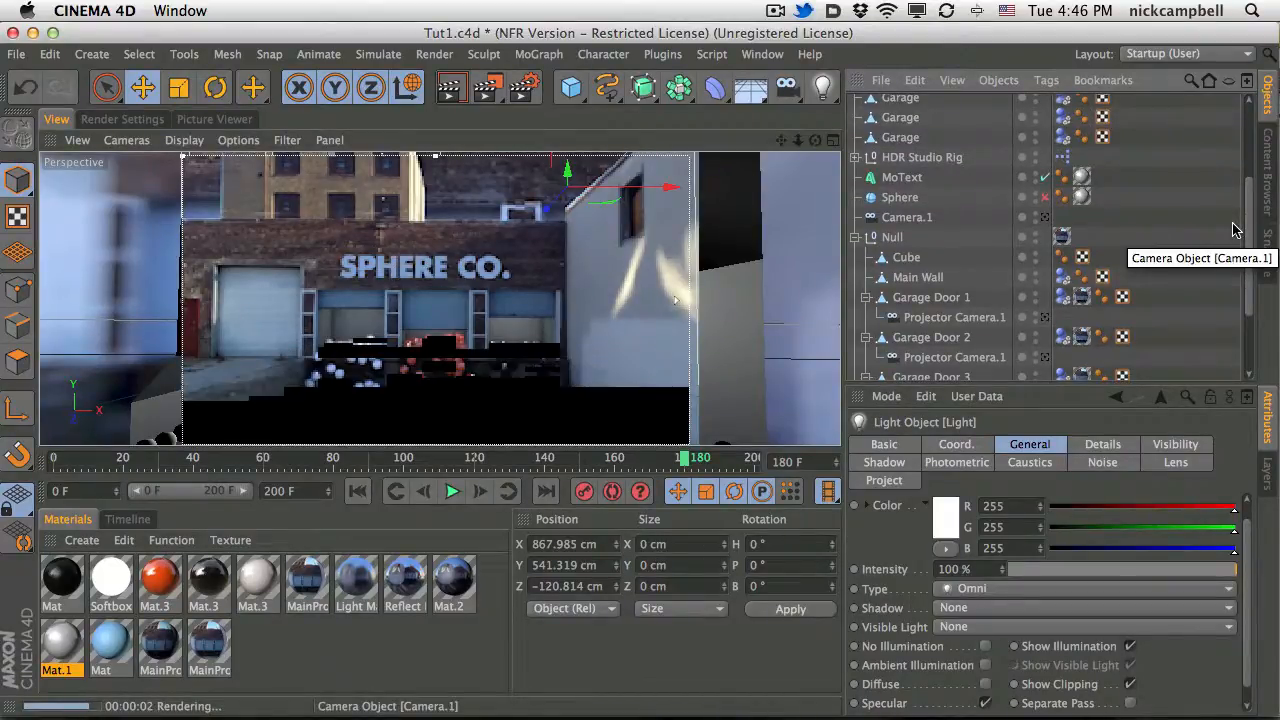
scroll(1255, 240, down, 5)
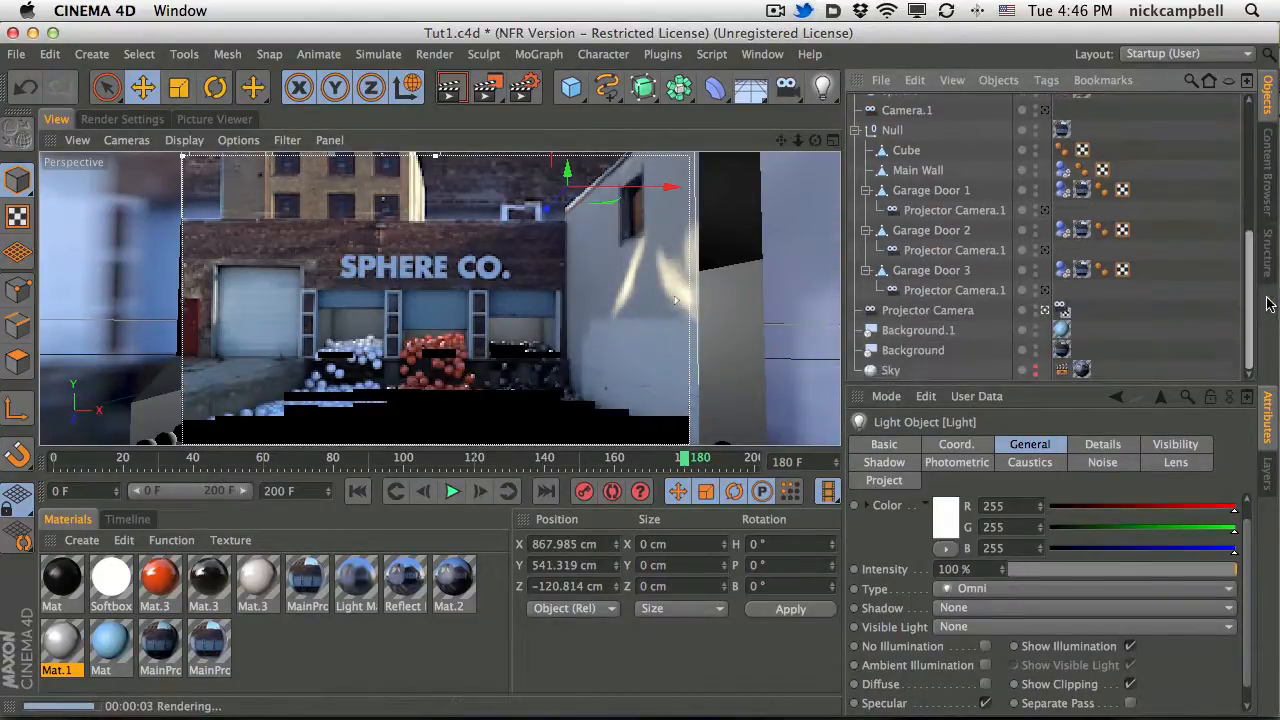
scroll(1258, 187, up, 8)
click(920, 252)
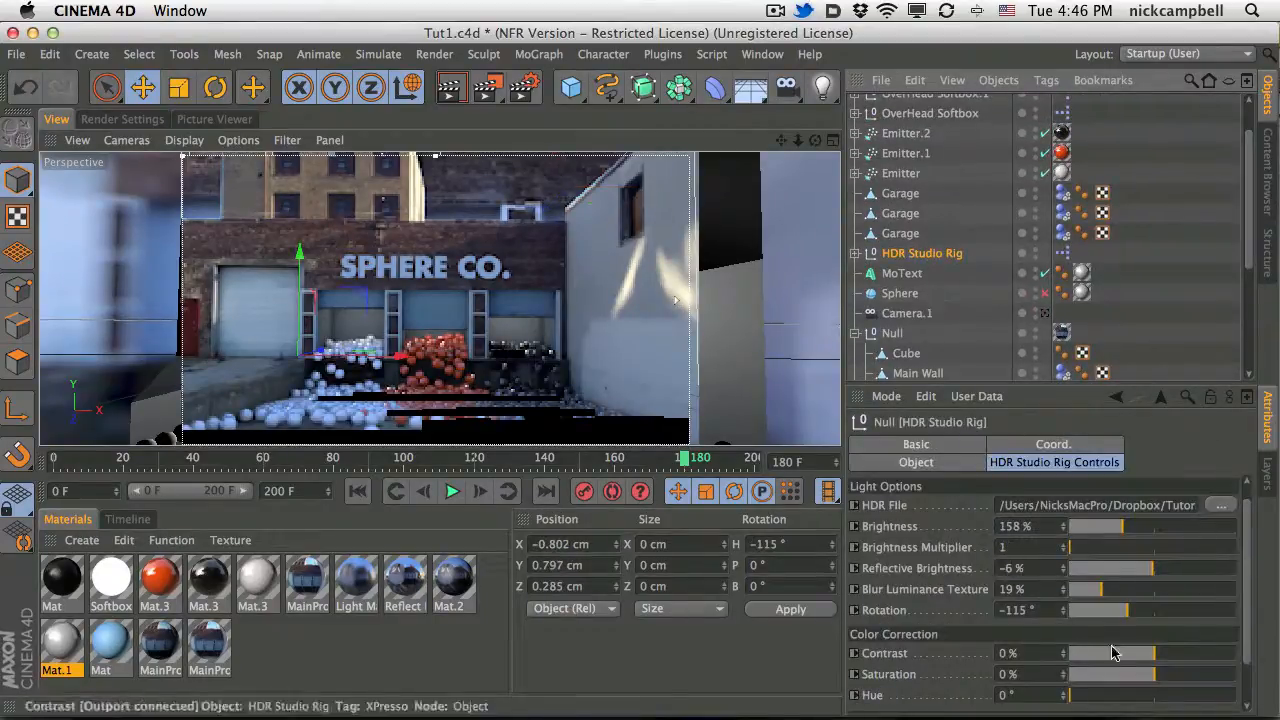
scroll(1244, 591, down, 2)
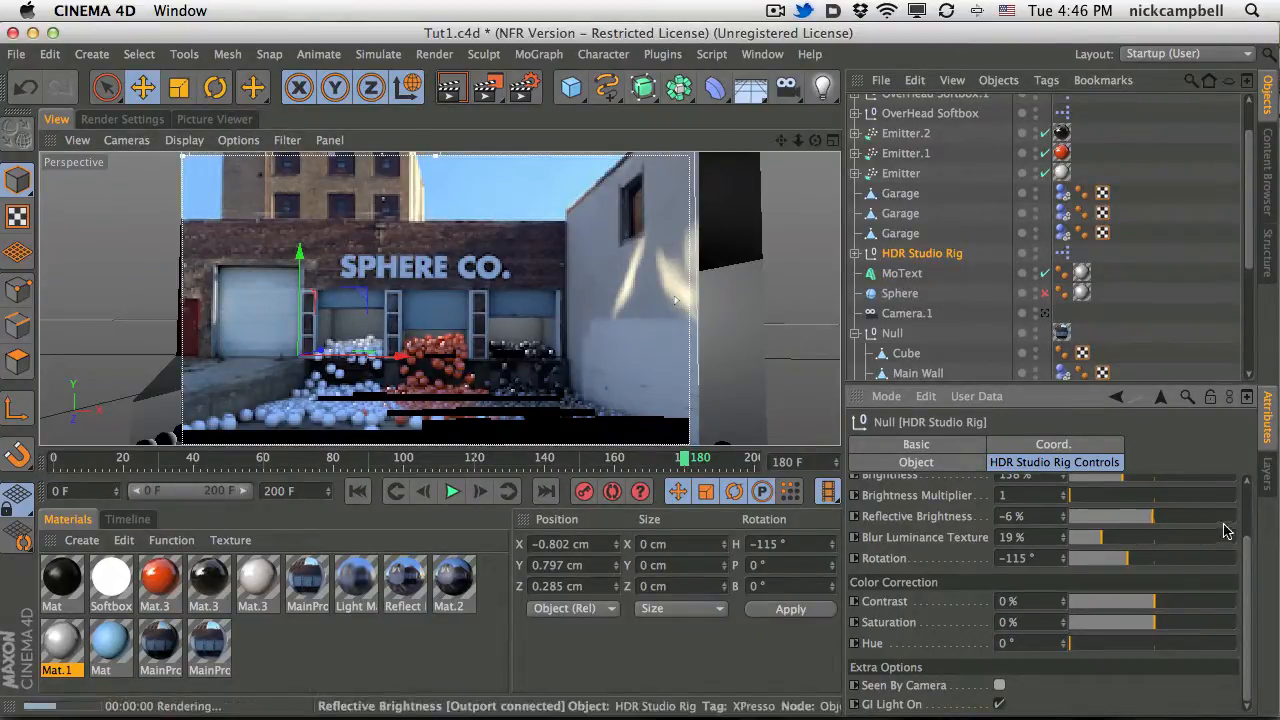
scroll(1248, 543, up, 2)
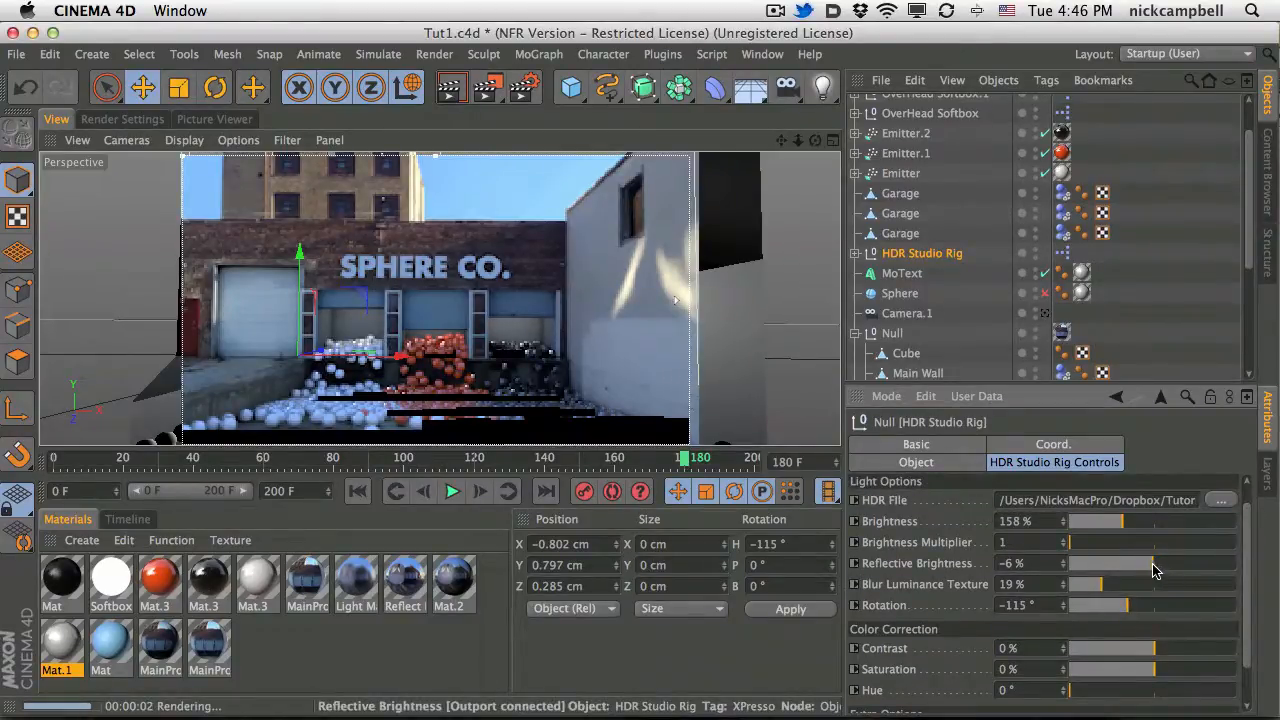
drag(1152, 570, 1146, 568)
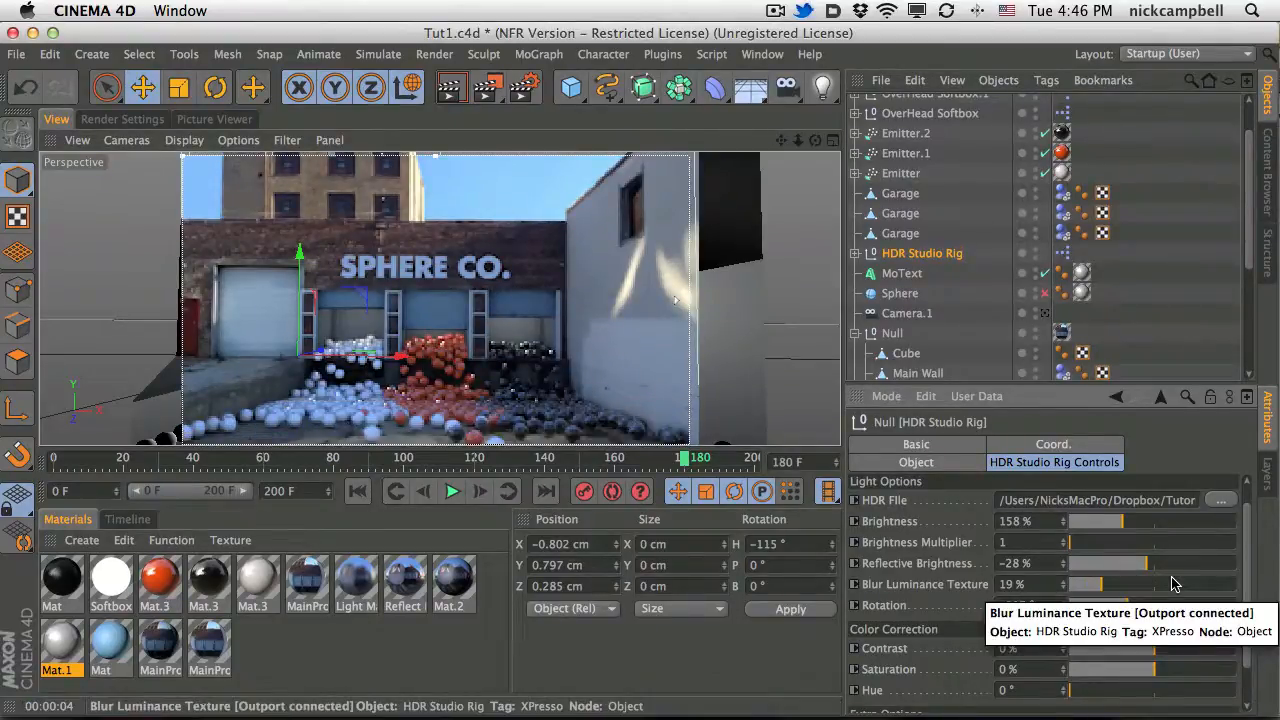
drag(1143, 568, 1124, 528)
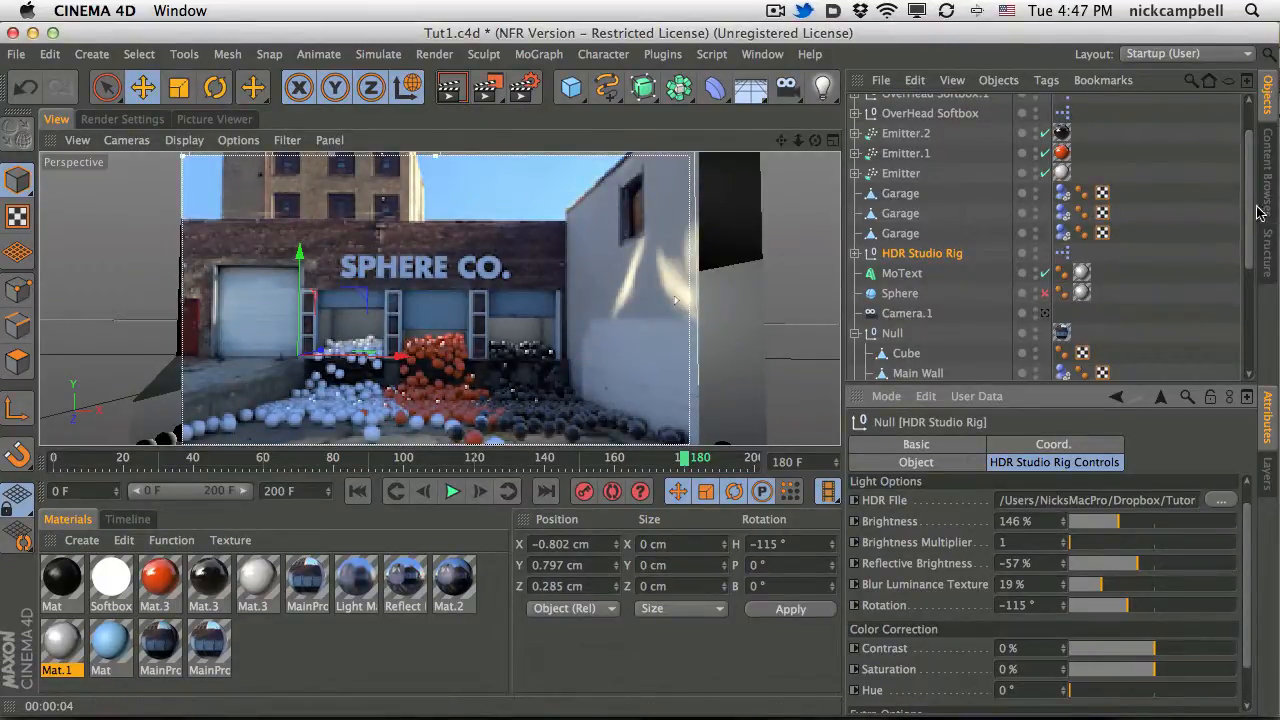
Play the sphere simulation and stop it at frame 141 to check how that frame renders.
scroll(1248, 176, up, 2)
scroll(1248, 176, up, 2)
scroll(1248, 176, down, 4)
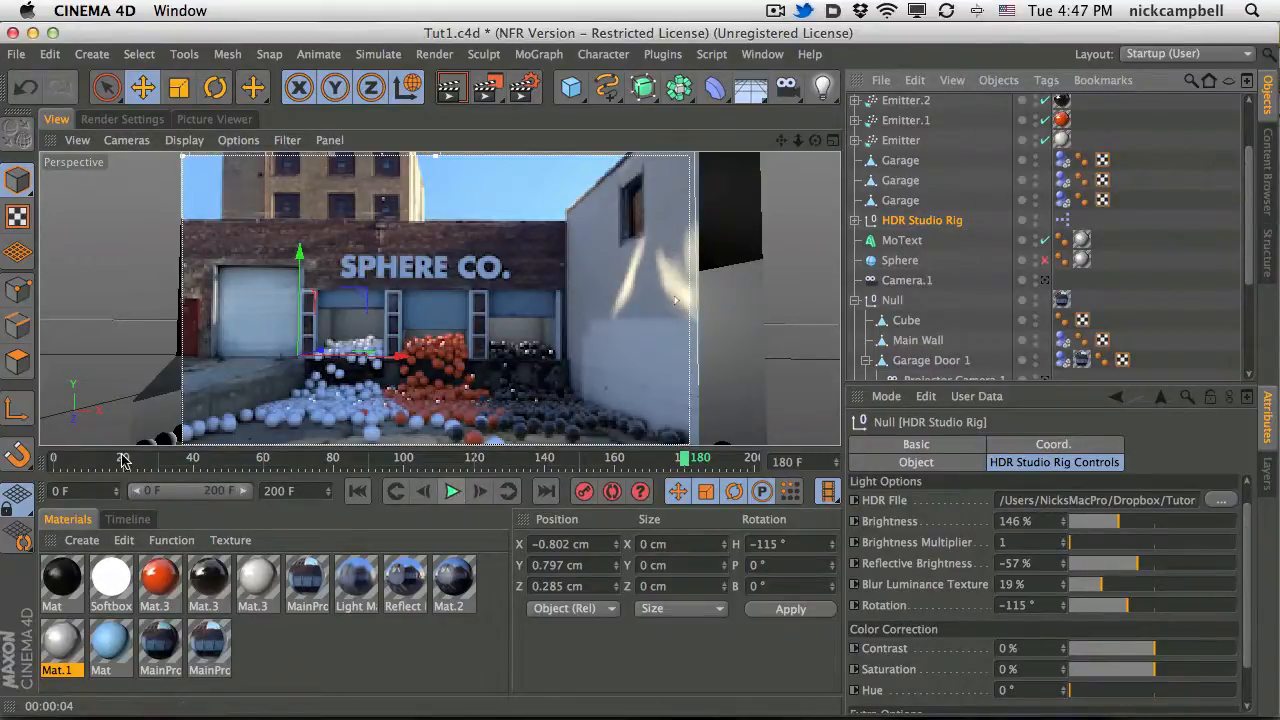
click(452, 491)
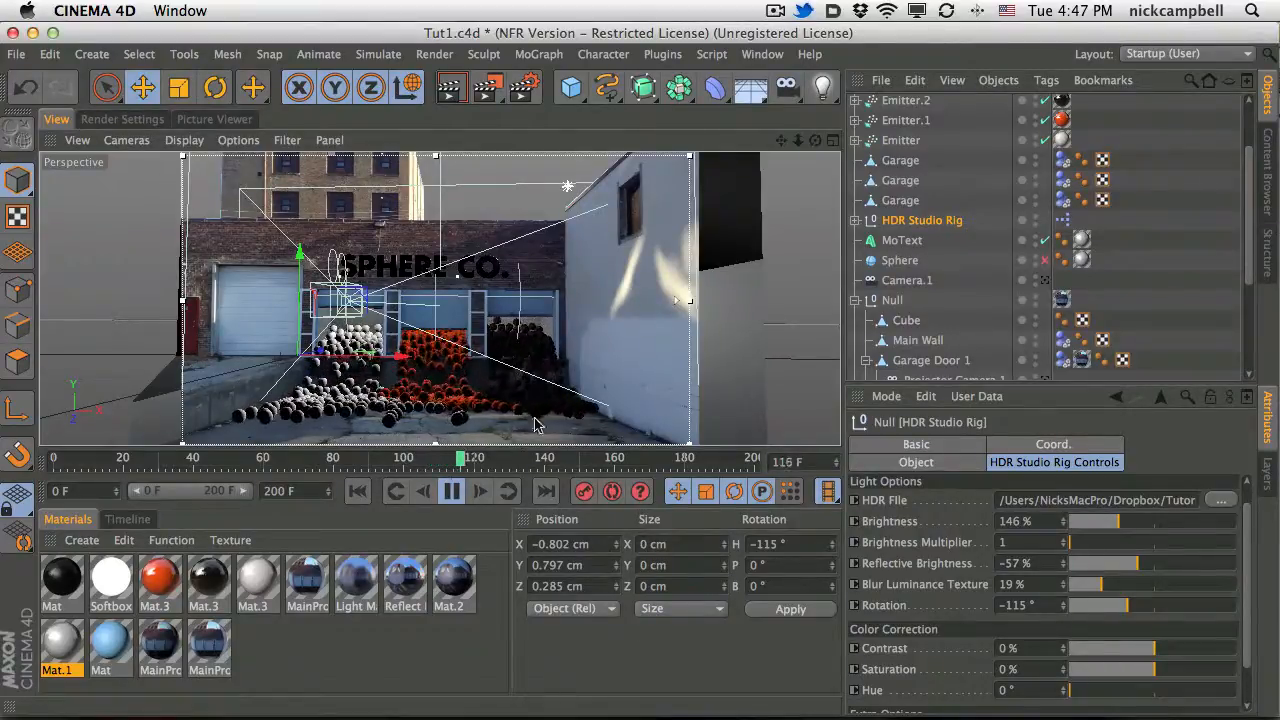
drag(1249, 176, 1249, 126)
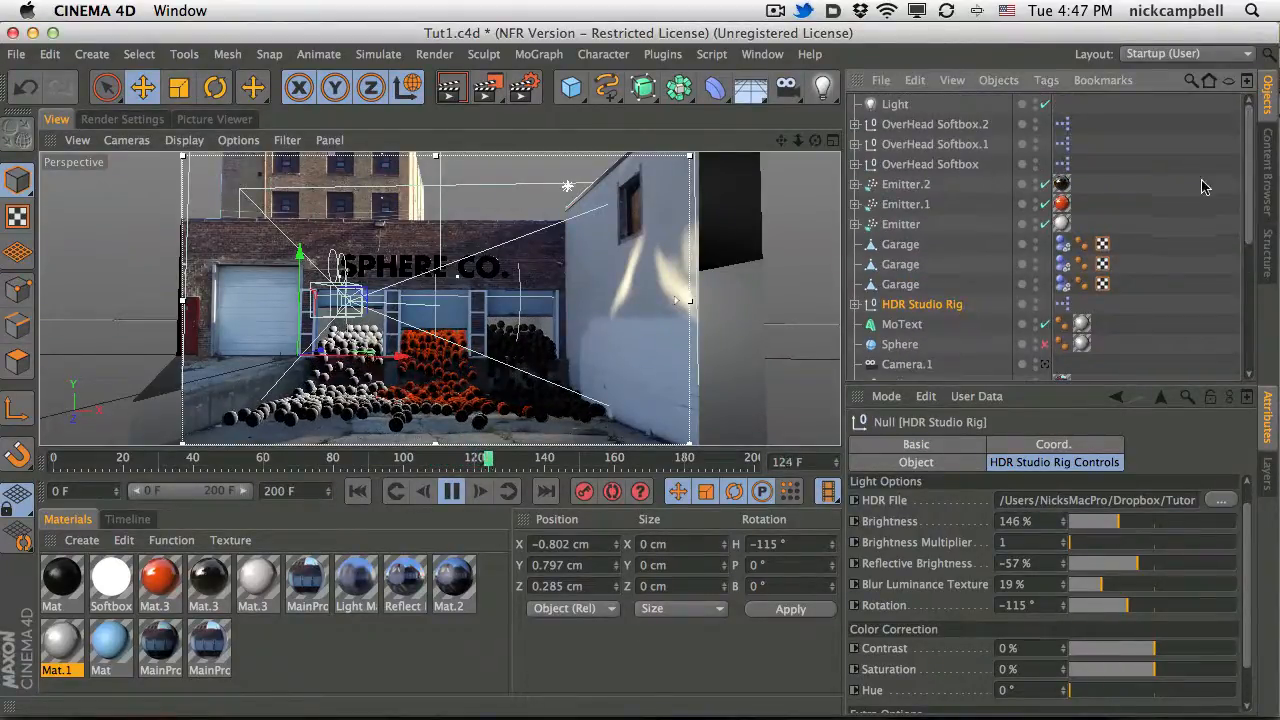
click(905, 245)
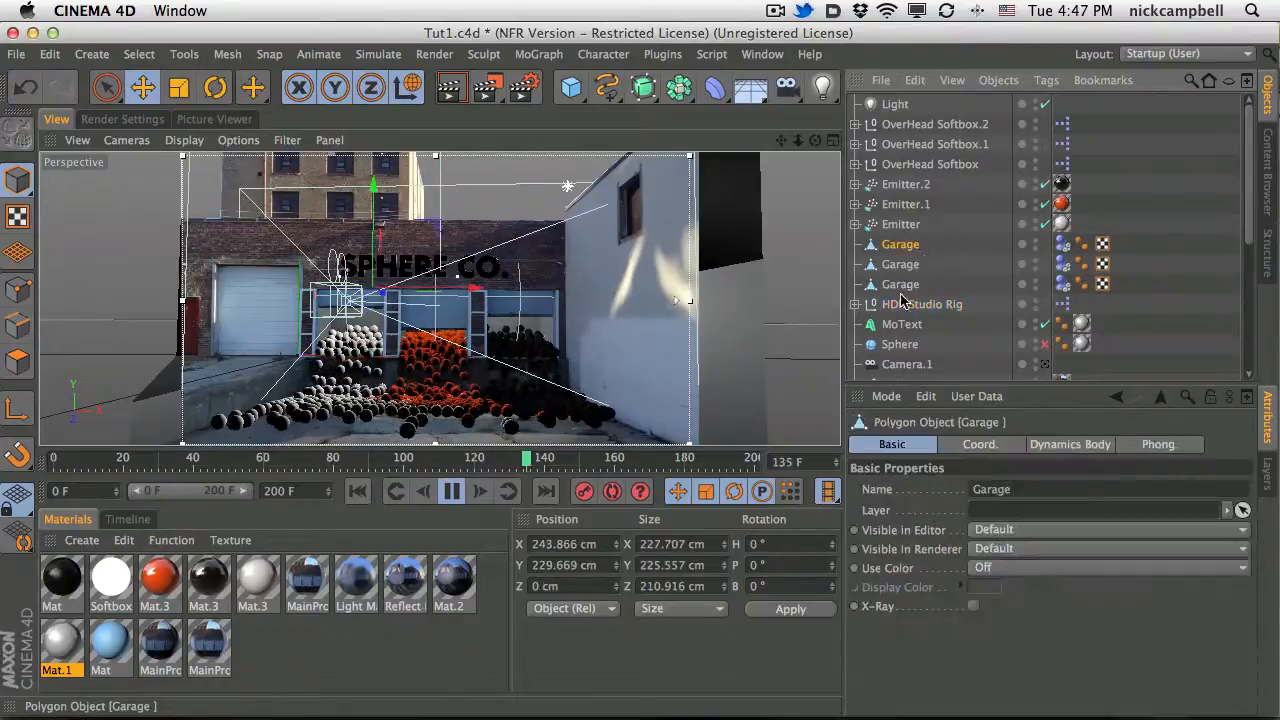
click(453, 491)
key(ctrl+r)
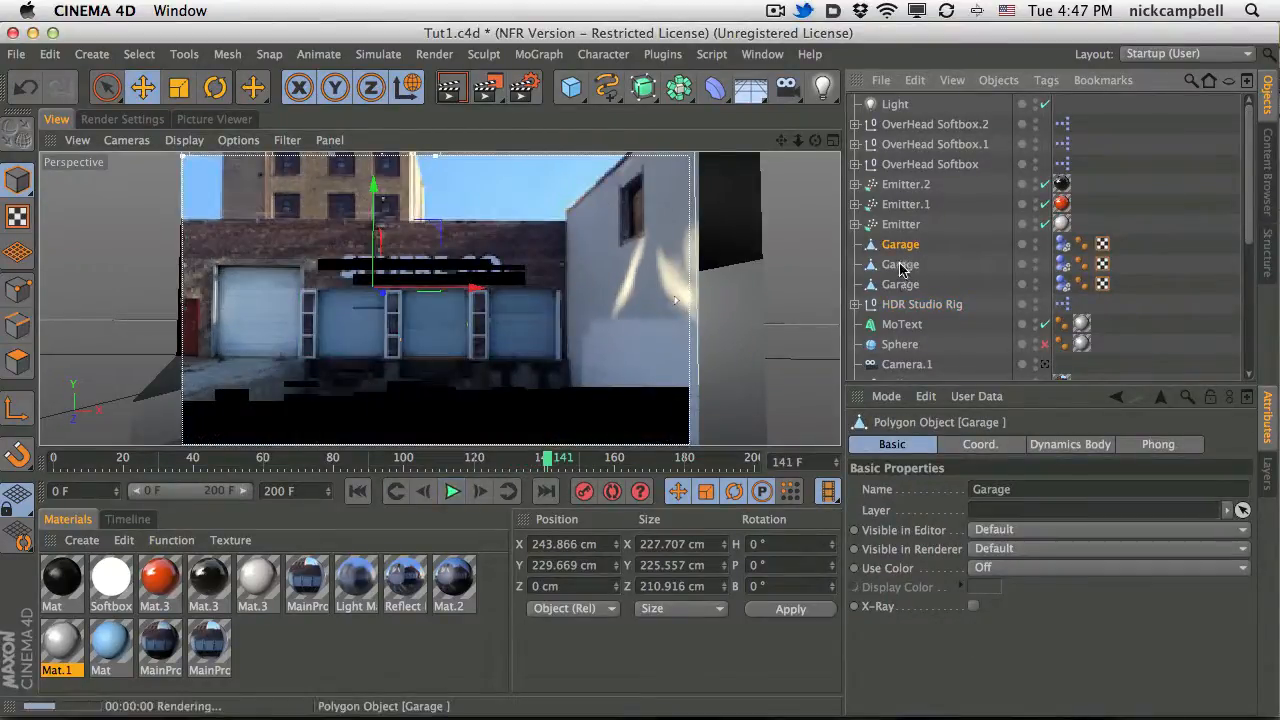
Examine the collision settings in the first Garage object's Dynamics Body tag.
click(1062, 245)
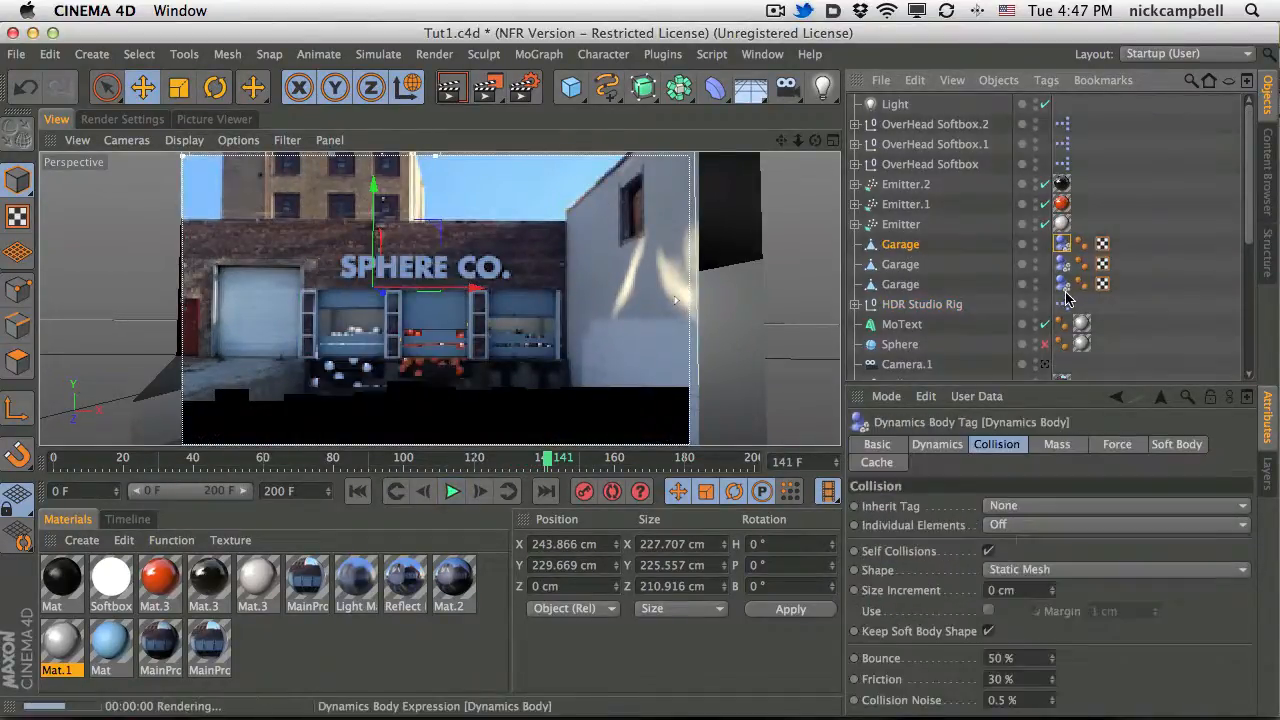
drag(1246, 237, 1247, 362)
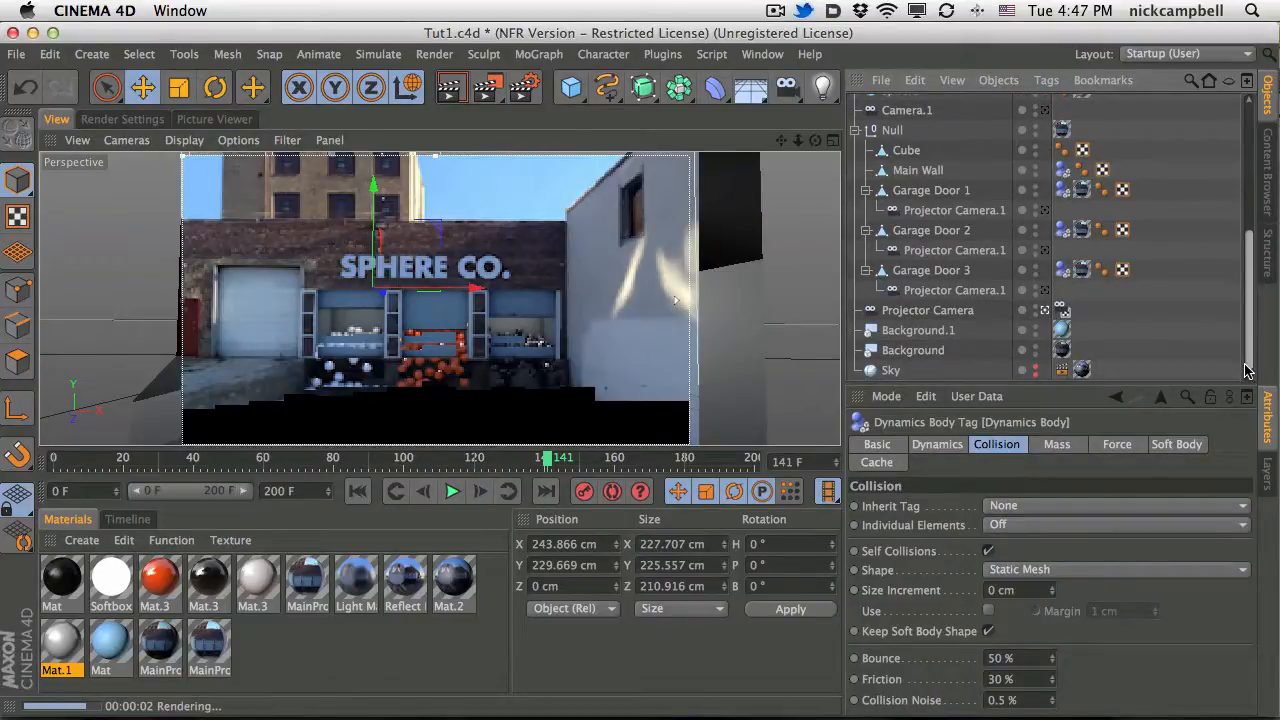
drag(1247, 370, 1237, 301)
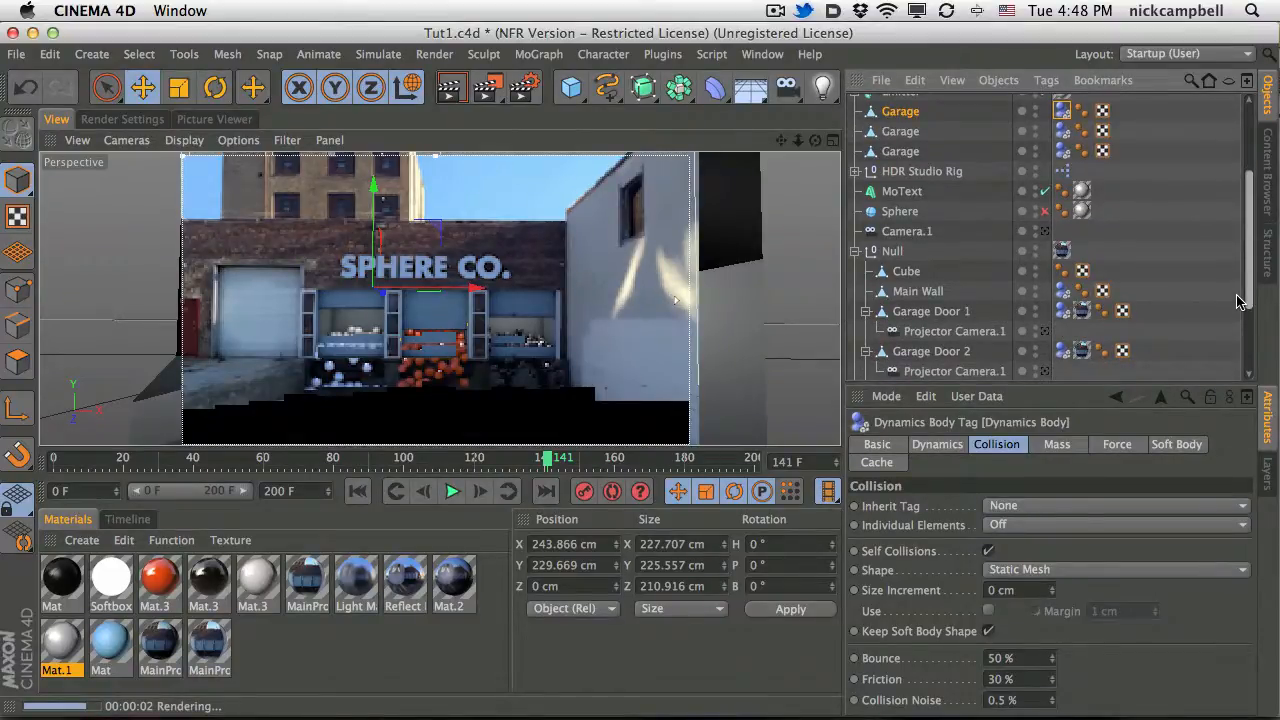
drag(1237, 301, 1230, 208)
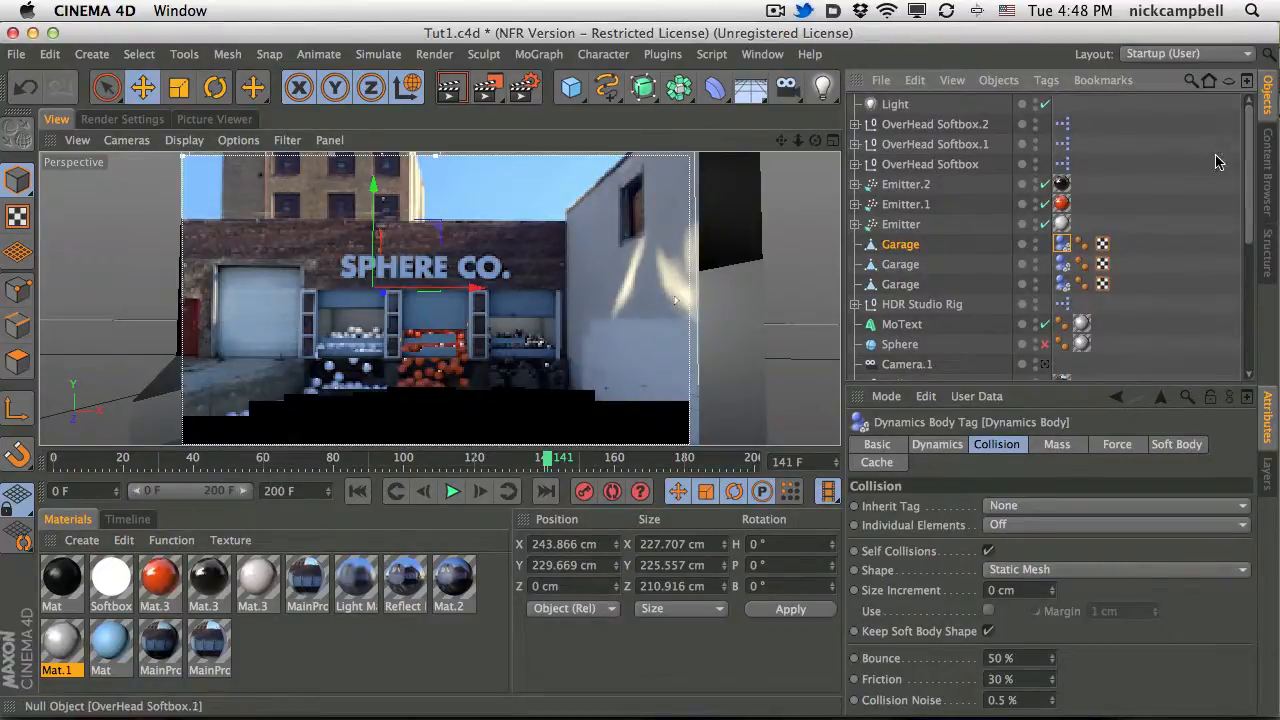
Set collision Friction to 150% on the Dynamics Body tags of the Sphere.1 objects under all three emitters.
click(855, 224)
click(855, 204)
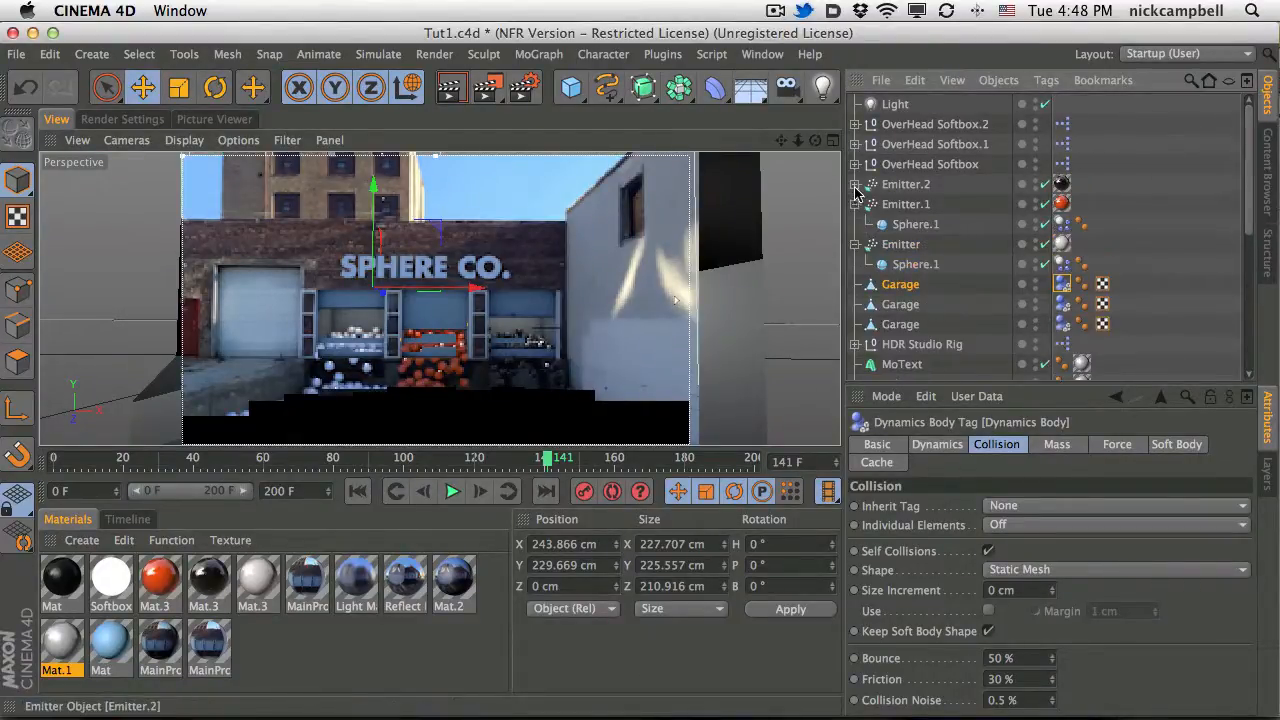
click(855, 184)
click(1062, 206)
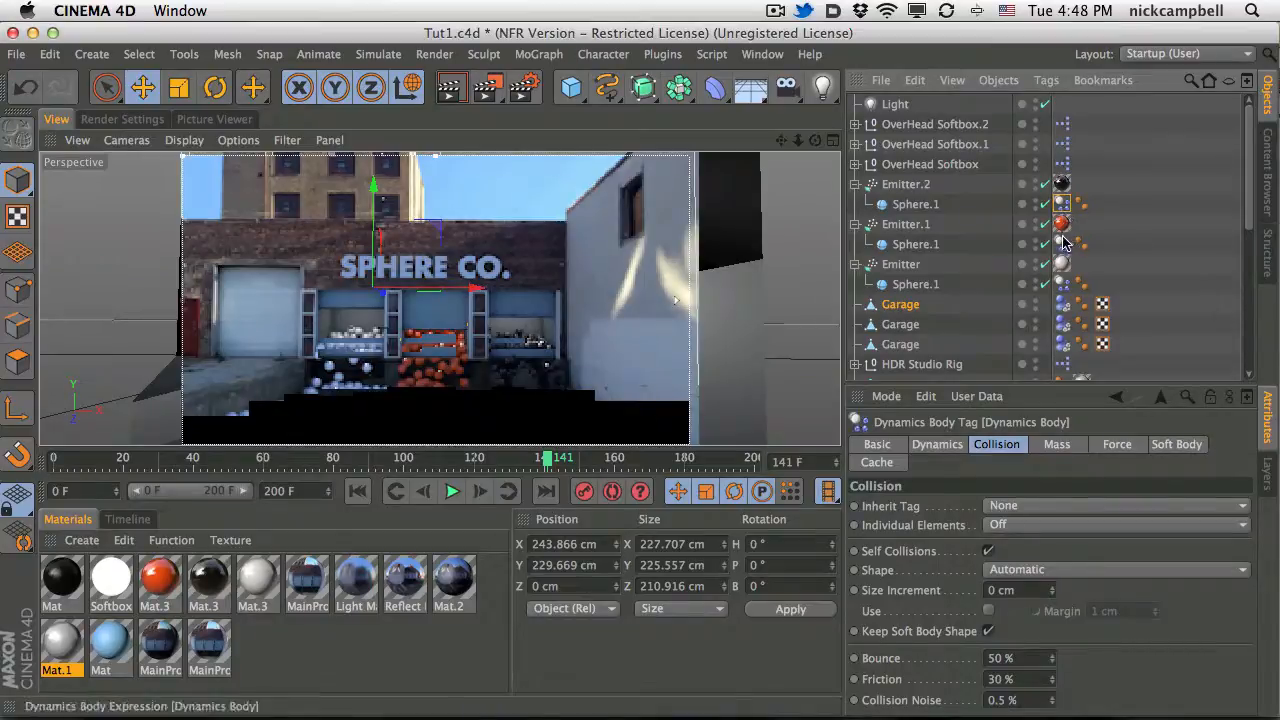
shift+click(1063, 245)
click(1063, 285)
scroll(1248, 215, down, 3)
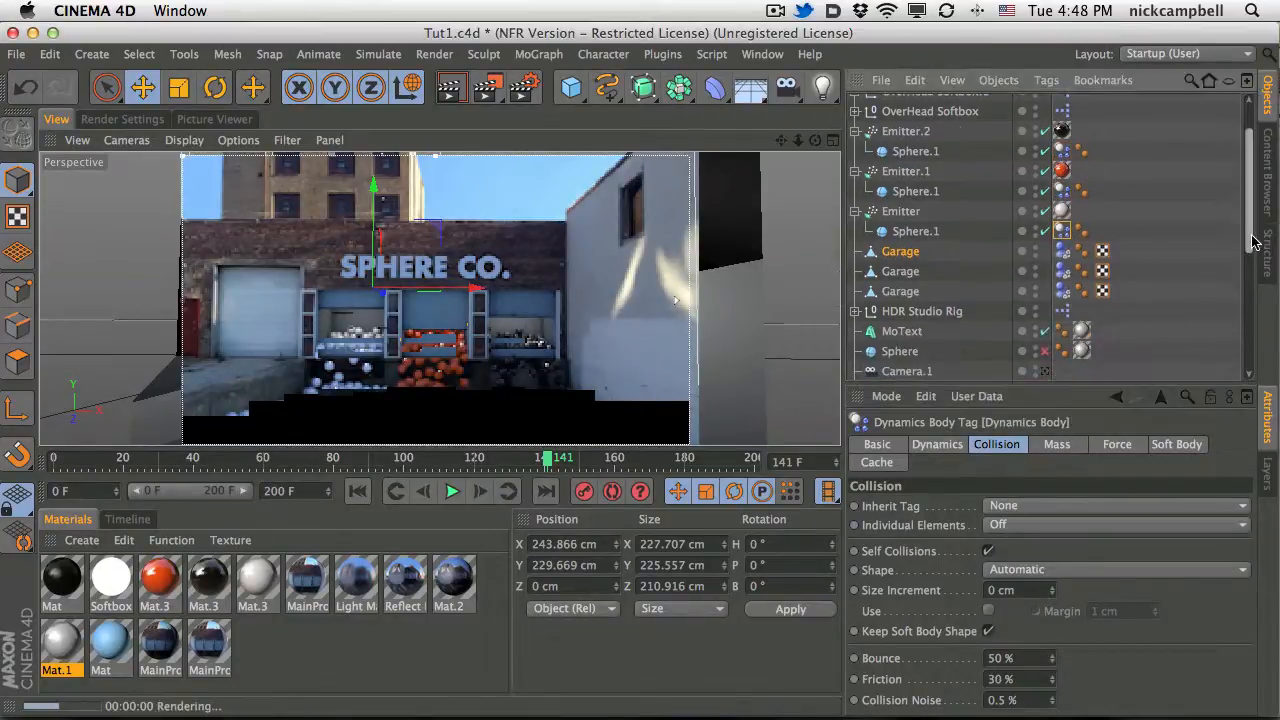
shift+click(1063, 191)
shift+click(1063, 151)
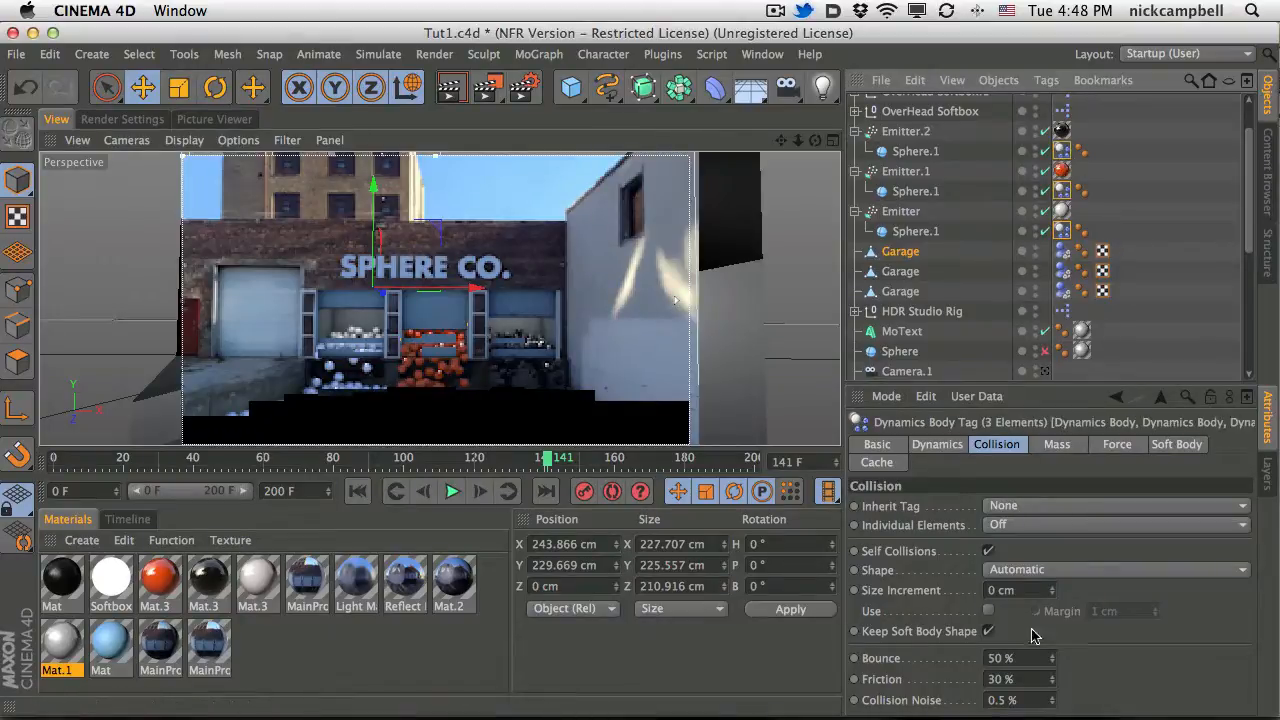
click(1000, 680)
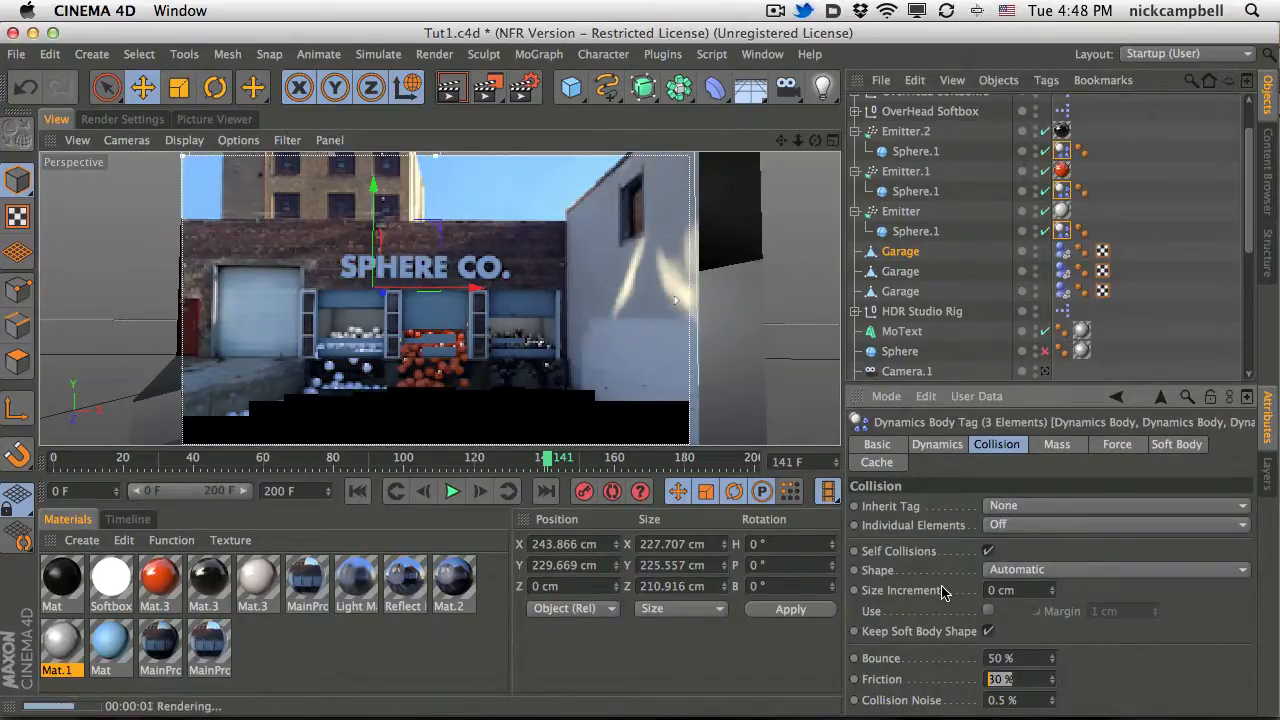
text(150)
key(Return)
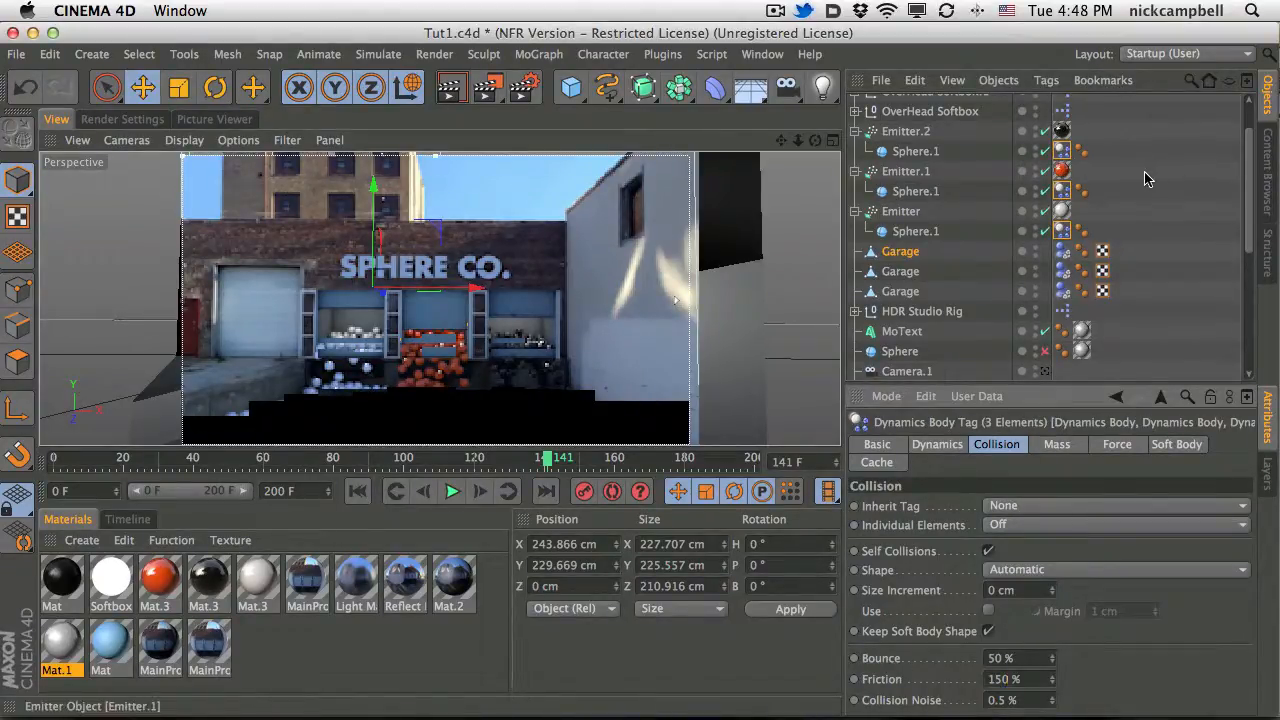
Set collision Friction to 150% on the Main Wall's Dynamics Body tag.
scroll(1146, 190, down, 1)
scroll(1146, 190, up, 2)
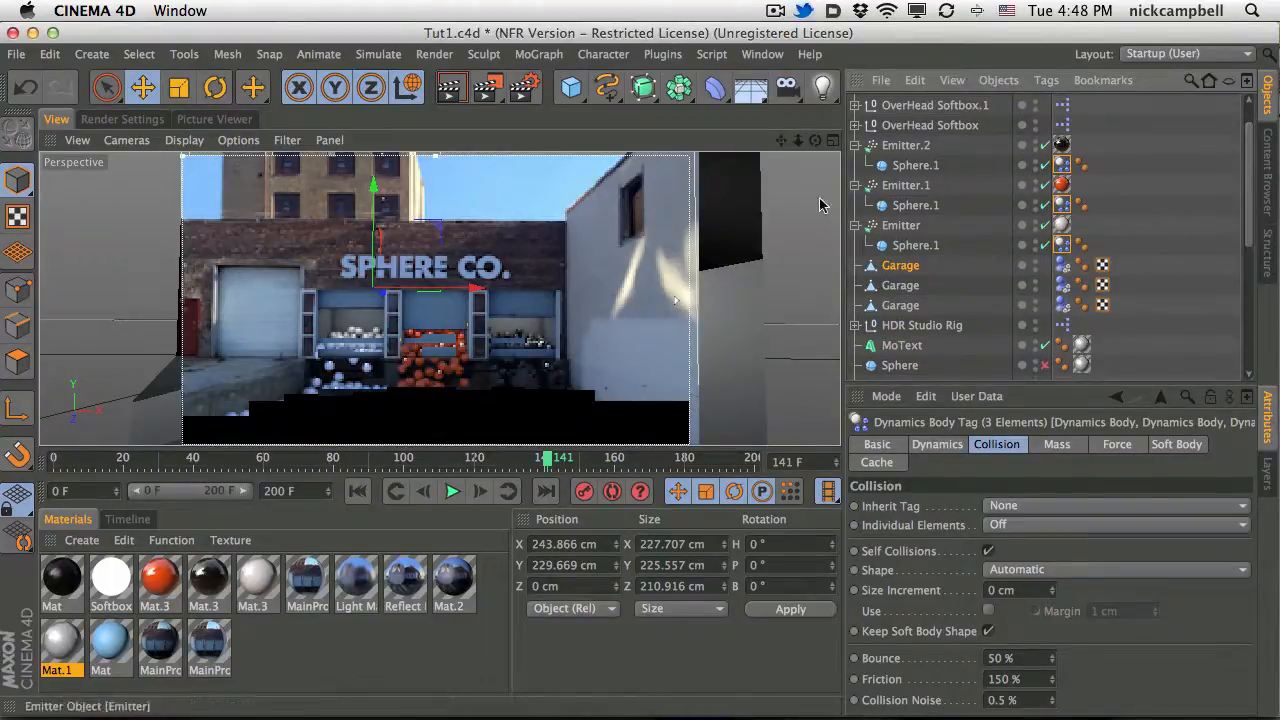
click(627, 317)
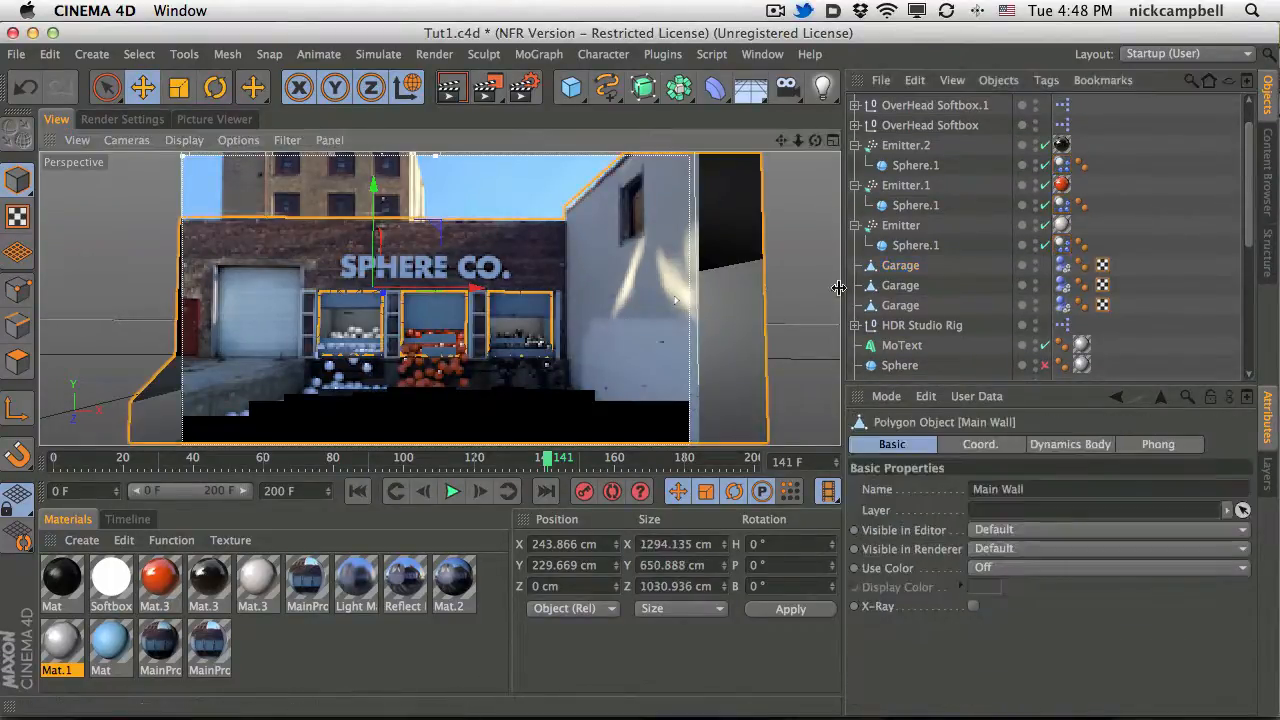
scroll(1063, 237, down, 5)
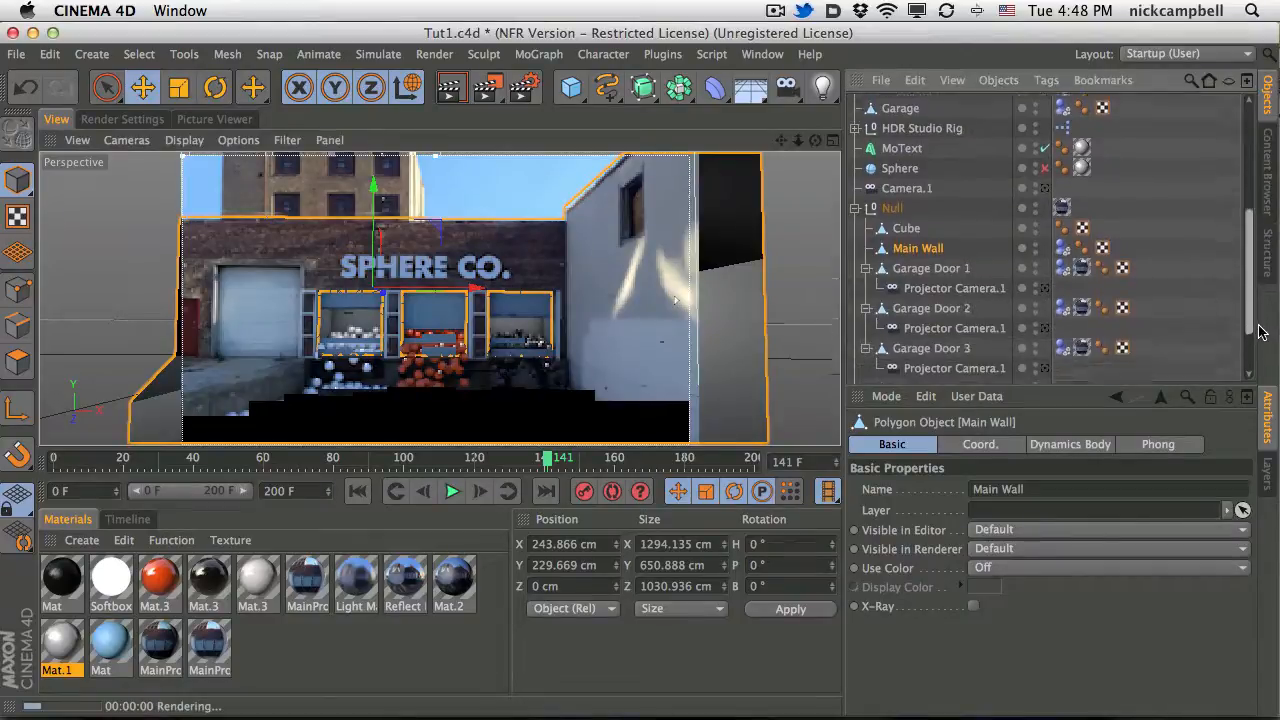
click(1063, 235)
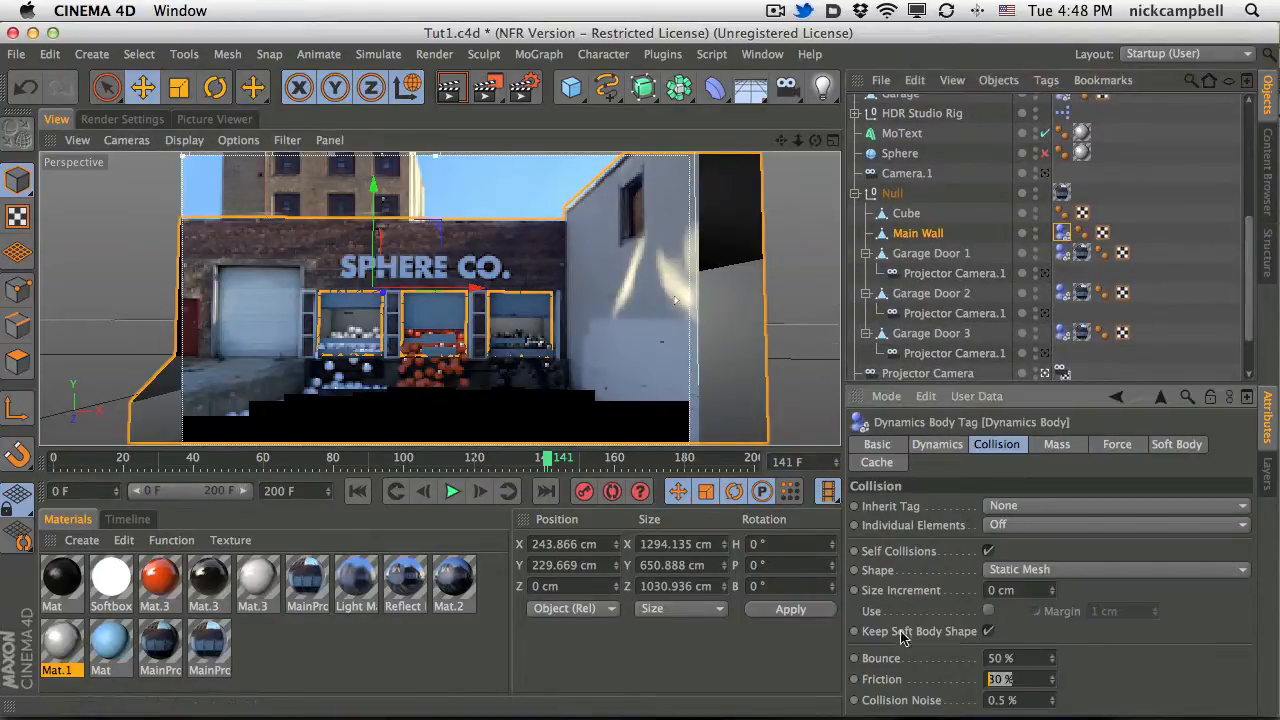
text(15)
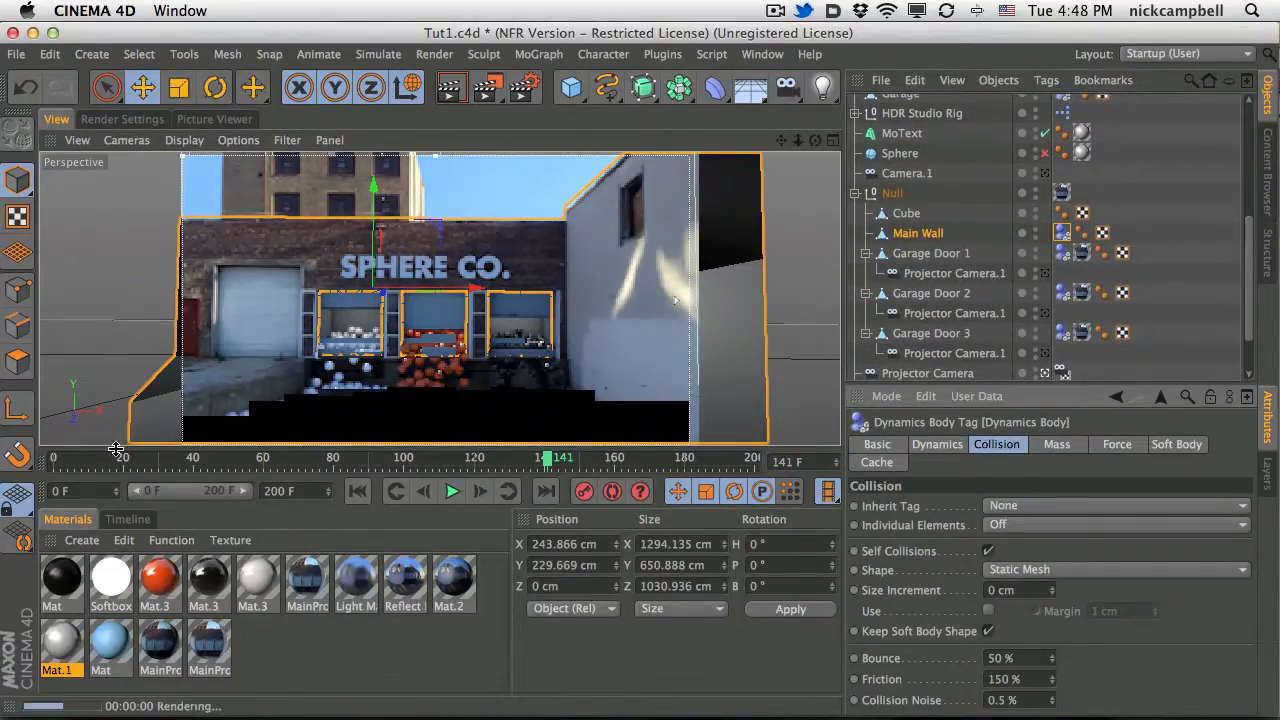
Replay the sphere simulation from the first frame, stop it at frame 193 and render the view to check it.
click(55, 459)
click(452, 493)
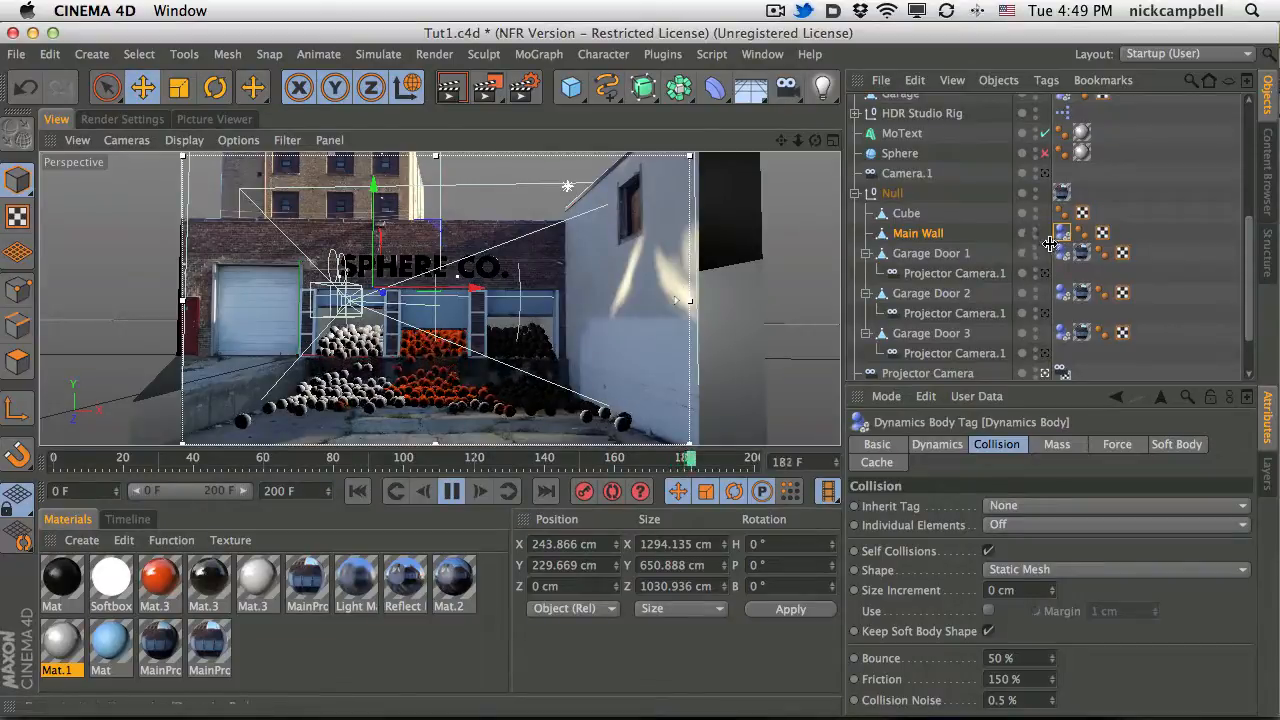
click(450, 90)
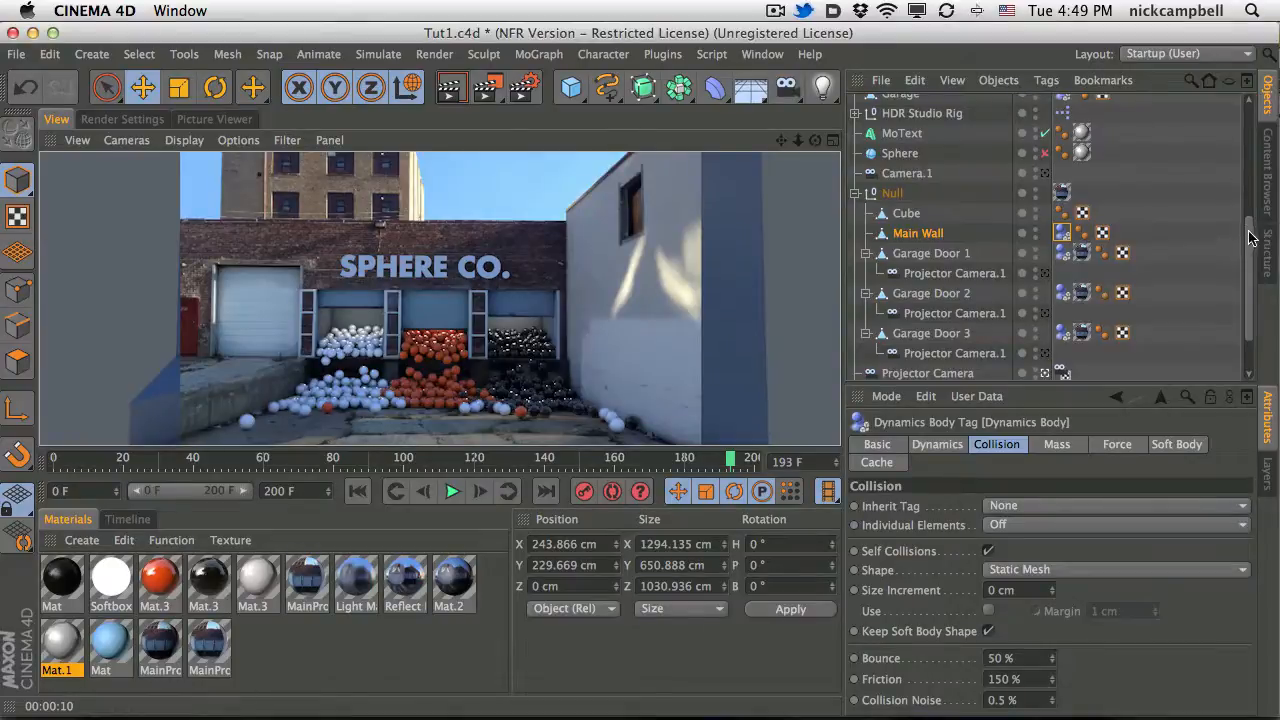
scroll(930, 180, up, 5)
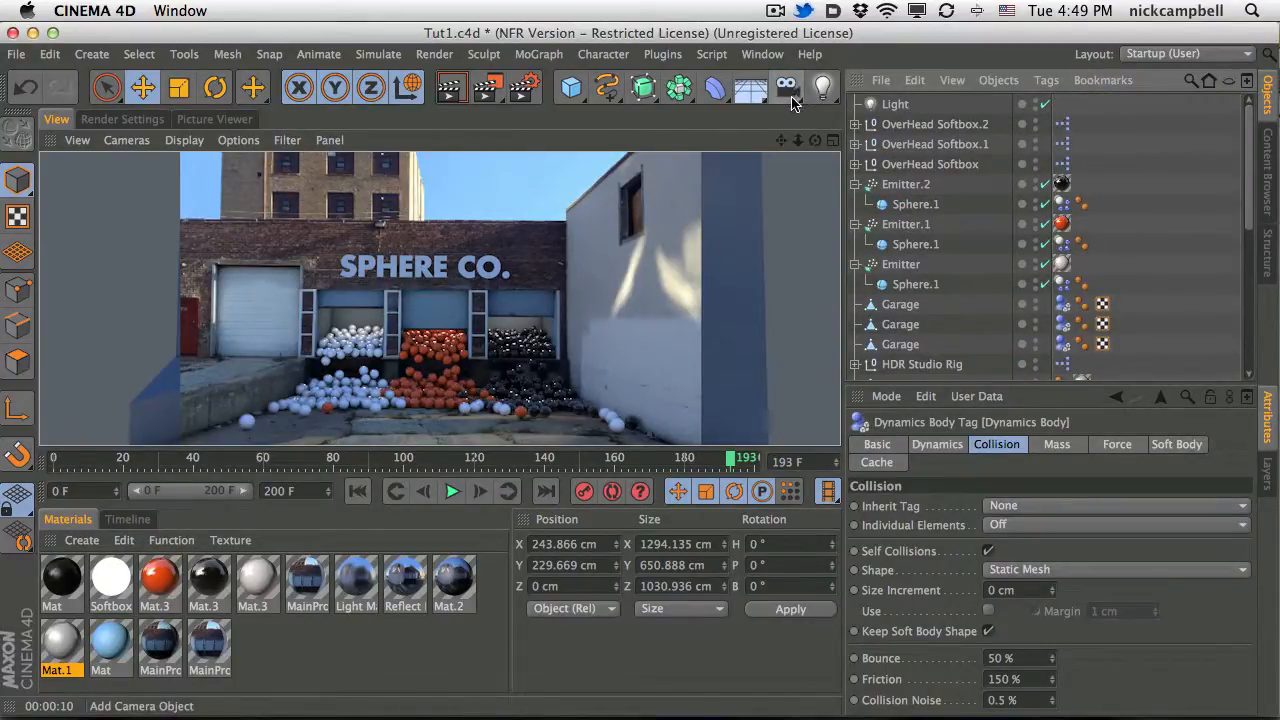
drag(792, 92, 860, 112)
key(Delete)
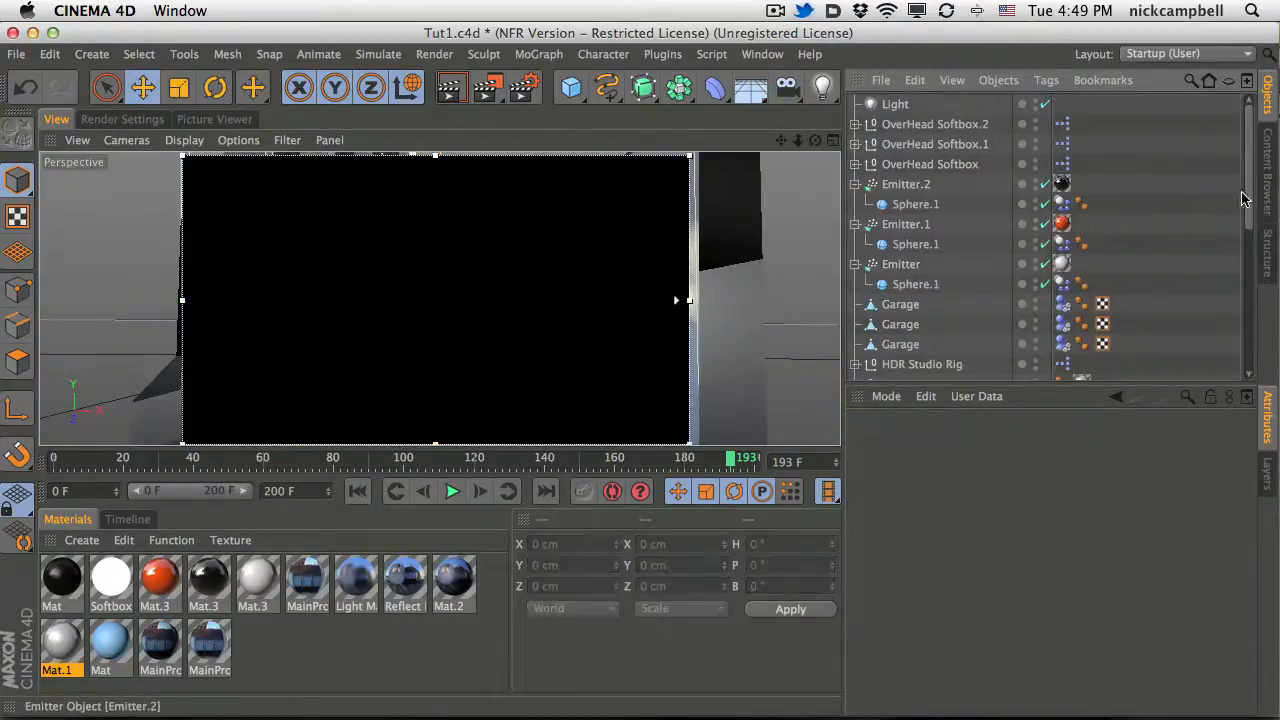
Duplicate the Projector Camera to the head of the object list, look through the copy and delete its Camera Calibrator tag.
drag(1245, 200, 1256, 376)
click(950, 310)
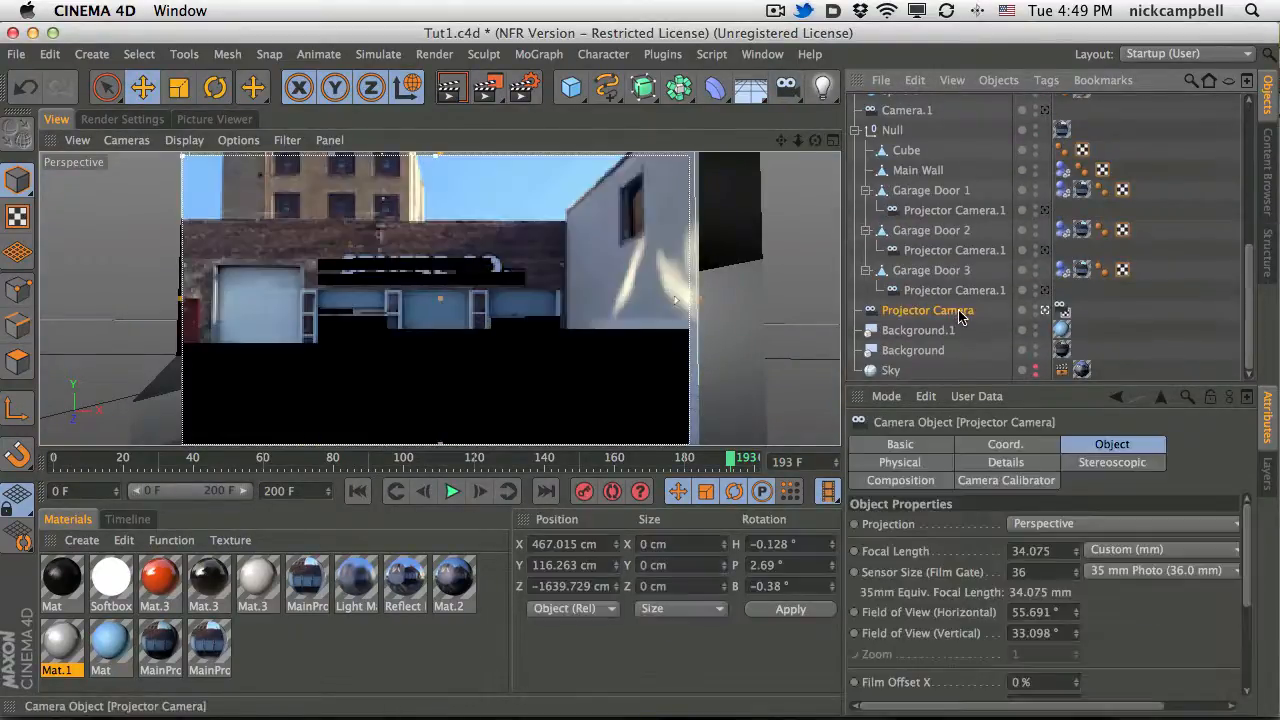
scroll(955, 311, up, 1)
click(955, 310)
drag(1249, 258, 1250, 120)
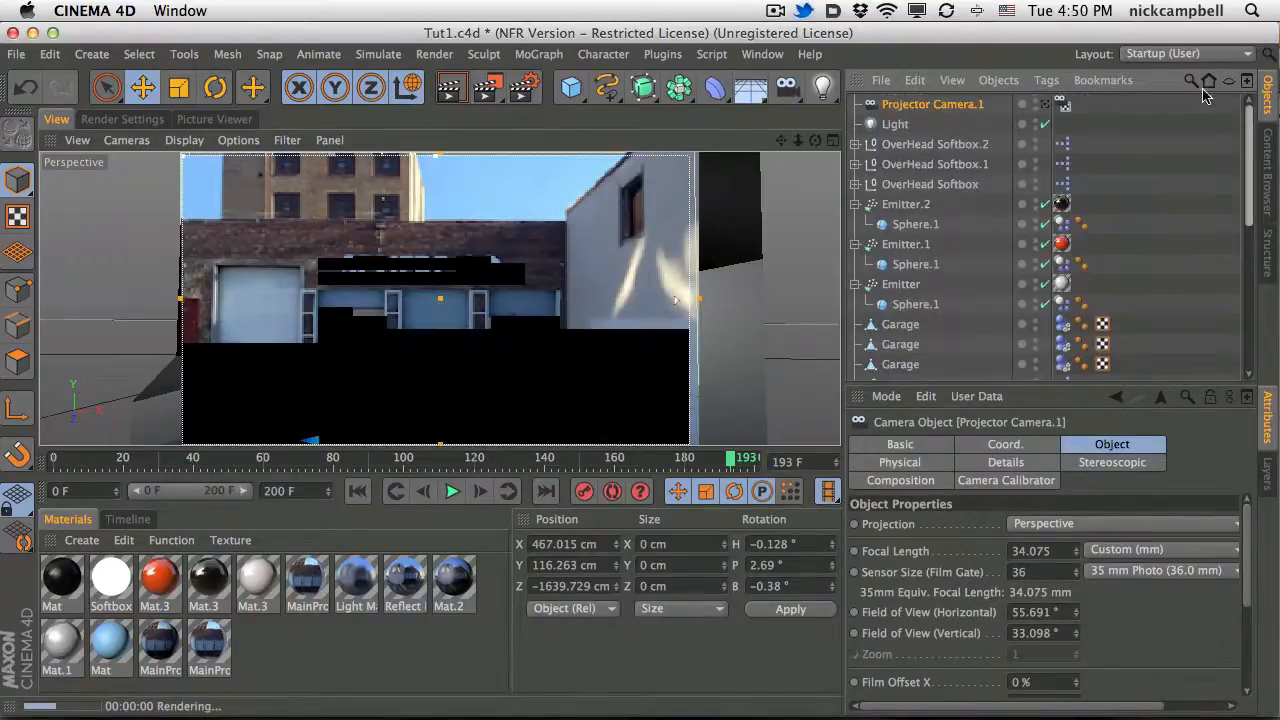
click(1063, 106)
key(Delete)
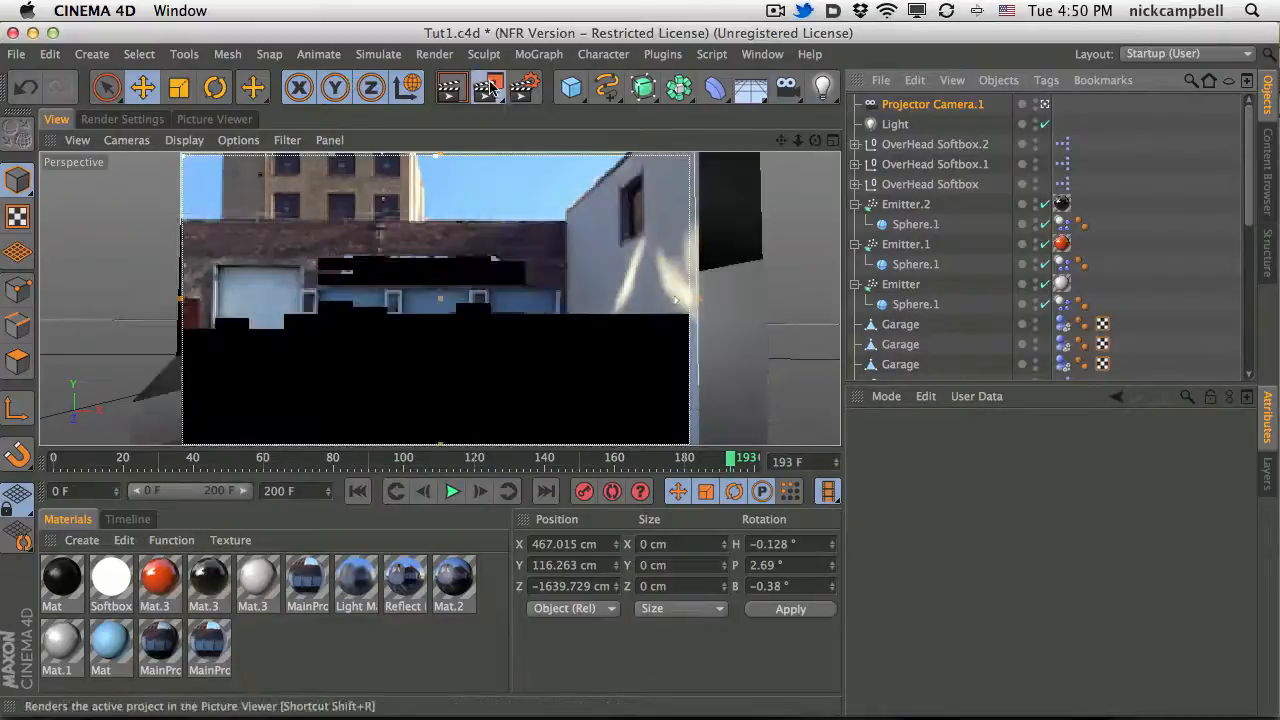
Move Projector Camera.1 closer to the garages, at about X 496, Y 68, Z -1377 cm, and keyframe it at frame 0.
drag(487, 88, 700, 347)
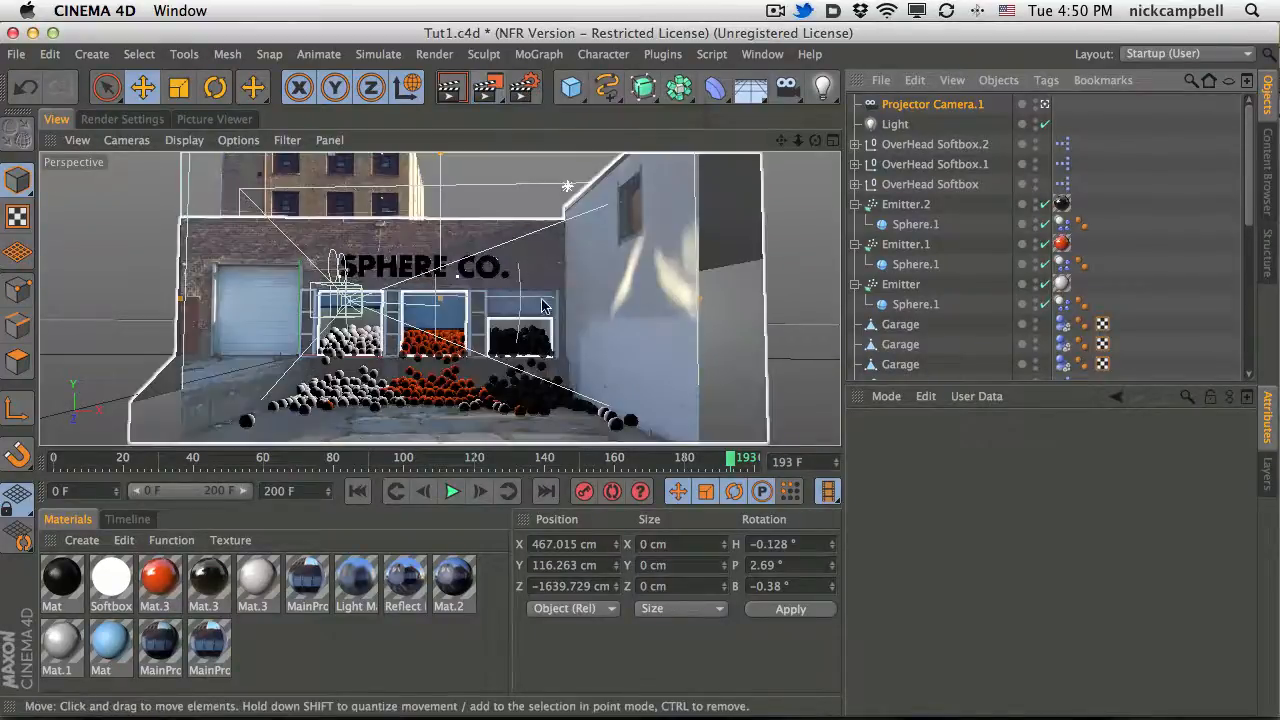
alt+drag(519, 338, 604, 336)
alt+middle_drag(604, 336, 596, 334)
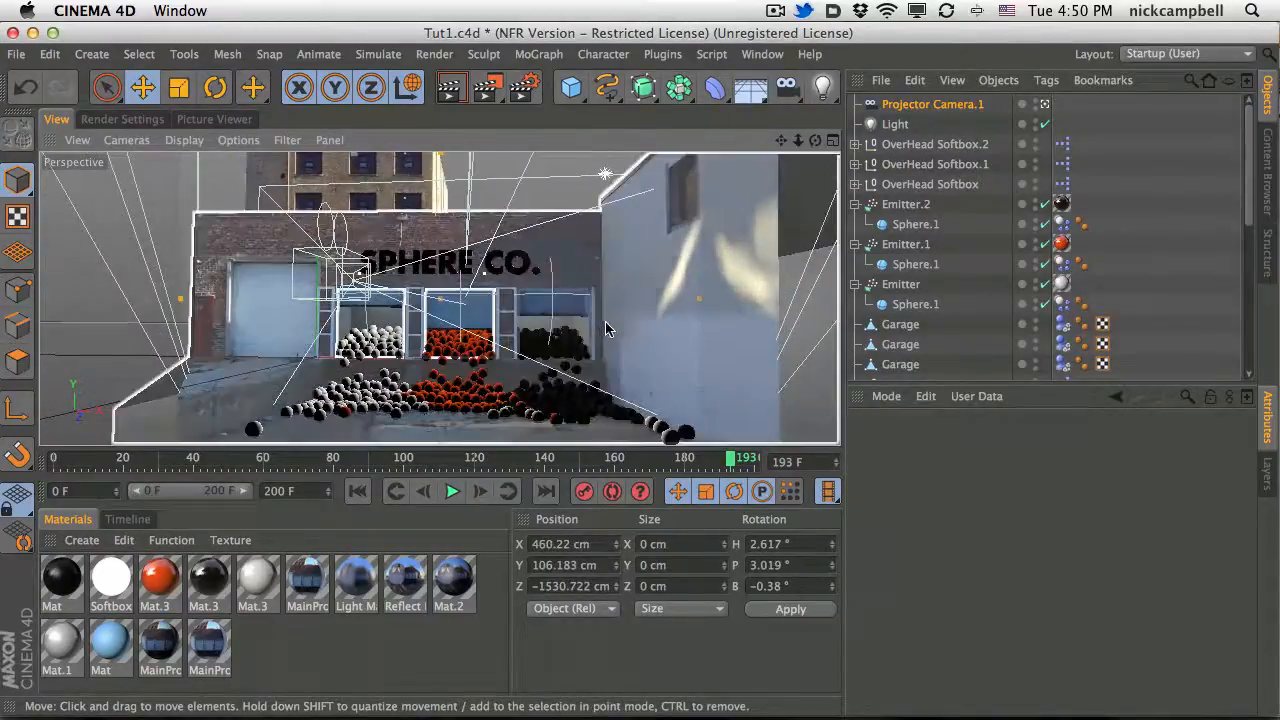
alt+right_drag(604, 324, 623, 323)
alt+middle_drag(623, 323, 567, 308)
alt+right_drag(567, 308, 550, 314)
alt+drag(551, 314, 540, 318)
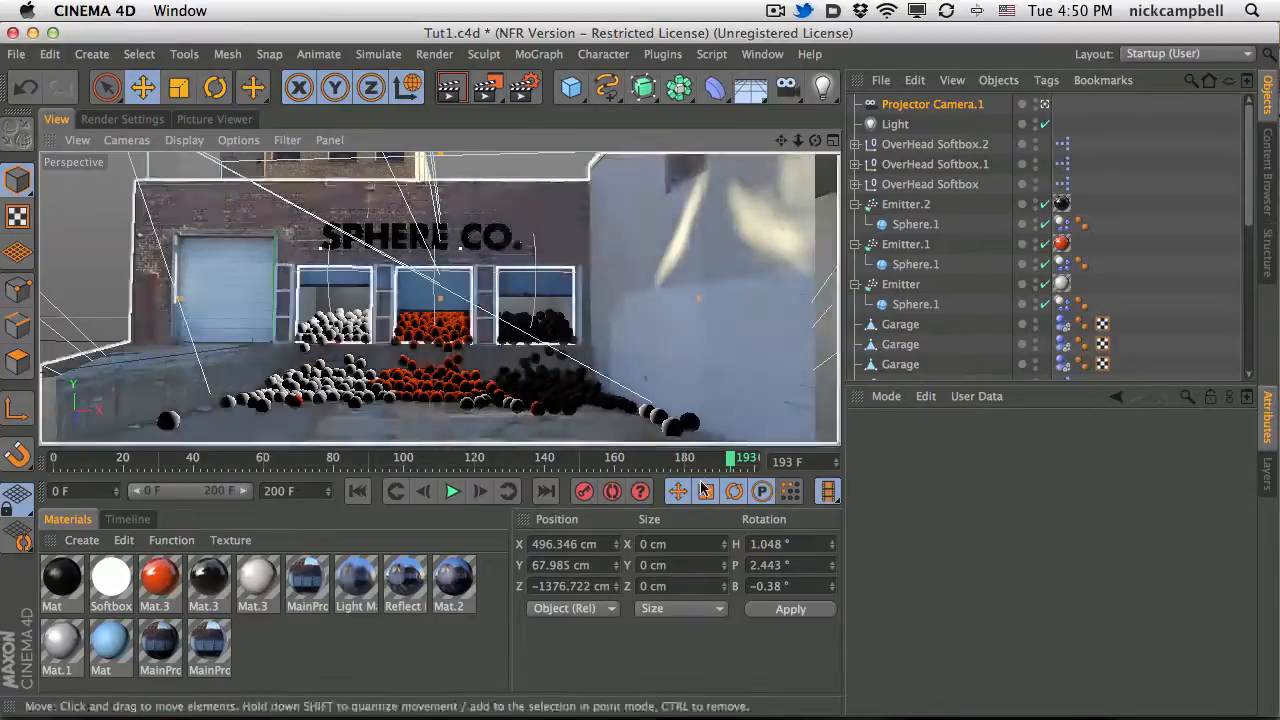
key(shift+f)
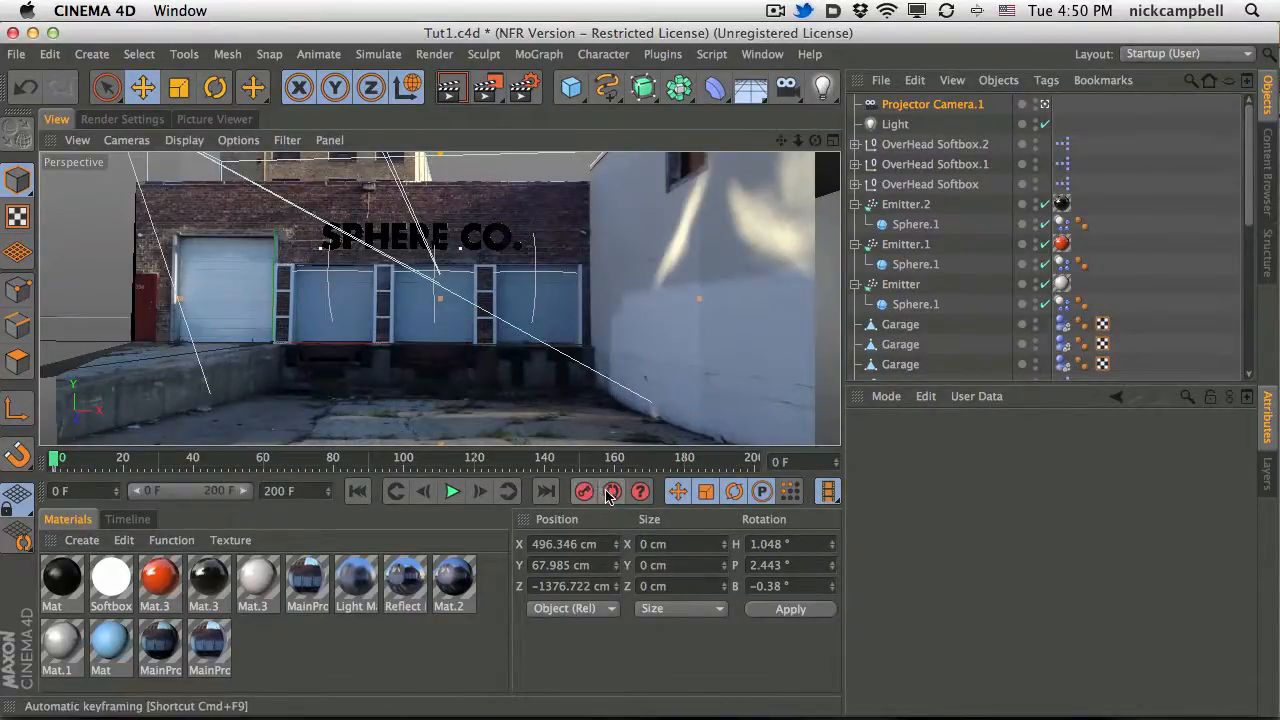
Keyframe Projector Camera.1 at frame 200, moved to about X 265, Y 186, Z -1139 cm with a heading of about -15°.
click(530, 460)
drag(530, 460, 850, 460)
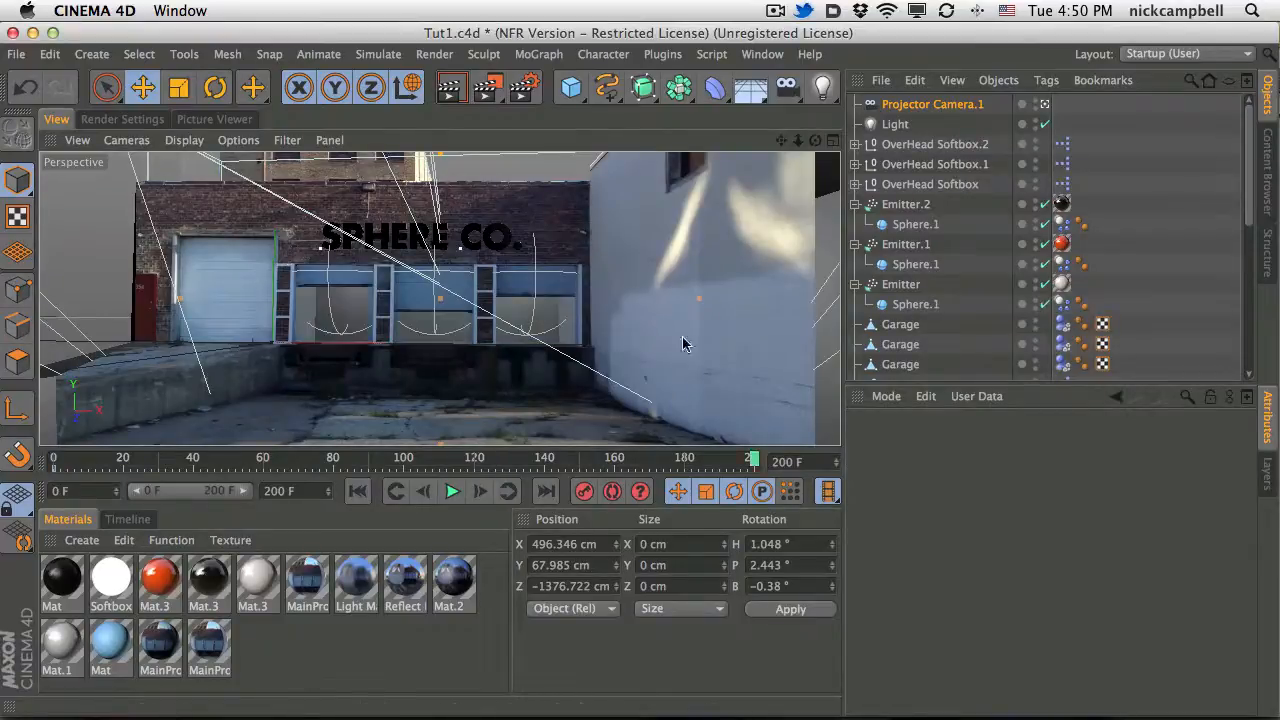
alt+drag(445, 301, 449, 333)
alt+middle_drag(449, 333, 428, 348)
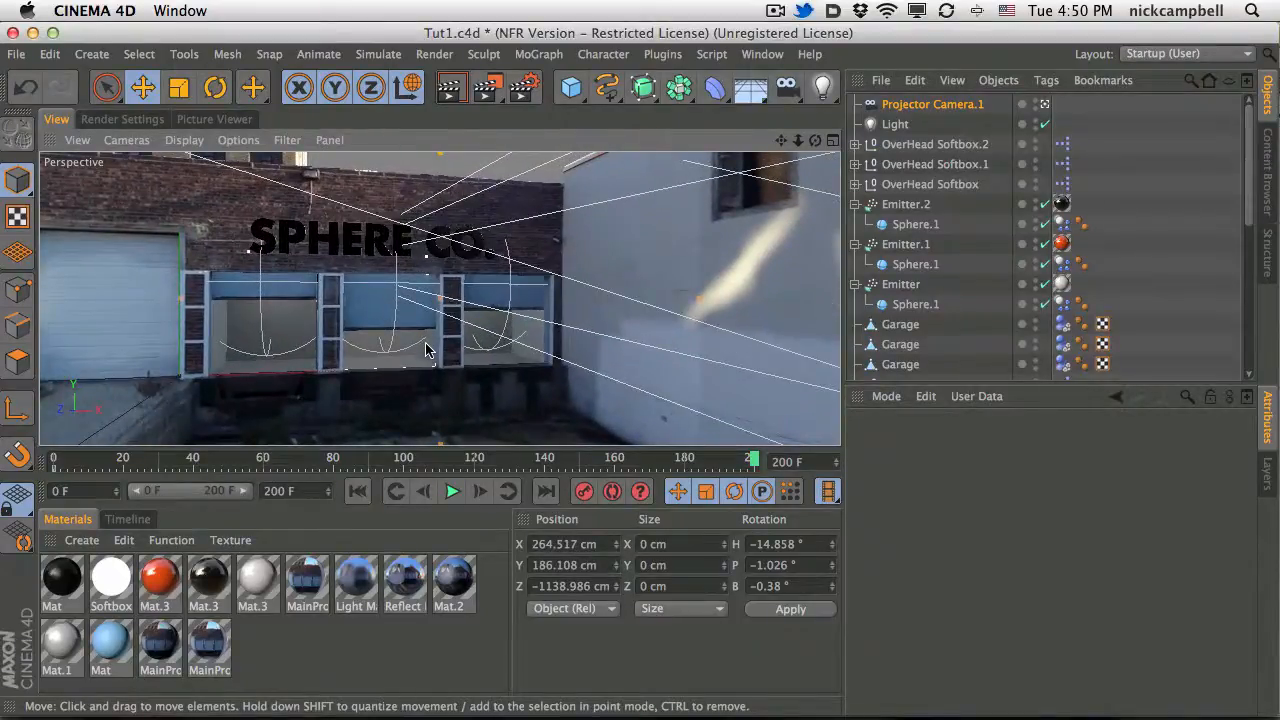
Play the camera move with the spheres, stop at frame 80 and render the view to check it.
click(449, 492)
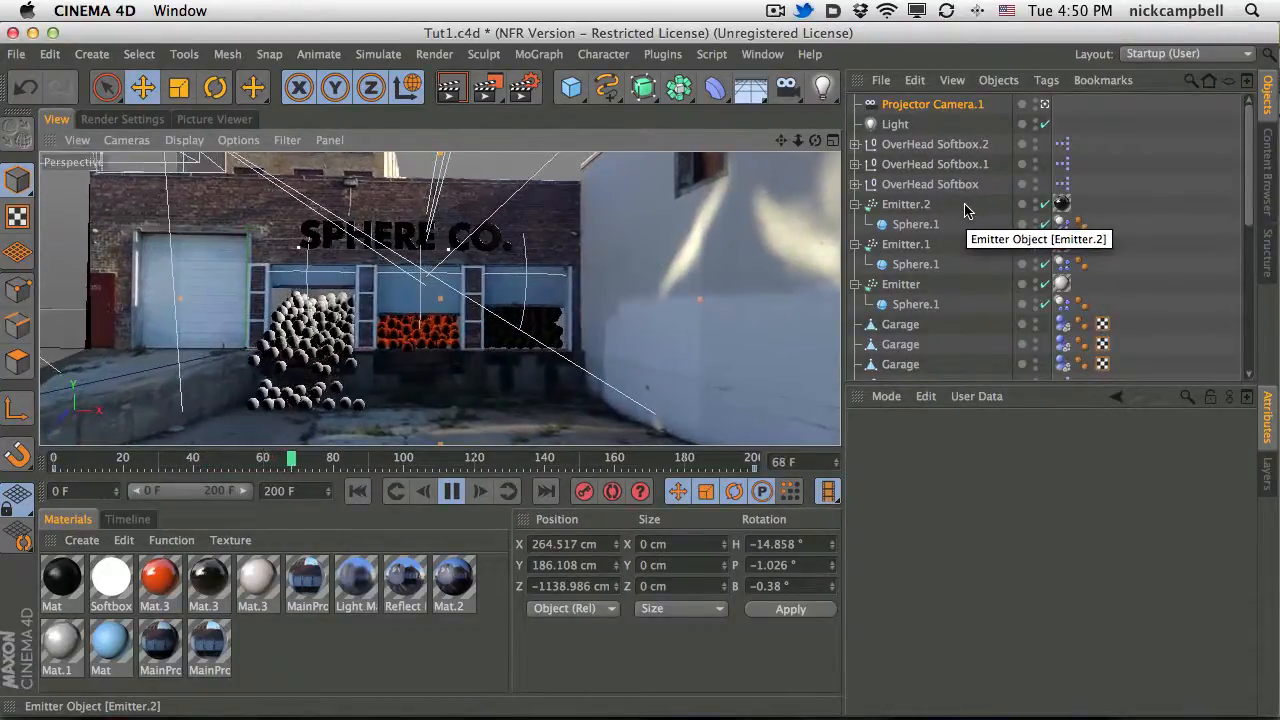
click(451, 88)
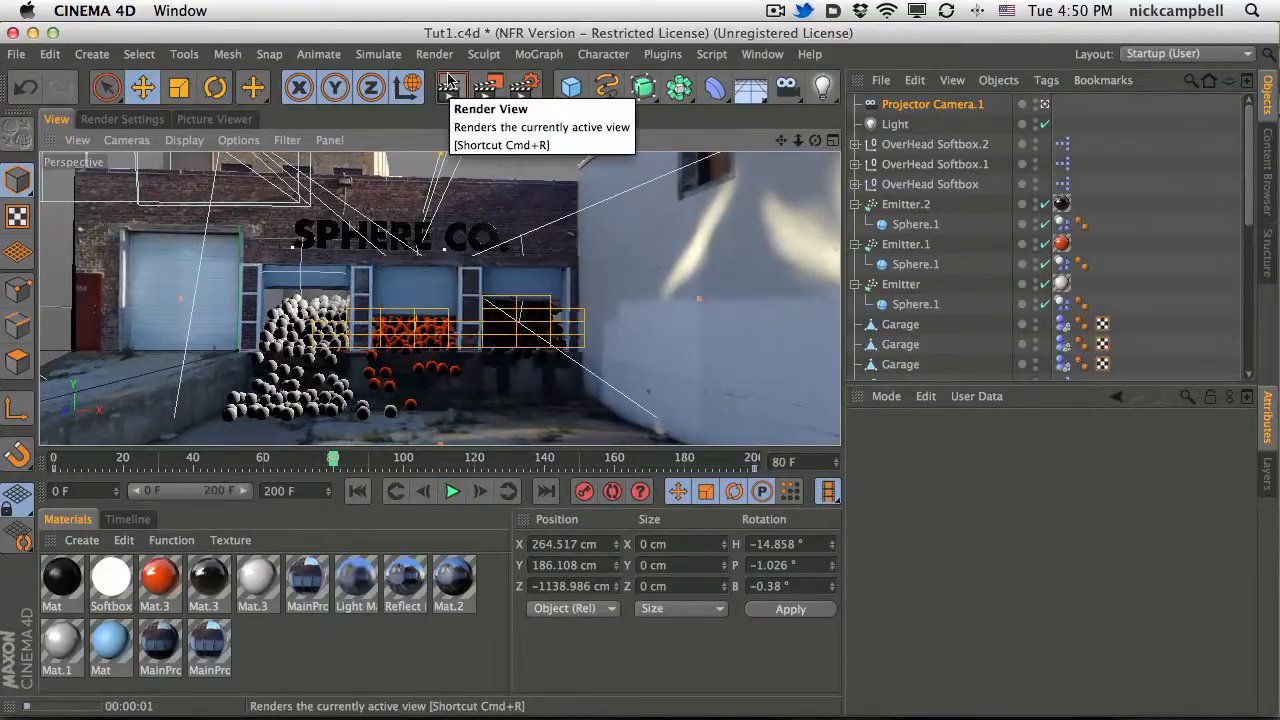
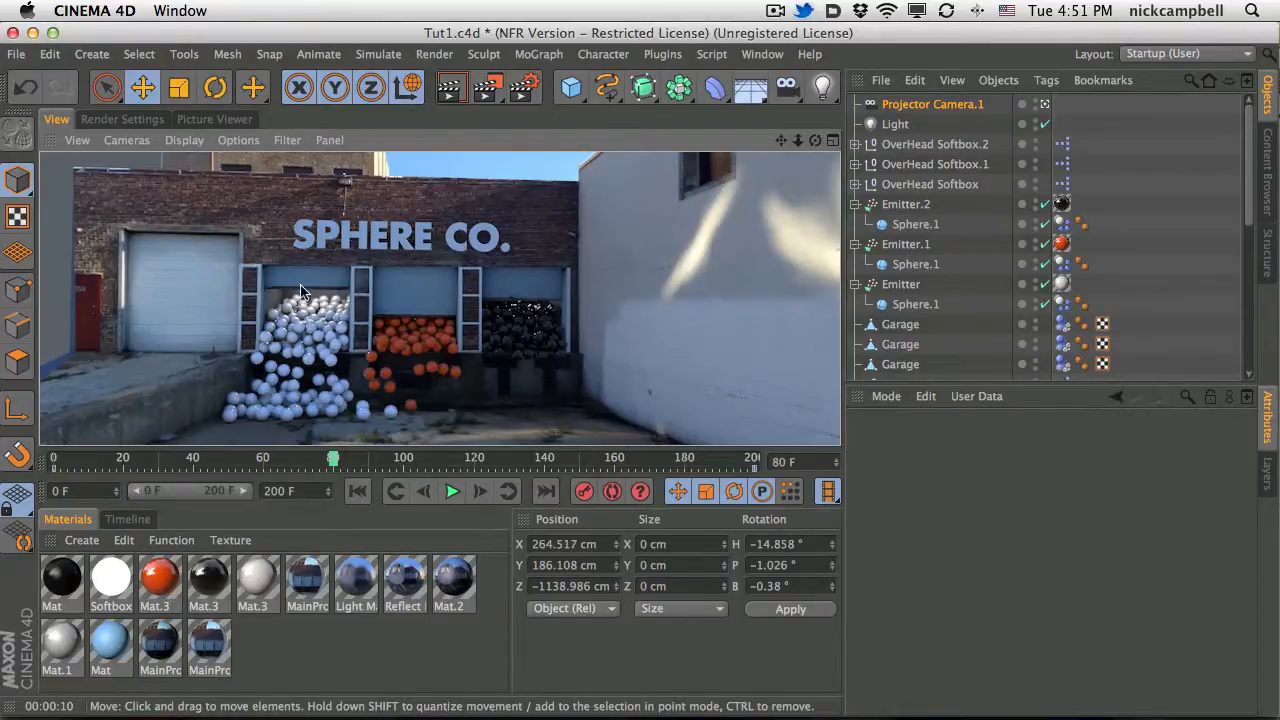
Examine the bit depth options for saved images in the render settings.
click(128, 120)
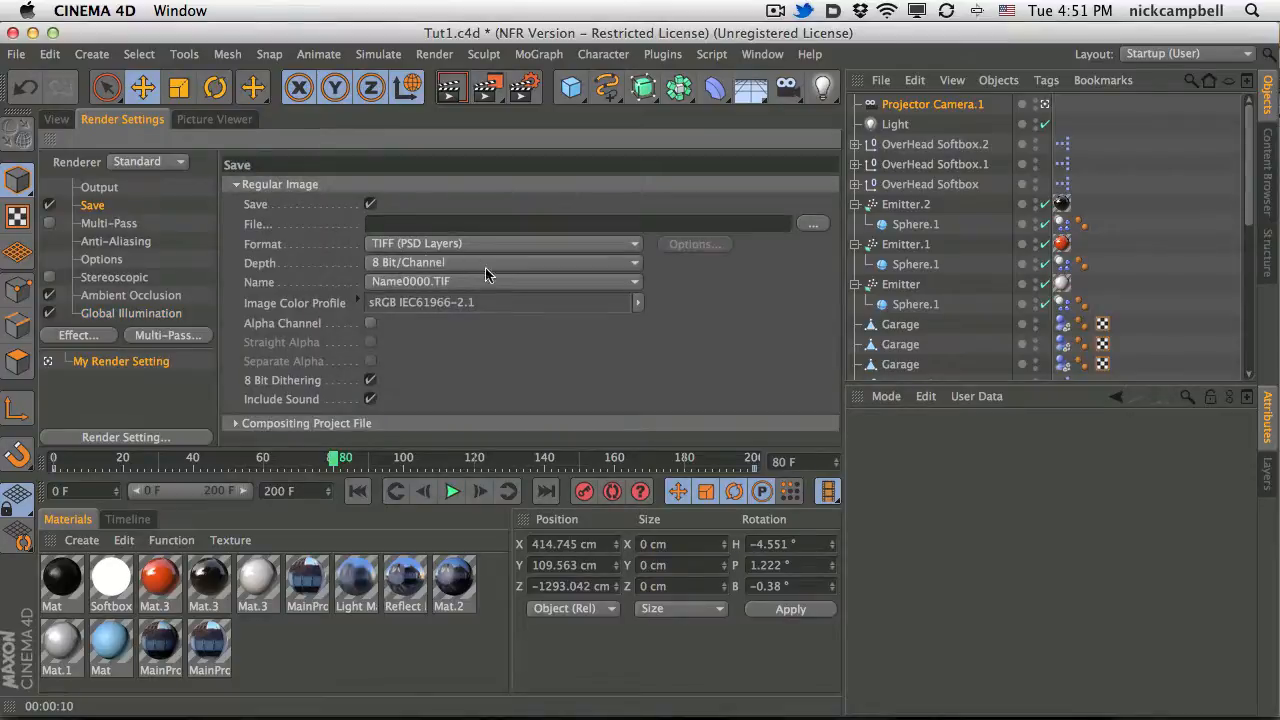
click(418, 262)
click(512, 395)
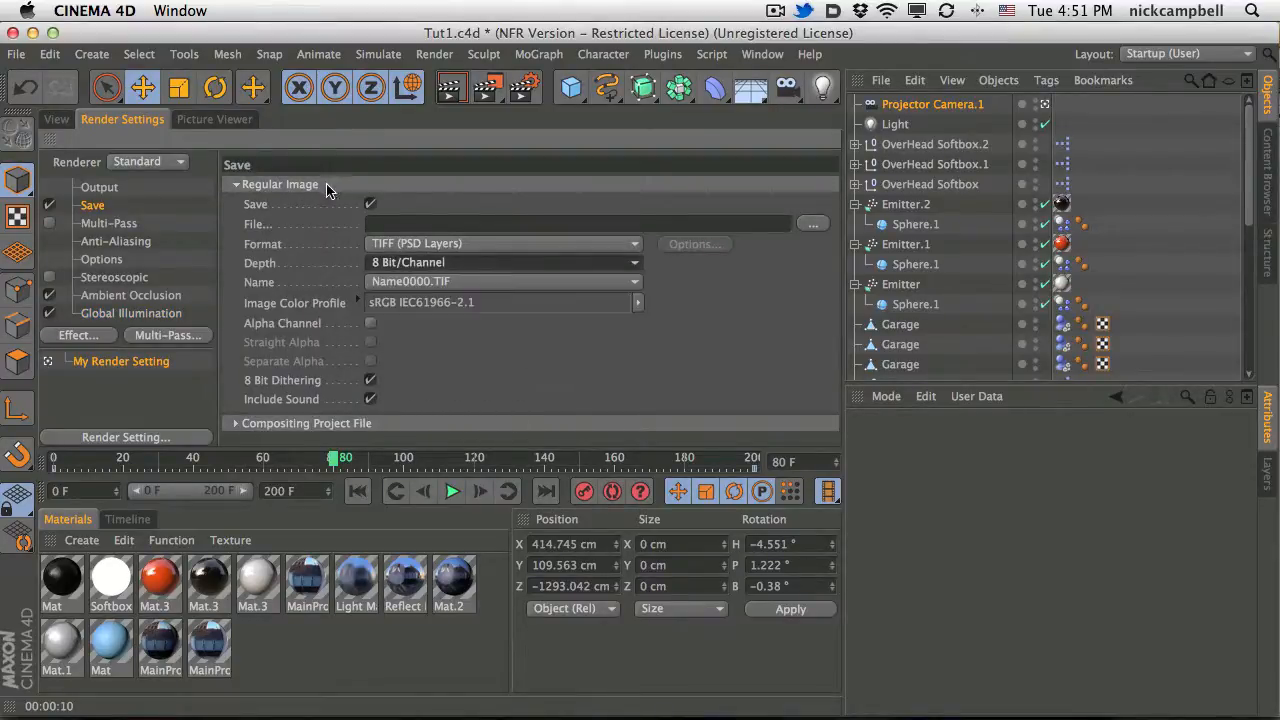
View the finished CameraProjection1 composition in After Effects and return to the Tut1.c4d viewport in Cinema 4D.
key(super+Tab)
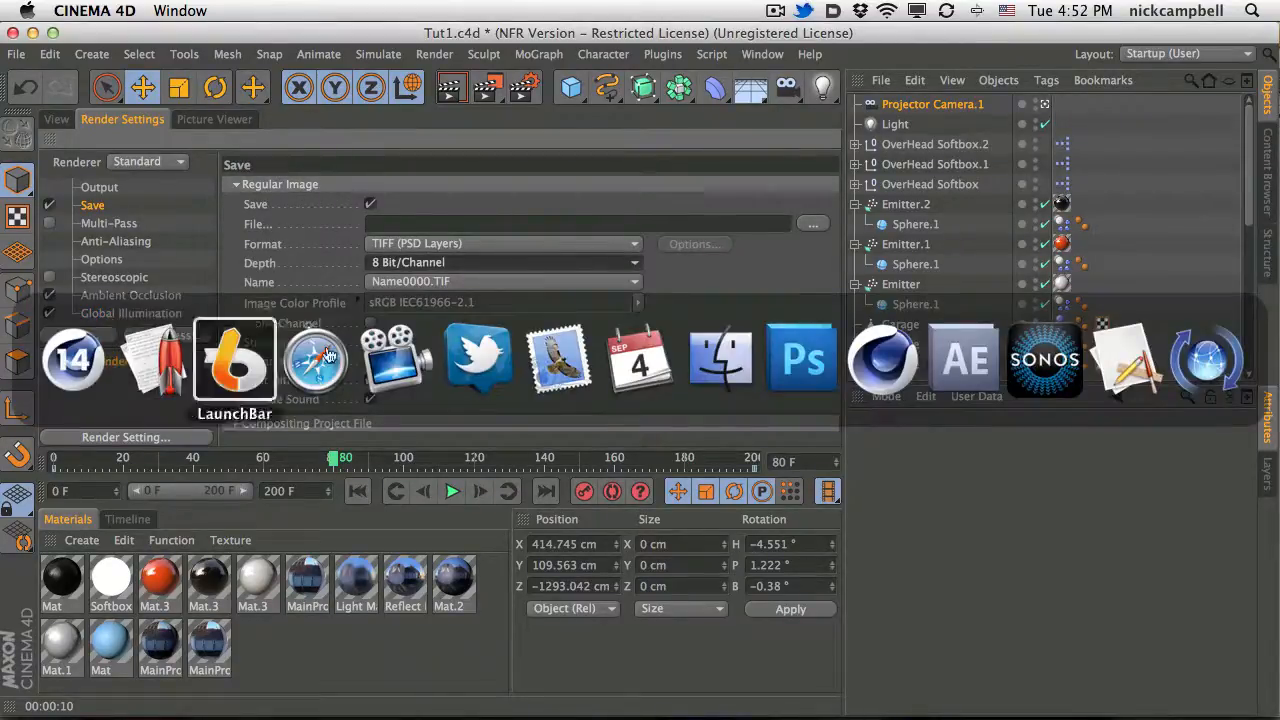
click(965, 358)
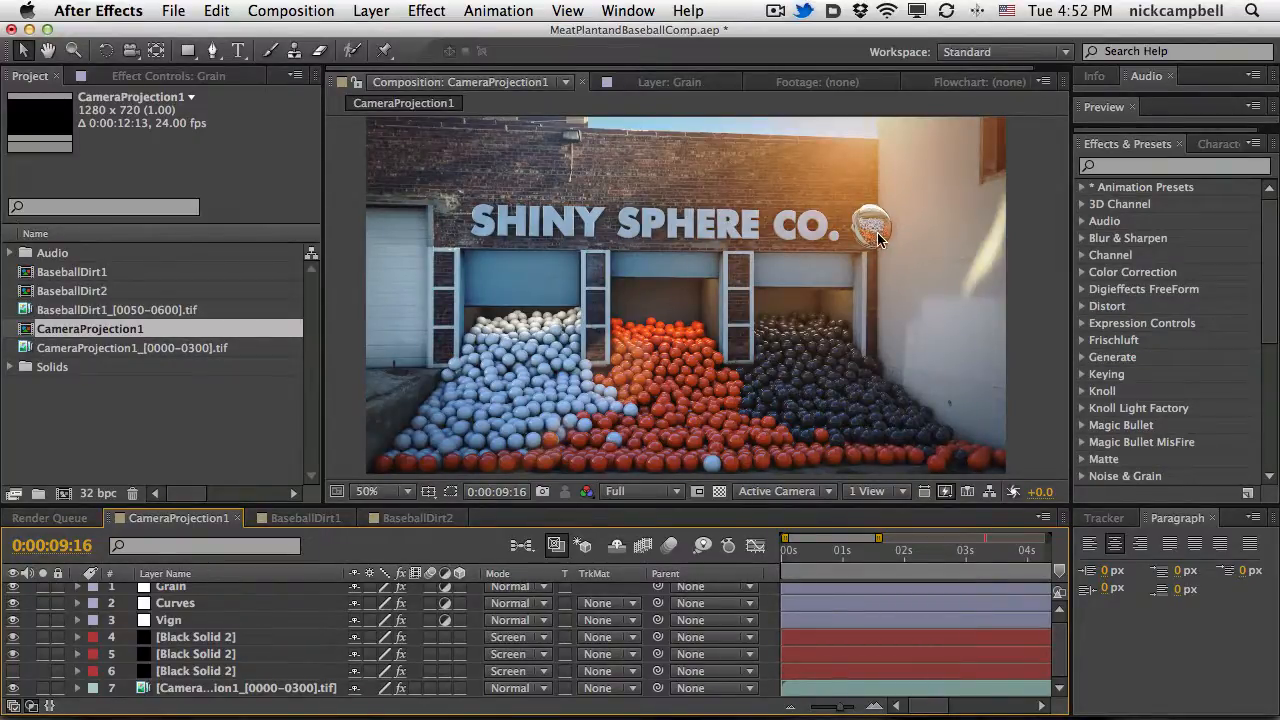
key(super+Tab)
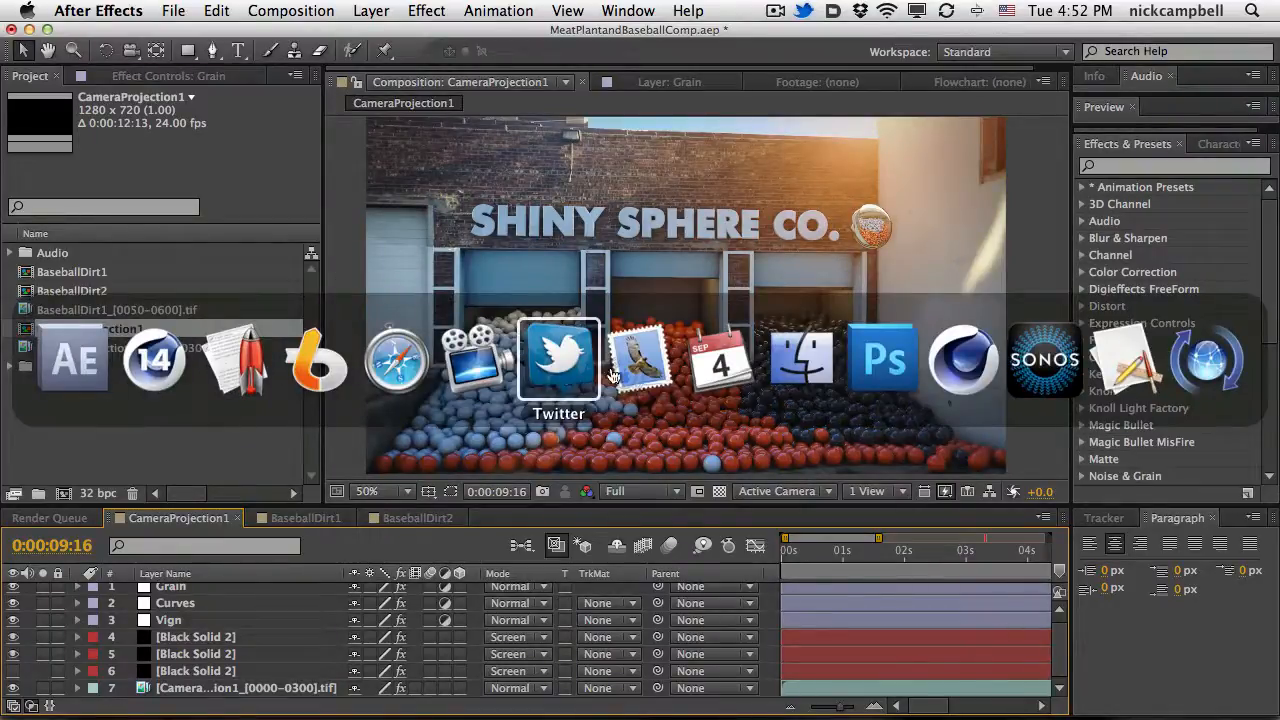
click(963, 358)
key(super+Tab)
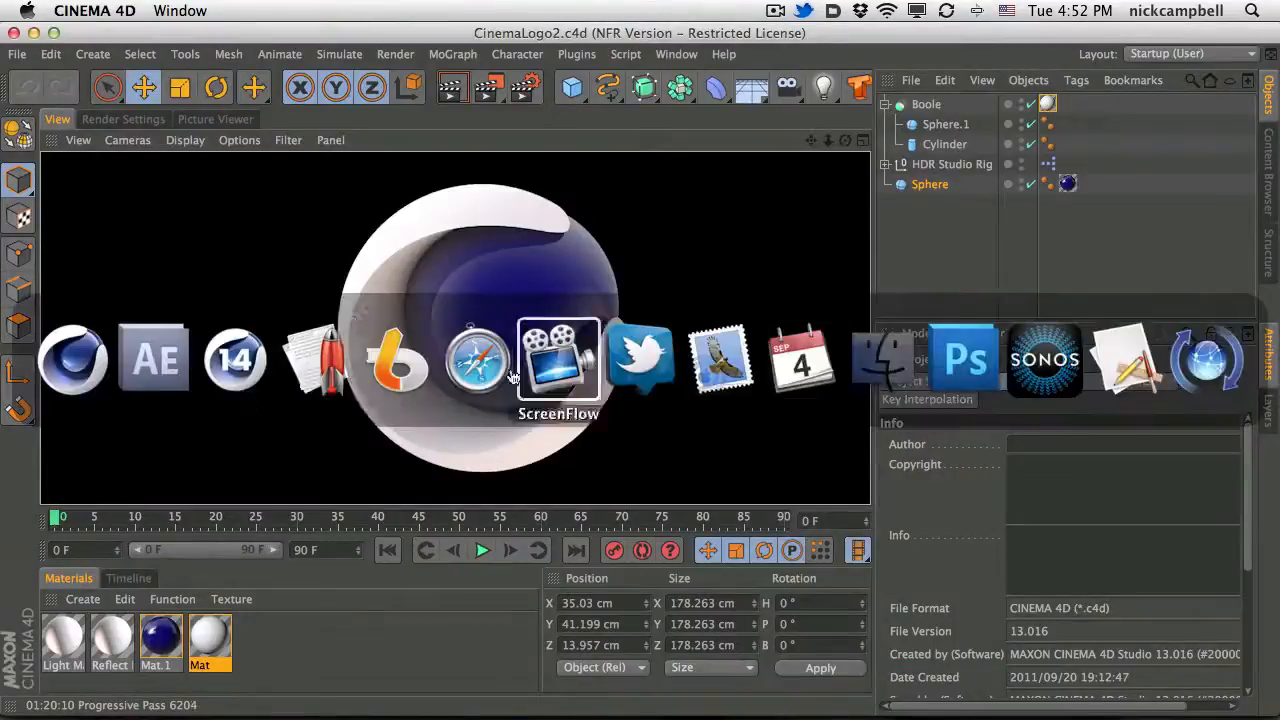
click(81, 357)
key(super+Tab)
click(236, 362)
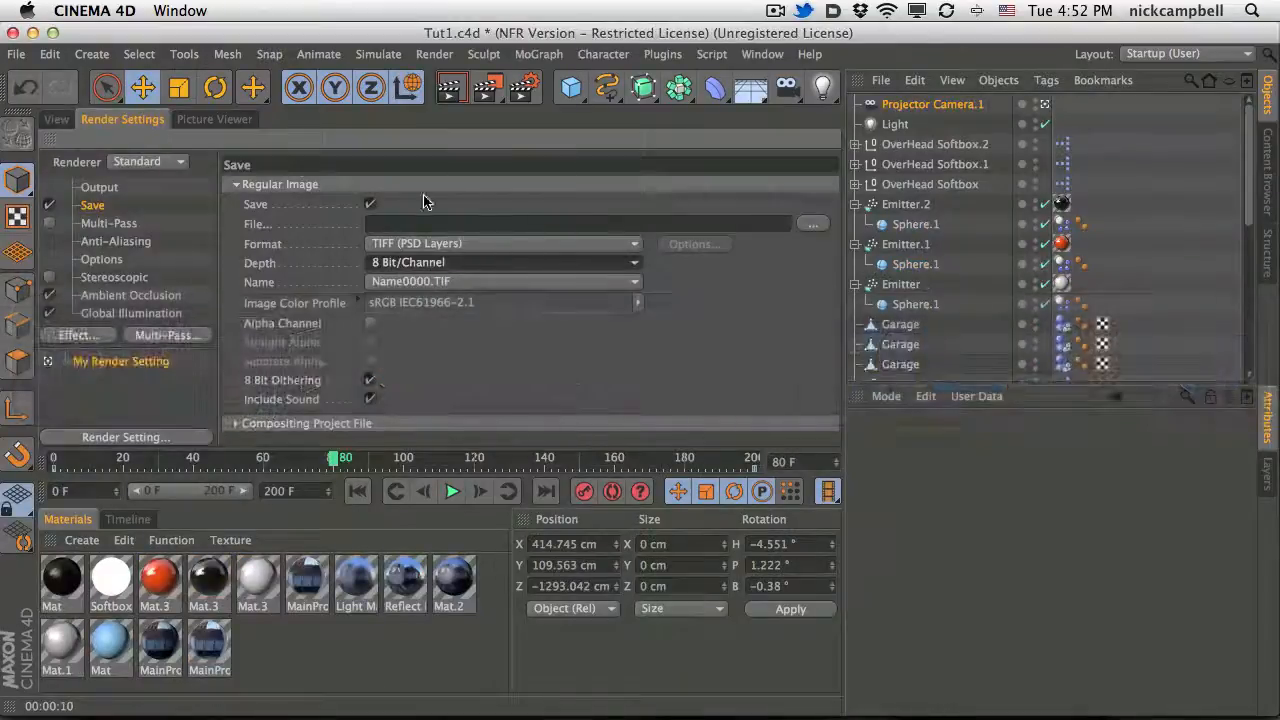
click(57, 120)
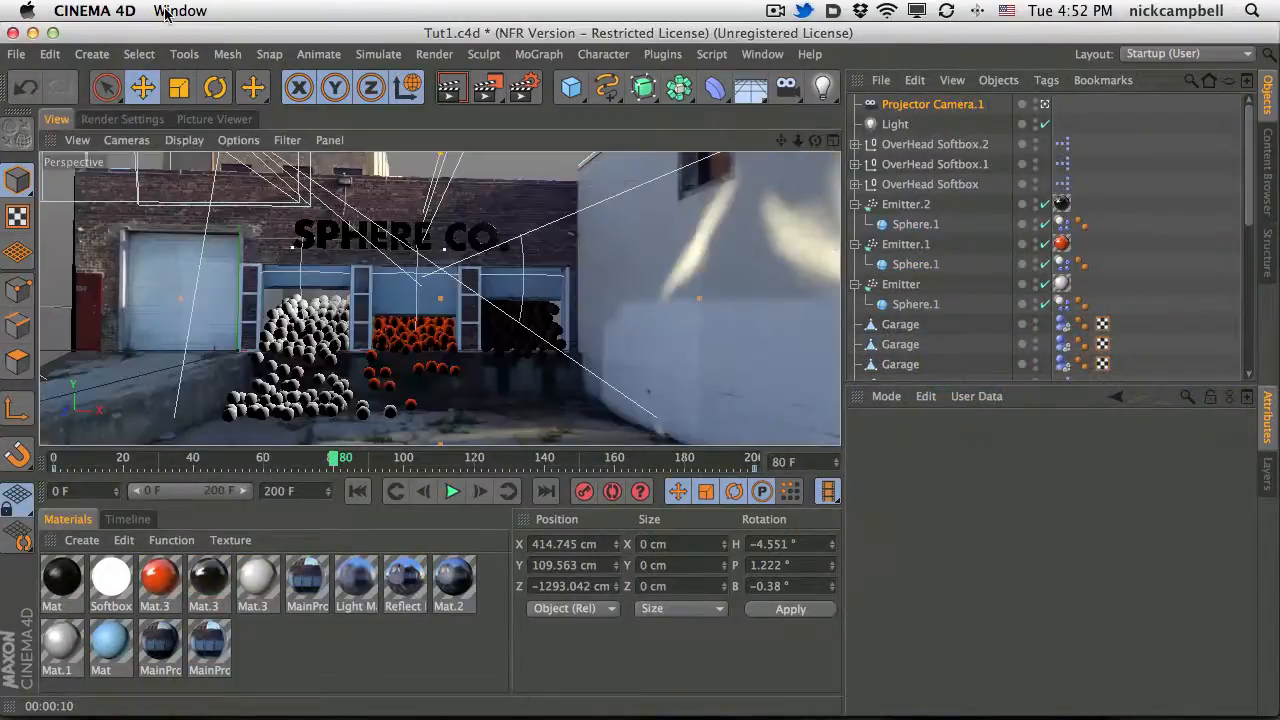
Create a new project and add a sphere with 96 segments.
key(super+n)
click(568, 92)
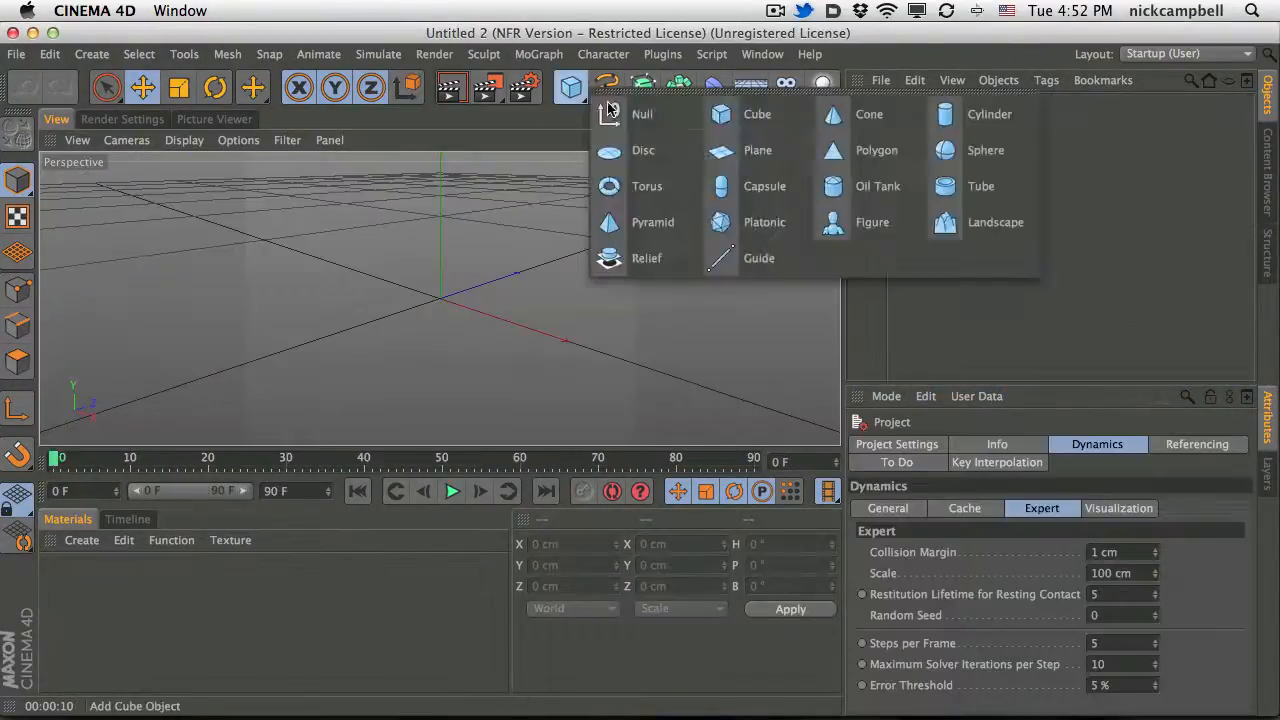
click(943, 149)
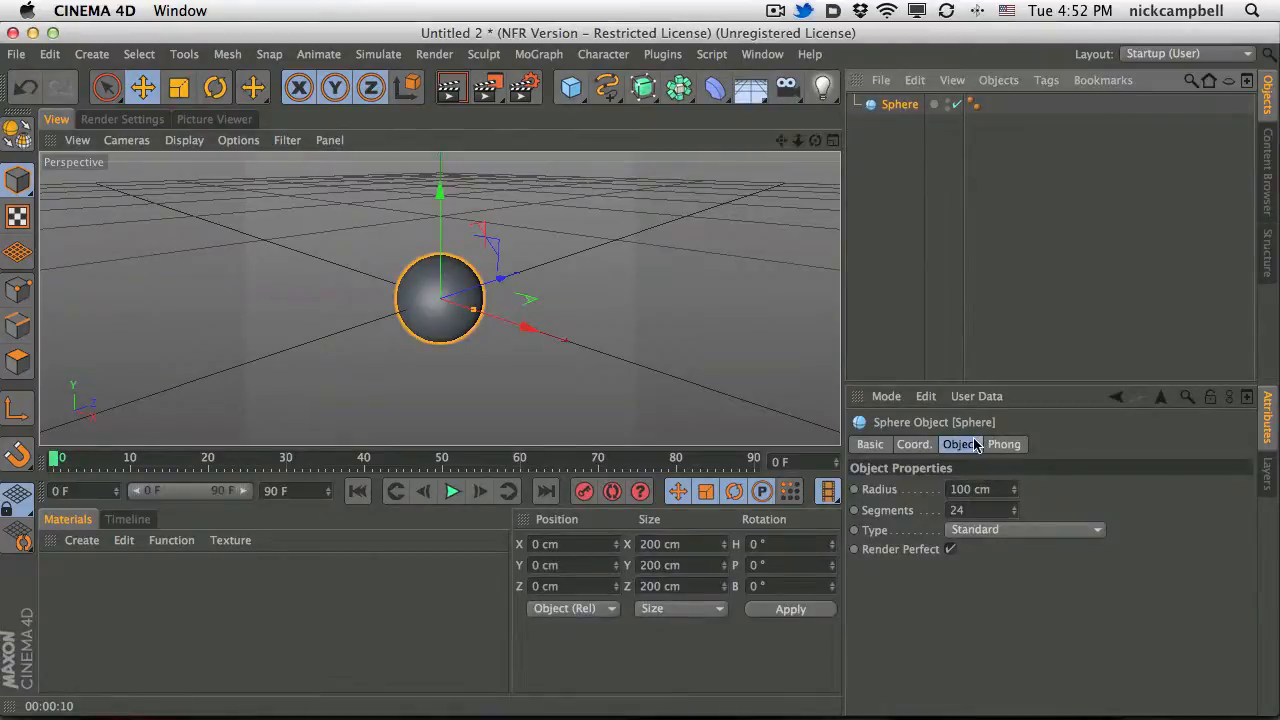
drag(1012, 510, 1027, 443)
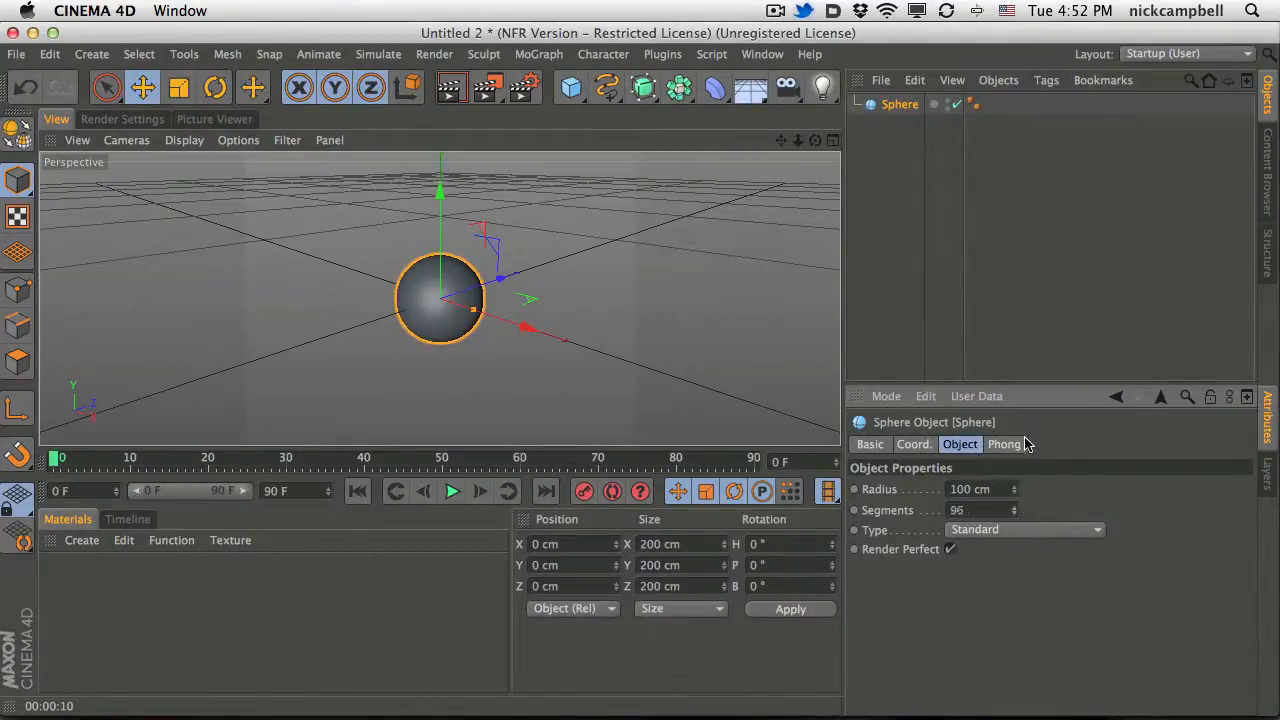
Make the sphere editable and flatten it along Z to about 62 cm deep.
key(c)
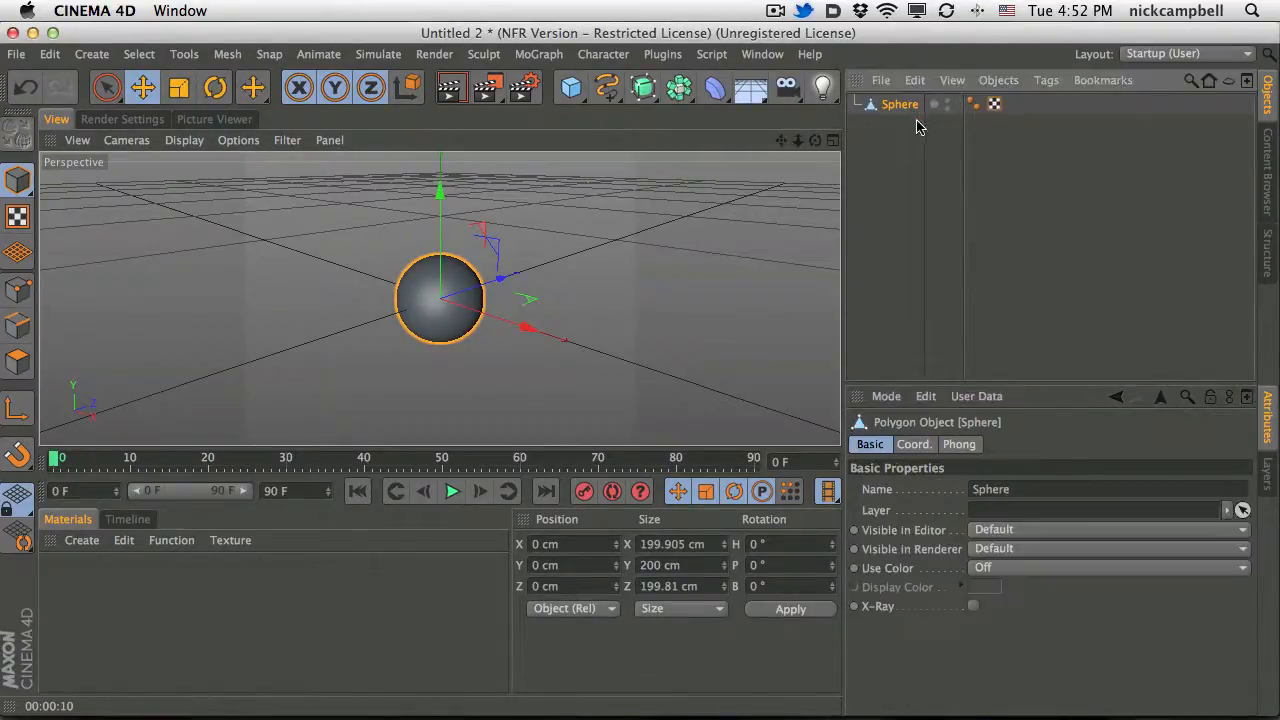
click(179, 87)
drag(503, 274, 455, 300)
alt+right_drag(454, 301, 539, 272)
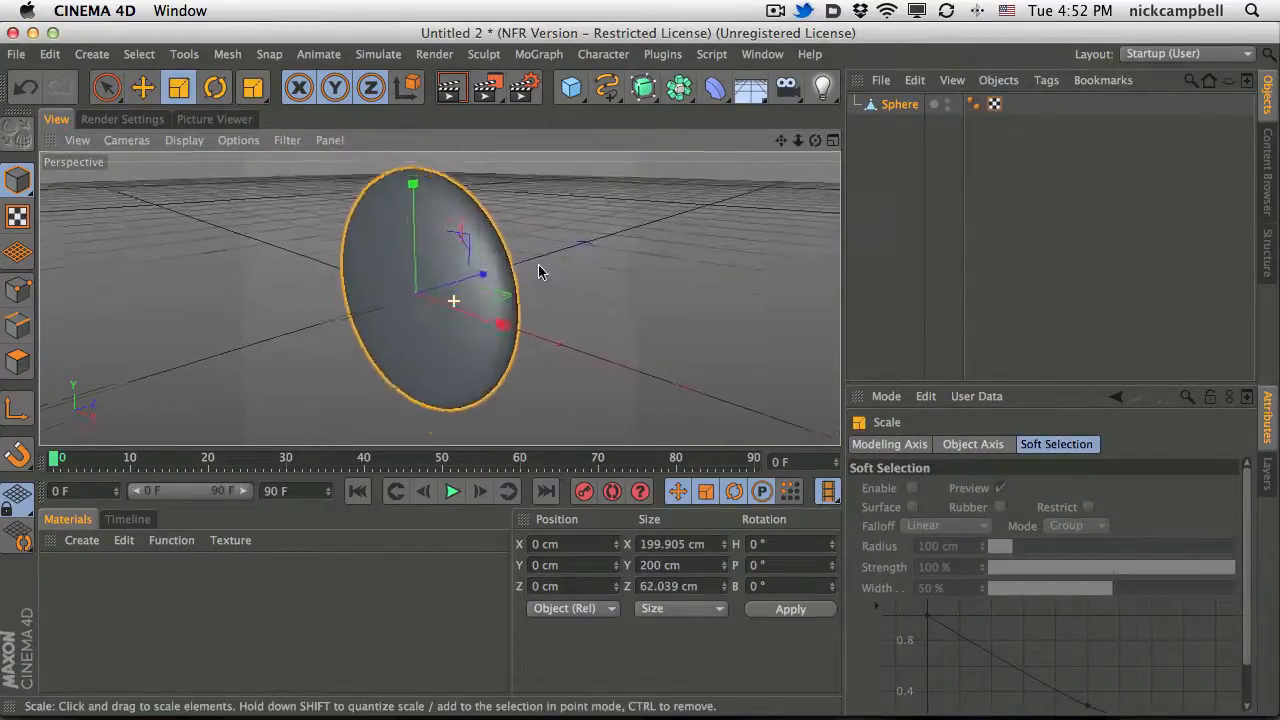
alt+drag(539, 272, 420, 230)
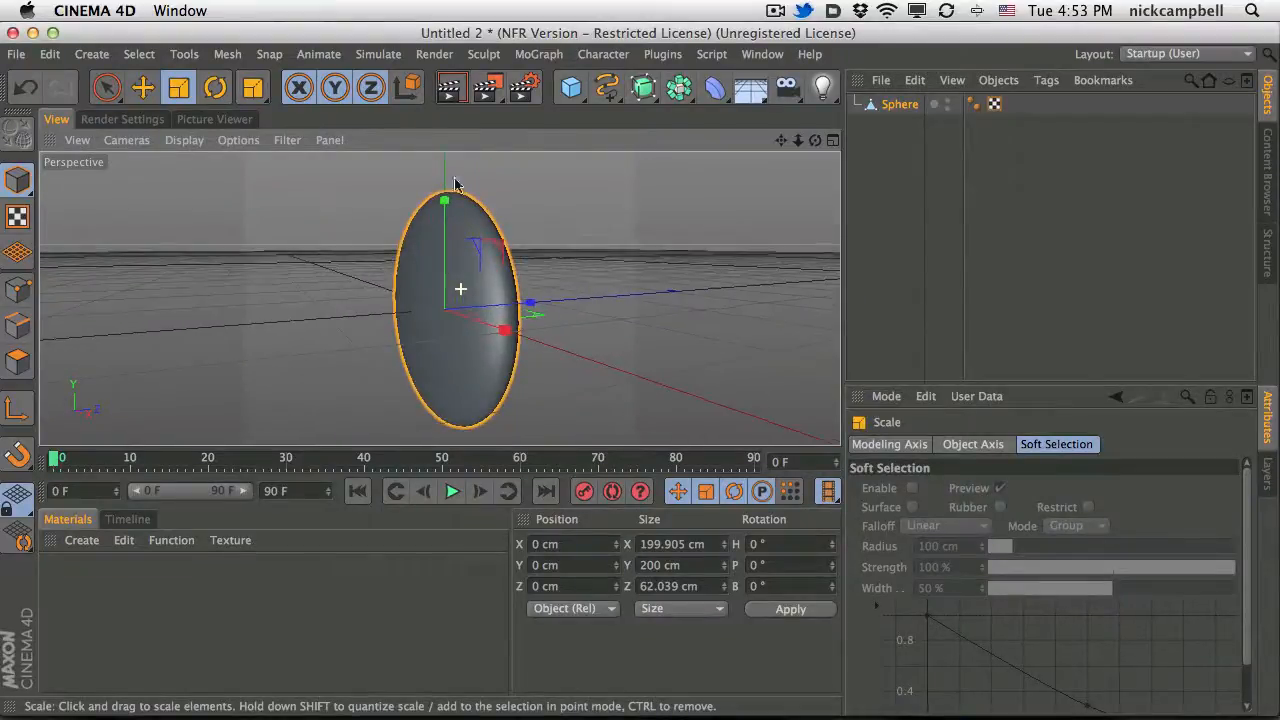
Add a torus oriented to +Z around the flattened sphere, with a ring radius of about 100.6 cm and a pipe radius of about 2.5 cm.
click(451, 92)
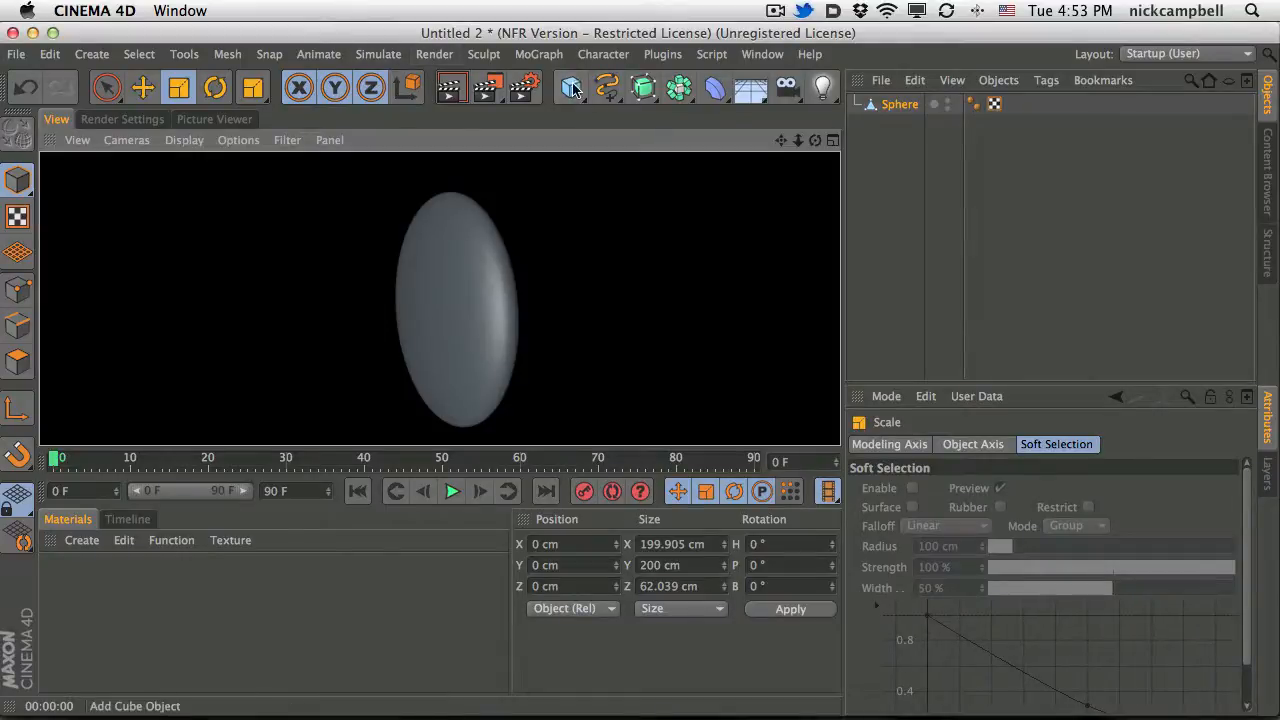
drag(573, 90, 643, 184)
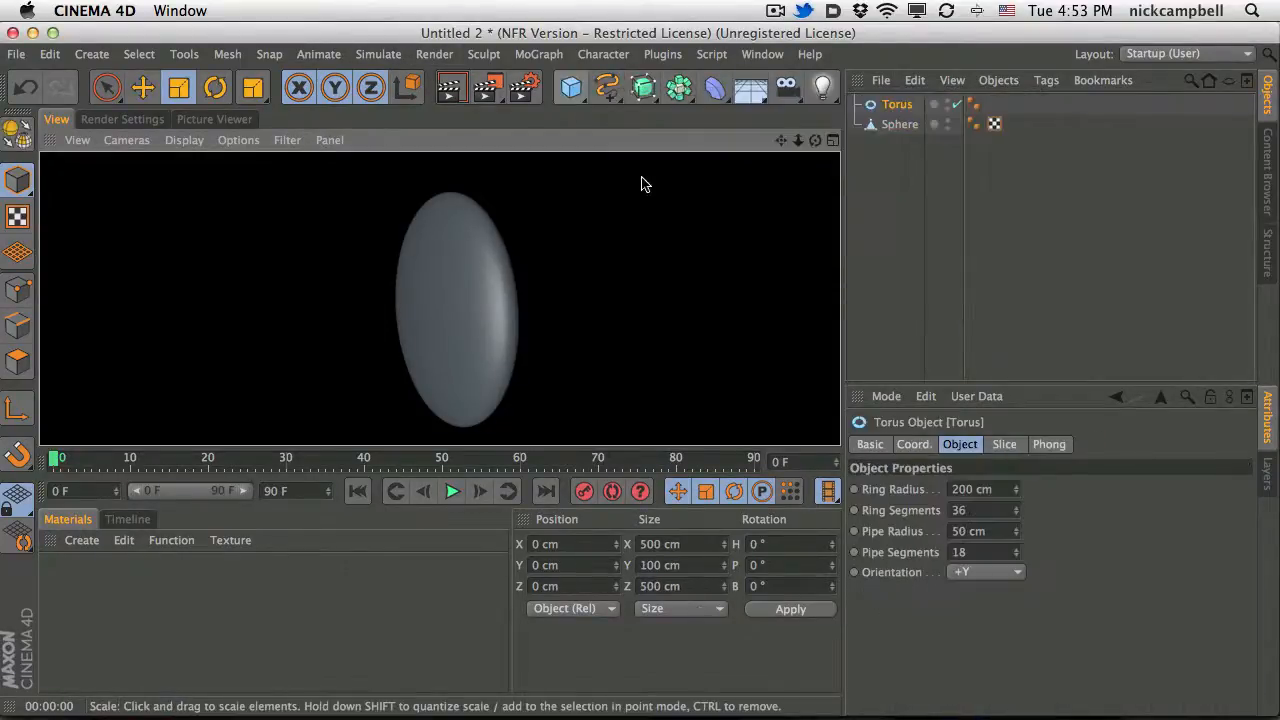
click(985, 572)
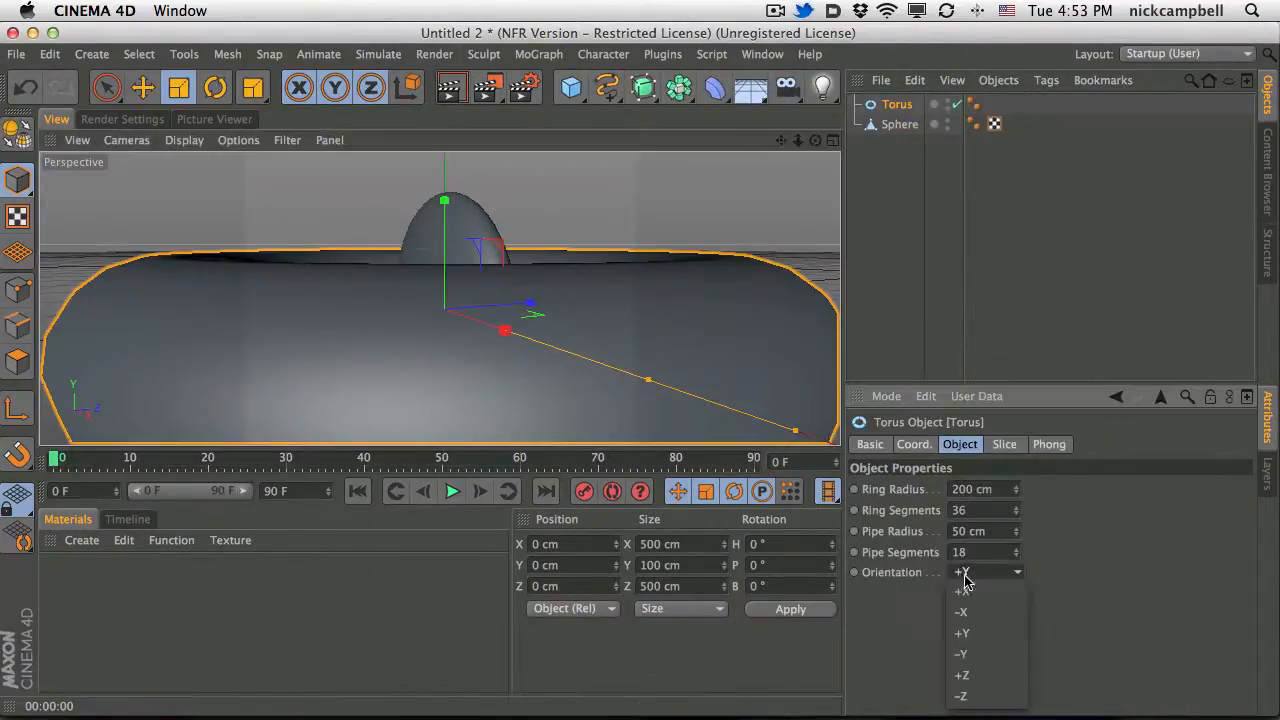
click(985, 676)
drag(651, 380, 498, 336)
Create two new materials, assigning the first to the sphere and the second to the torus.
click(82, 540)
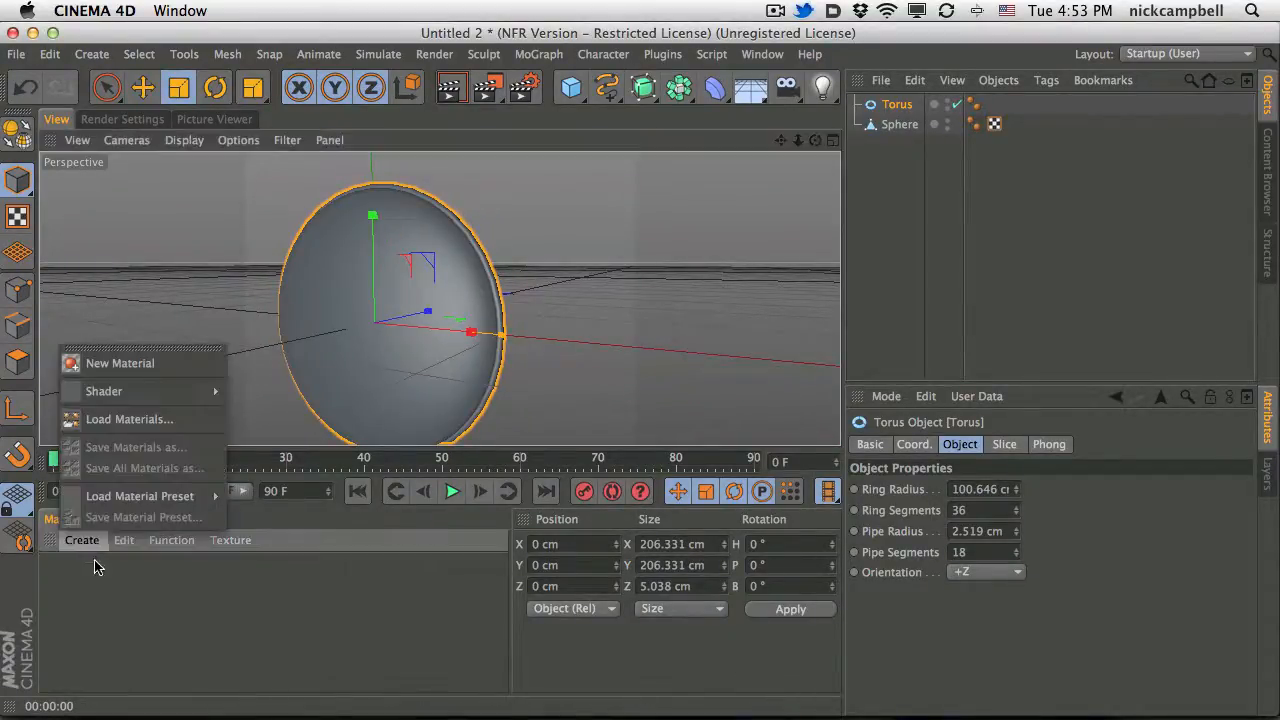
click(88, 362)
drag(72, 573, 446, 297)
click(82, 540)
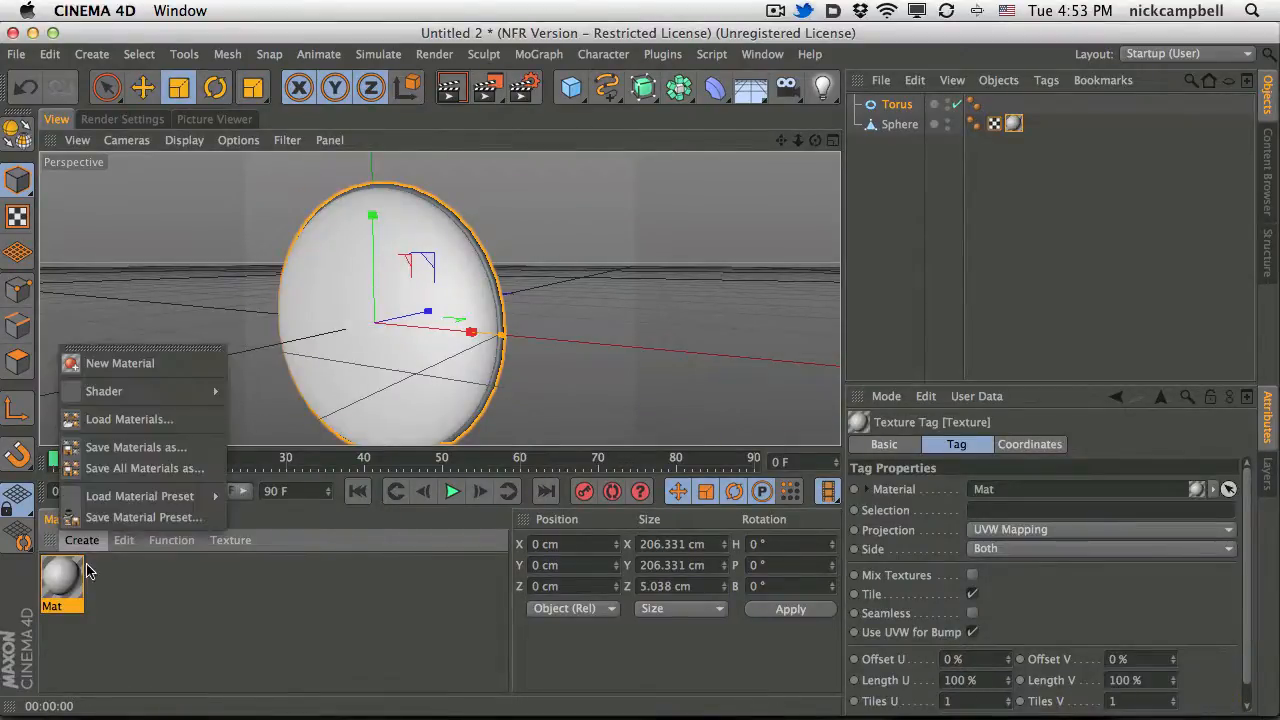
click(108, 360)
drag(64, 584, 908, 108)
Set the torus material's color to near black, about RGB 27, 24, 21.
double_click(61, 580)
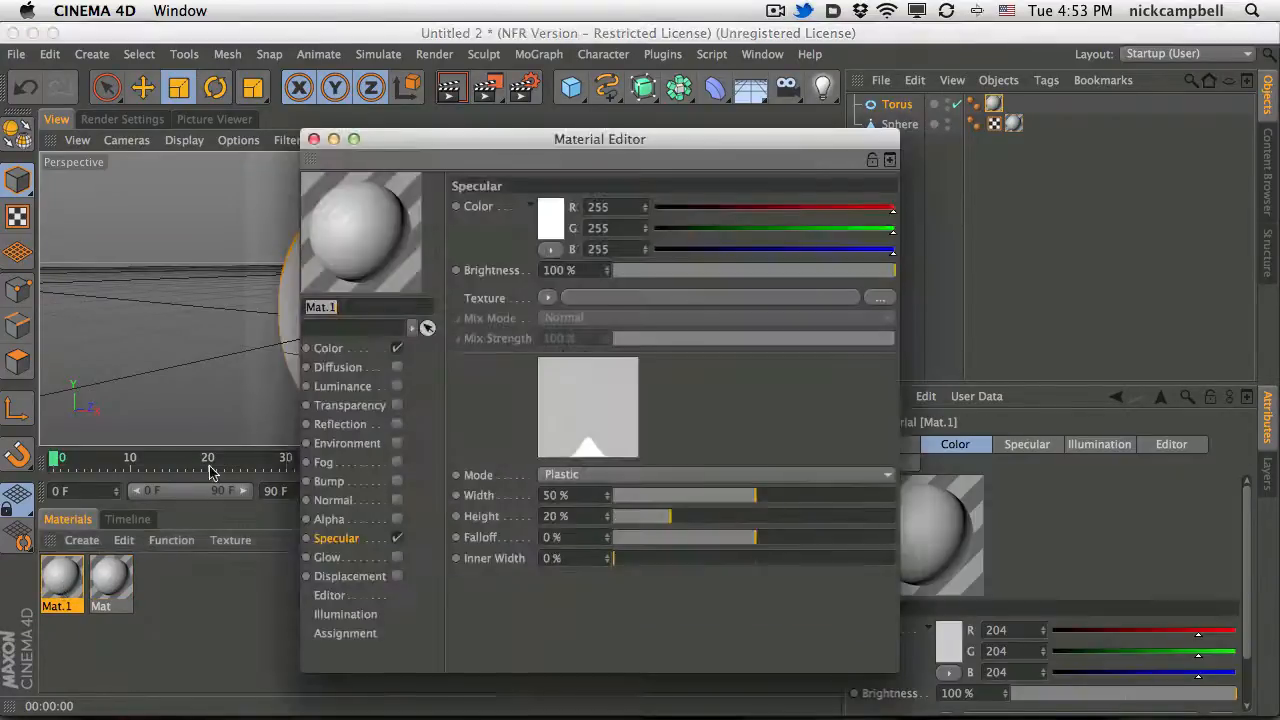
click(369, 350)
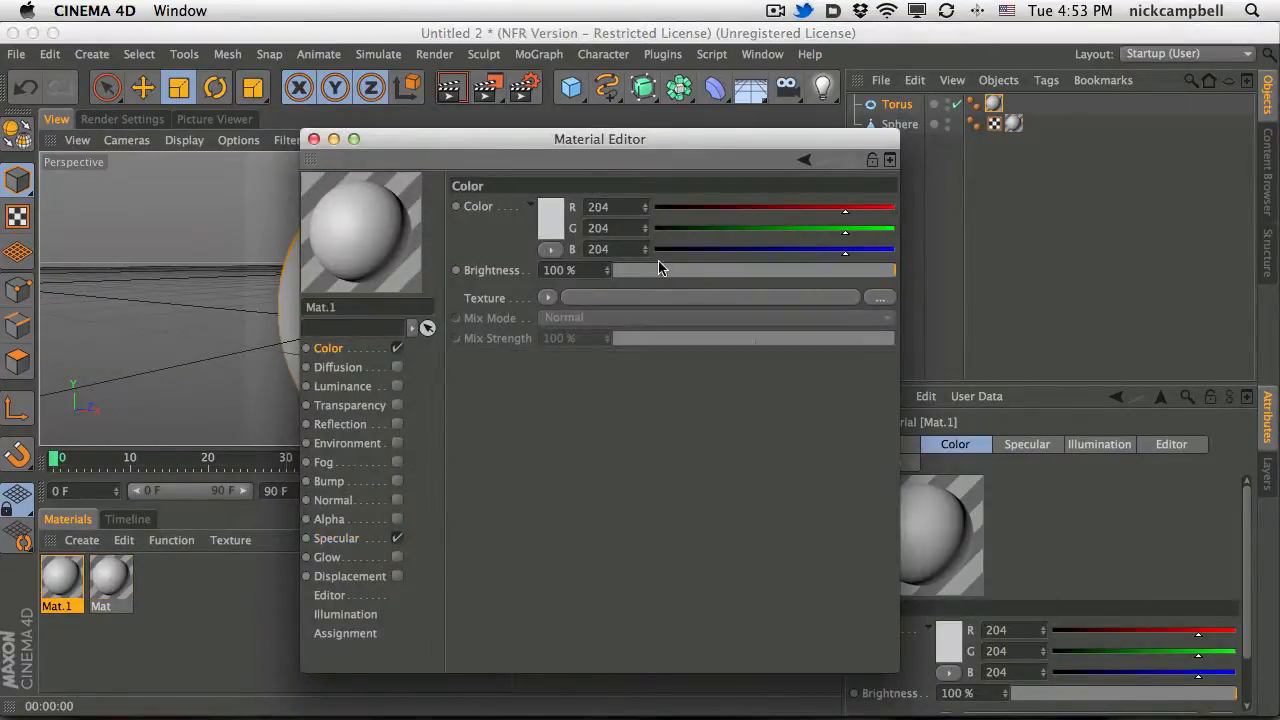
click(675, 250)
click(677, 229)
click(680, 208)
drag(531, 154, 791, 161)
click(575, 147)
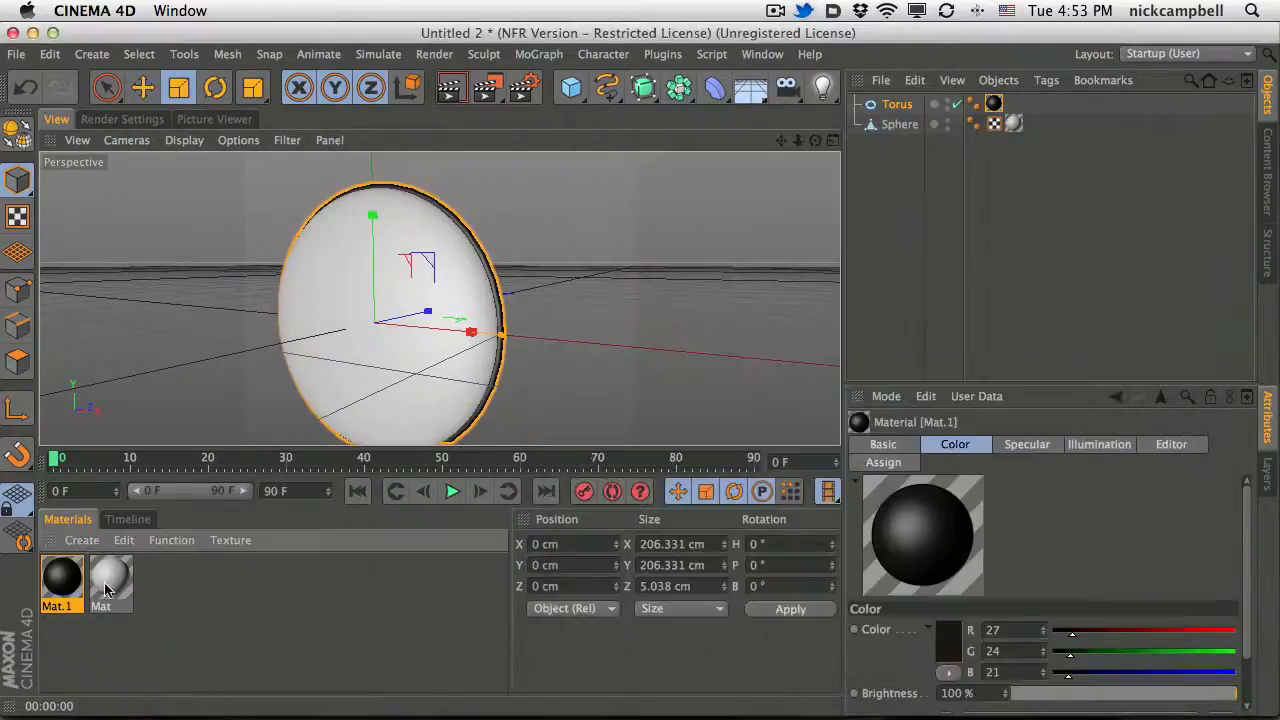
Enable reflection at 100% brightness on the sphere's material and render the view to check the mirror.
double_click(110, 580)
click(397, 424)
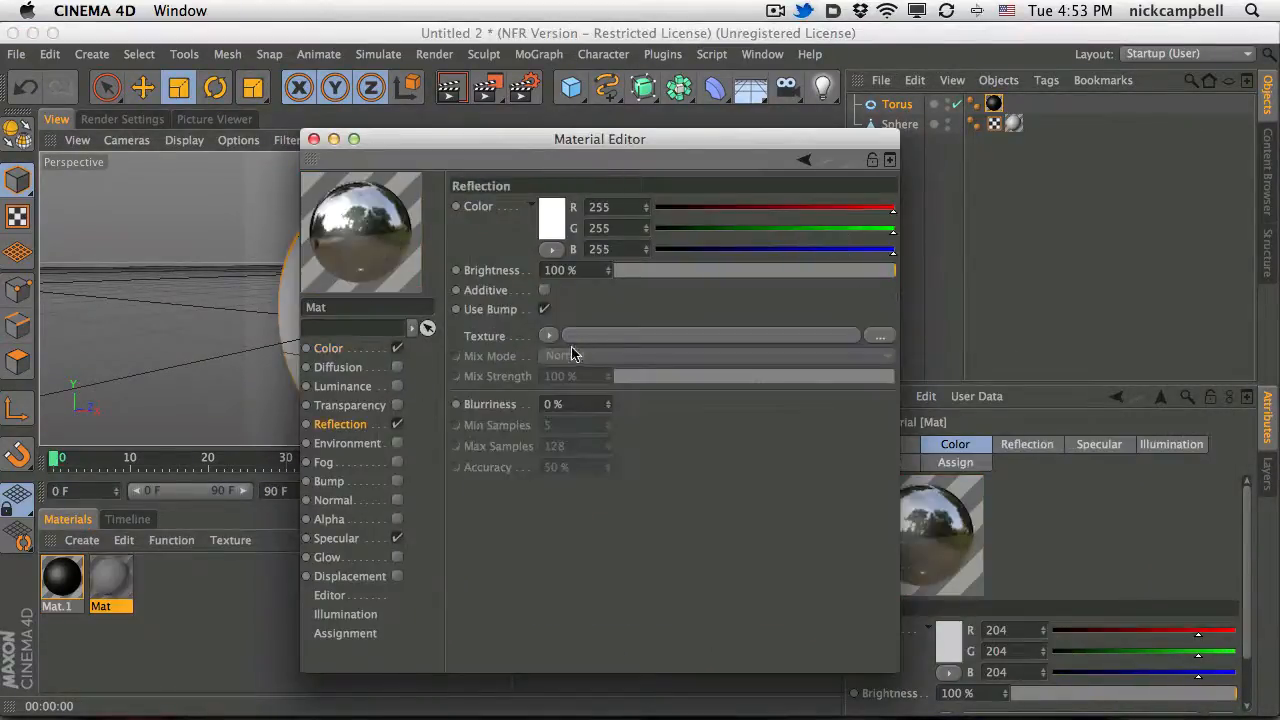
drag(433, 148, 827, 462)
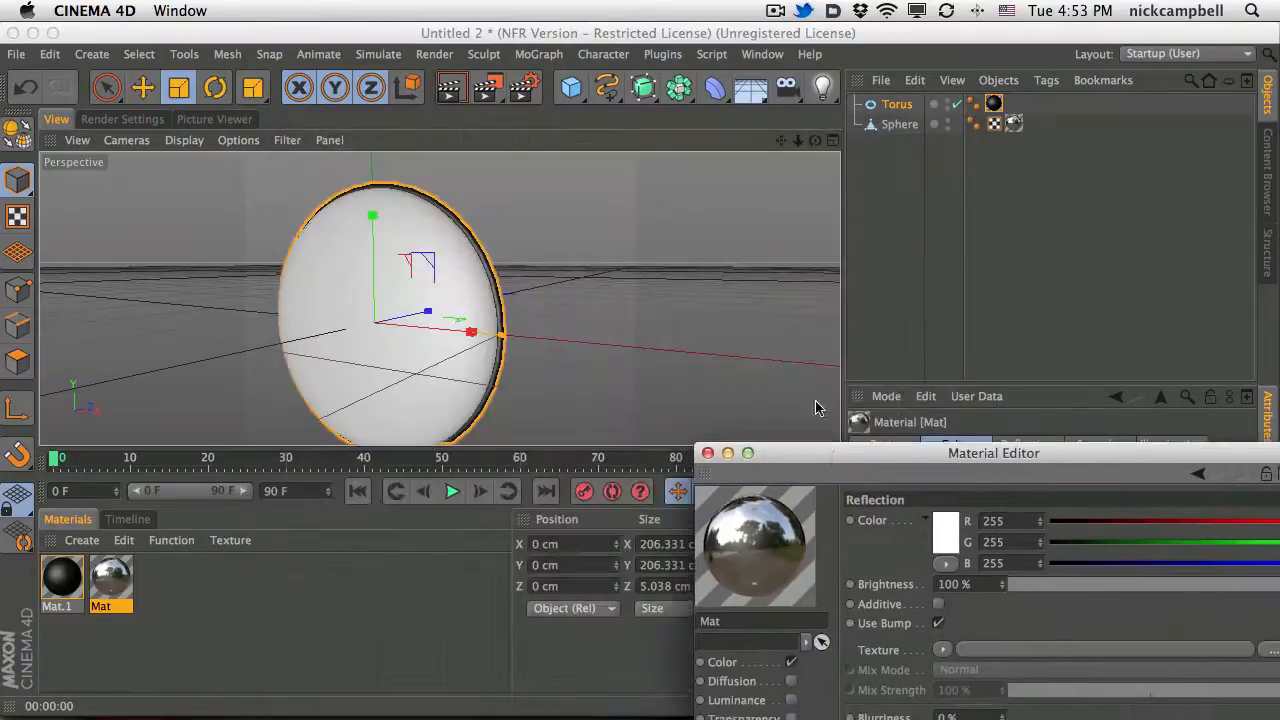
click(451, 89)
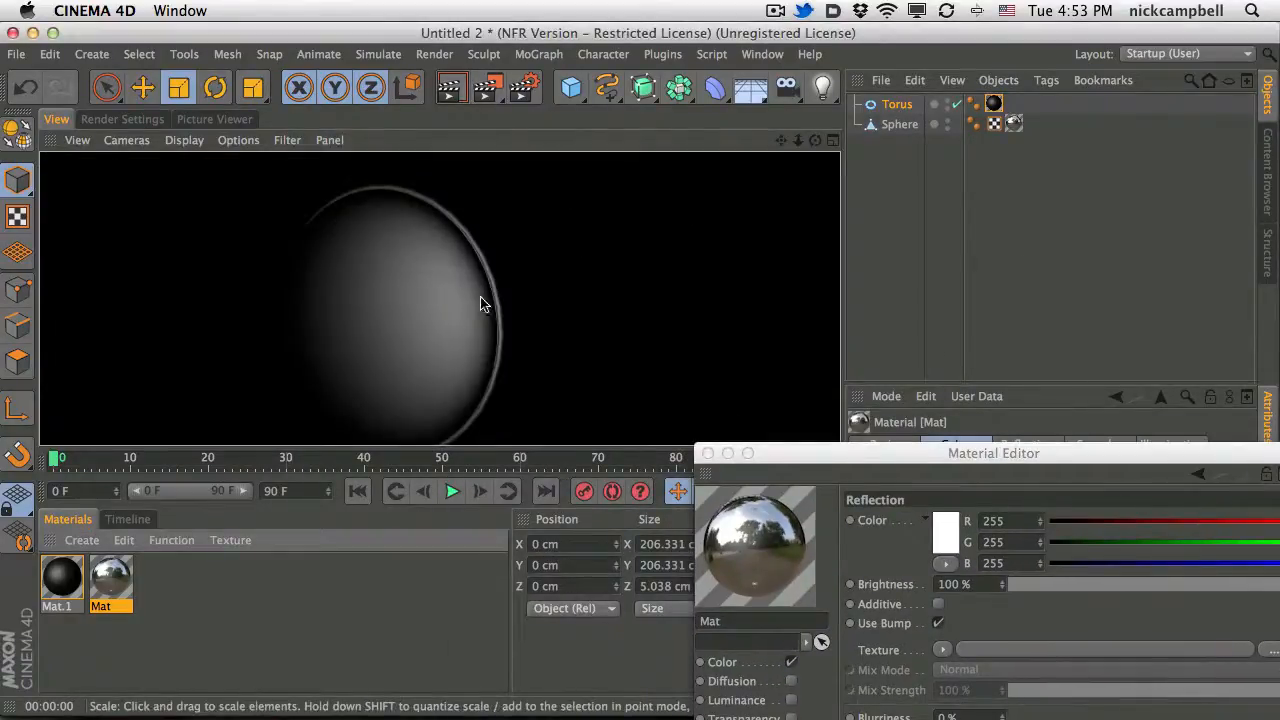
scroll(386, 337, down, 3)
click(451, 89)
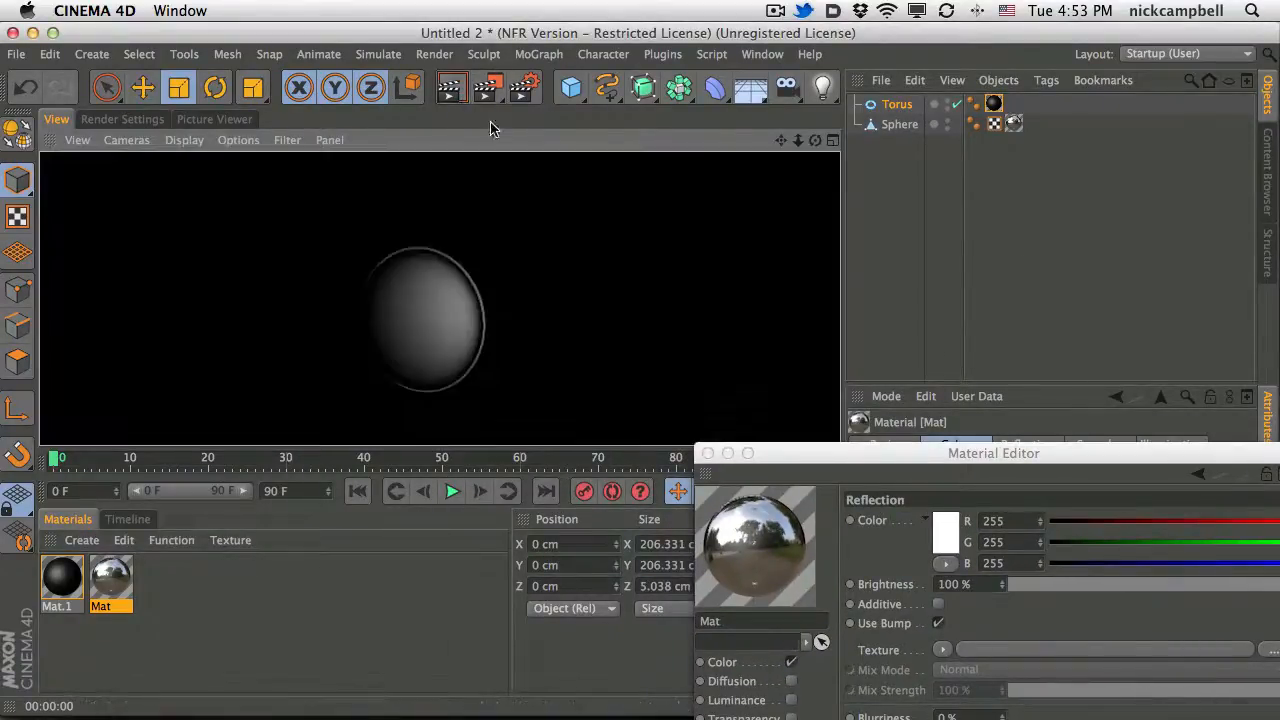
Copy the torus and sphere together into the Tut1.c4d project.
drag(901, 158, 873, 95)
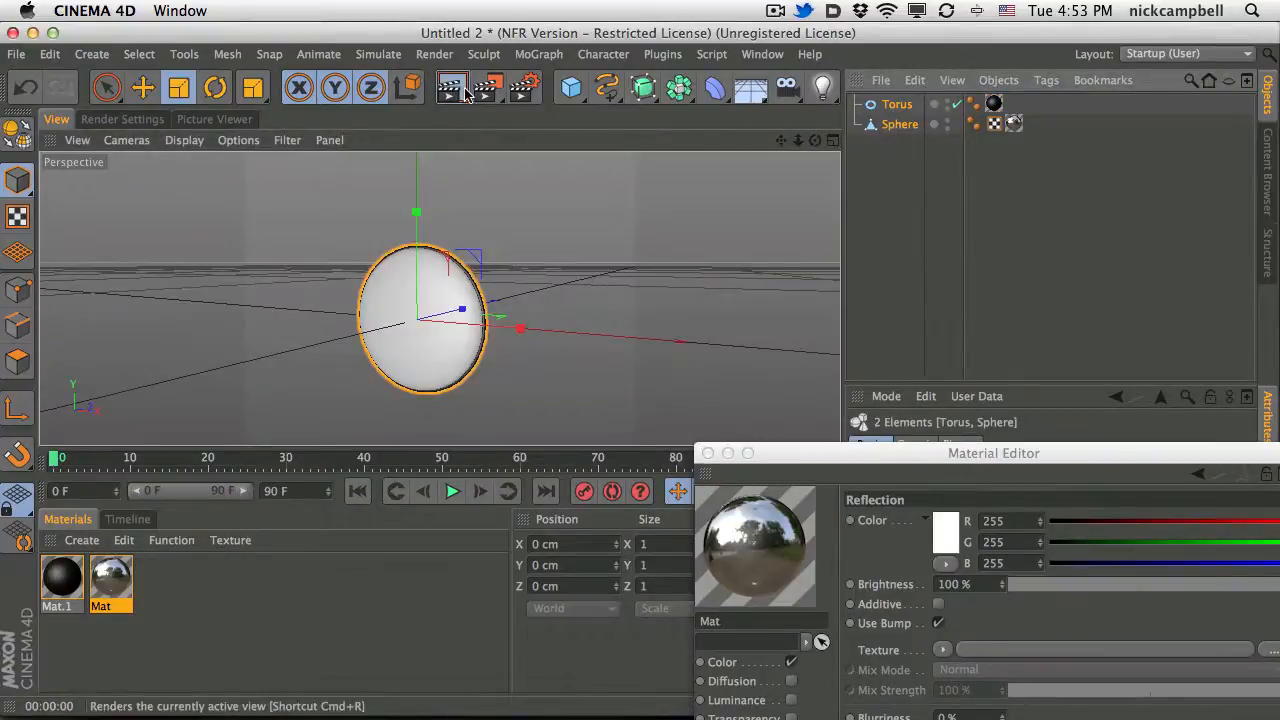
click(762, 54)
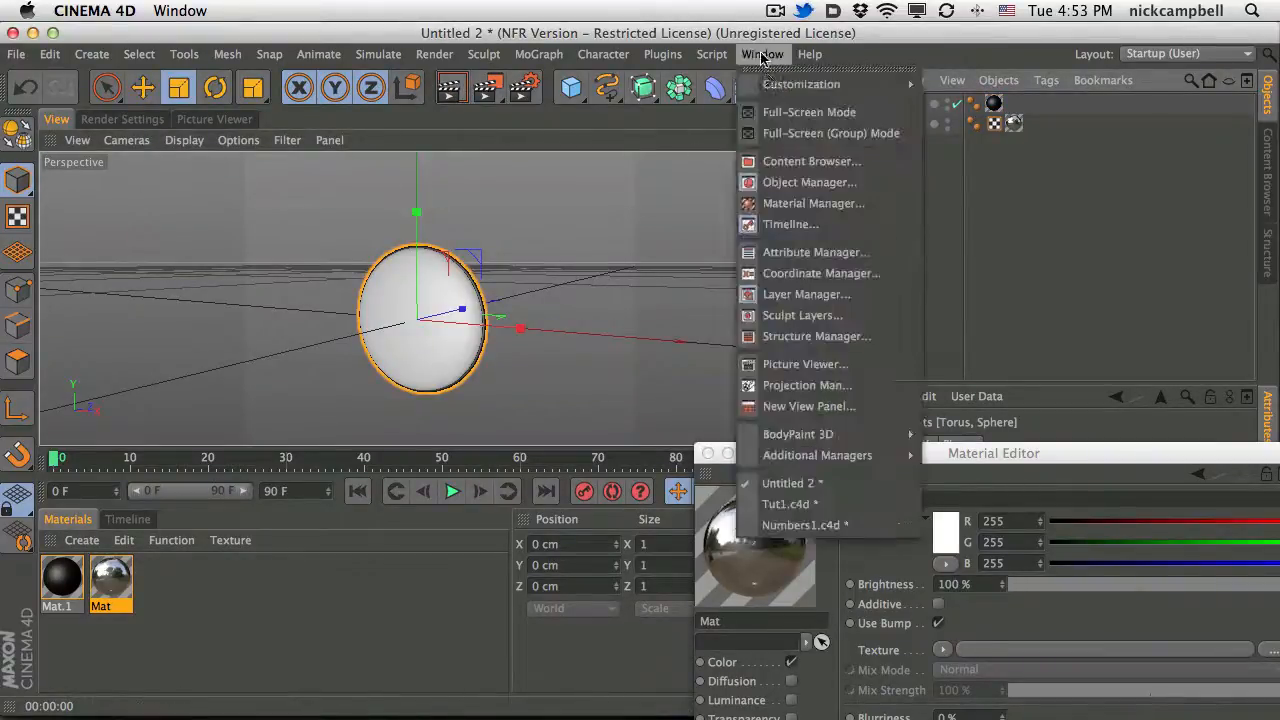
click(824, 504)
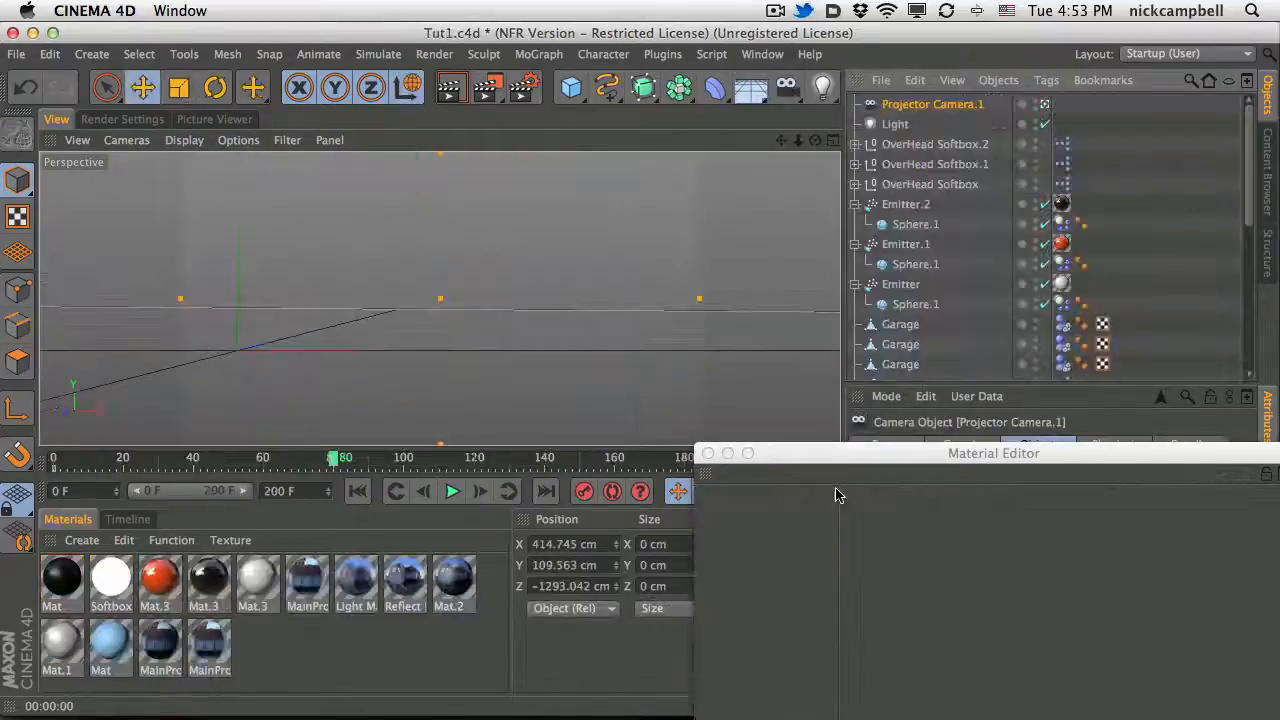
key(ctrl+v)
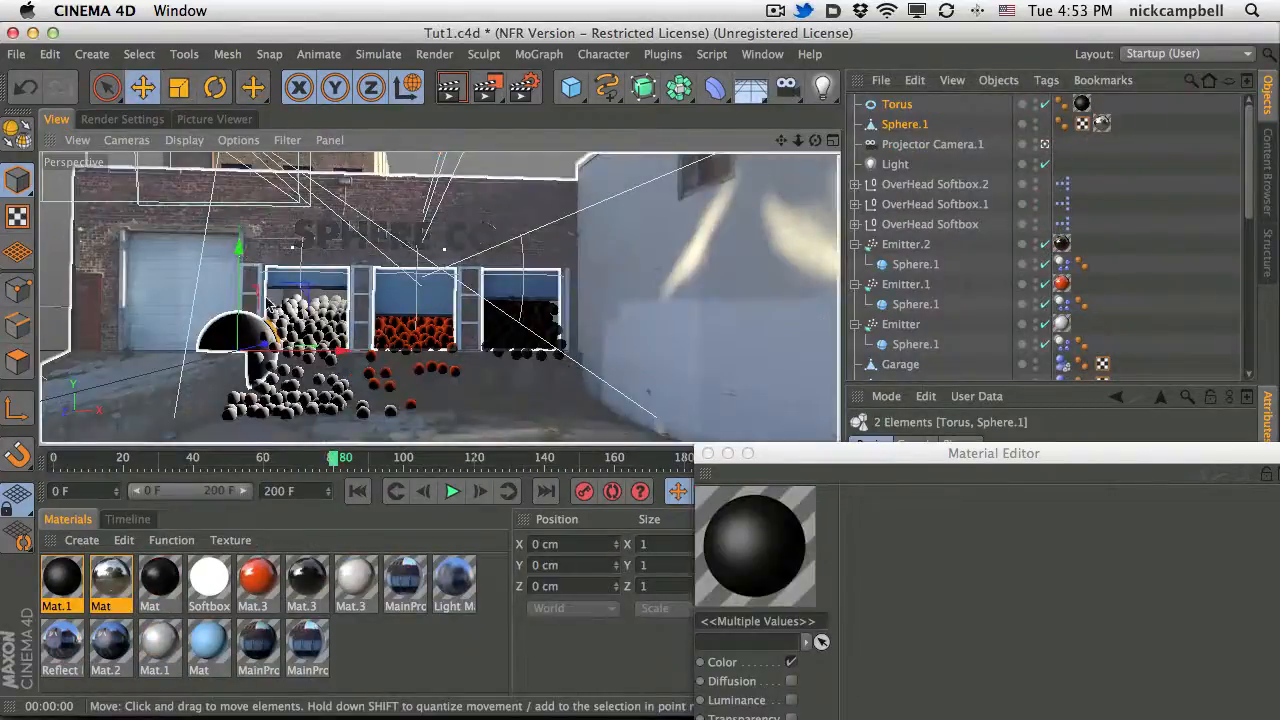
Tilt the pasted mirror and place it beside the SPHERE CO. sign at about X 757, Y 268, Z -81 cm, and render the view.
drag(239, 275, 239, 150)
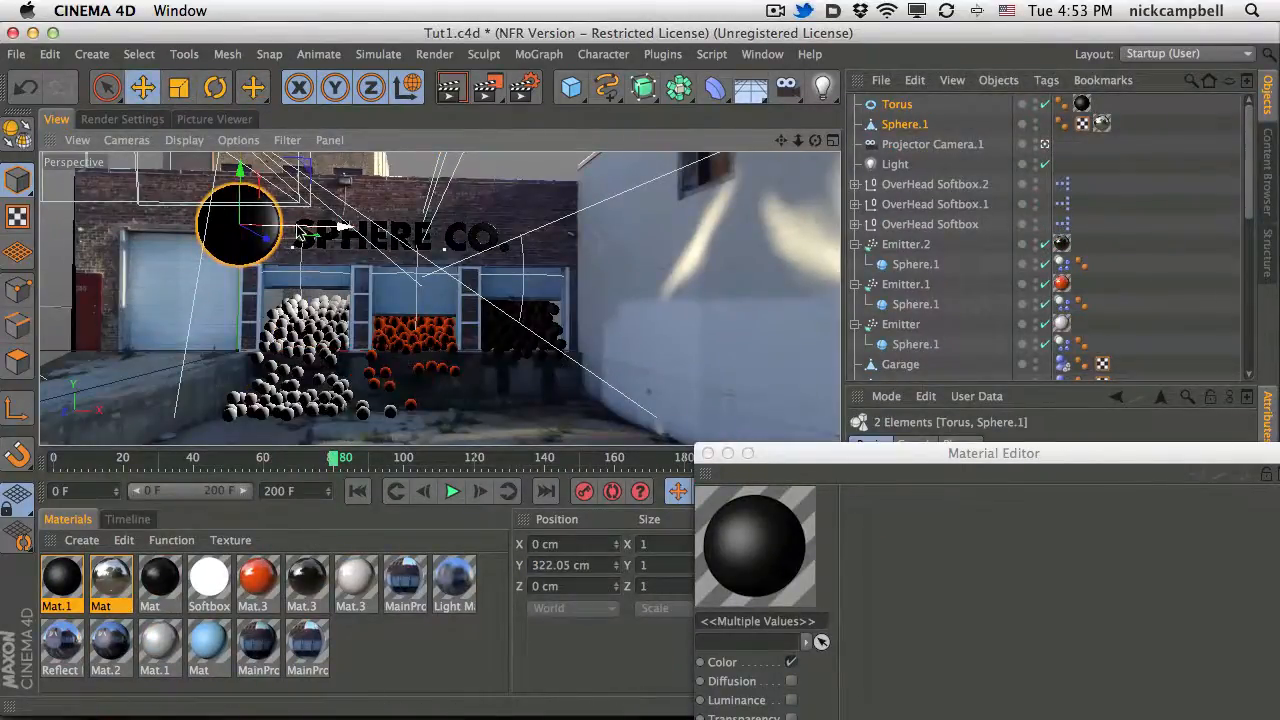
drag(298, 225, 690, 258)
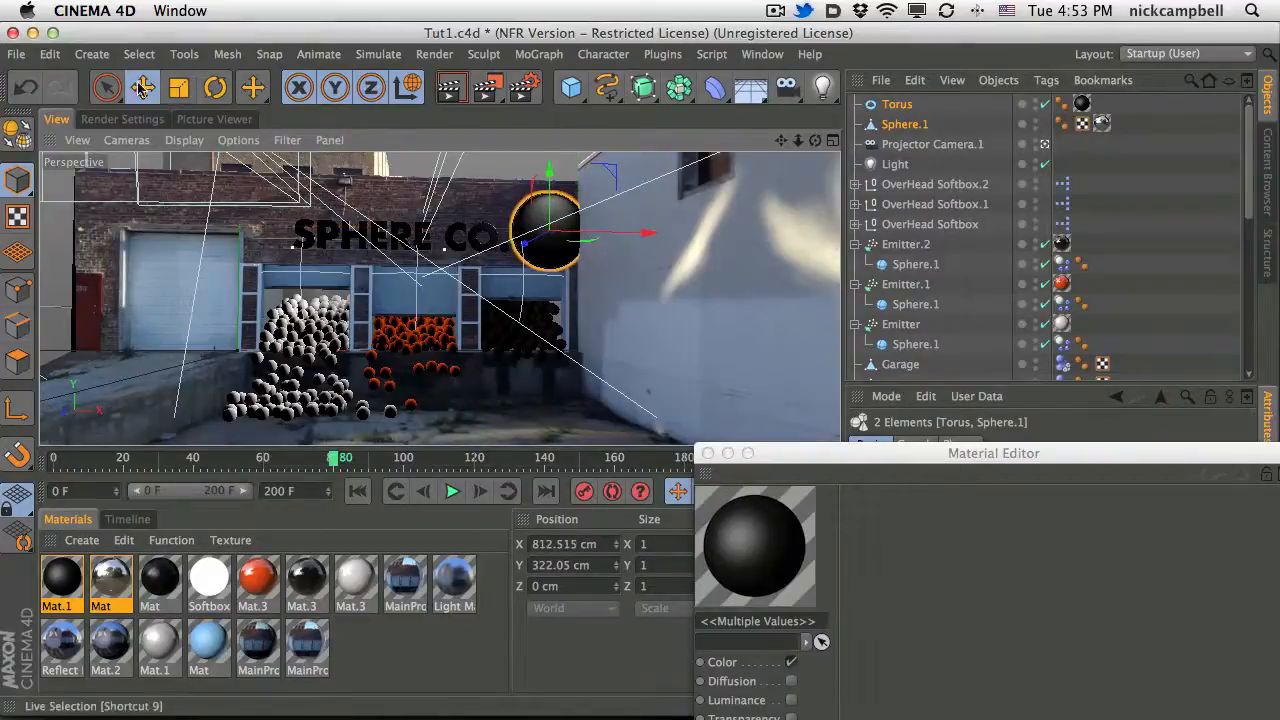
click(213, 90)
drag(560, 230, 532, 252)
click(143, 87)
key(super+z)
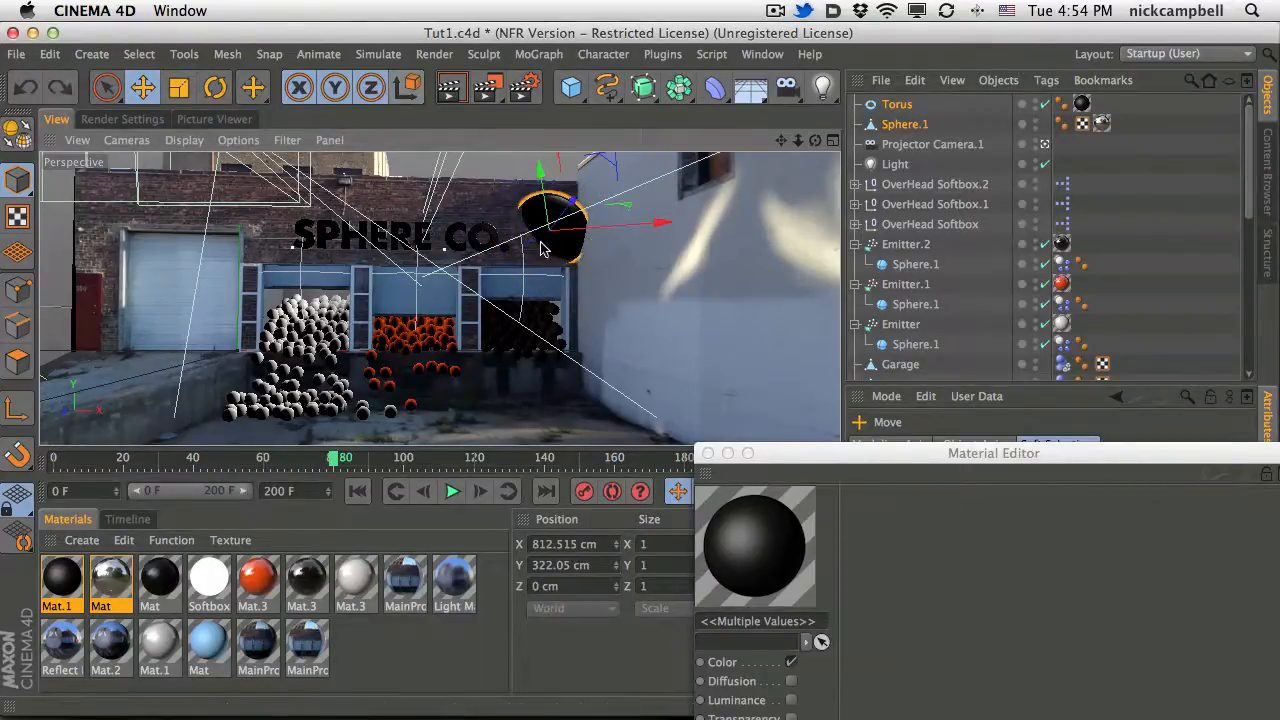
drag(568, 212, 552, 240)
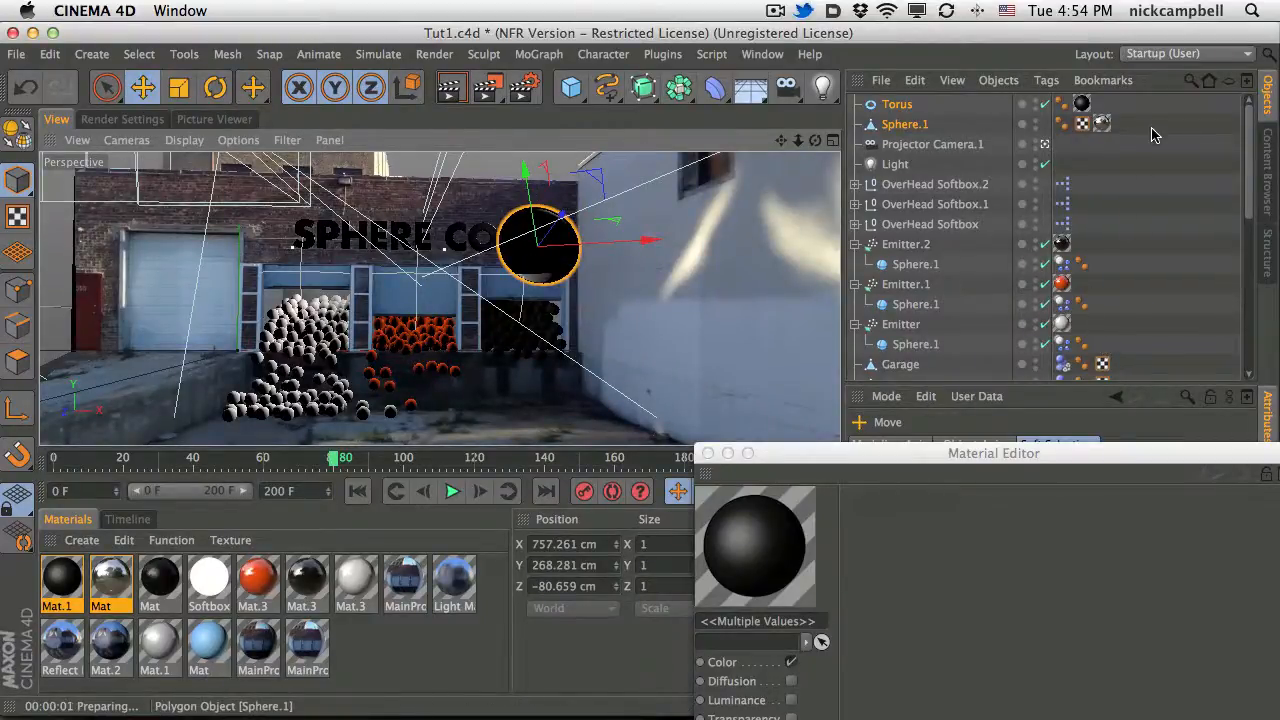
click(455, 87)
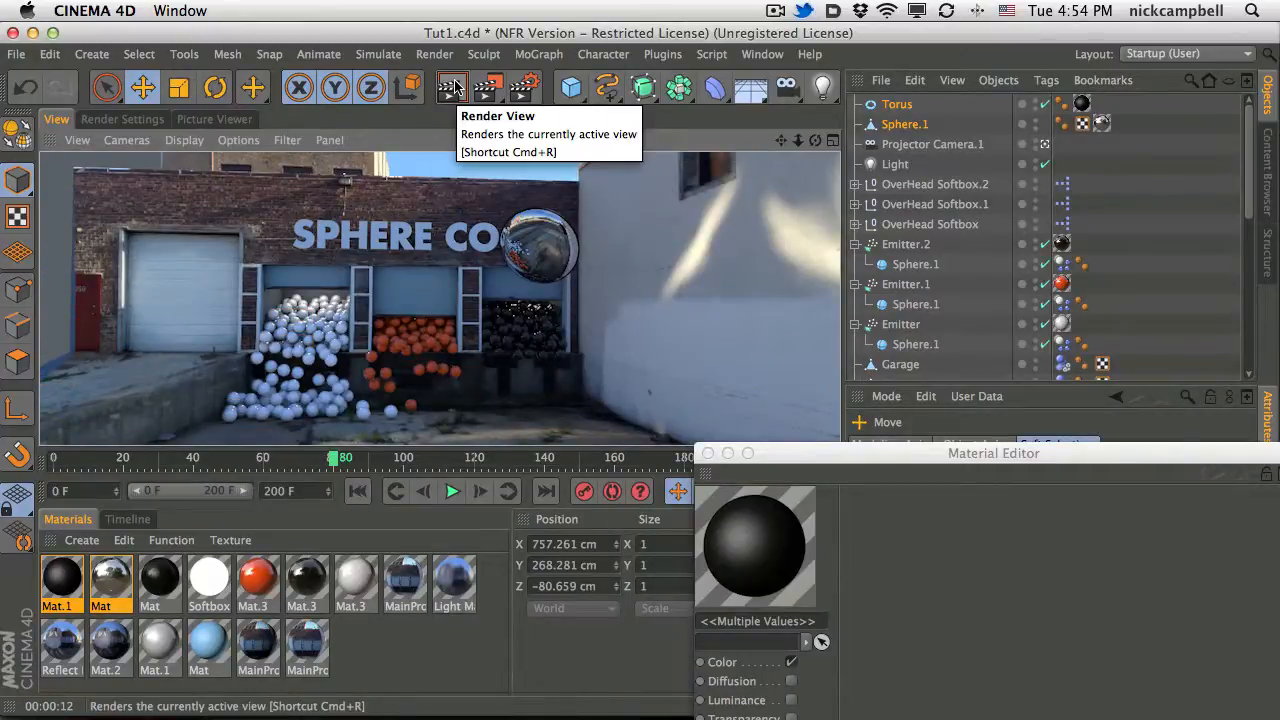
Set the render anti-aliasing to Best with a minimum level of 2x2 and a maximum level of 8x8, and return to the viewport.
click(152, 119)
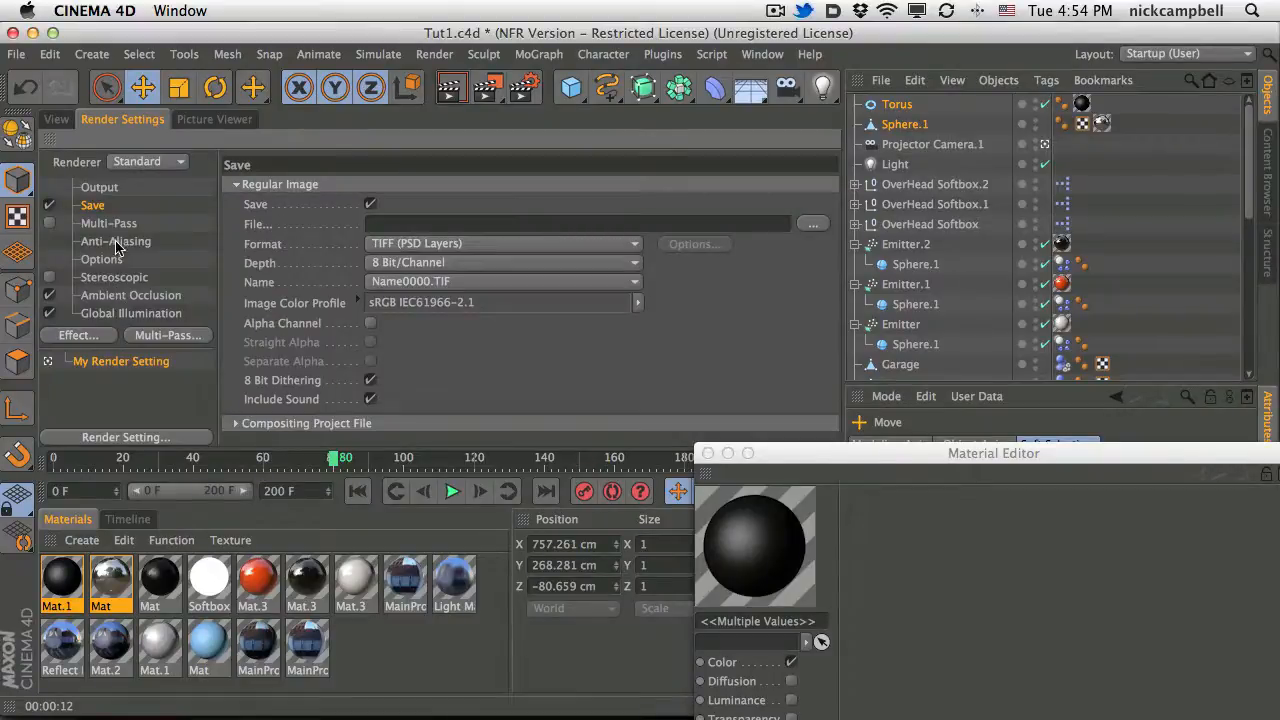
click(116, 244)
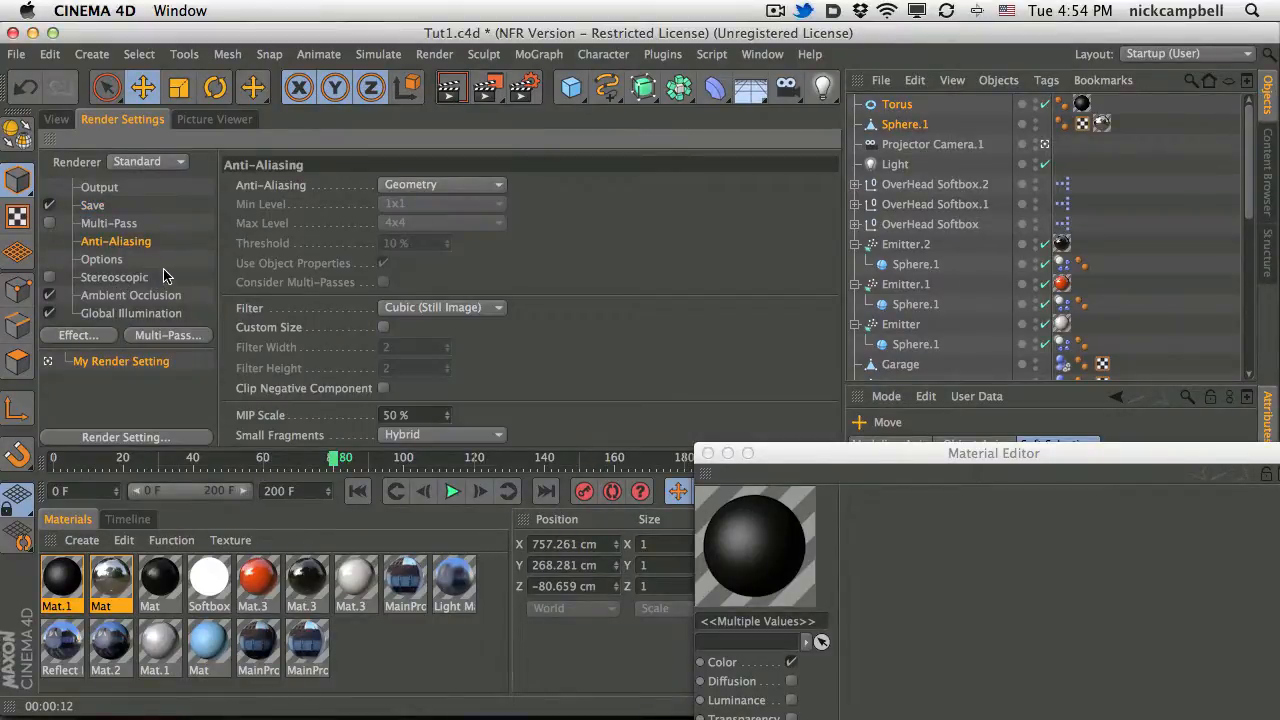
click(424, 186)
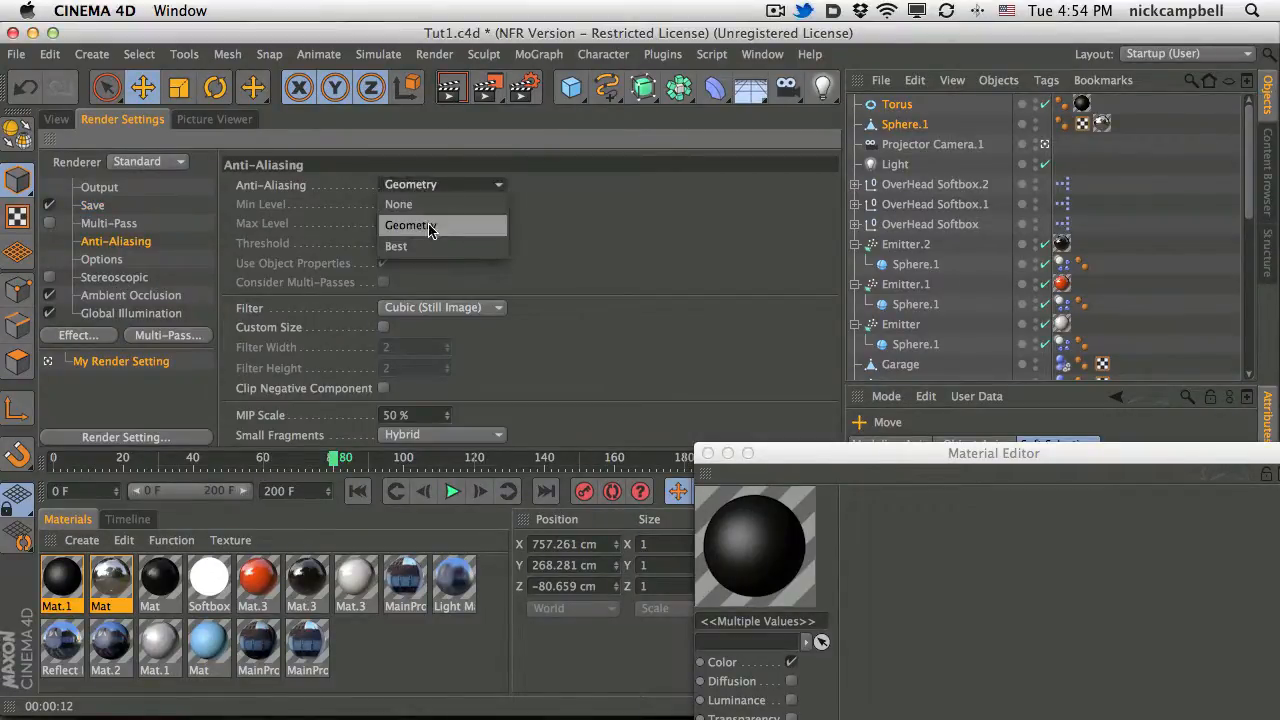
click(428, 246)
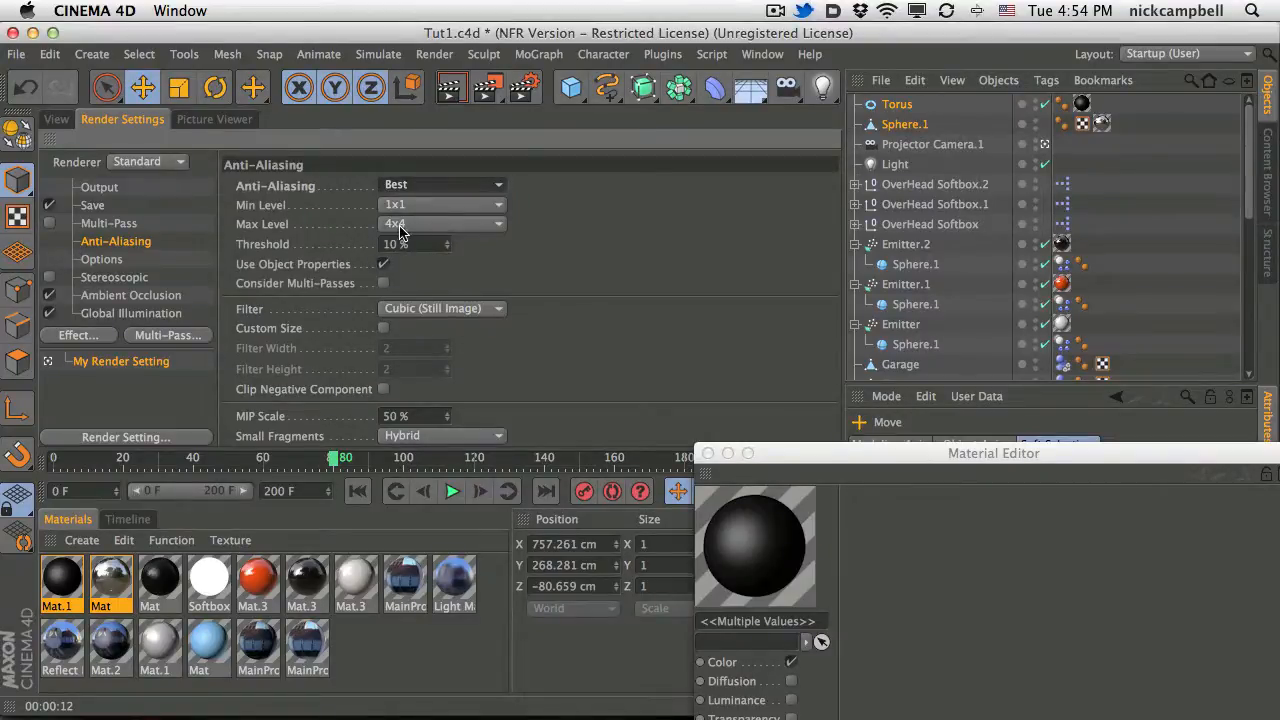
click(408, 210)
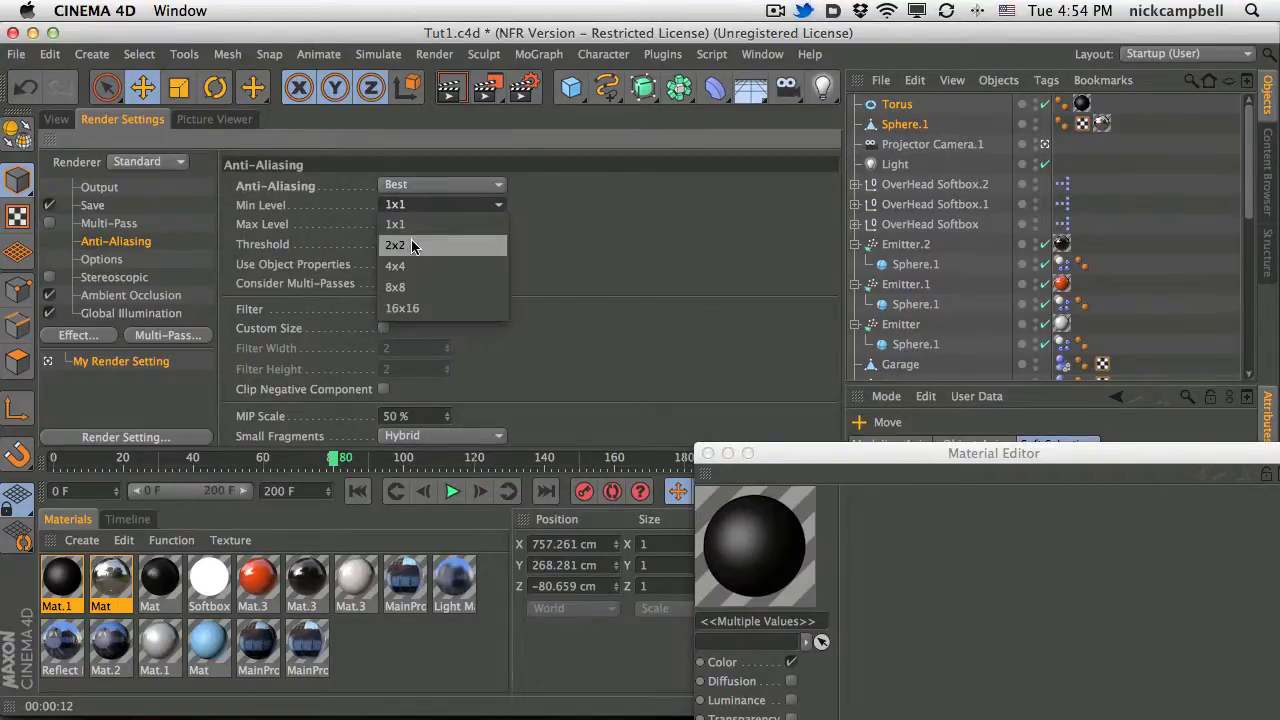
click(413, 246)
click(430, 225)
click(428, 308)
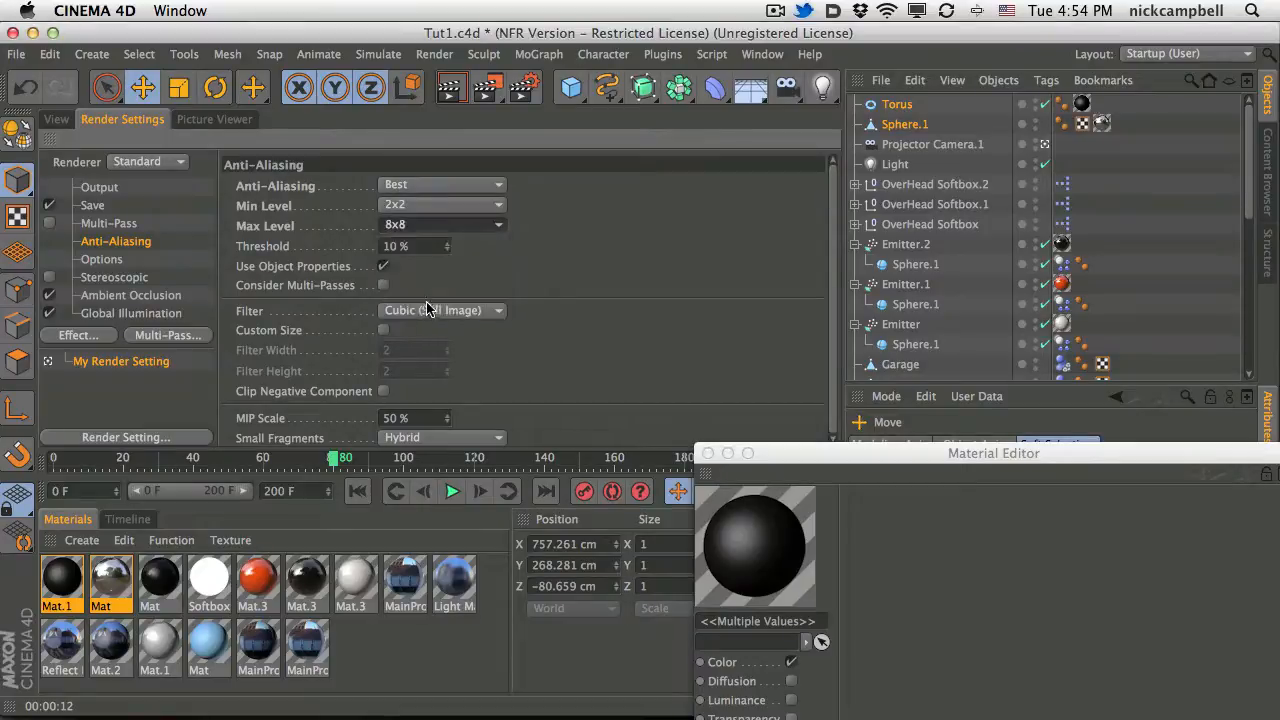
double_click(414, 247)
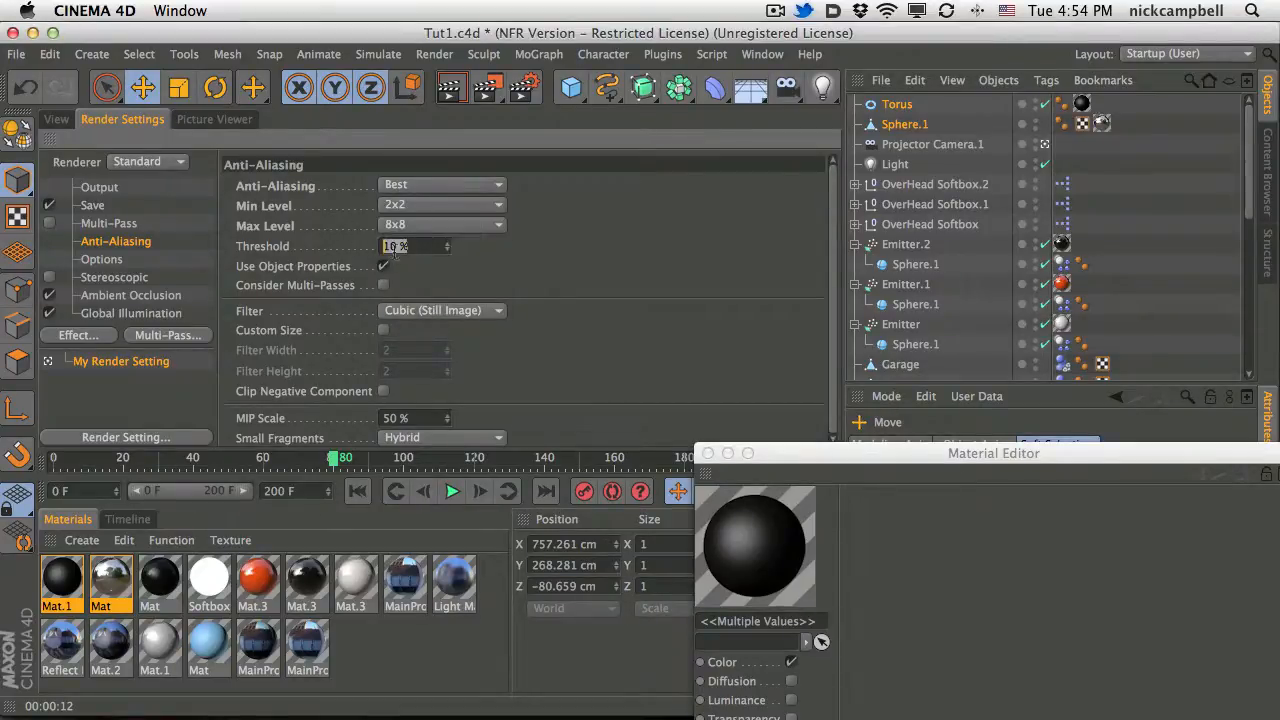
click(471, 263)
click(56, 119)
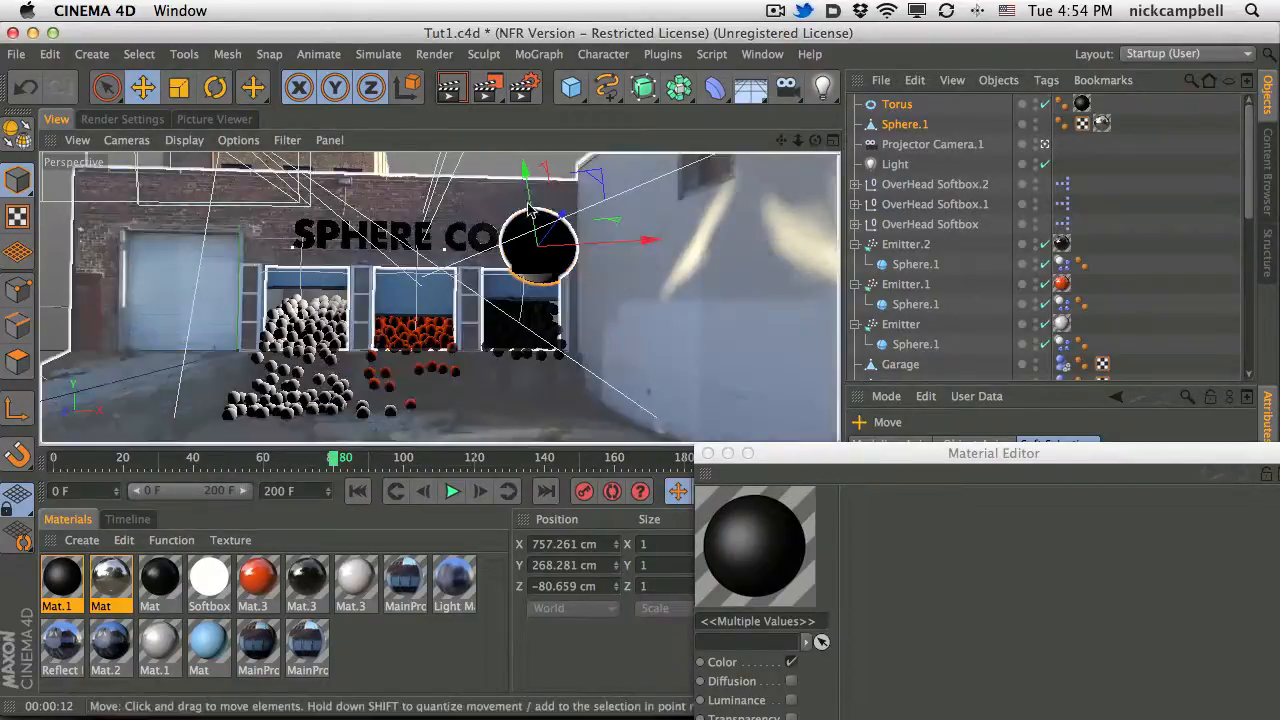
Switch to After Effects, solo the CameraProjection1_[0000-0300].tif layer in the CameraProjection1 composition, and preview the falling spheres up to about 0:00:02:22.
key(super+Tab)
click(222, 372)
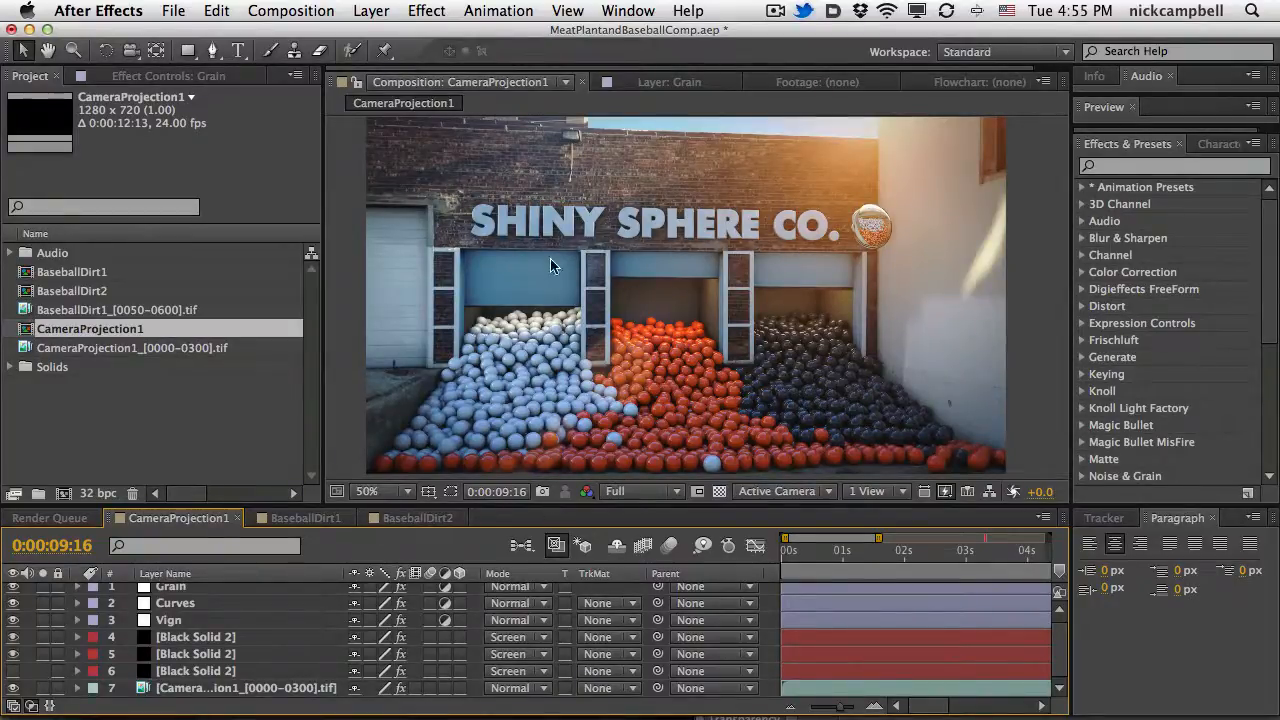
click(42, 688)
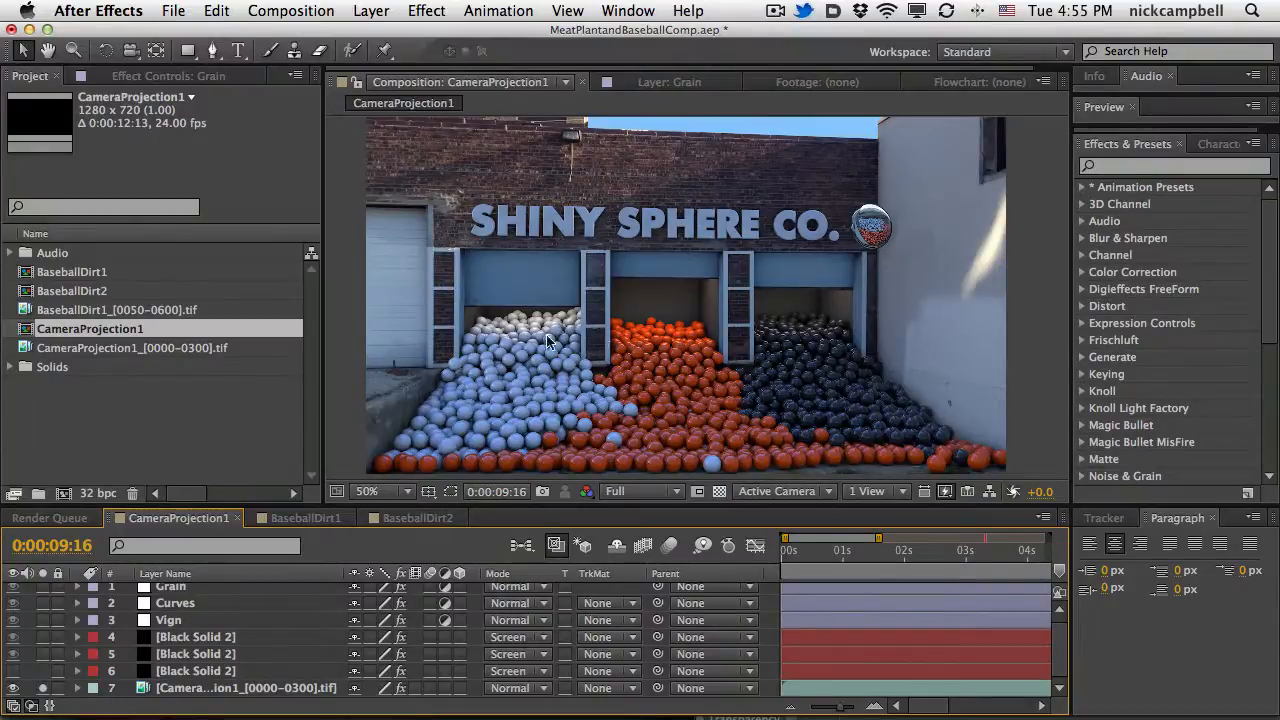
click(810, 553)
key(space)
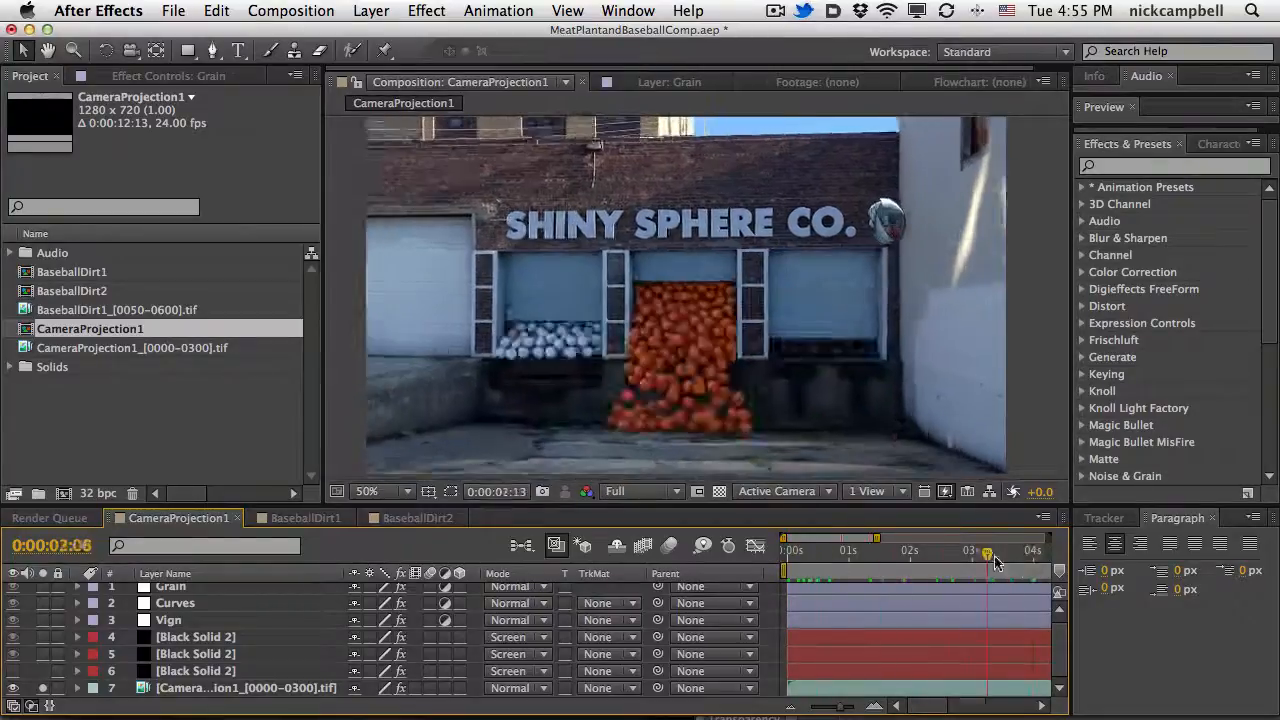
drag(880, 586, 963, 562)
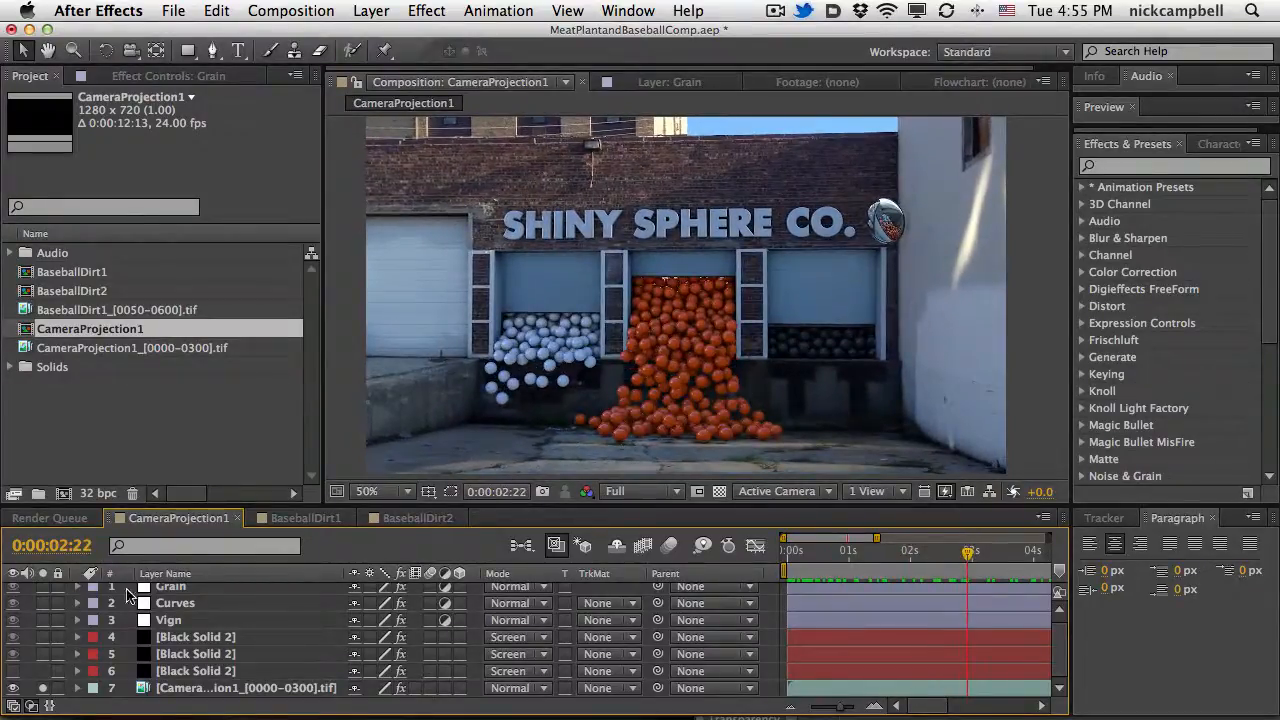
Show the RSMB motion blur settings applied to the CameraProjection1_[0000-0300].tif layer.
click(42, 688)
click(196, 688)
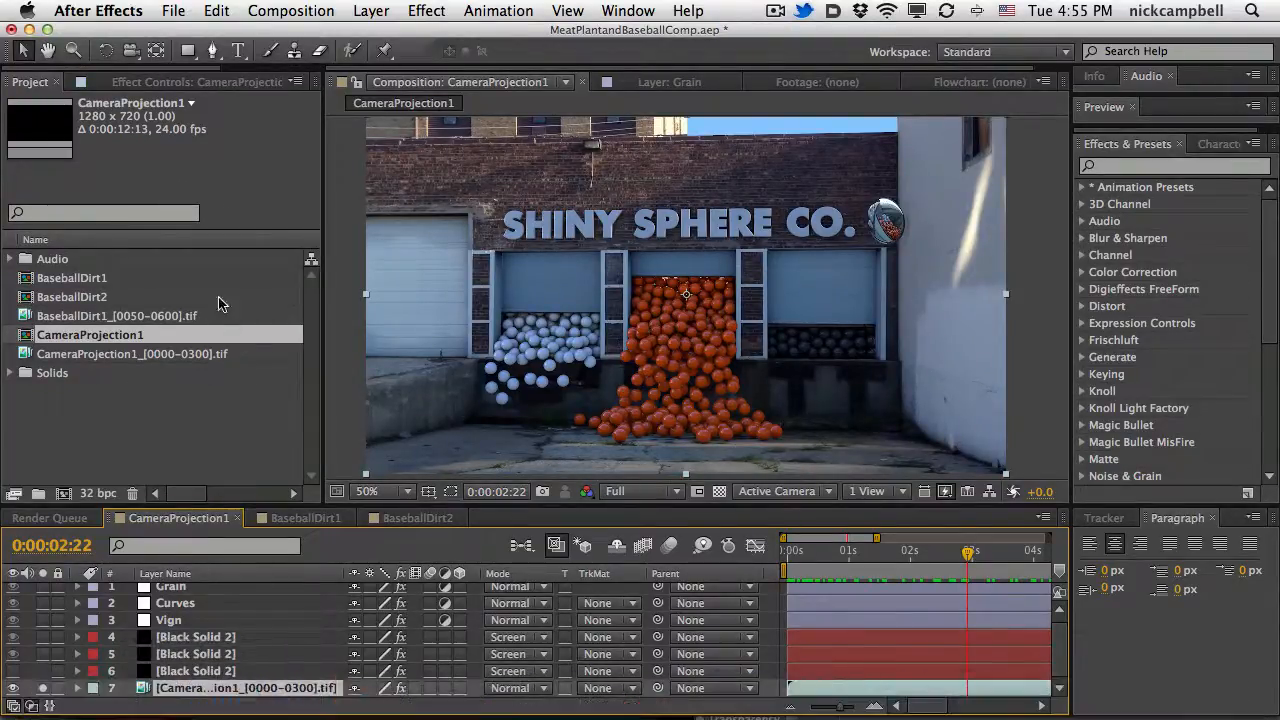
click(192, 82)
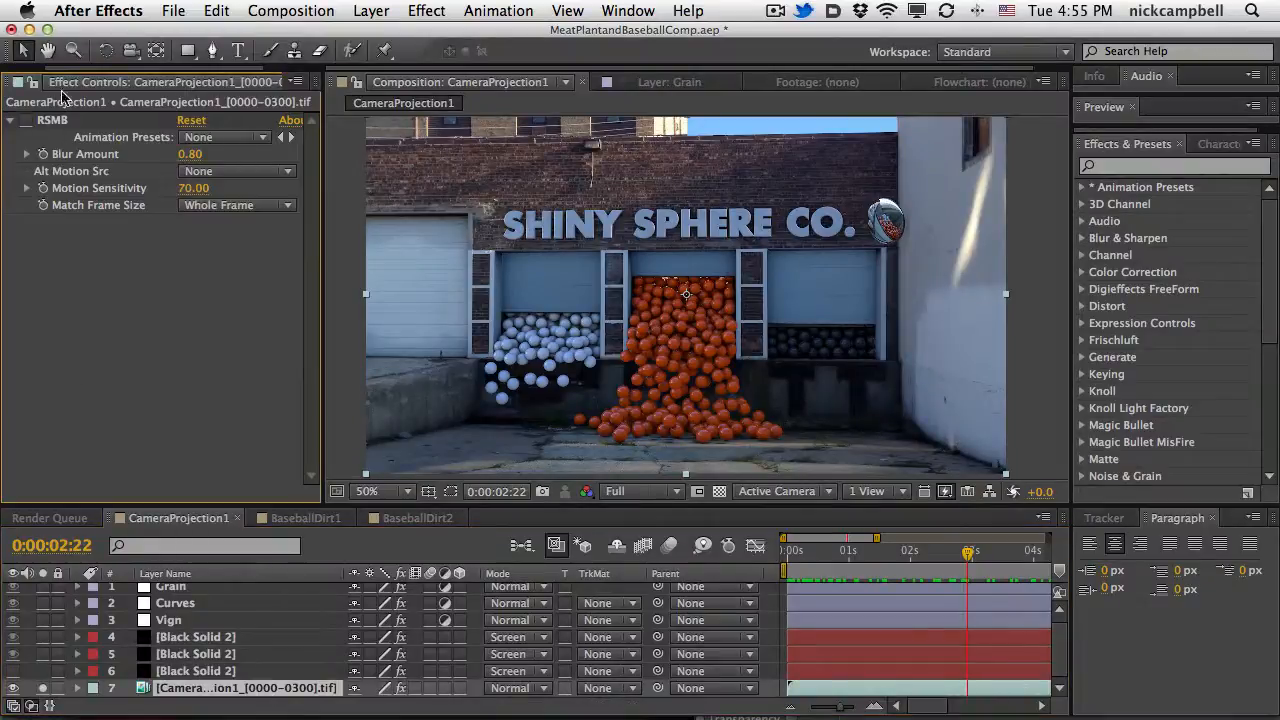
Turn on the RSMB motion blur effect on the CameraProjection1_[0000-0300].tif layer.
mouse_move(83, 67)
mouse_down()
mouse_move(64, 67)
mouse_move(77, 68)
mouse_up()
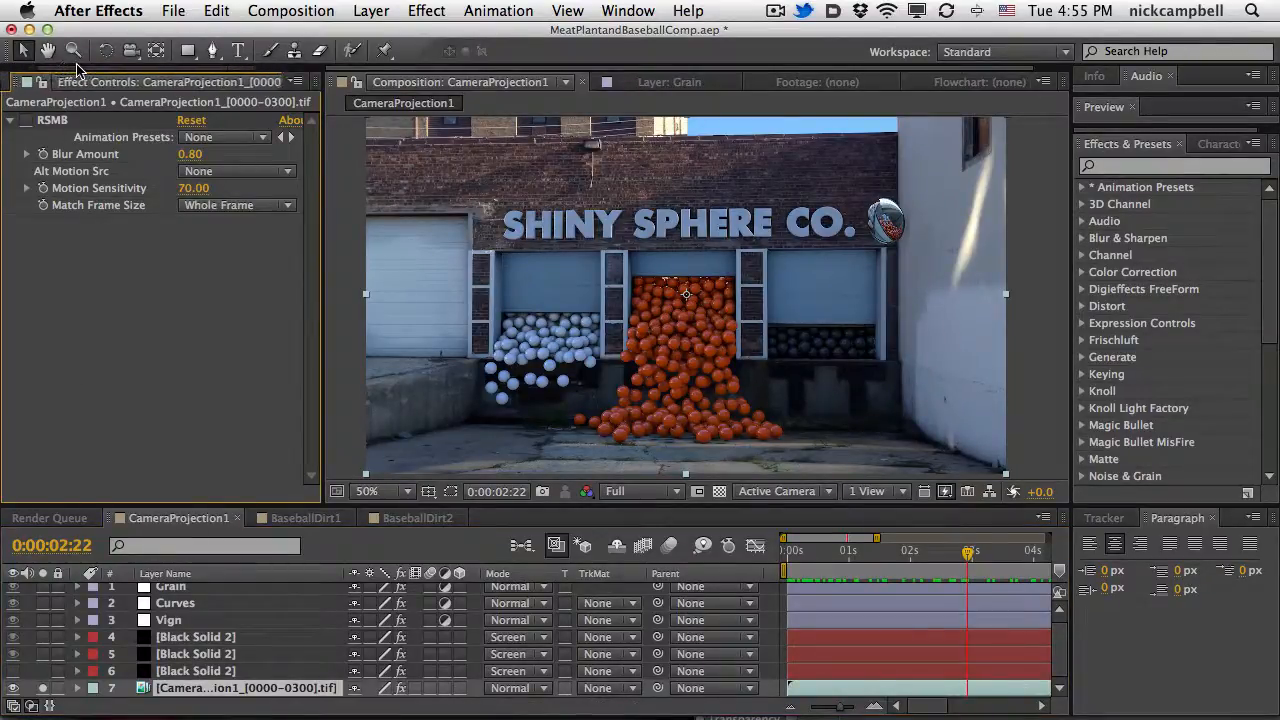
click(28, 121)
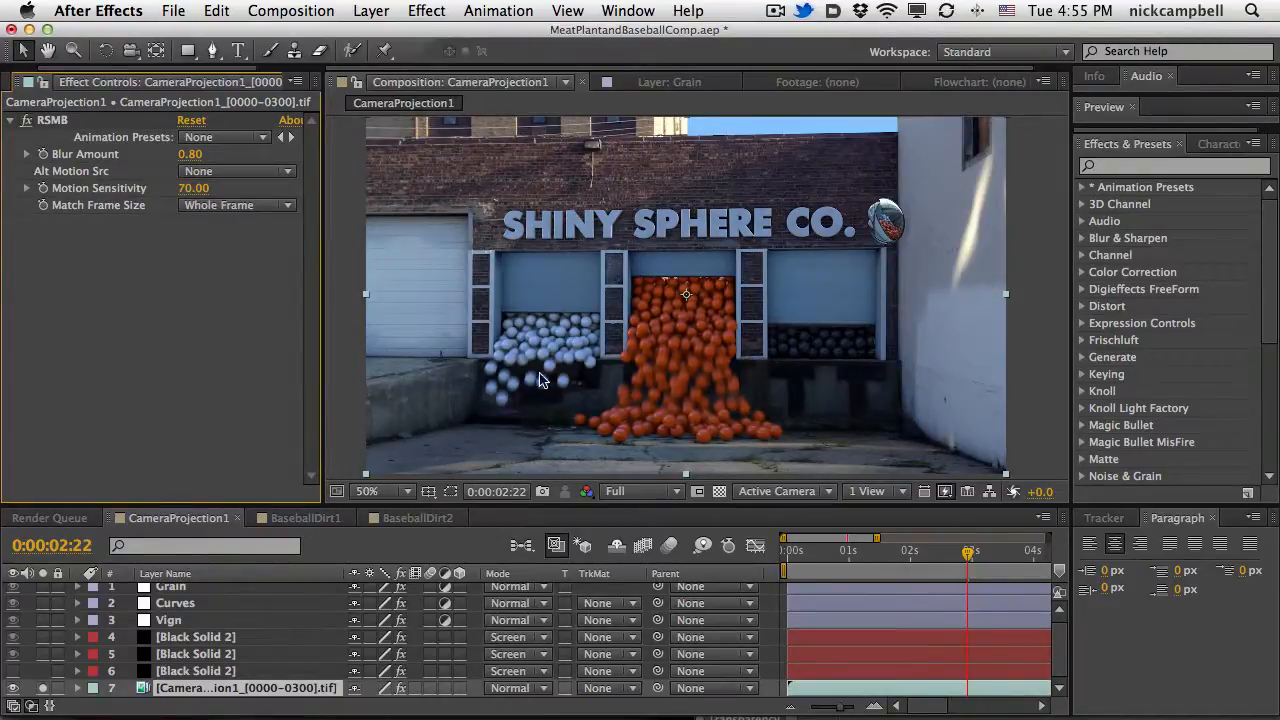
Inspect the LF Glow settings of the layer 6 and layer 5 solids, and view the layer 5 glow over the render and then alone.
click(191, 670)
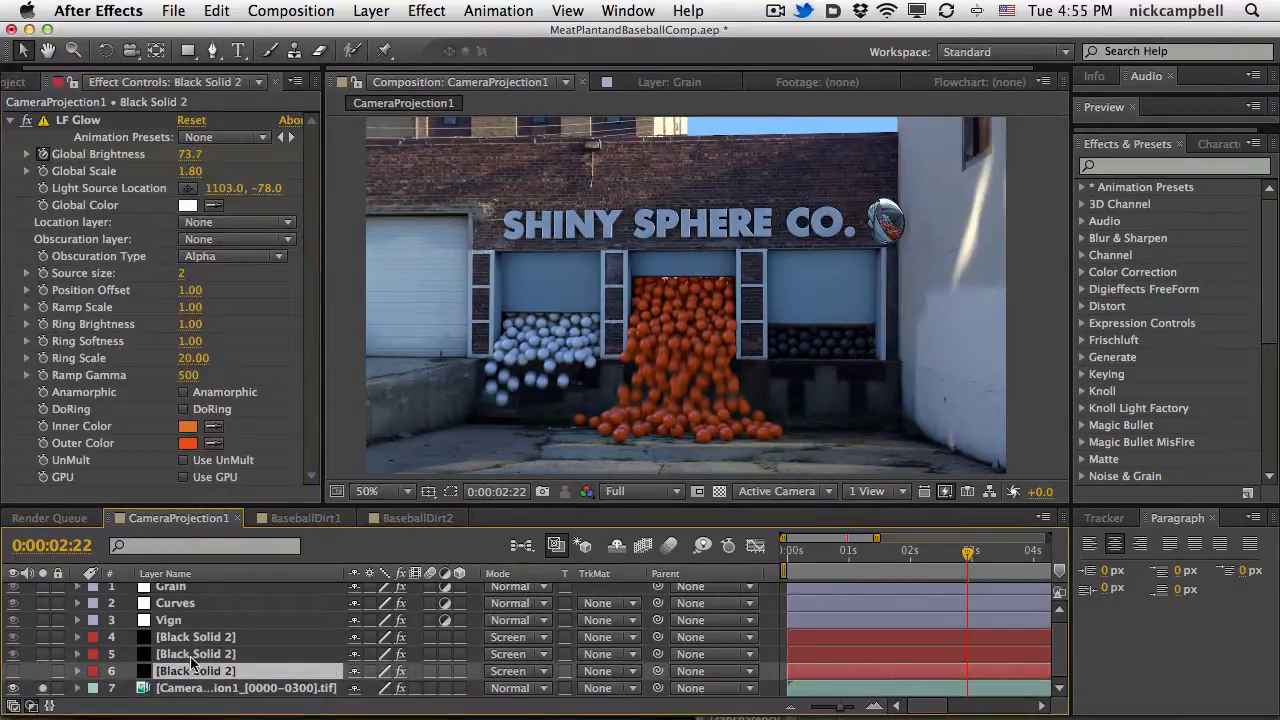
click(193, 656)
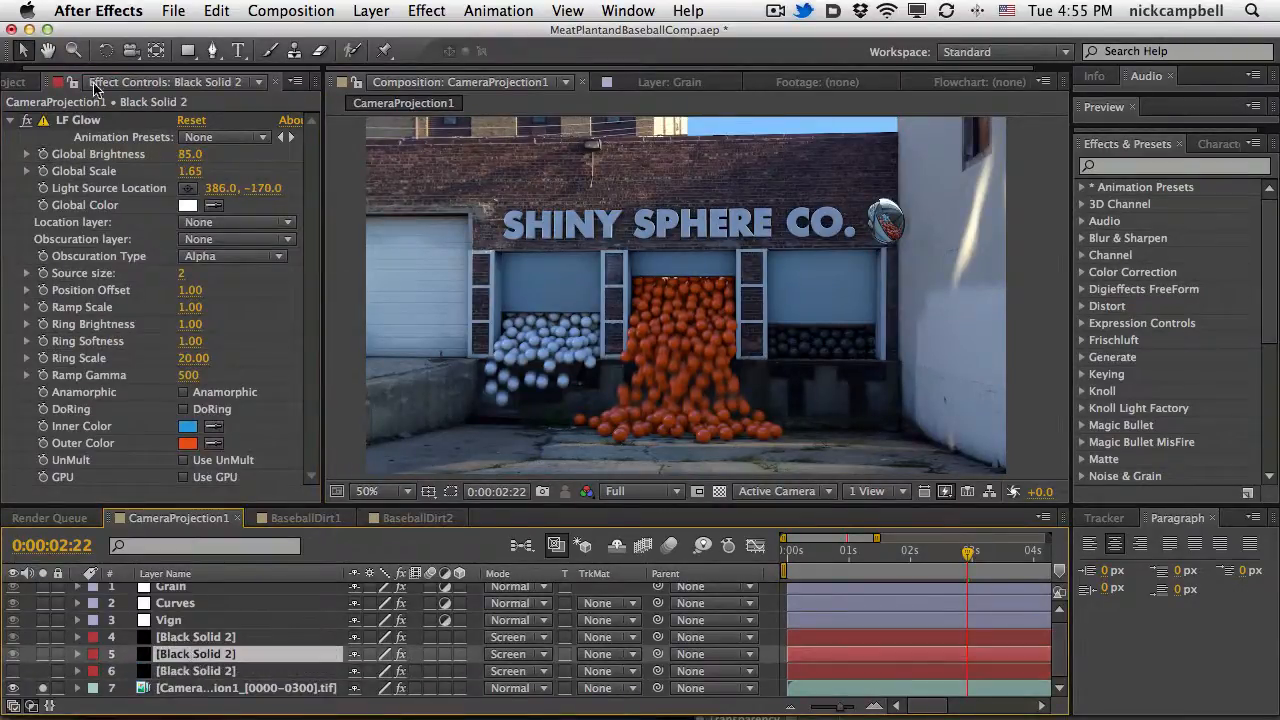
click(42, 654)
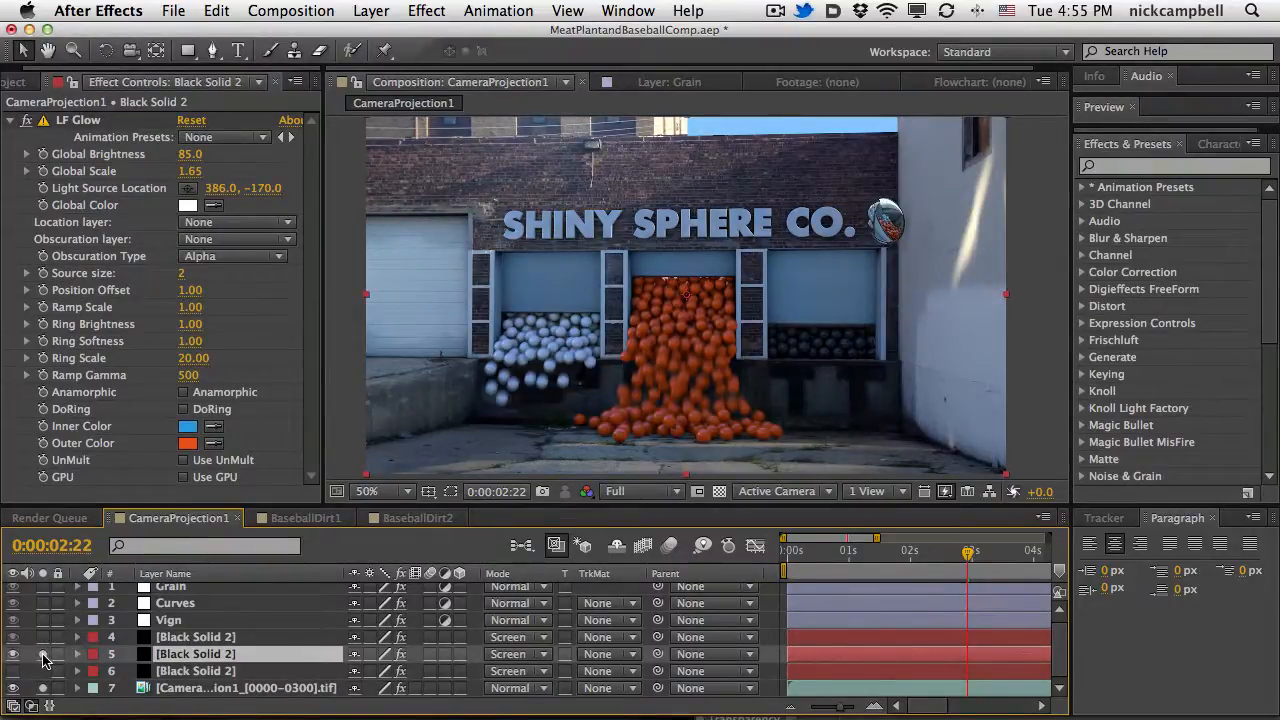
click(44, 654)
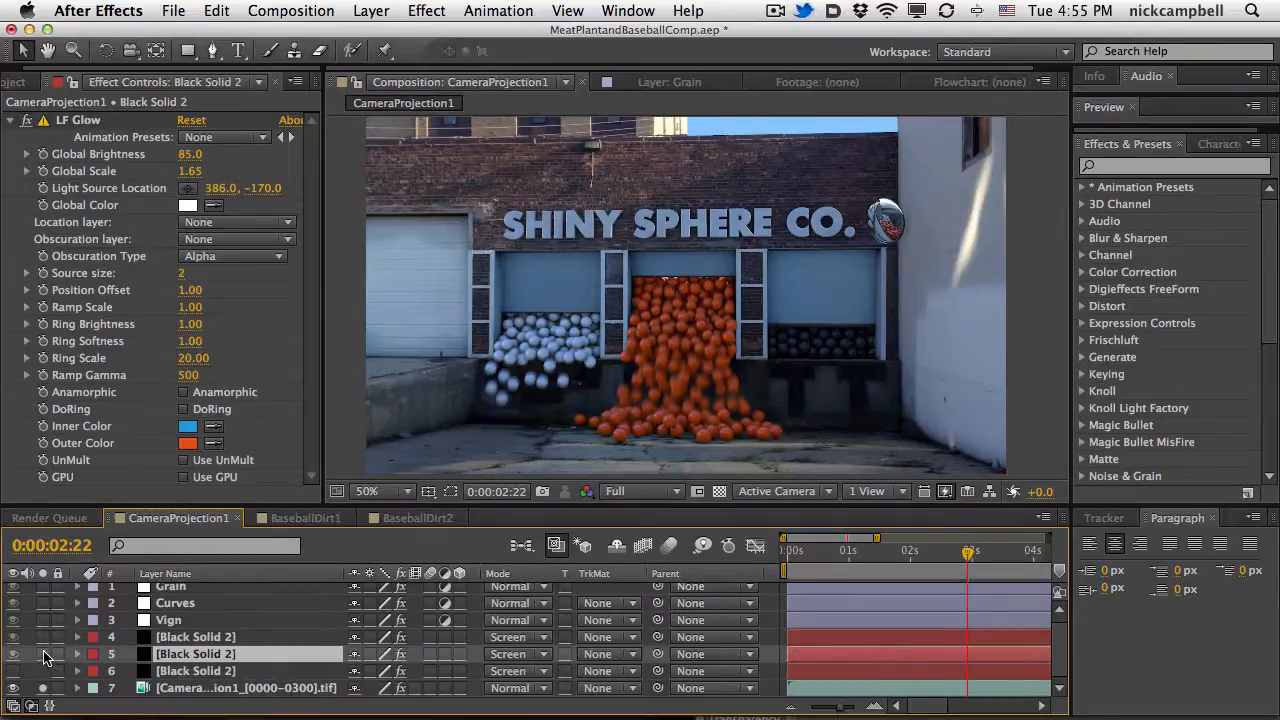
click(43, 653)
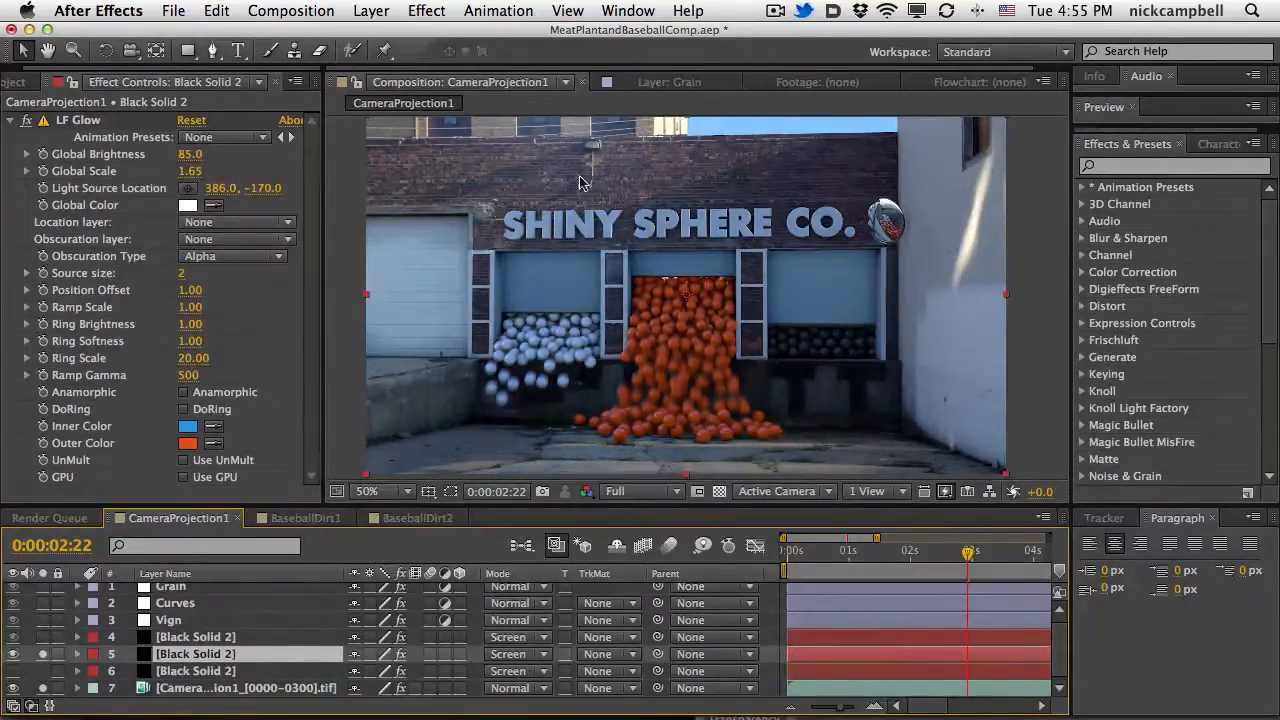
click(44, 654)
click(44, 654)
click(43, 688)
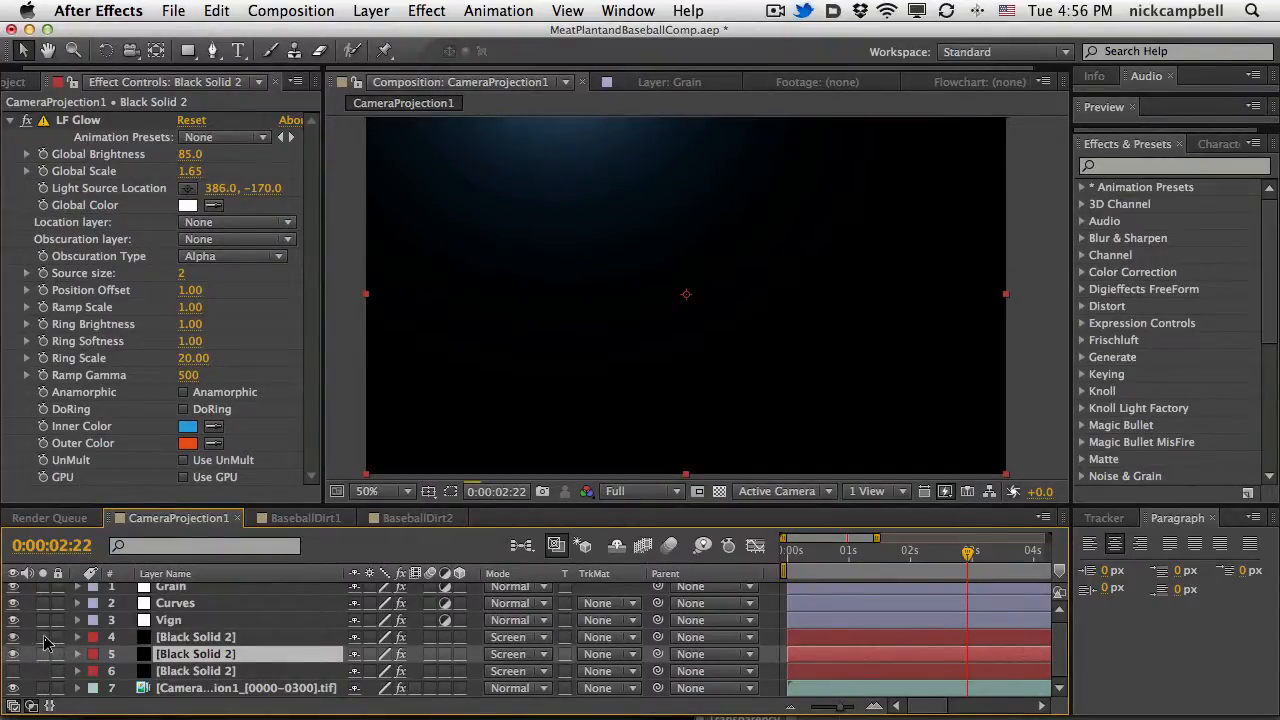
Solo the layer 4 Light Factory solid and preview its animated flare along the widened timeline up to about 0:00:08:16.
click(43, 637)
click(178, 640)
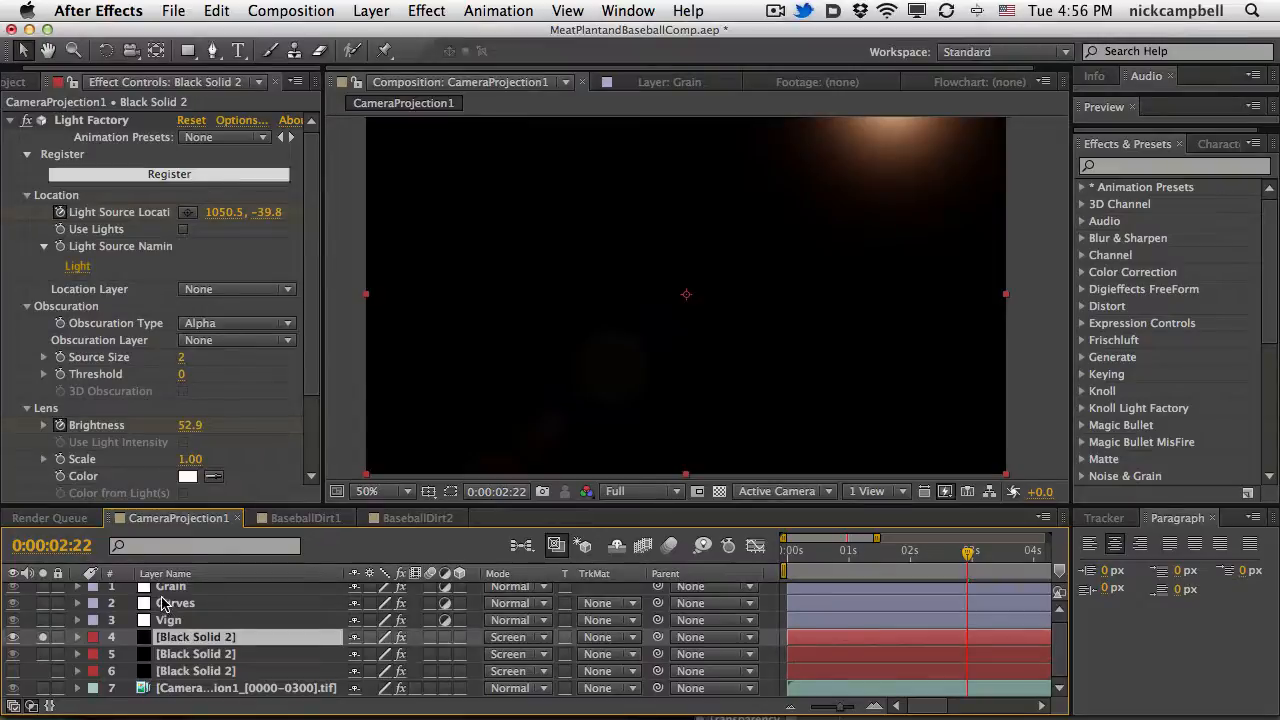
drag(842, 552, 882, 552)
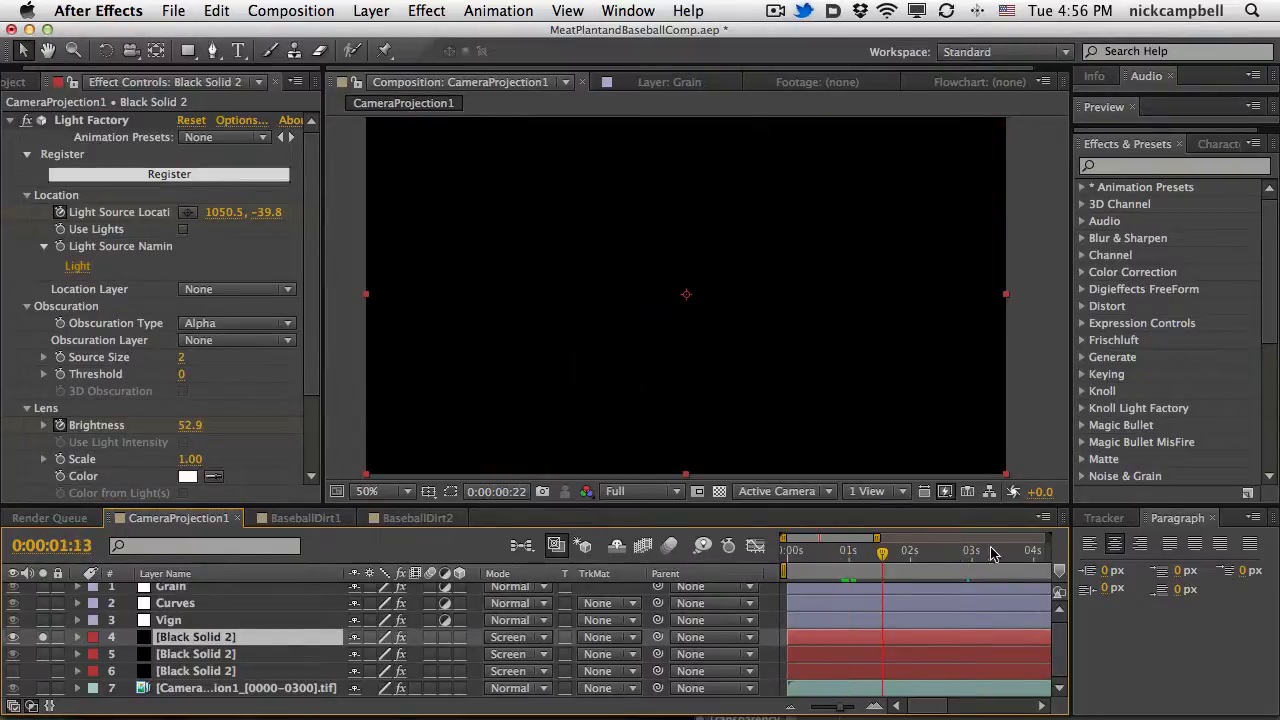
drag(1052, 546, 895, 550)
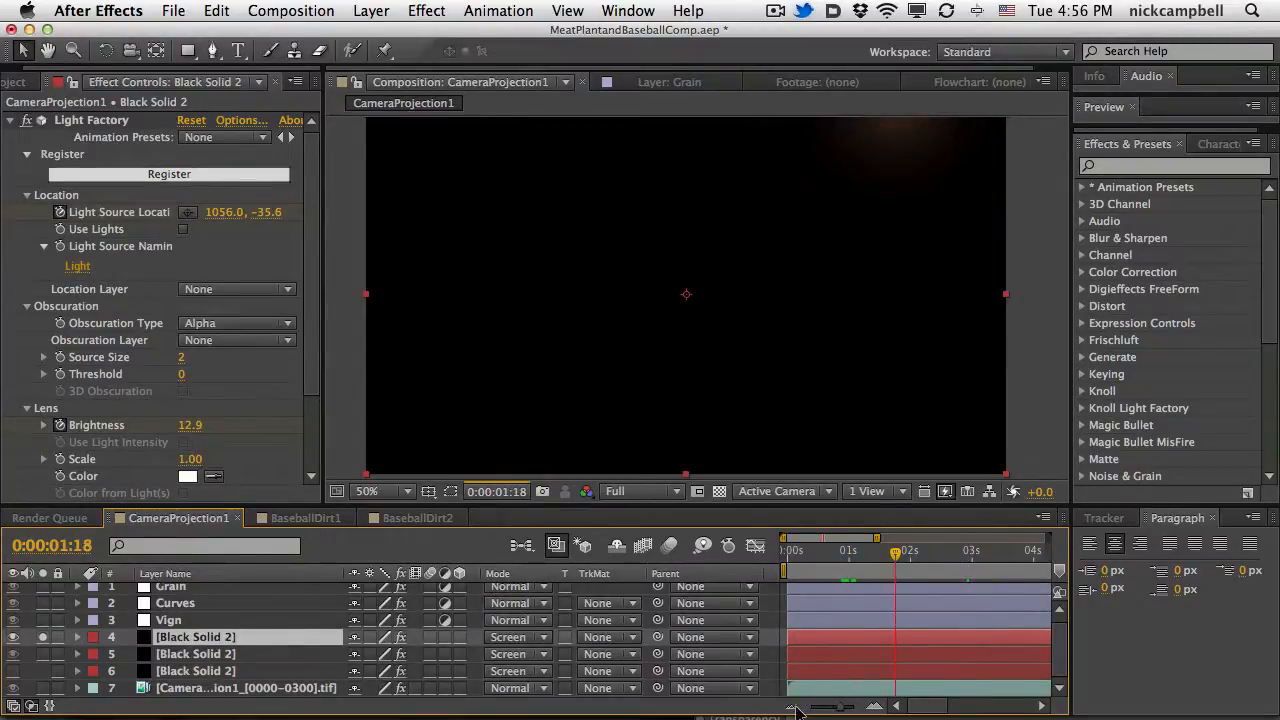
drag(830, 710, 810, 708)
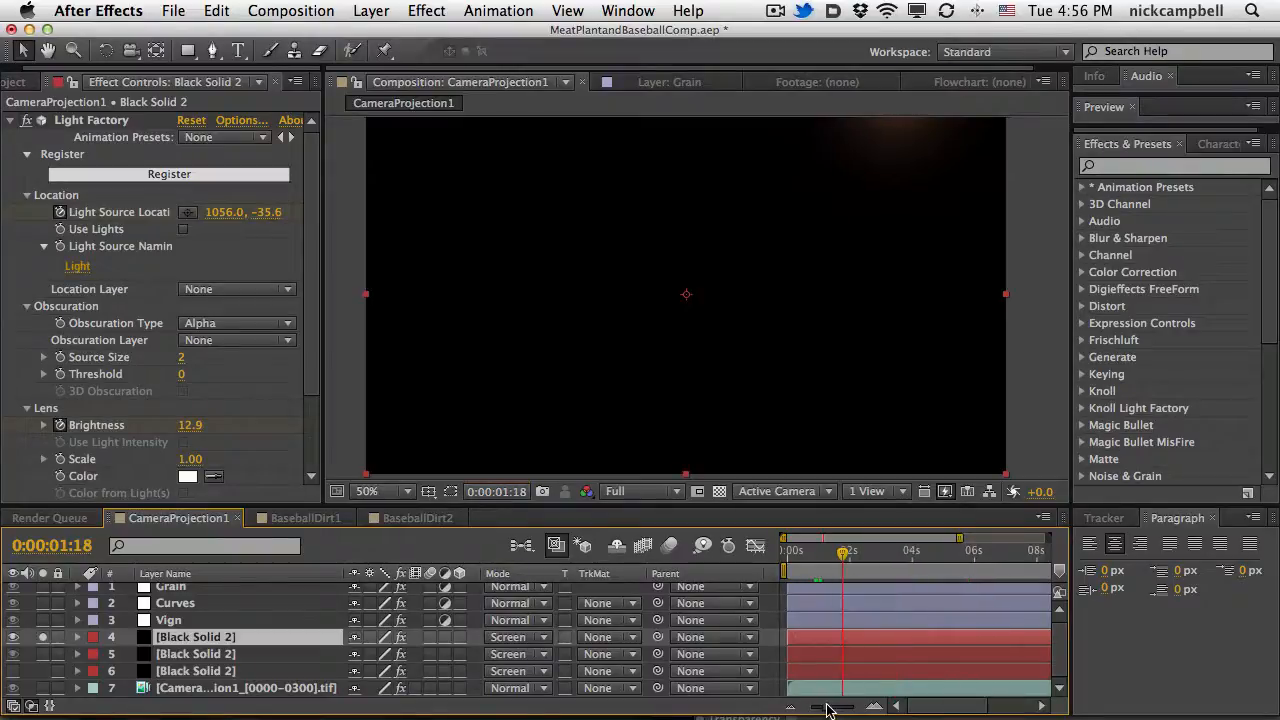
drag(826, 558, 966, 556)
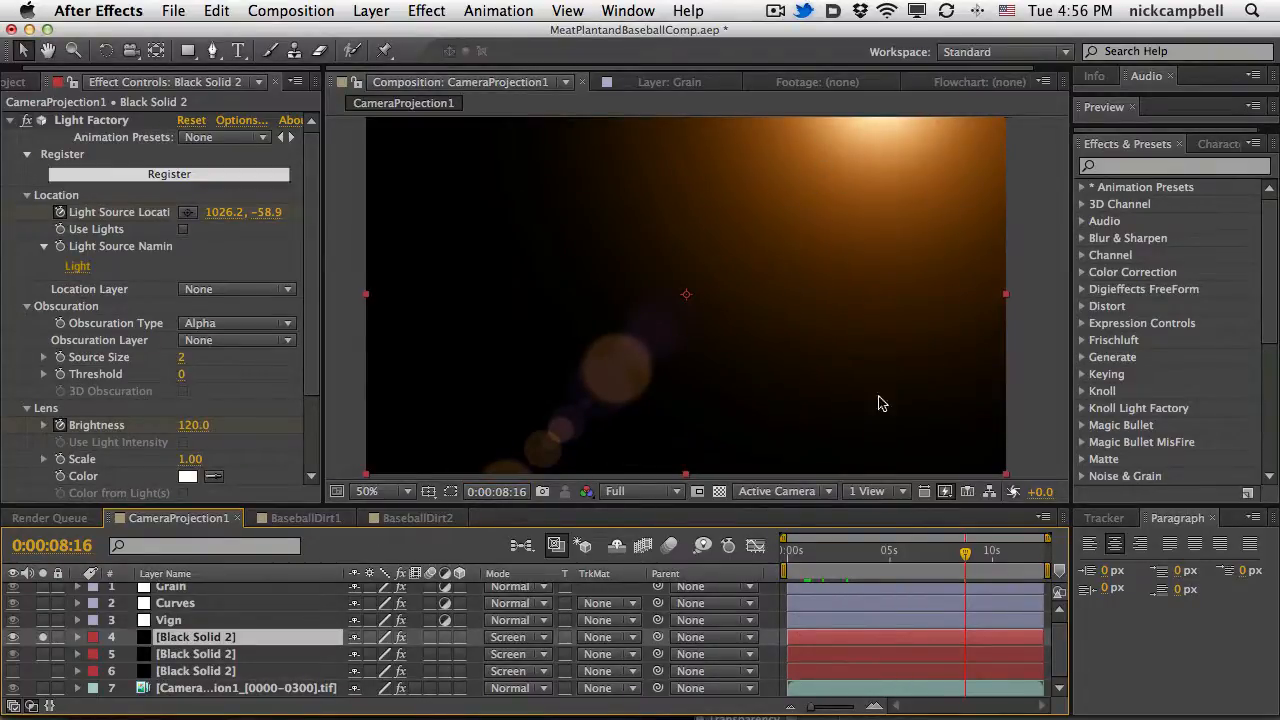
click(877, 550)
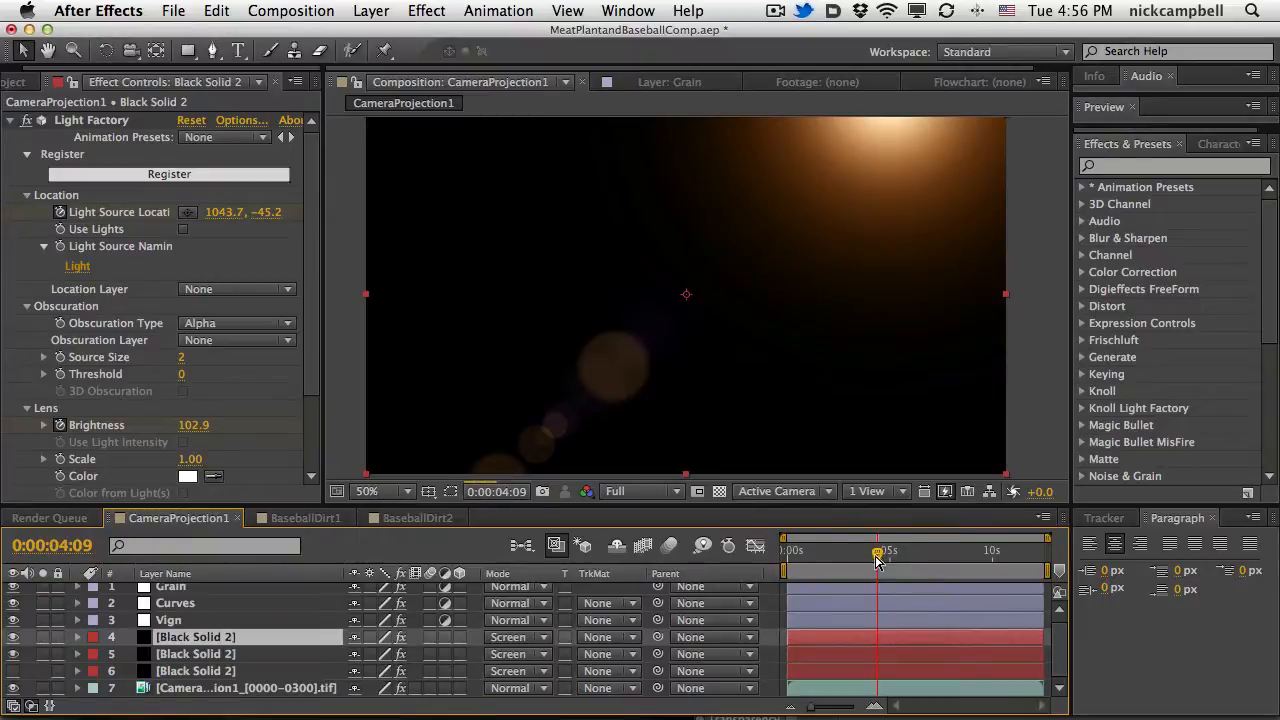
Set the preview resolution to Half, scrub the full composite to 0:00:08:02, and compare that frame with the soloed raw render.
click(643, 491)
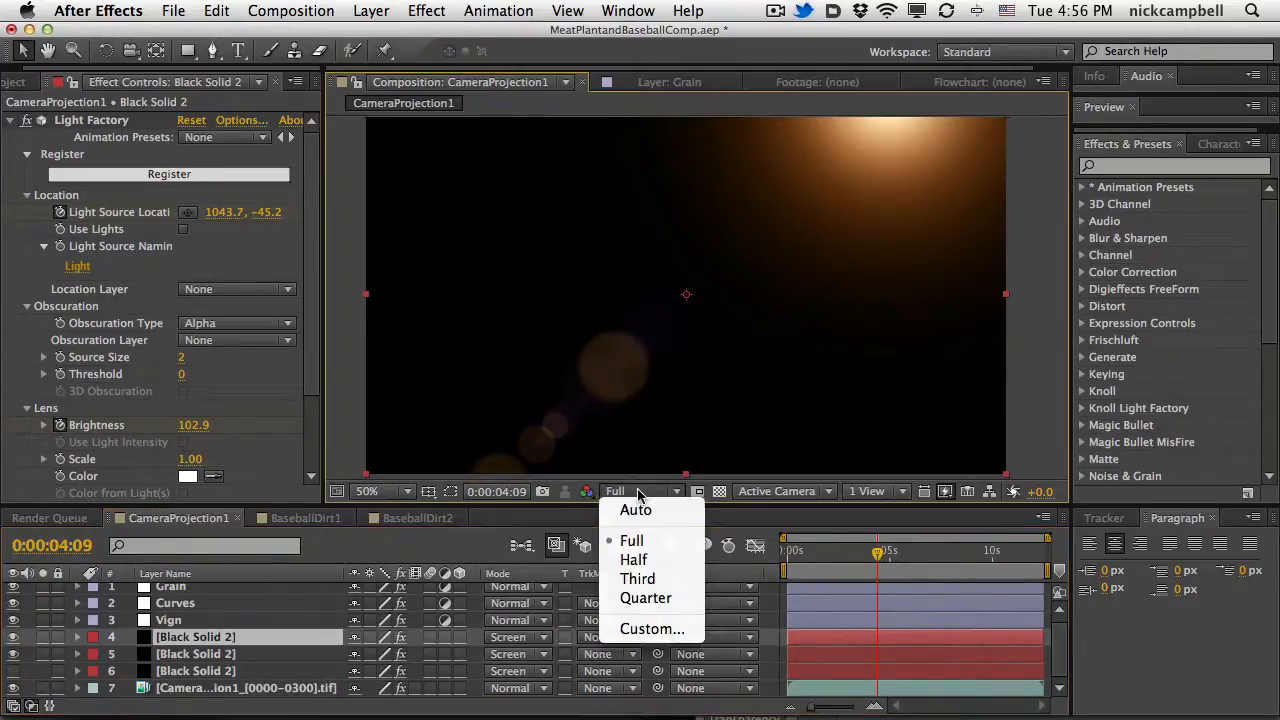
click(638, 559)
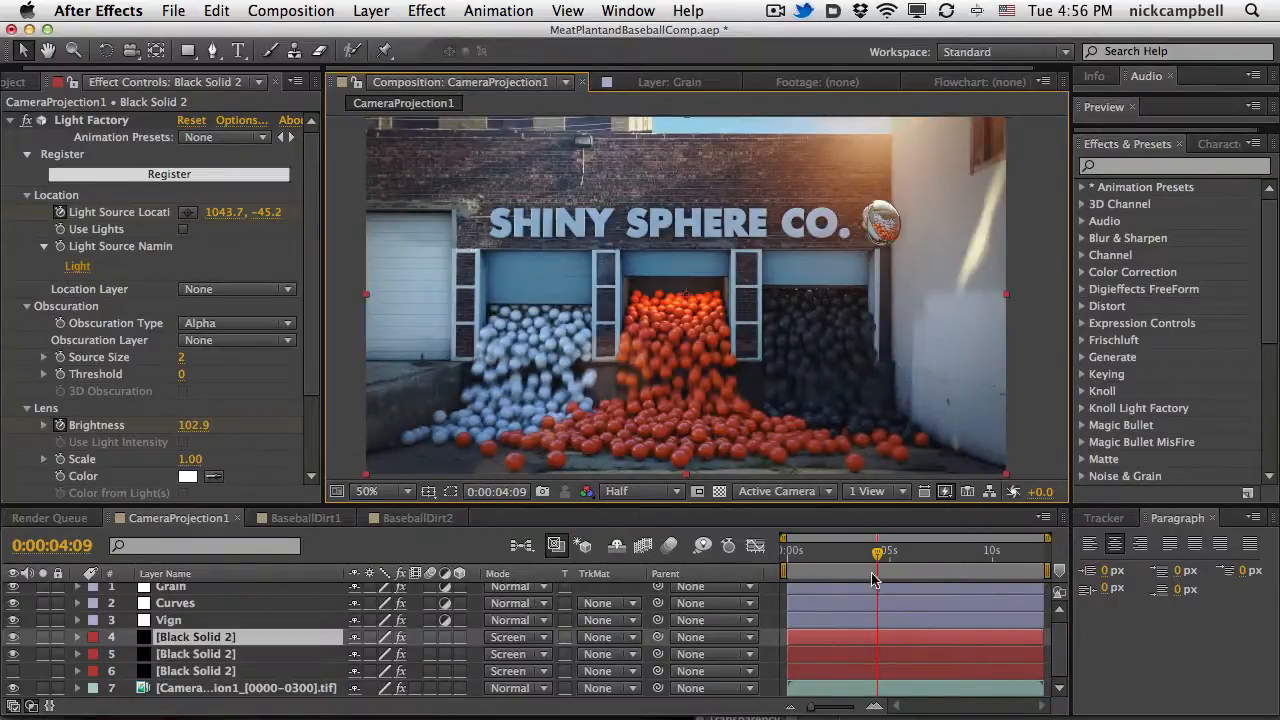
drag(876, 556, 957, 549)
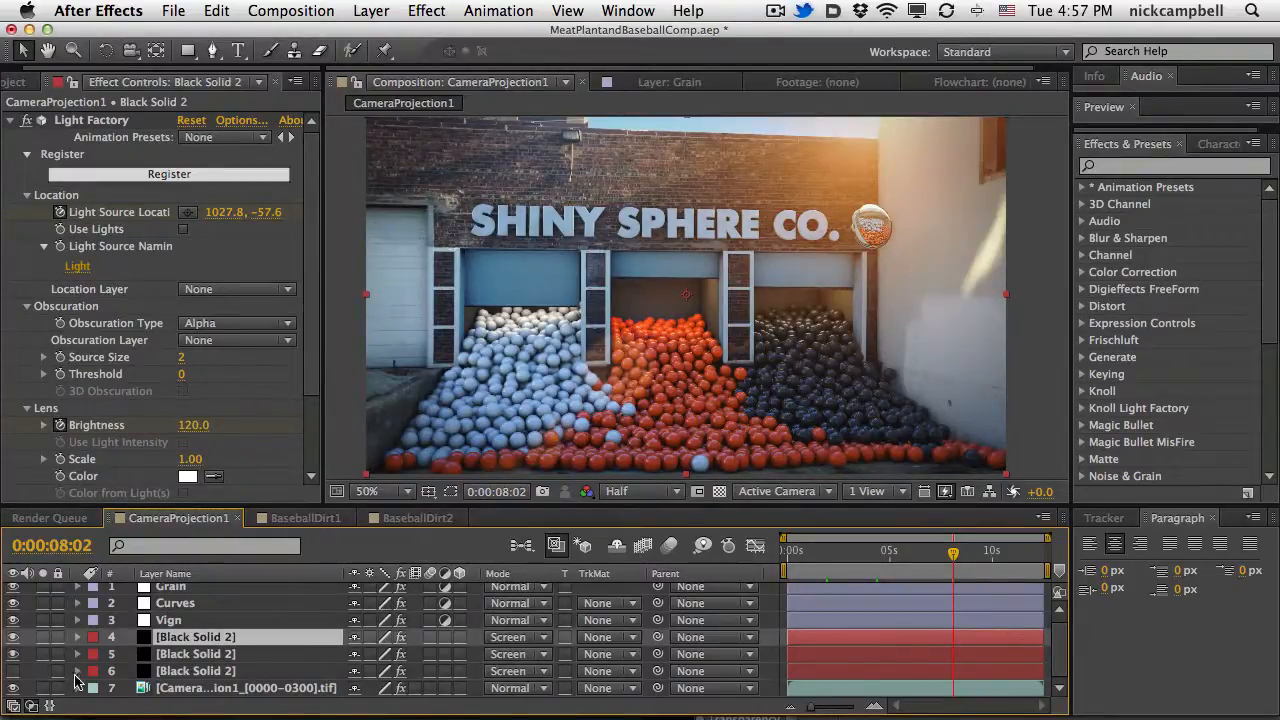
click(43, 688)
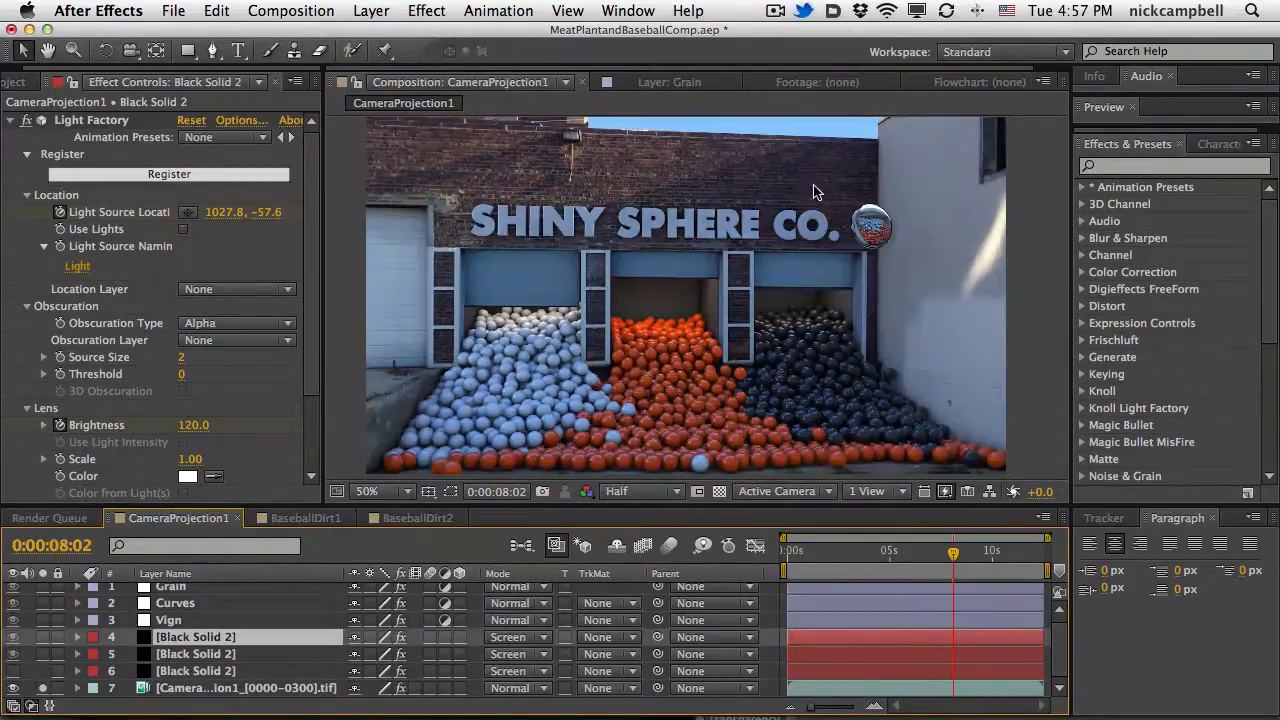
click(43, 688)
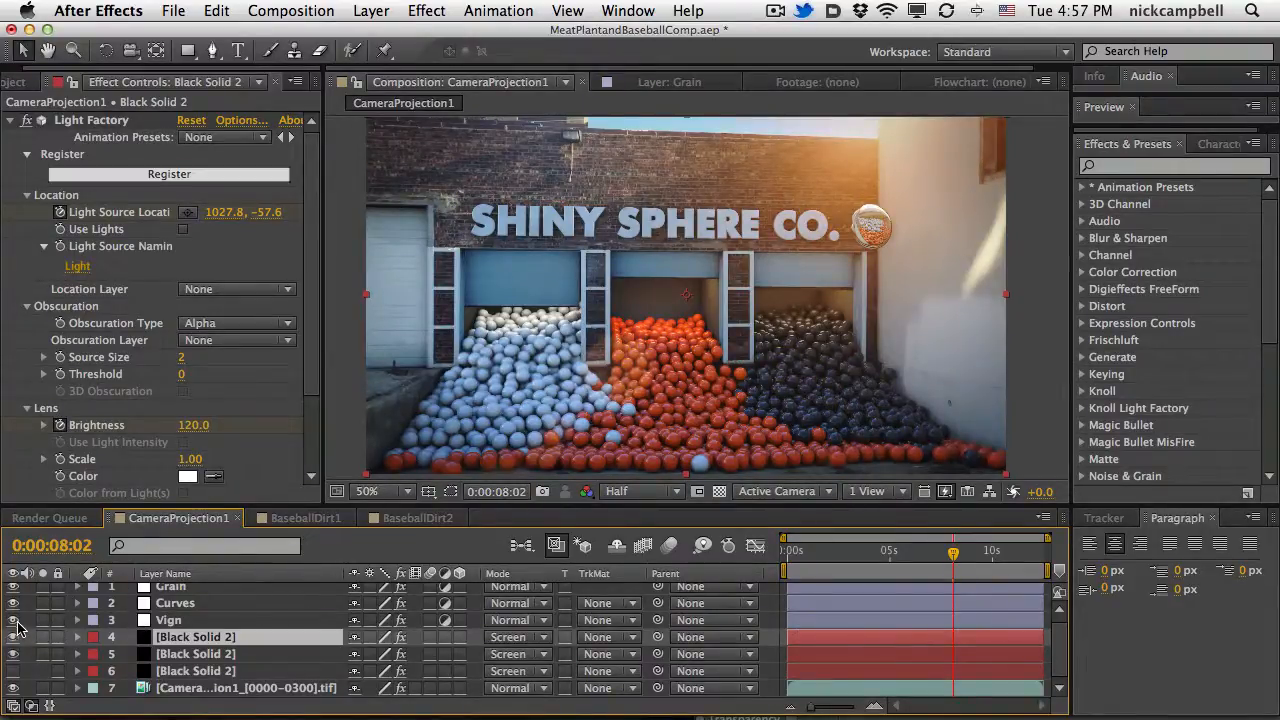
Hide the Grain, Curves and Vign layers, toggle the layer 4 flare off and on, and show Vign and Curves again.
drag(13, 625, 15, 566)
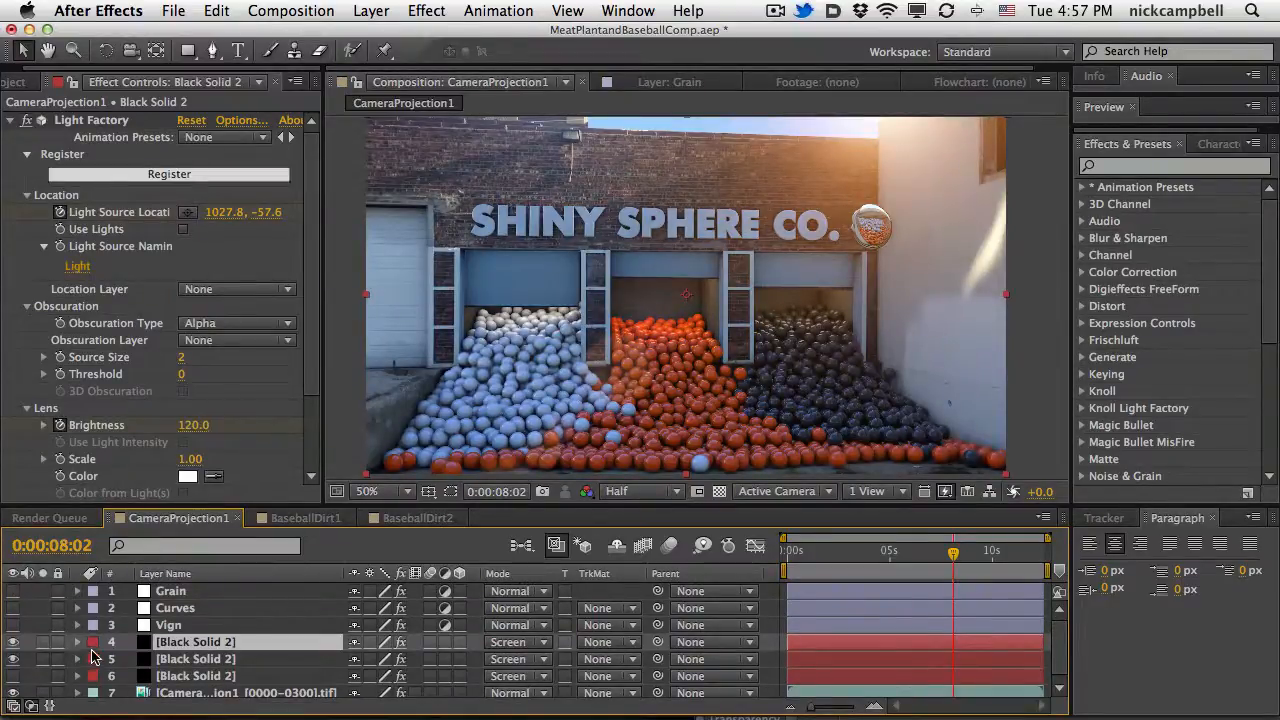
click(13, 642)
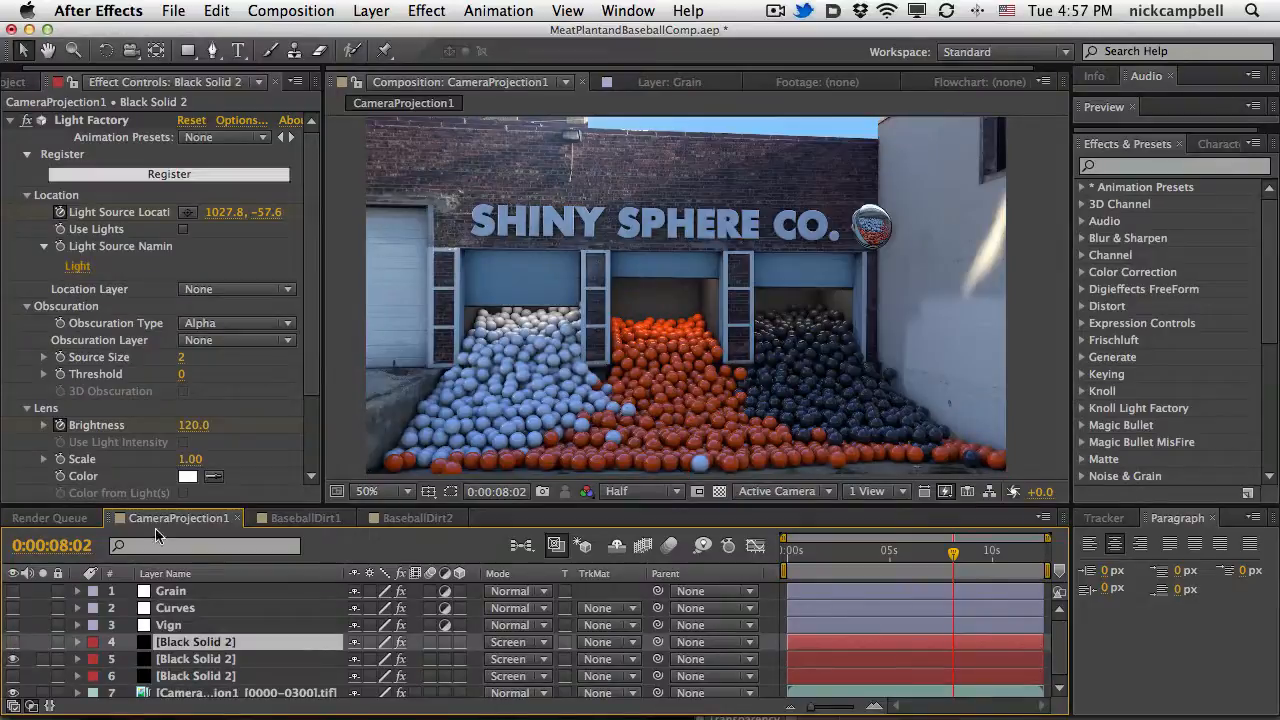
click(13, 642)
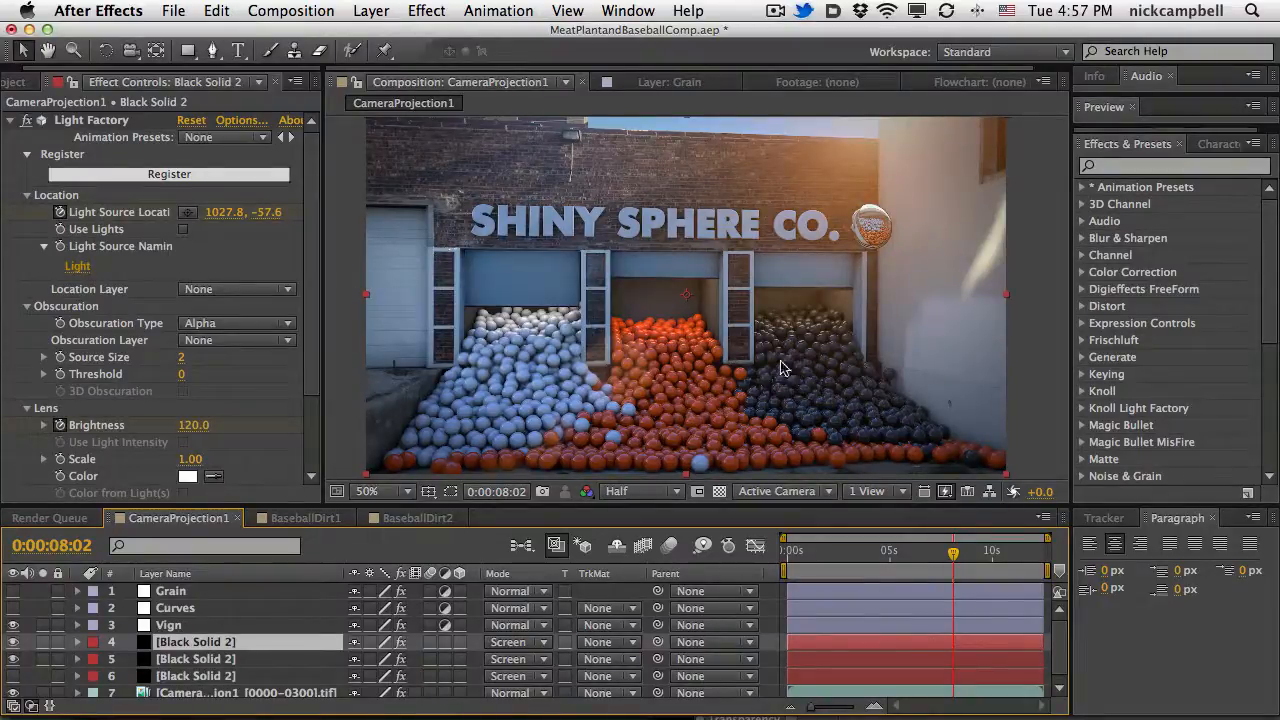
click(13, 608)
Adjust the Blue channel midpoint in the Curves layer's Curves effect, and check the grade without and with the layer 4 flare.
click(168, 608)
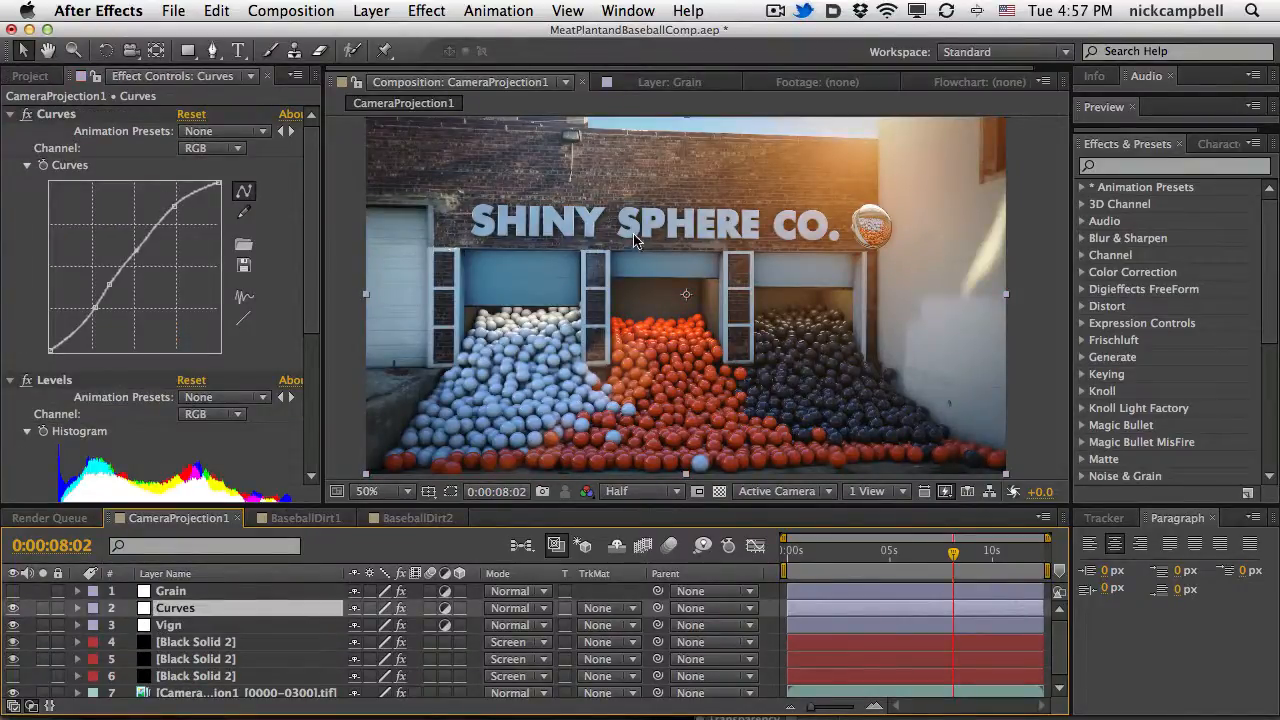
click(210, 152)
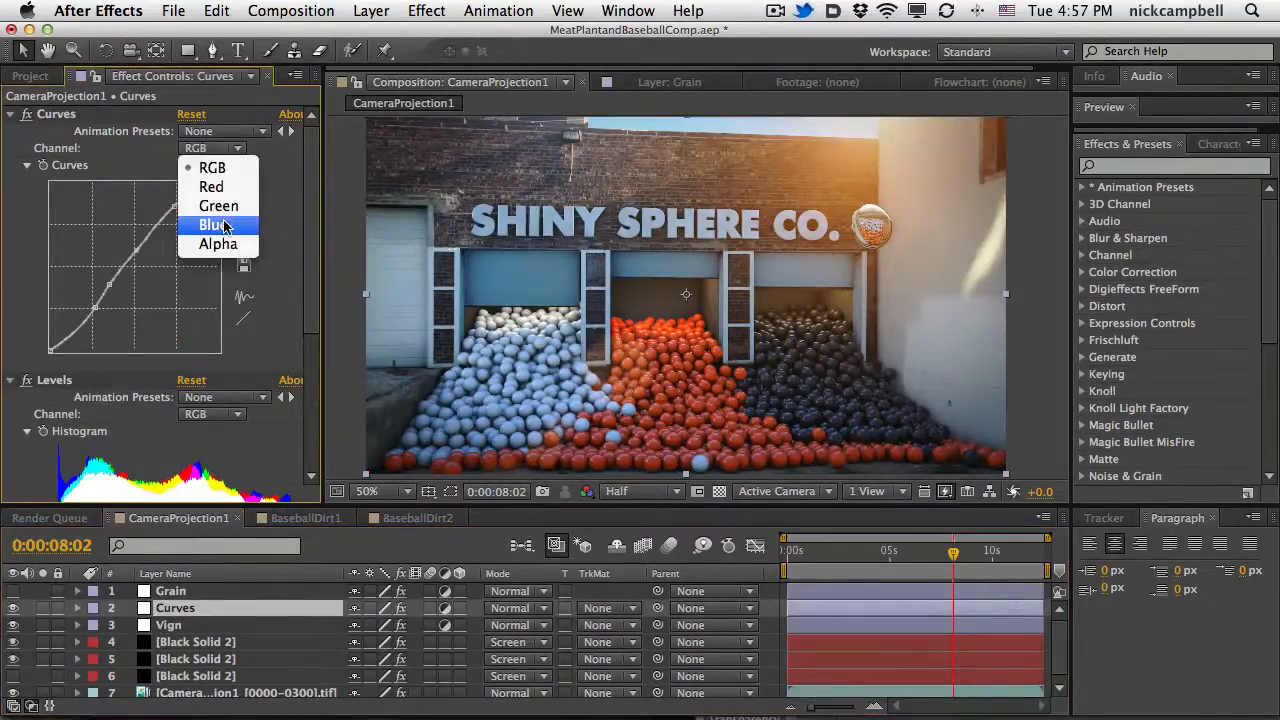
click(211, 220)
mouse_move(146, 268)
mouse_down()
mouse_move(126, 251)
mouse_move(140, 269)
mouse_up()
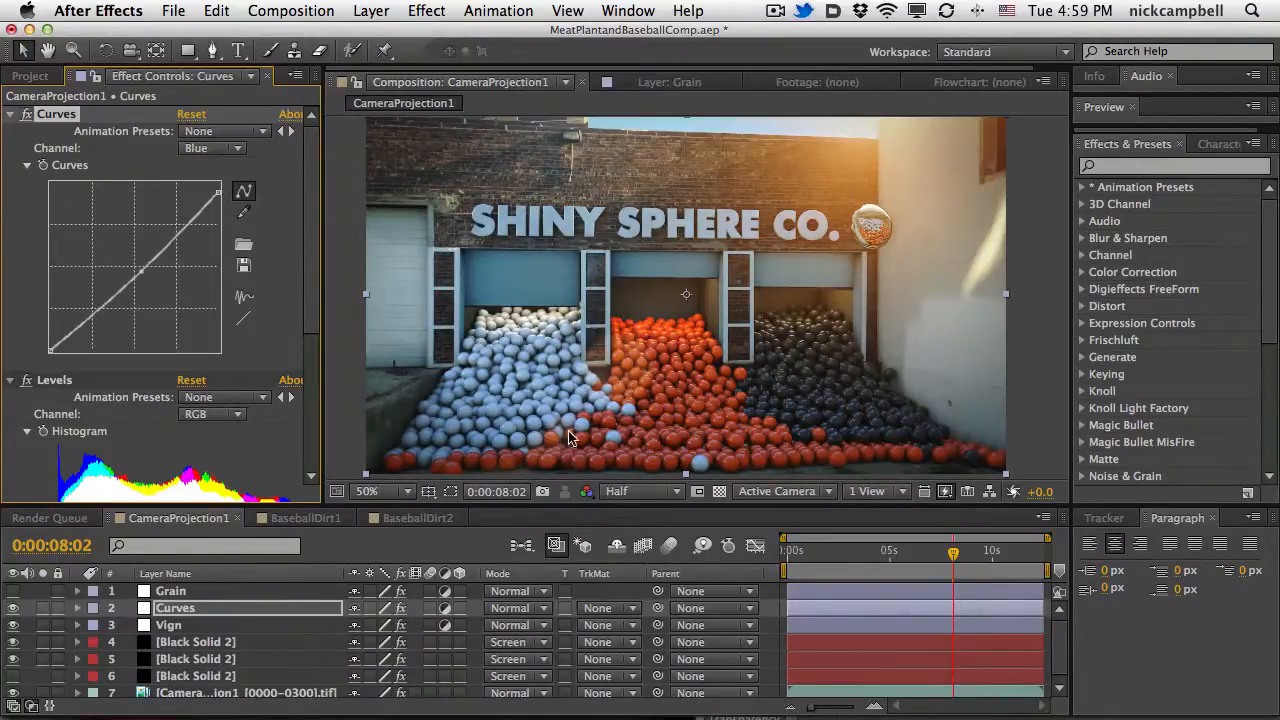
click(13, 642)
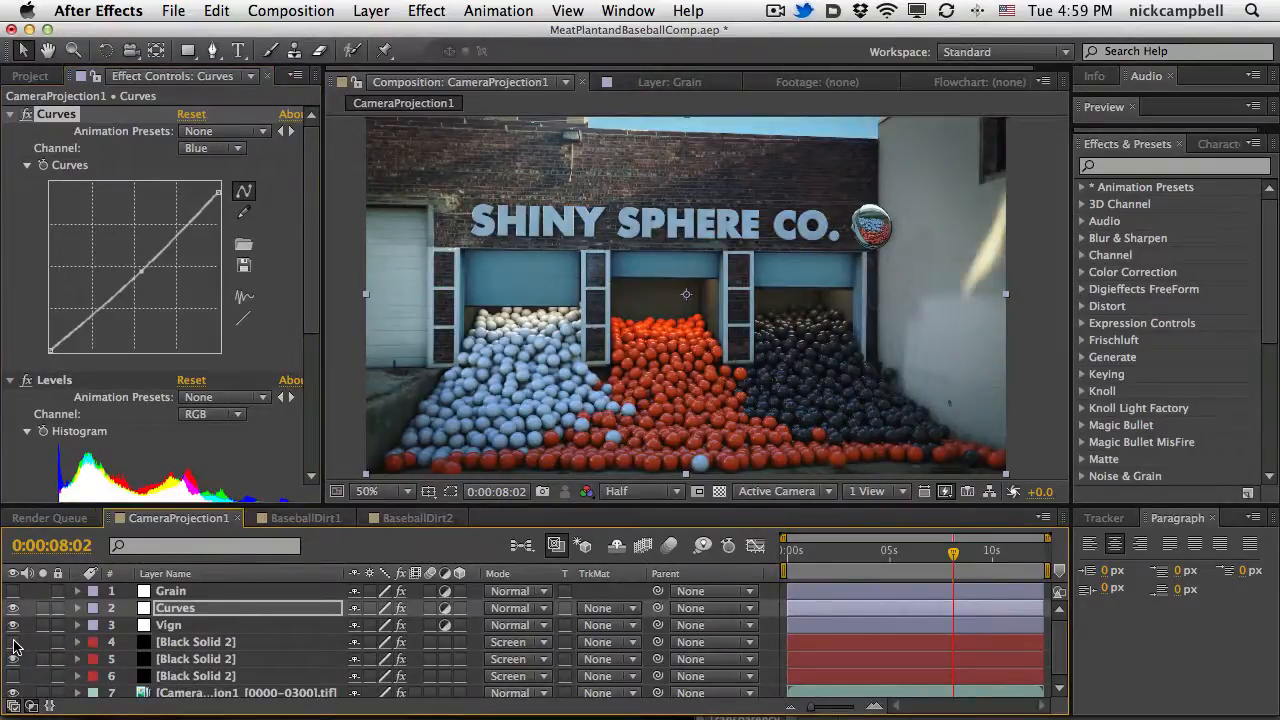
click(13, 642)
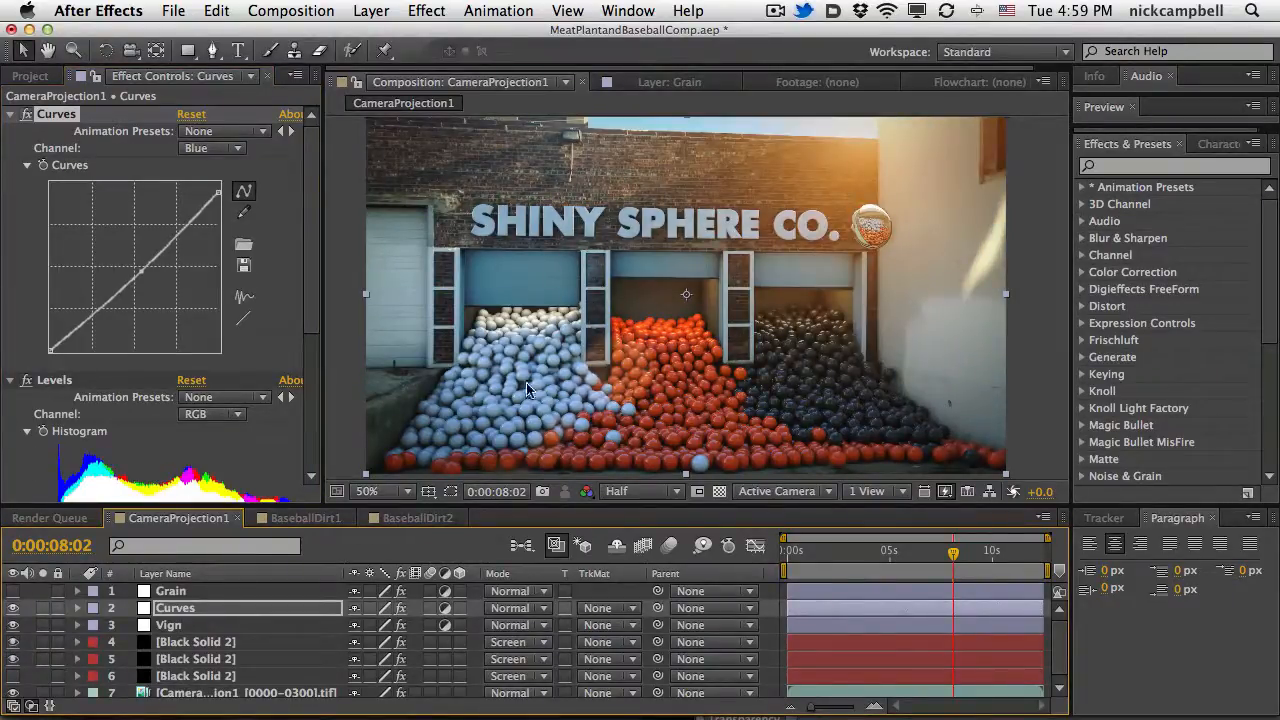
Review the effects on the Curves, Vign and Grain layers, and make the Grain layer visible again.
click(184, 592)
click(186, 609)
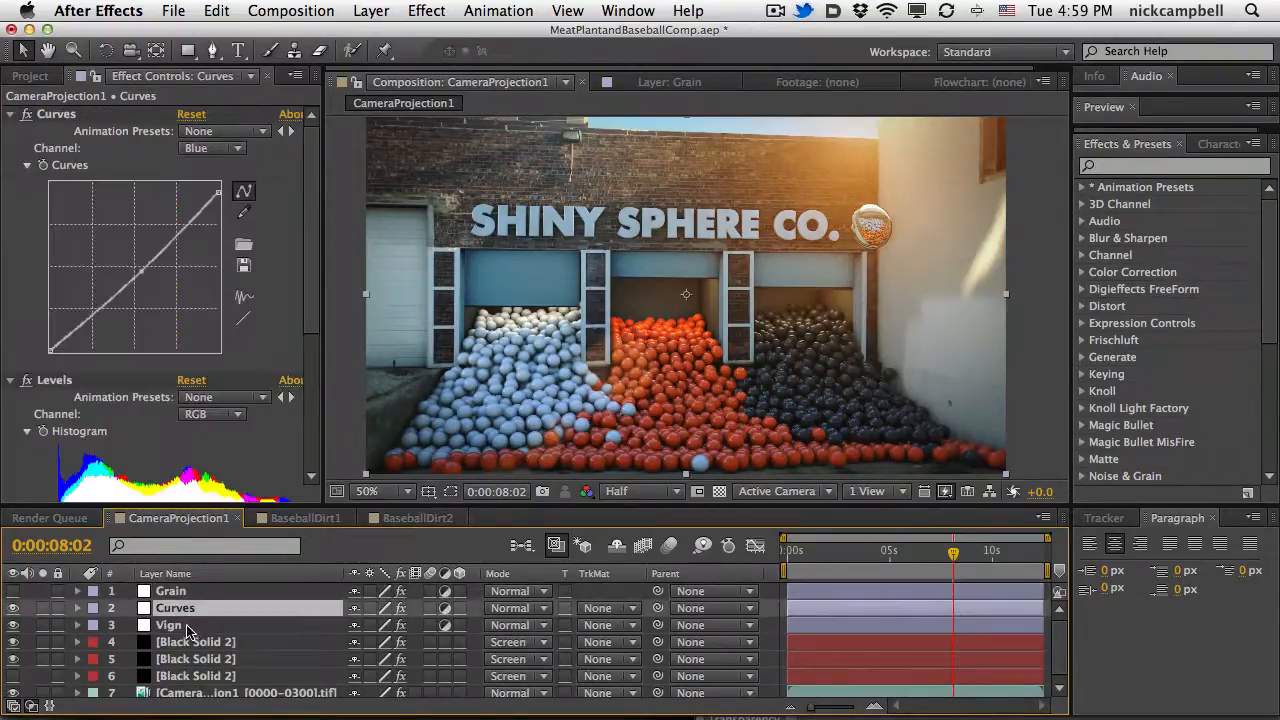
click(186, 626)
click(195, 608)
click(197, 594)
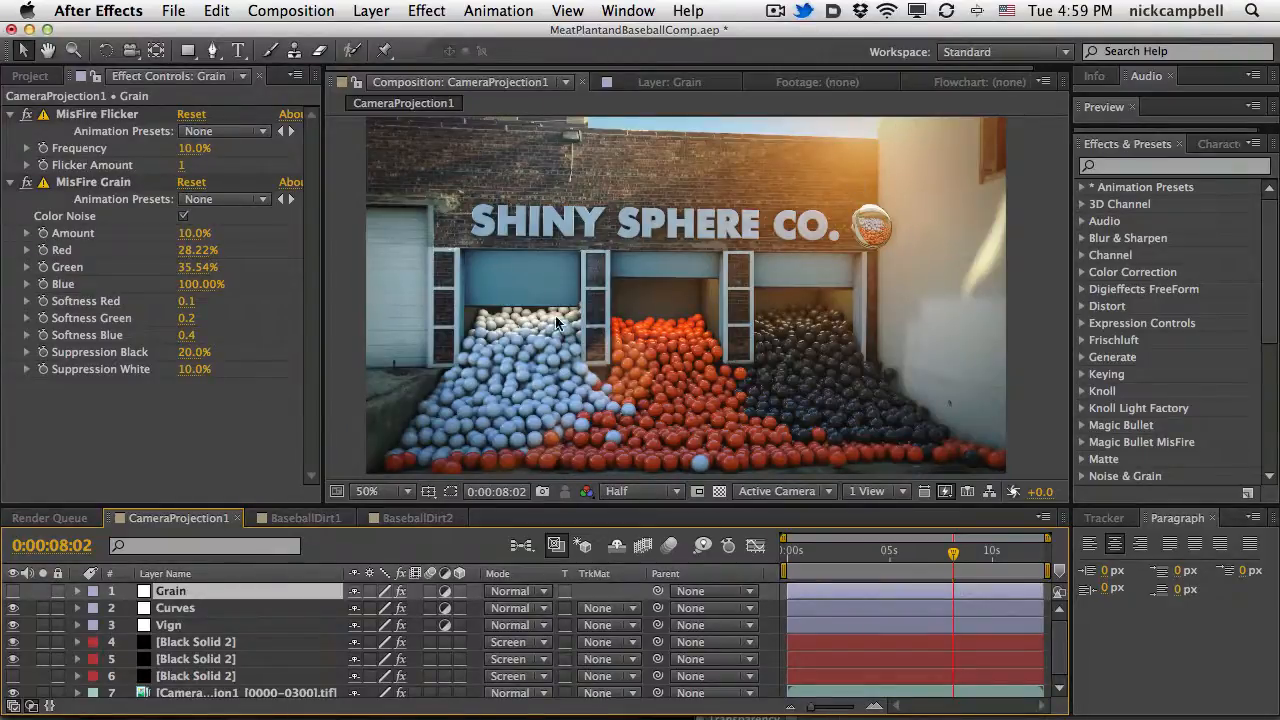
click(13, 591)
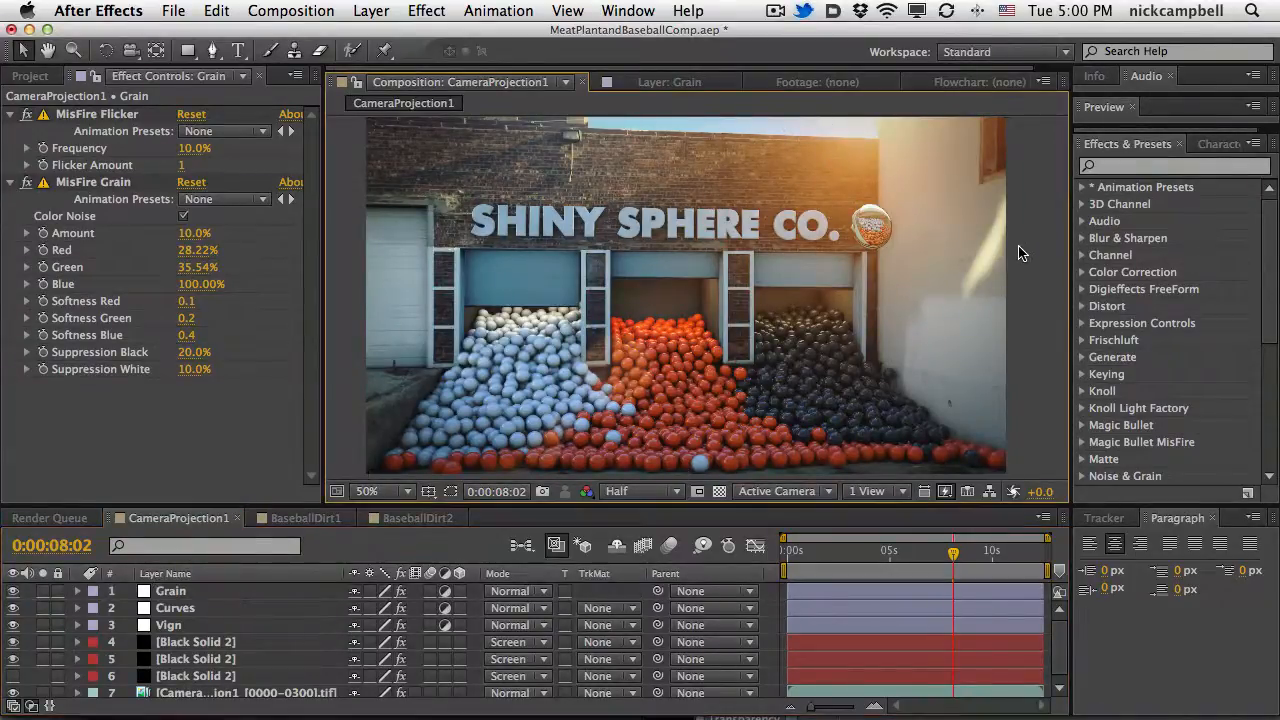
Compare the ungraded CameraProjection1_[0000-0300].tif render with the full composite, leaving every solo switch off.
key(h)
drag(1016, 244, 1022, 243)
key(v)
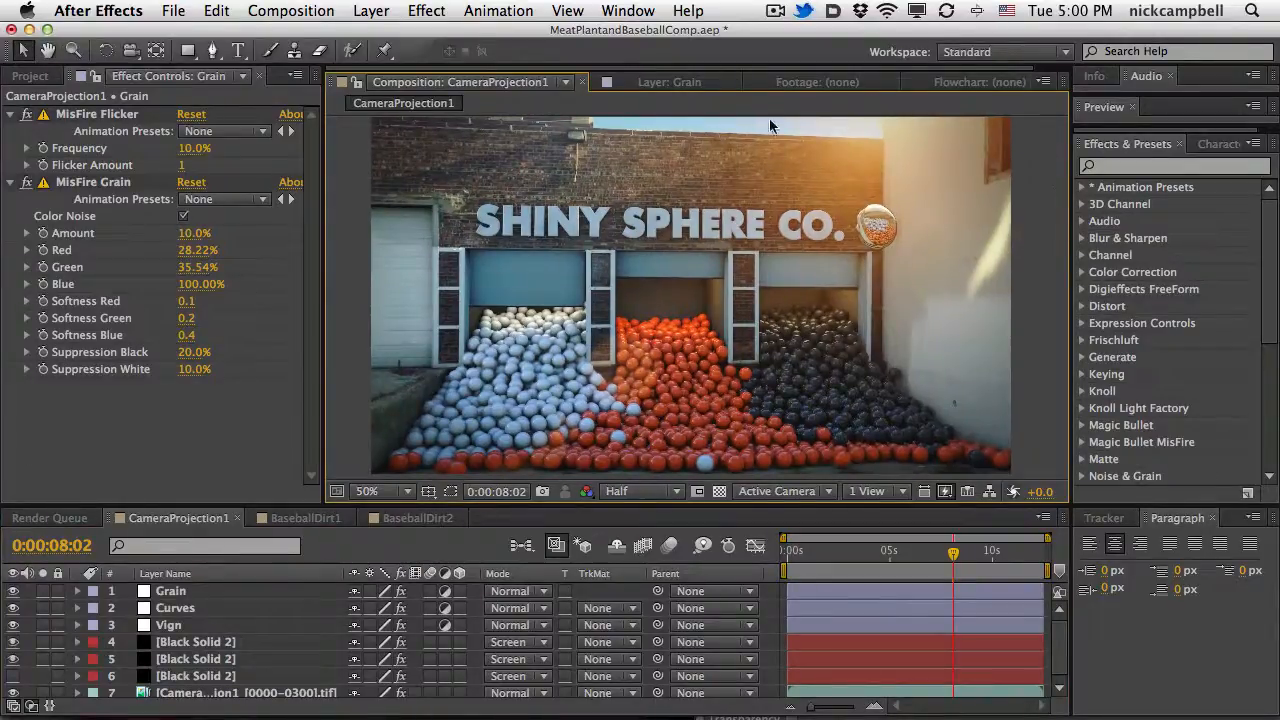
key(h)
drag(311, 655, 323, 463)
key(v)
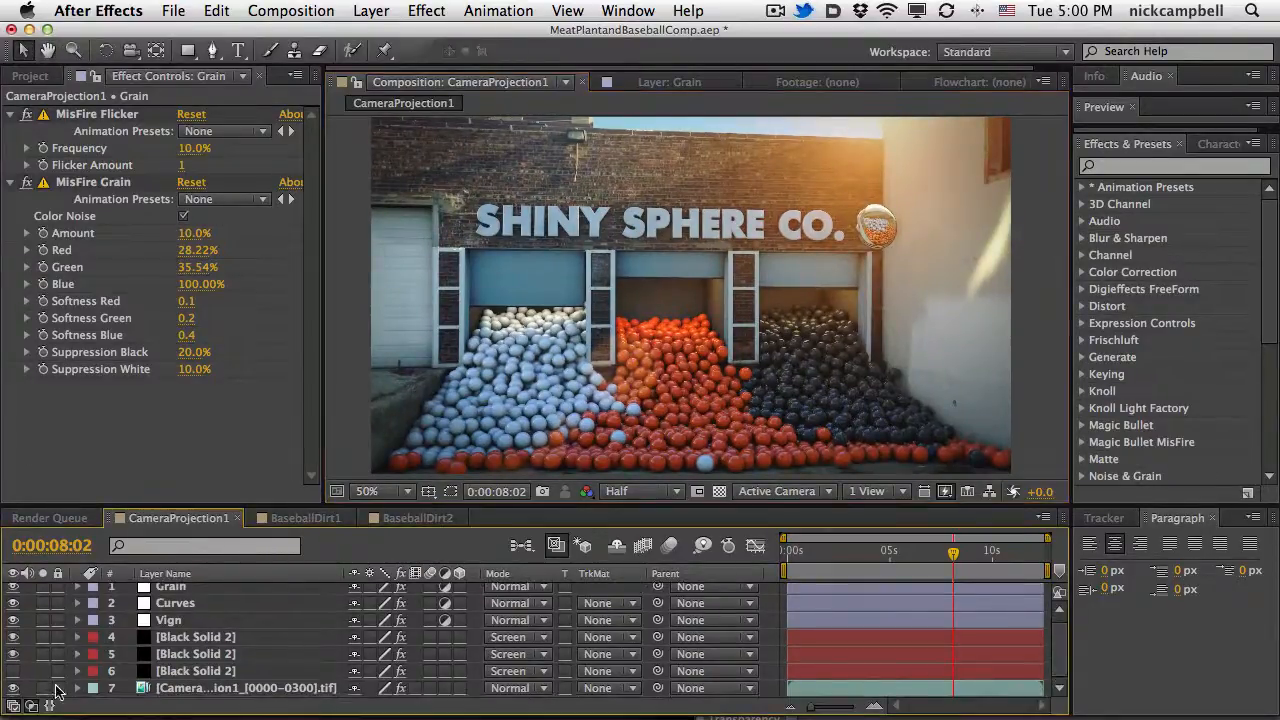
click(42, 689)
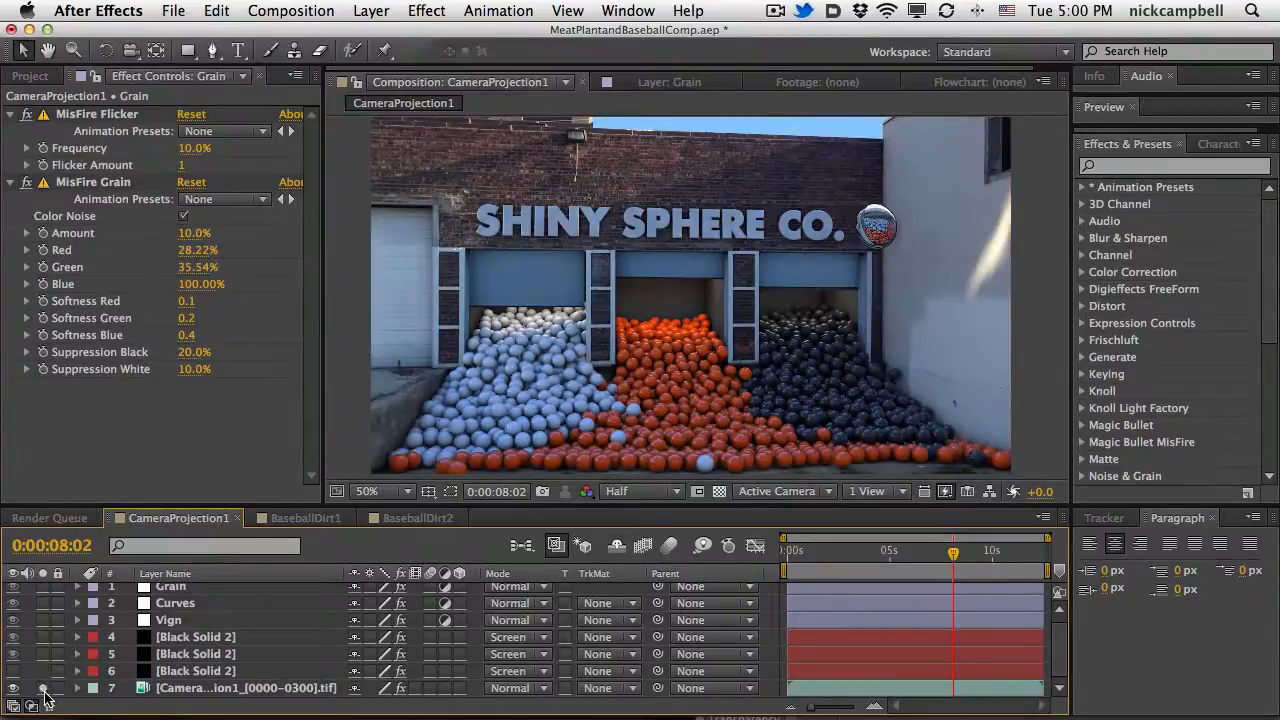
click(42, 688)
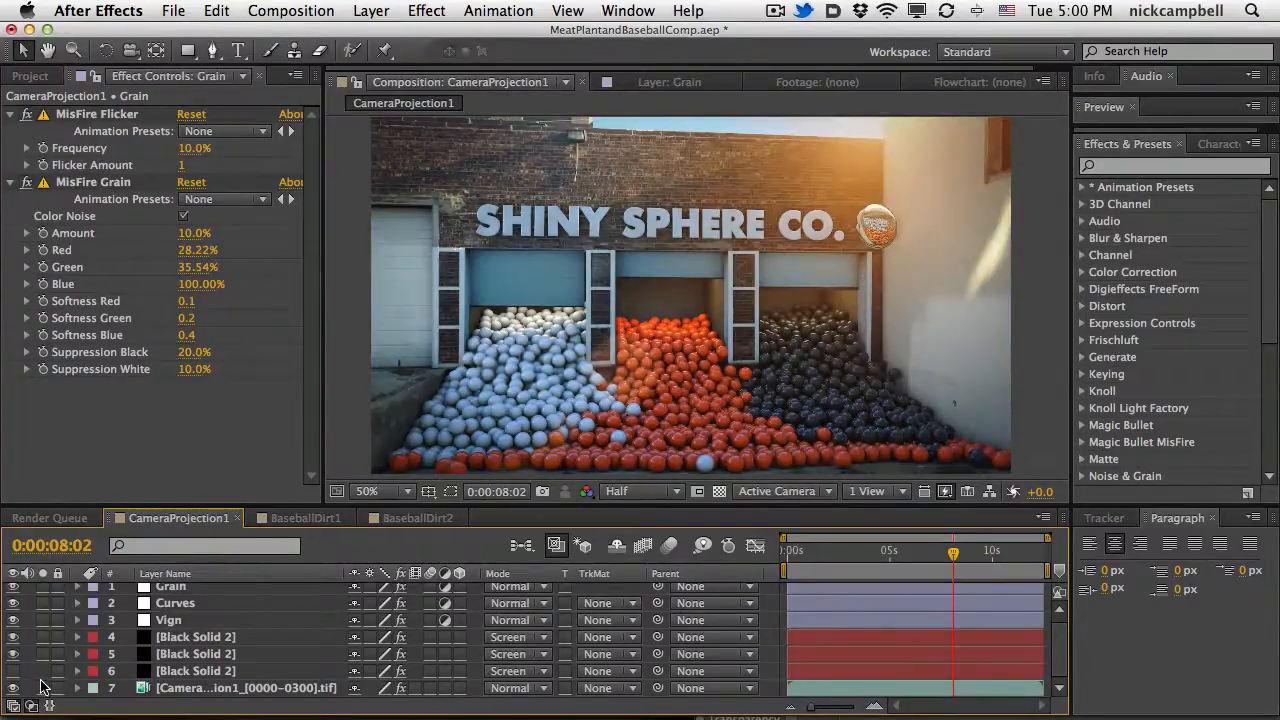